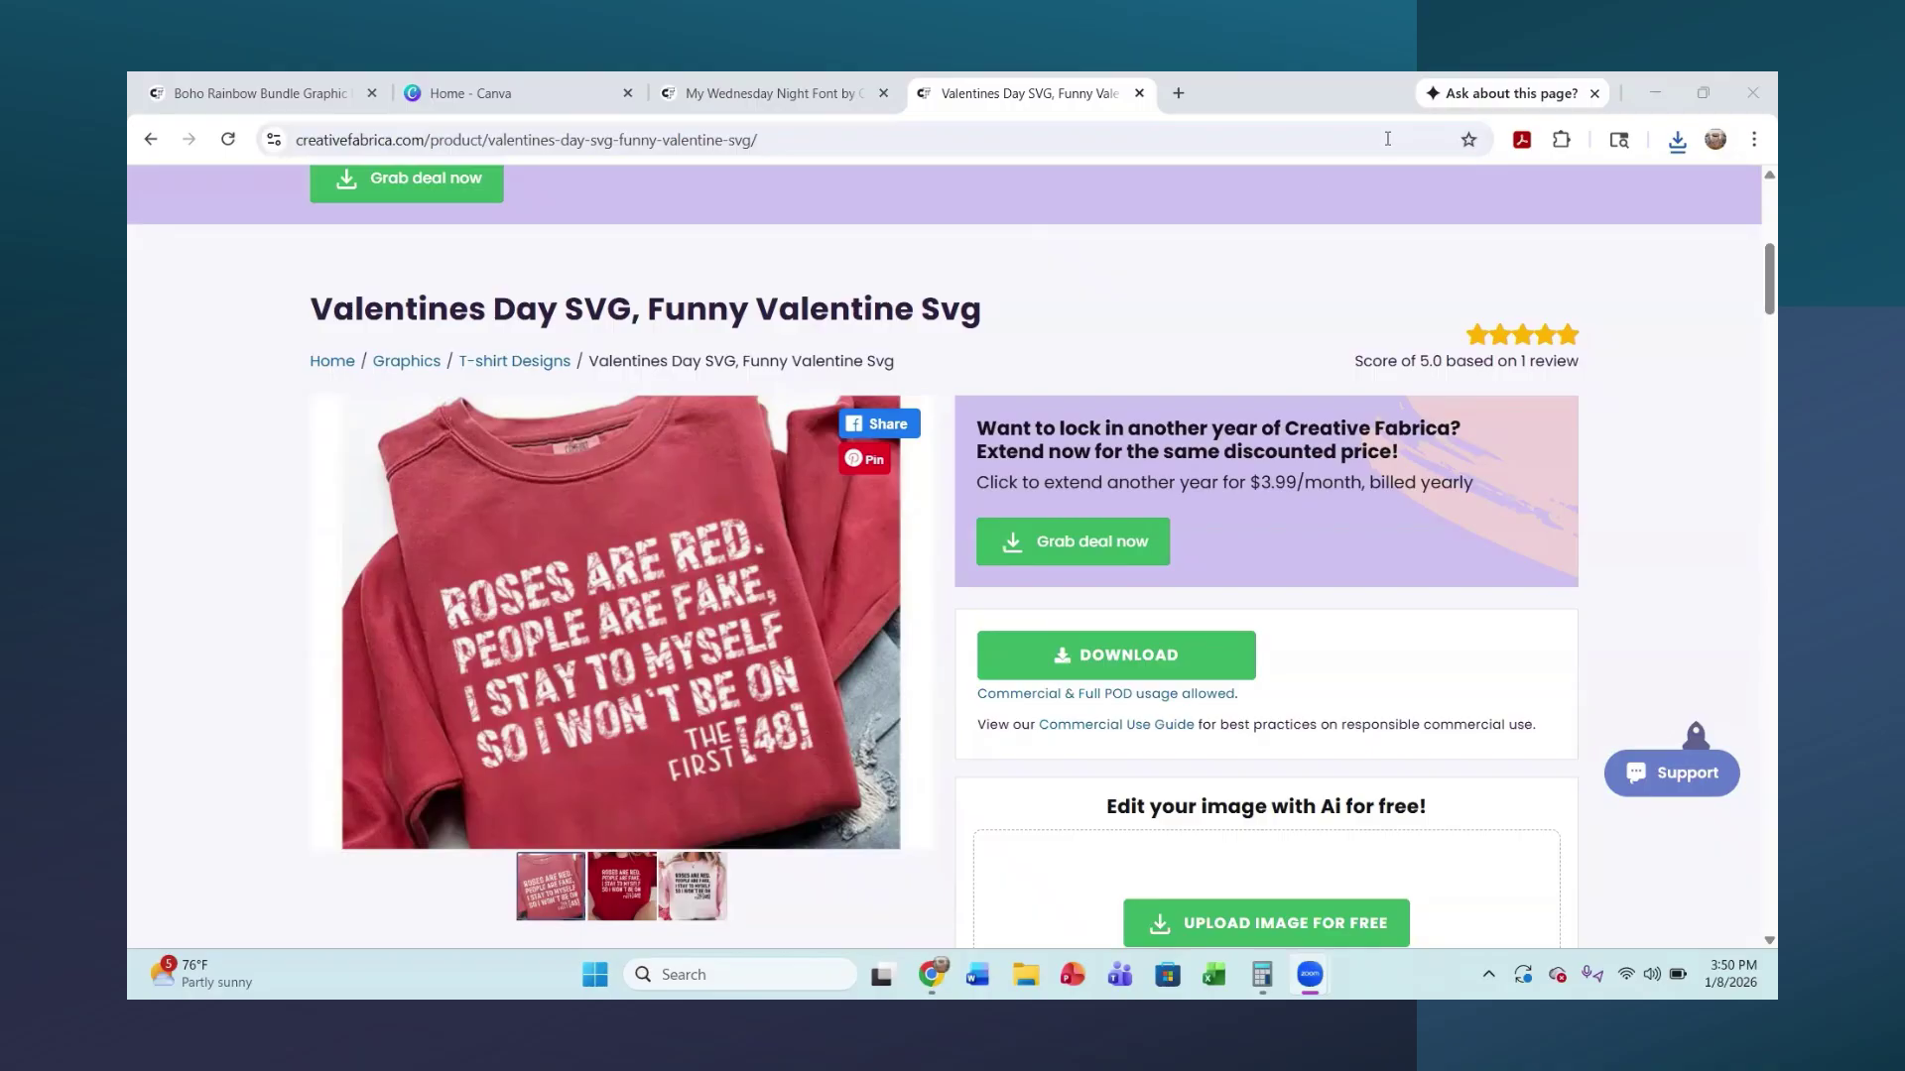
- Look over the My Wednesday Night font and Boho Rainbow Bundle product pages
click(816, 93)
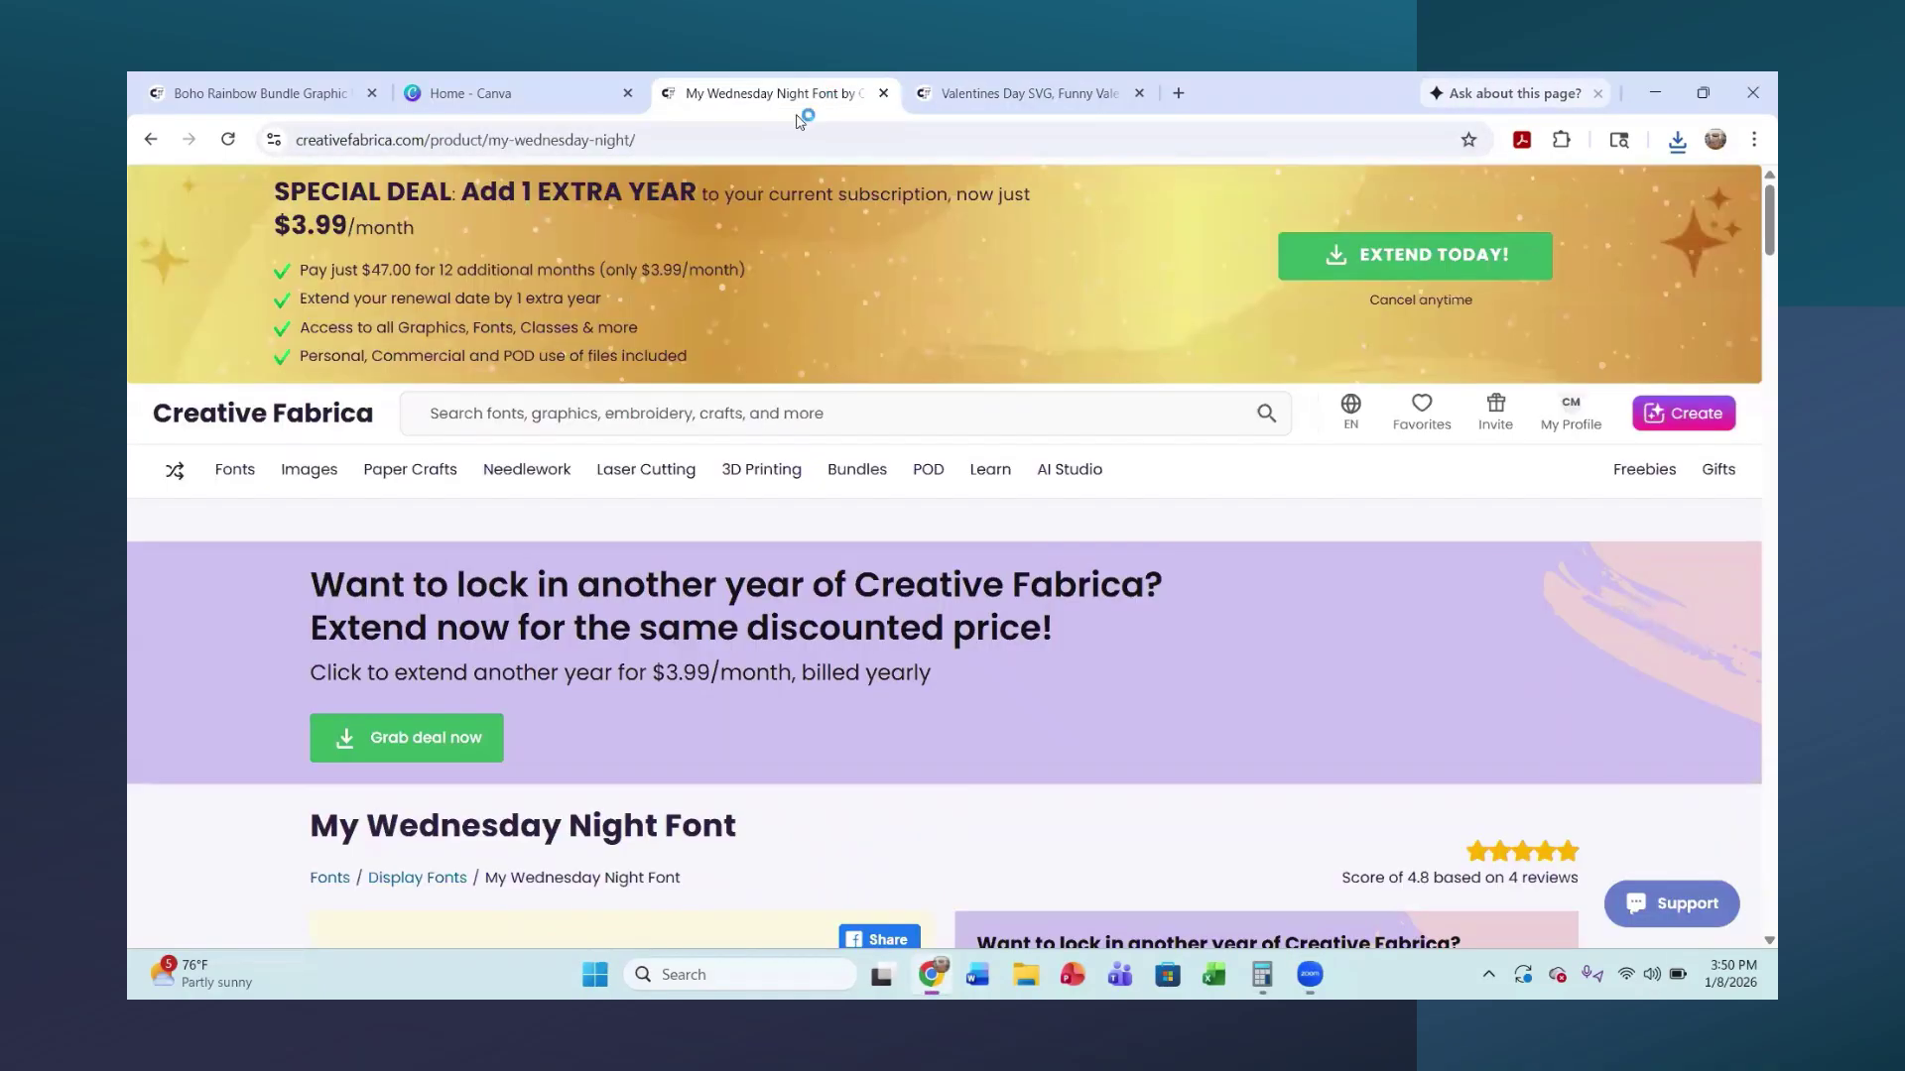
scroll(638, 606, down, 5)
scroll(640, 612, down, 1)
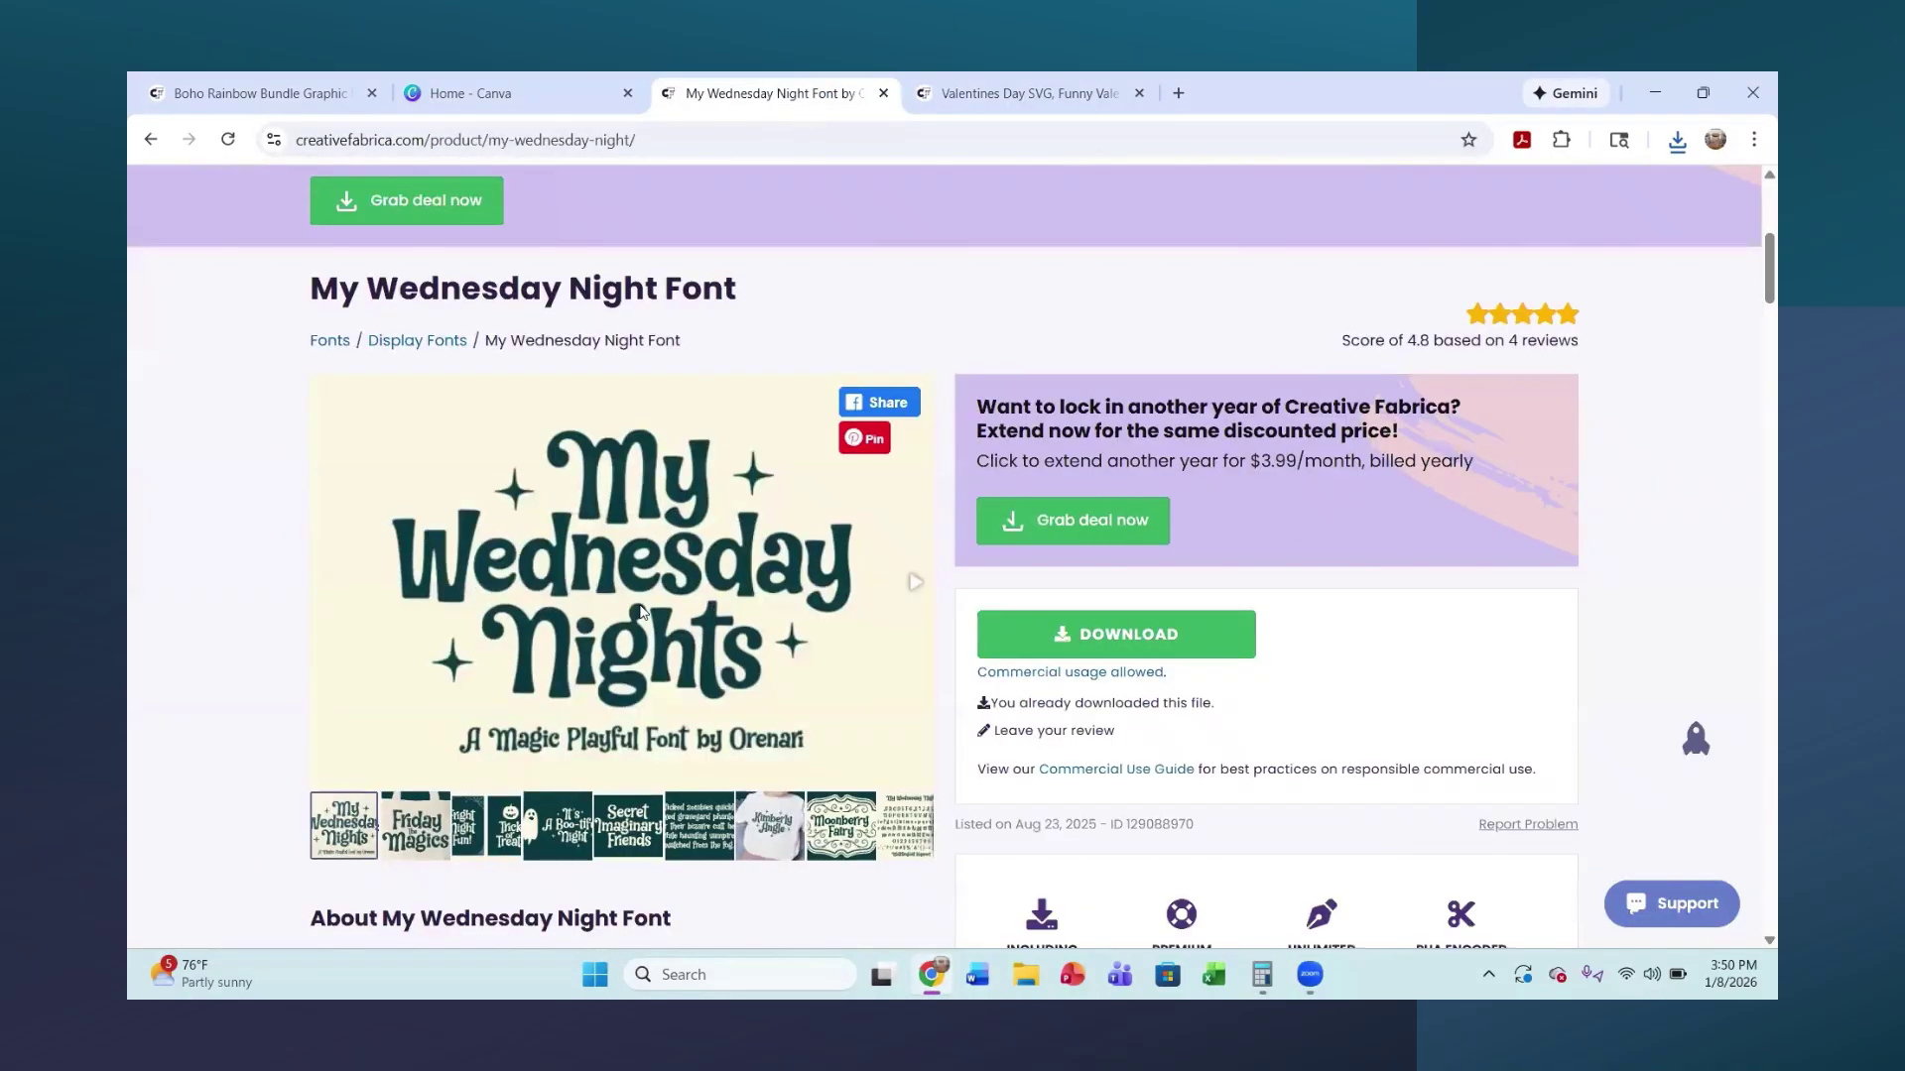
click(250, 95)
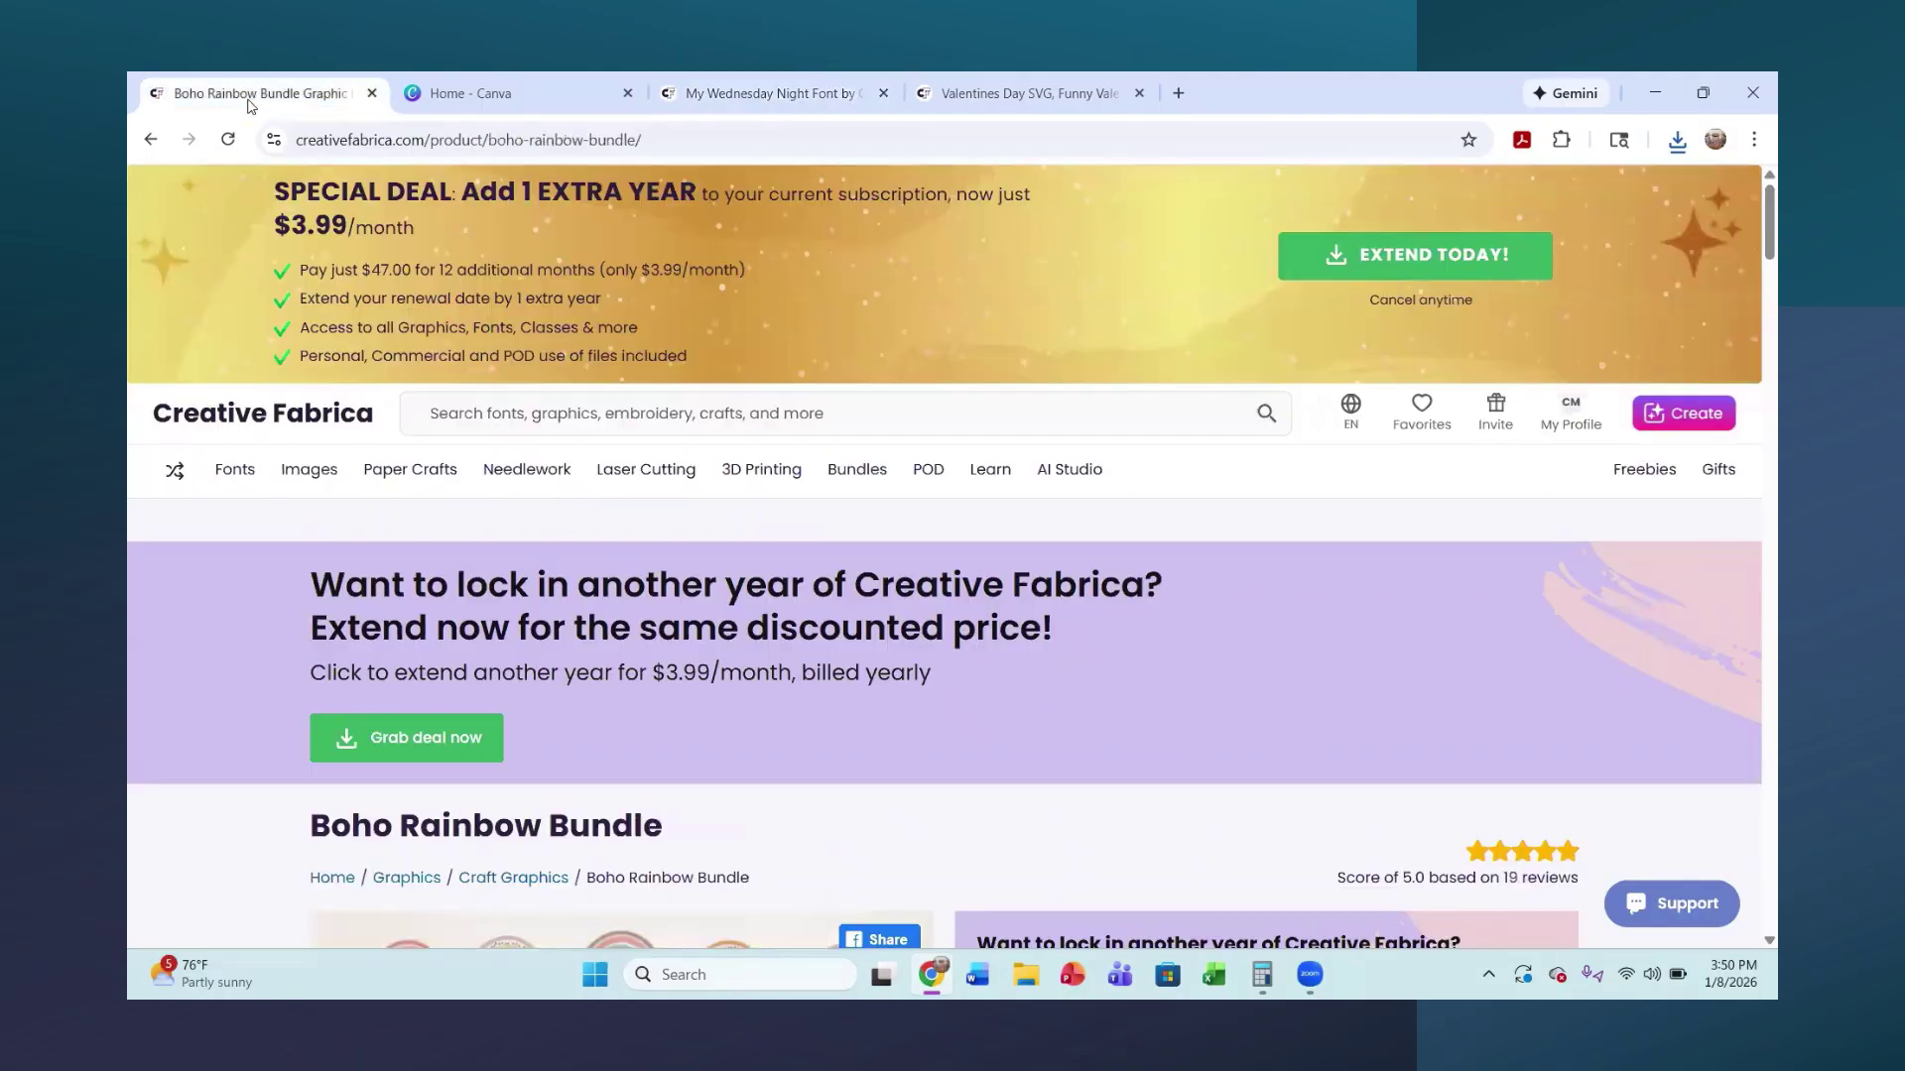
scroll(644, 667, down, 6)
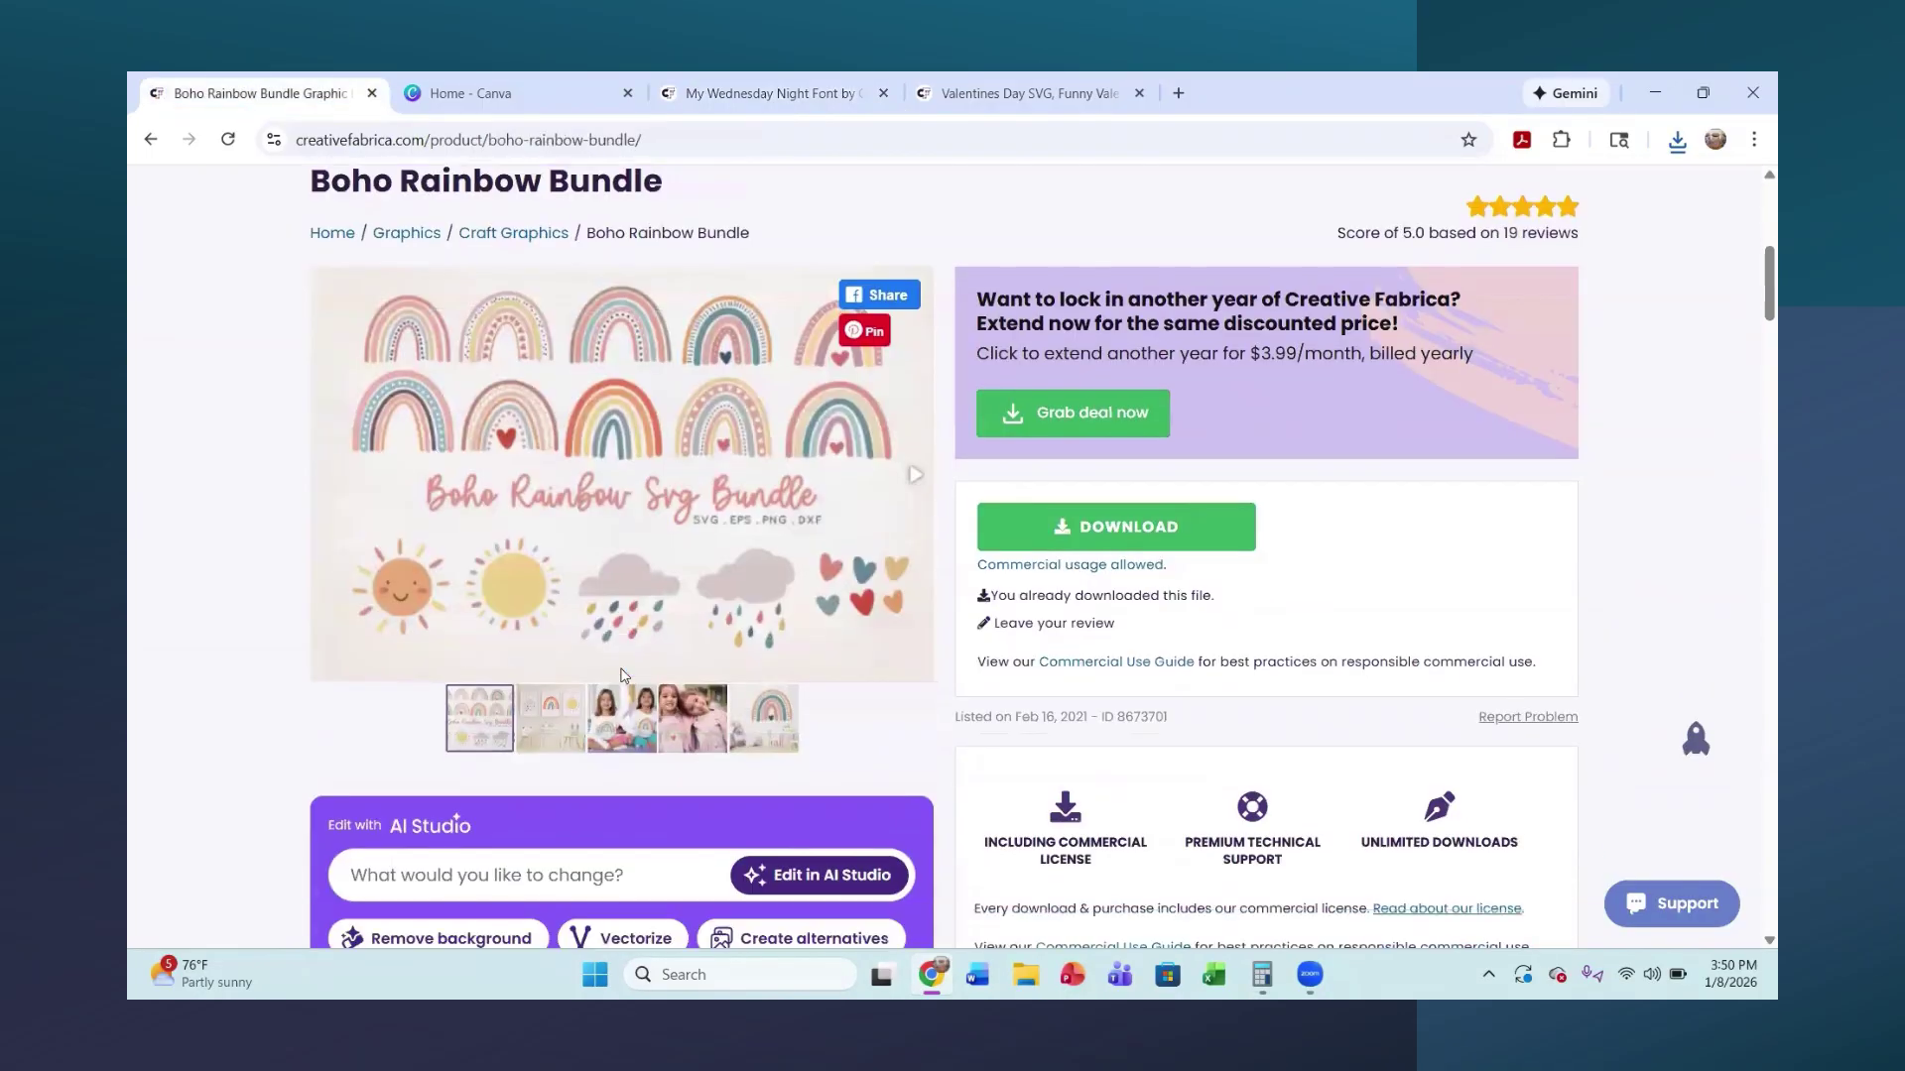
scroll(622, 673, down, 5)
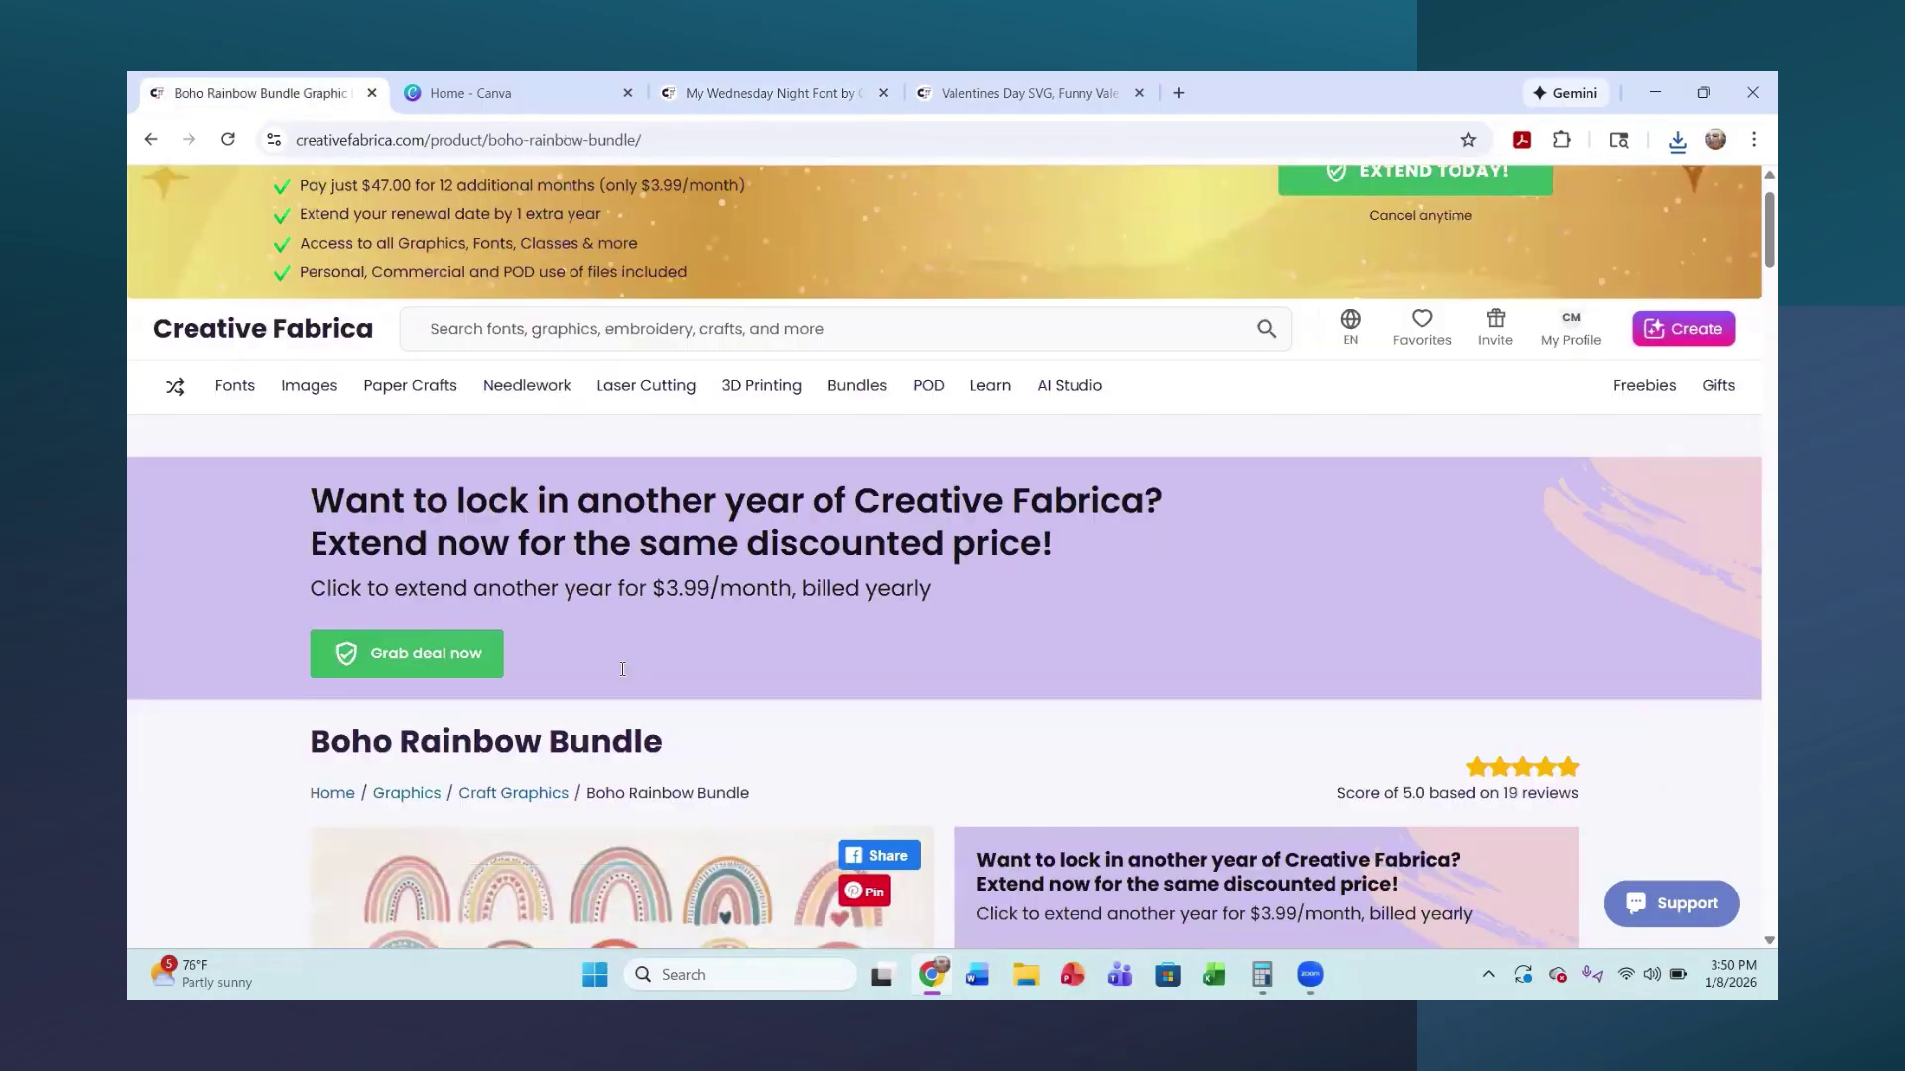
scroll(622, 673, down, 5)
scroll(804, 548, up, 6)
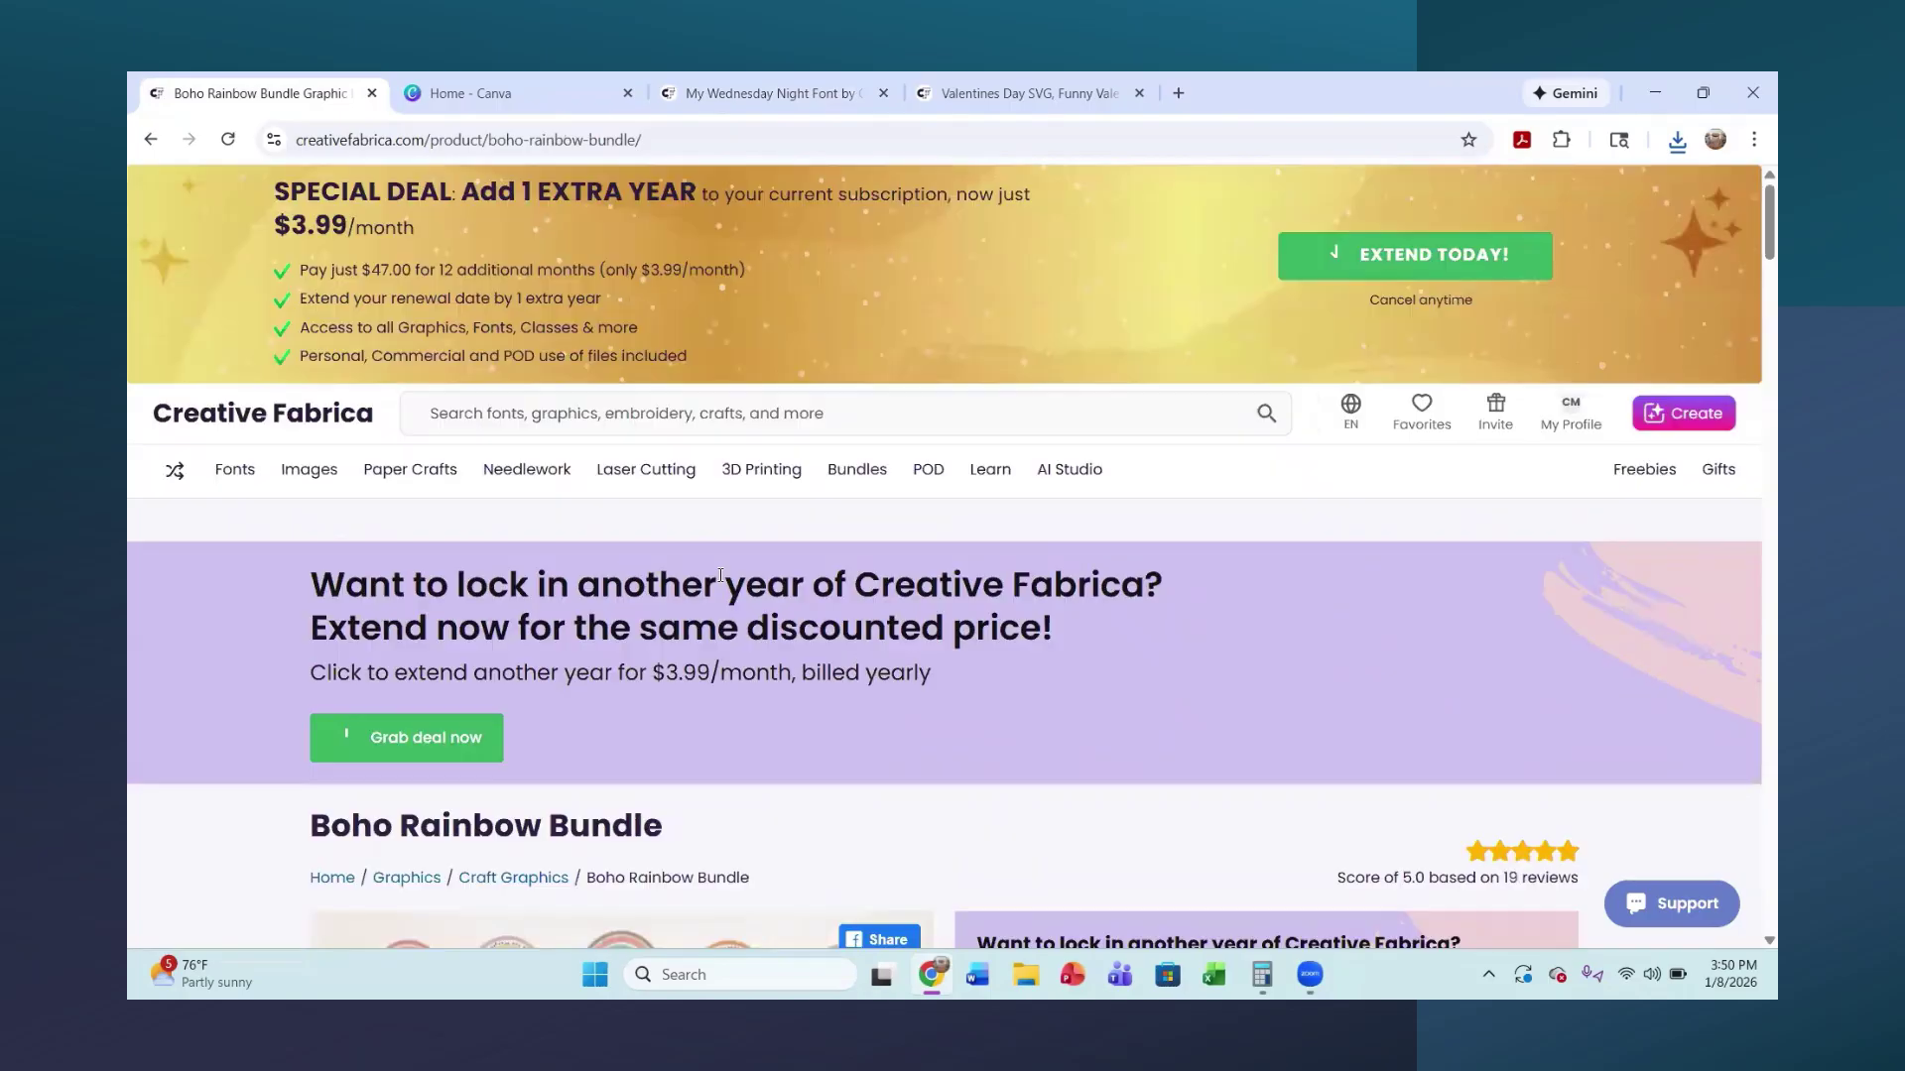
scroll(804, 549, down, 5)
scroll(607, 500, up, 9)
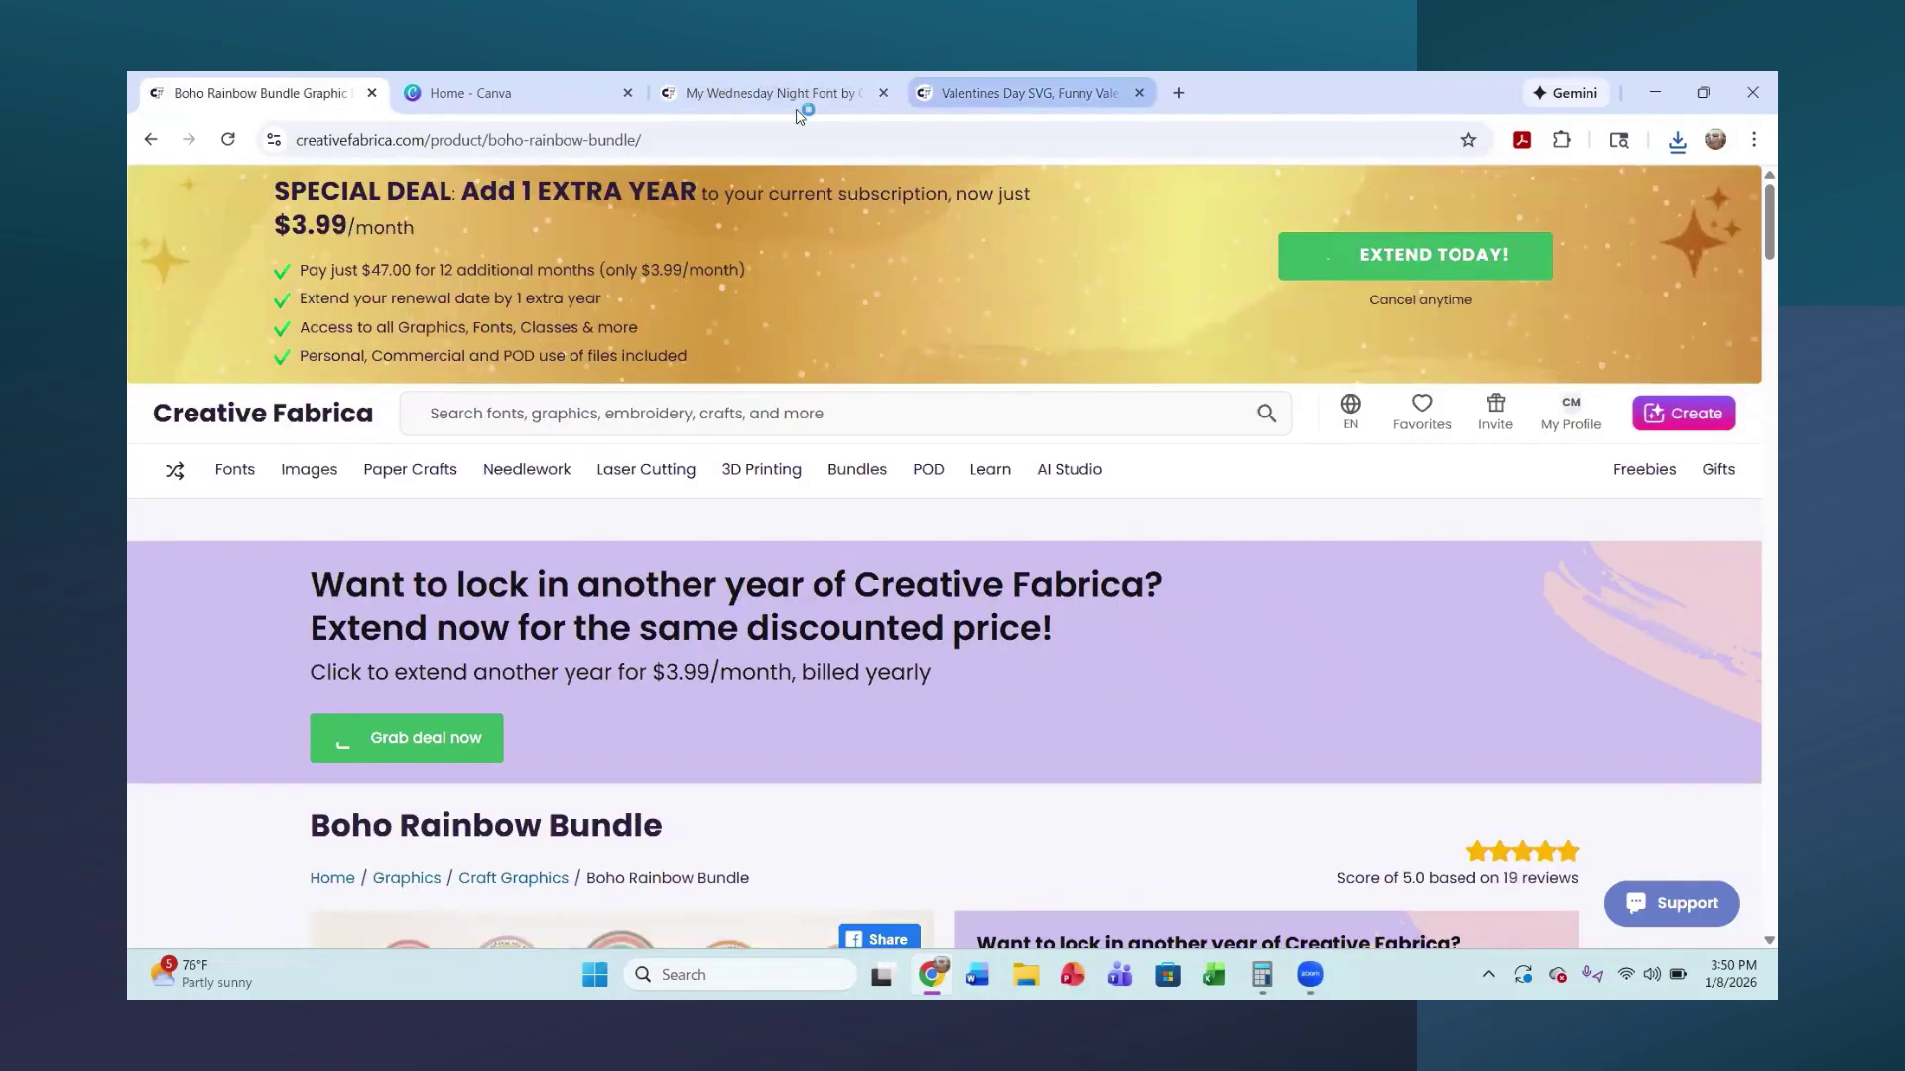
- Return to the Creative Fabrica home page and scroll down to the recently viewed products grid
click(282, 425)
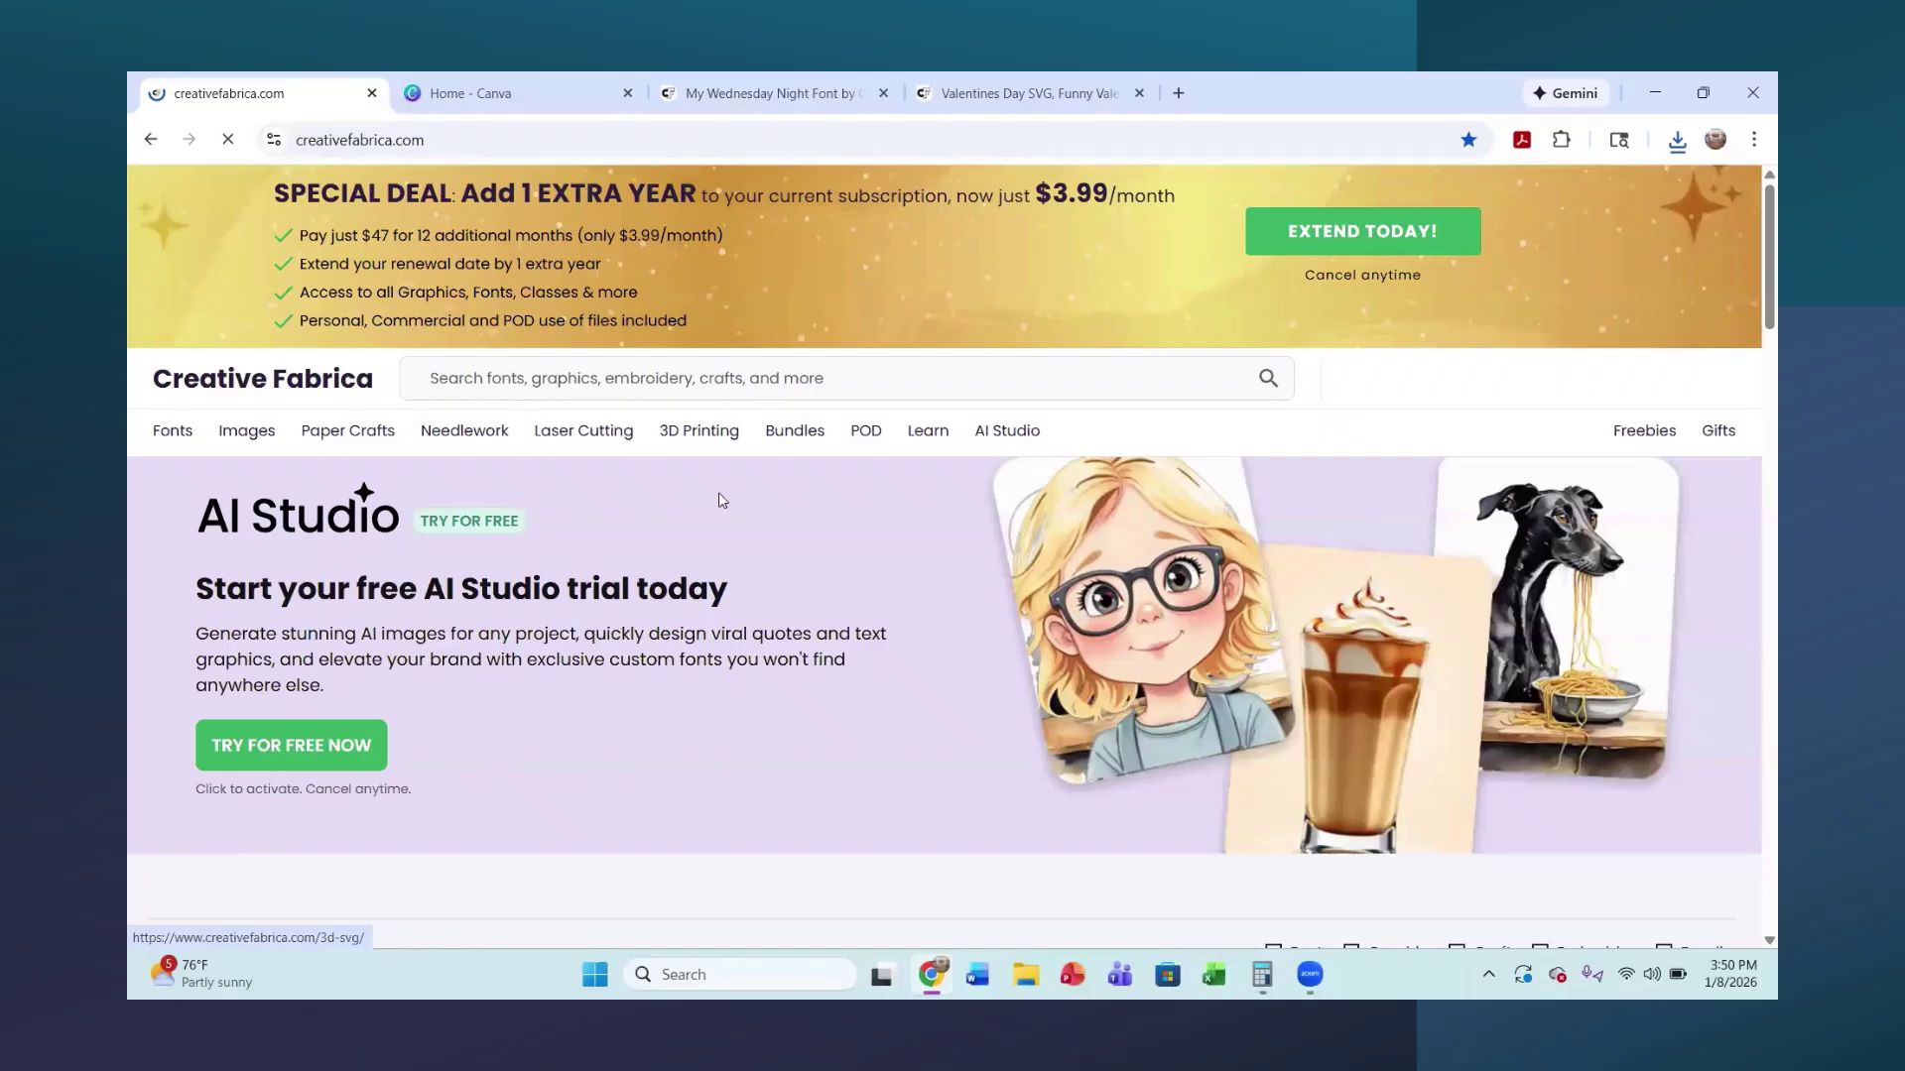
scroll(718, 492, down, 3)
scroll(705, 511, up, 3)
scroll(674, 540, down, 15)
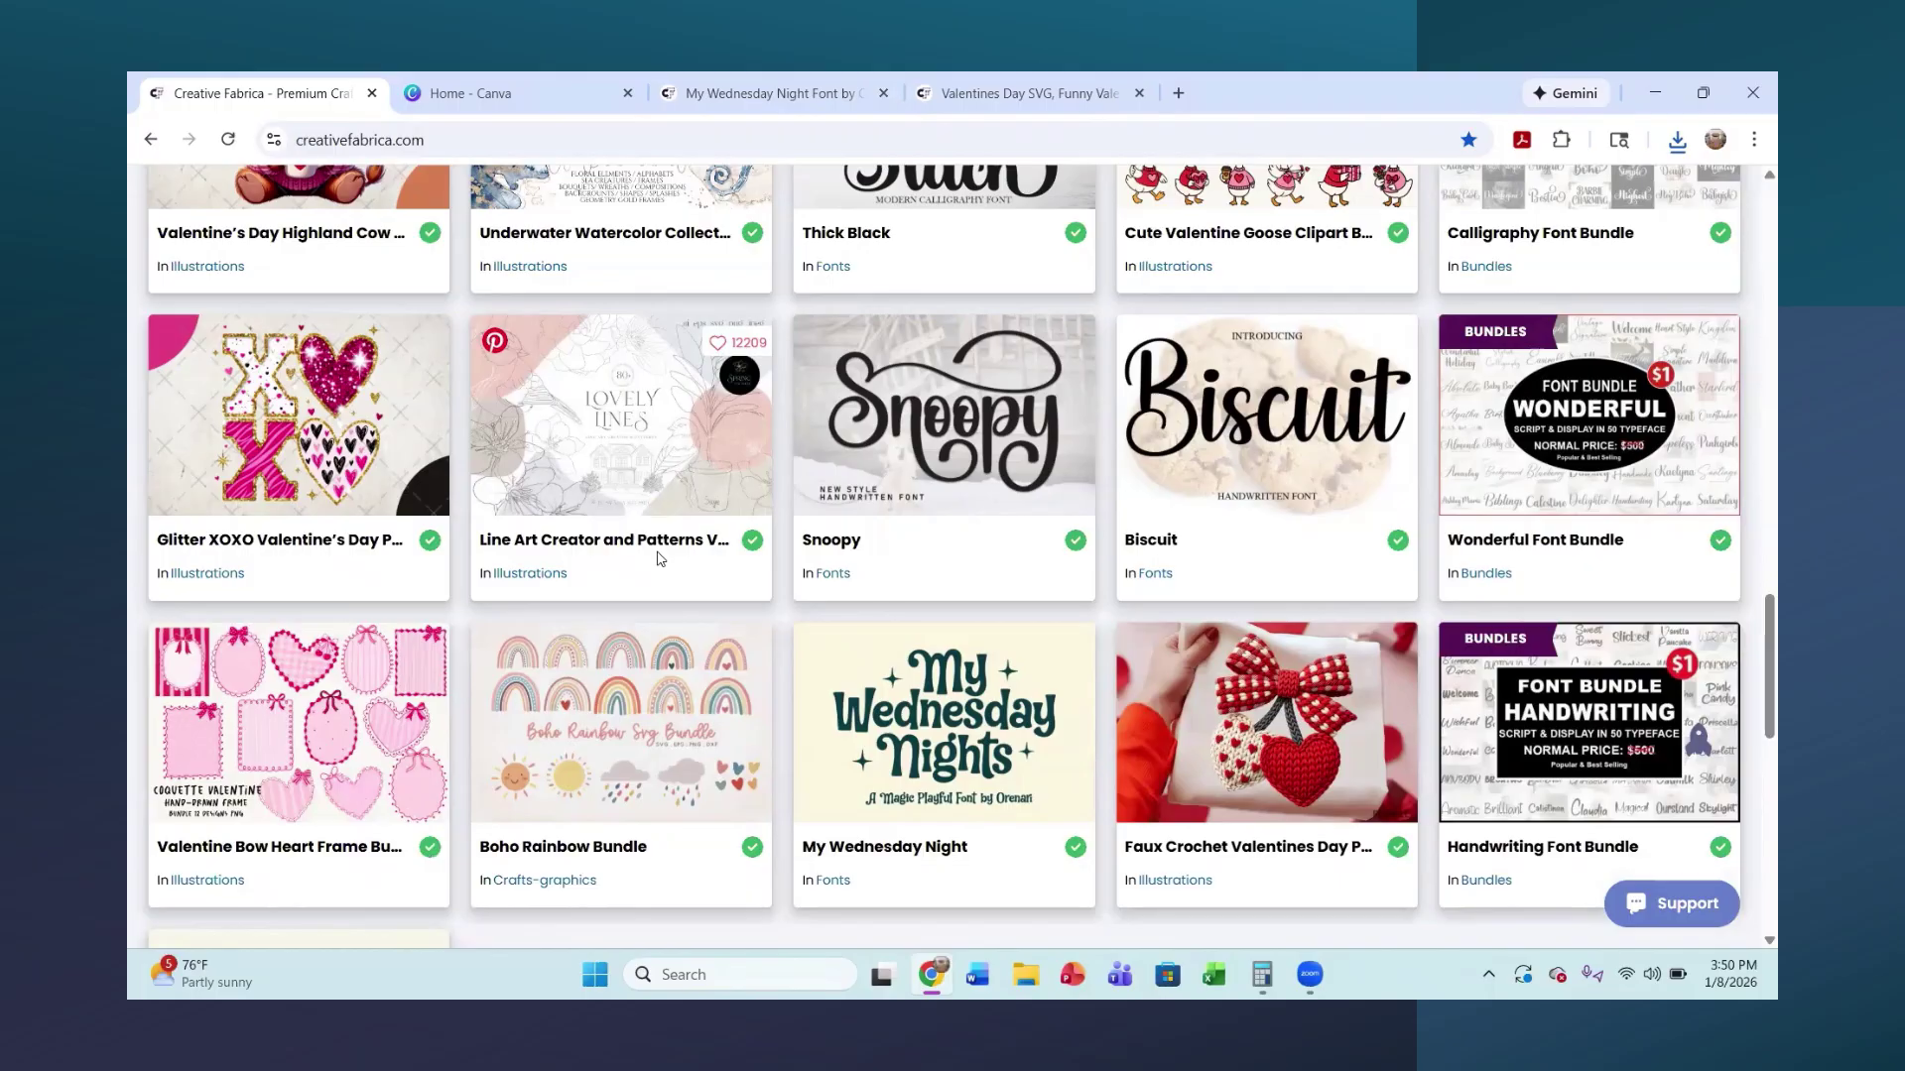
click(658, 558)
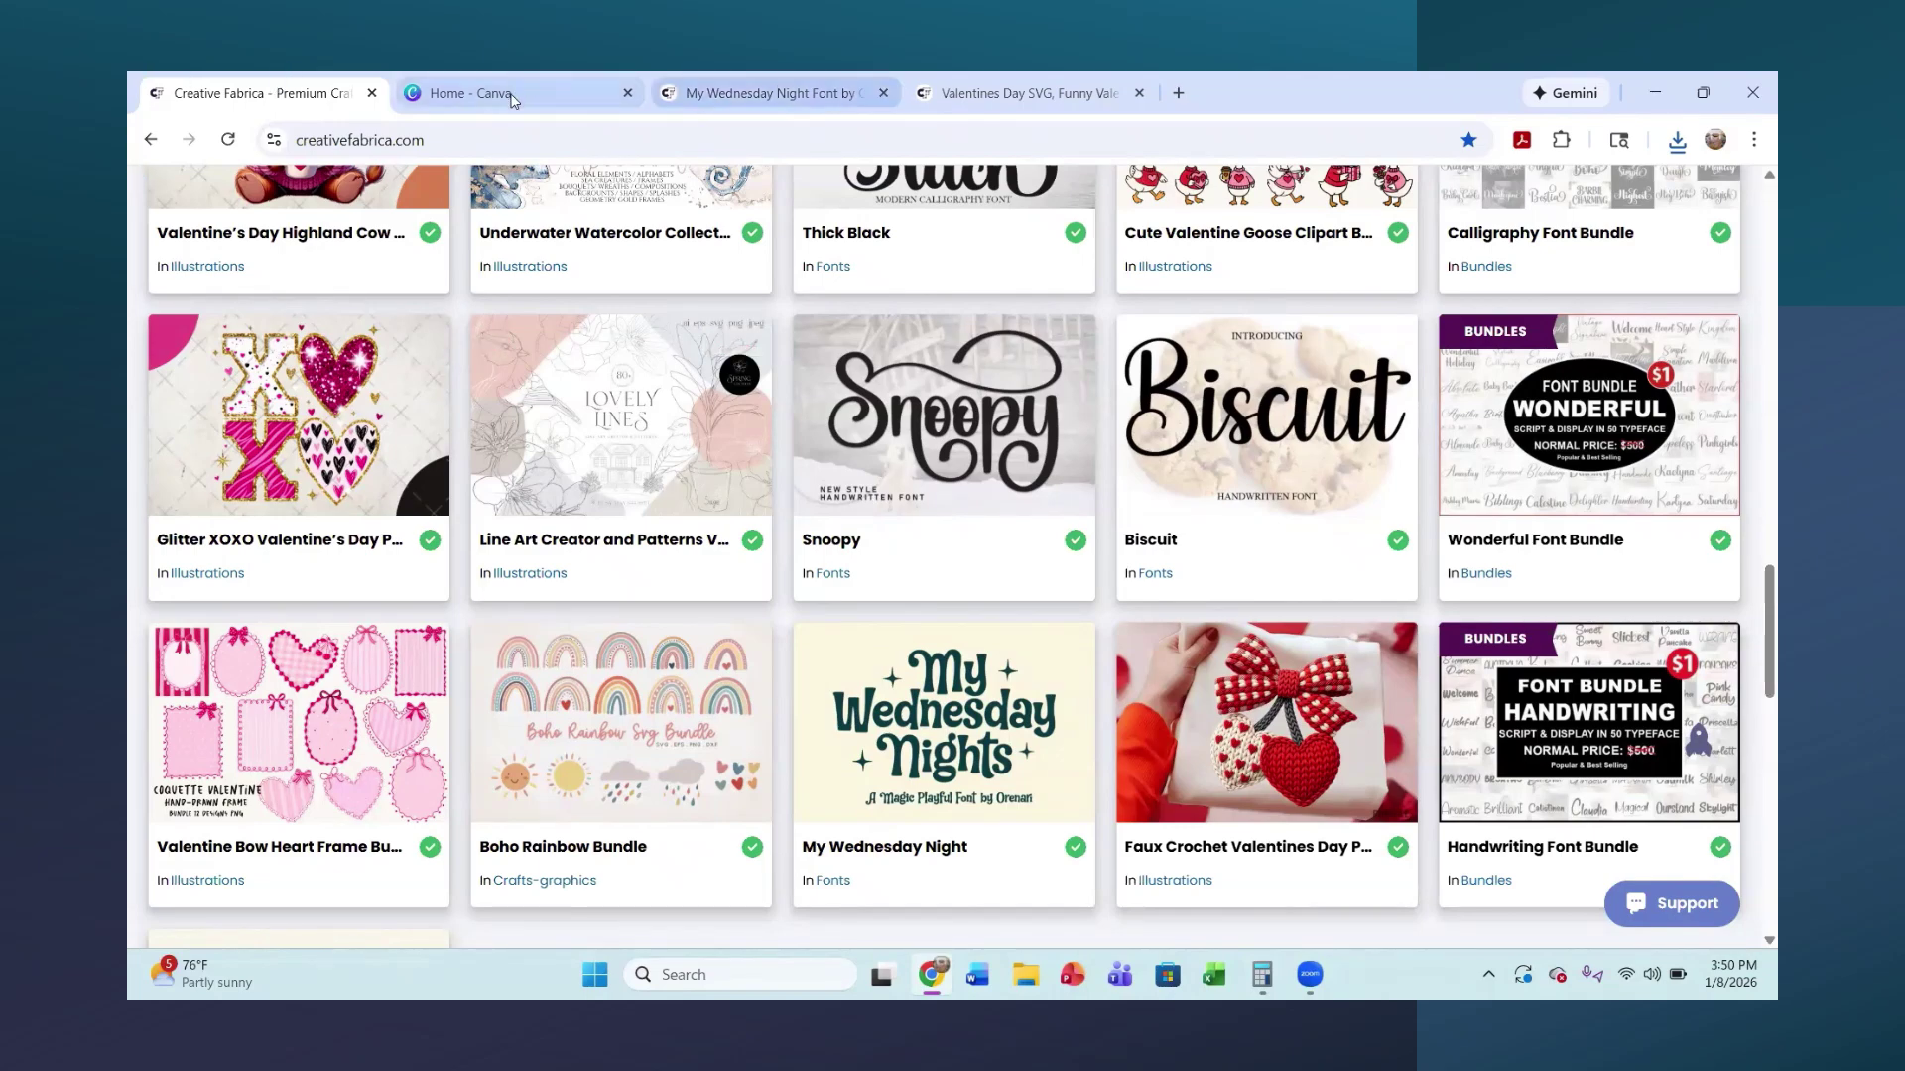
- Extract the Boho-Rainbow-Bundle-8673701 zip from Chrome's downloads into Downloads, then close the folder
click(1672, 142)
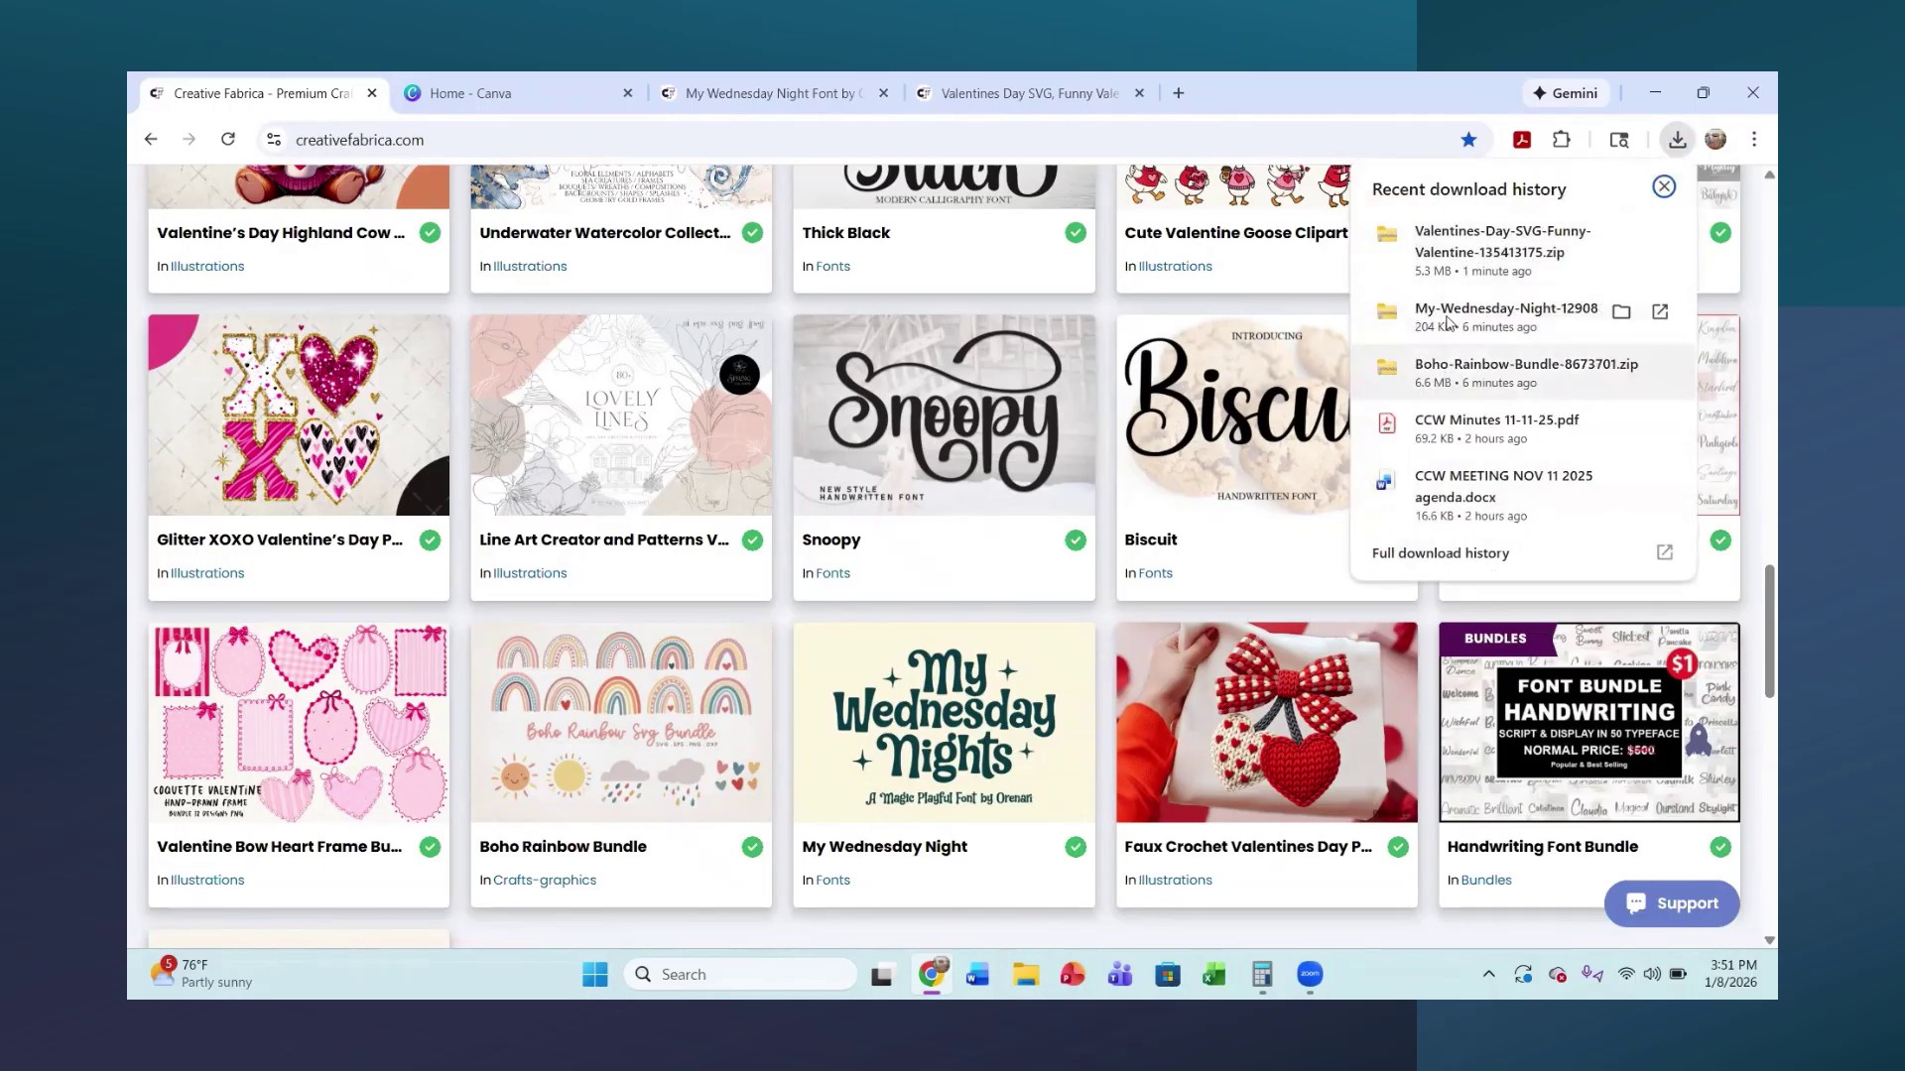
click(1448, 369)
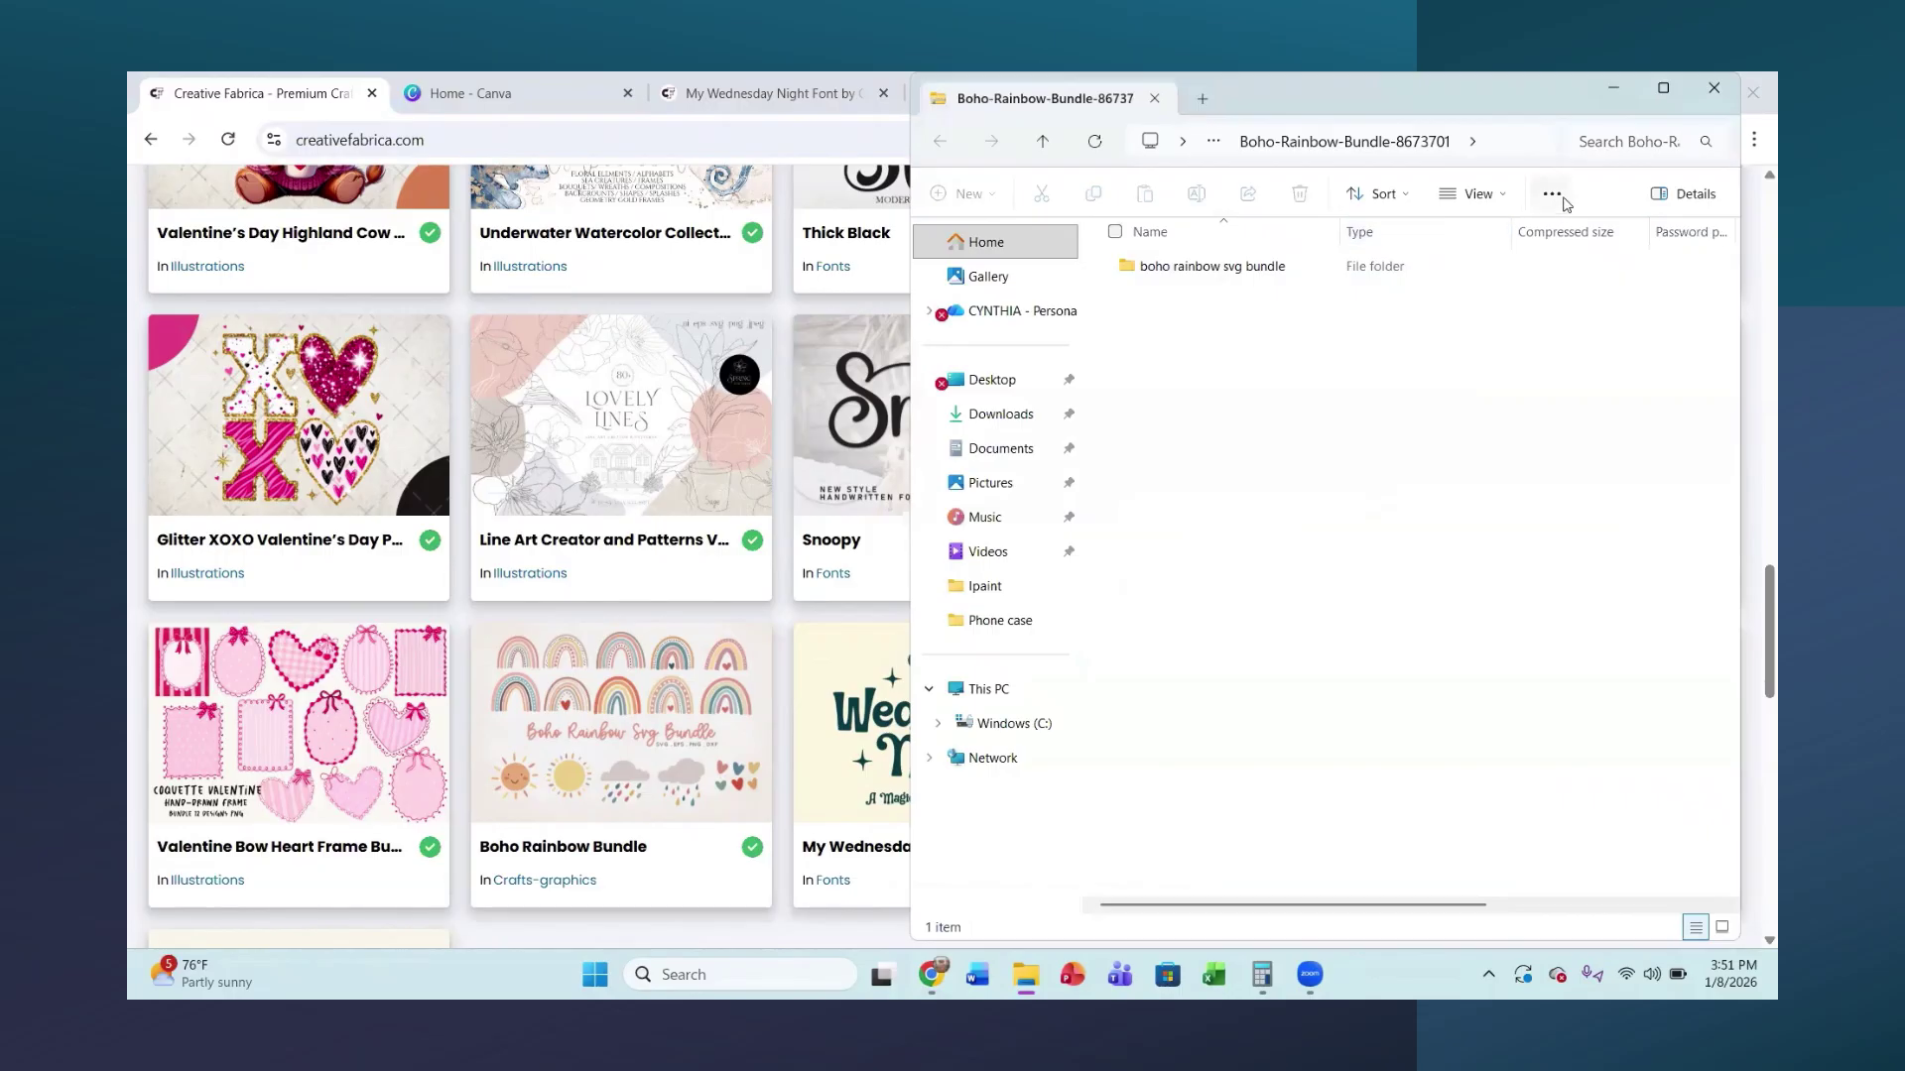
click(1553, 194)
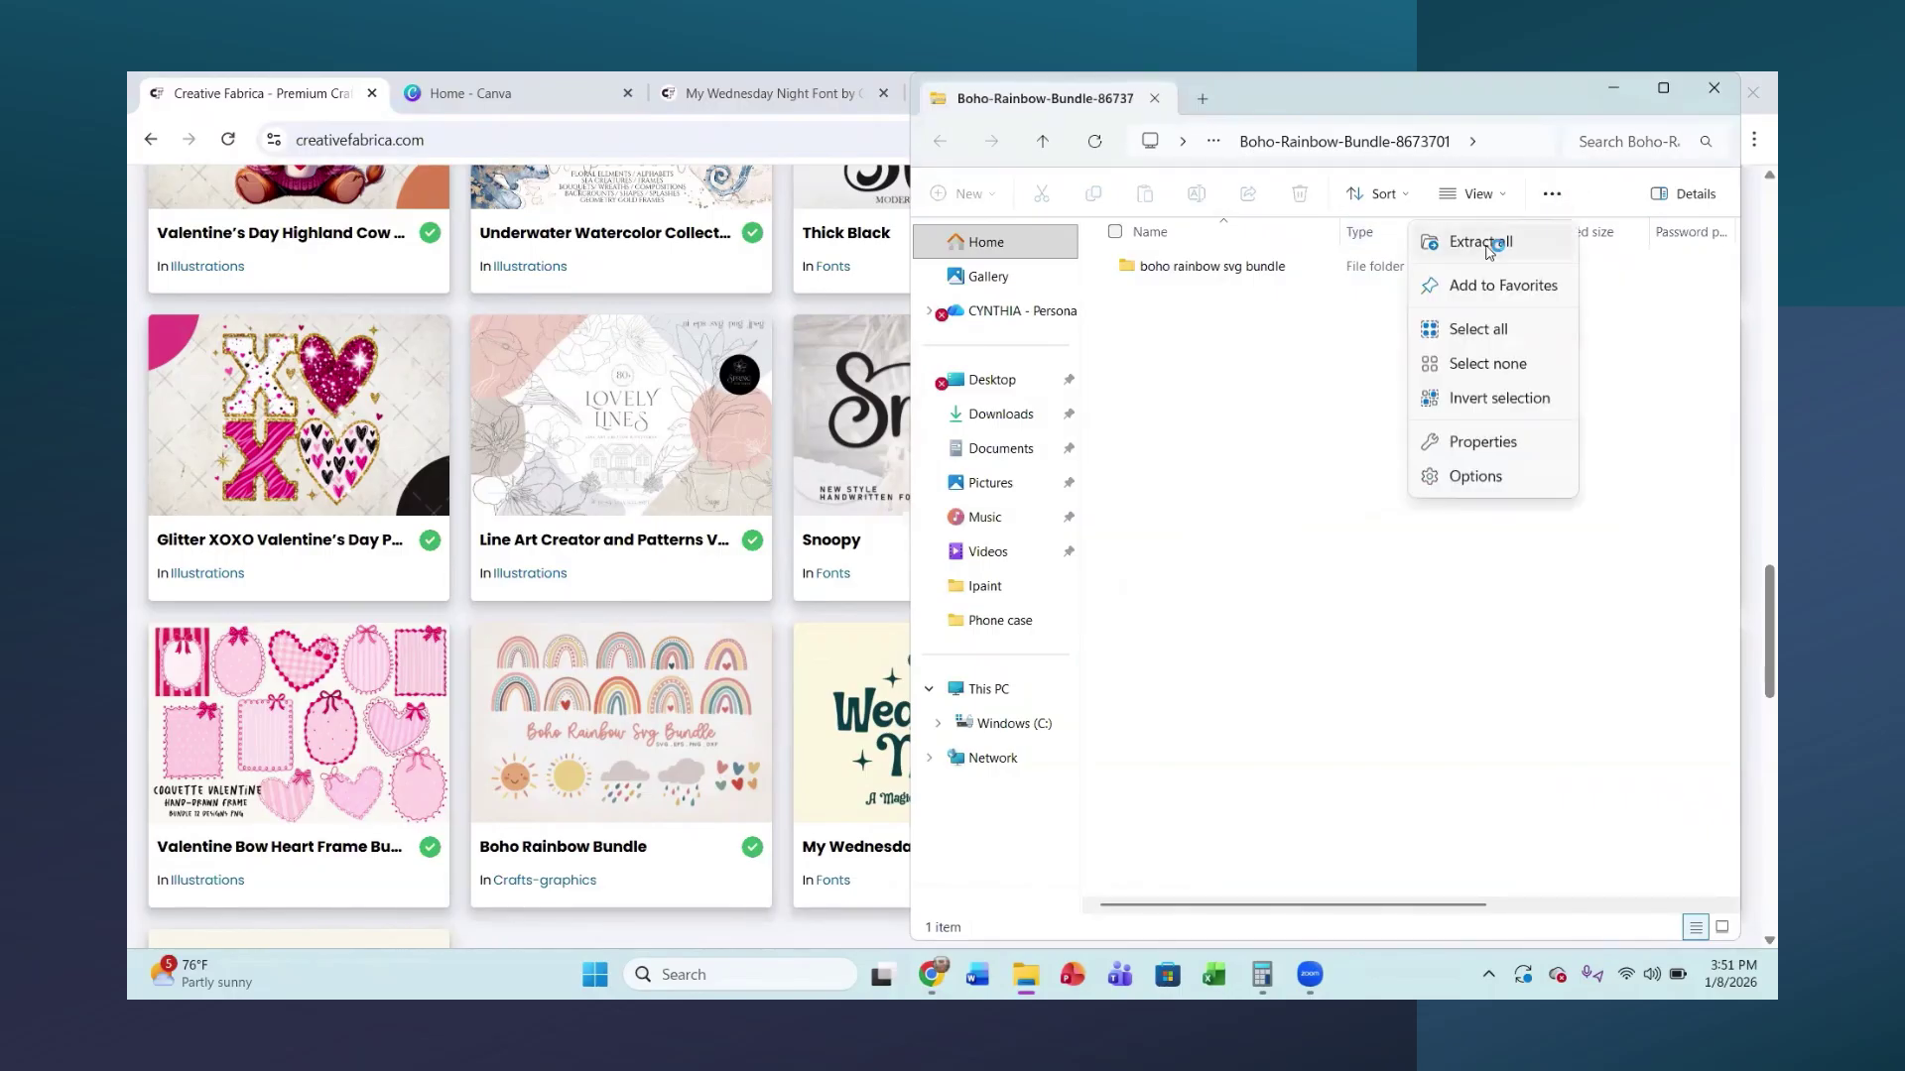
click(1483, 243)
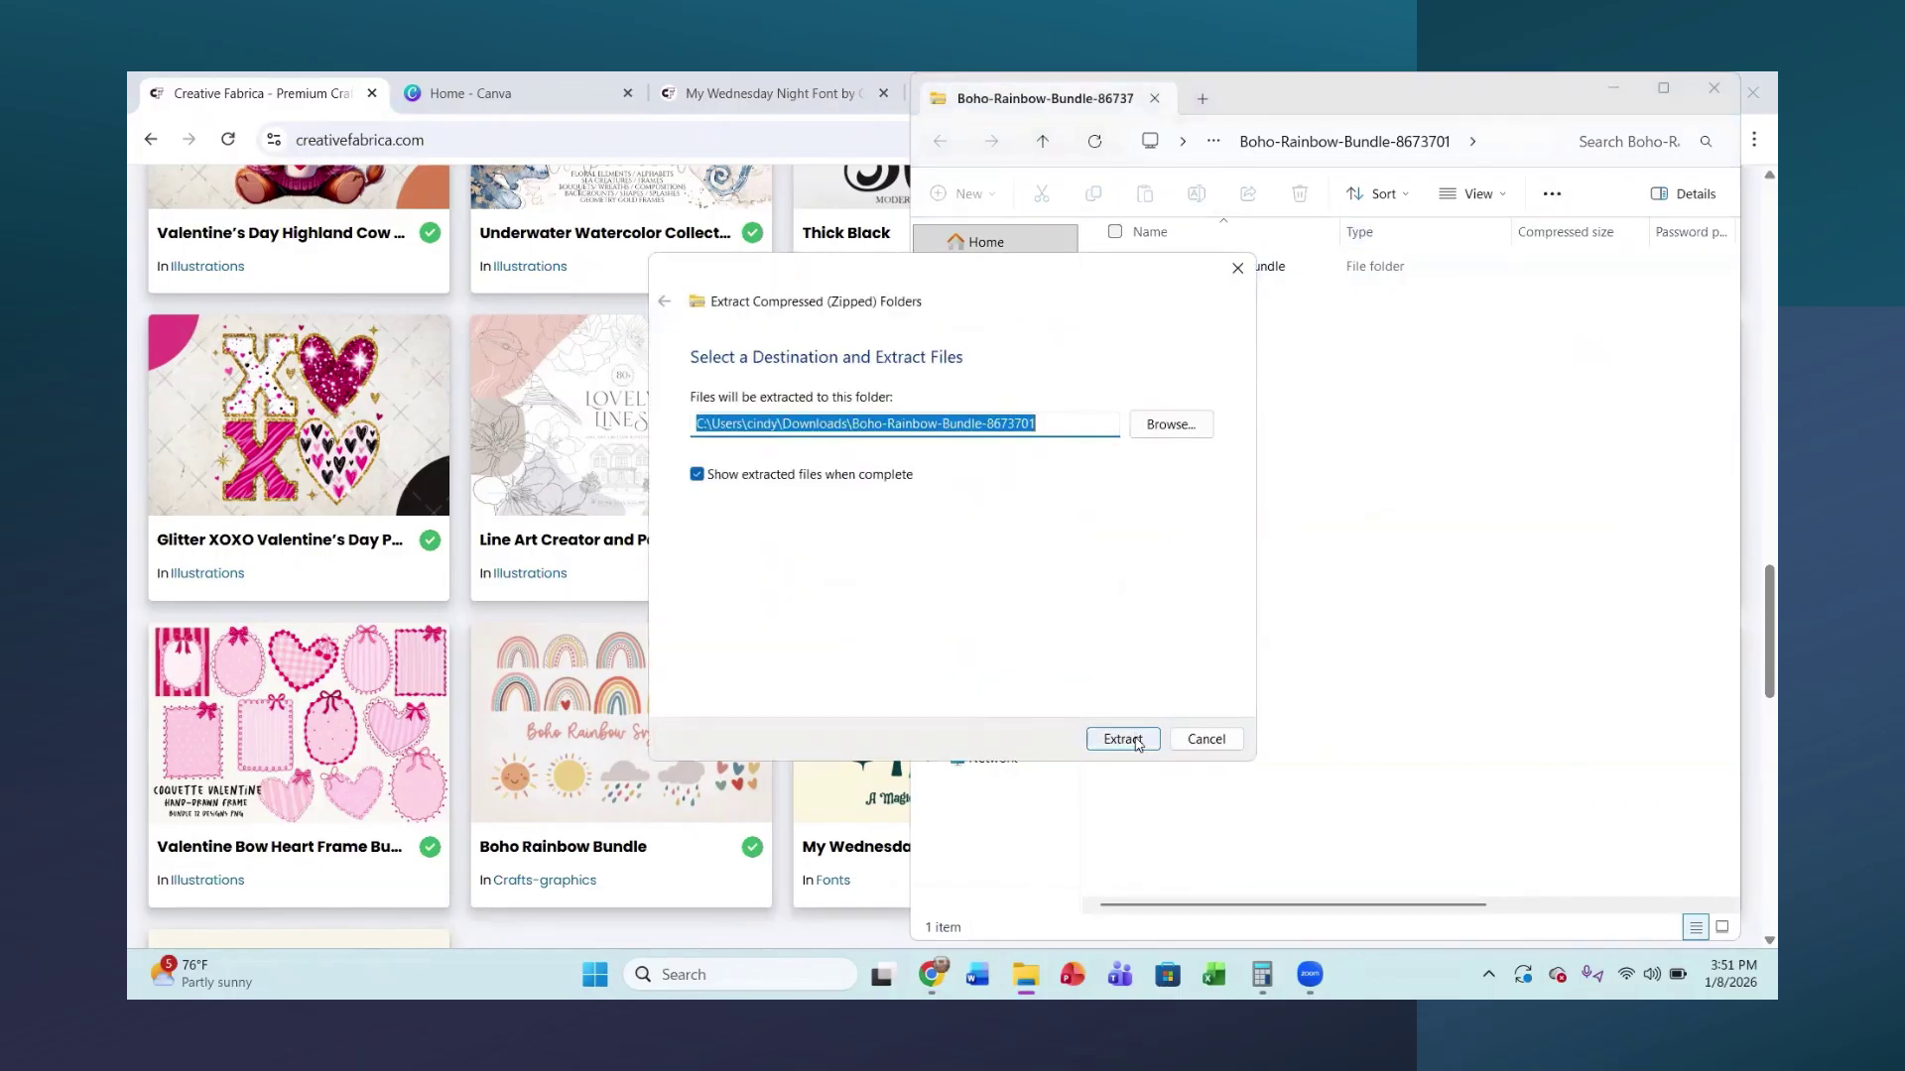
click(1101, 739)
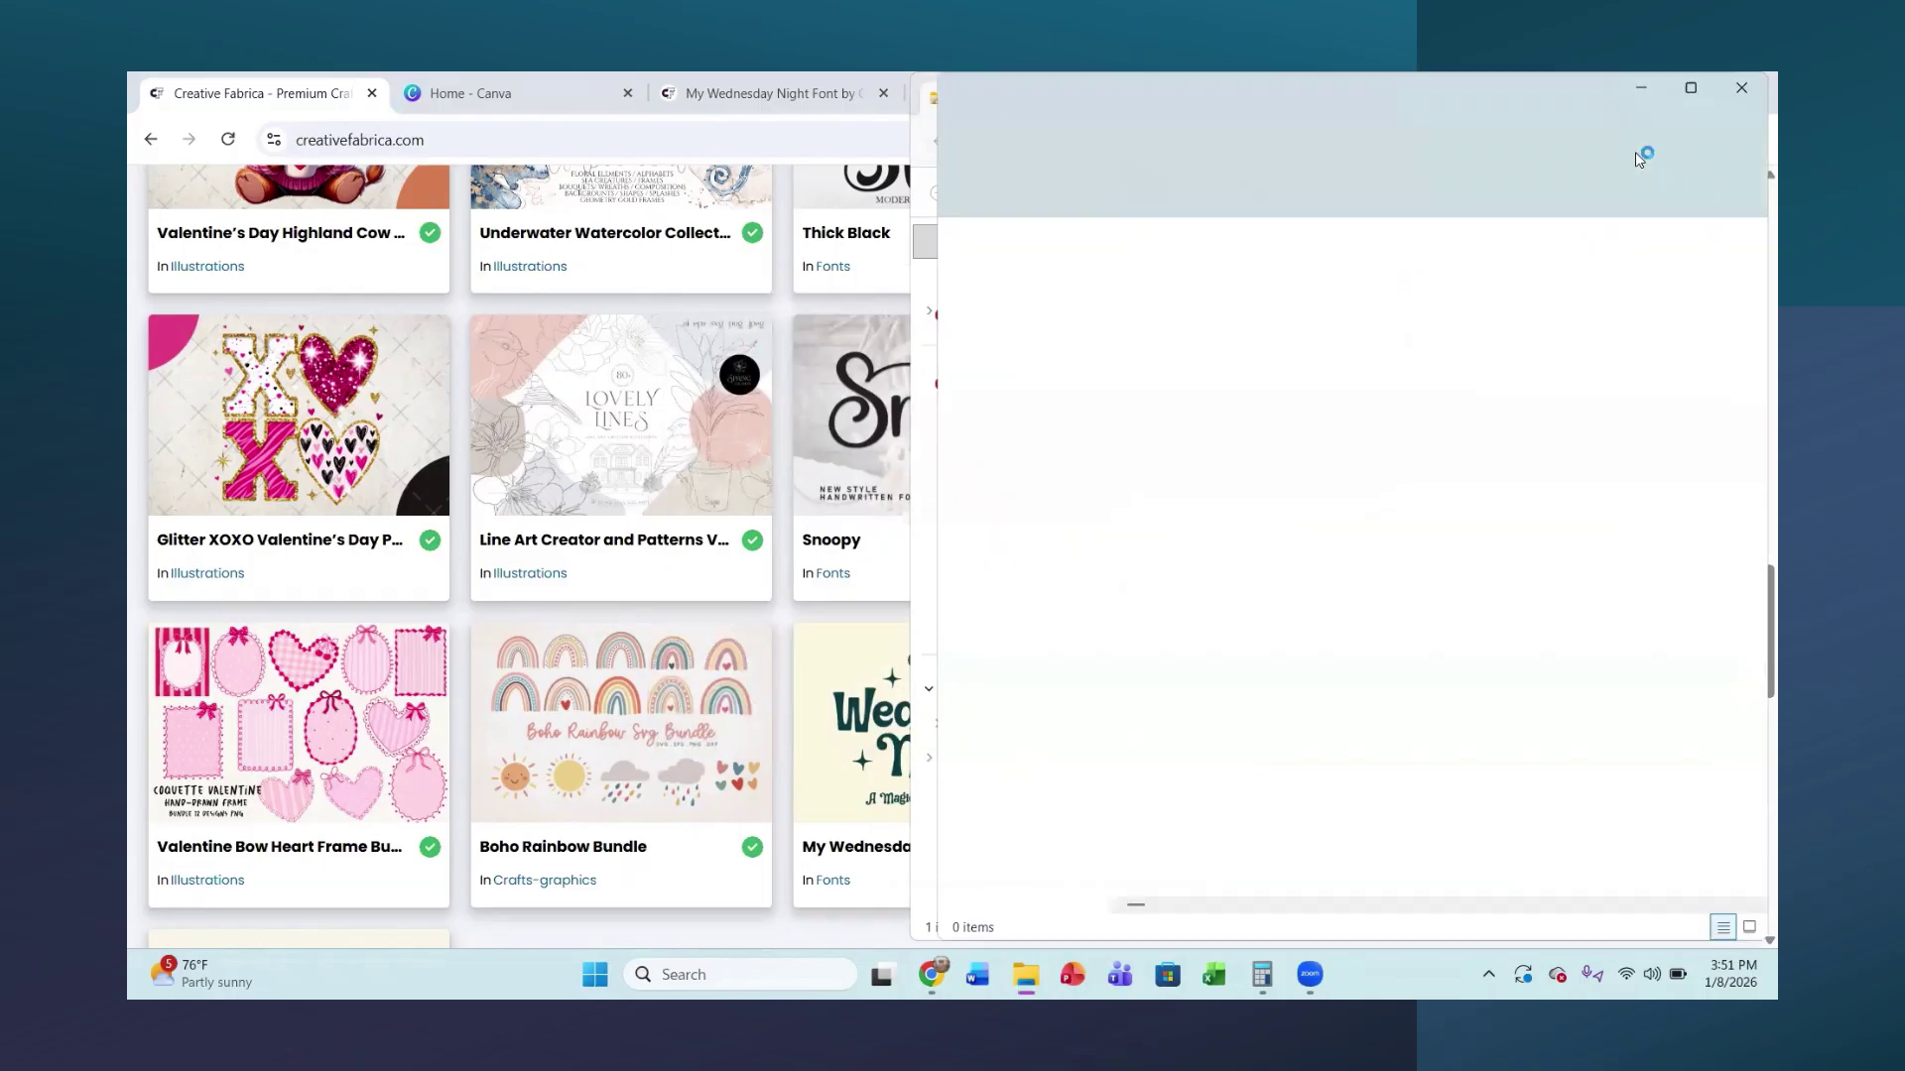
click(1741, 88)
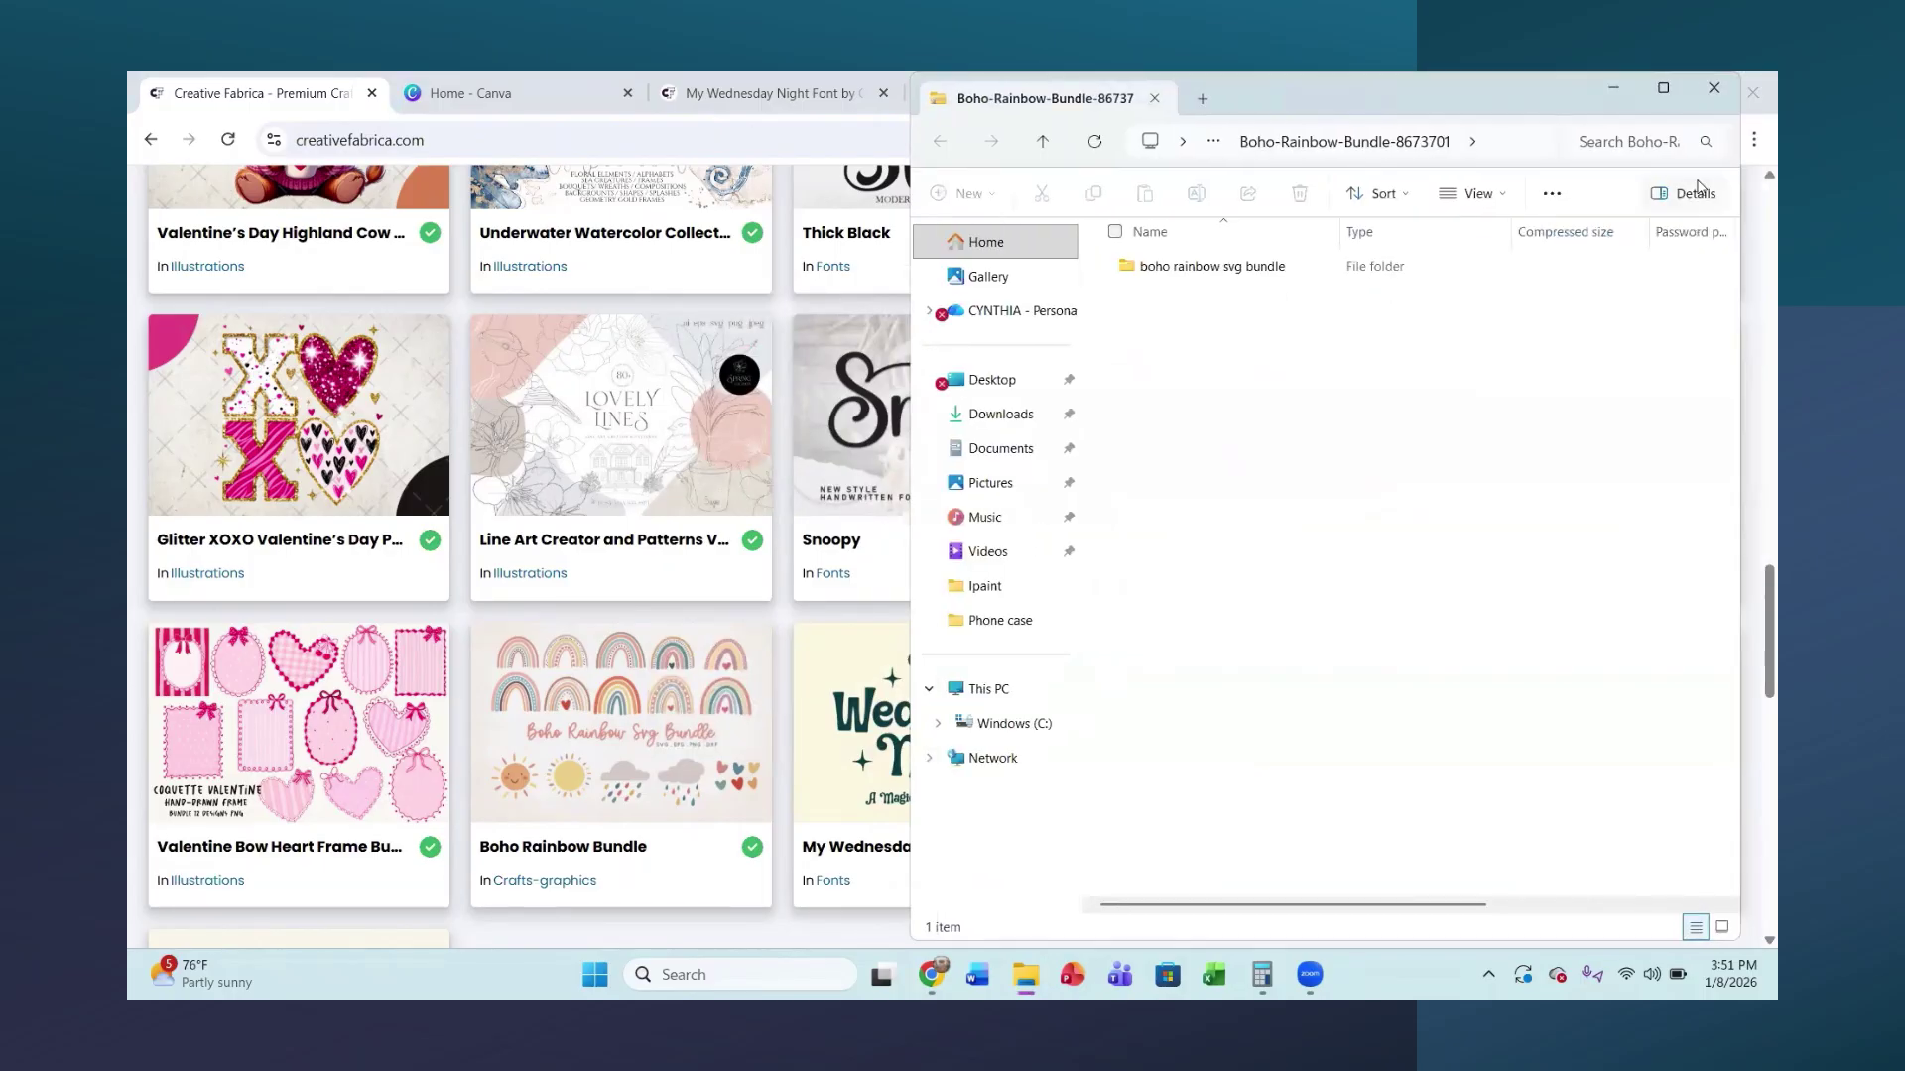
- Extract the My-Wednesday-Night-129088970 font zip from Chrome's downloads into its own folder
click(1712, 89)
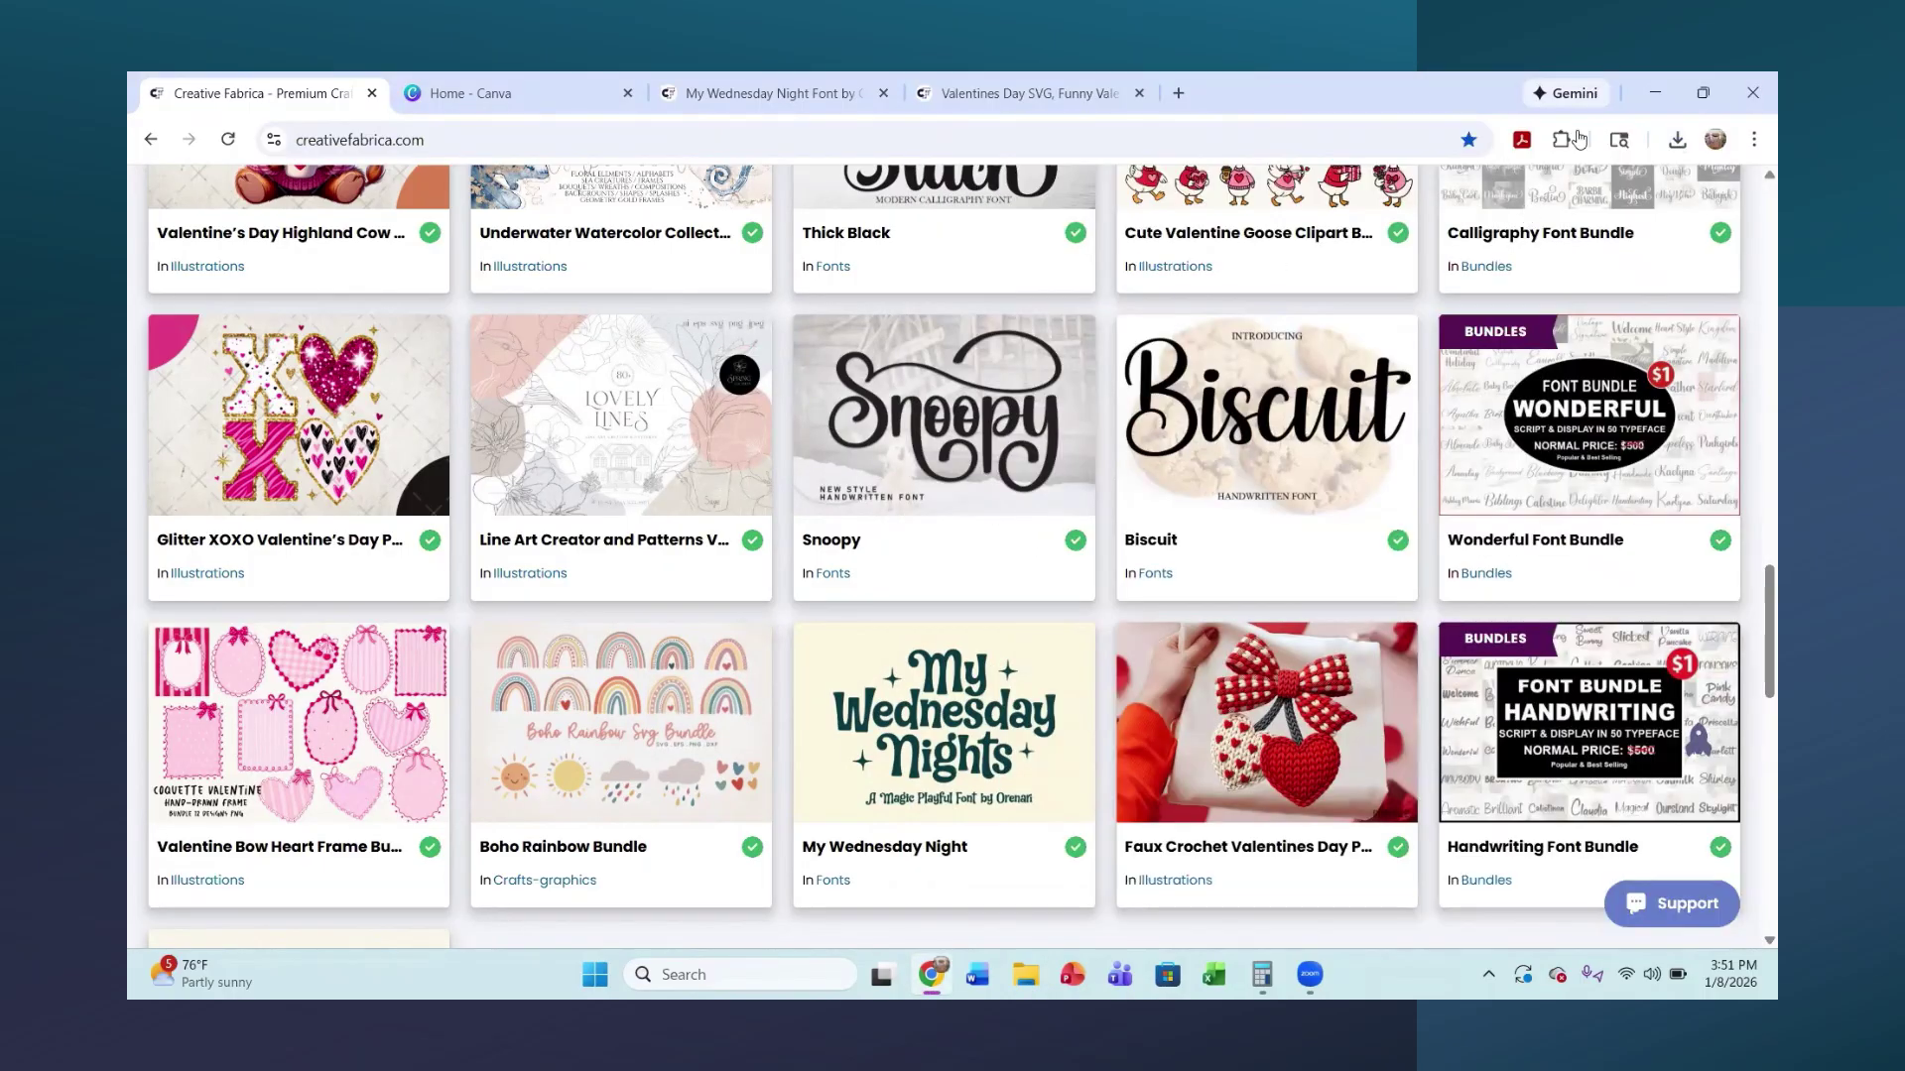
click(1675, 144)
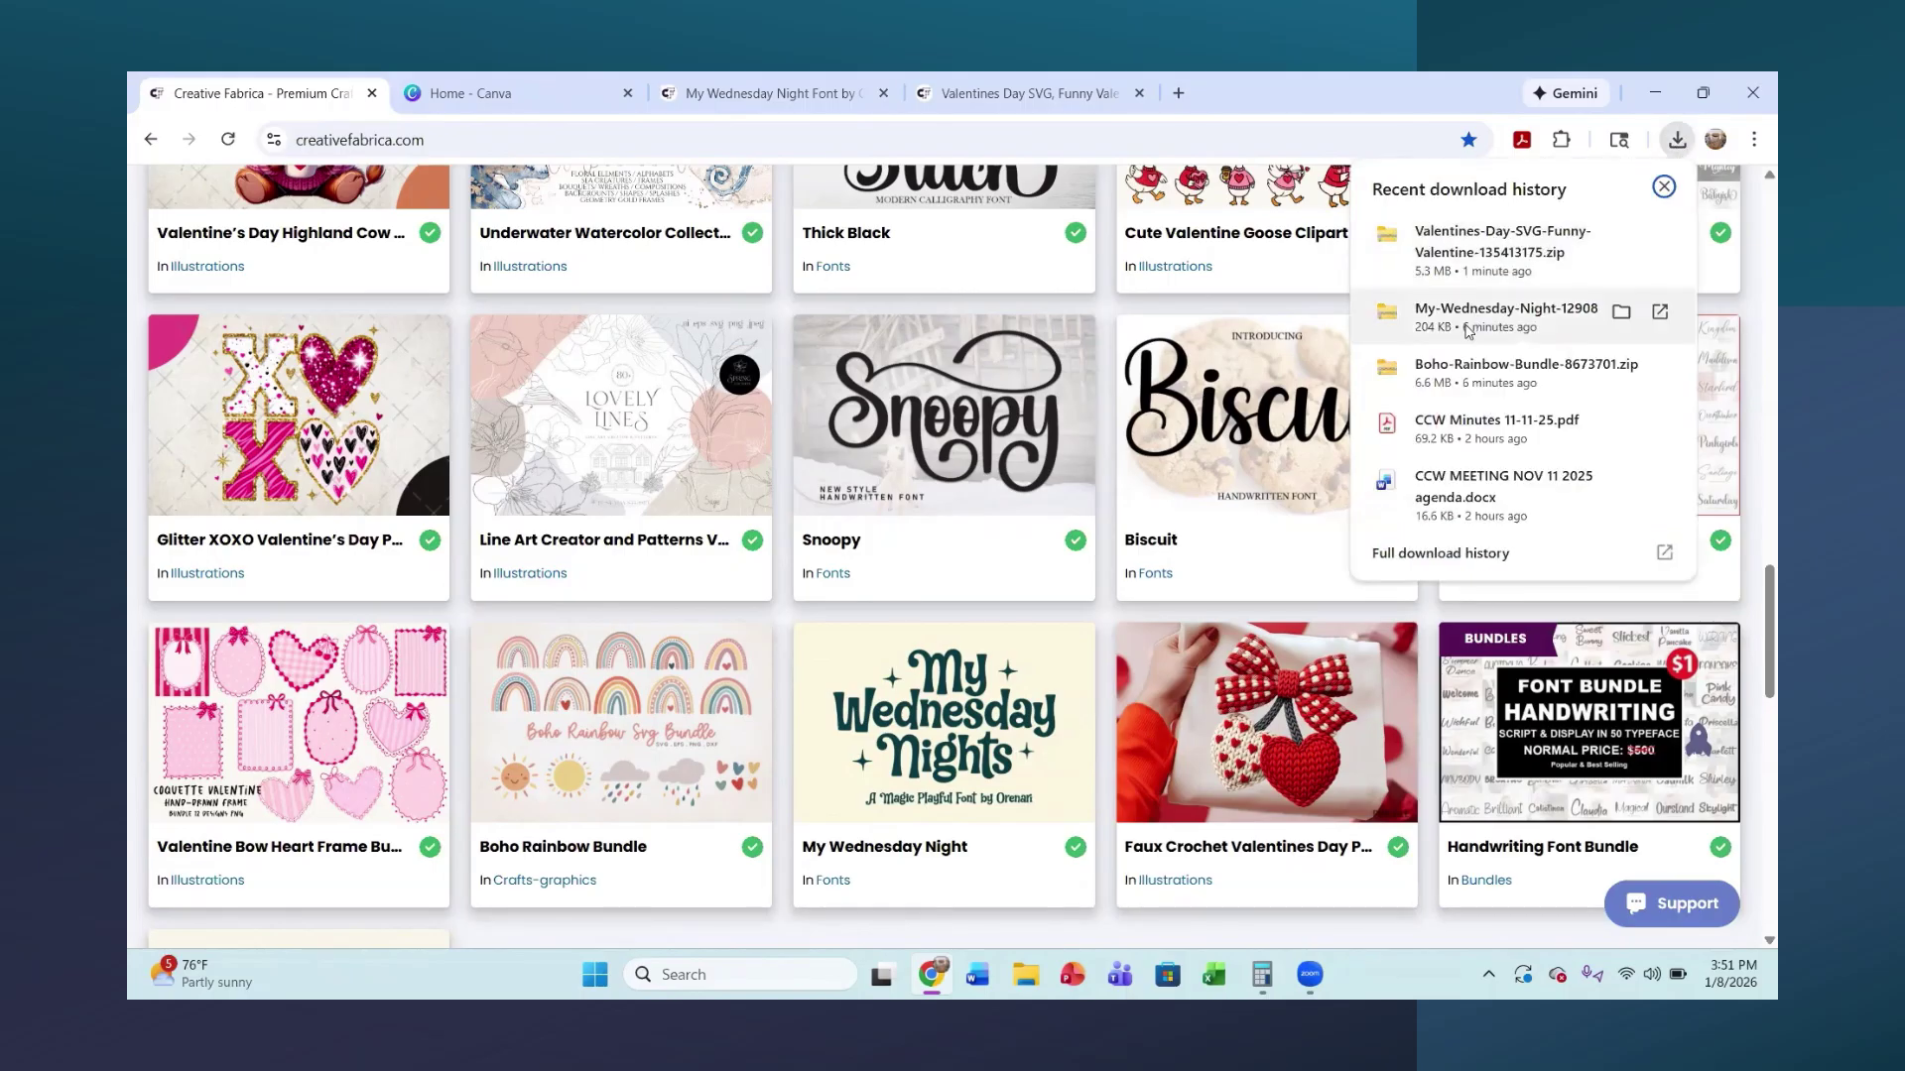
click(1461, 375)
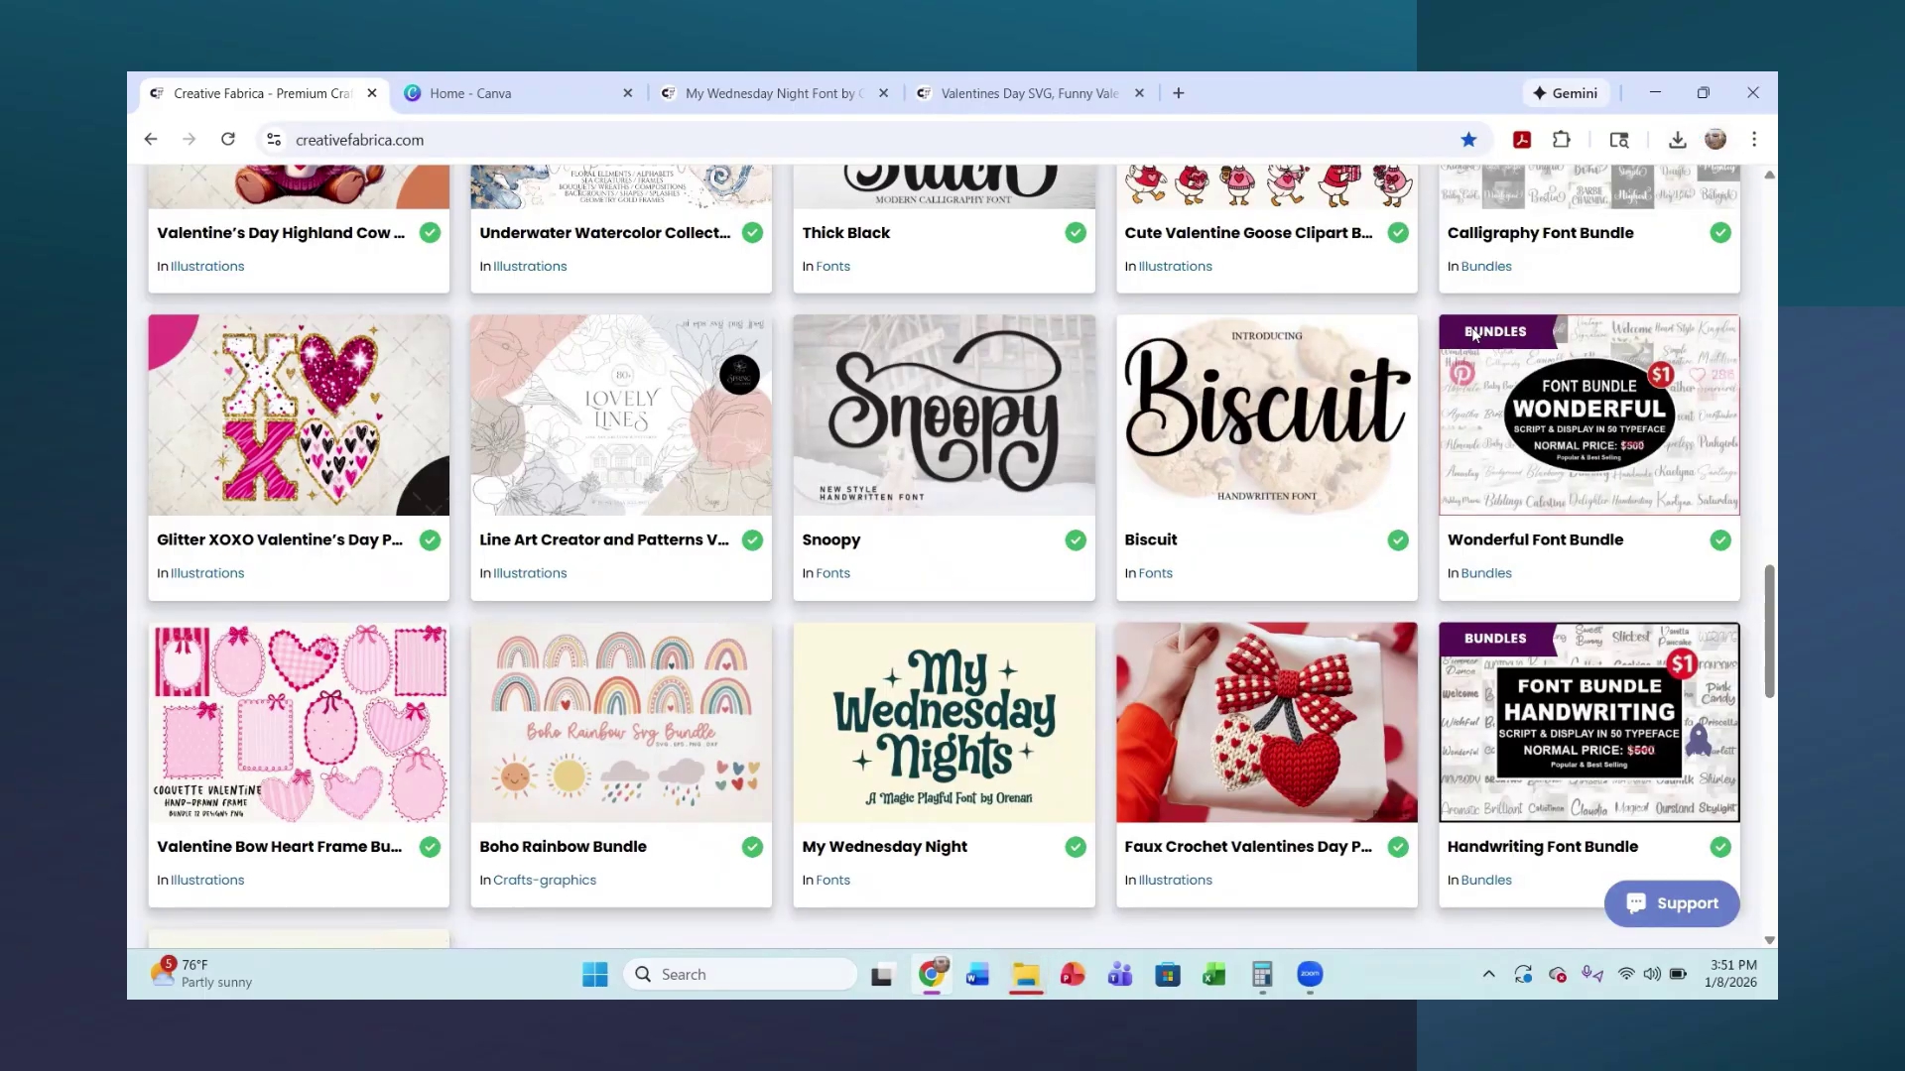
click(1672, 141)
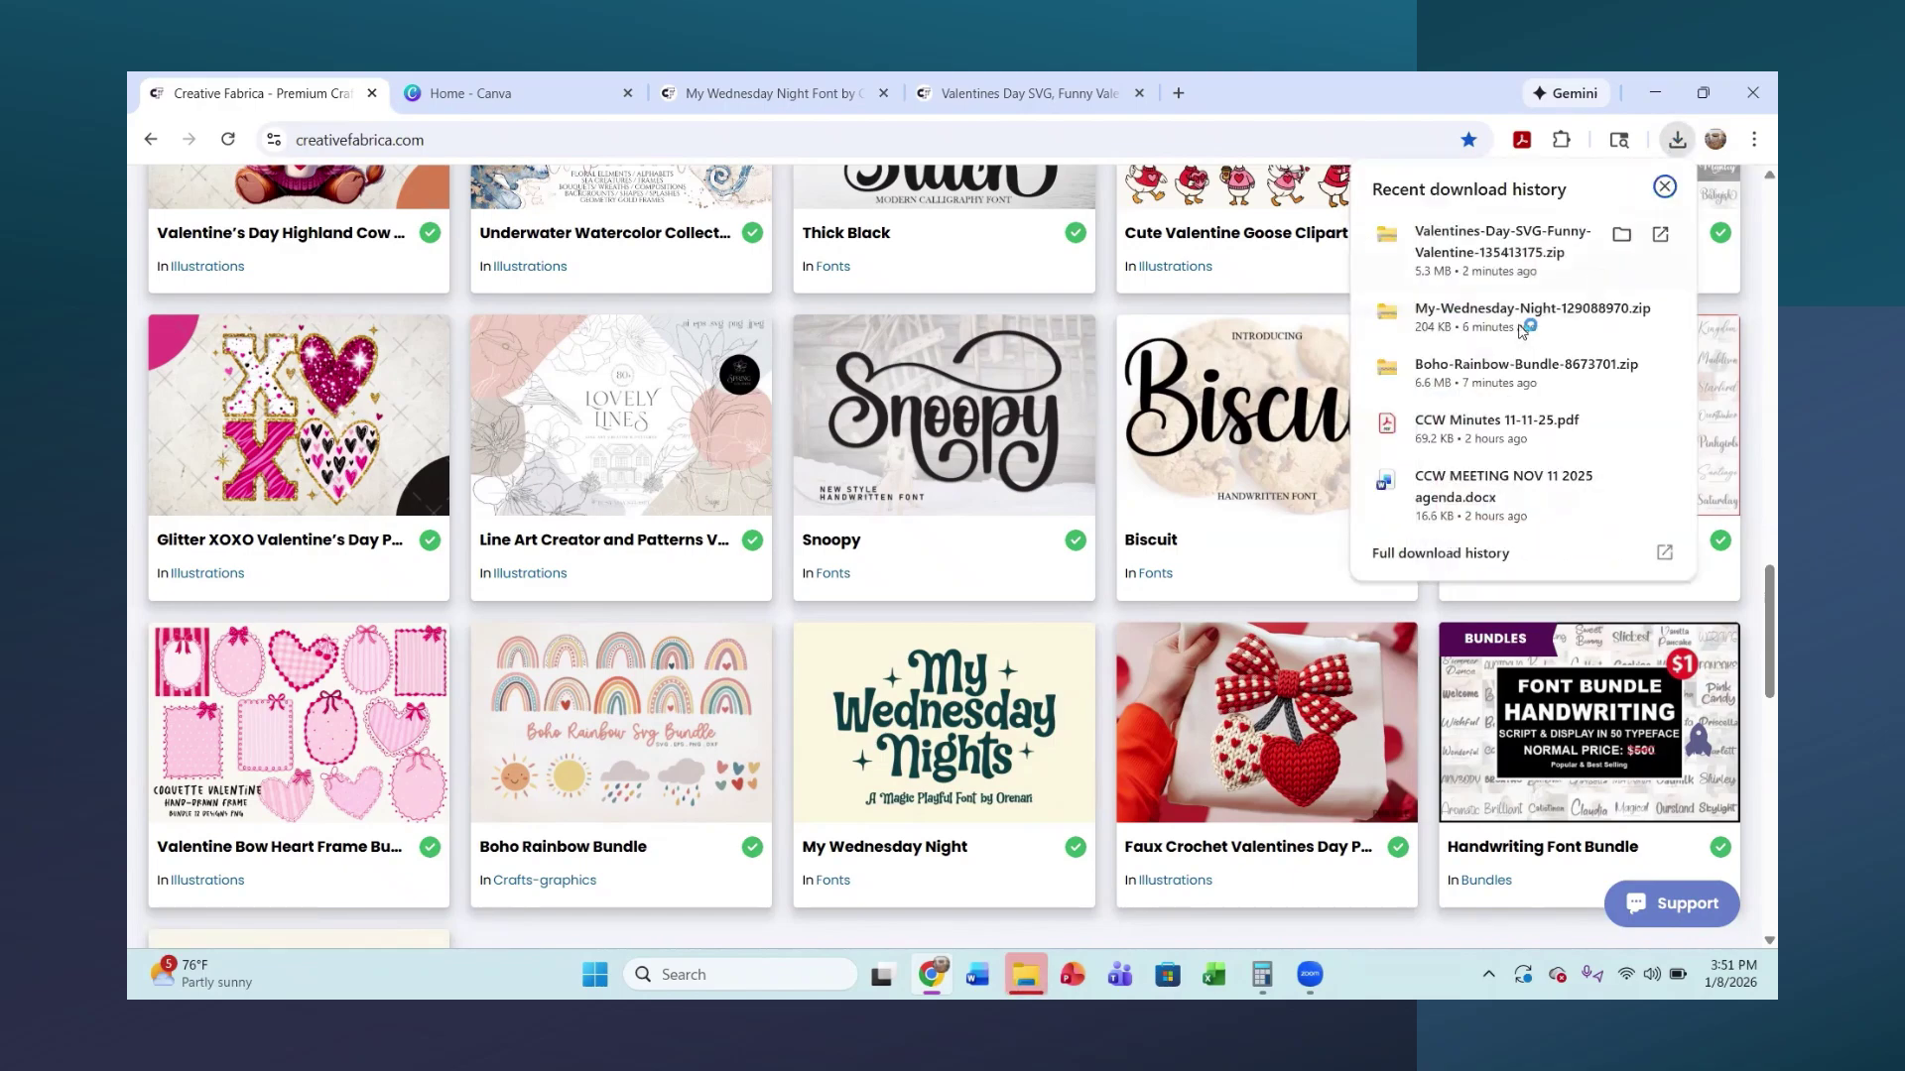
click(1456, 327)
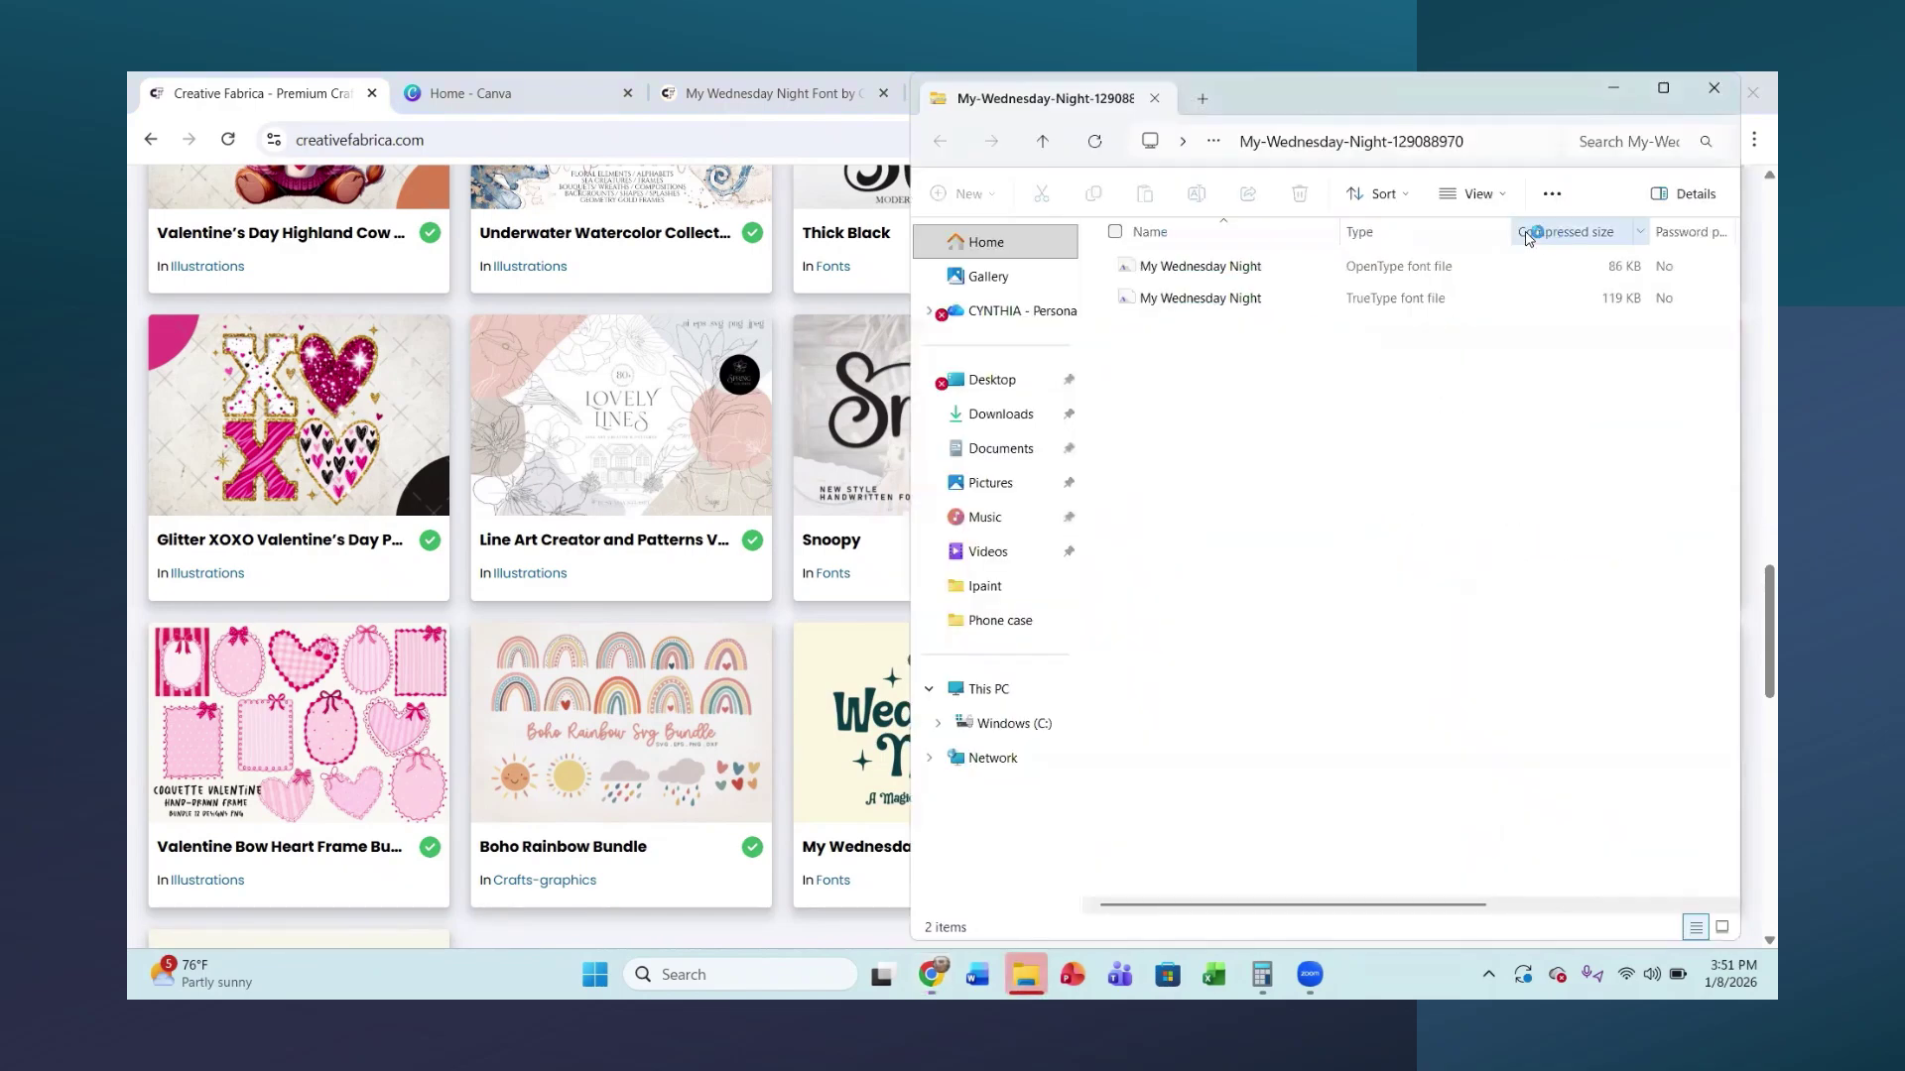
click(1551, 195)
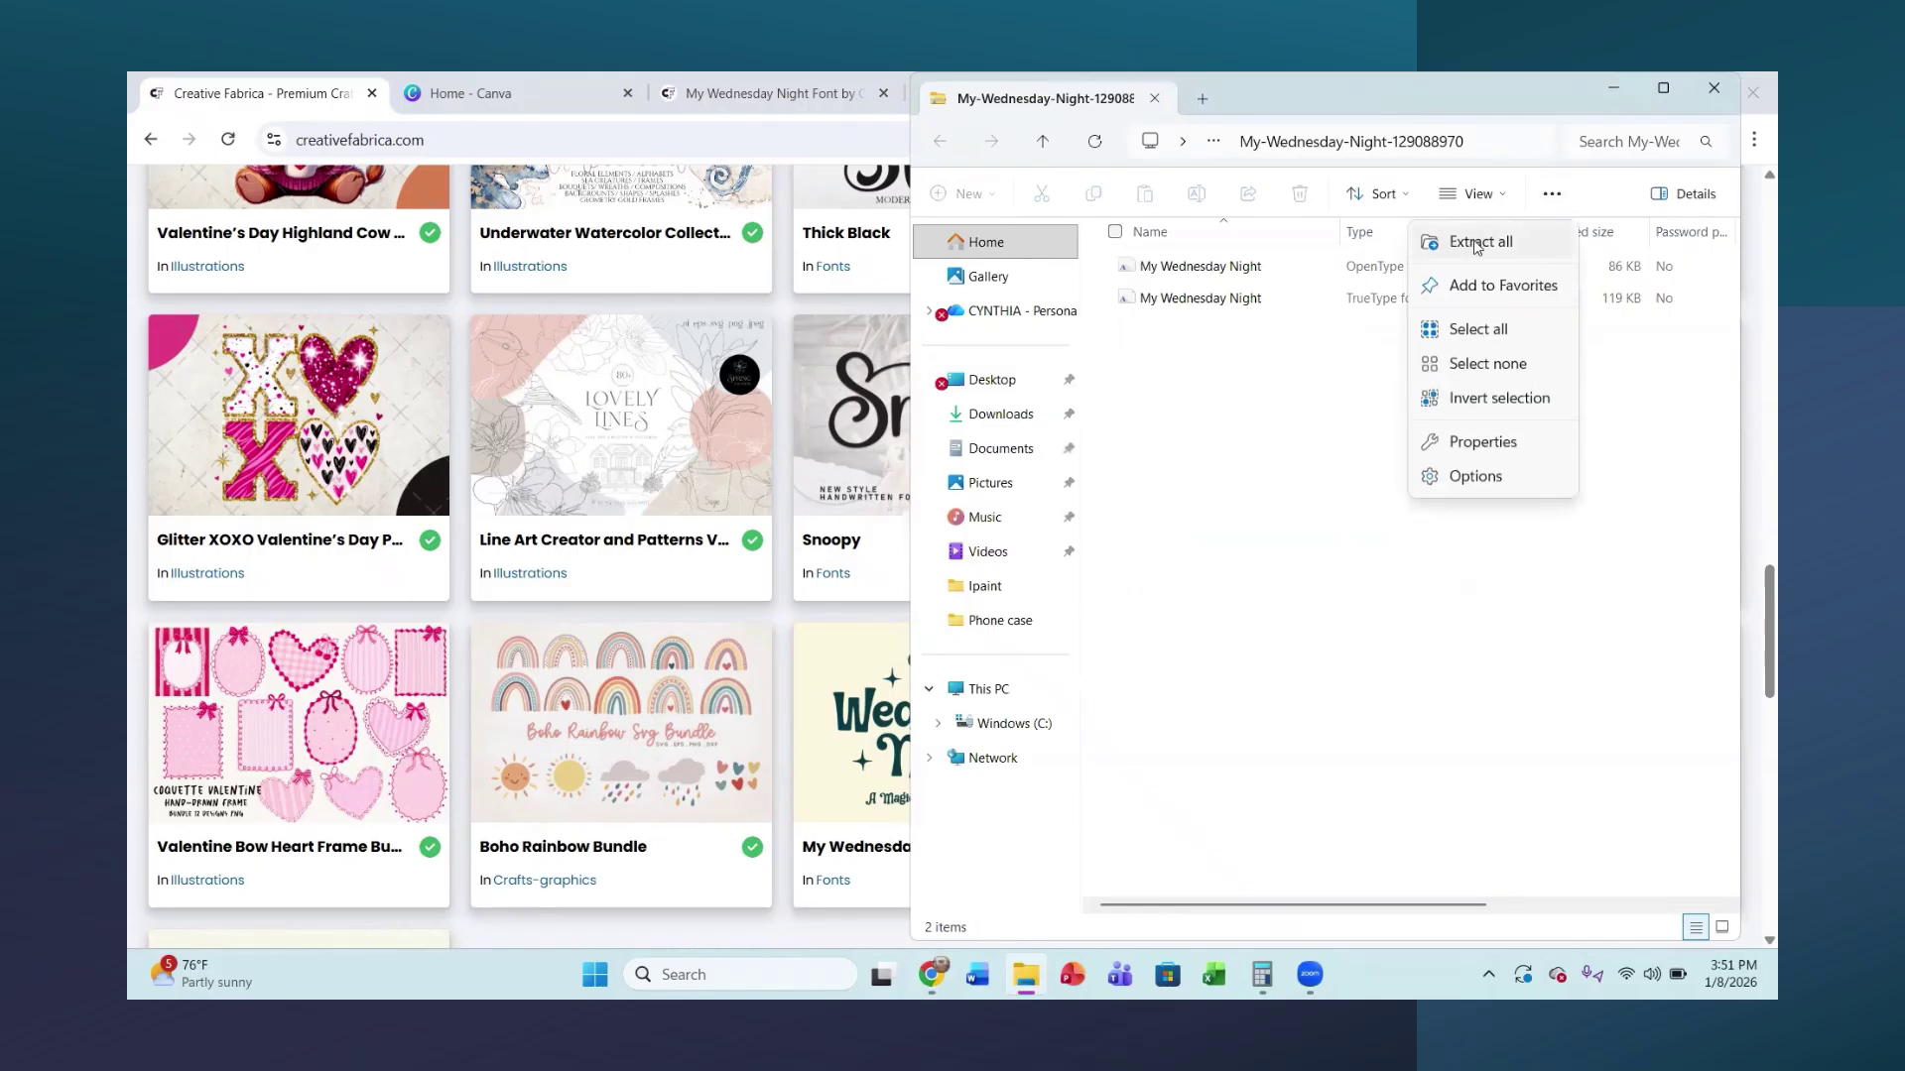
click(1475, 246)
click(1115, 738)
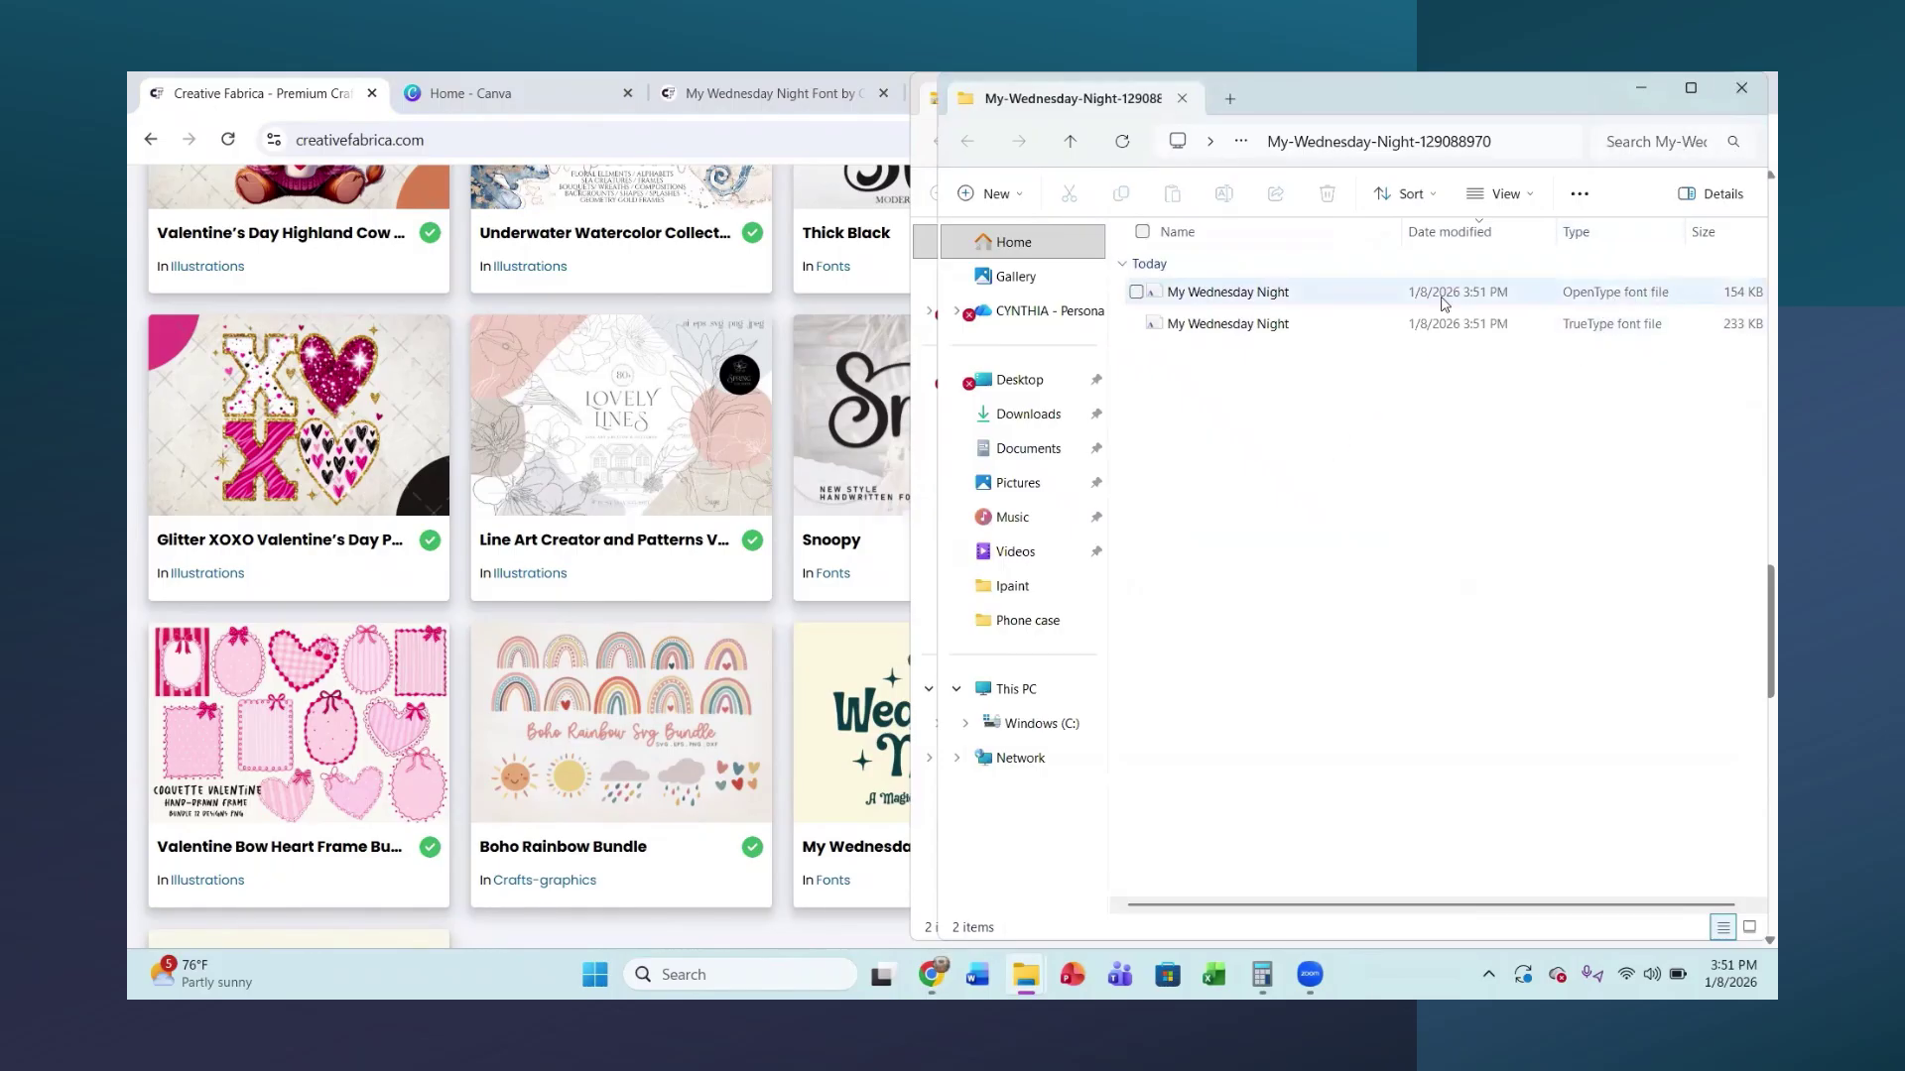
- Install the My Wednesday Nights OpenType font from its file, then close the font preview
click(1596, 302)
double_click(1596, 302)
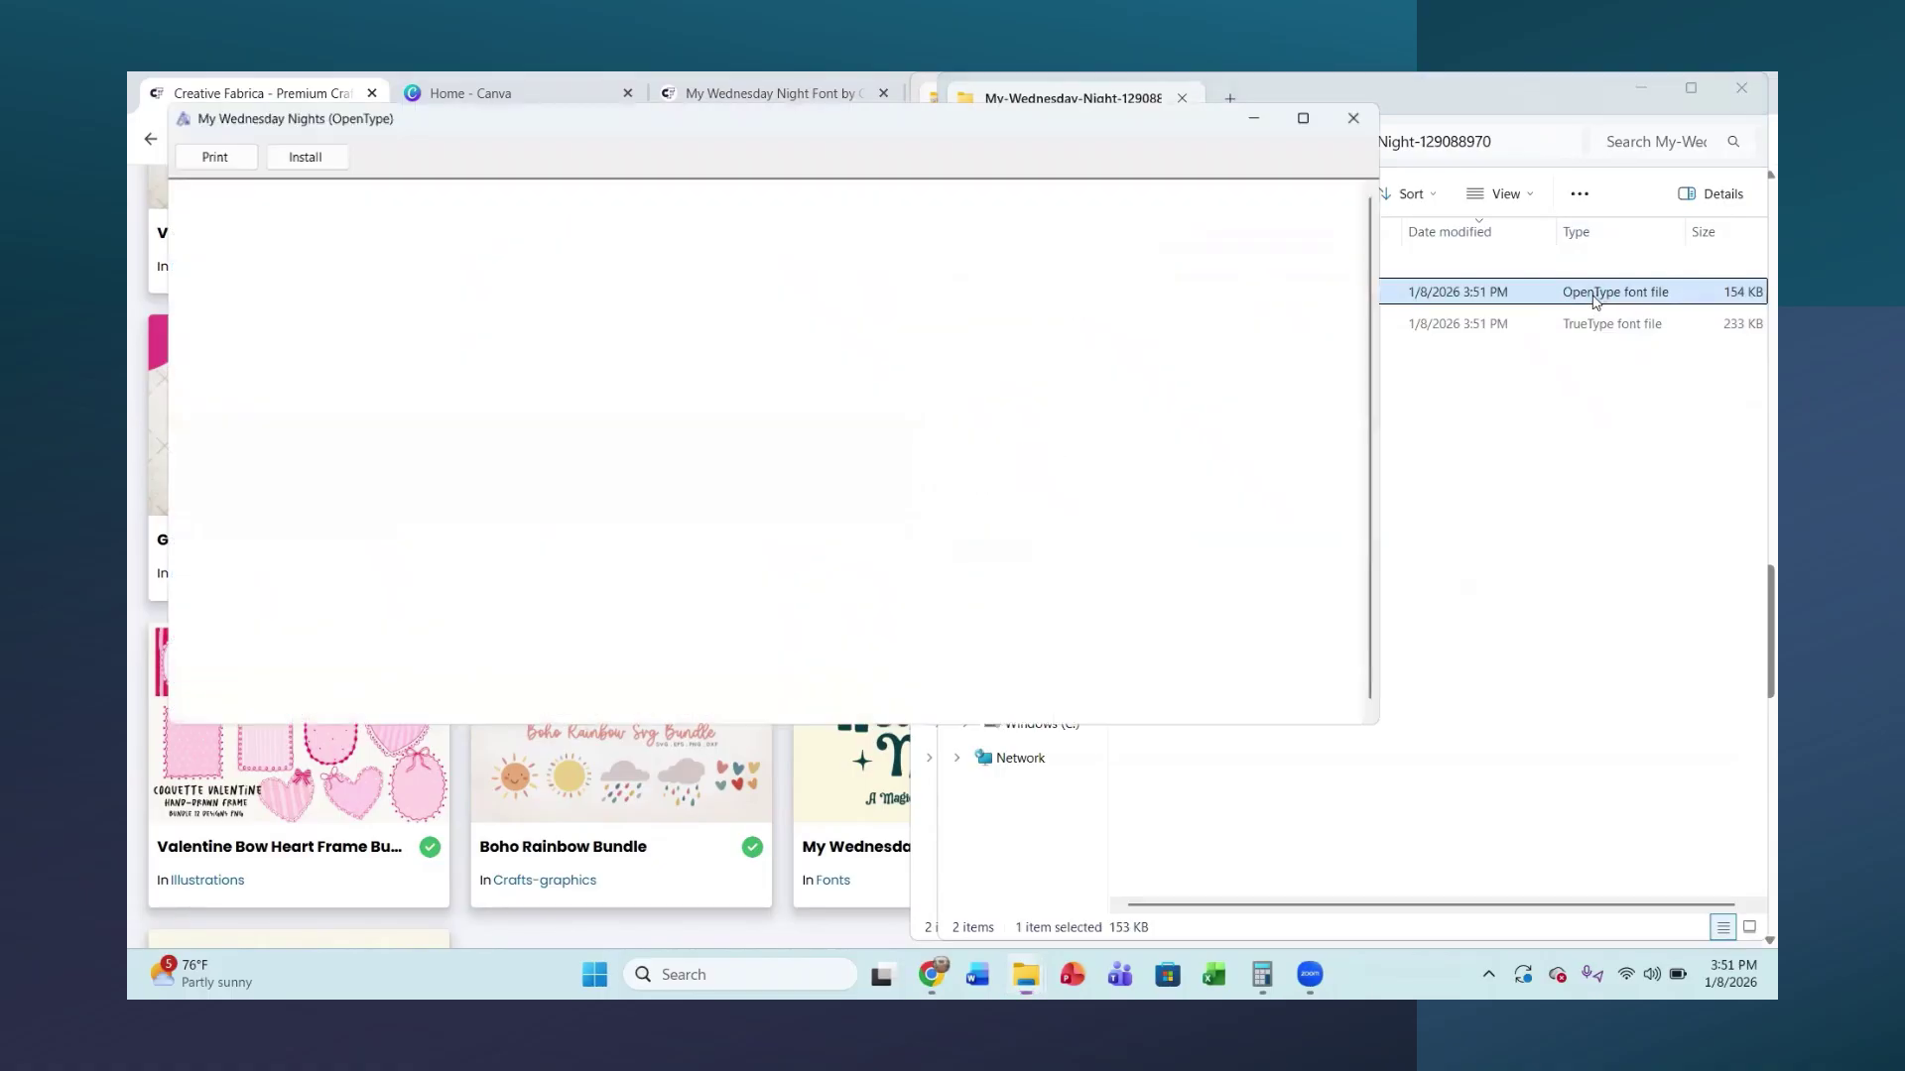
click(280, 155)
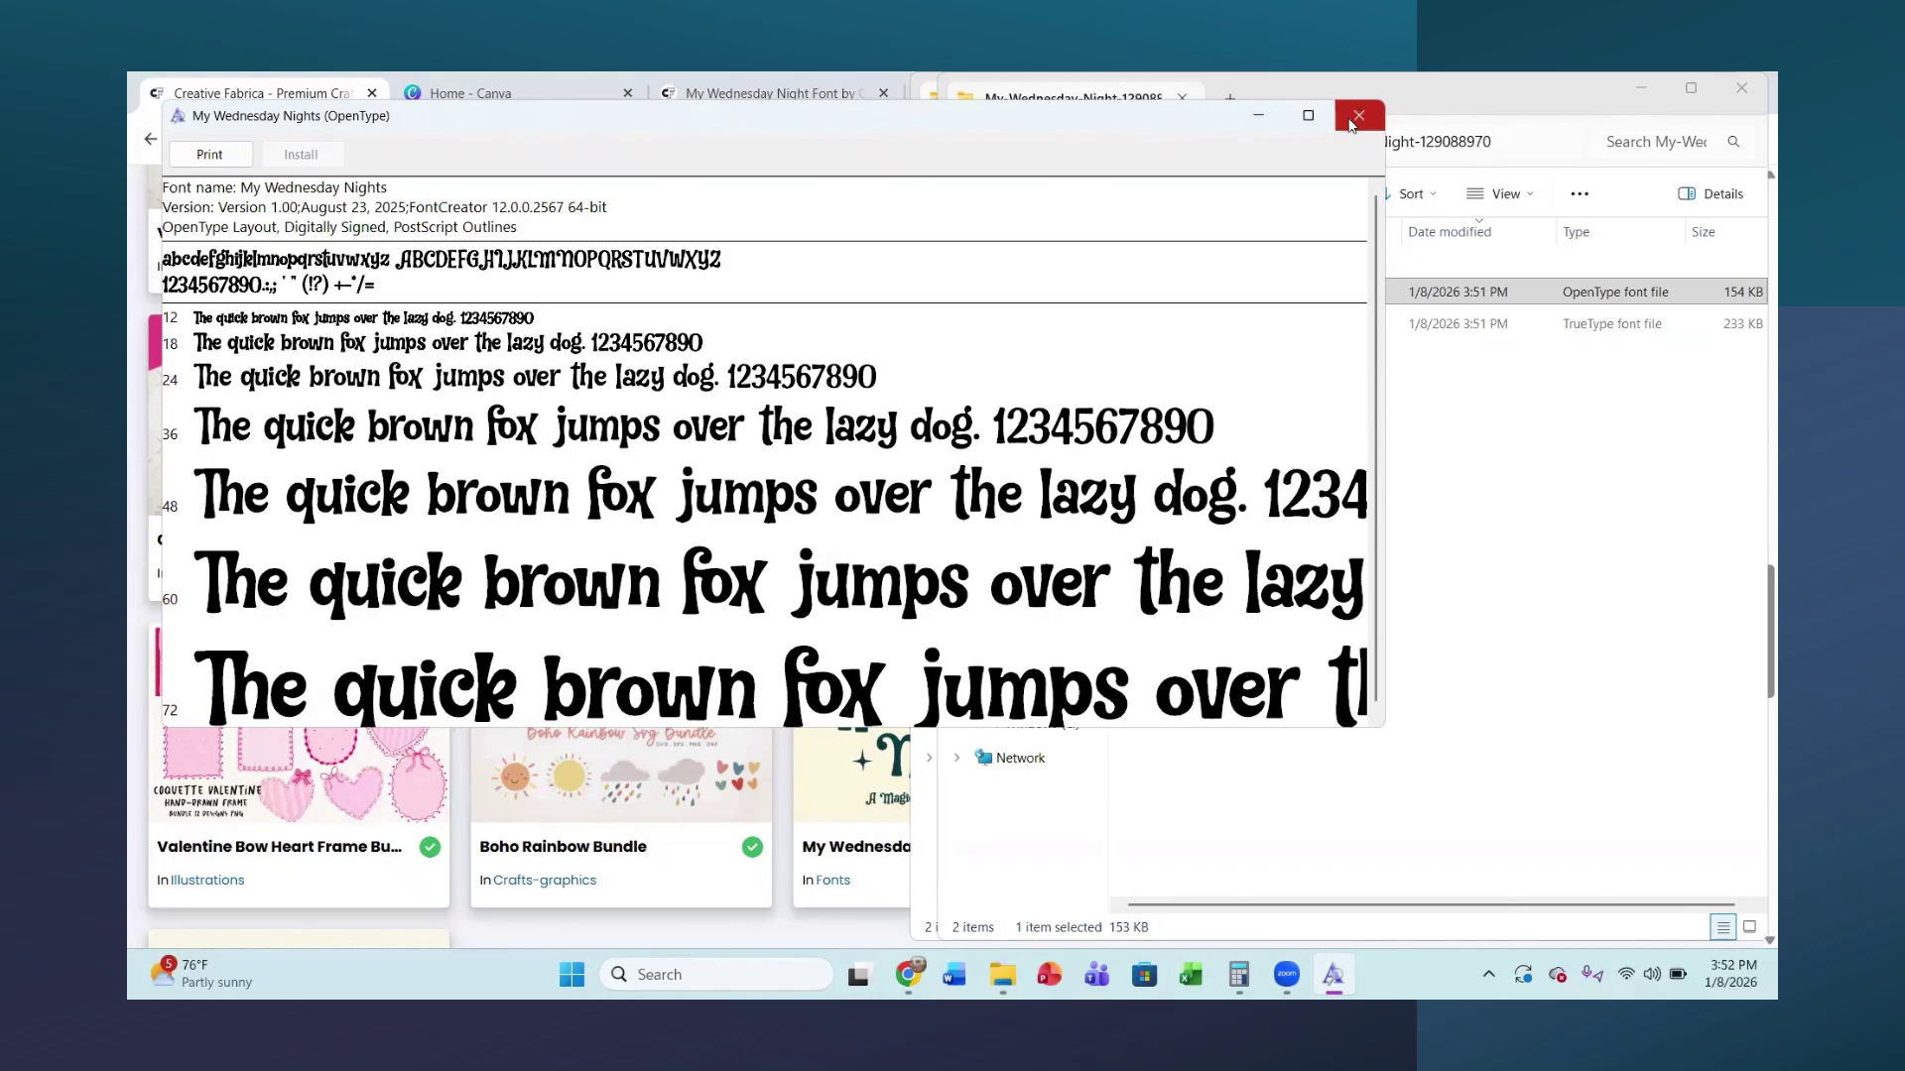
click(1357, 116)
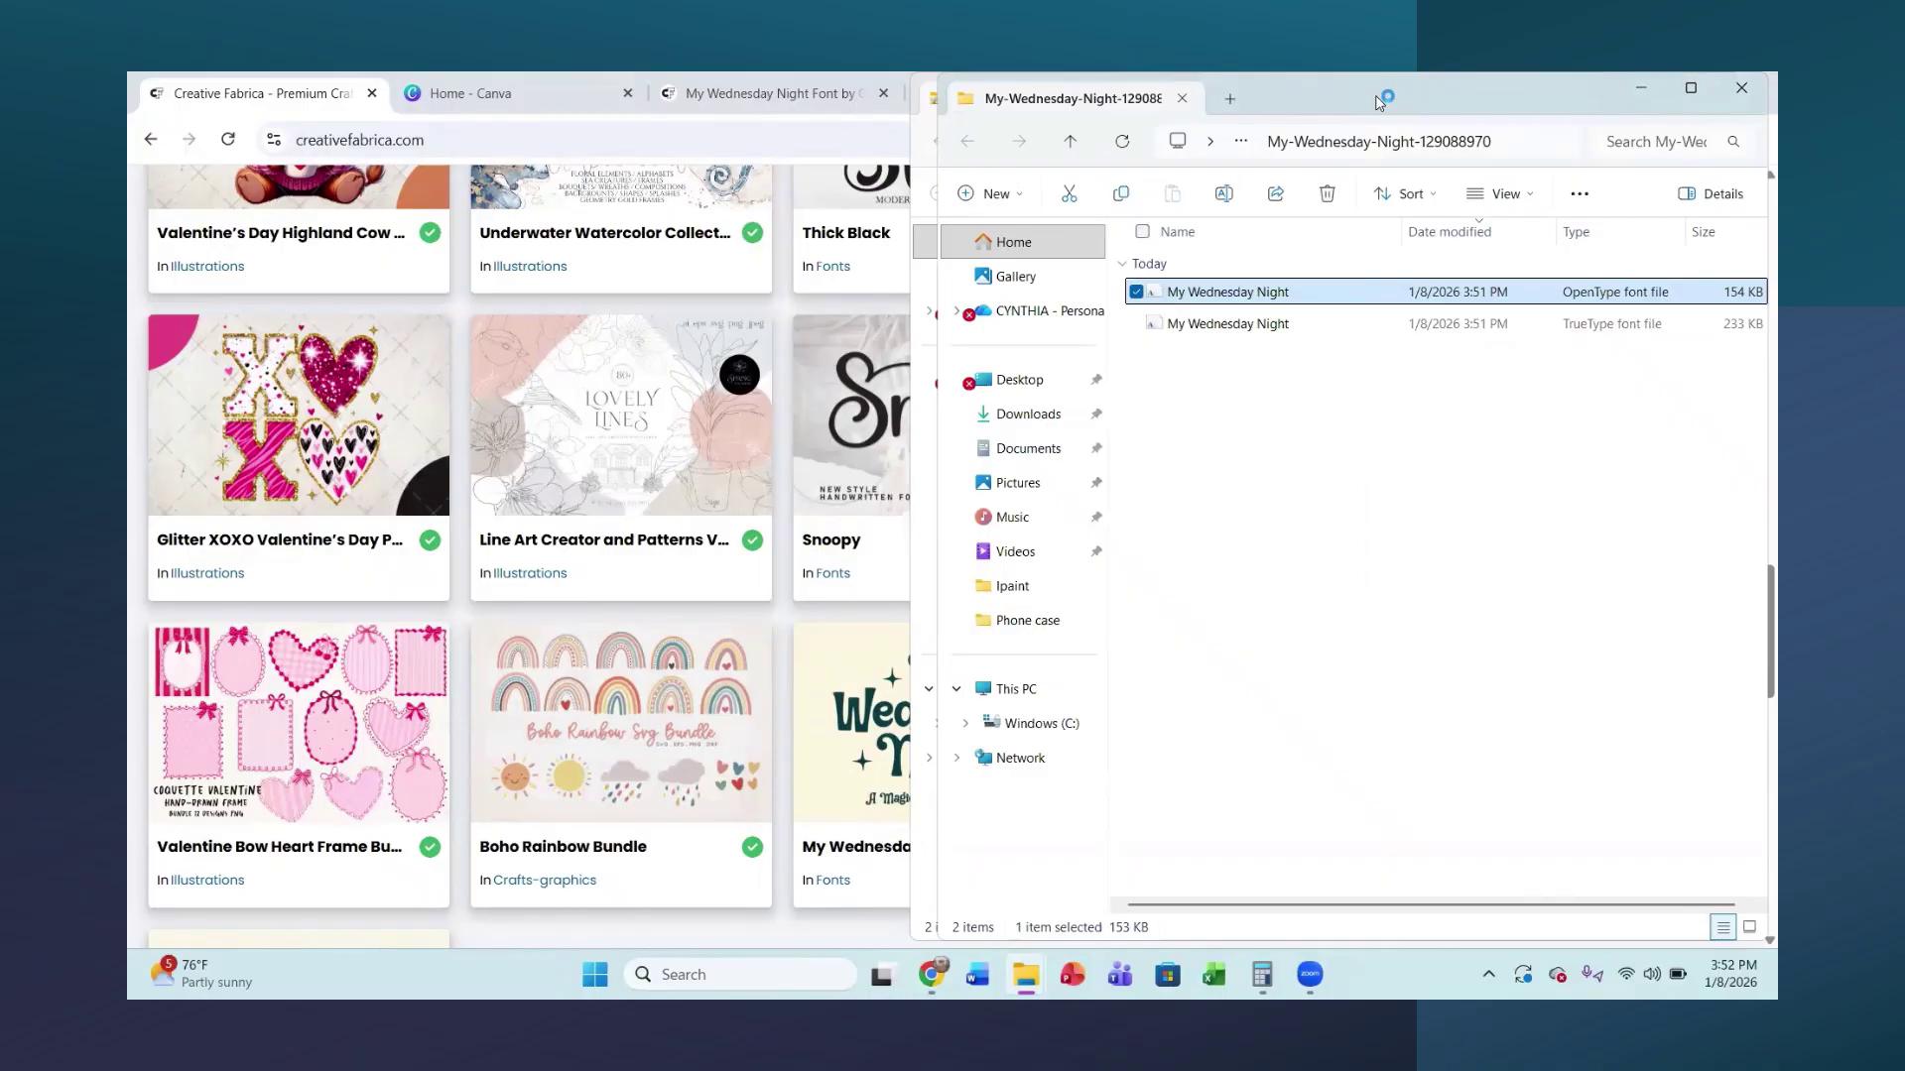
- Open the Valentines-Day-SVG zip from Chrome's downloads and select the Roses Are Red People Are Fake PNG
click(1731, 94)
click(1728, 94)
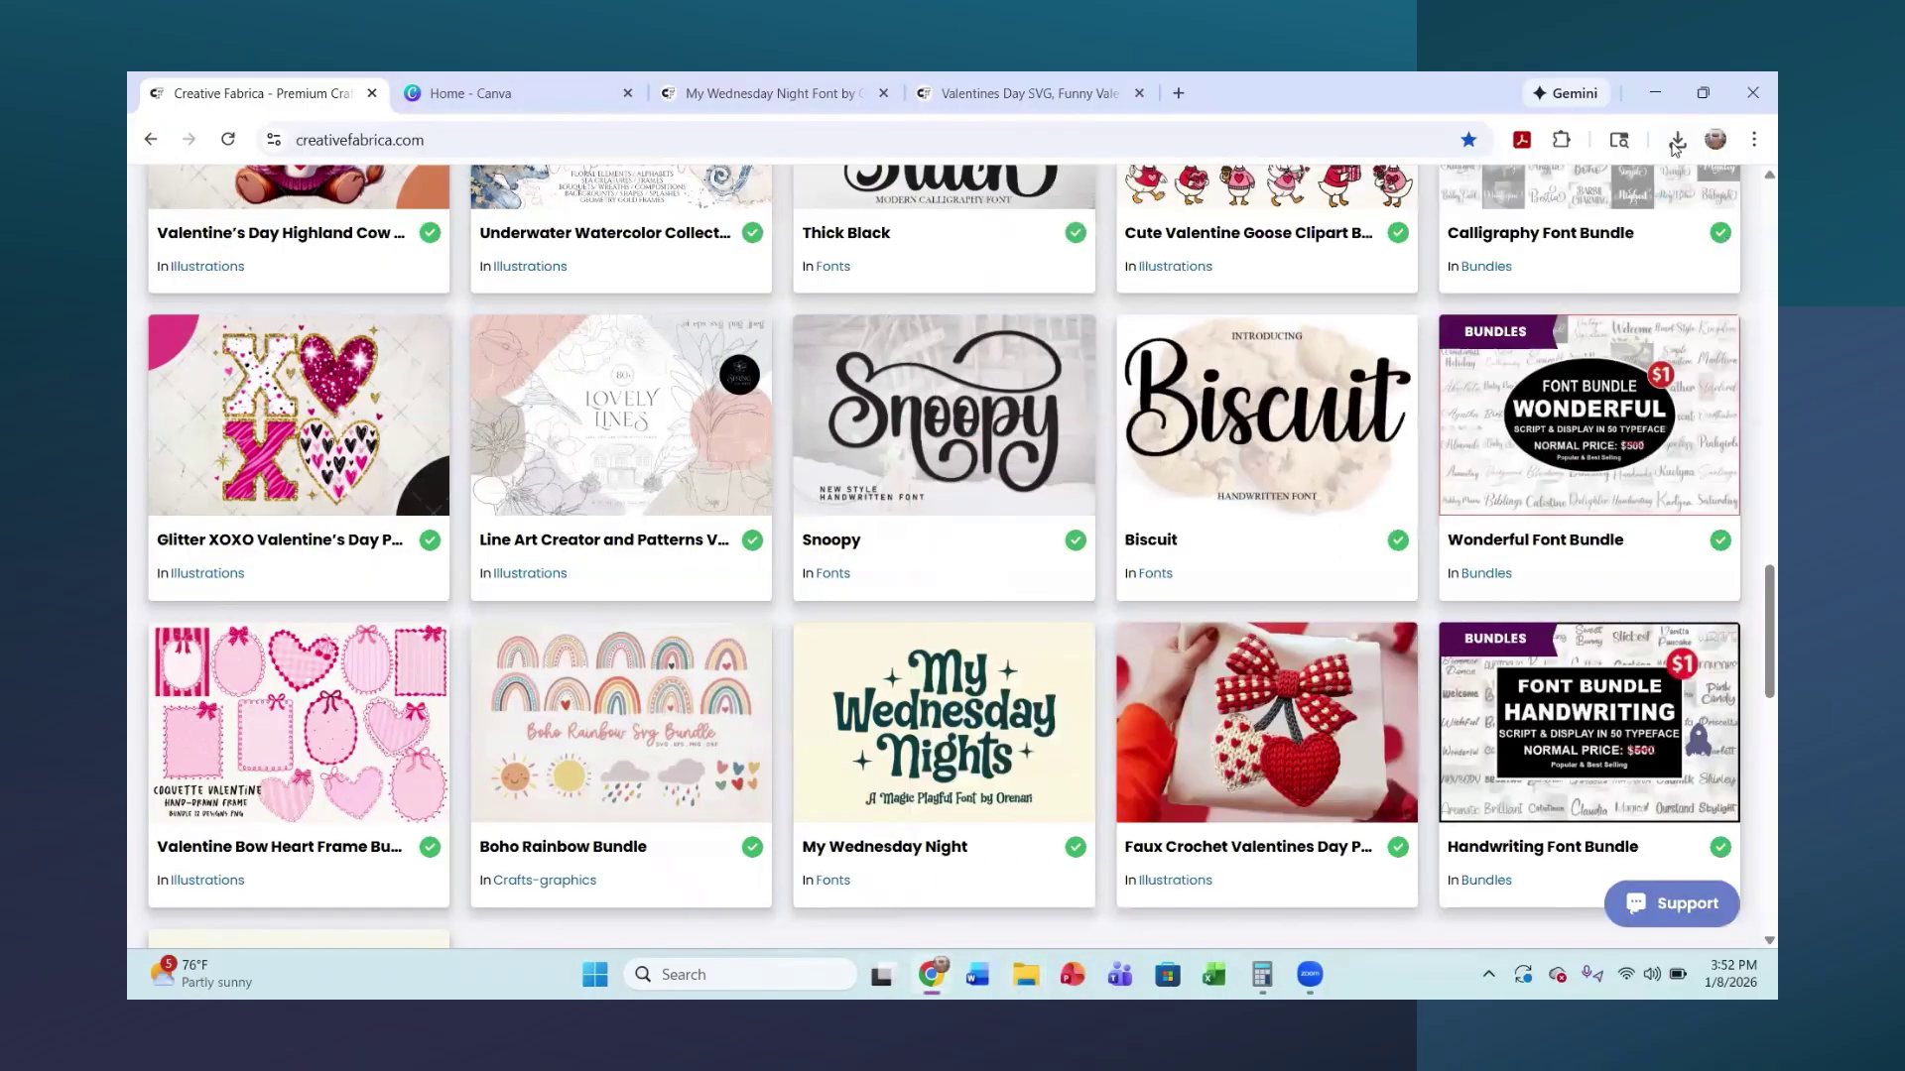
click(1676, 142)
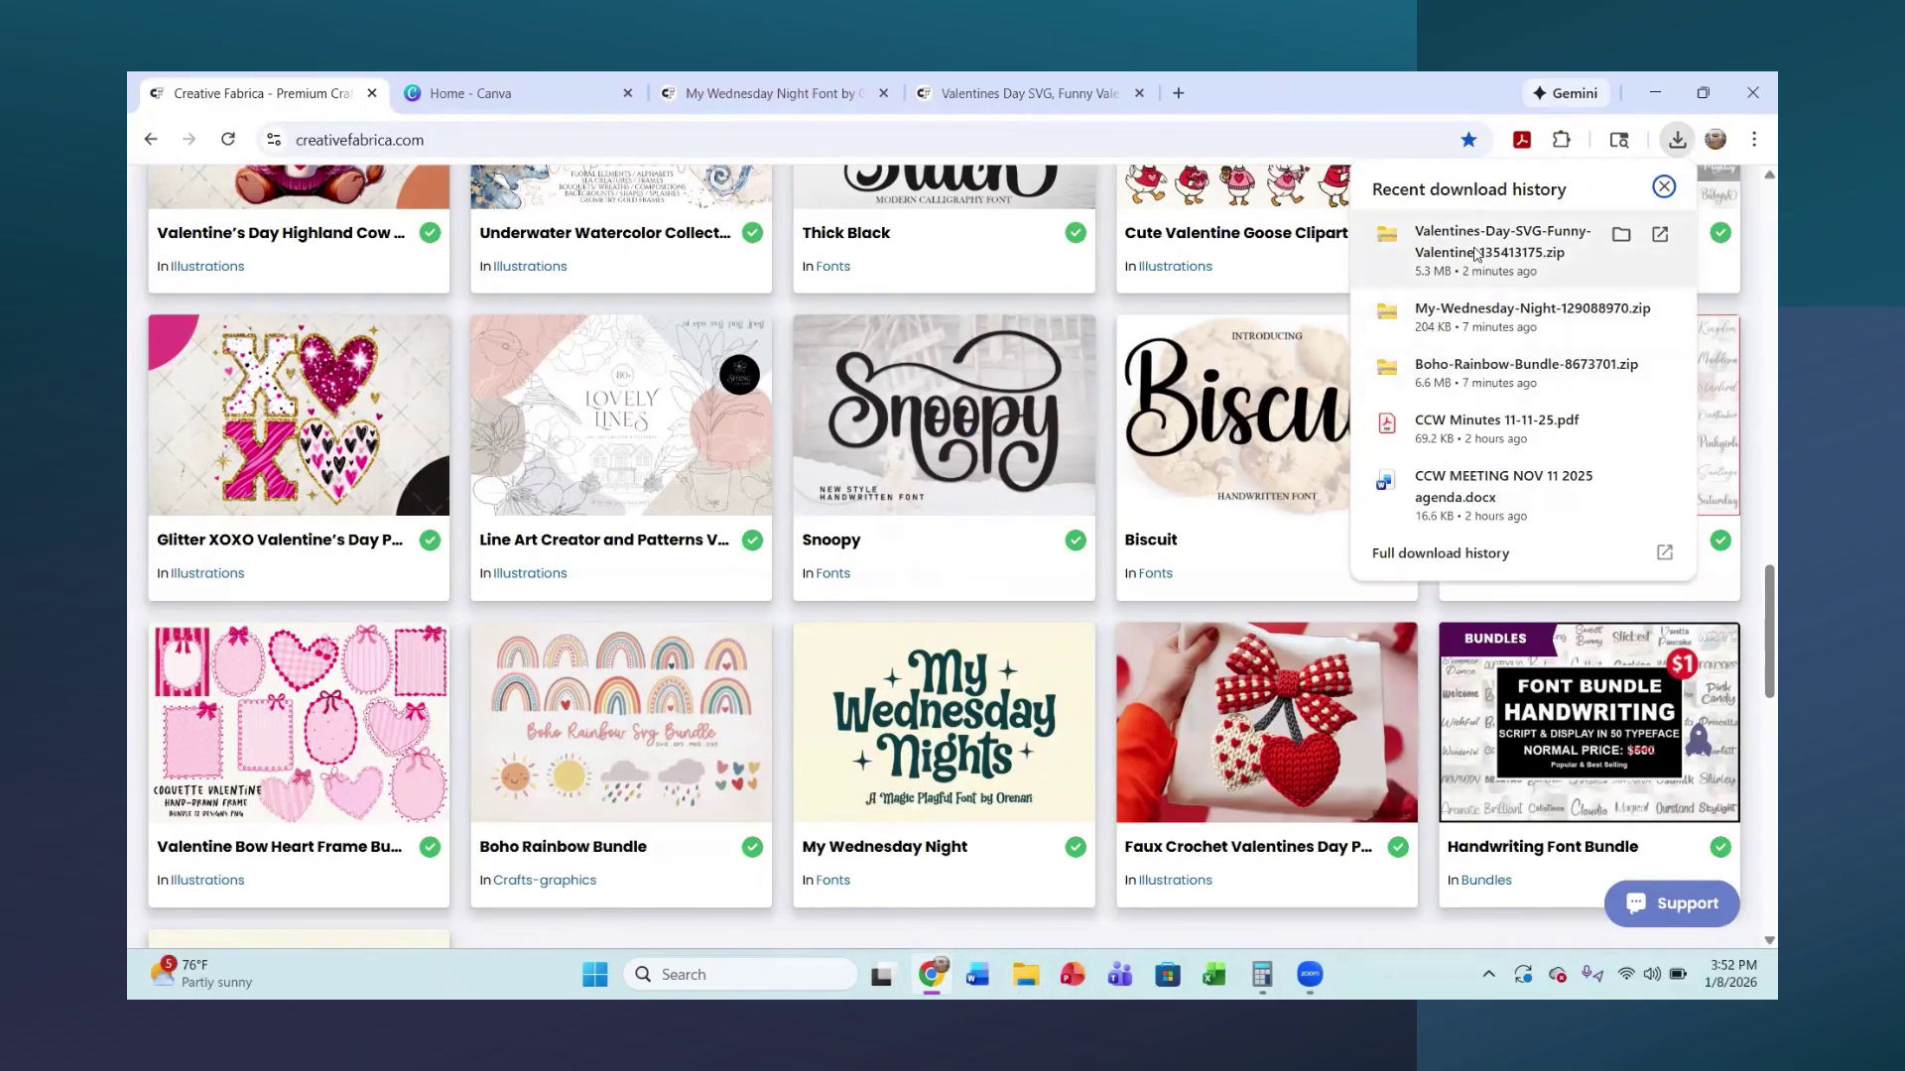
click(1429, 270)
mouse_move(999, 470)
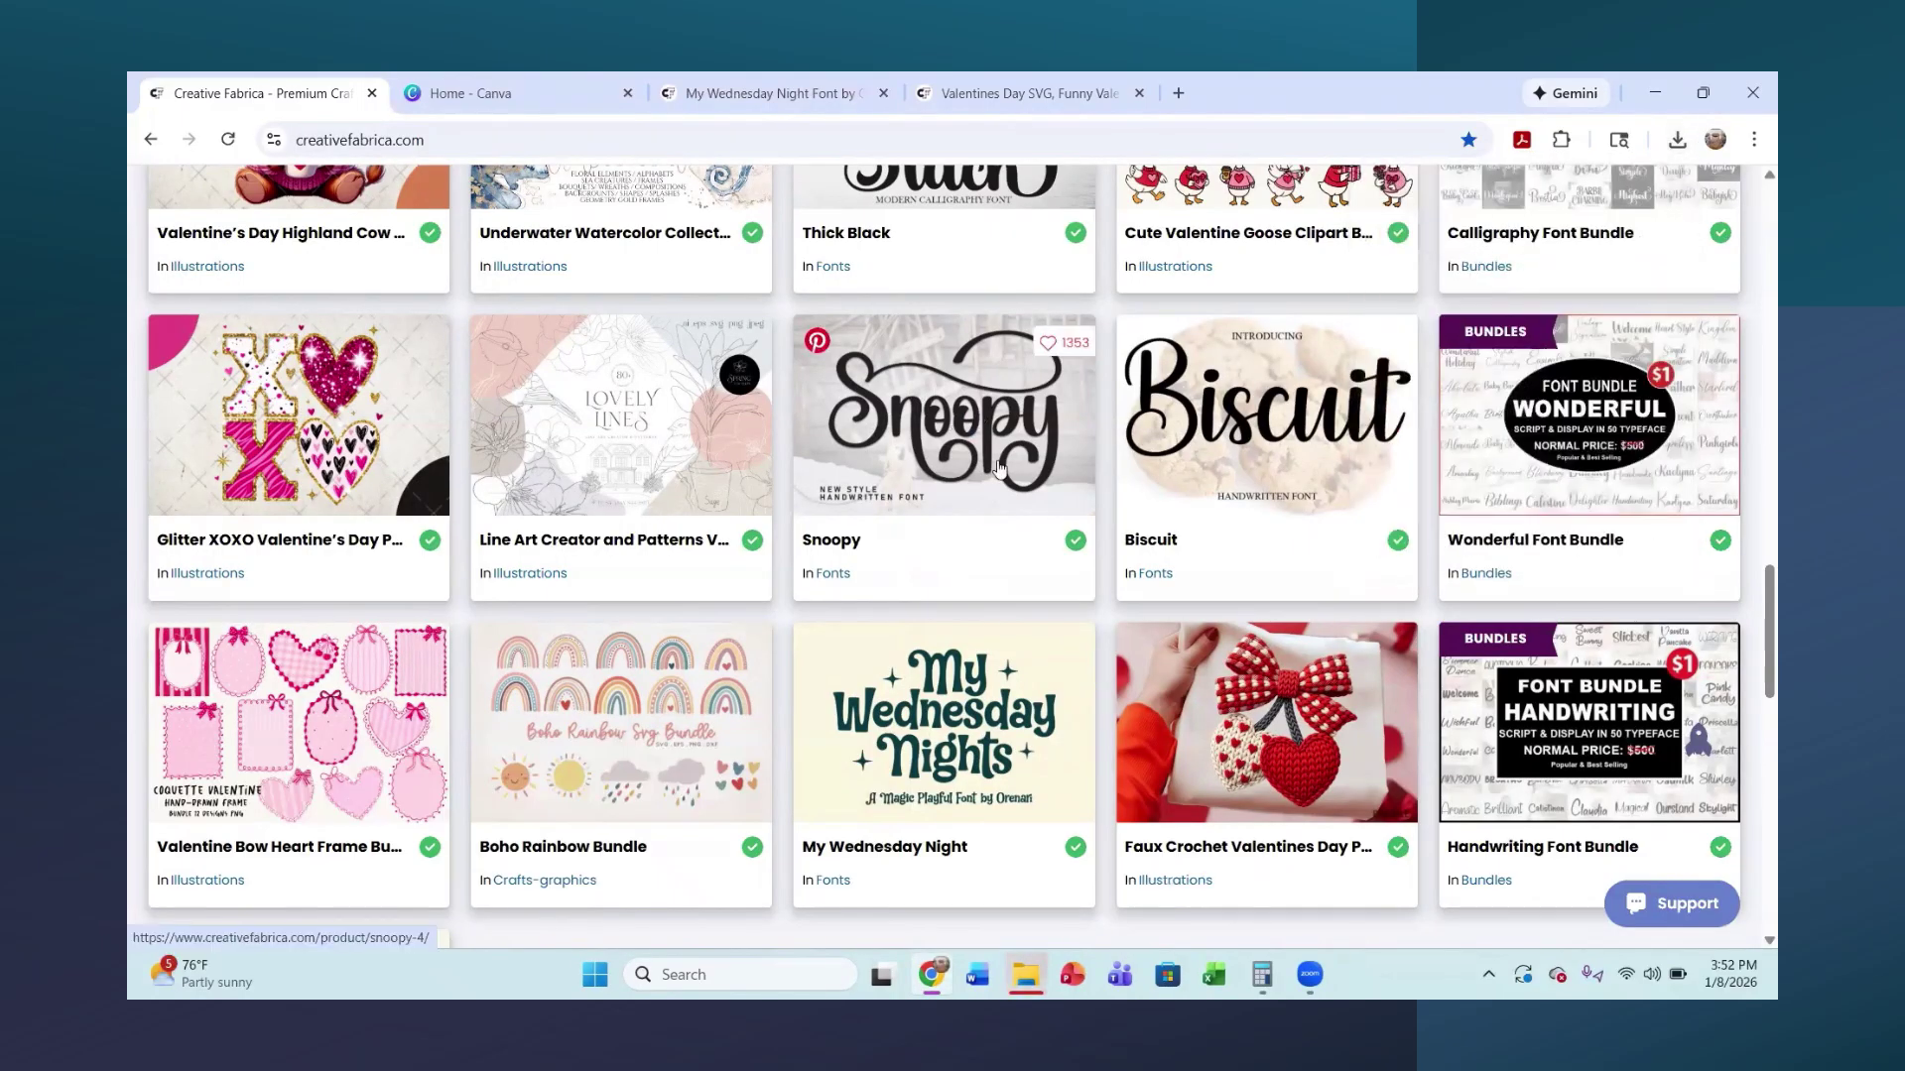
click(1676, 140)
click(1503, 253)
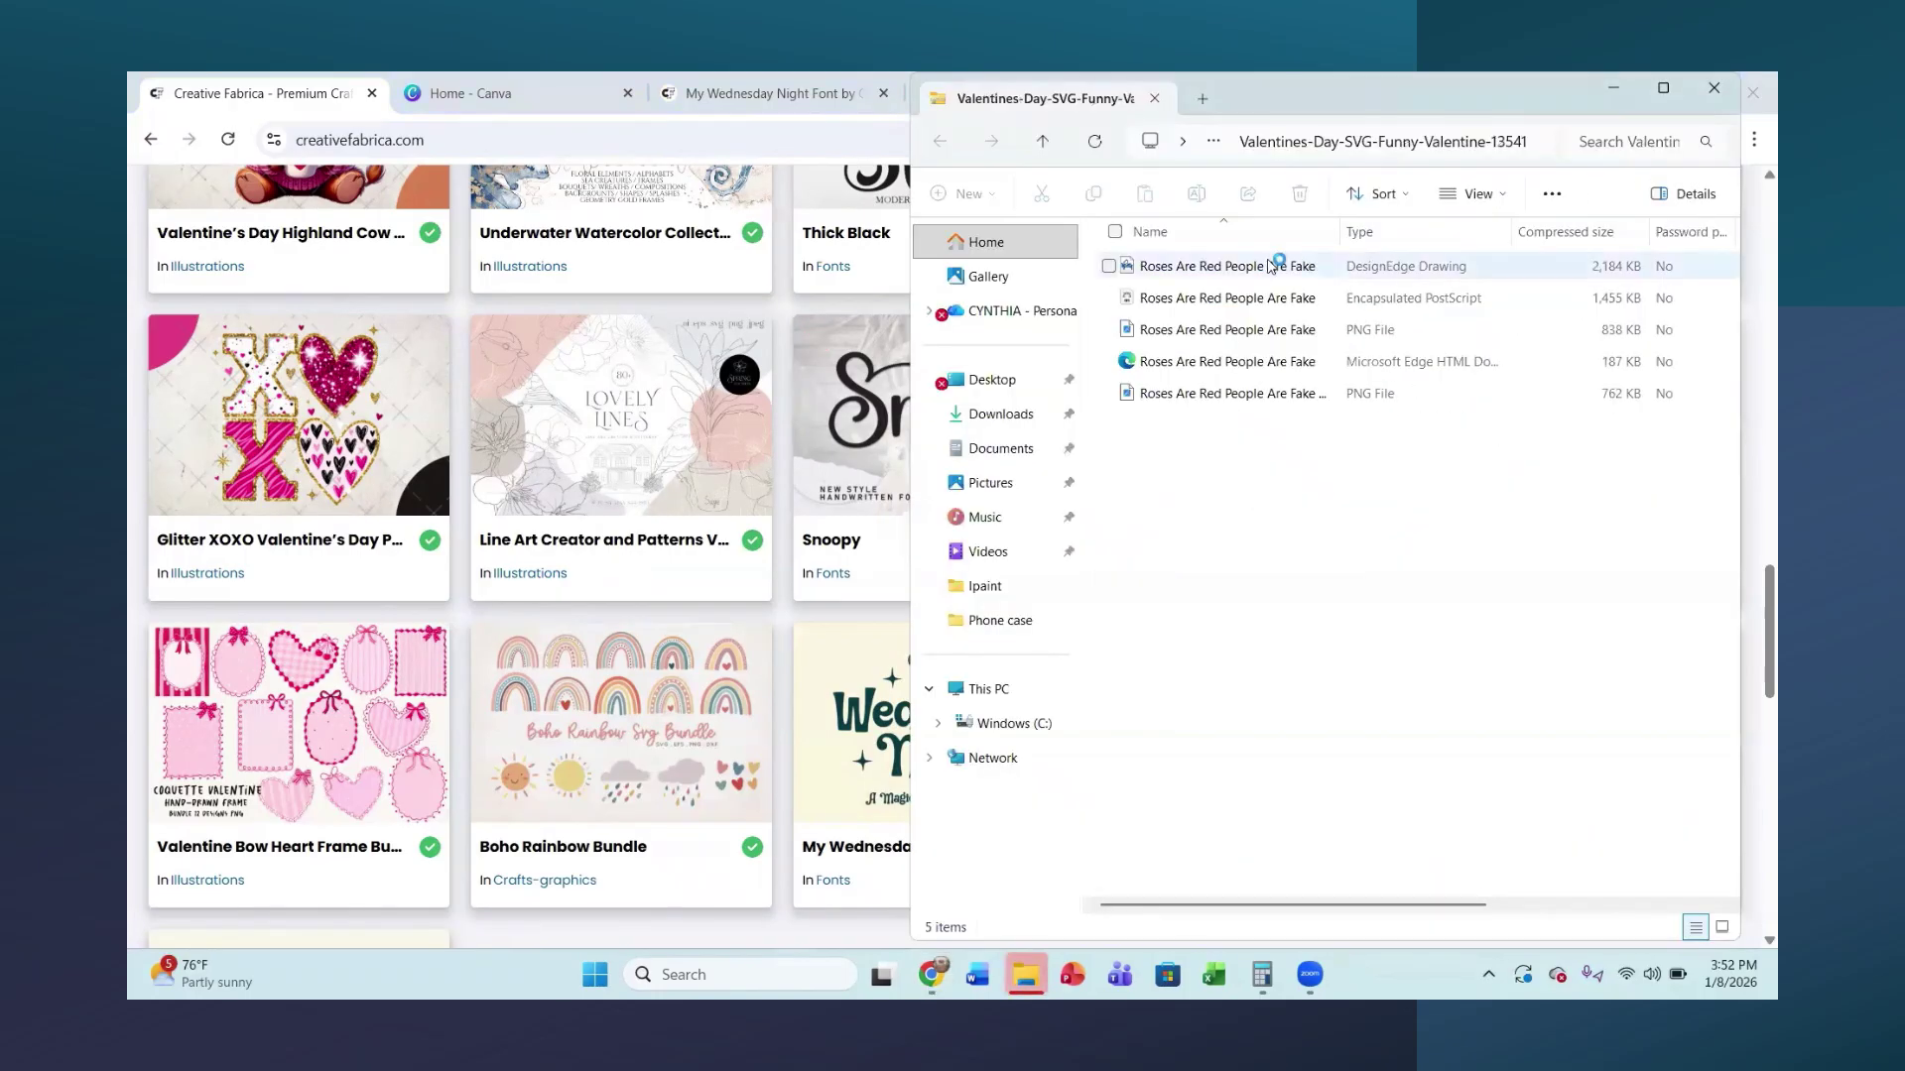
click(1367, 339)
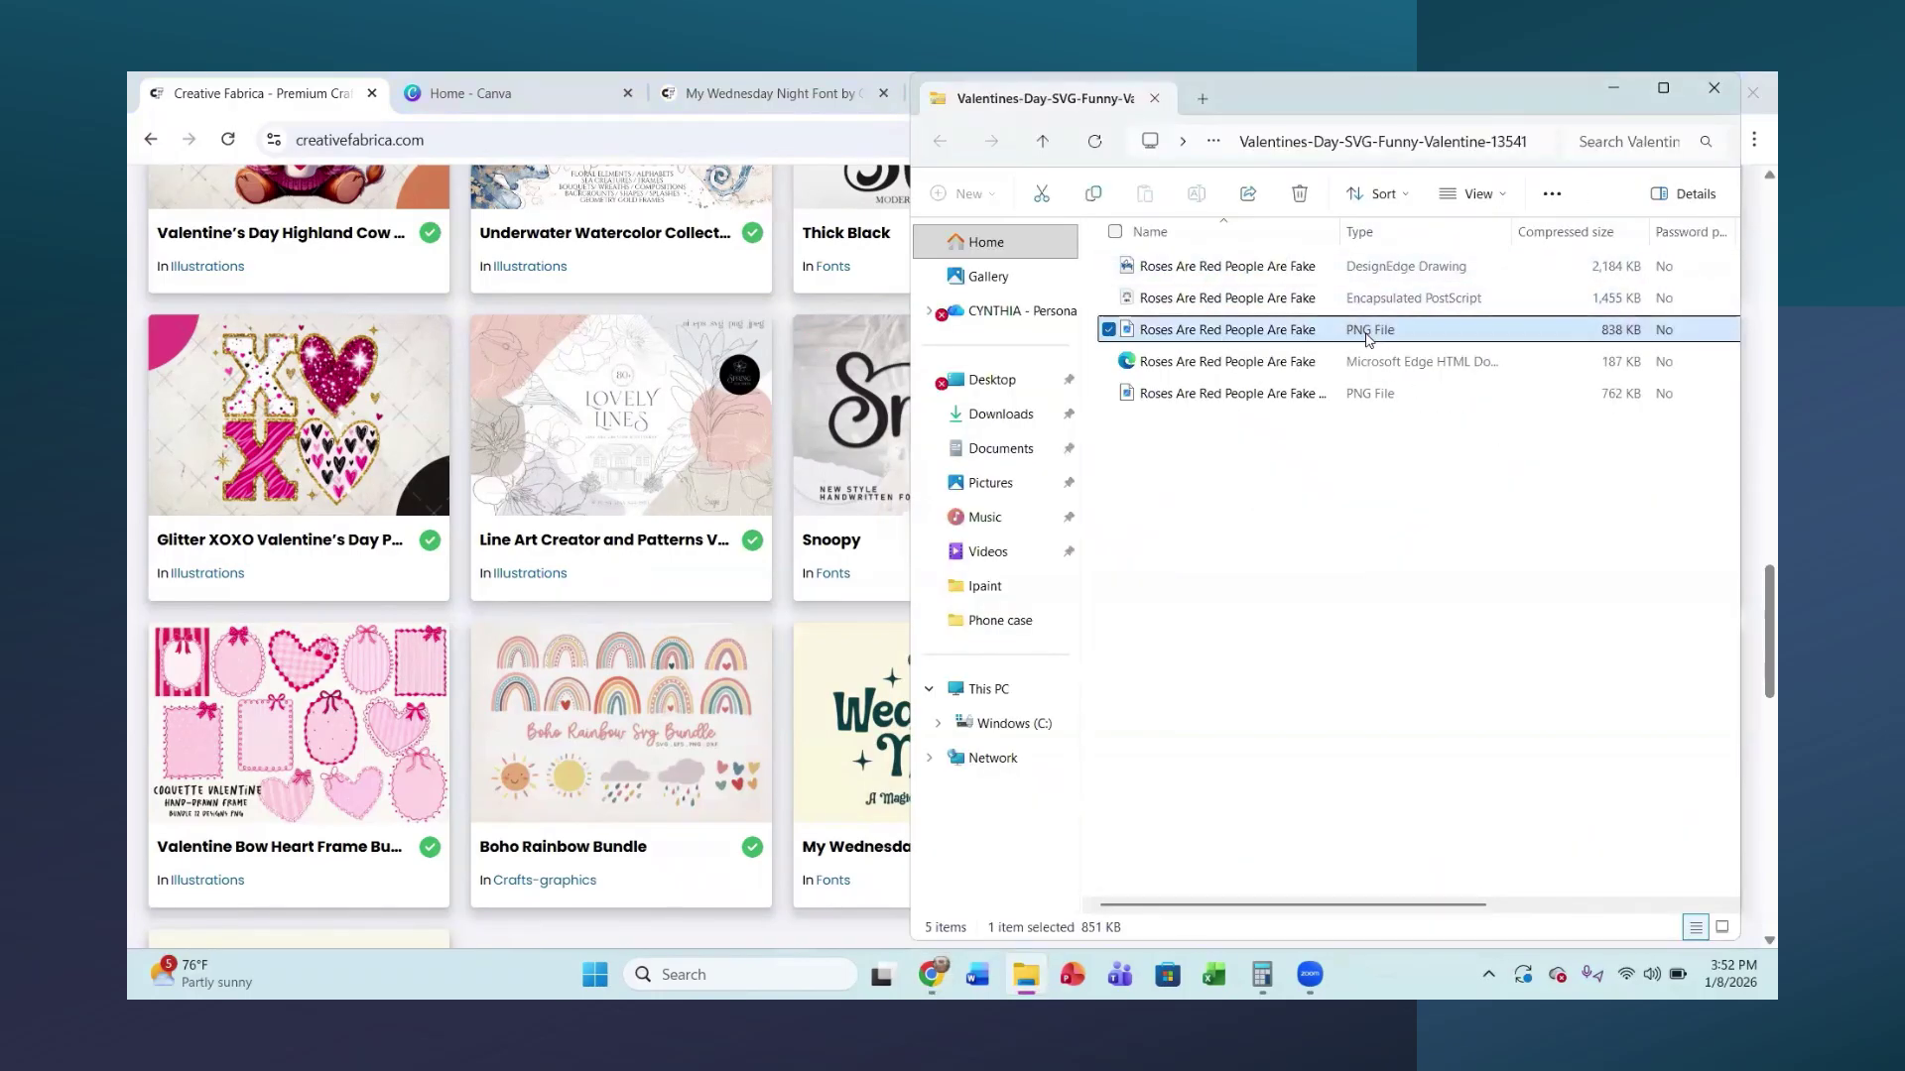
- Save a copy of Roses Are Red People Are Fake.png to Downloads, then close Photos and the zip folder
double_click(1367, 331)
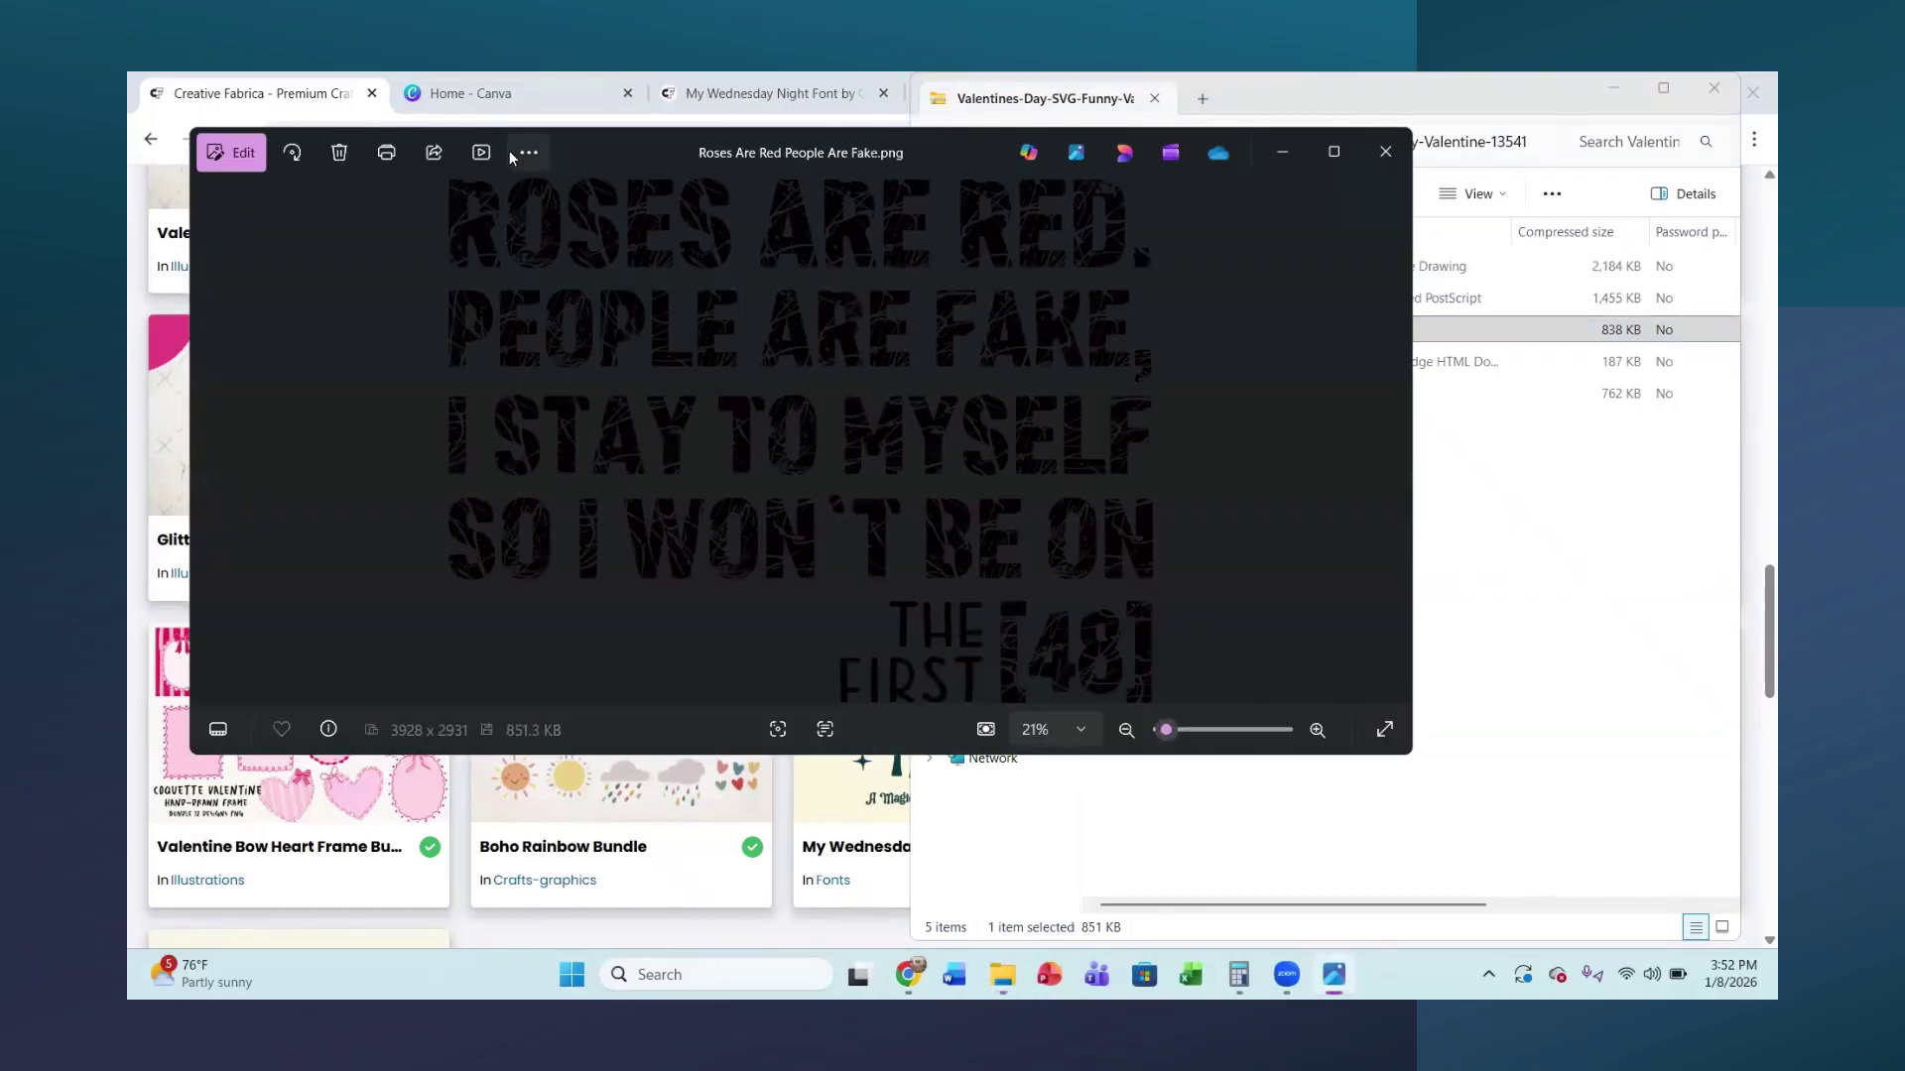
click(528, 154)
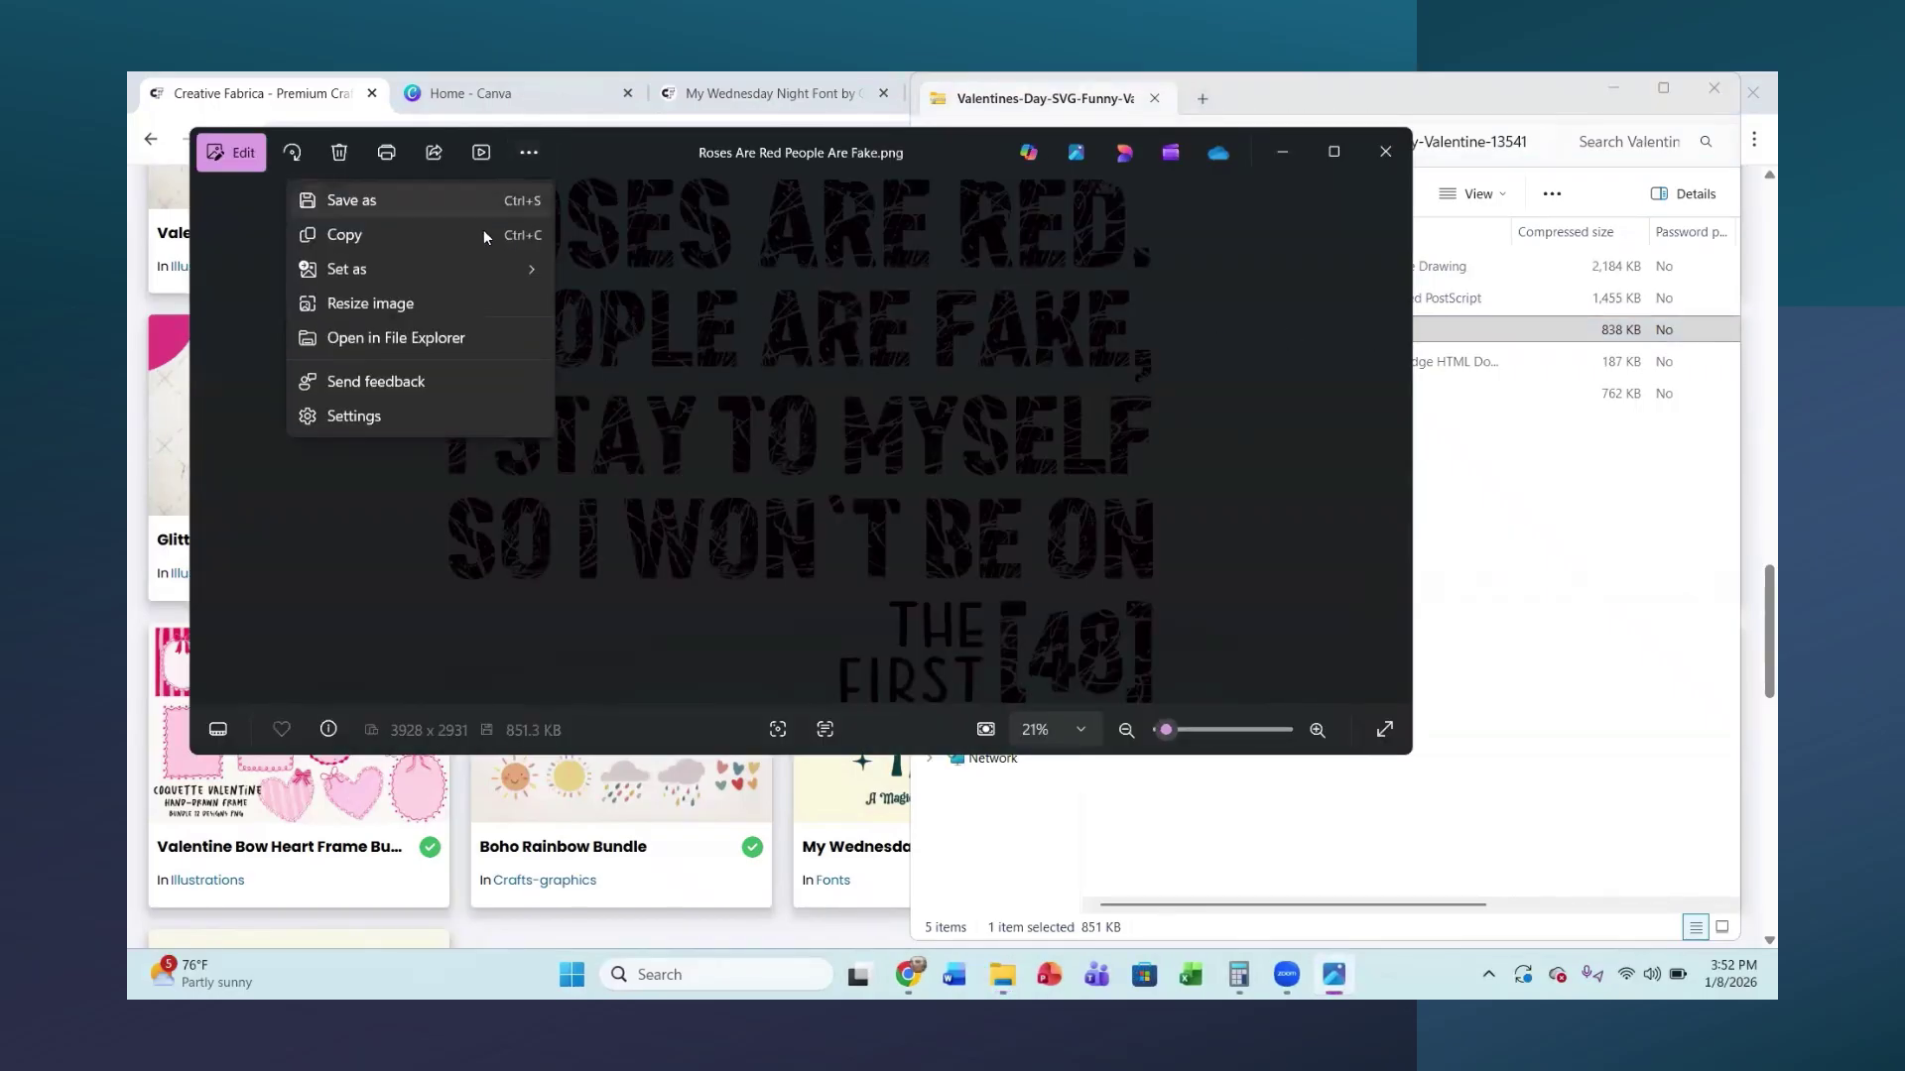
click(333, 201)
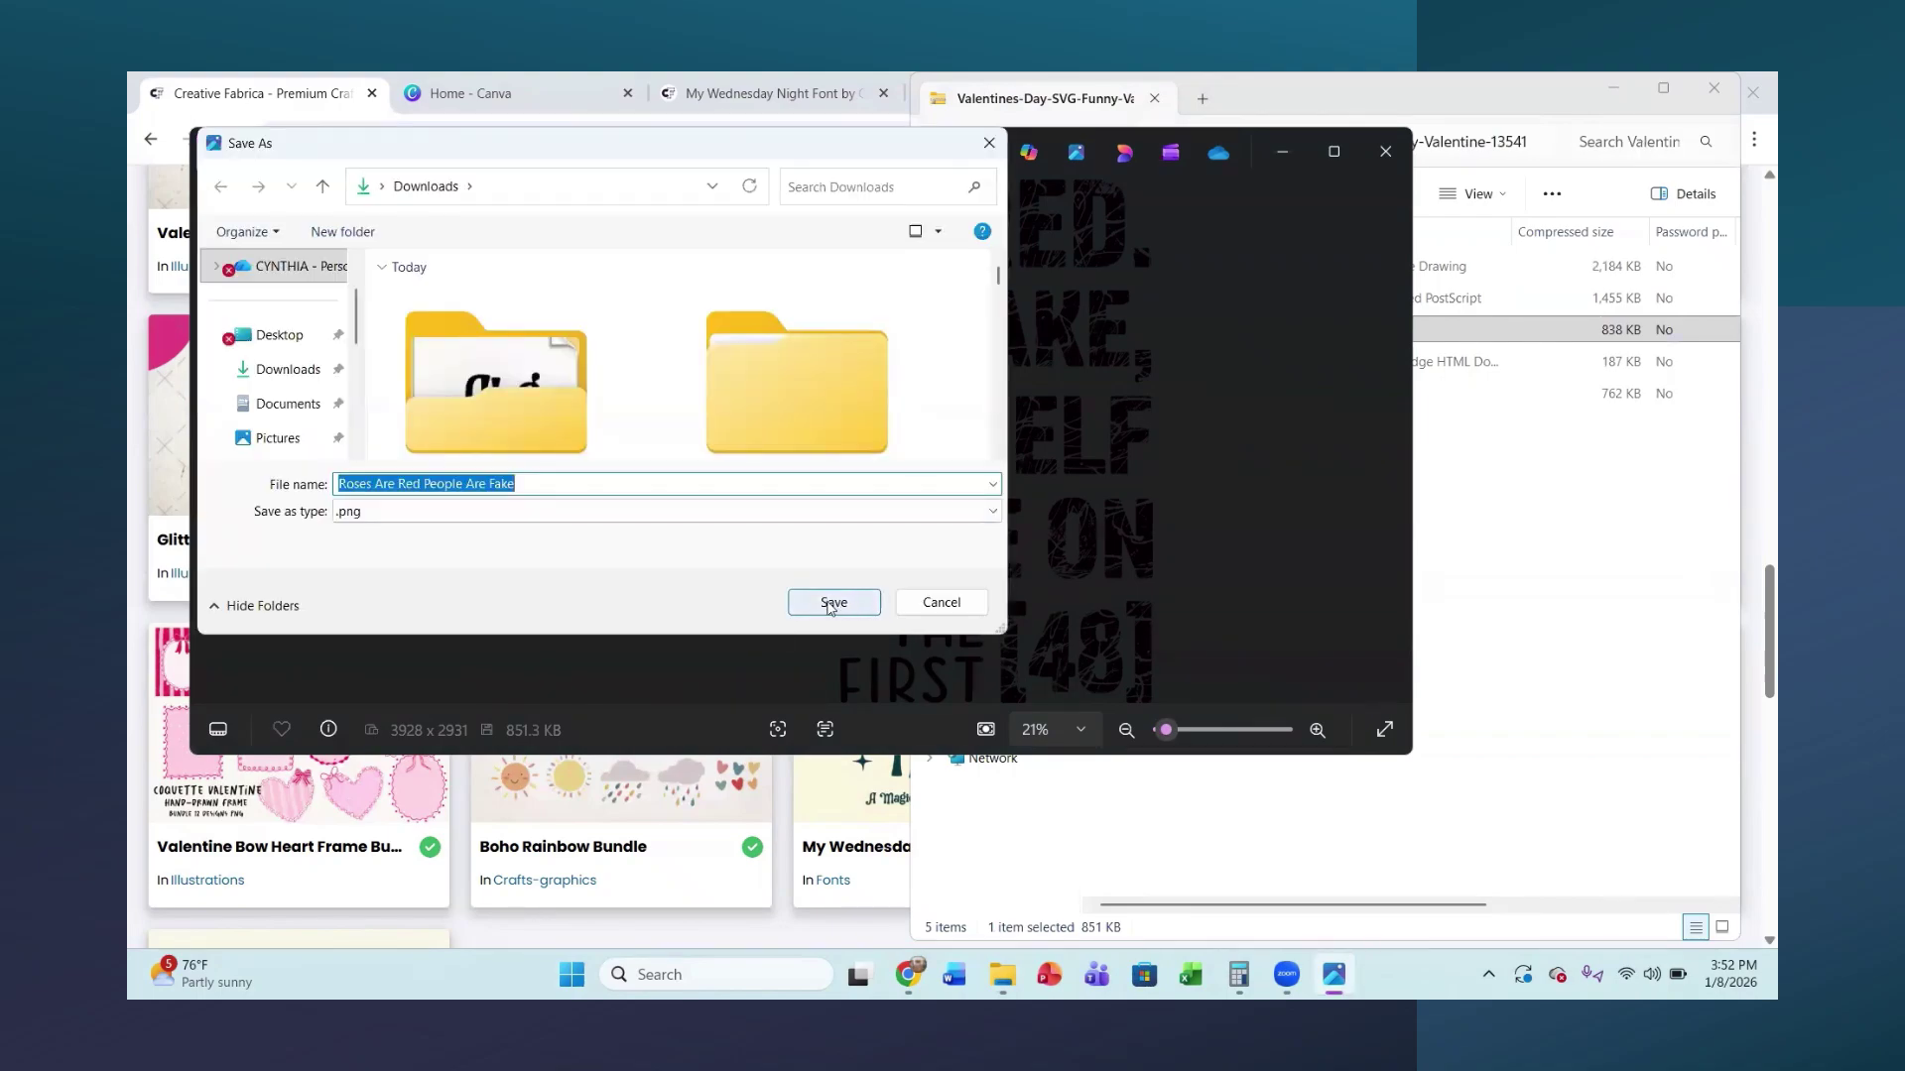
click(831, 604)
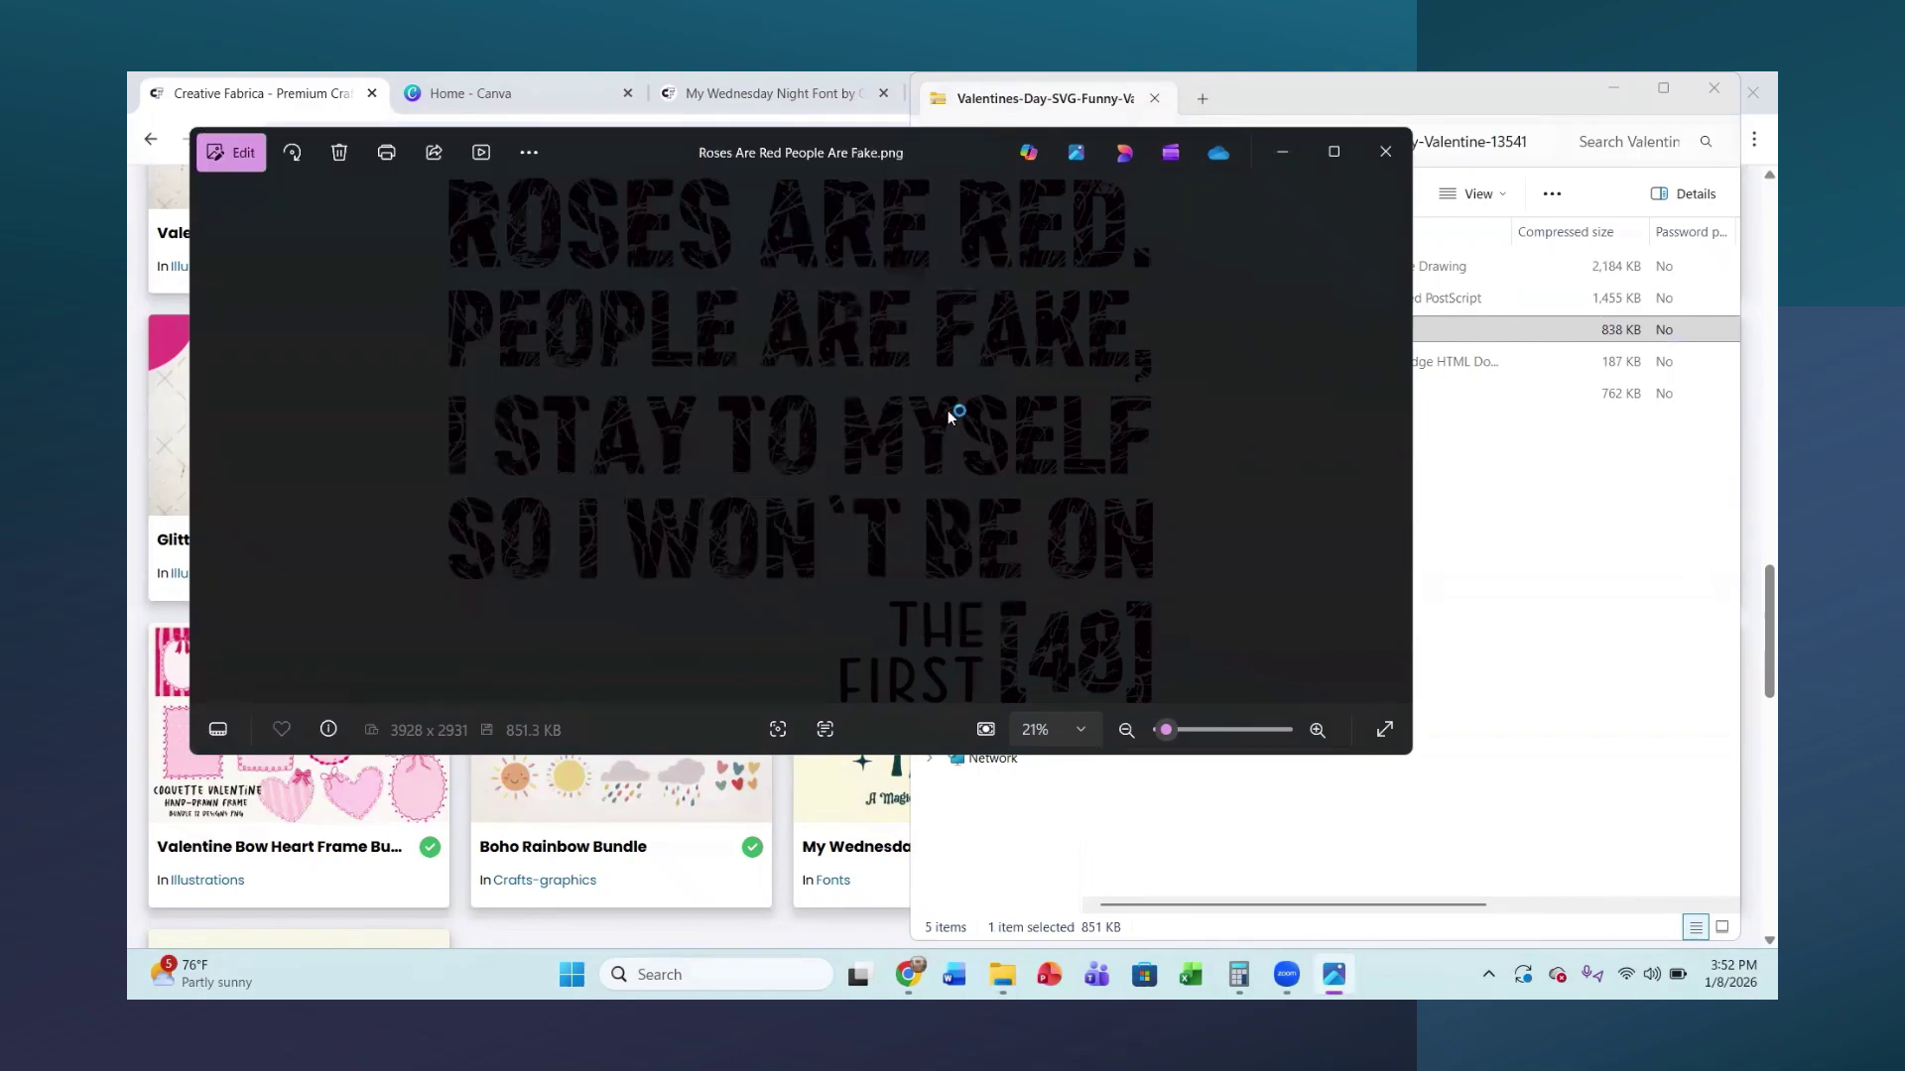
click(1392, 151)
click(1151, 99)
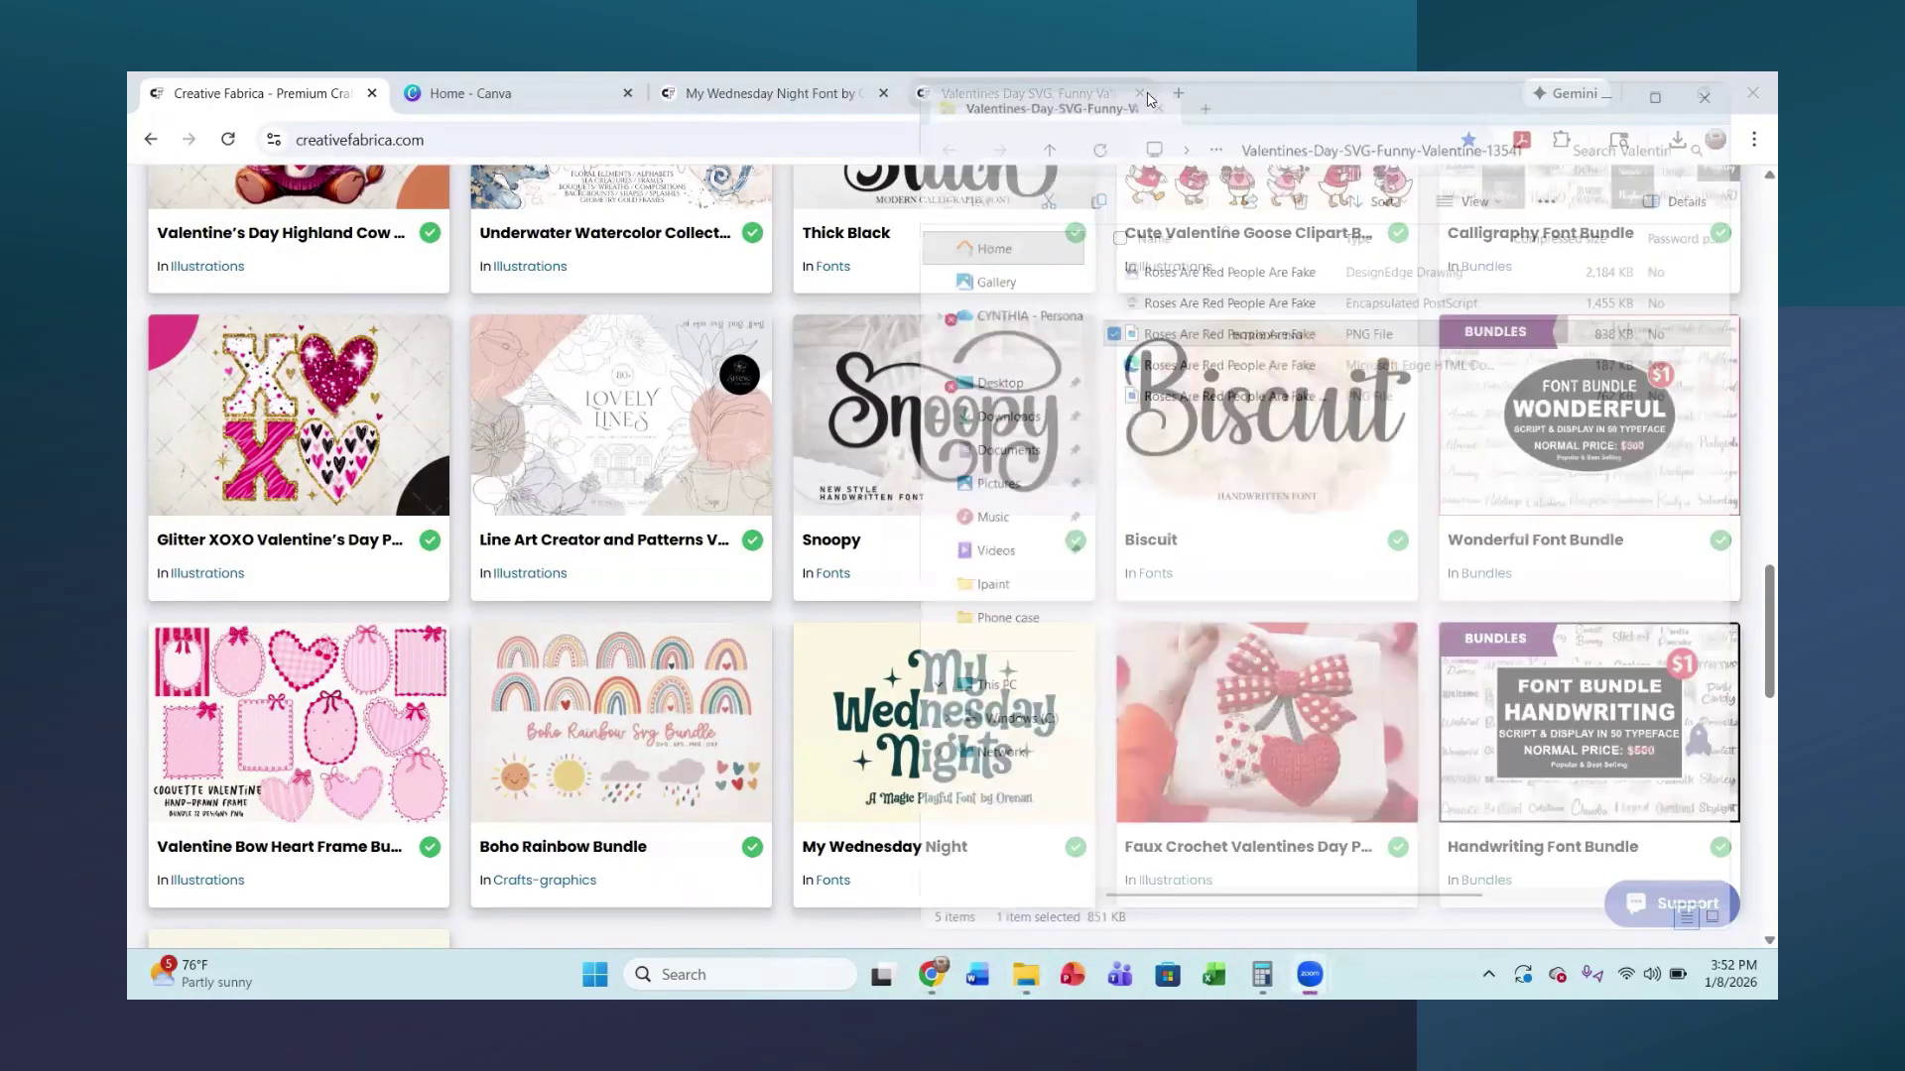
- From Canva's home page, create a blank custom-size 8 × 8 in design
click(477, 93)
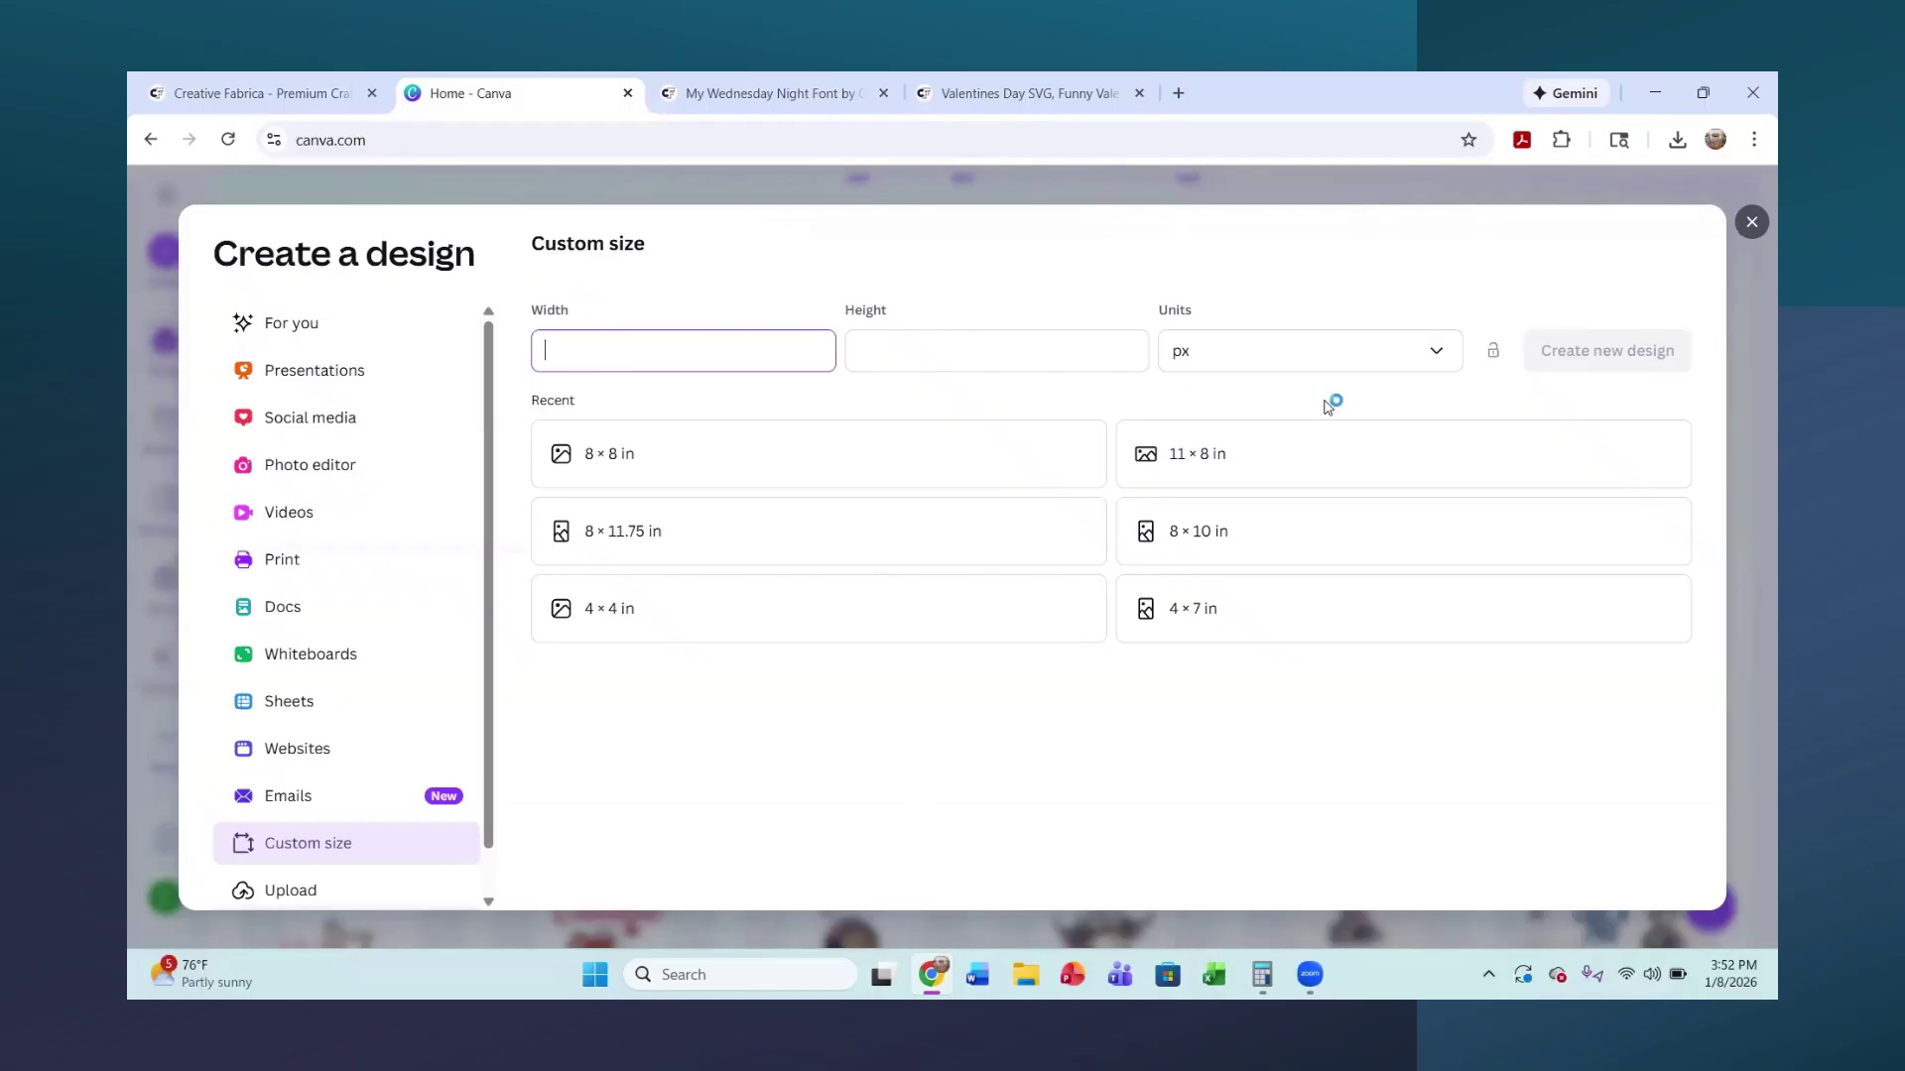
click(1440, 365)
click(1414, 361)
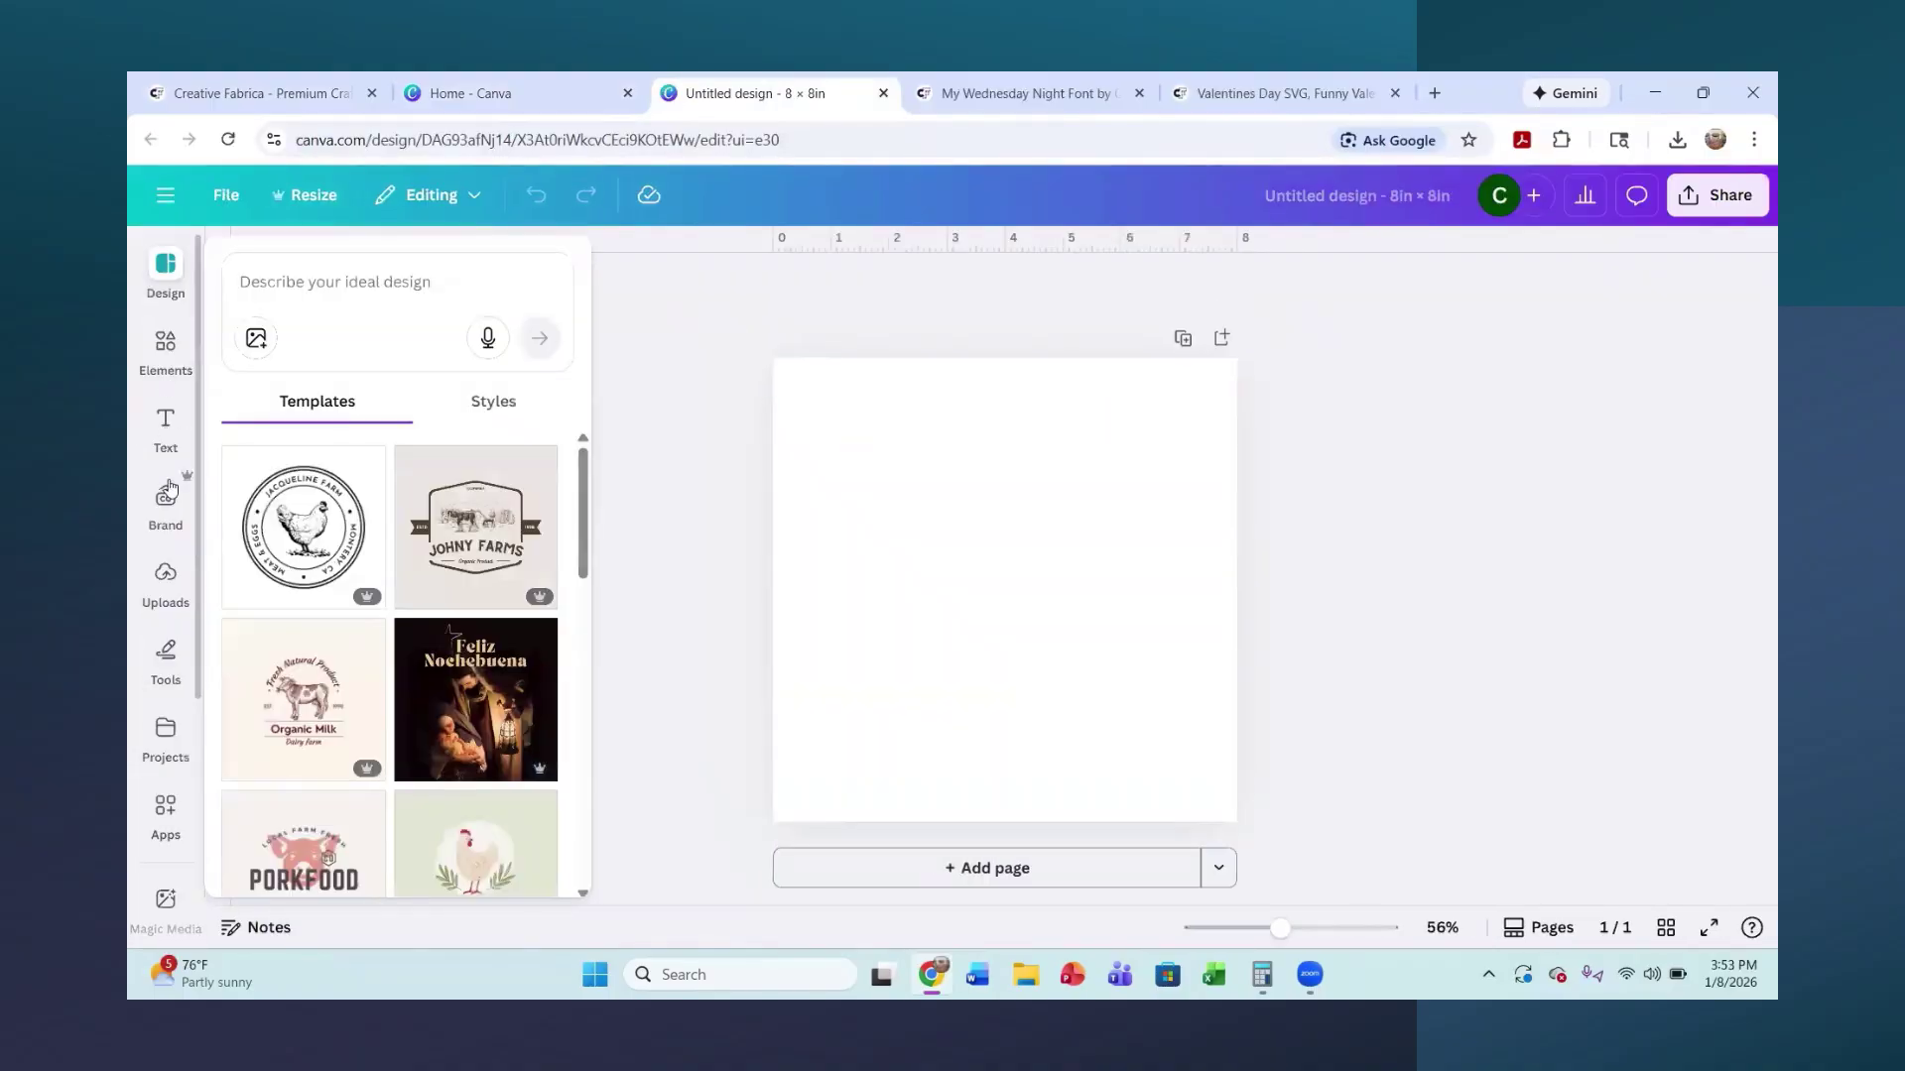
- Browse Canva's file upload to the Boho-Rainbow-Bundle-8673701 > boho rainbow svg bundle folder
click(172, 585)
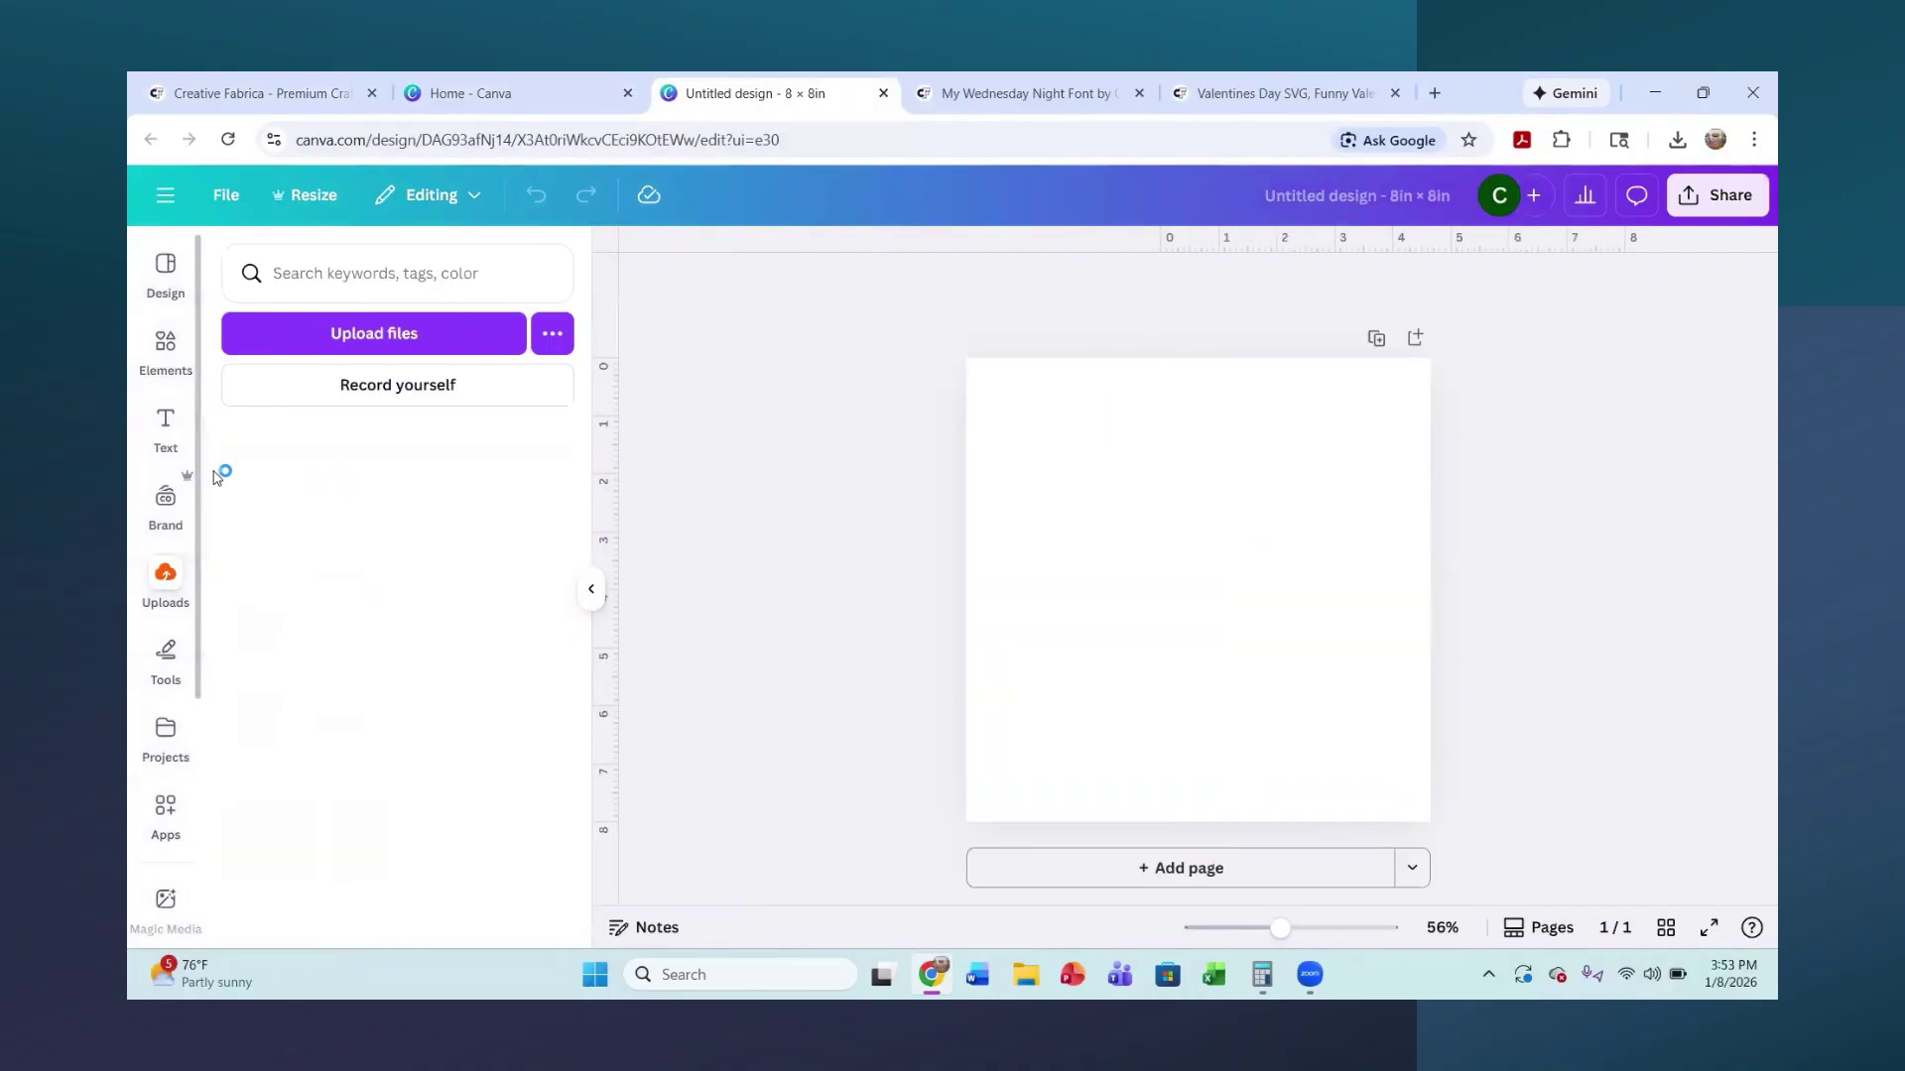
click(422, 338)
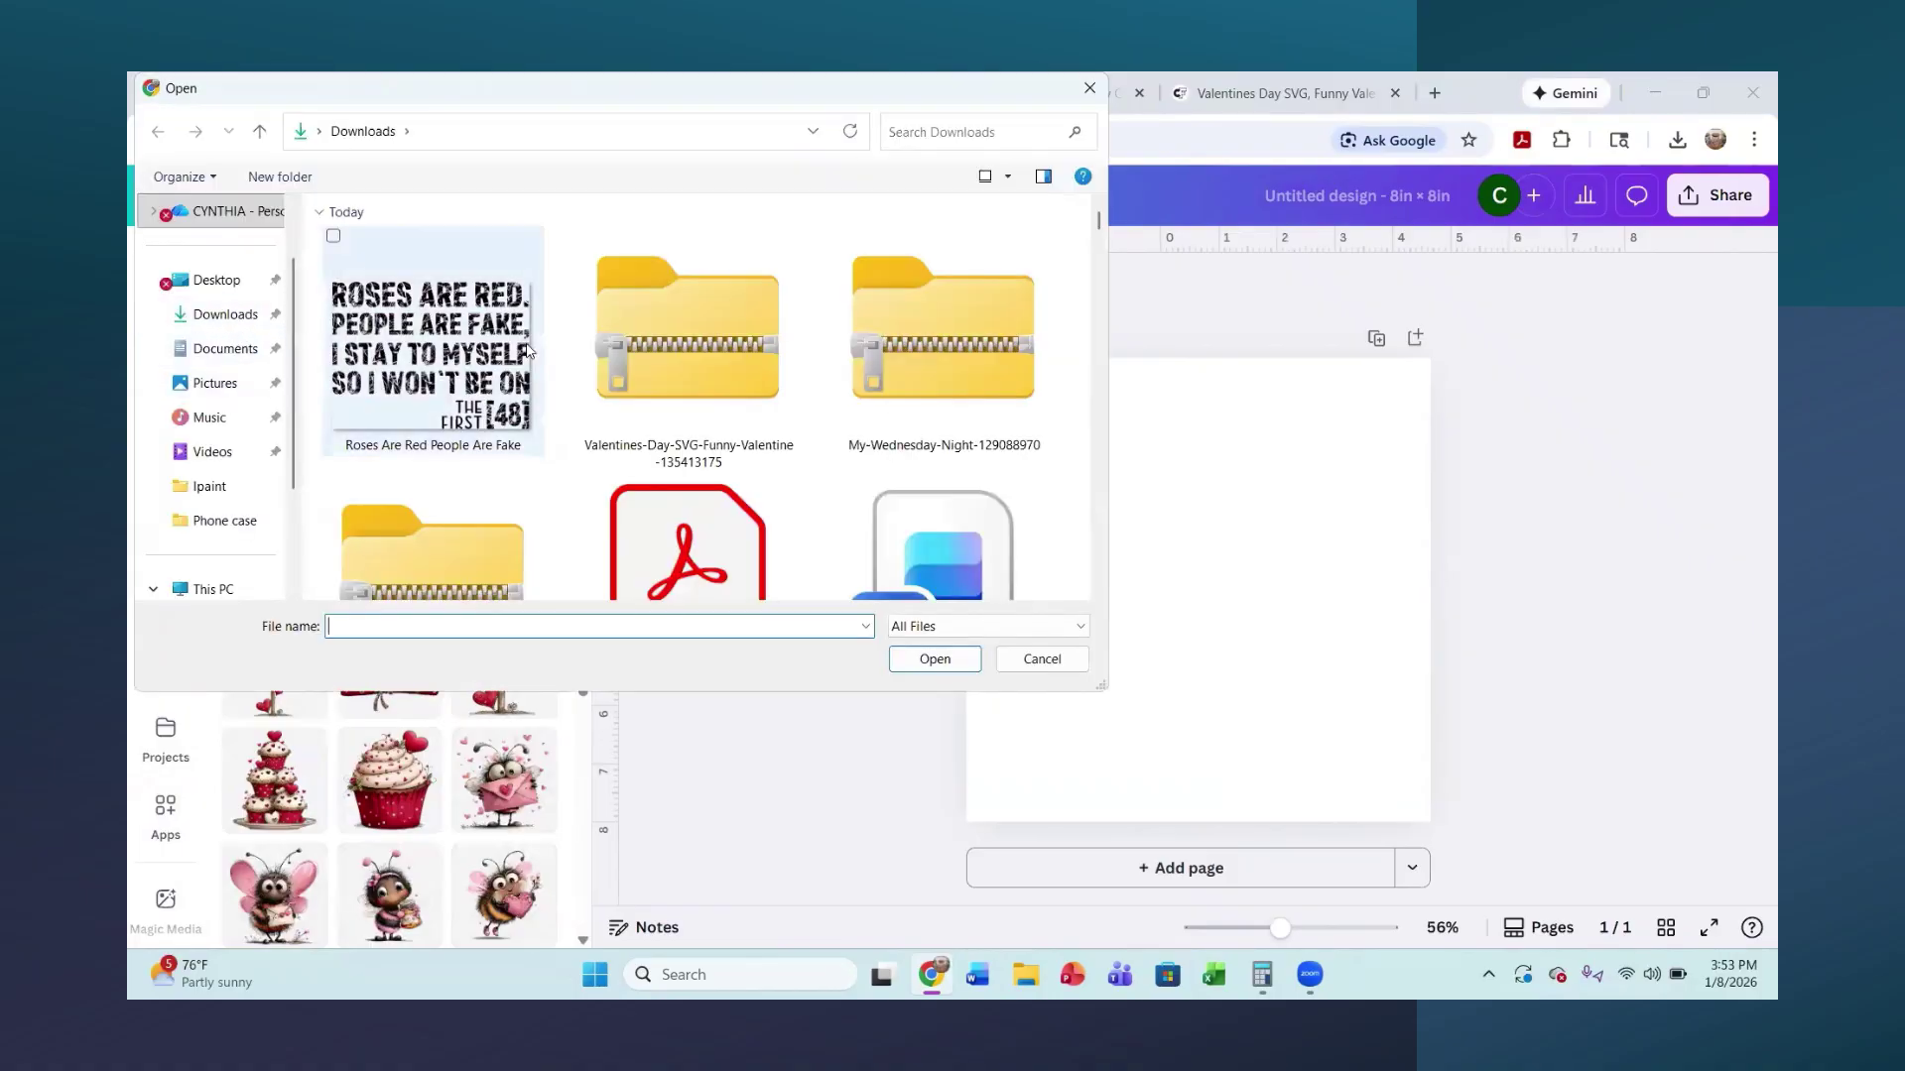
scroll(699, 390, down, 3)
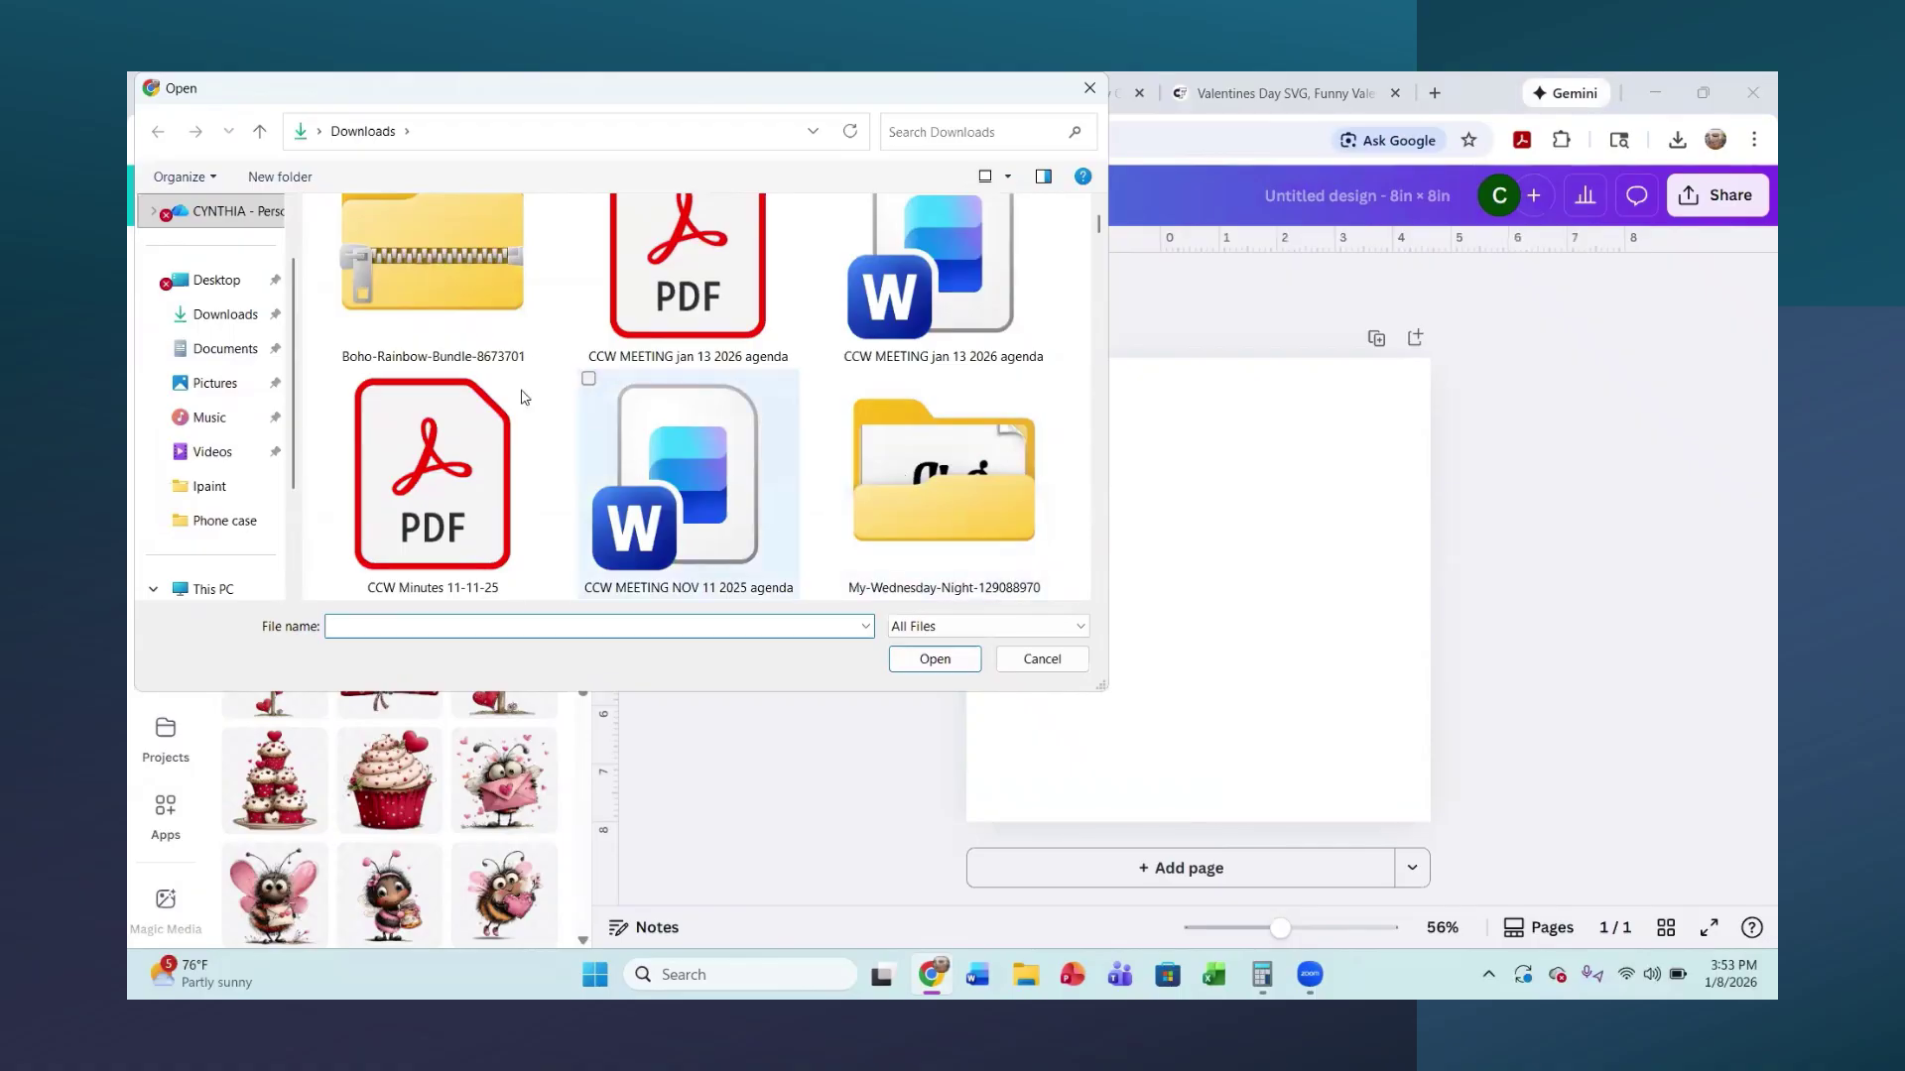
scroll(463, 369, up, 2)
scroll(463, 369, down, 2)
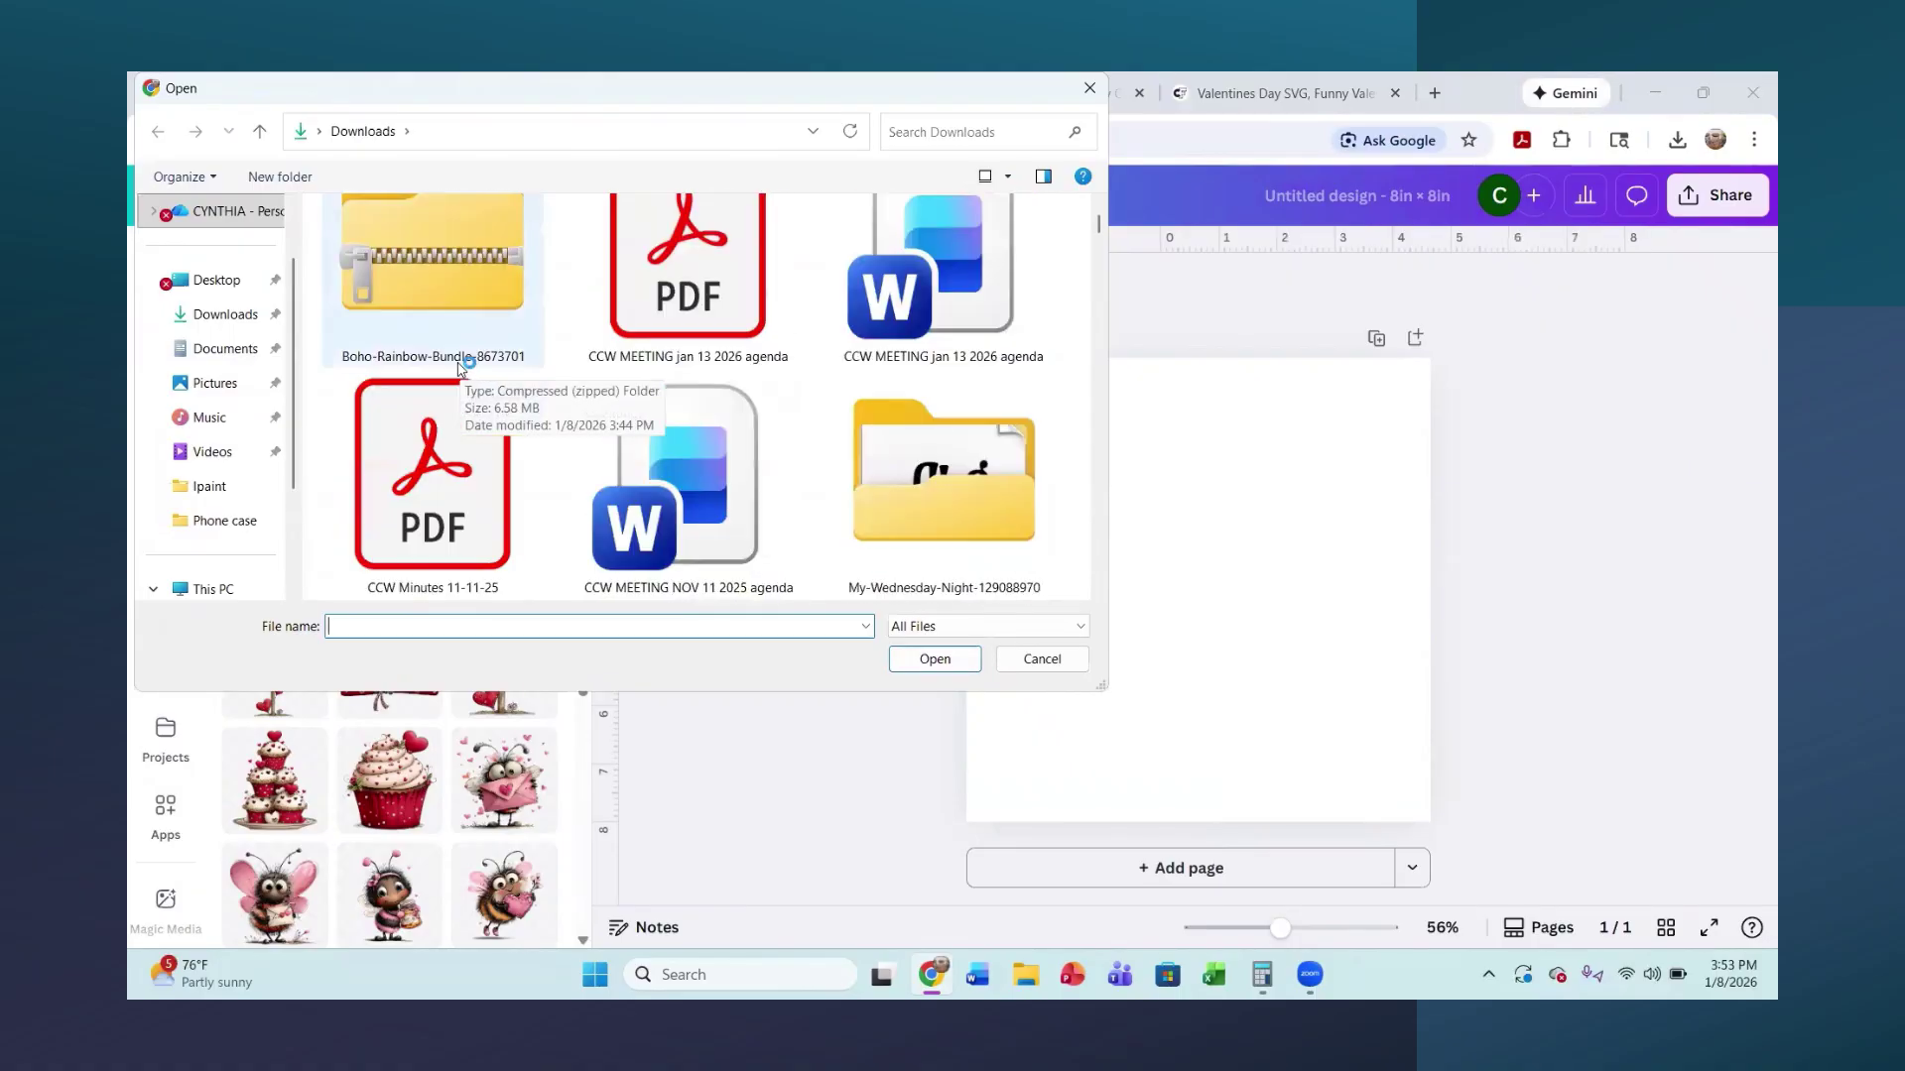
scroll(462, 369, down, 2)
double_click(418, 473)
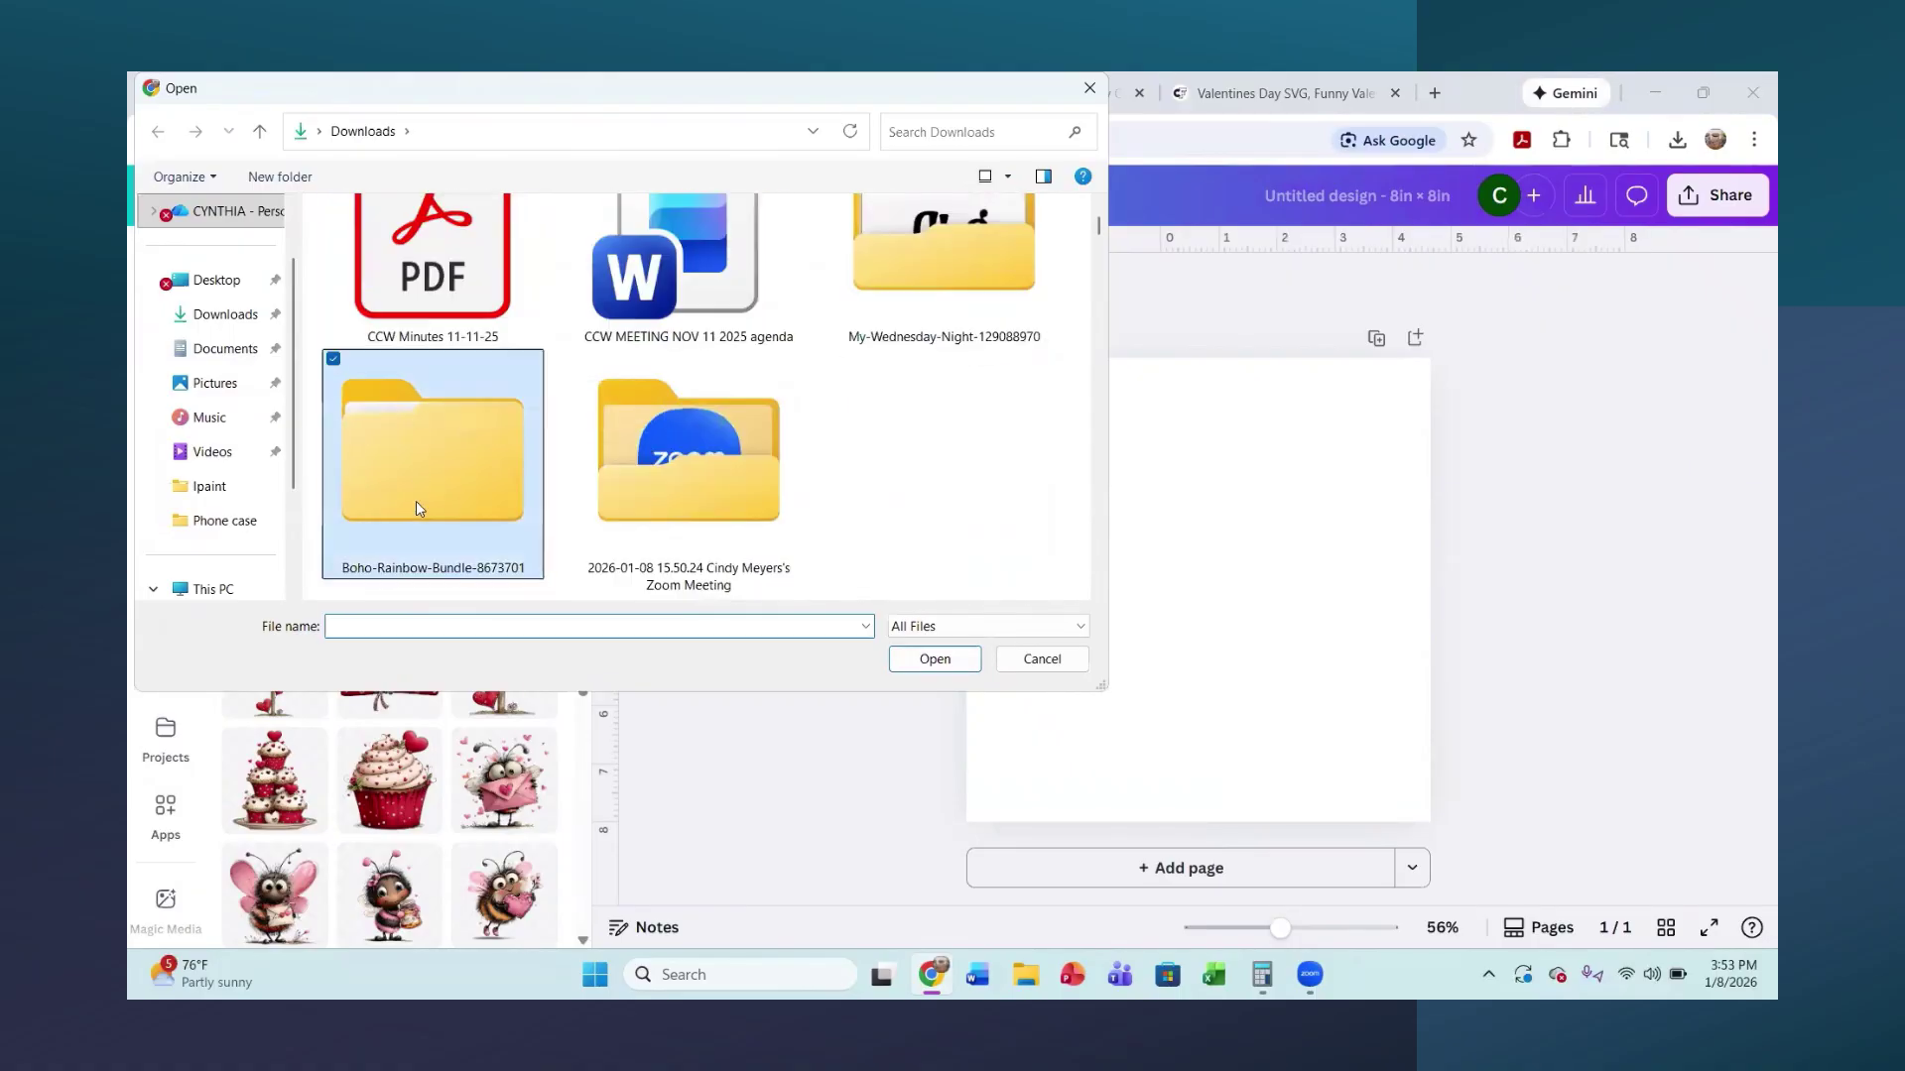
double_click(442, 279)
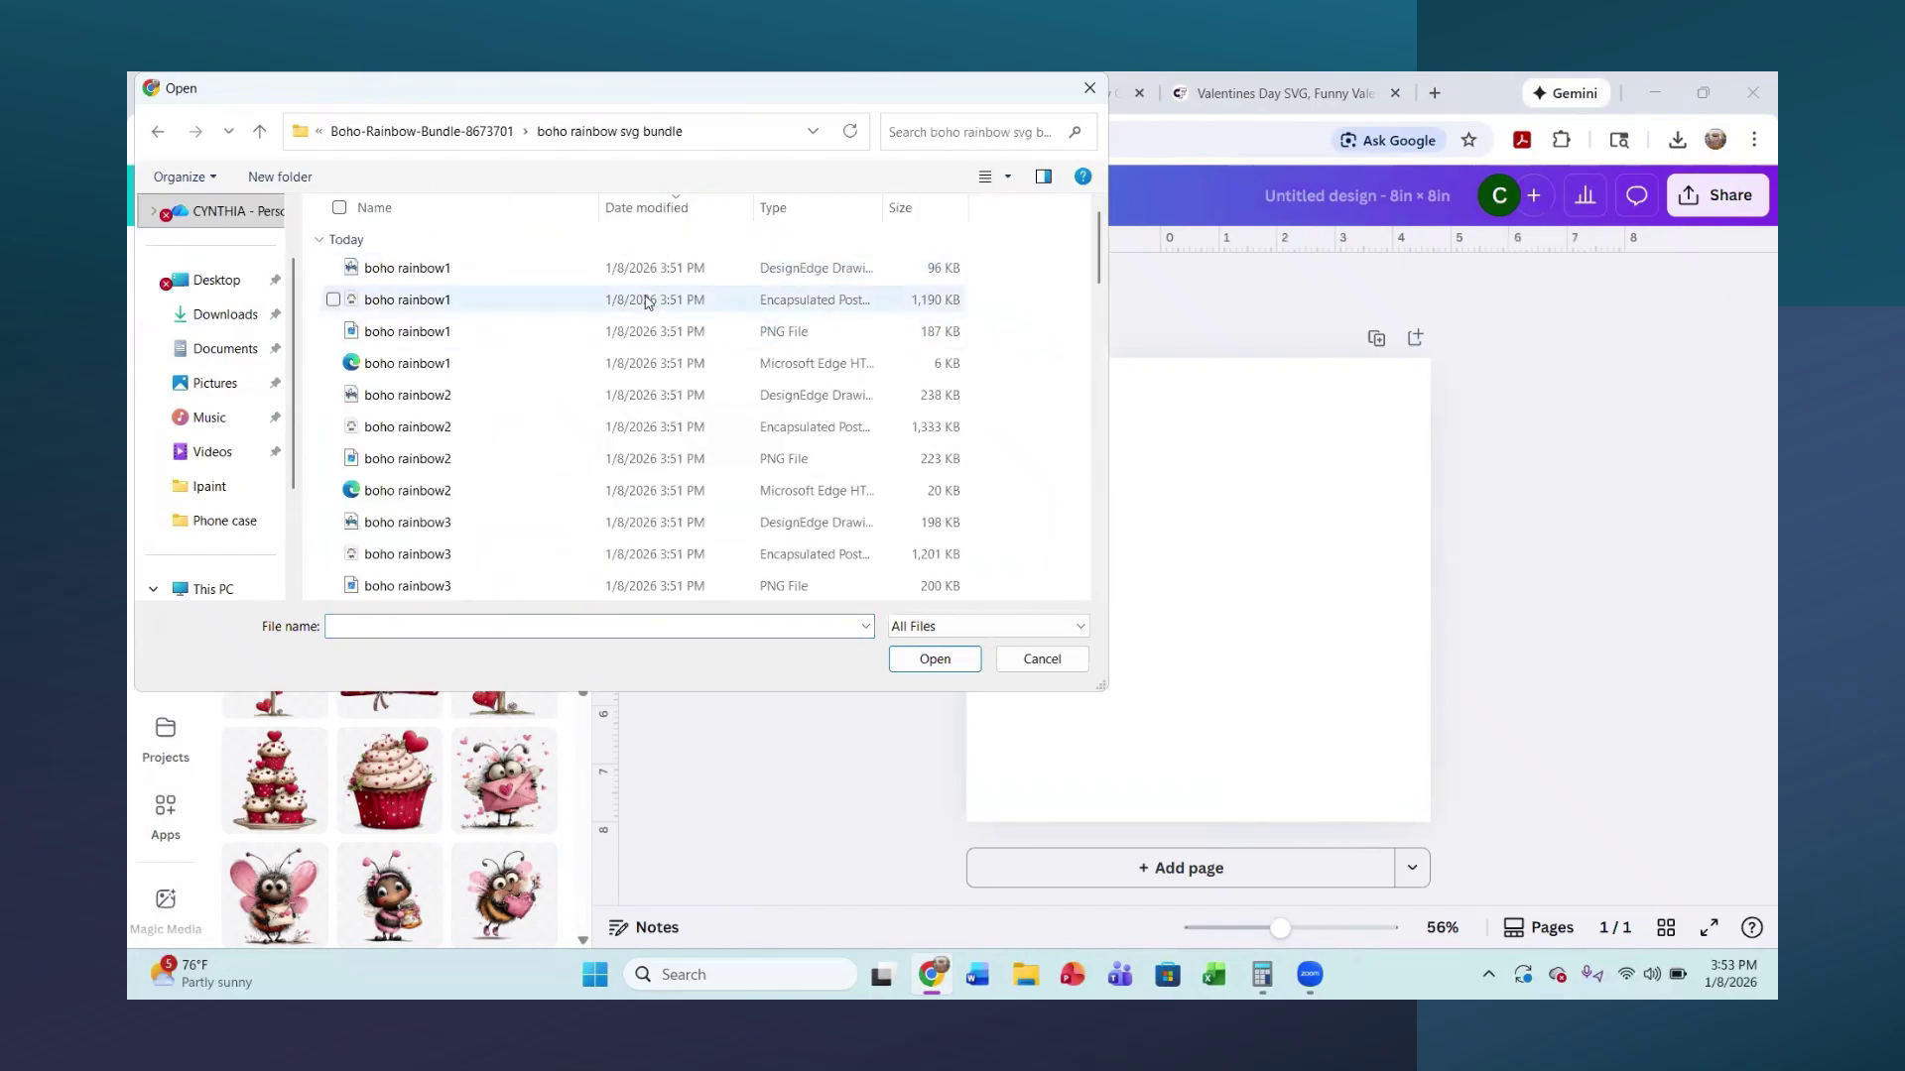
- Select the PNGs boho rainbow1 through boho rainbow8 and upload them
click(785, 333)
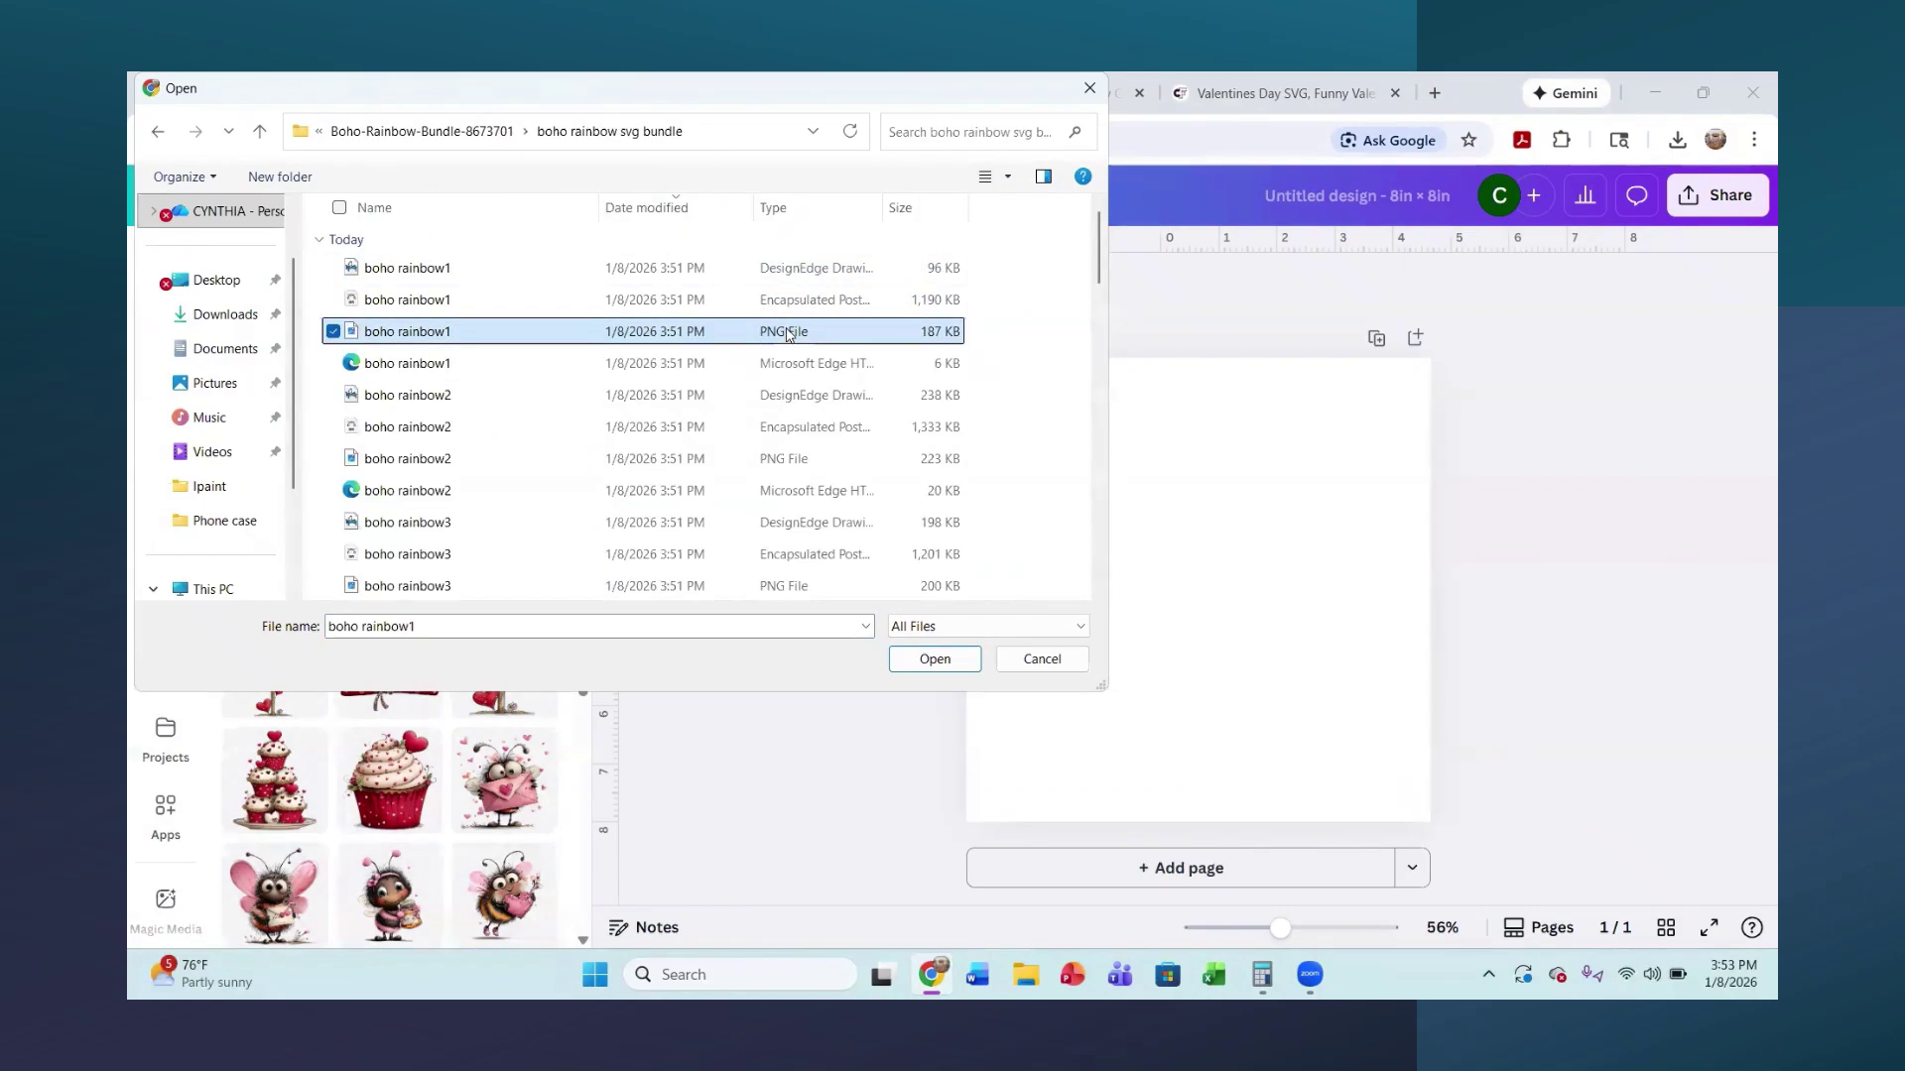
ctrl+click(784, 458)
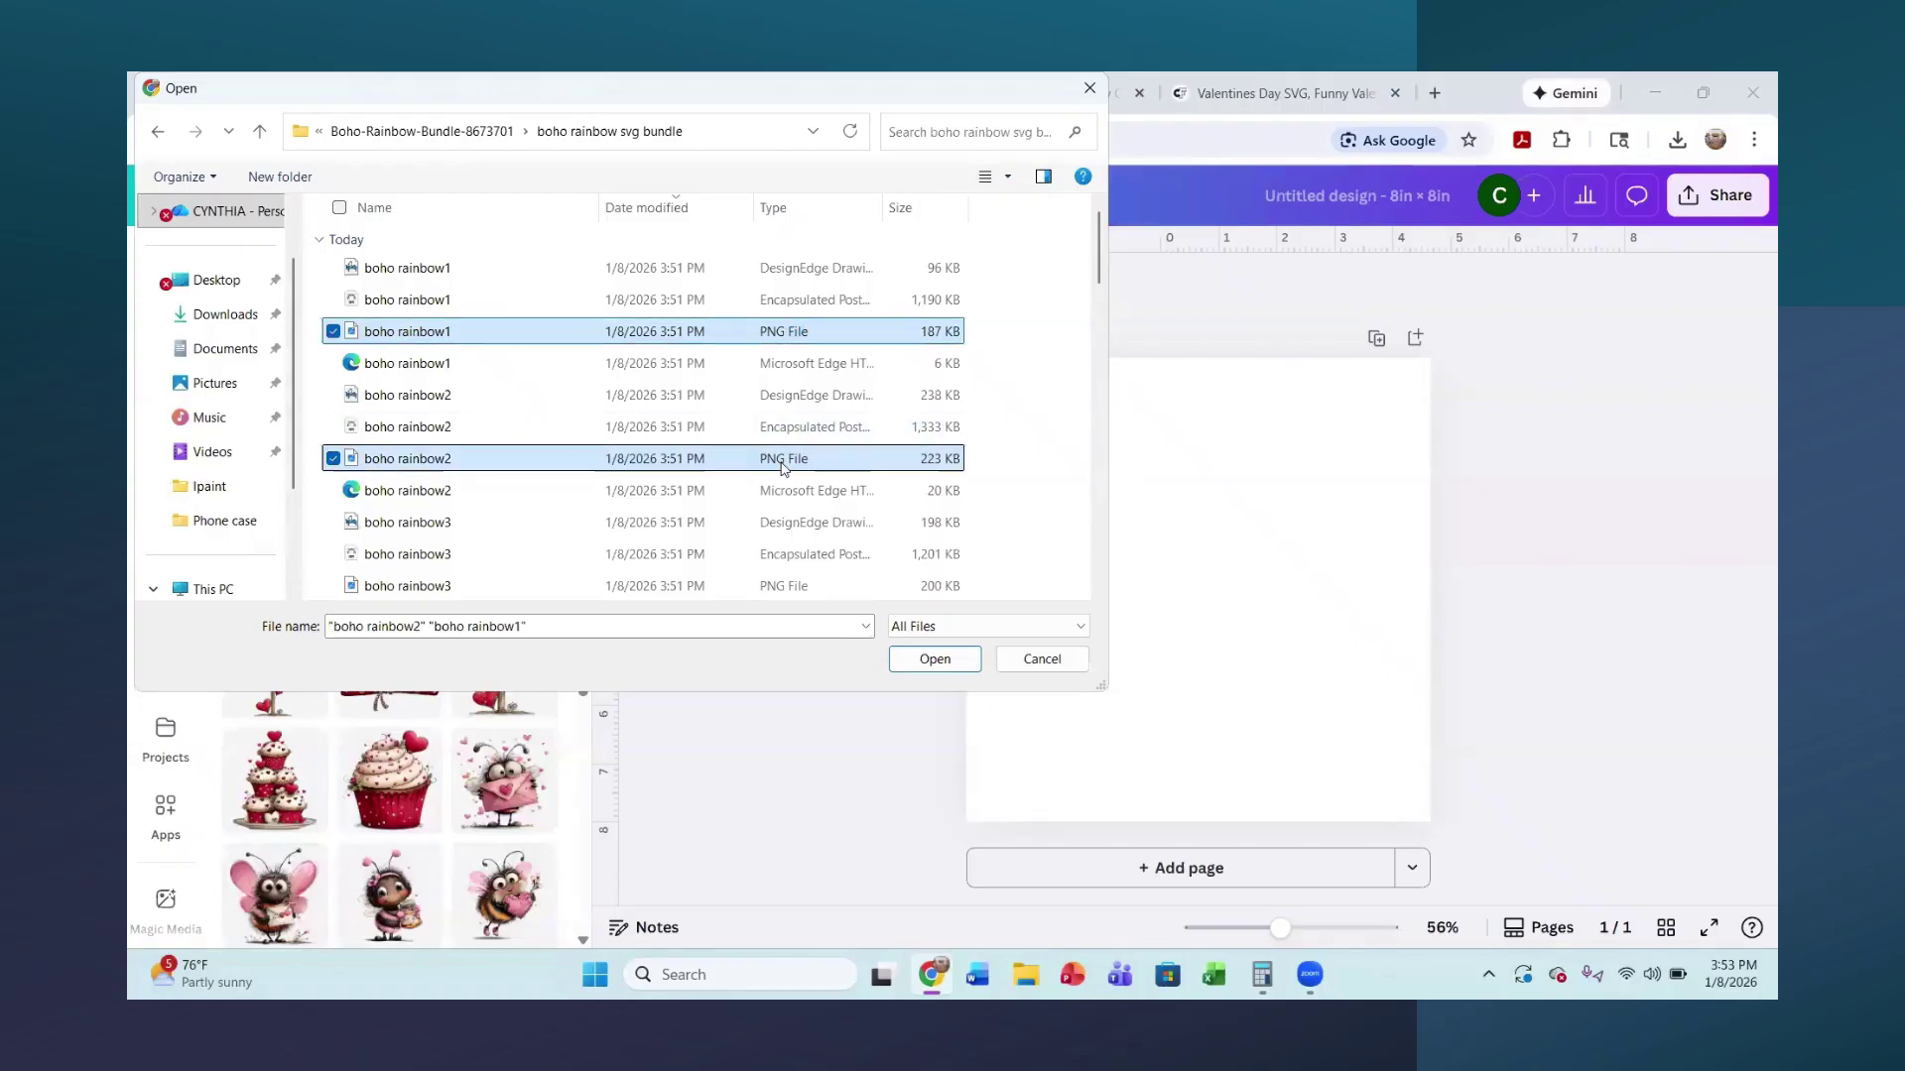
ctrl+click(766, 586)
scroll(691, 507, down, 2)
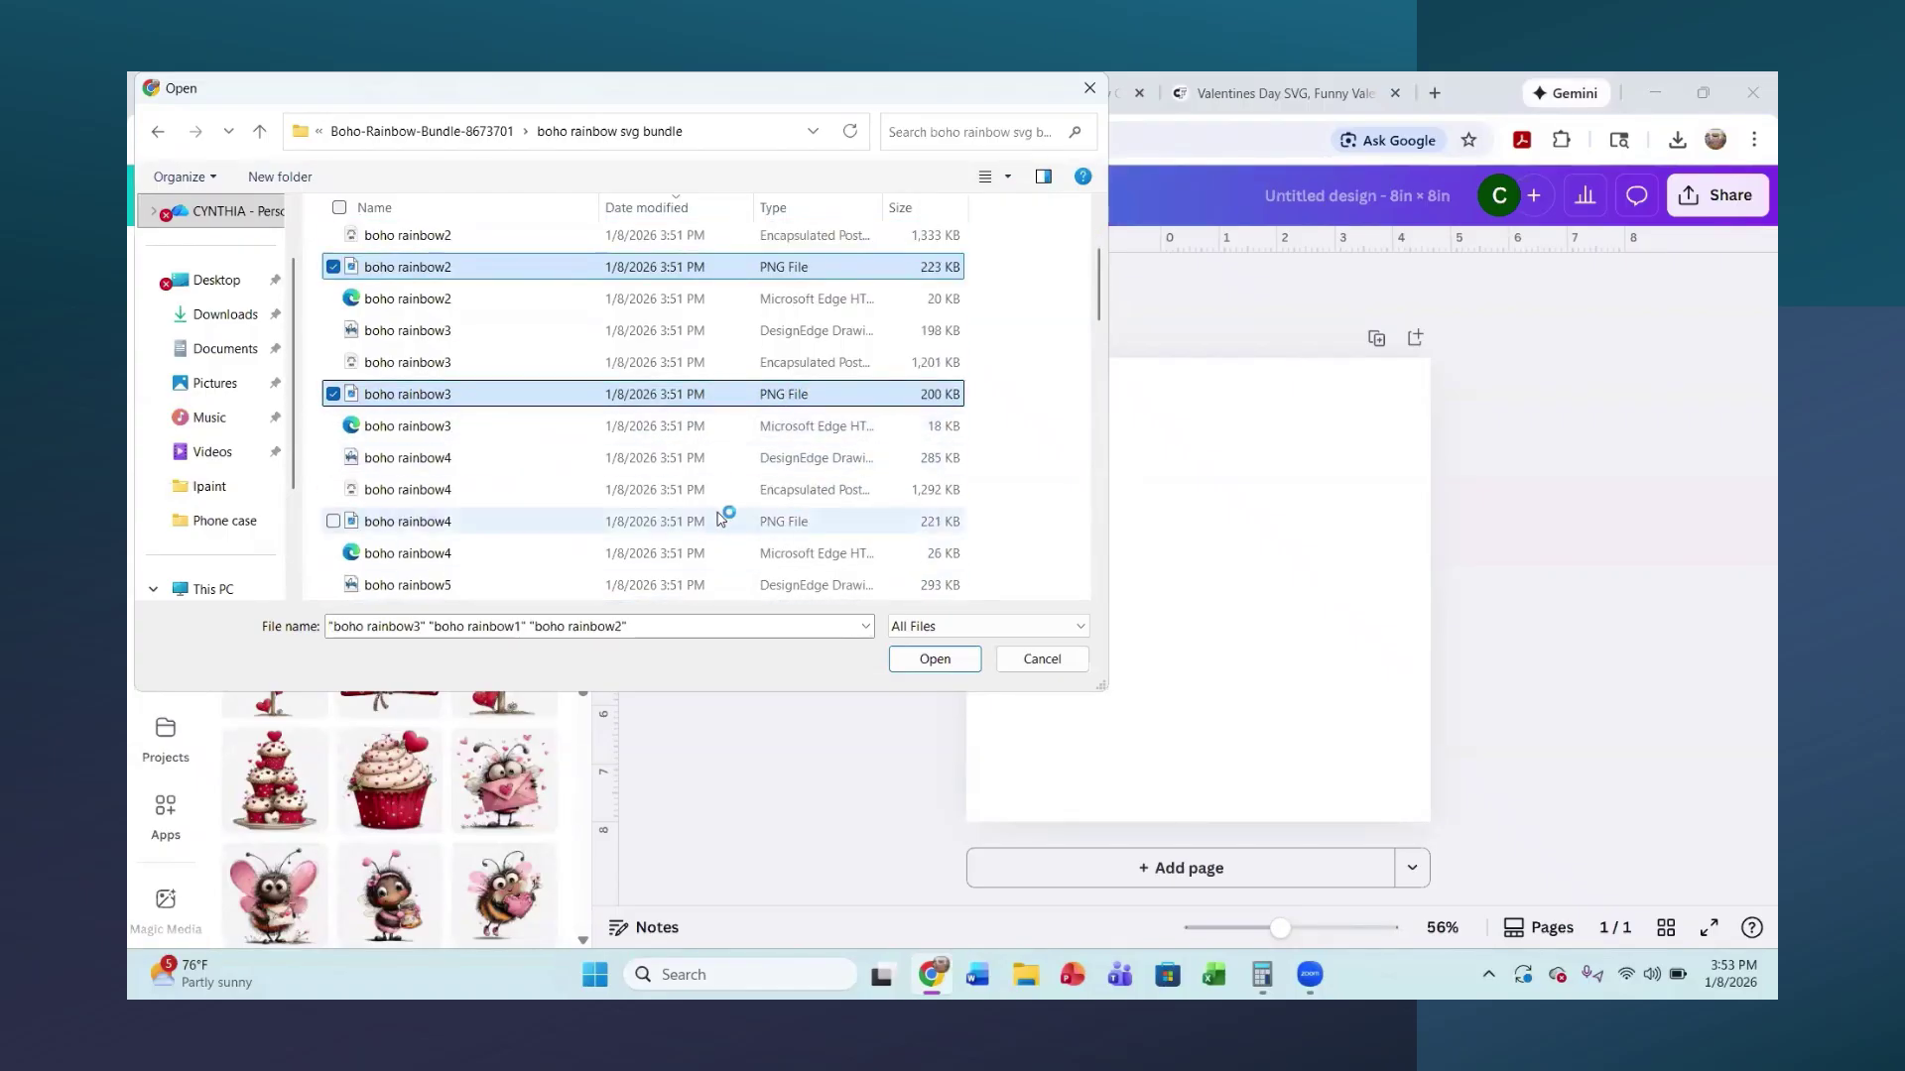
ctrl+click(766, 521)
scroll(764, 516, down, 2)
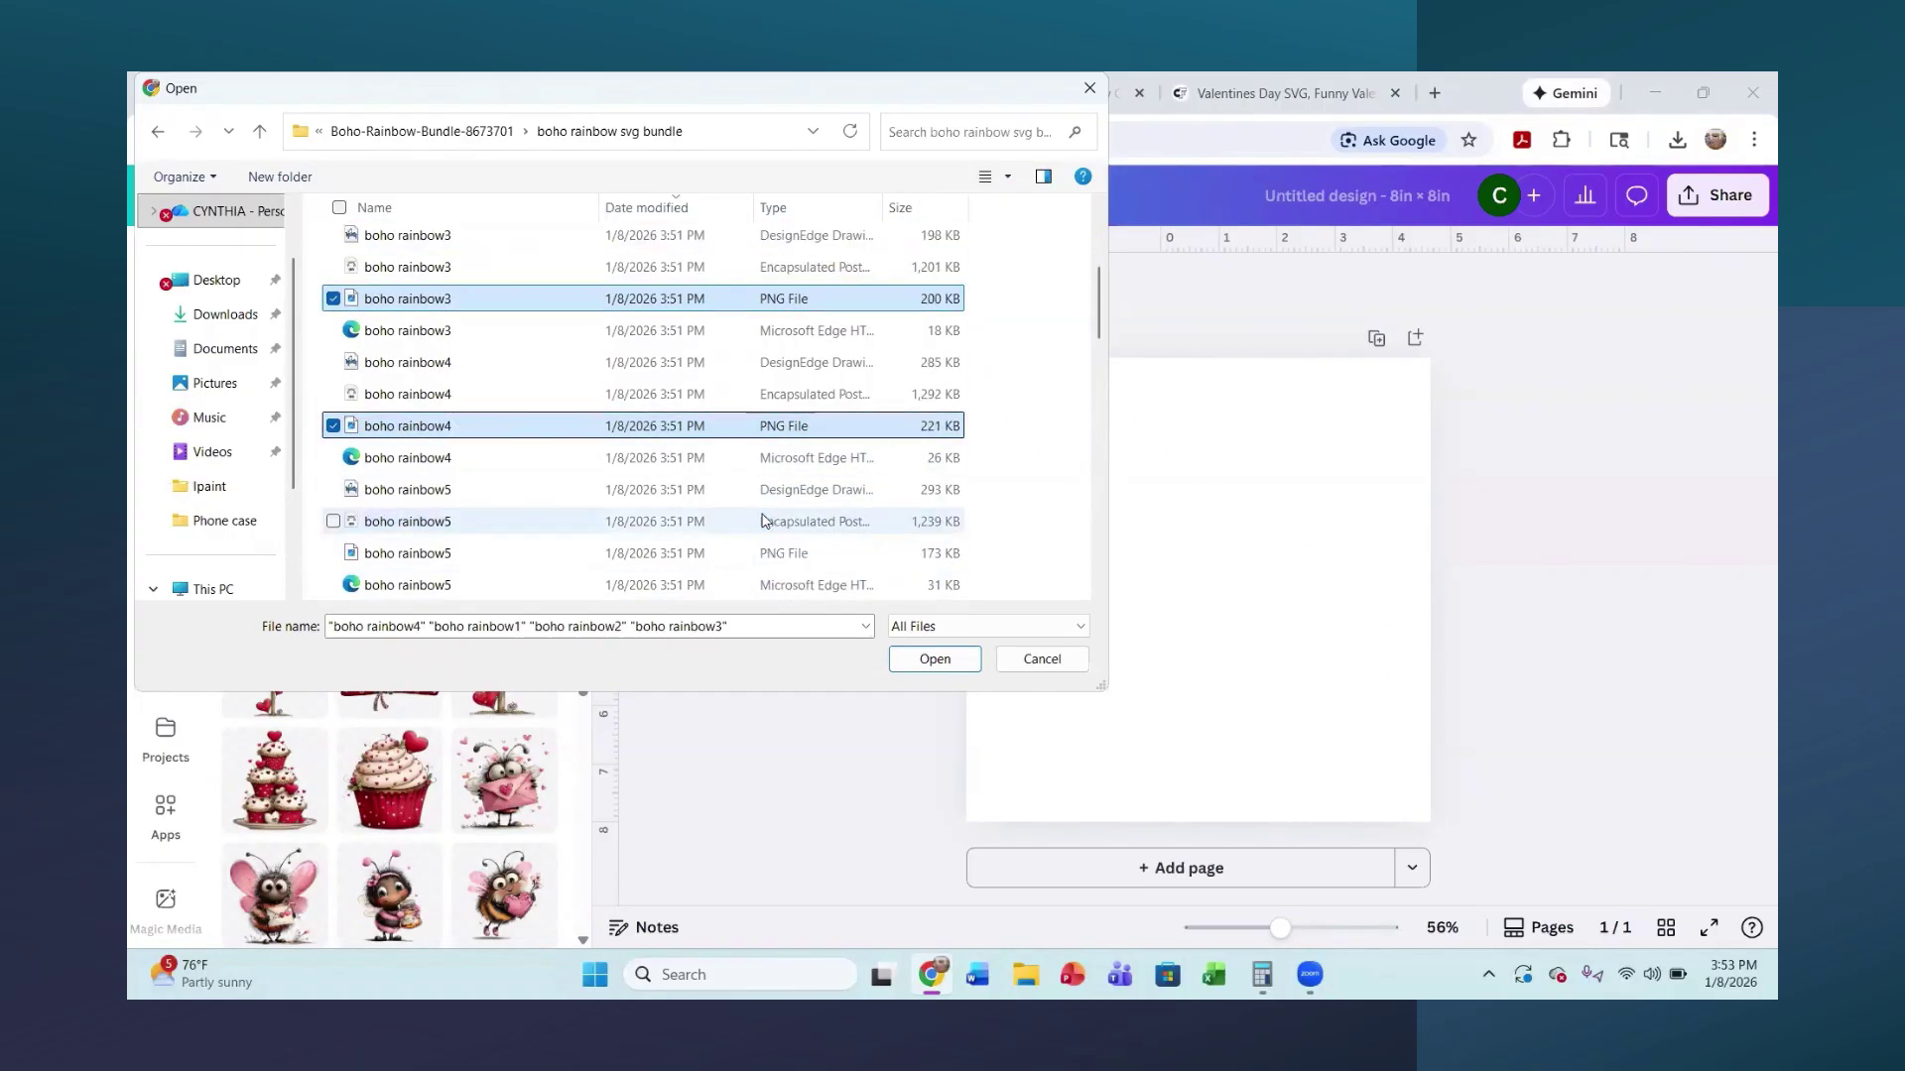
ctrl+click(783, 458)
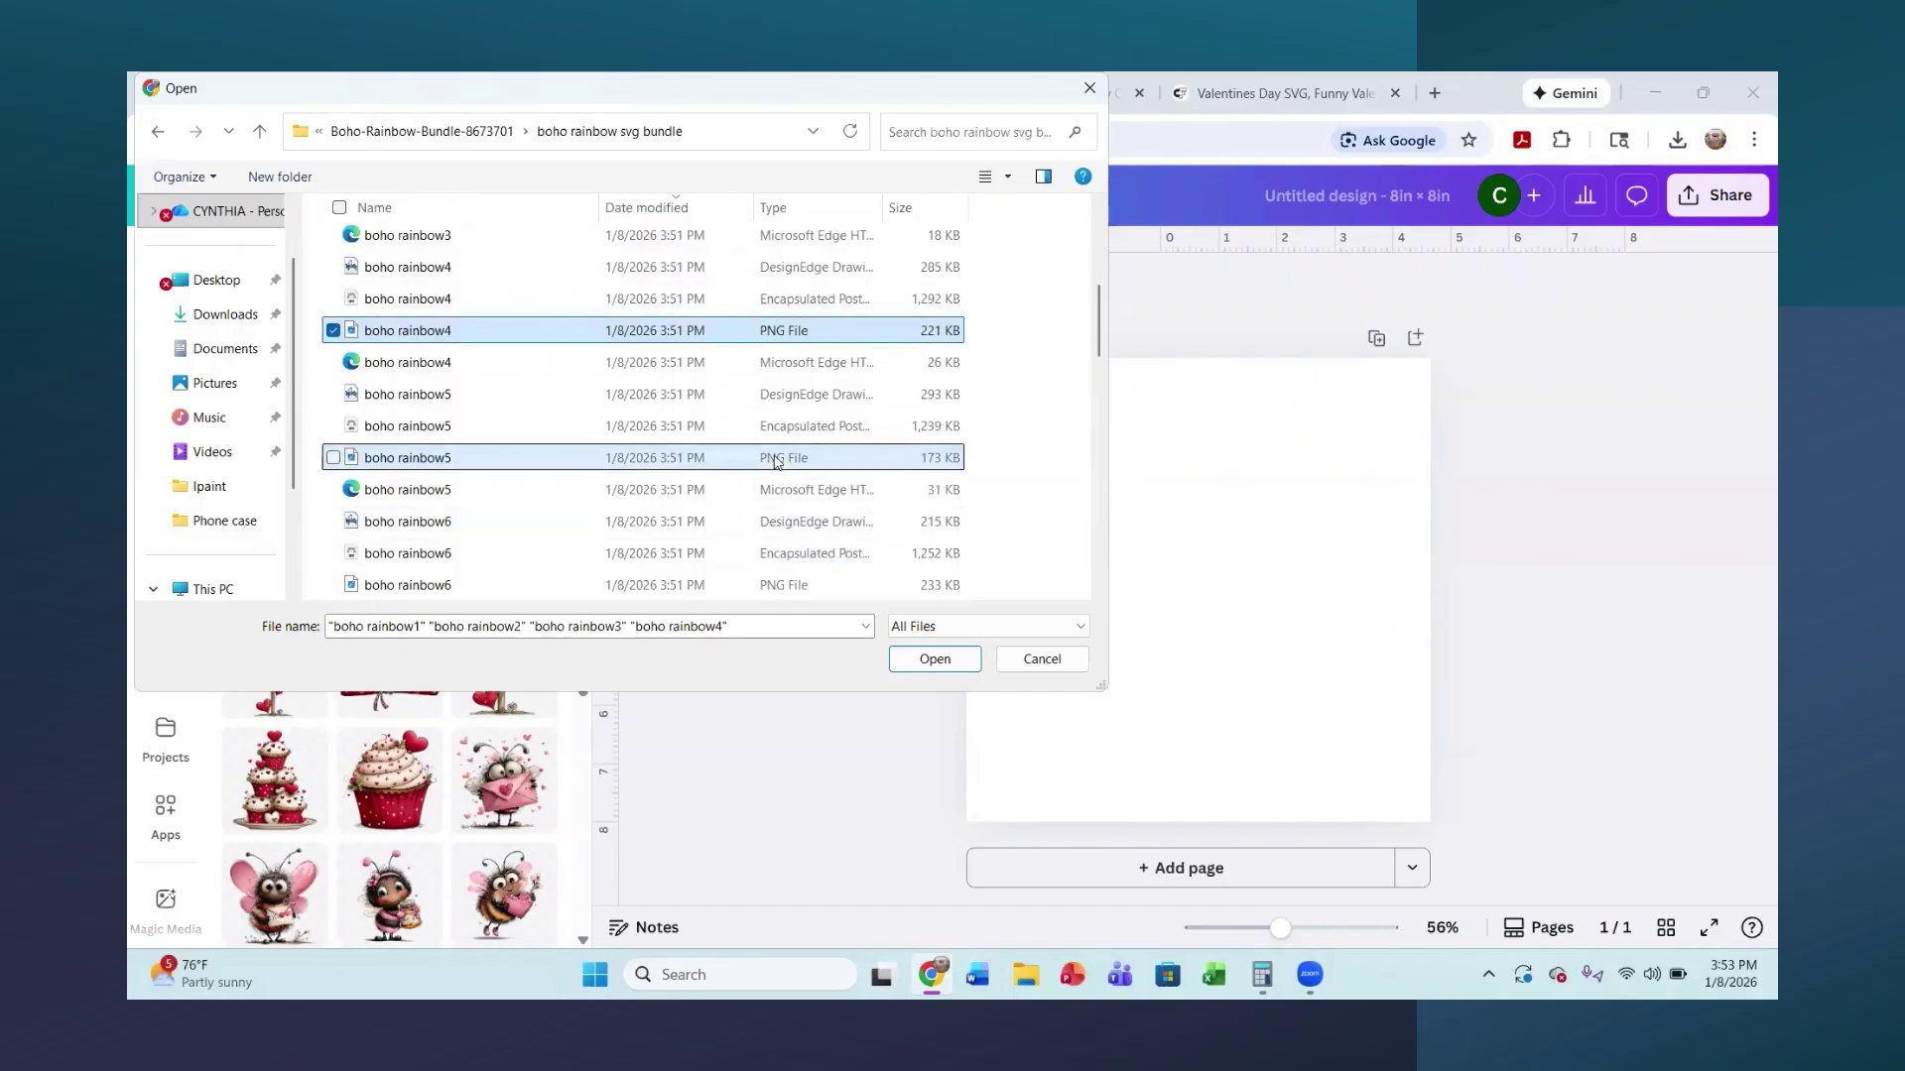
ctrl+click(791, 585)
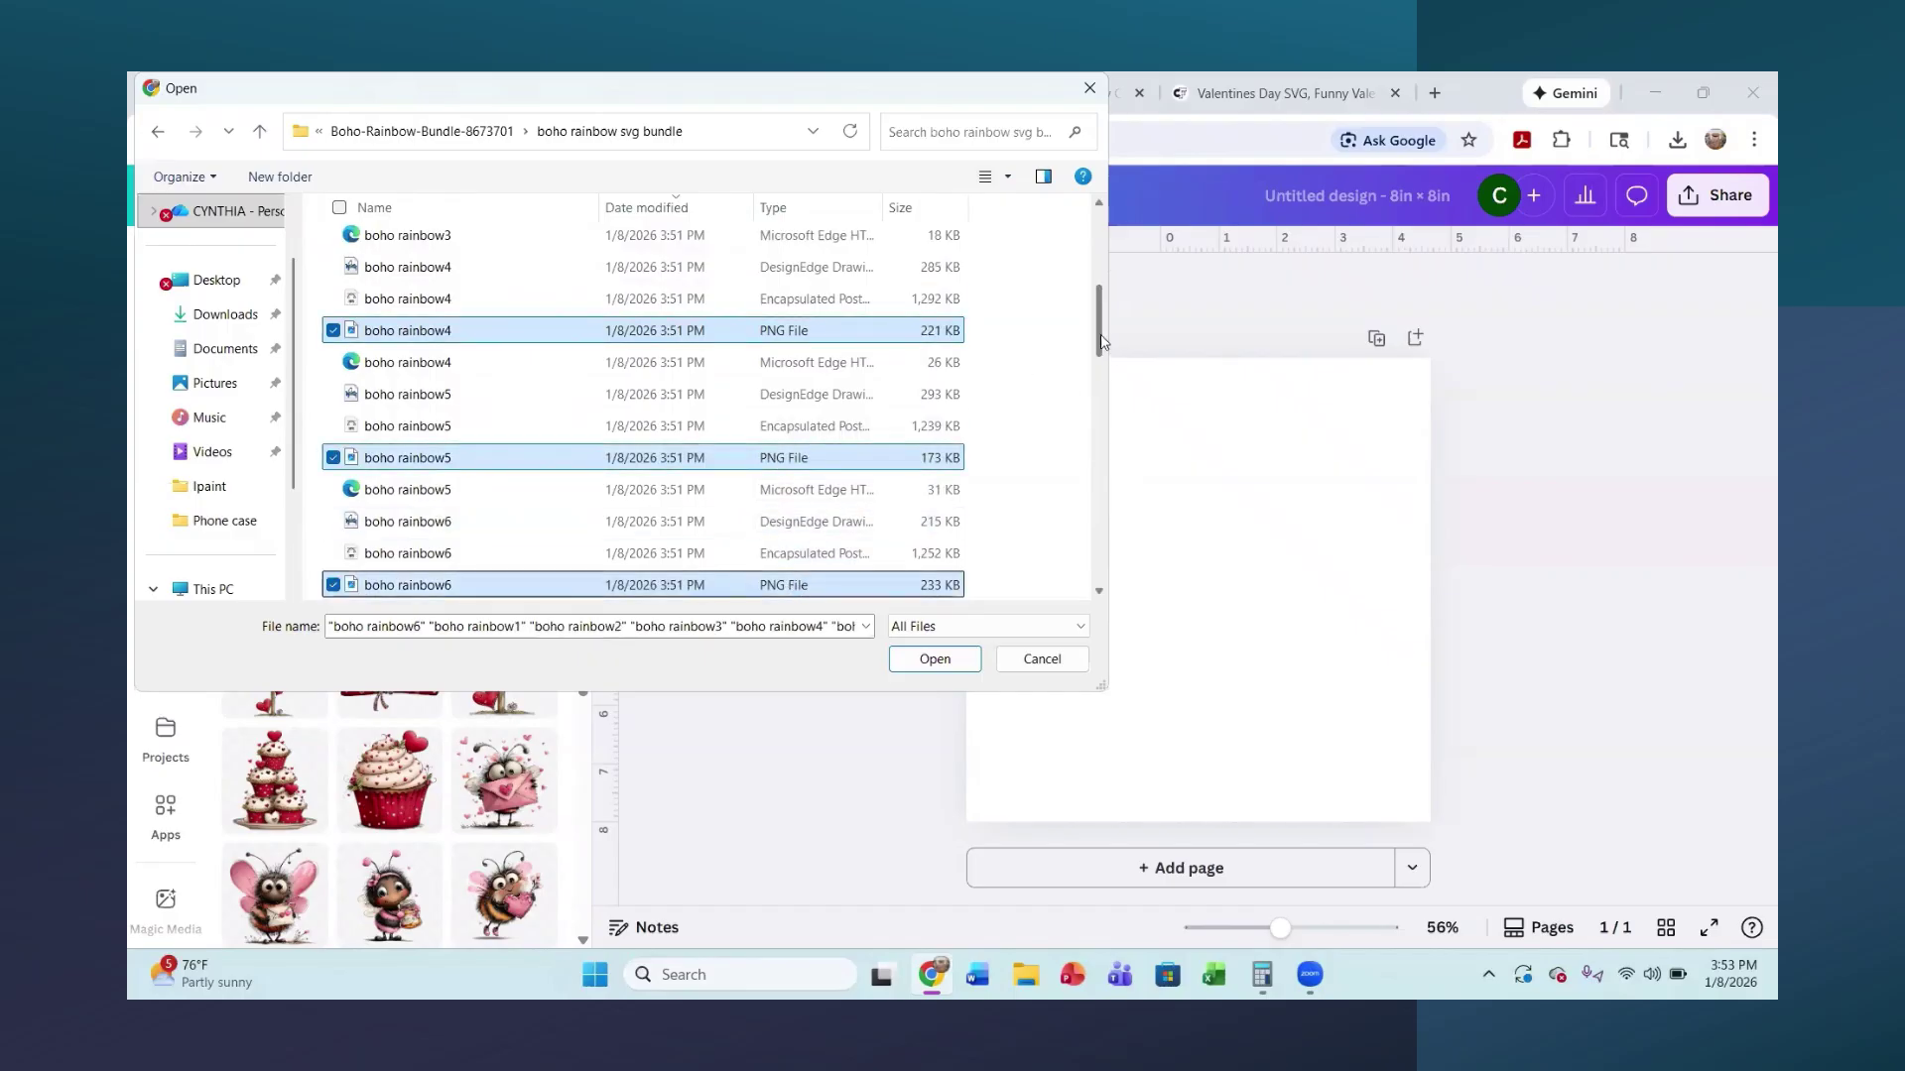
scroll(1098, 363, down, 3)
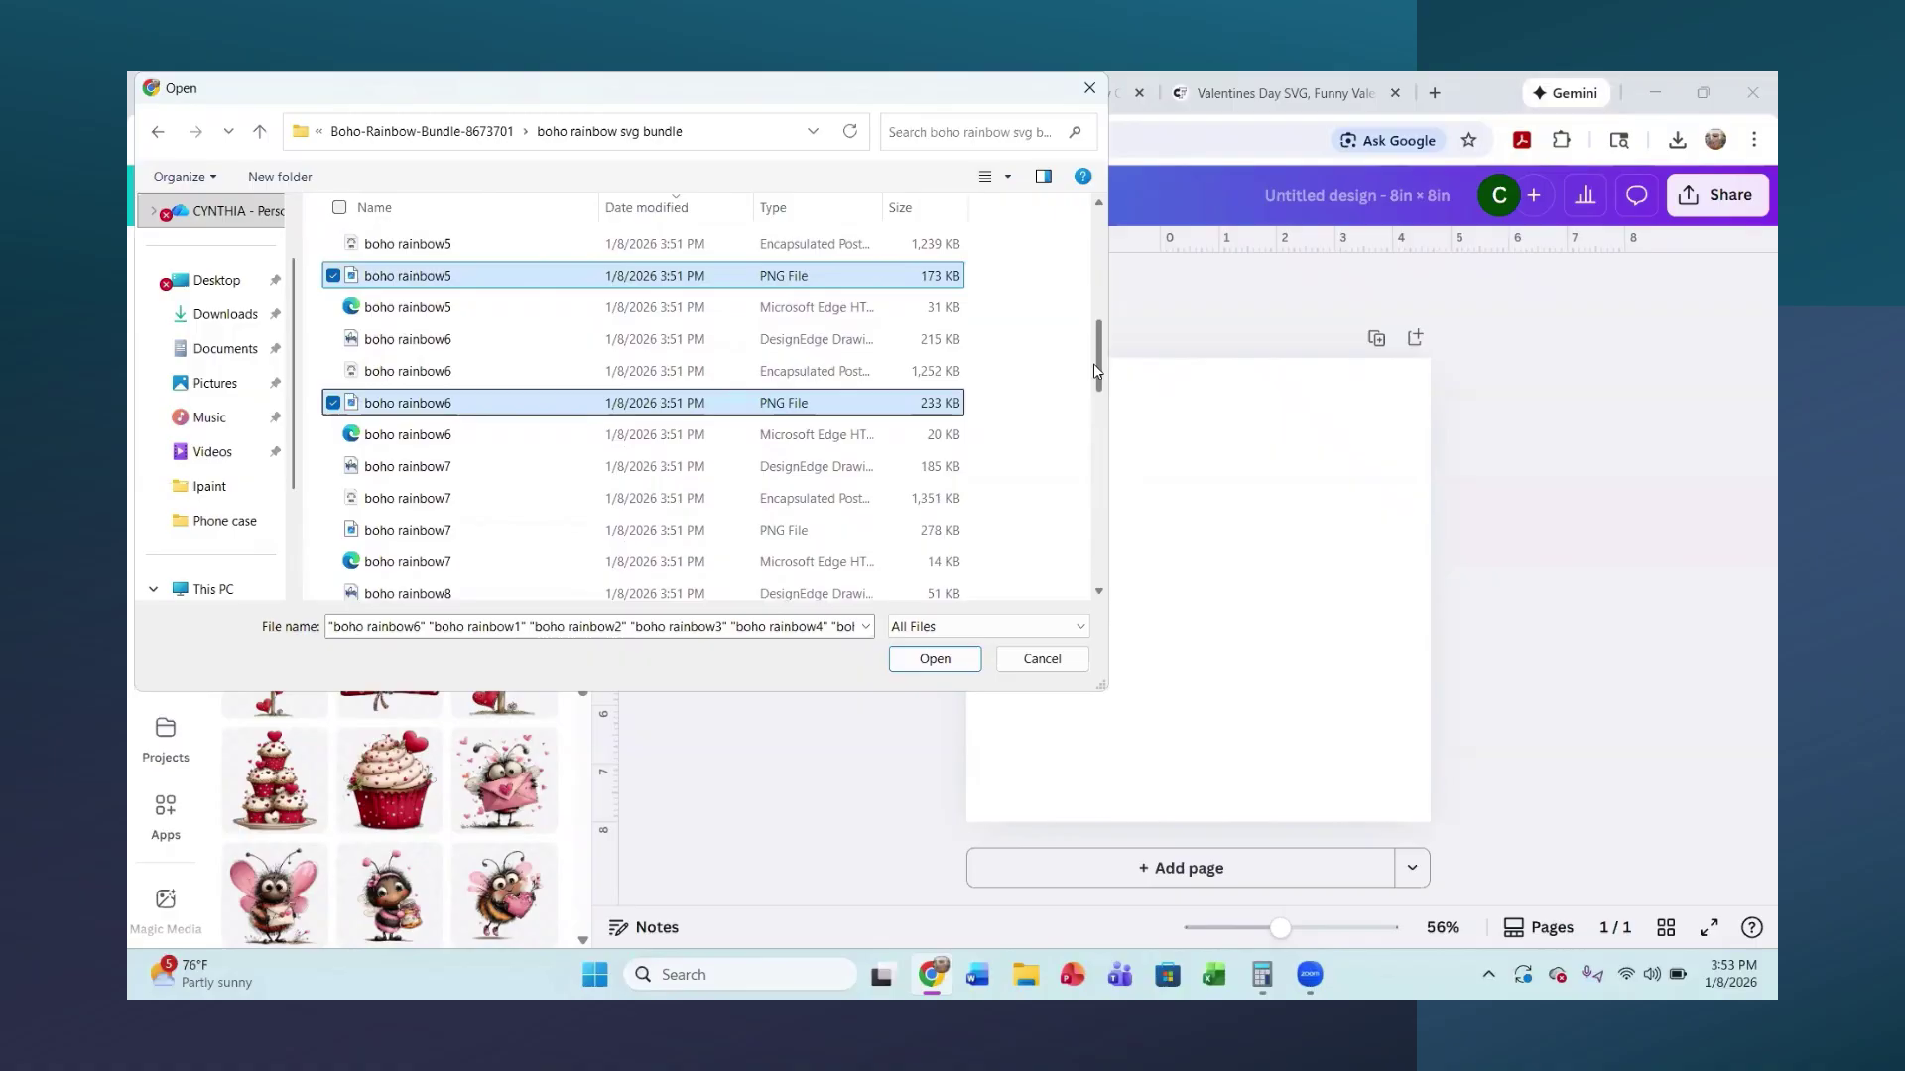
ctrl+click(815, 425)
ctrl+click(772, 552)
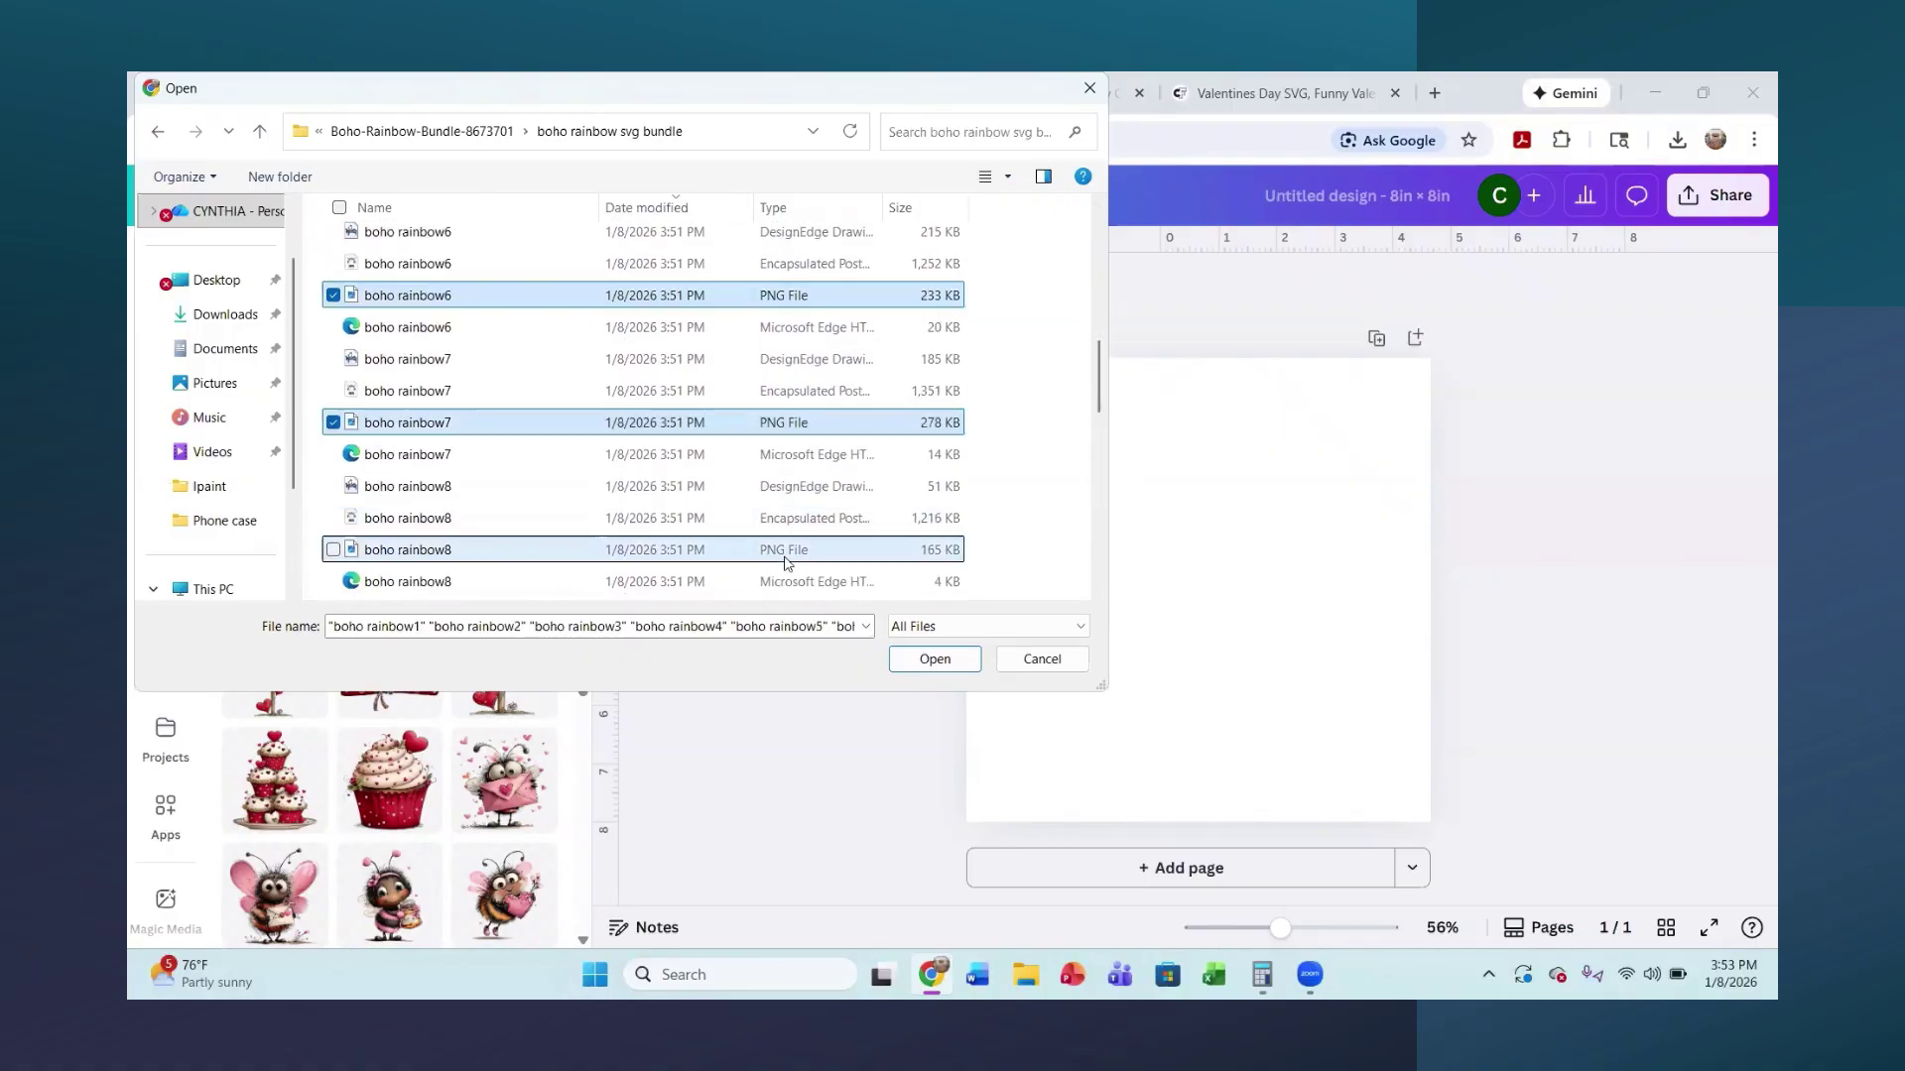
click(935, 659)
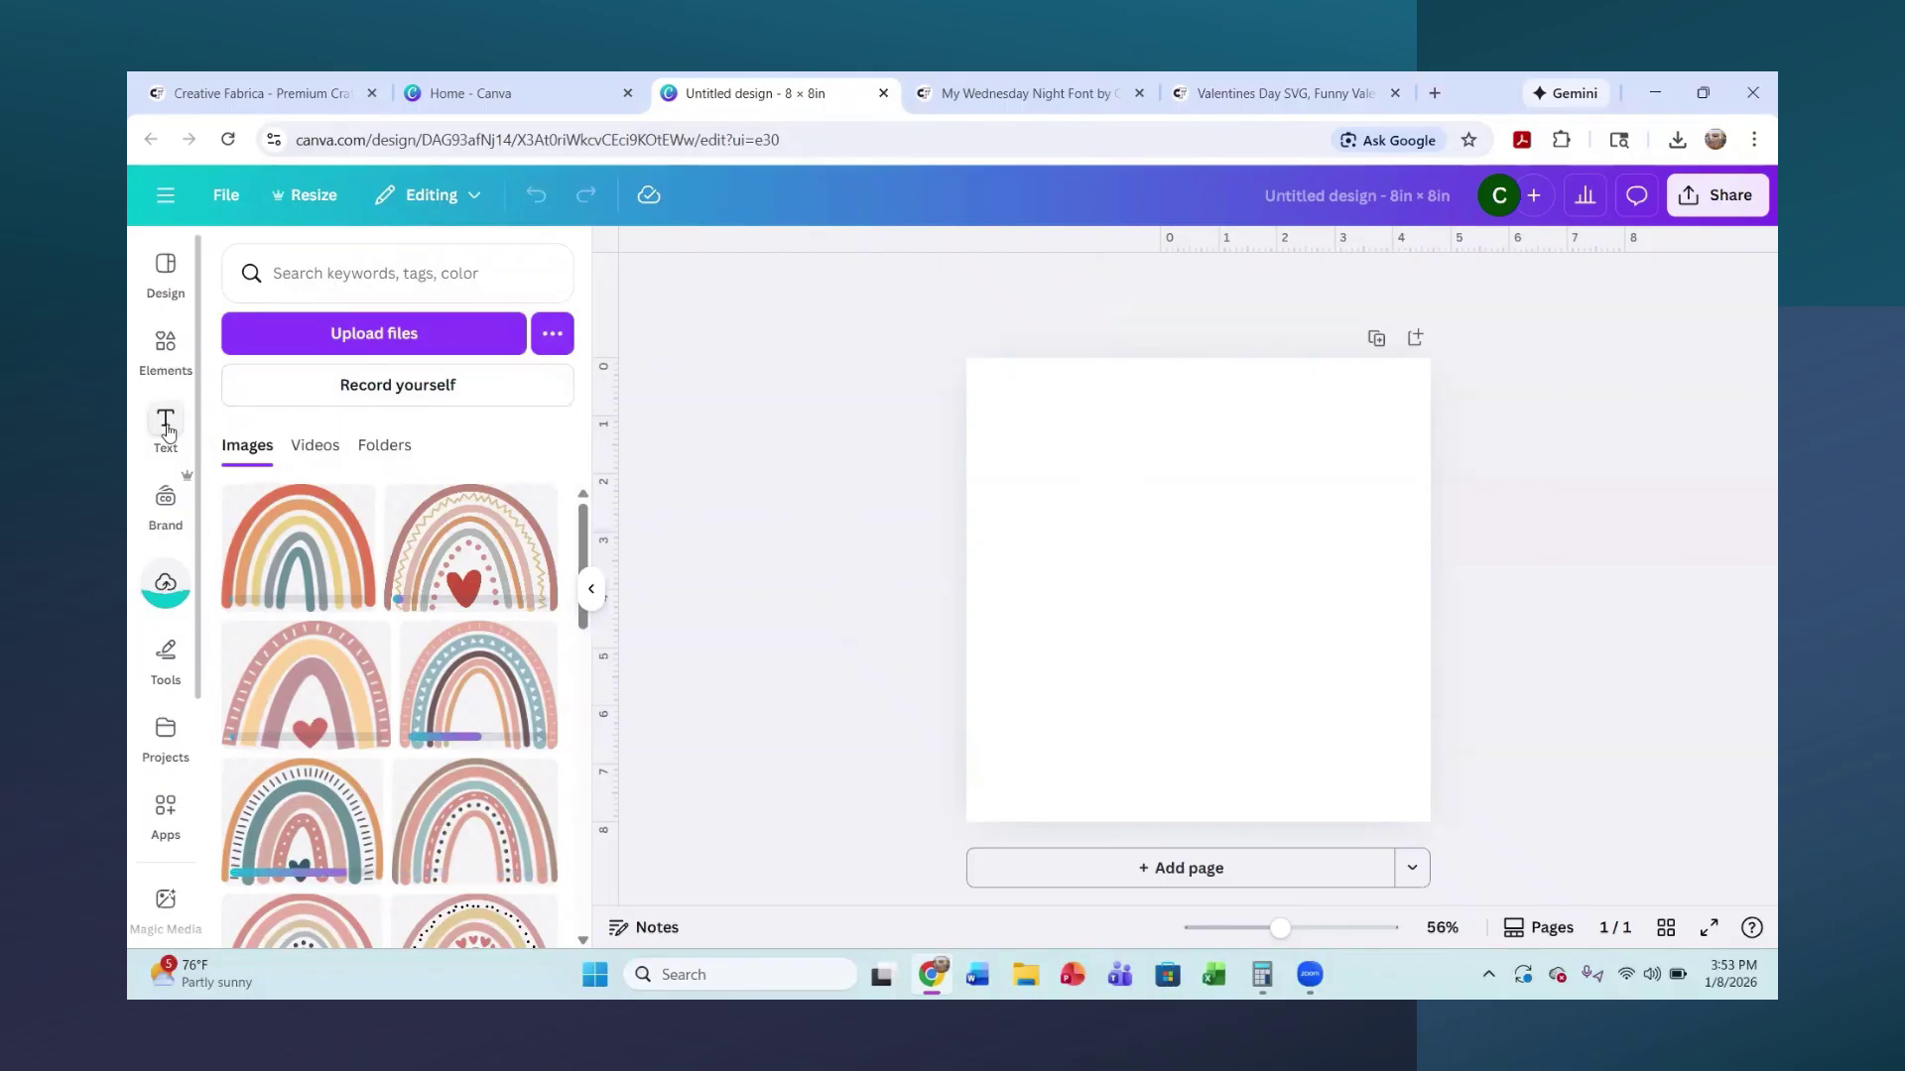
- Add a 'Your paragraph text' box to the 8 × 8 in page and select all its text
click(167, 429)
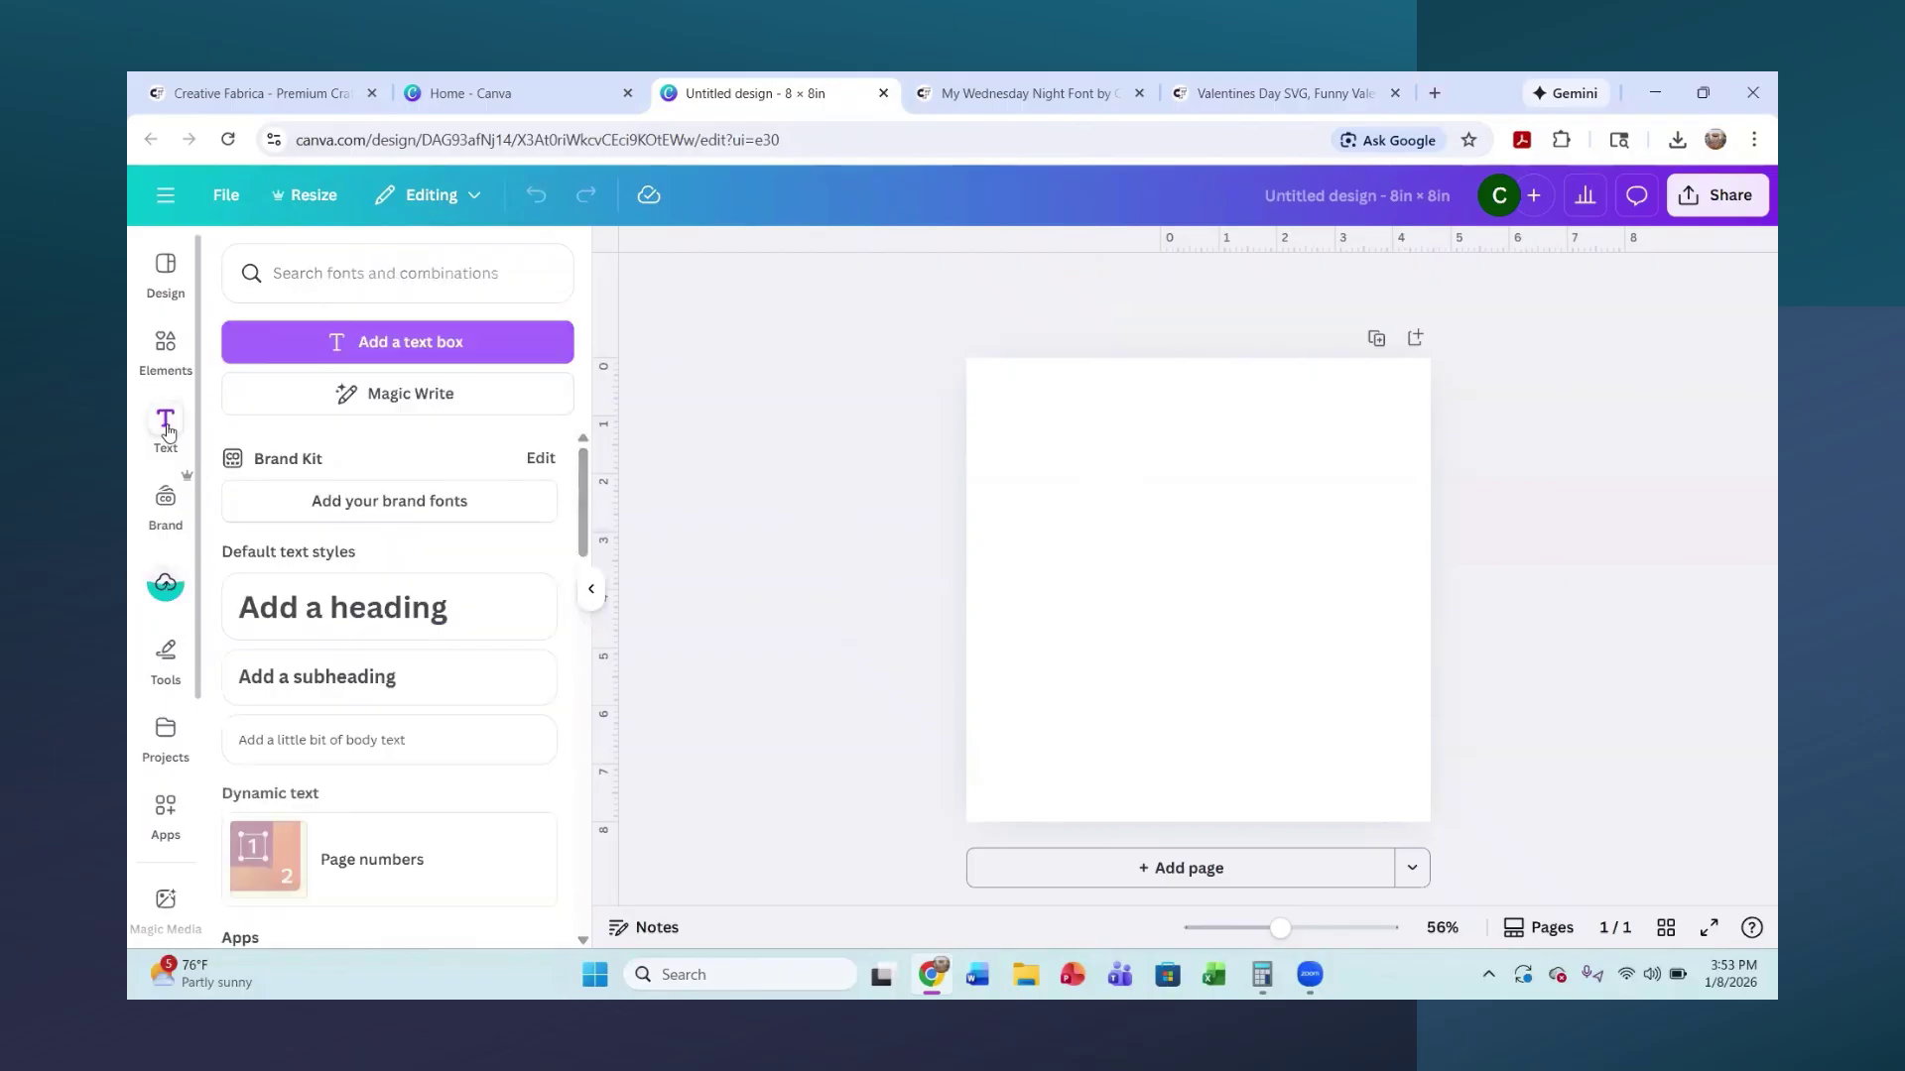
click(374, 342)
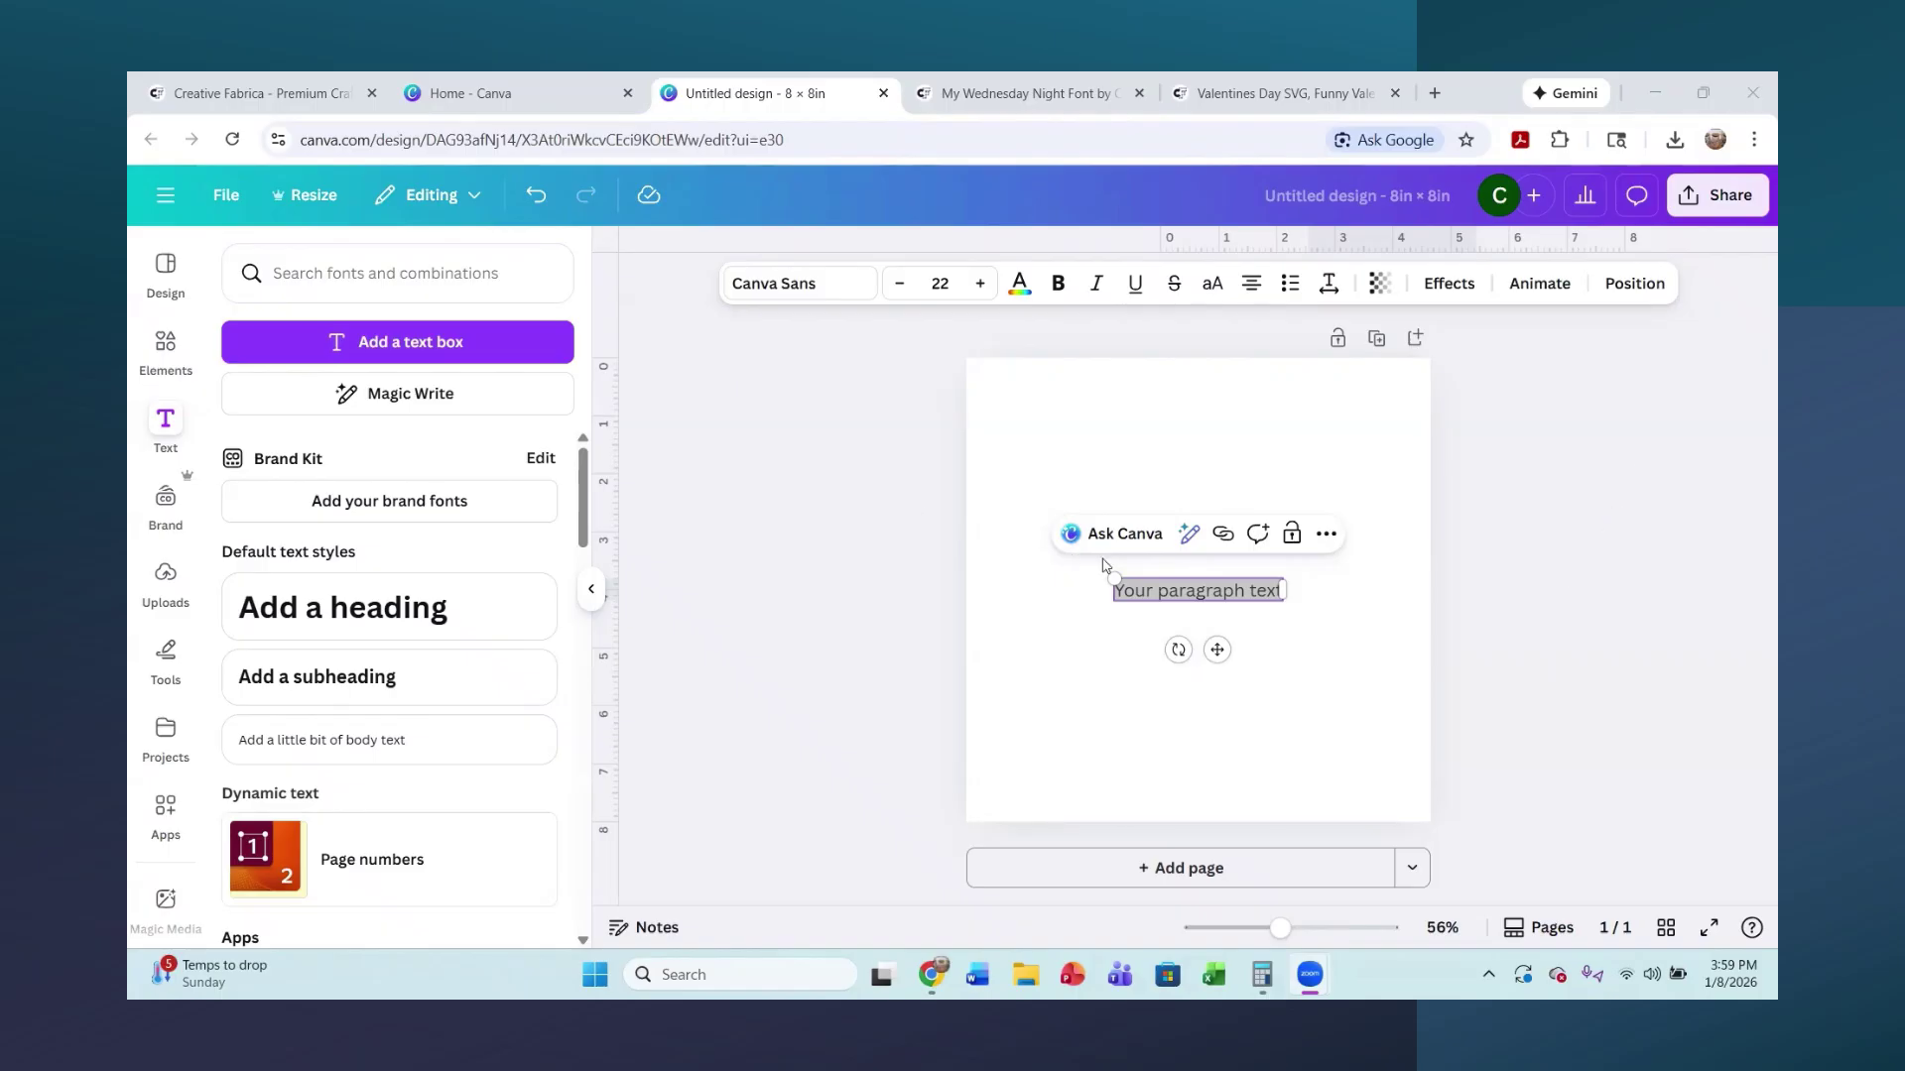
click(1178, 591)
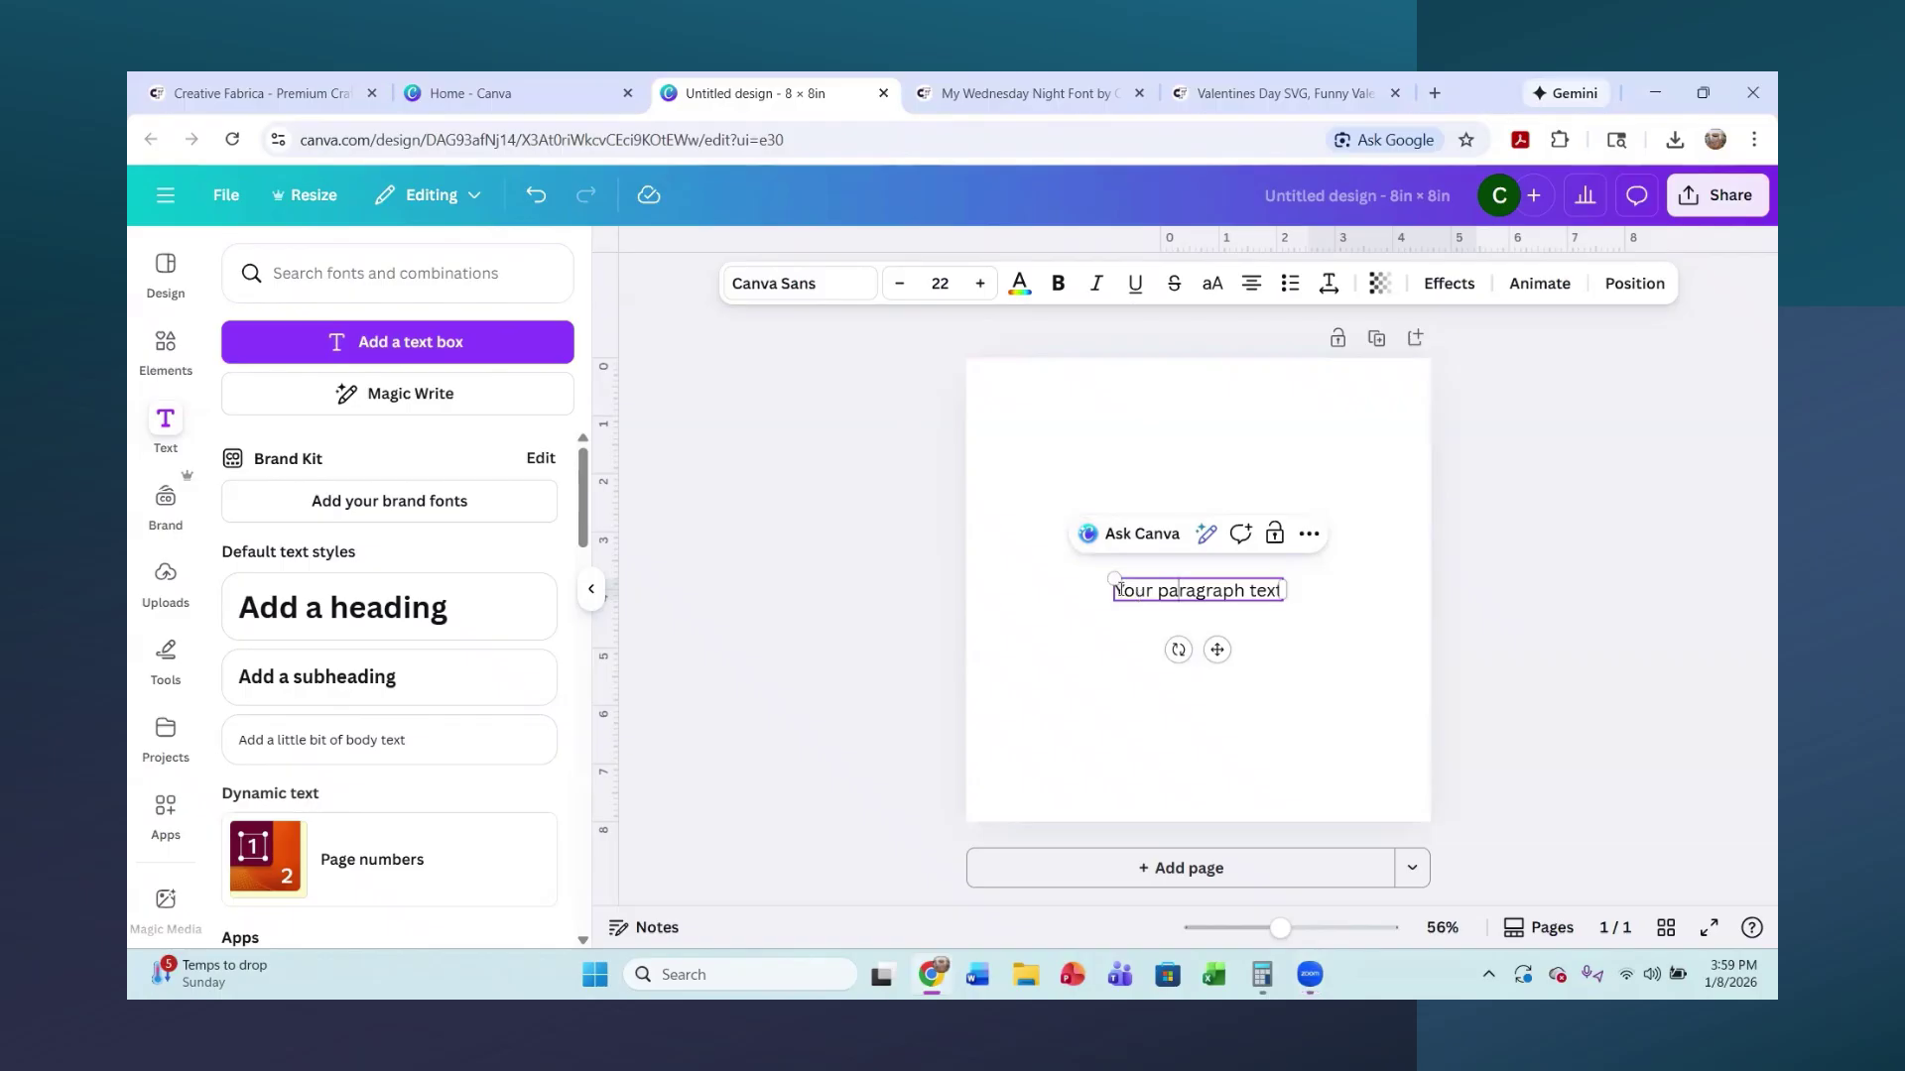
drag(1113, 591, 1287, 595)
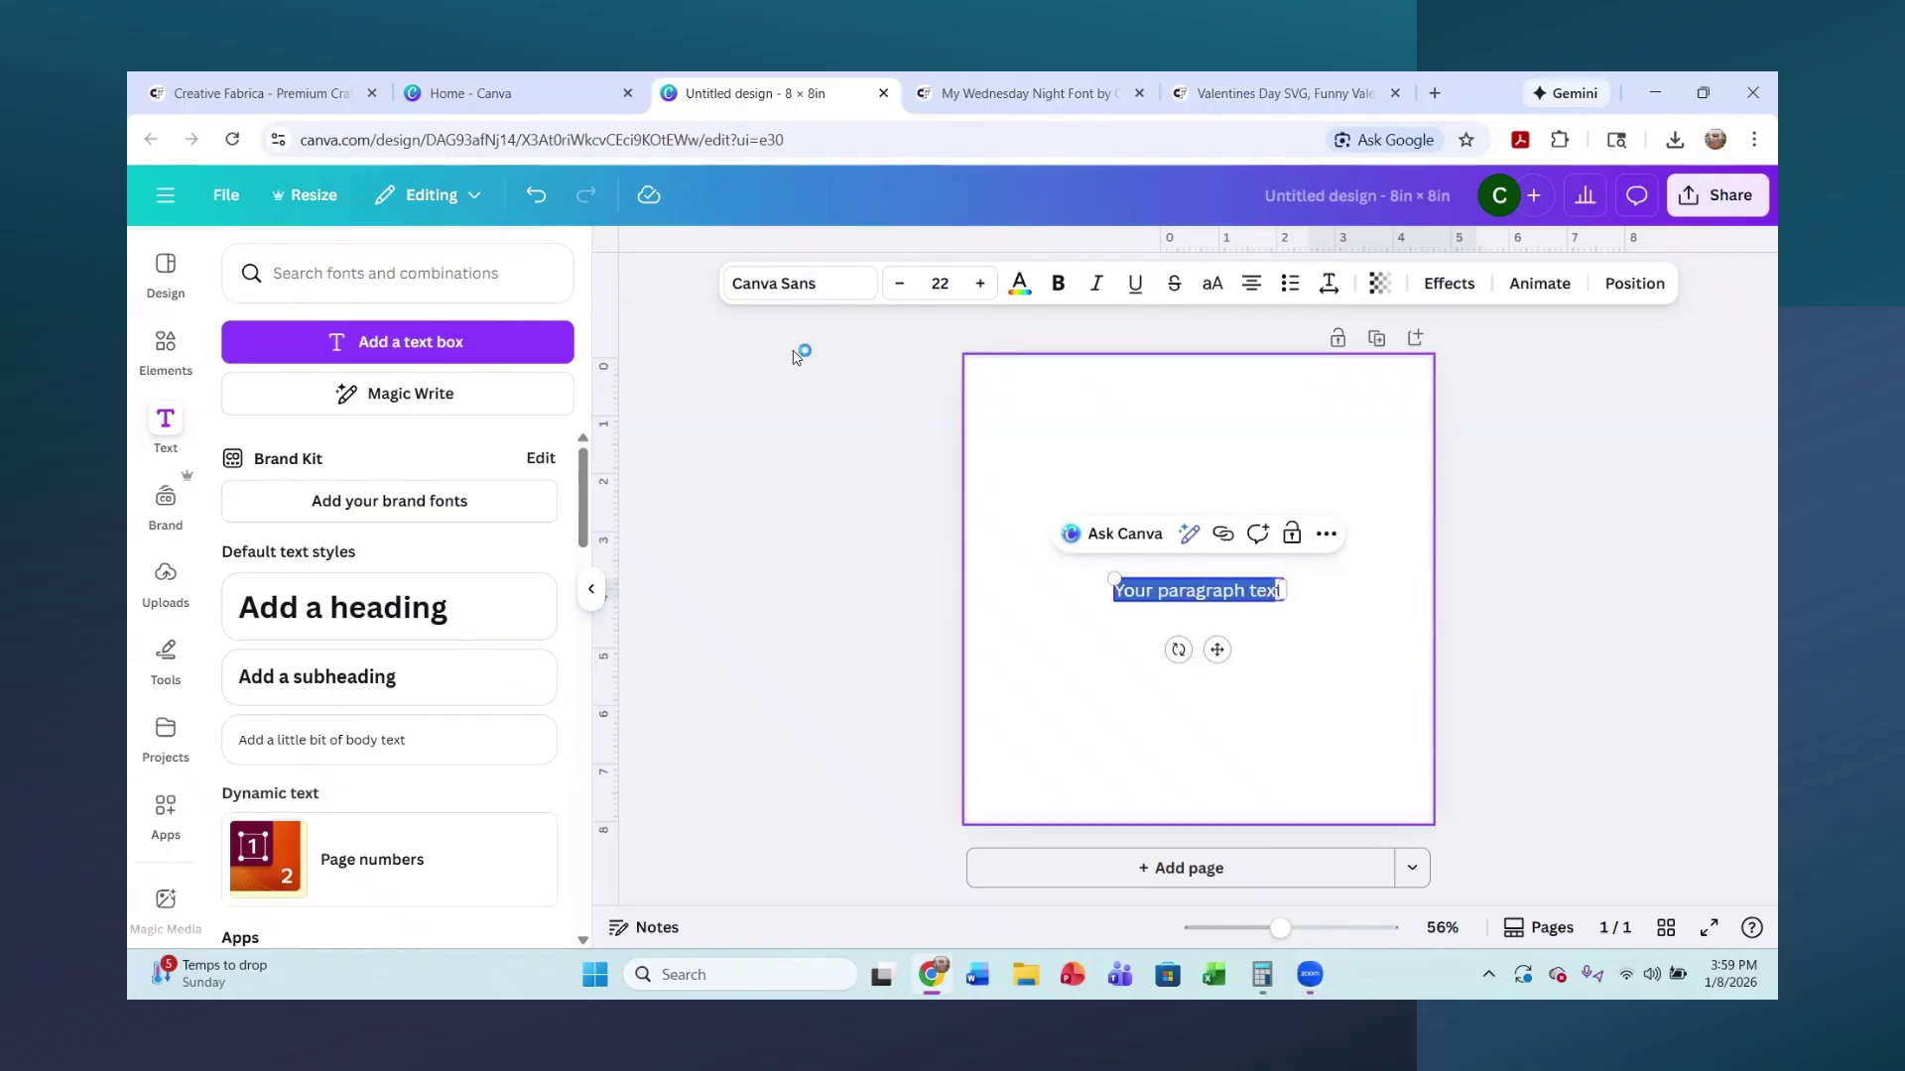
- Upload the My Wednesday Night .otf font from the Downloads folder to Canva's fonts
click(796, 285)
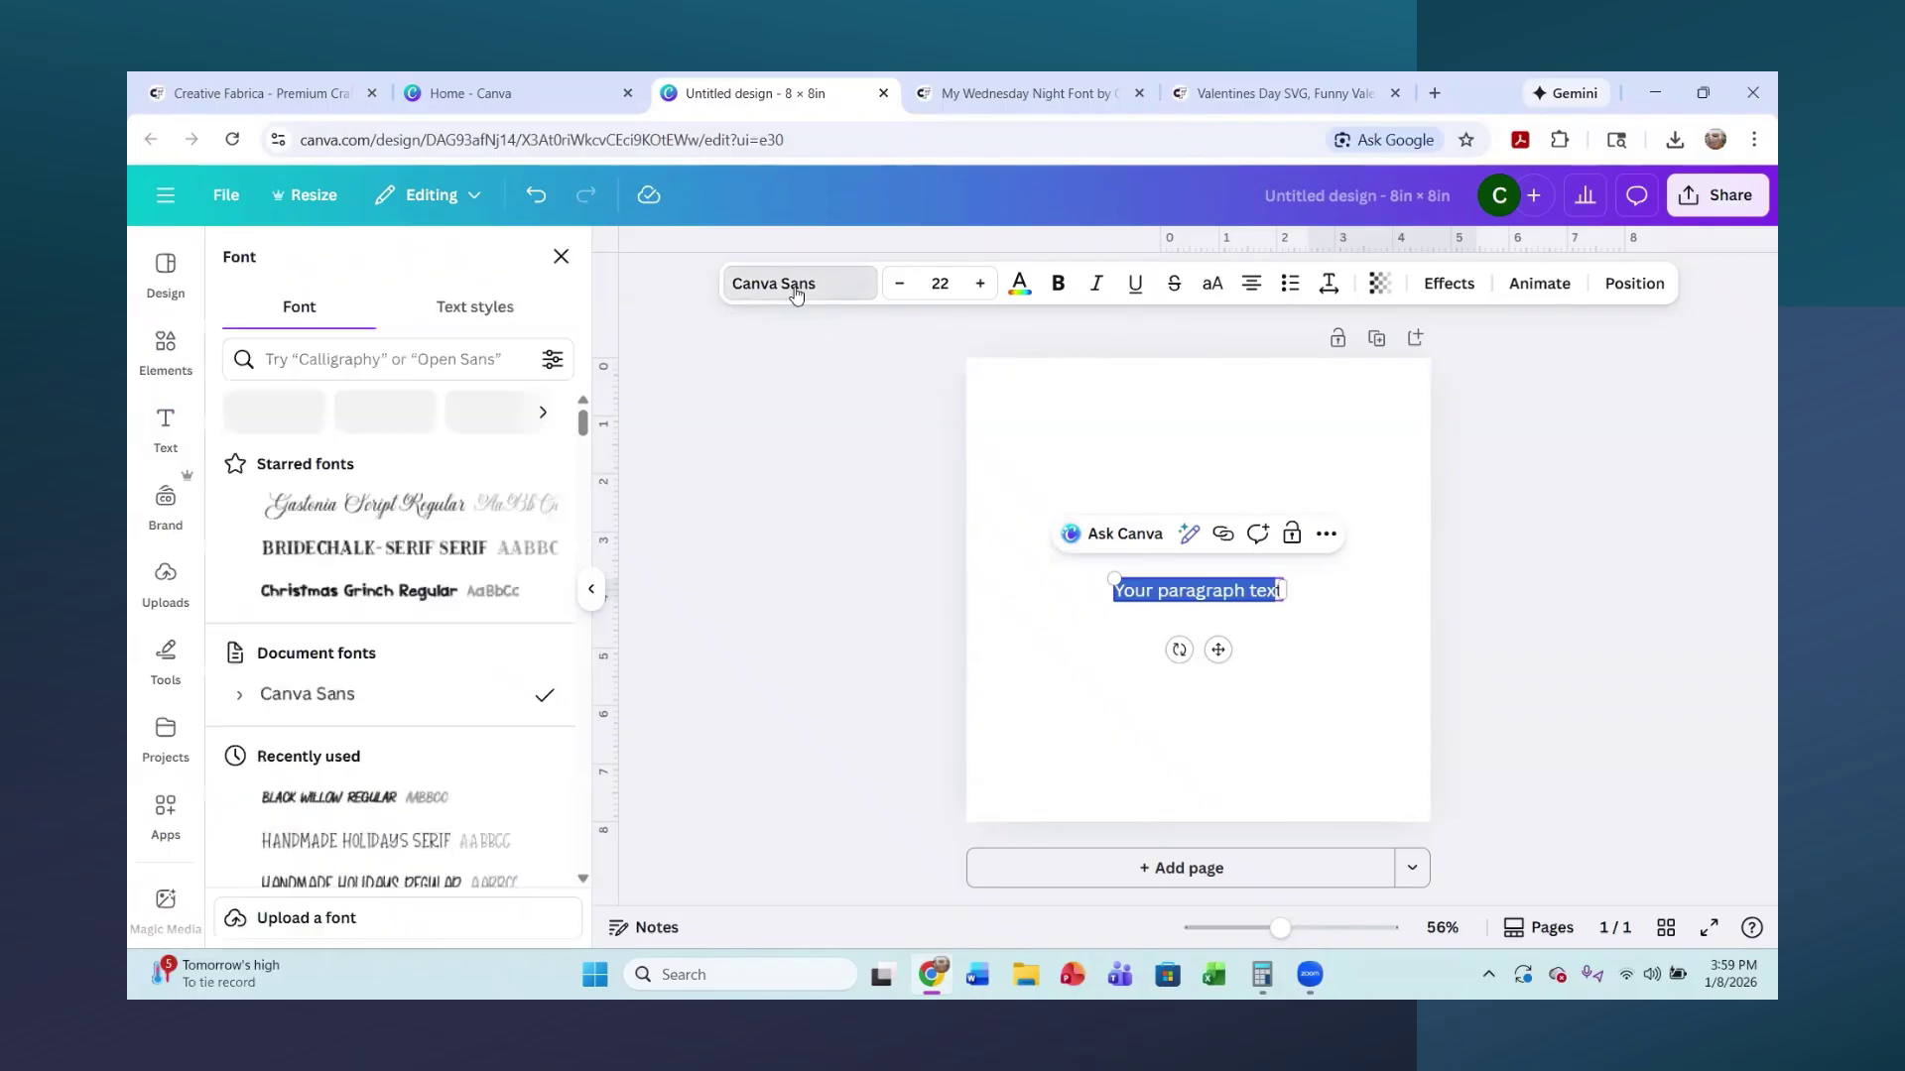
click(303, 933)
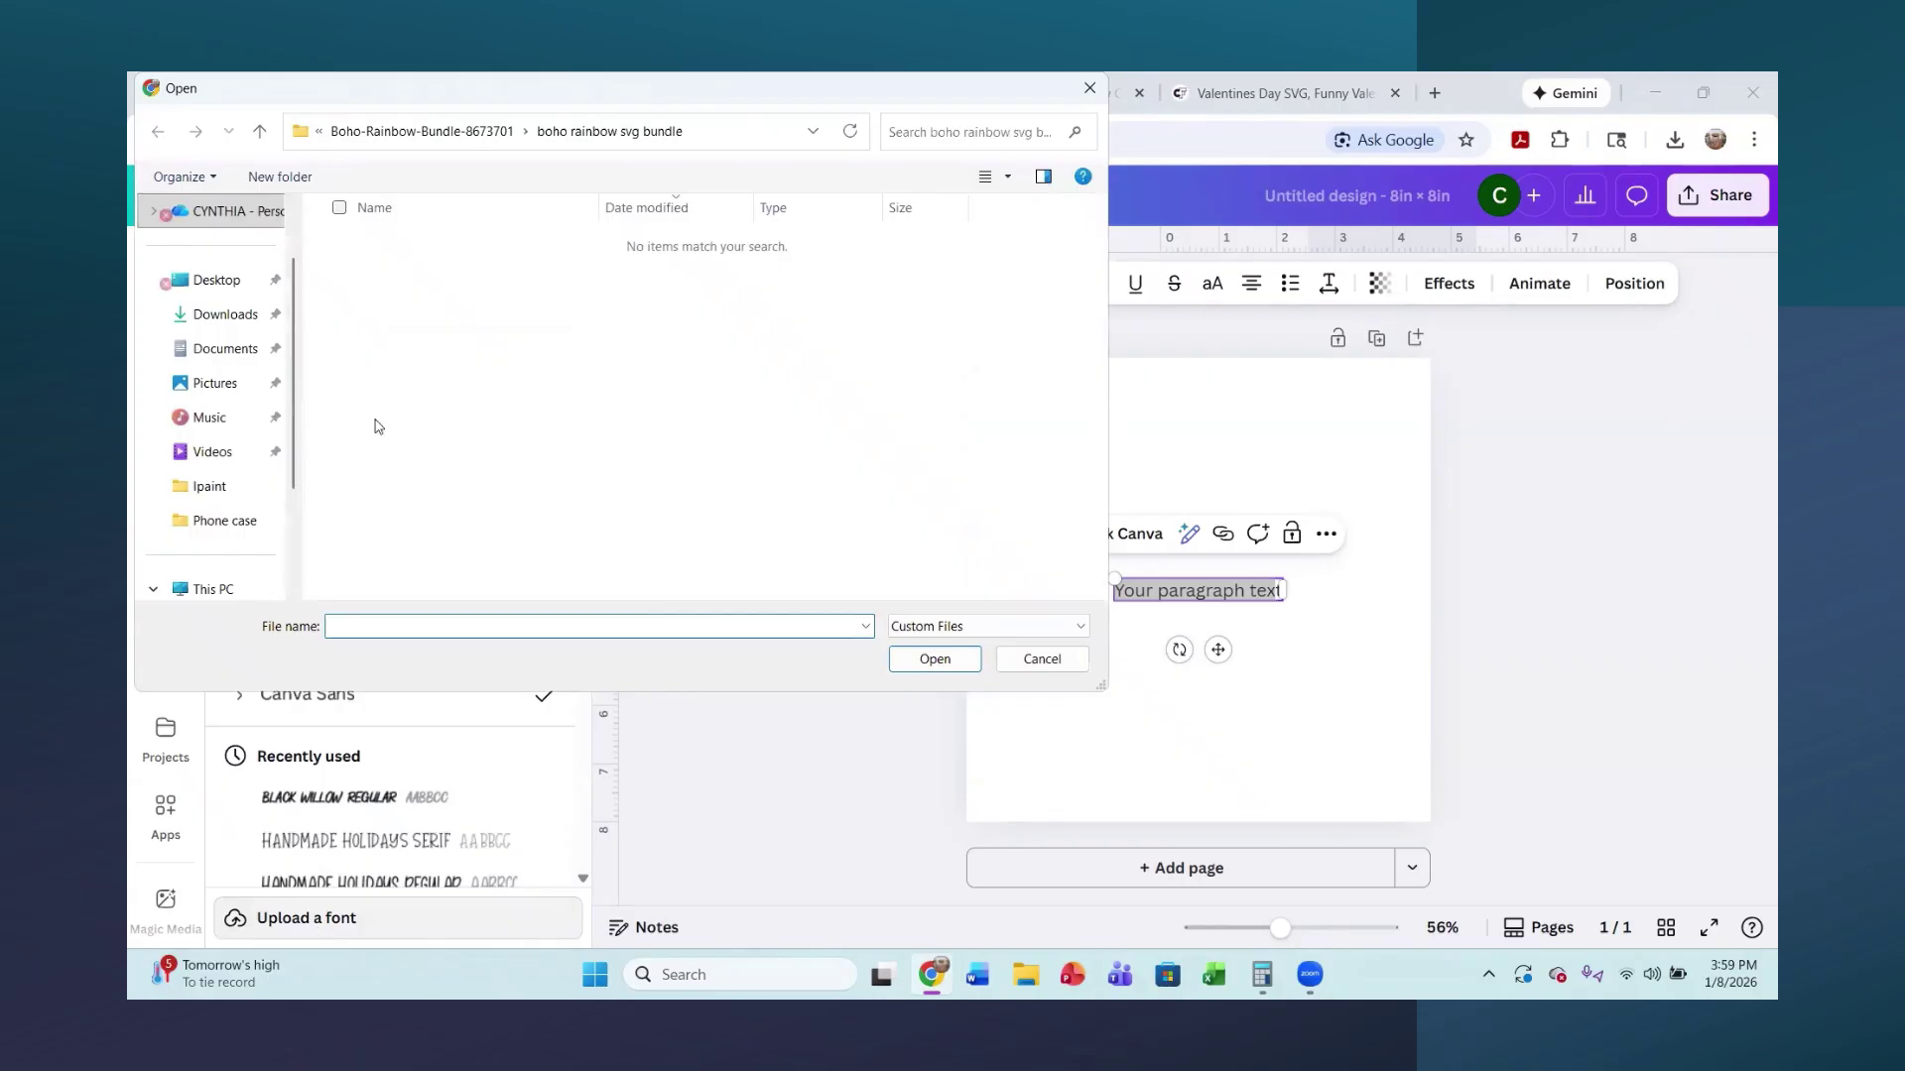
click(248, 327)
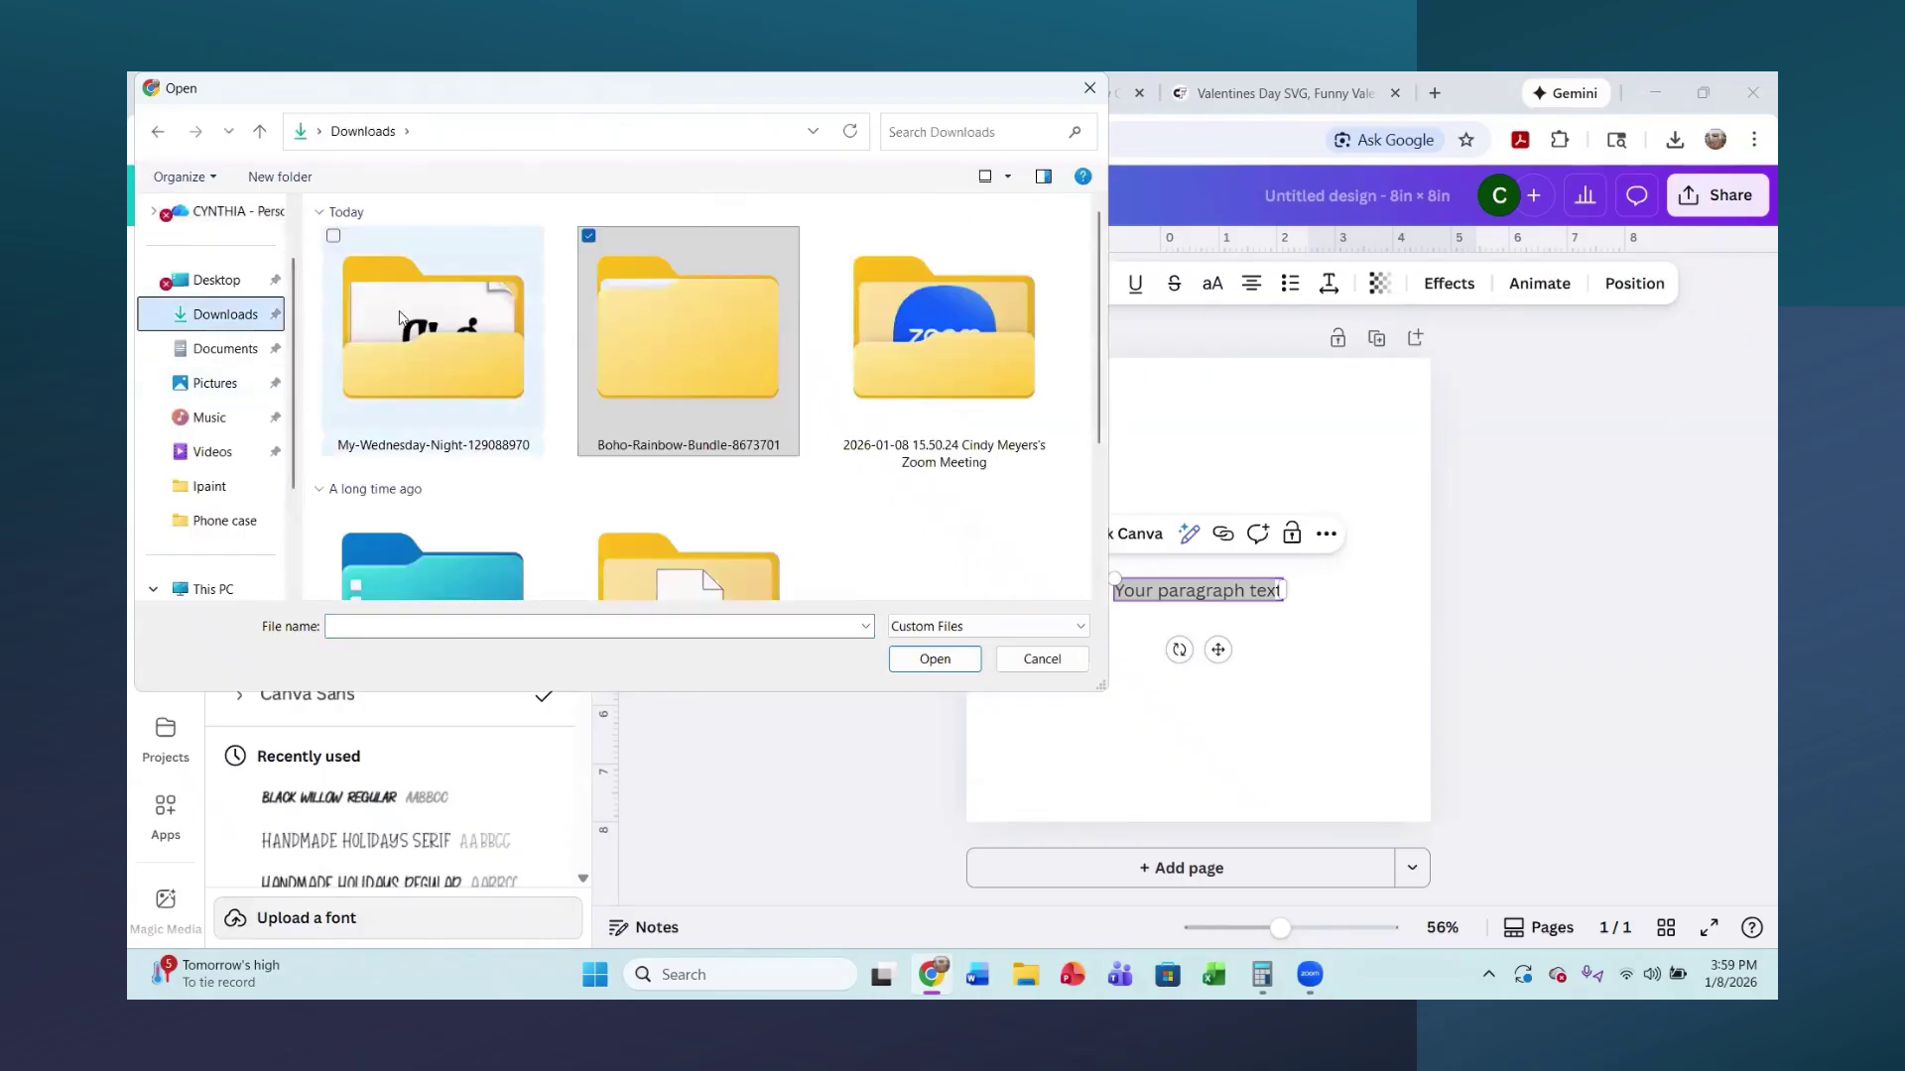
double_click(443, 382)
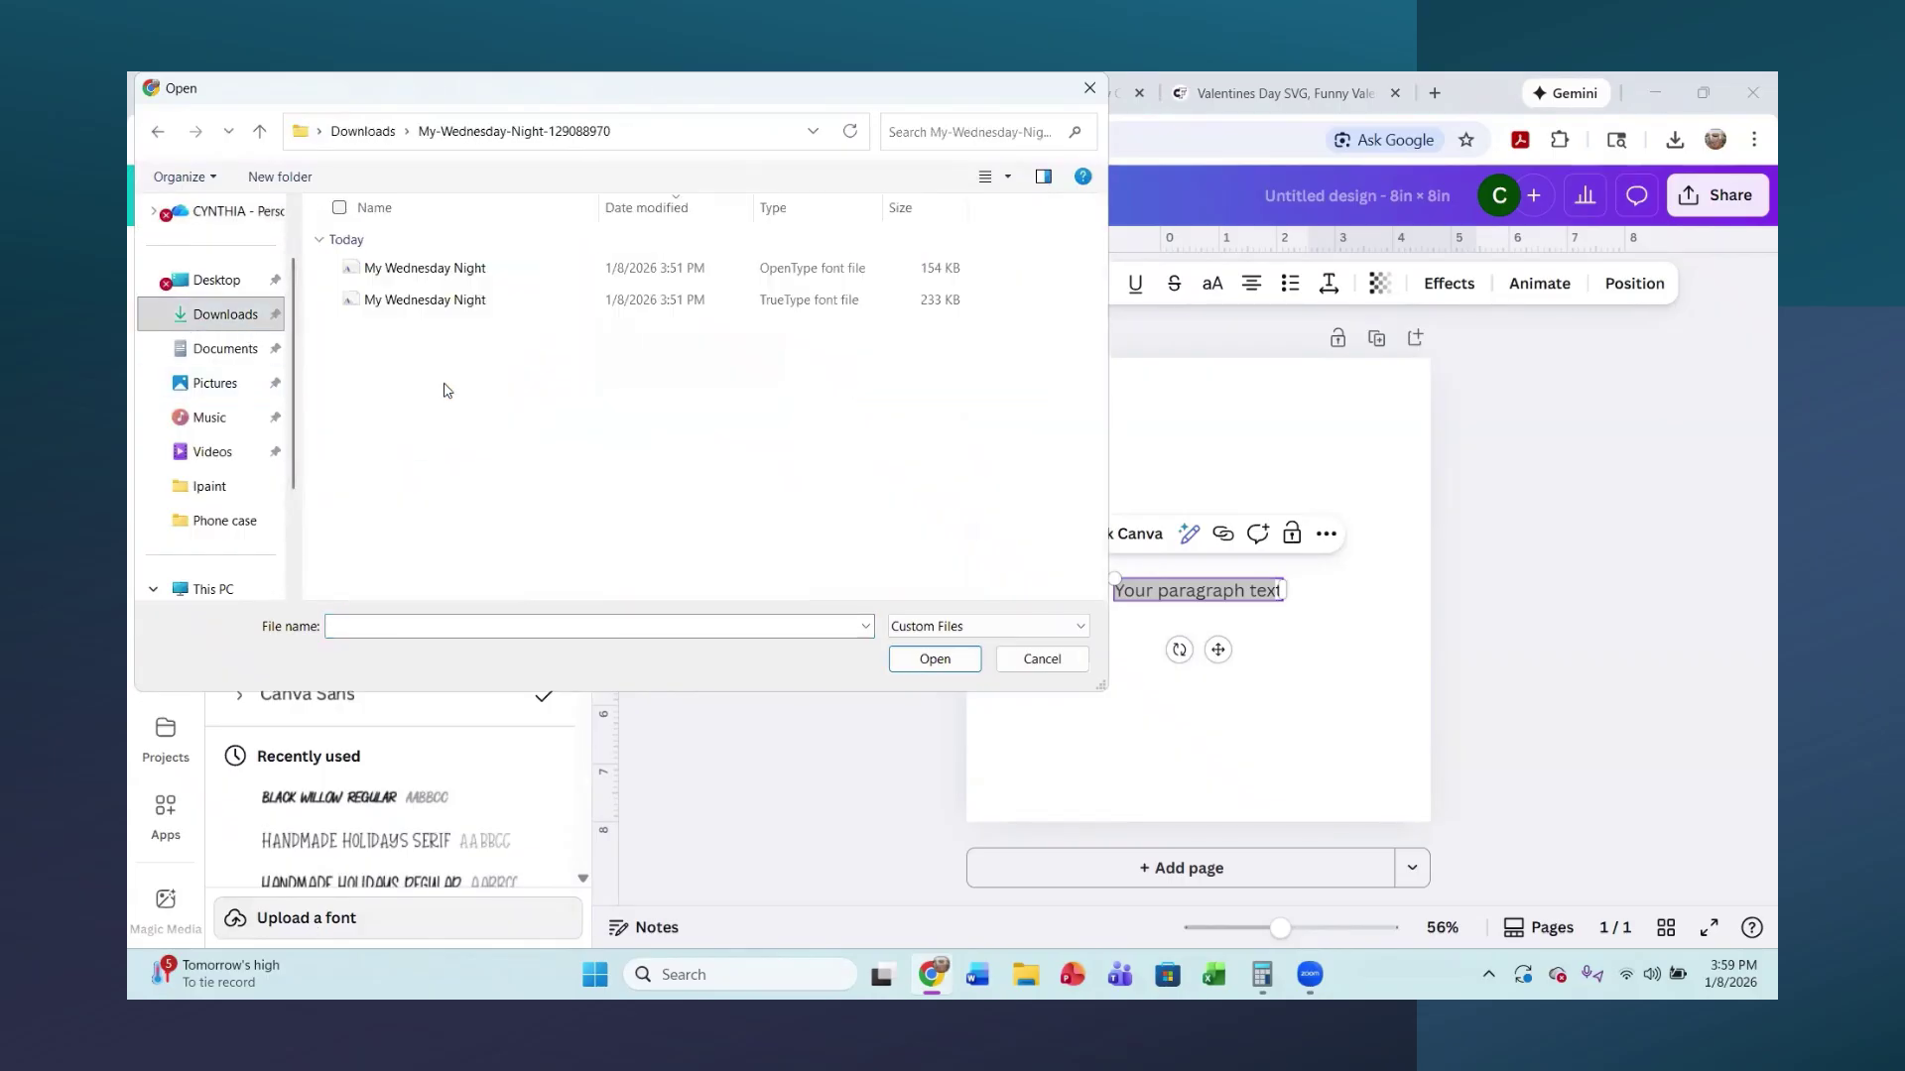
double_click(783, 268)
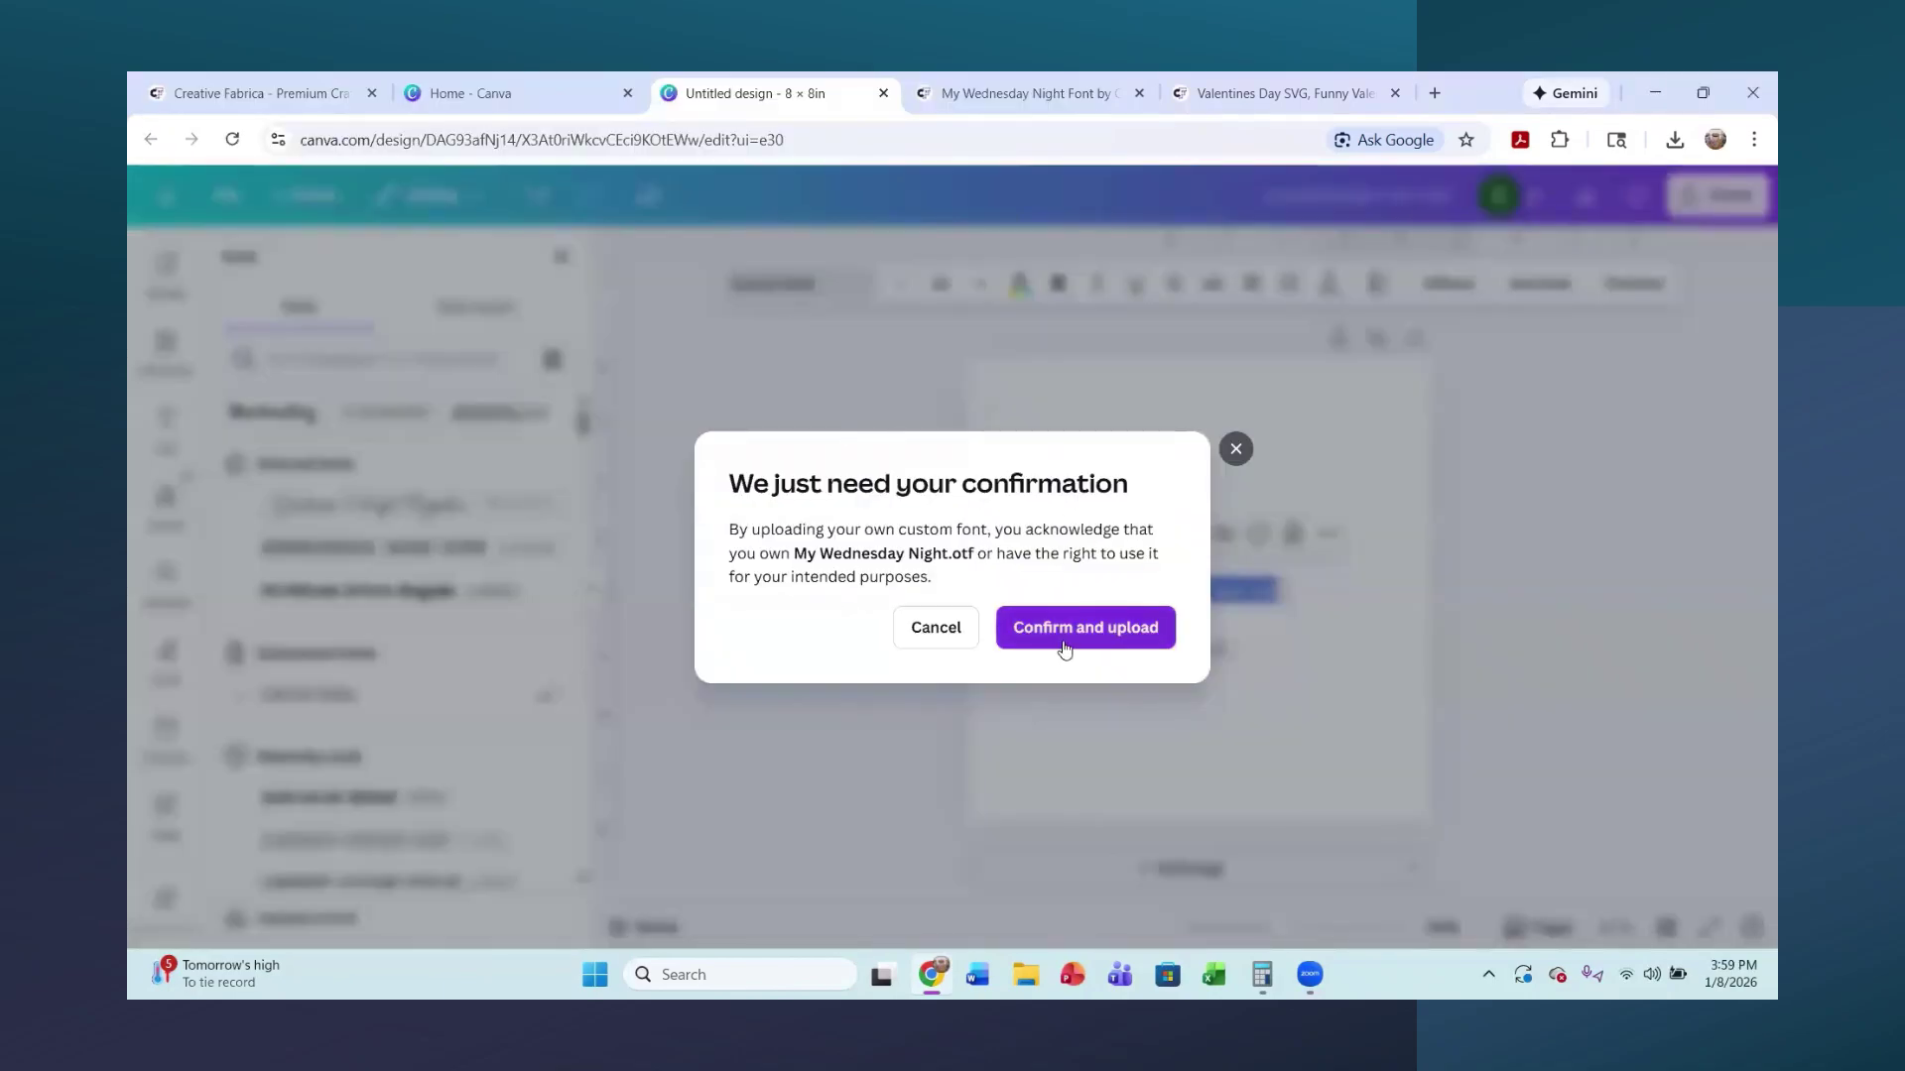
click(1064, 646)
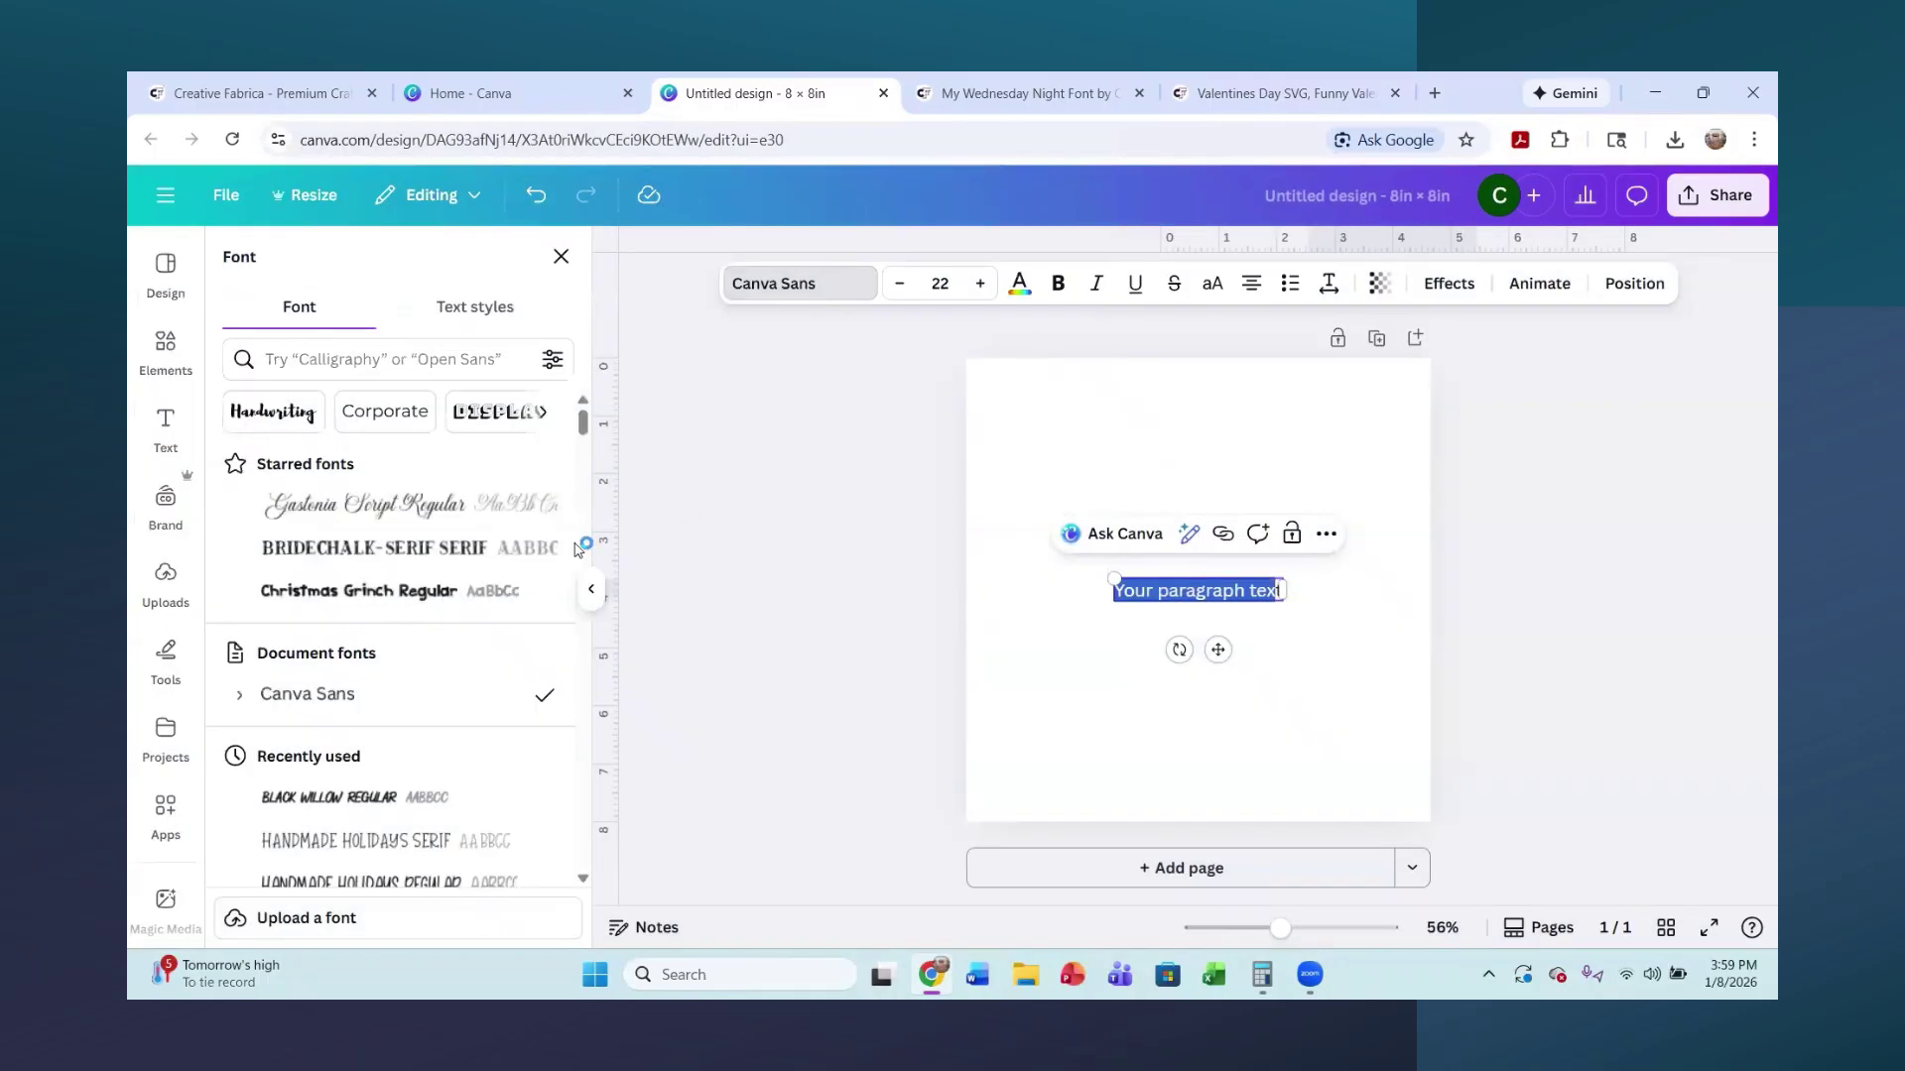
- Scroll the font list to find the uploaded My Wednesday Night Regular font
scroll(457, 573, down, 2)
scroll(457, 574, down, 5)
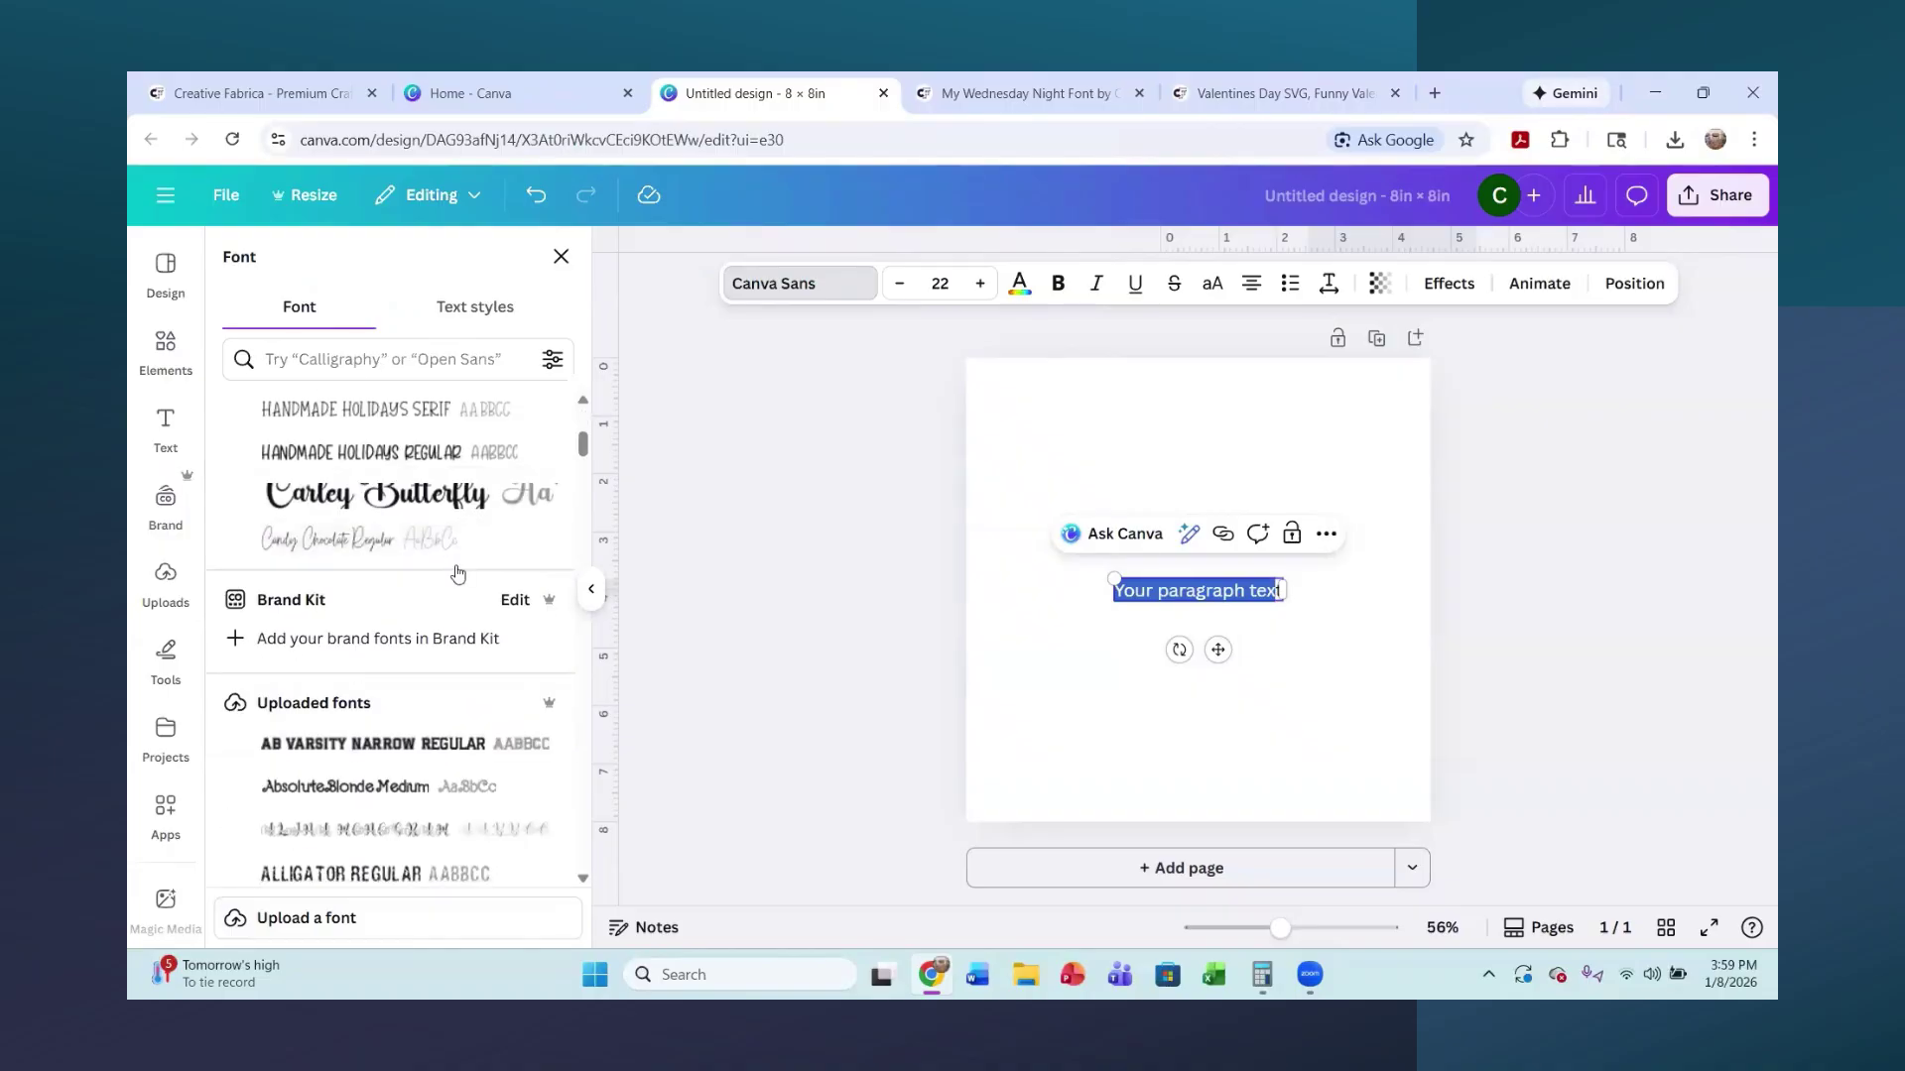
scroll(457, 568, up, 4)
scroll(458, 567, down, 10)
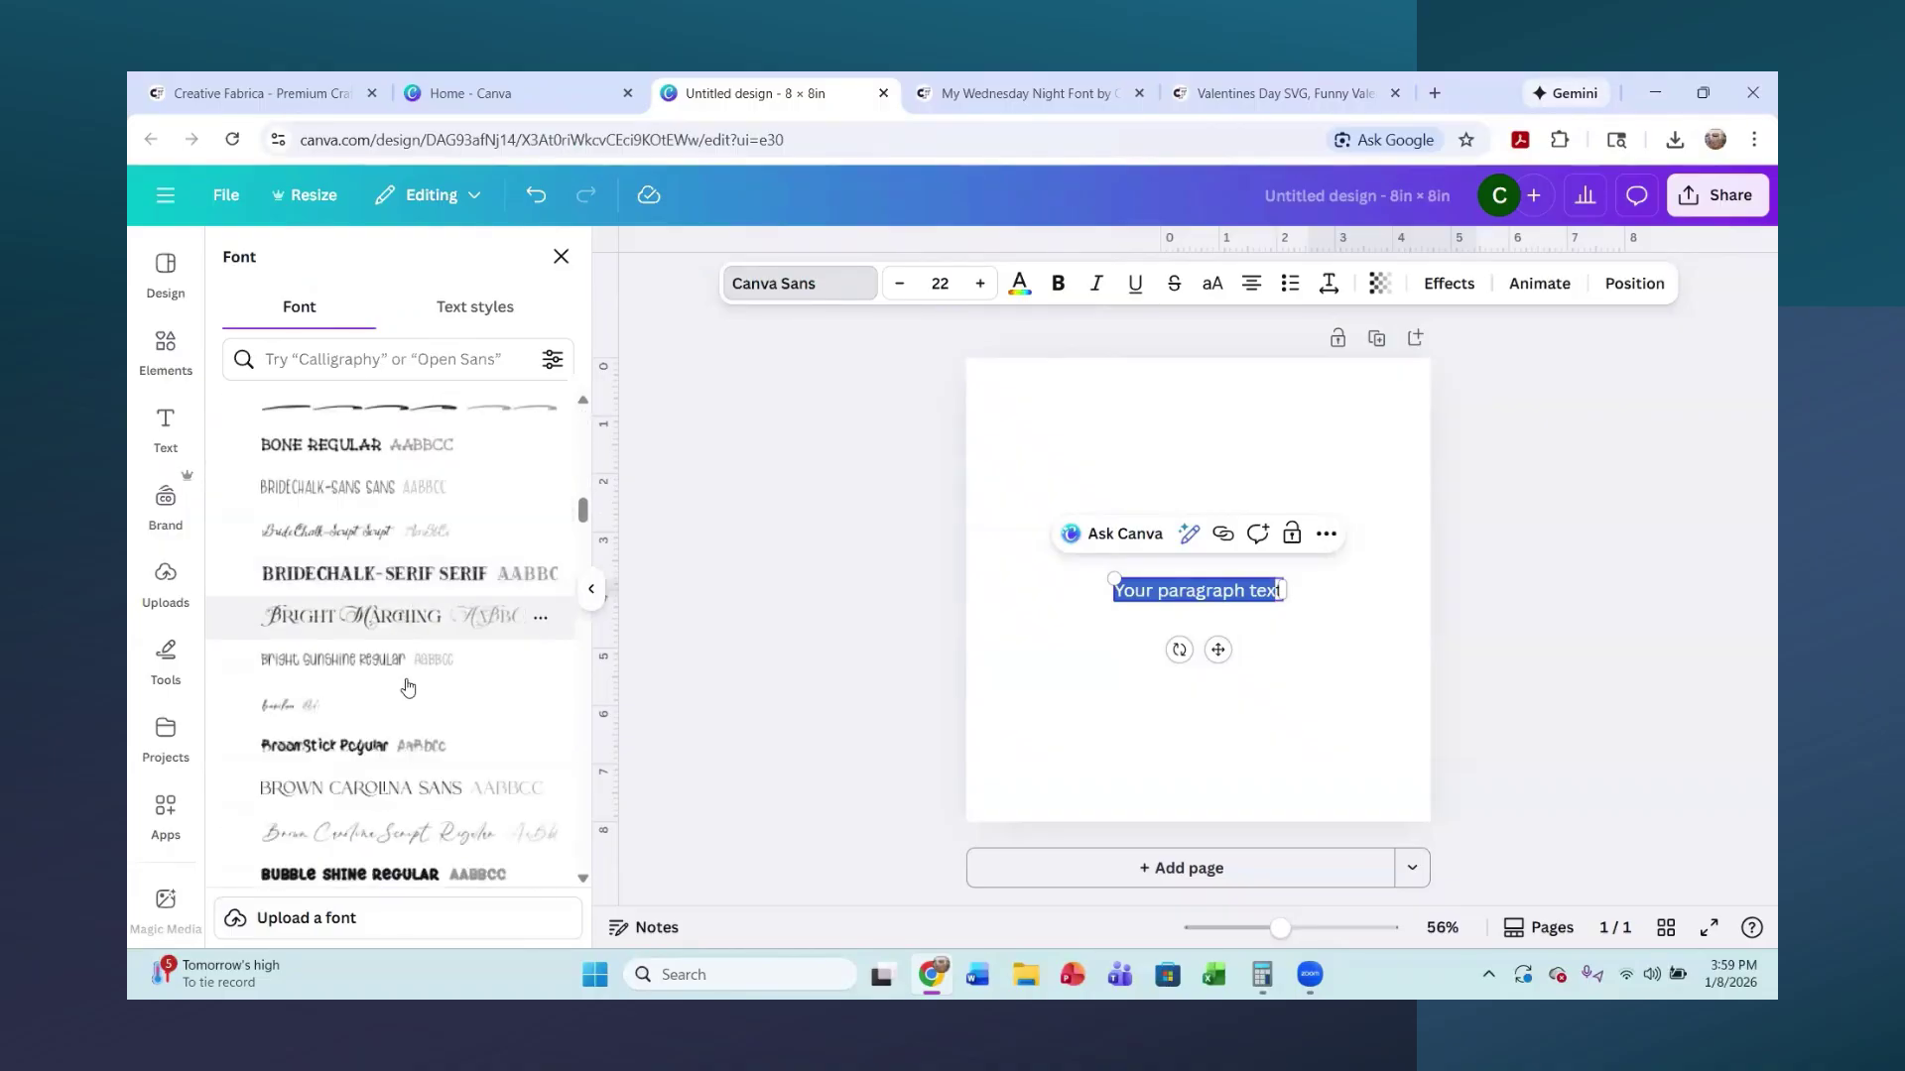
scroll(407, 674, down, 15)
scroll(407, 674, down, 8)
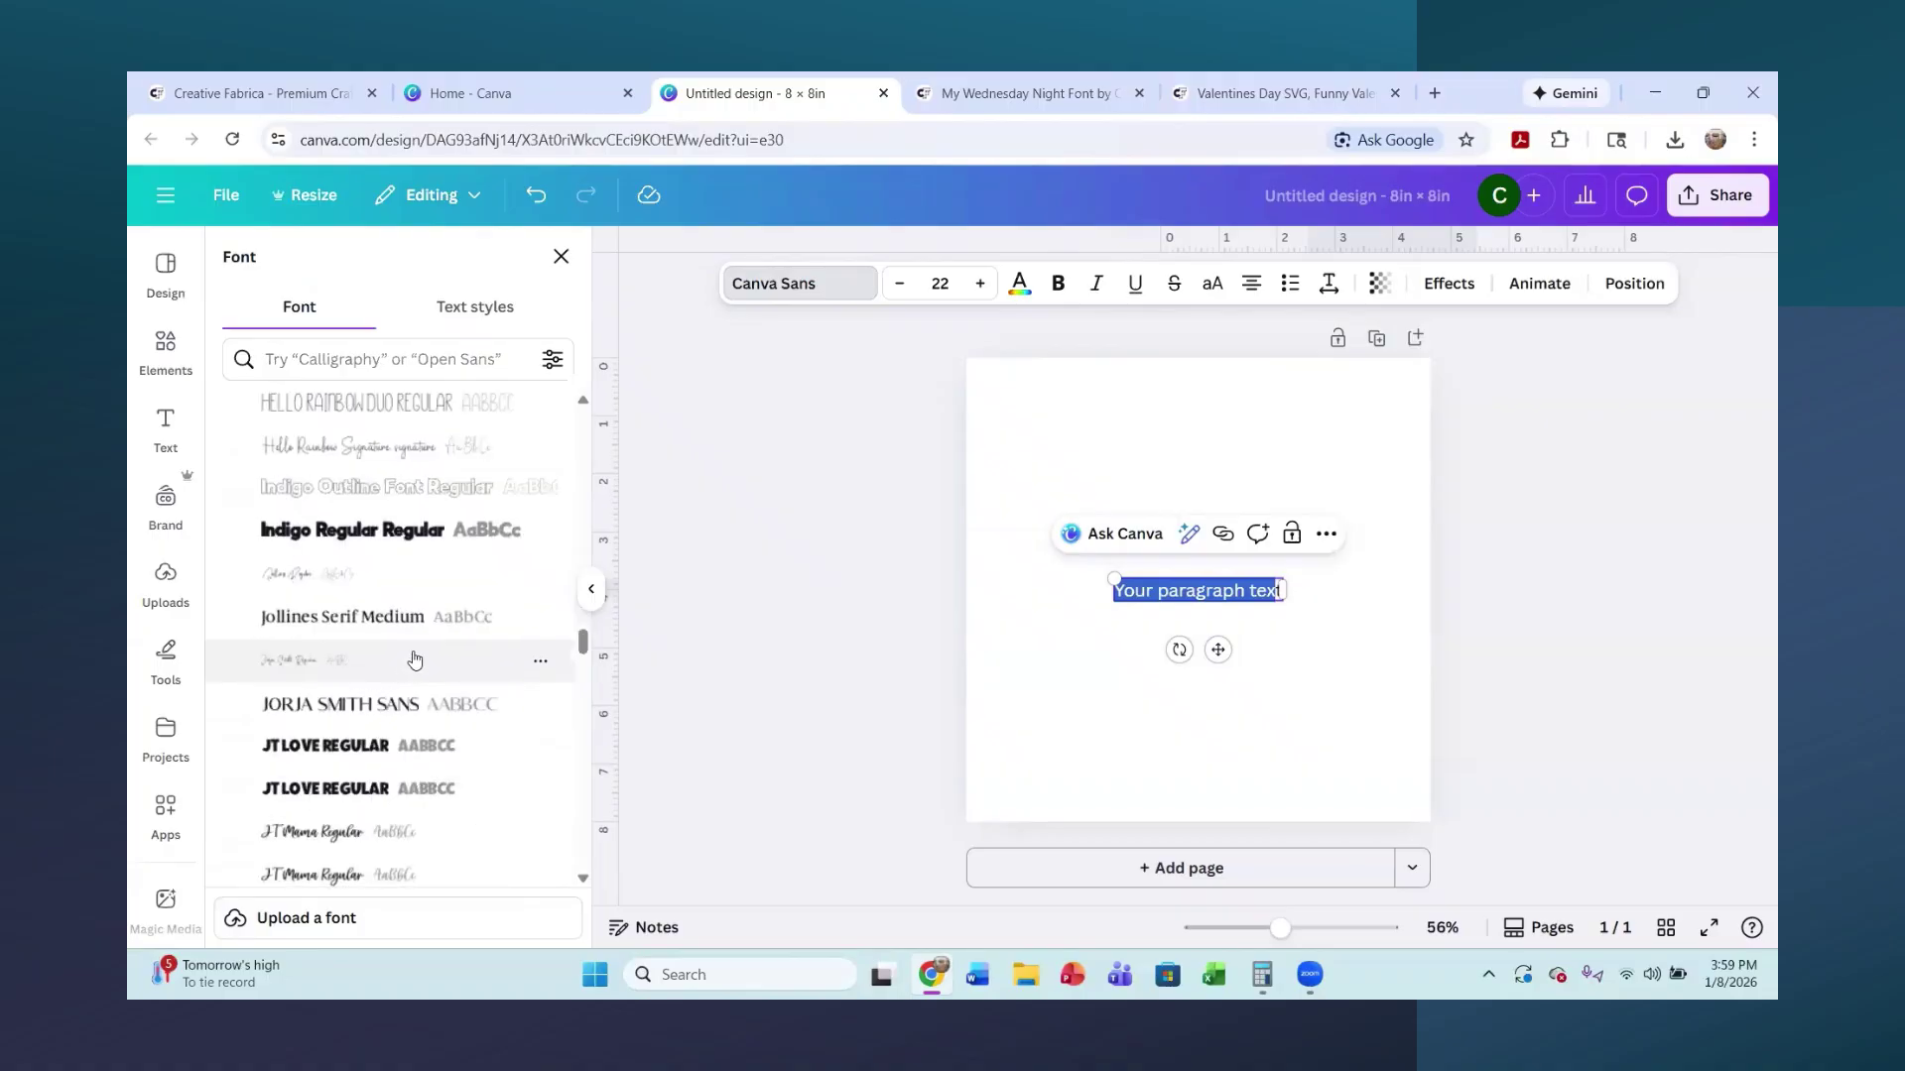
scroll(414, 661, down, 8)
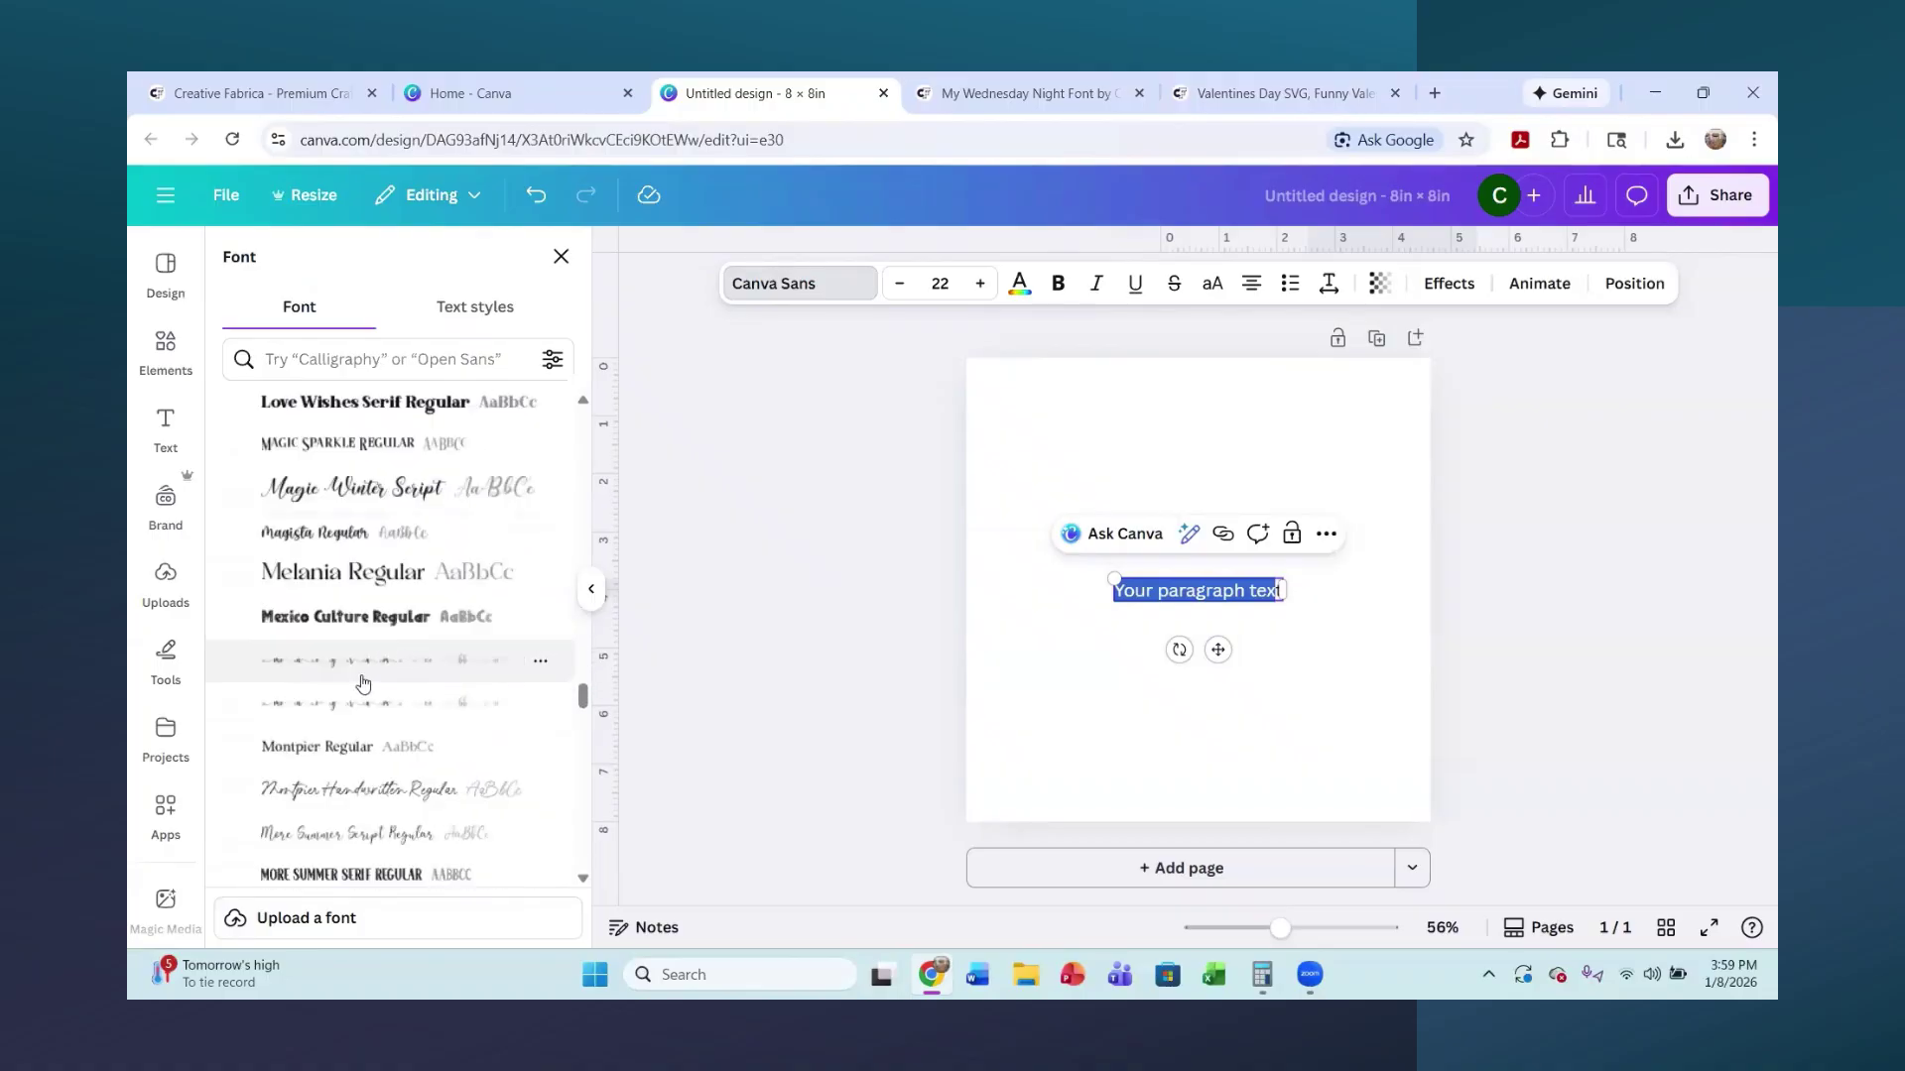
scroll(363, 682, down, 2)
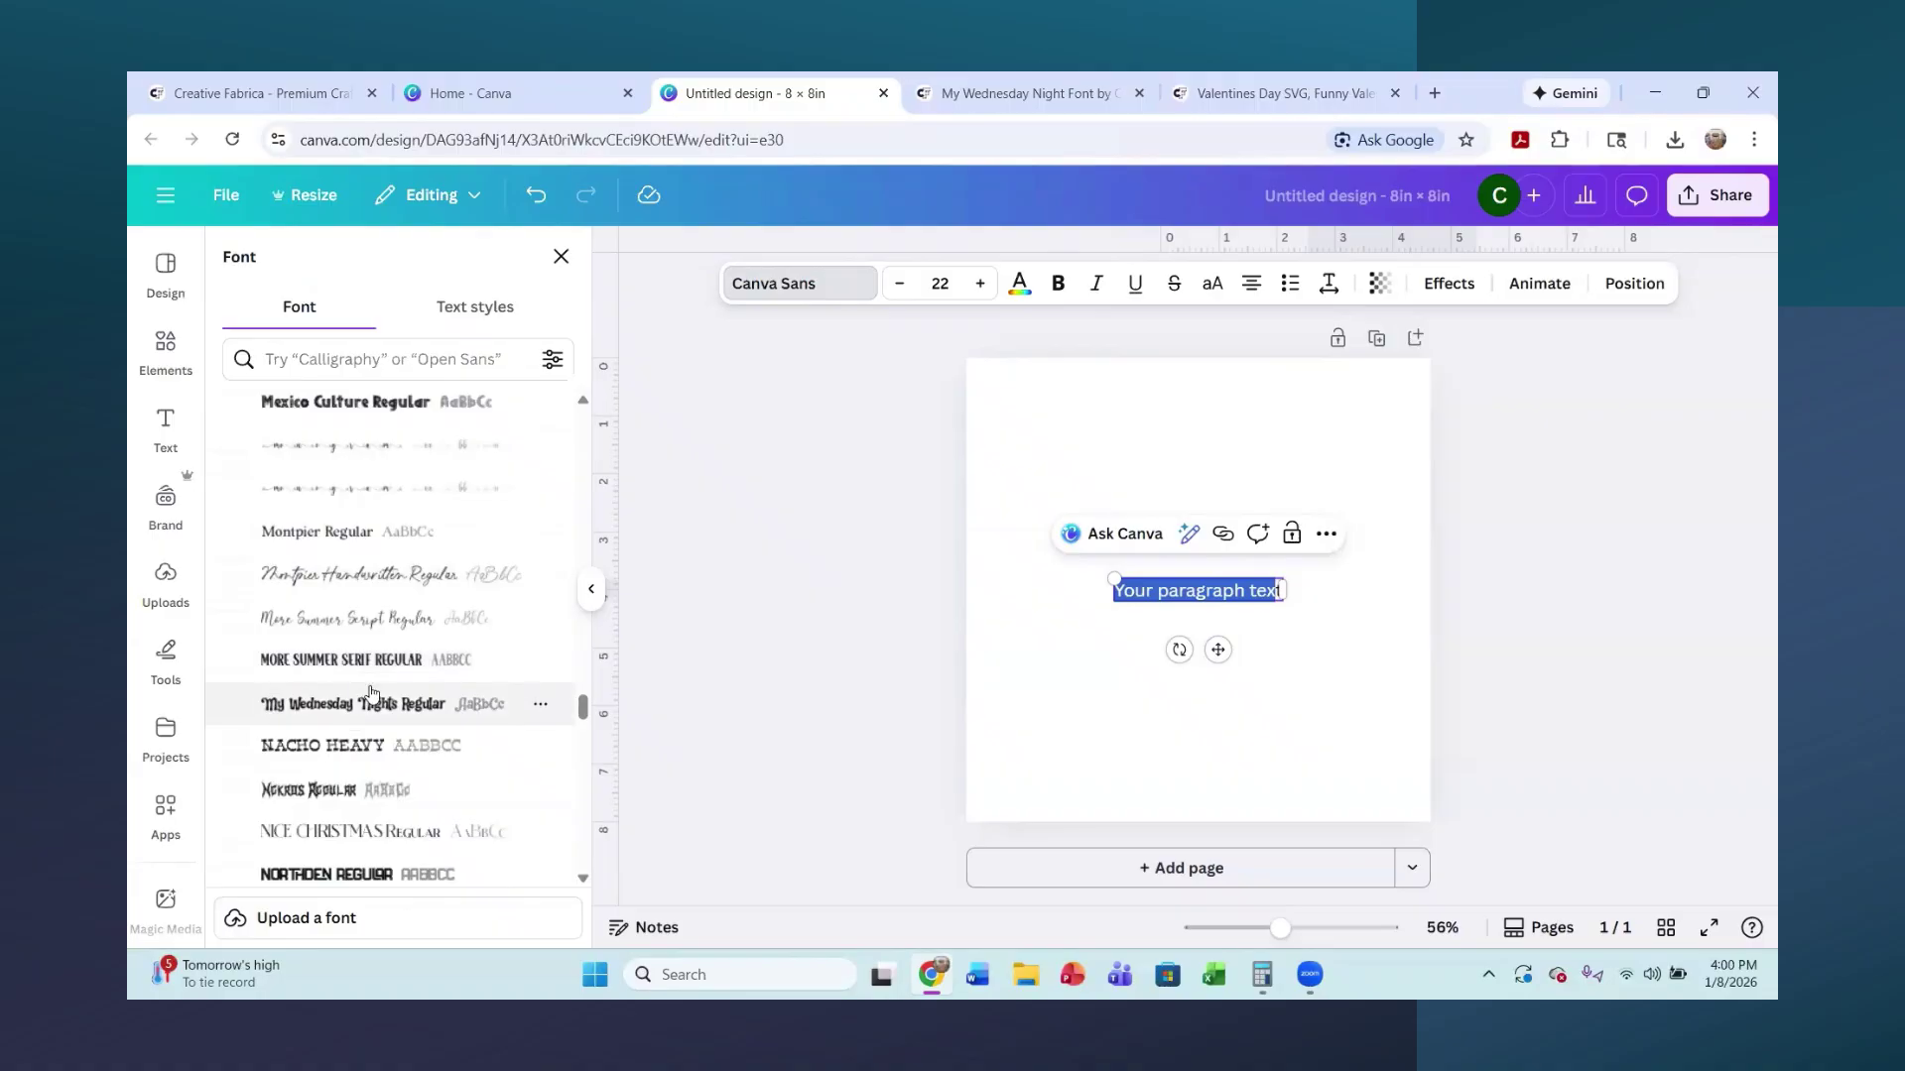
- Apply the My Wednesday Nights Regular font, enlarge it to 73.3, and type 'My Wednesday Night'
click(365, 705)
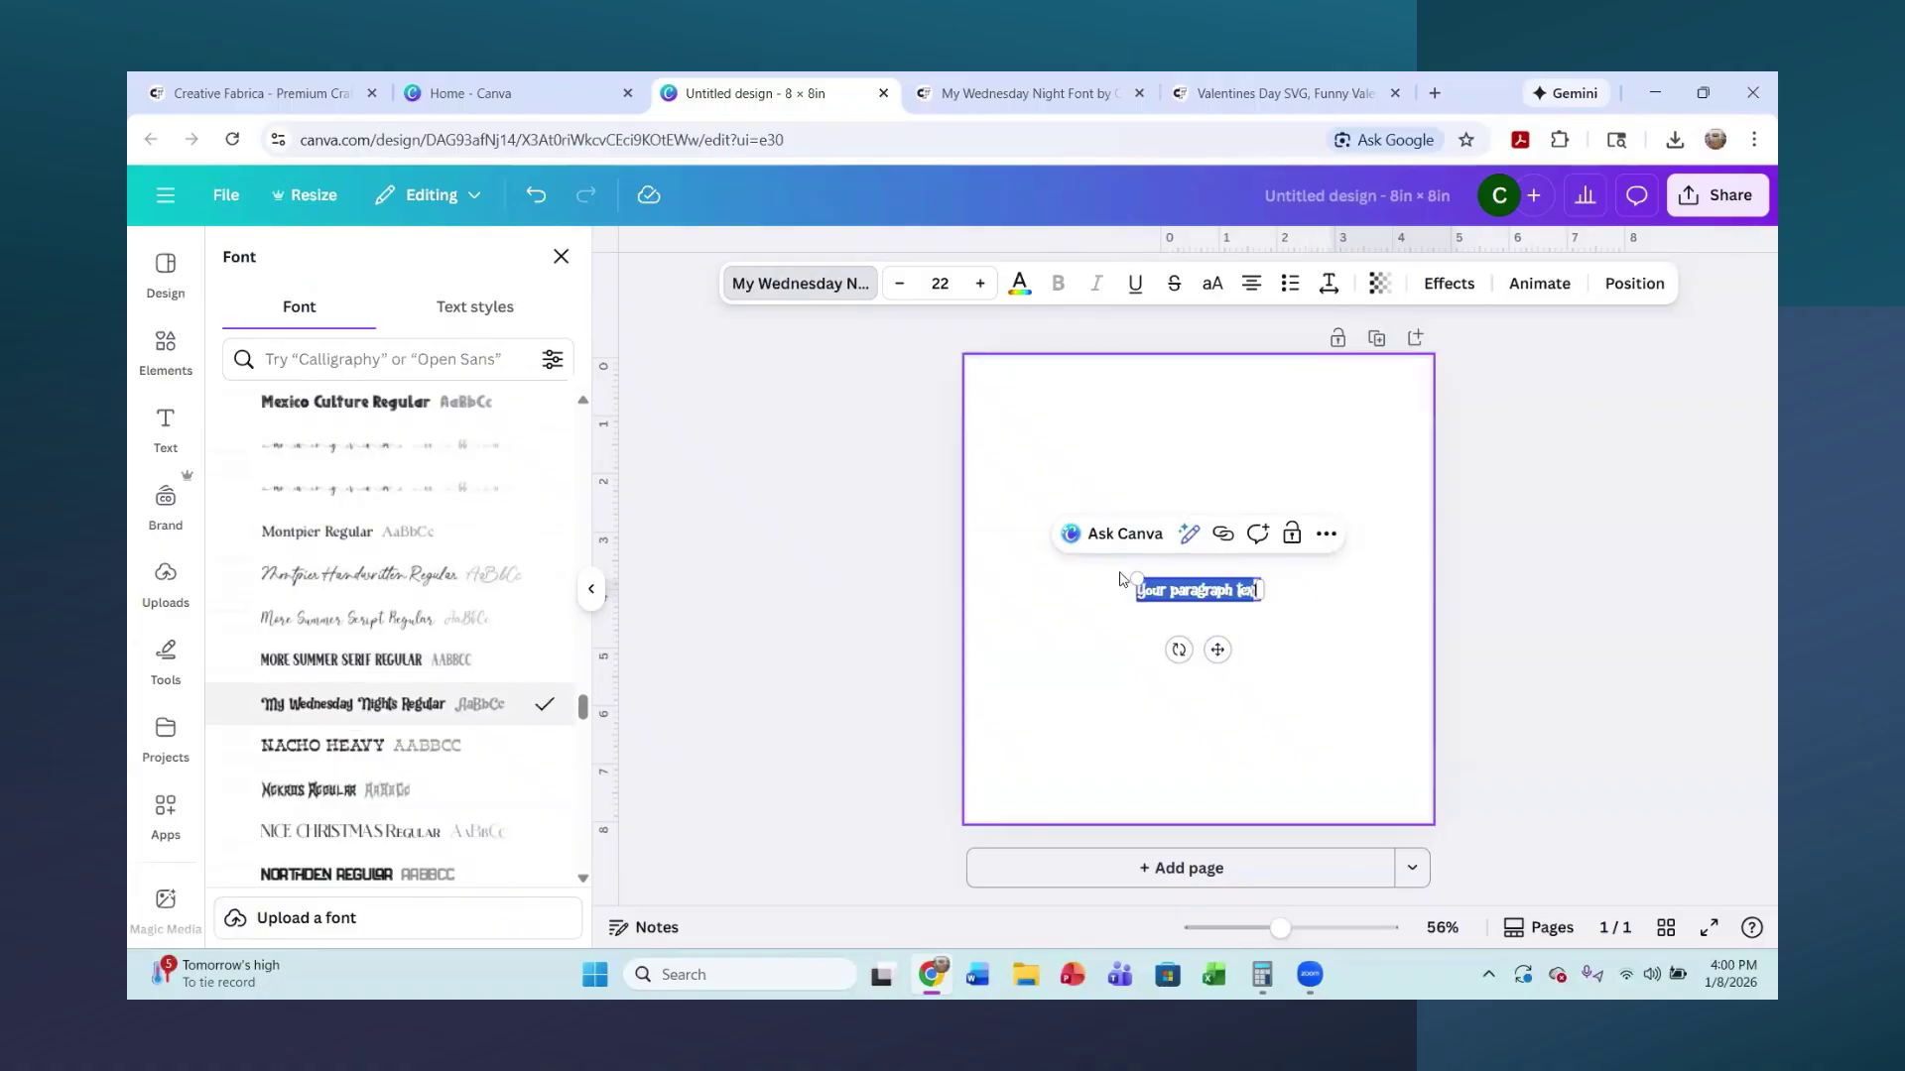
drag(1017, 487, 970, 449)
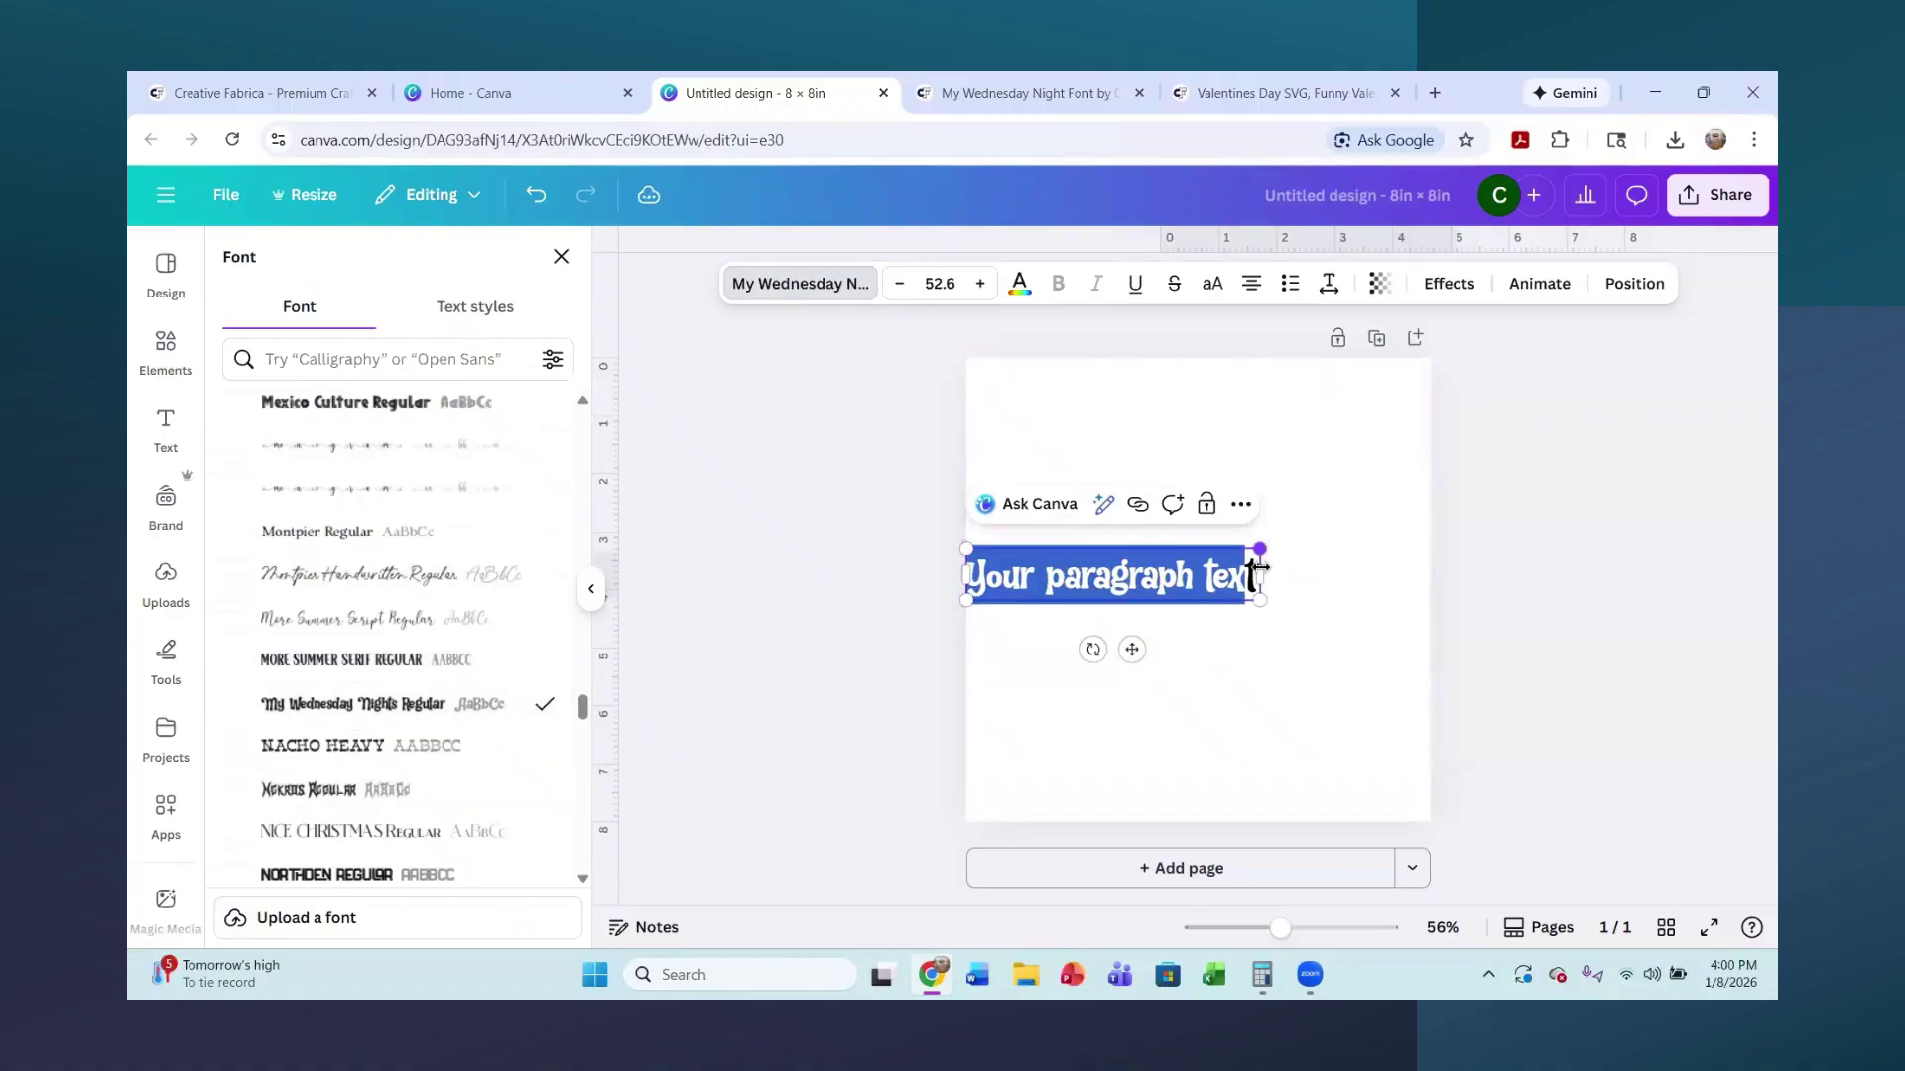
drag(1258, 599, 1375, 621)
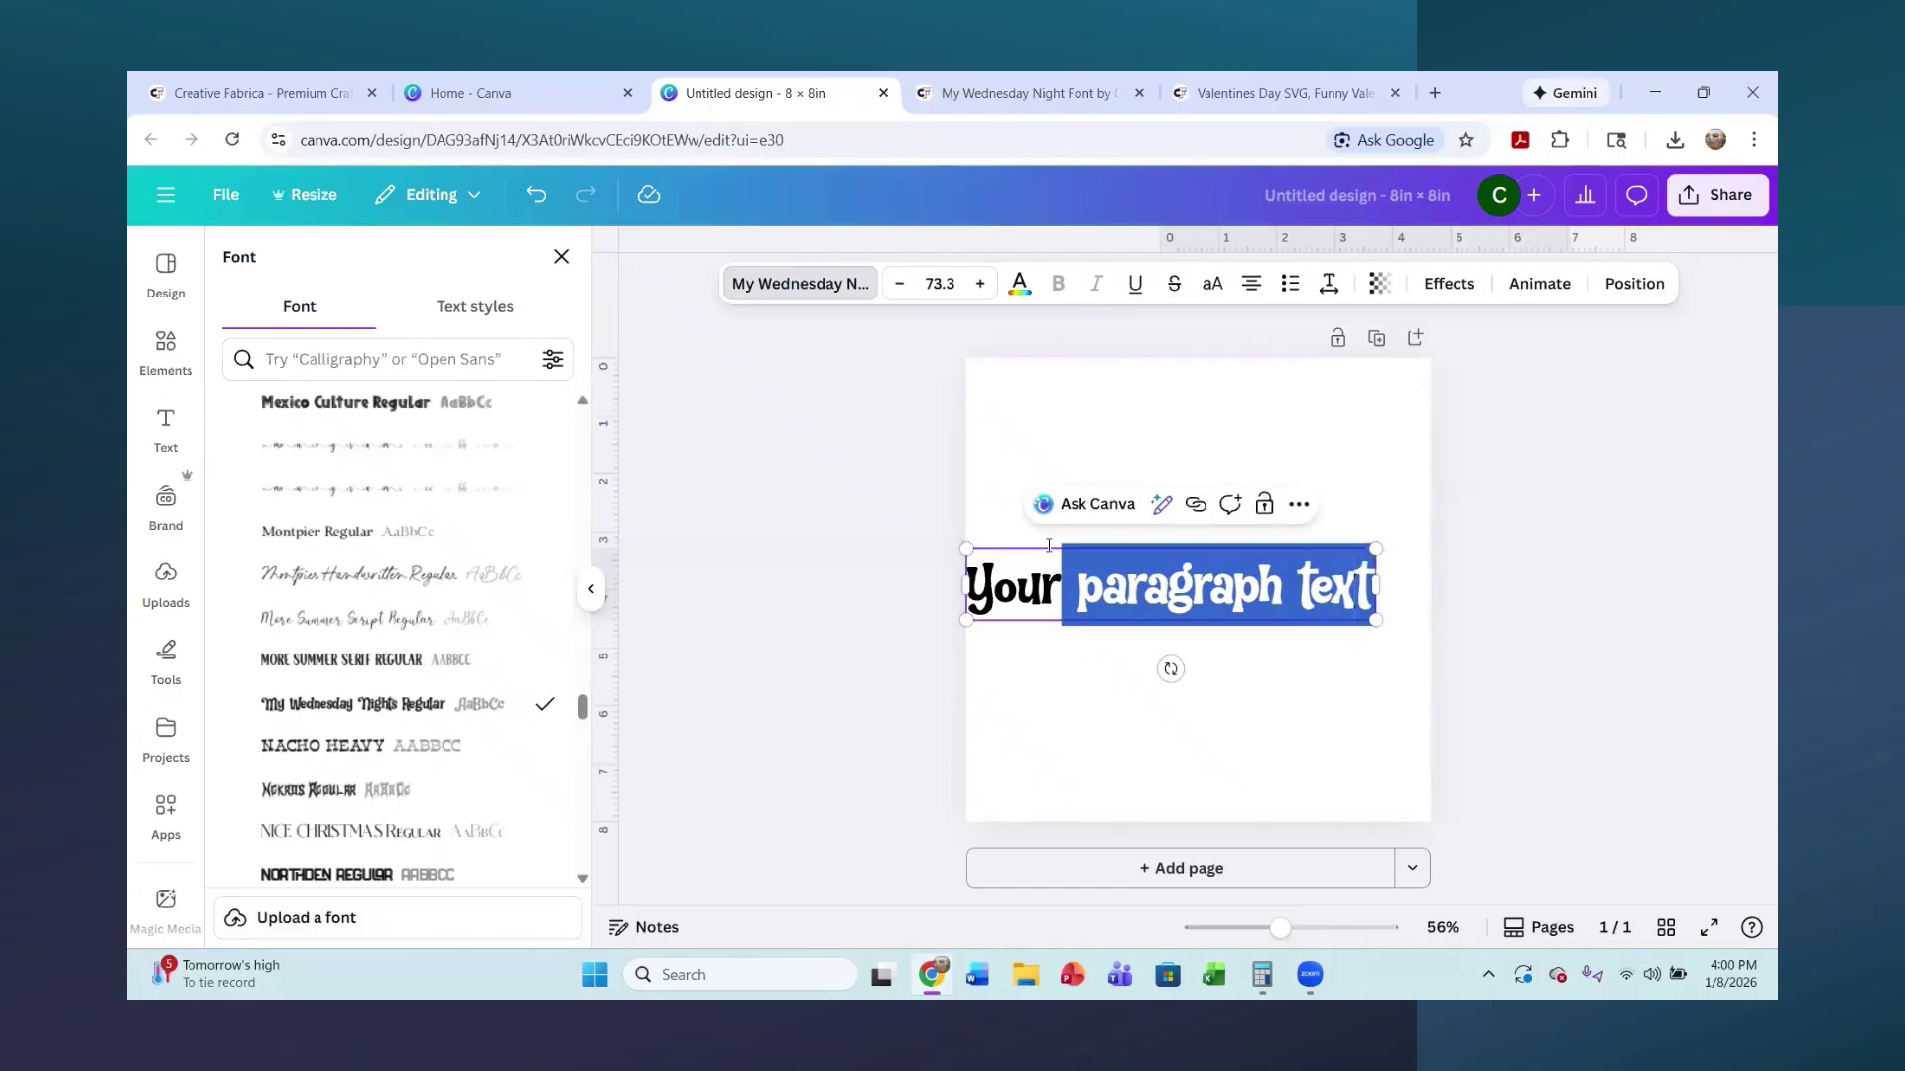
text(My)
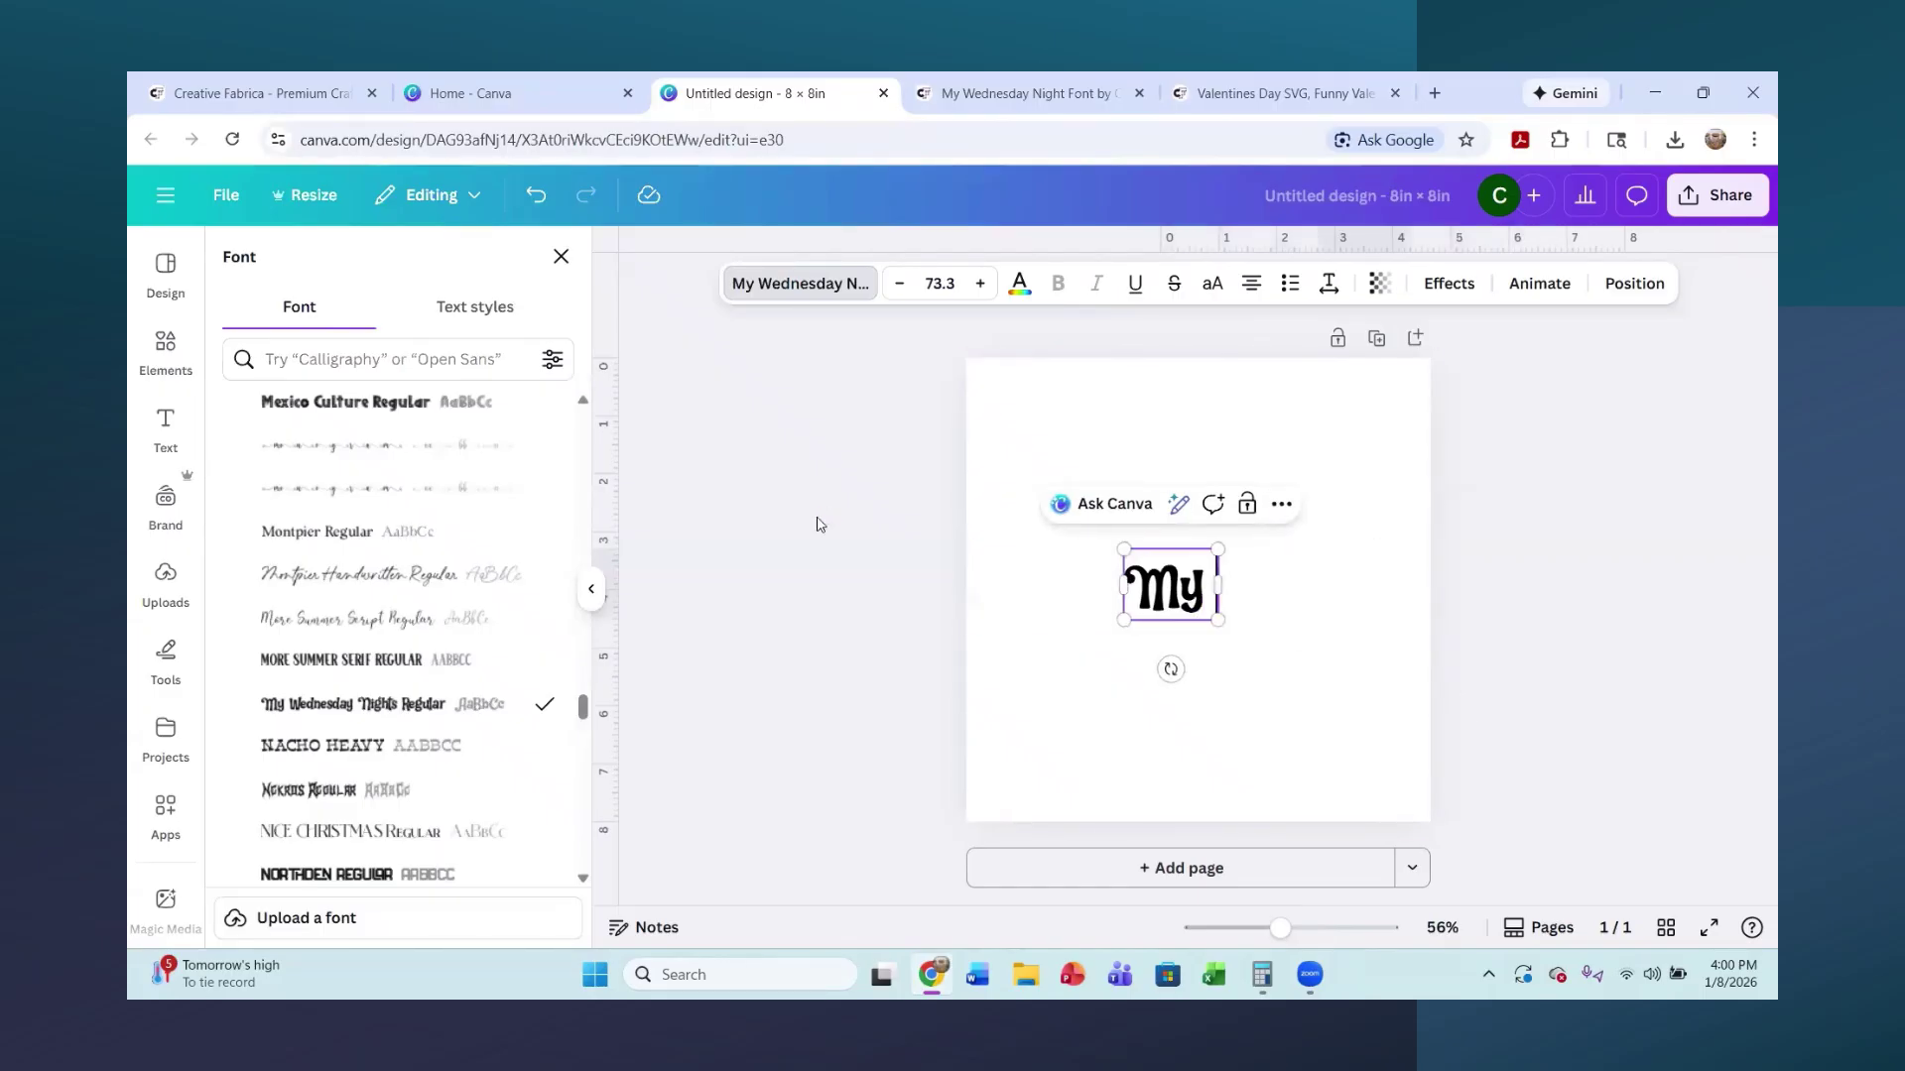
text( Wednesda)
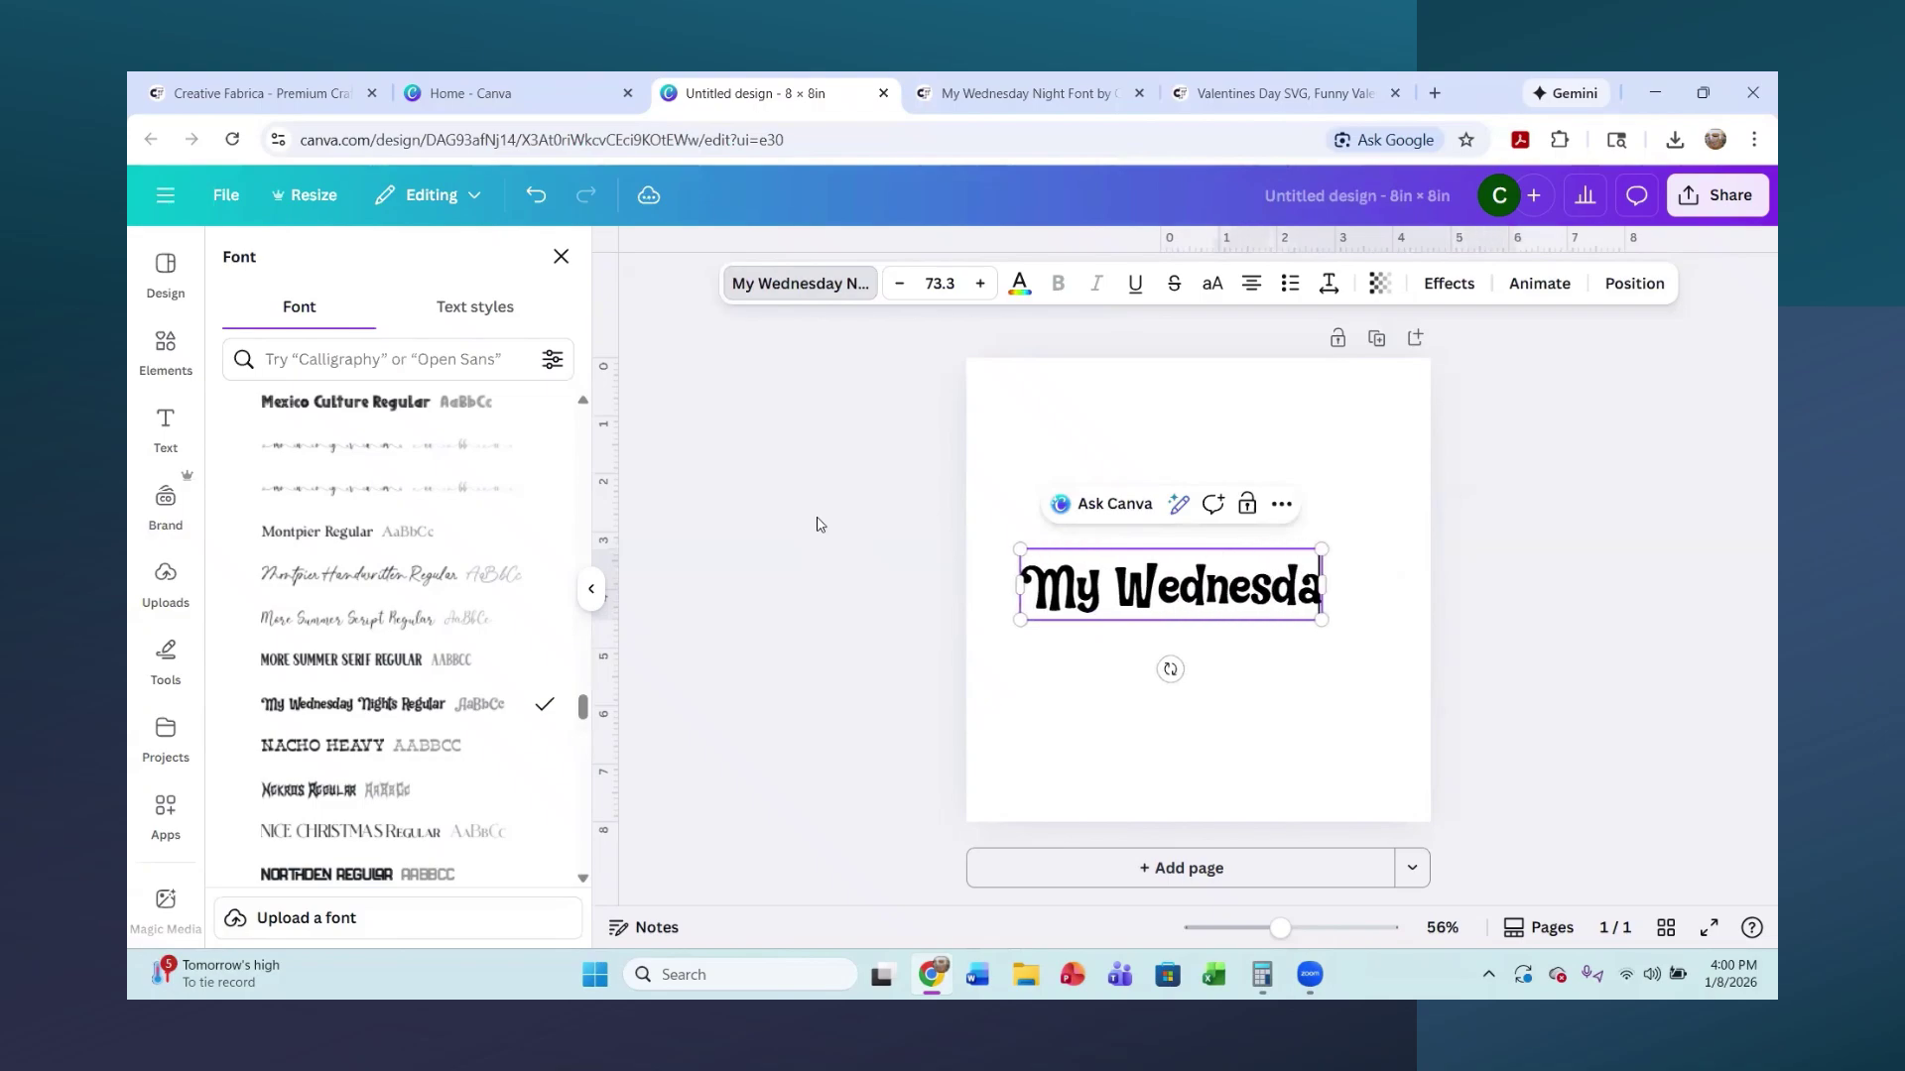
text(y Night)
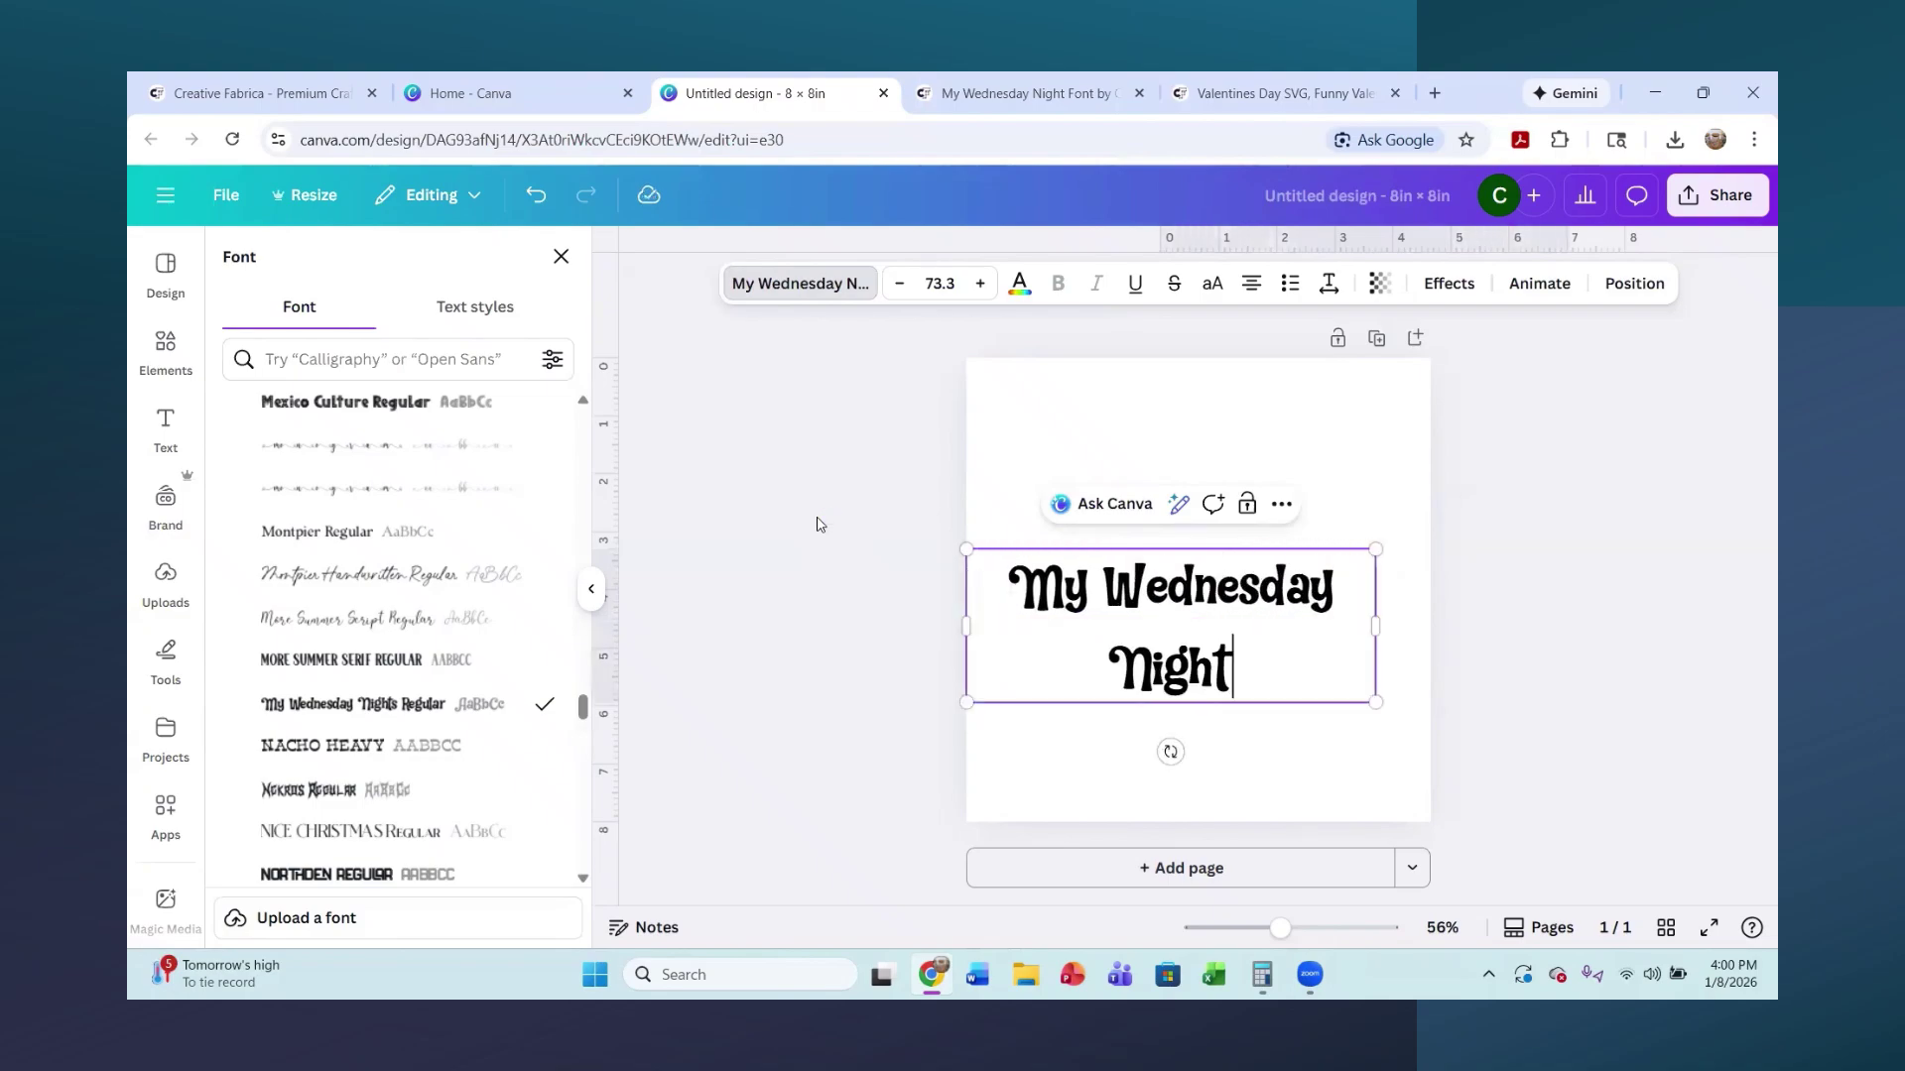
- Move the 'My Wednesday Night' text box to the top of the page
click(1182, 667)
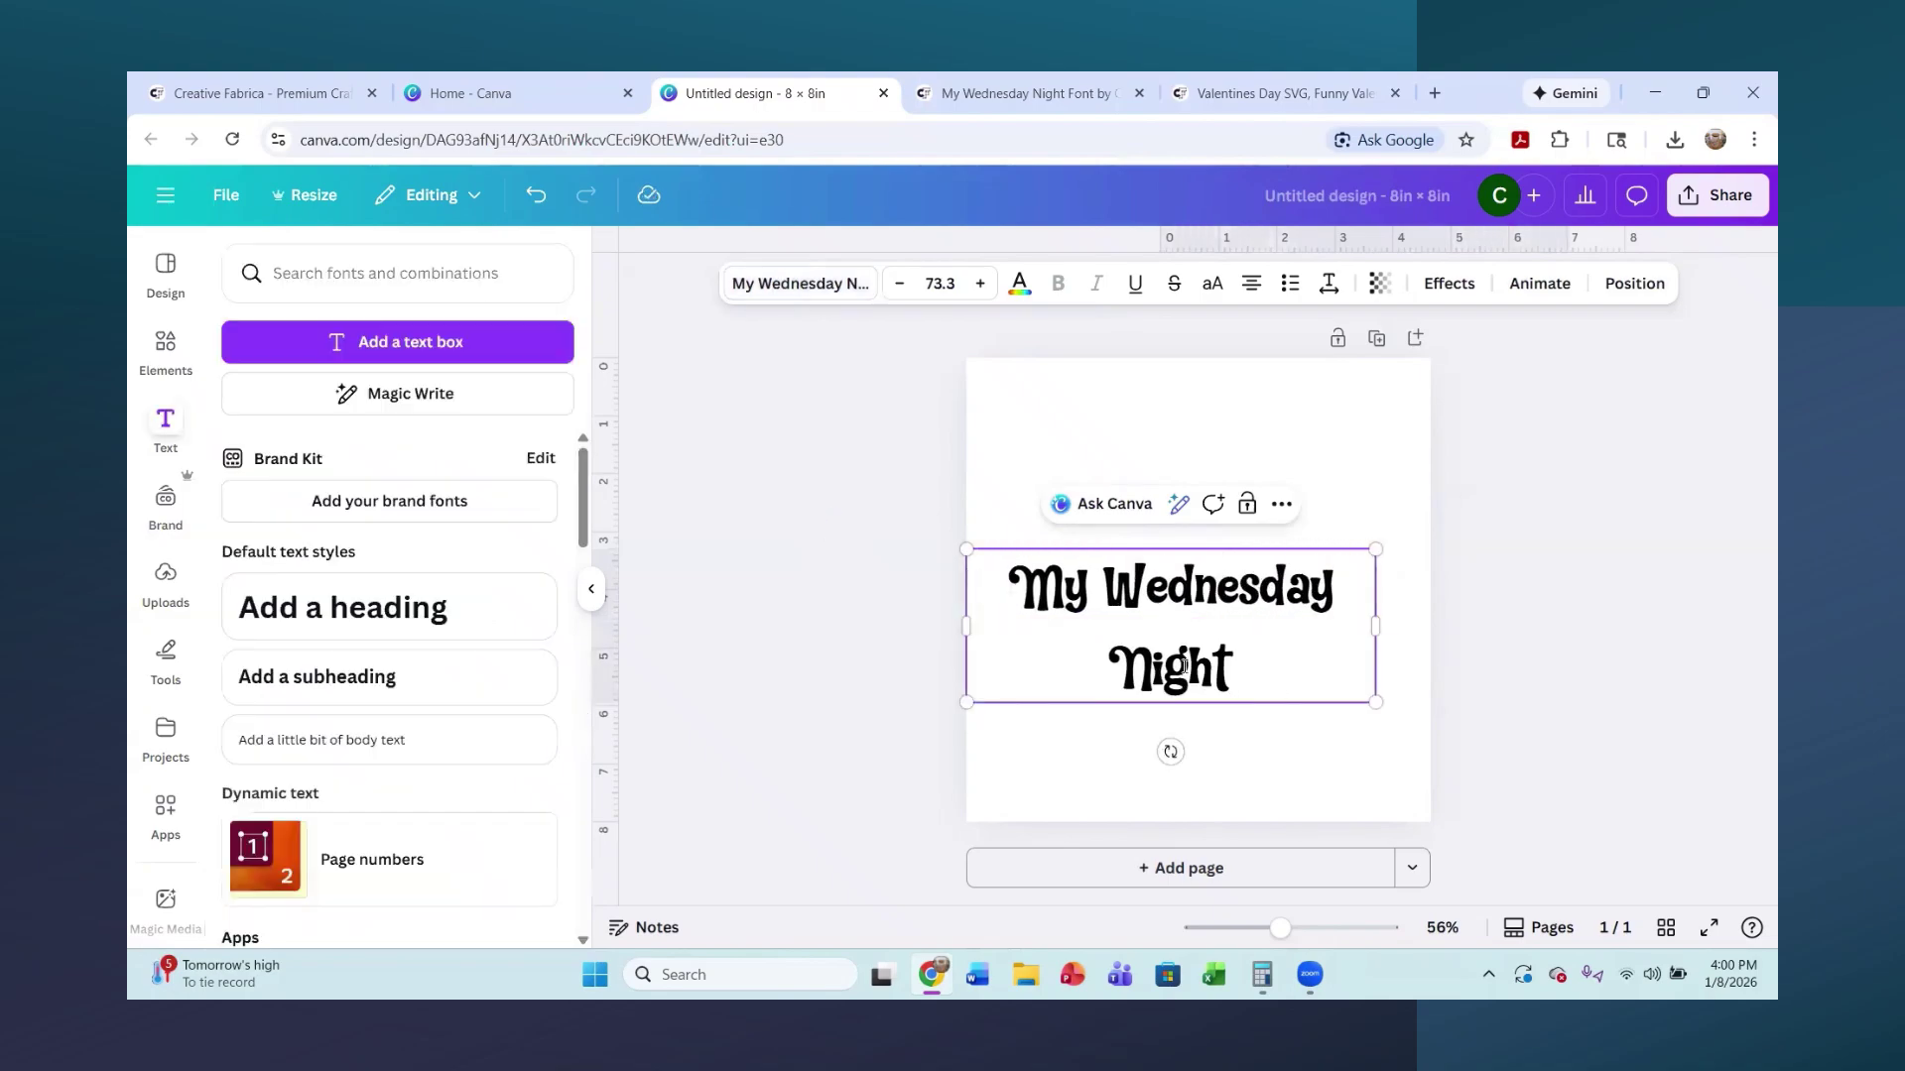
click(1544, 656)
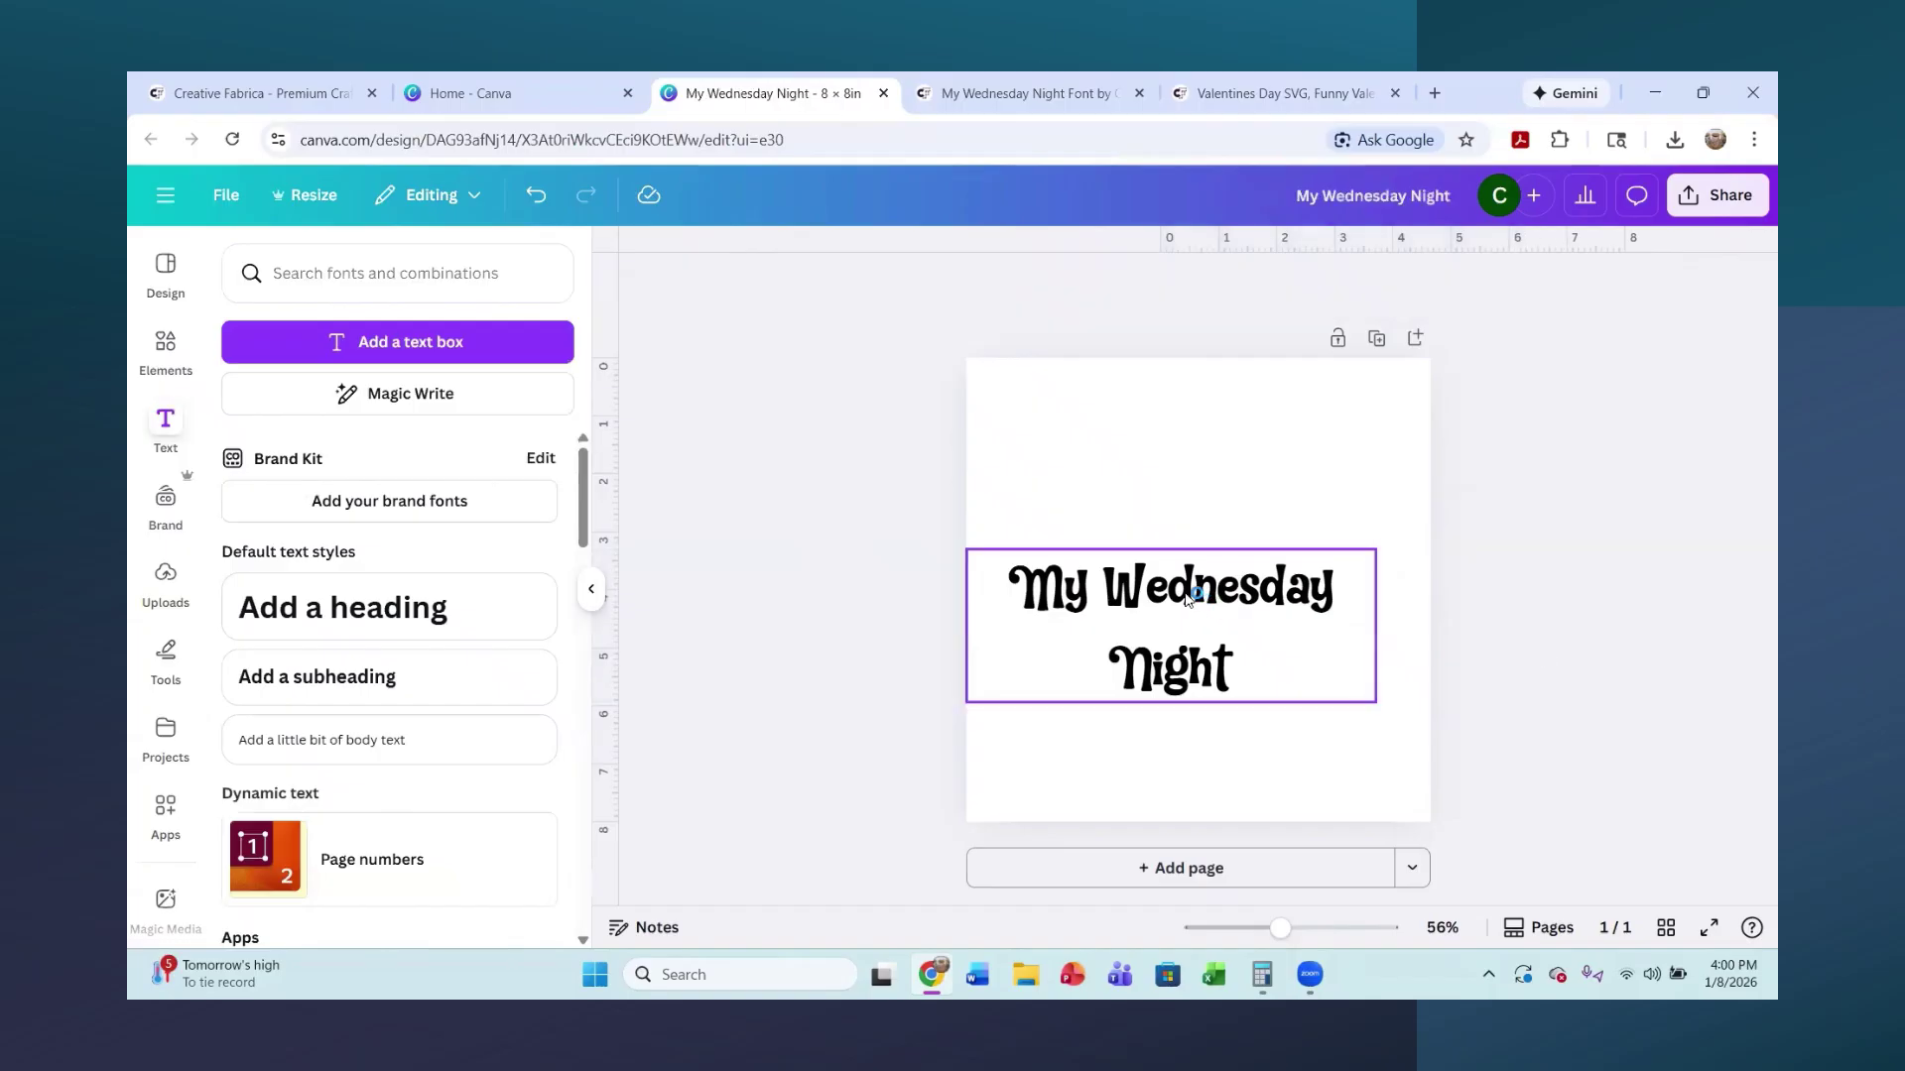
drag(1187, 596, 1214, 414)
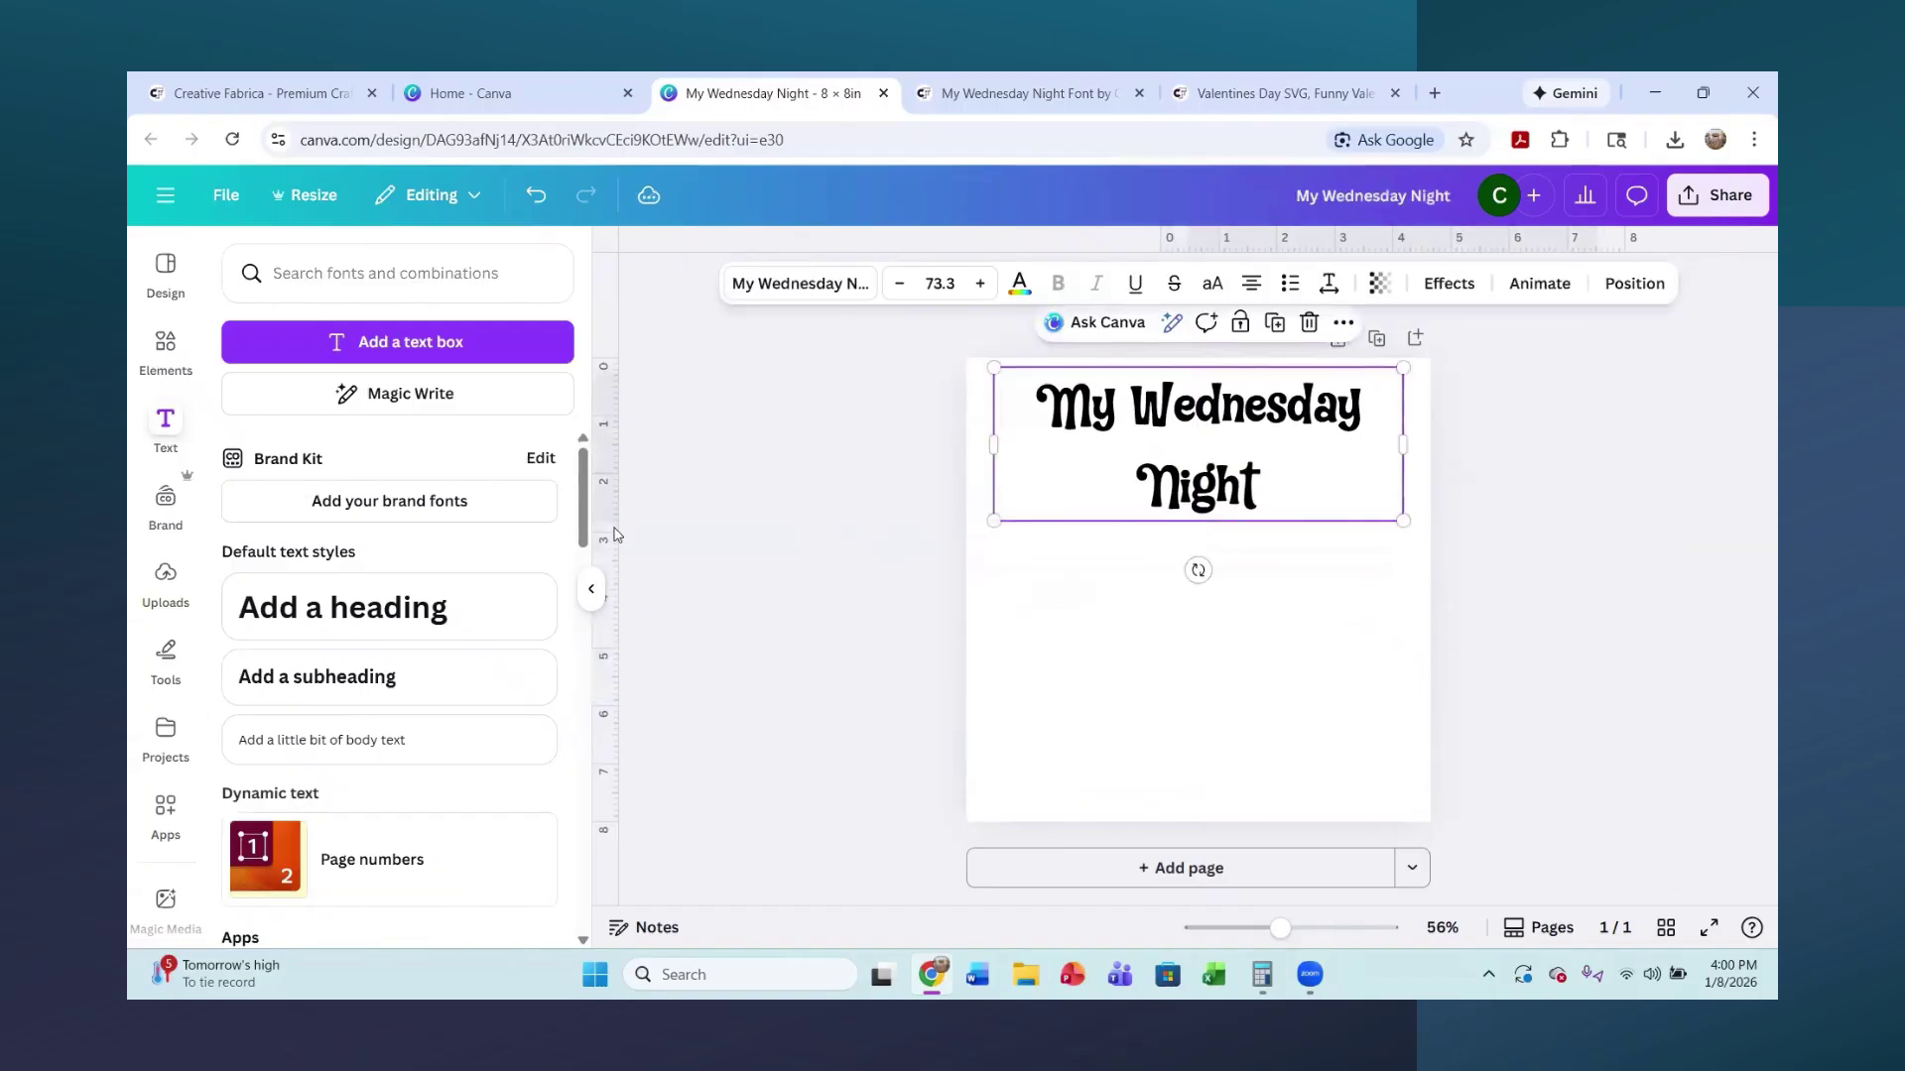
- Place the striped rainbow from Uploads below the title on page 1
click(168, 569)
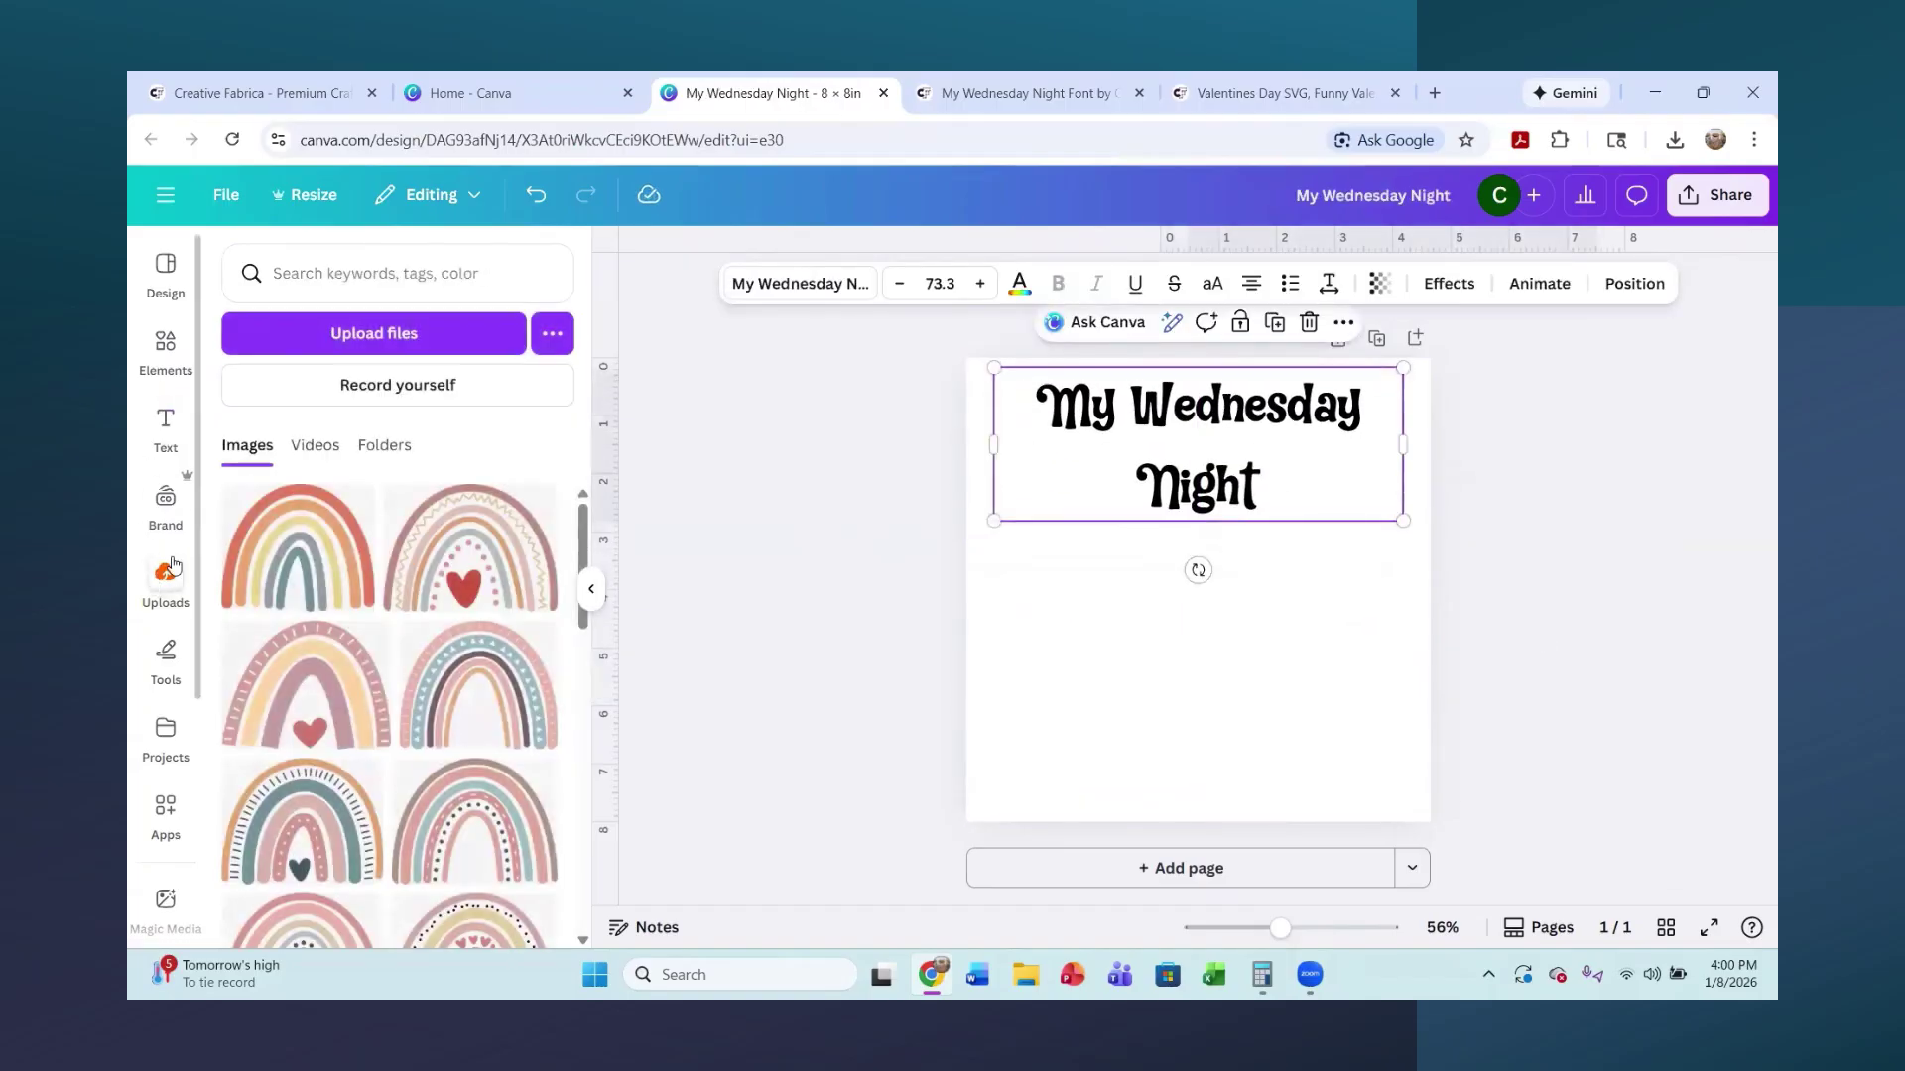
scroll(387, 541, down, 5)
scroll(382, 556, up, 4)
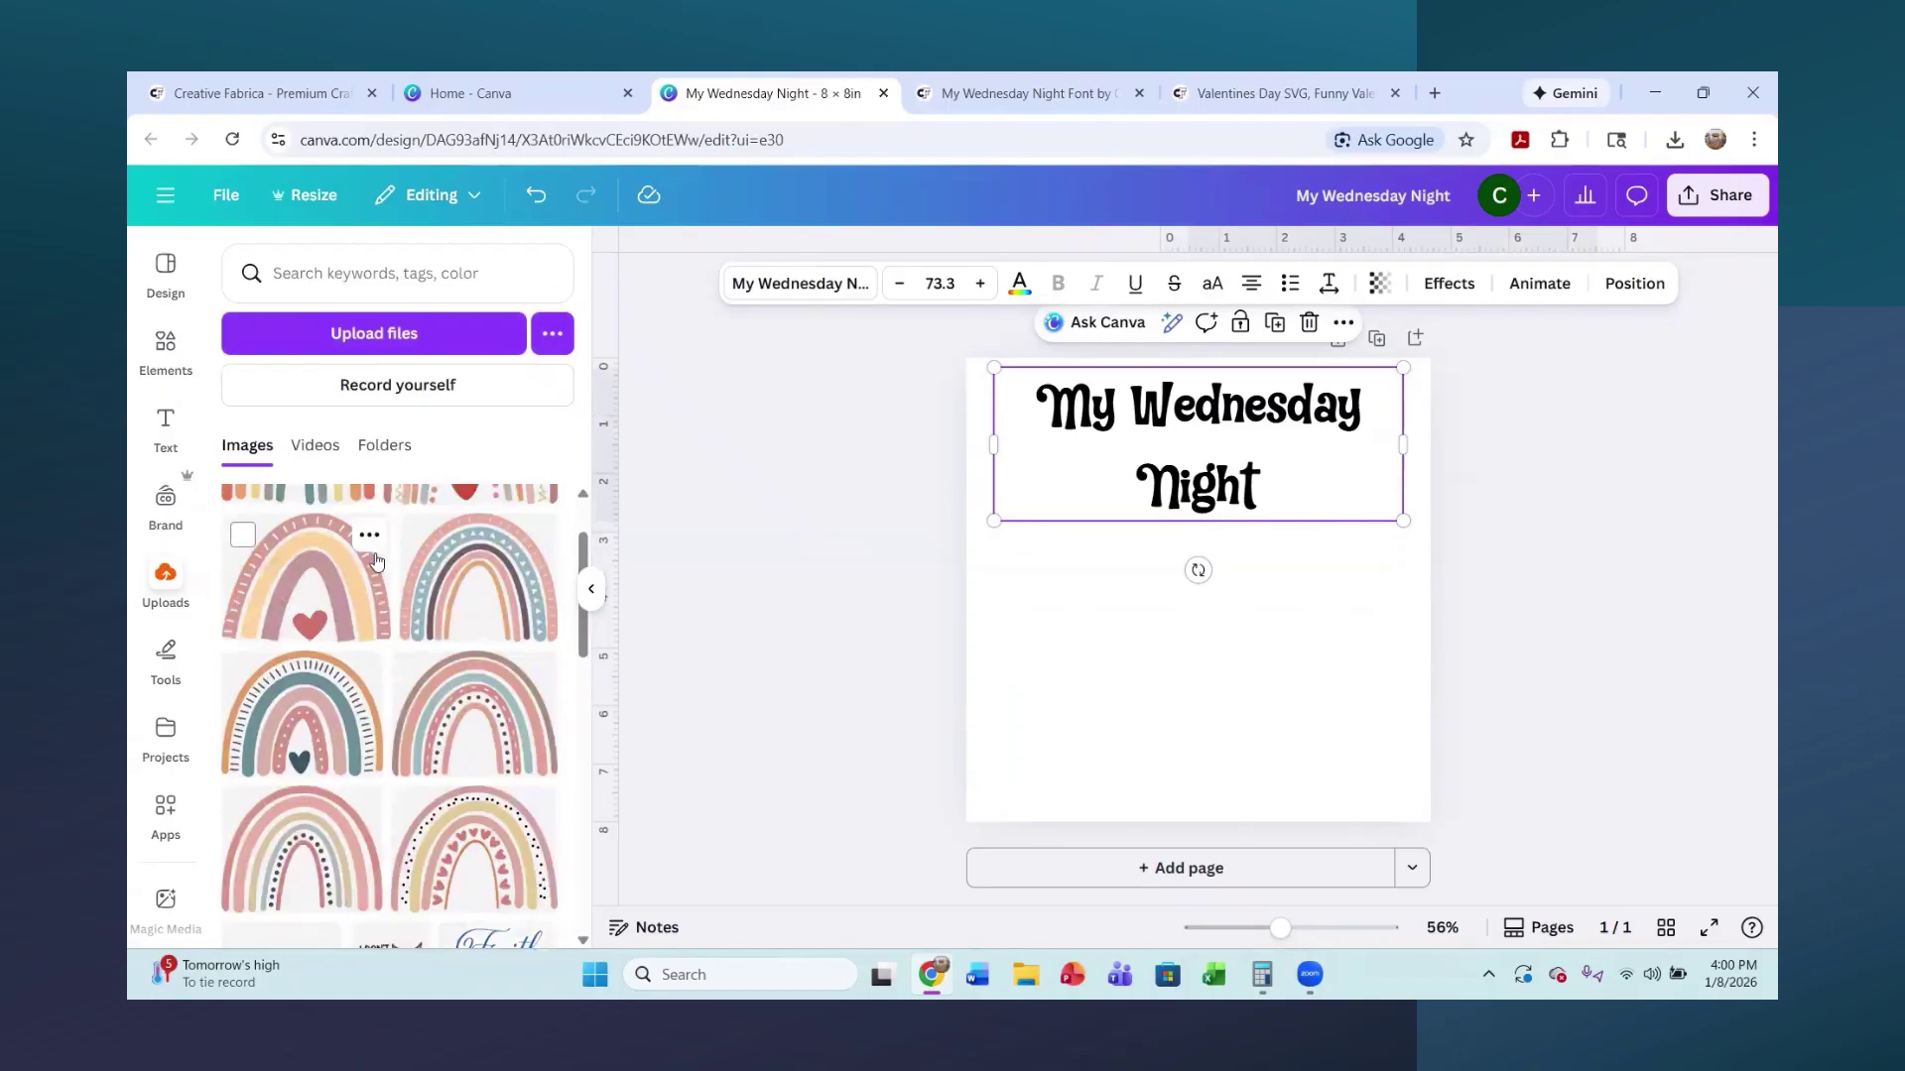
scroll(392, 617, down, 2)
scroll(392, 617, up, 3)
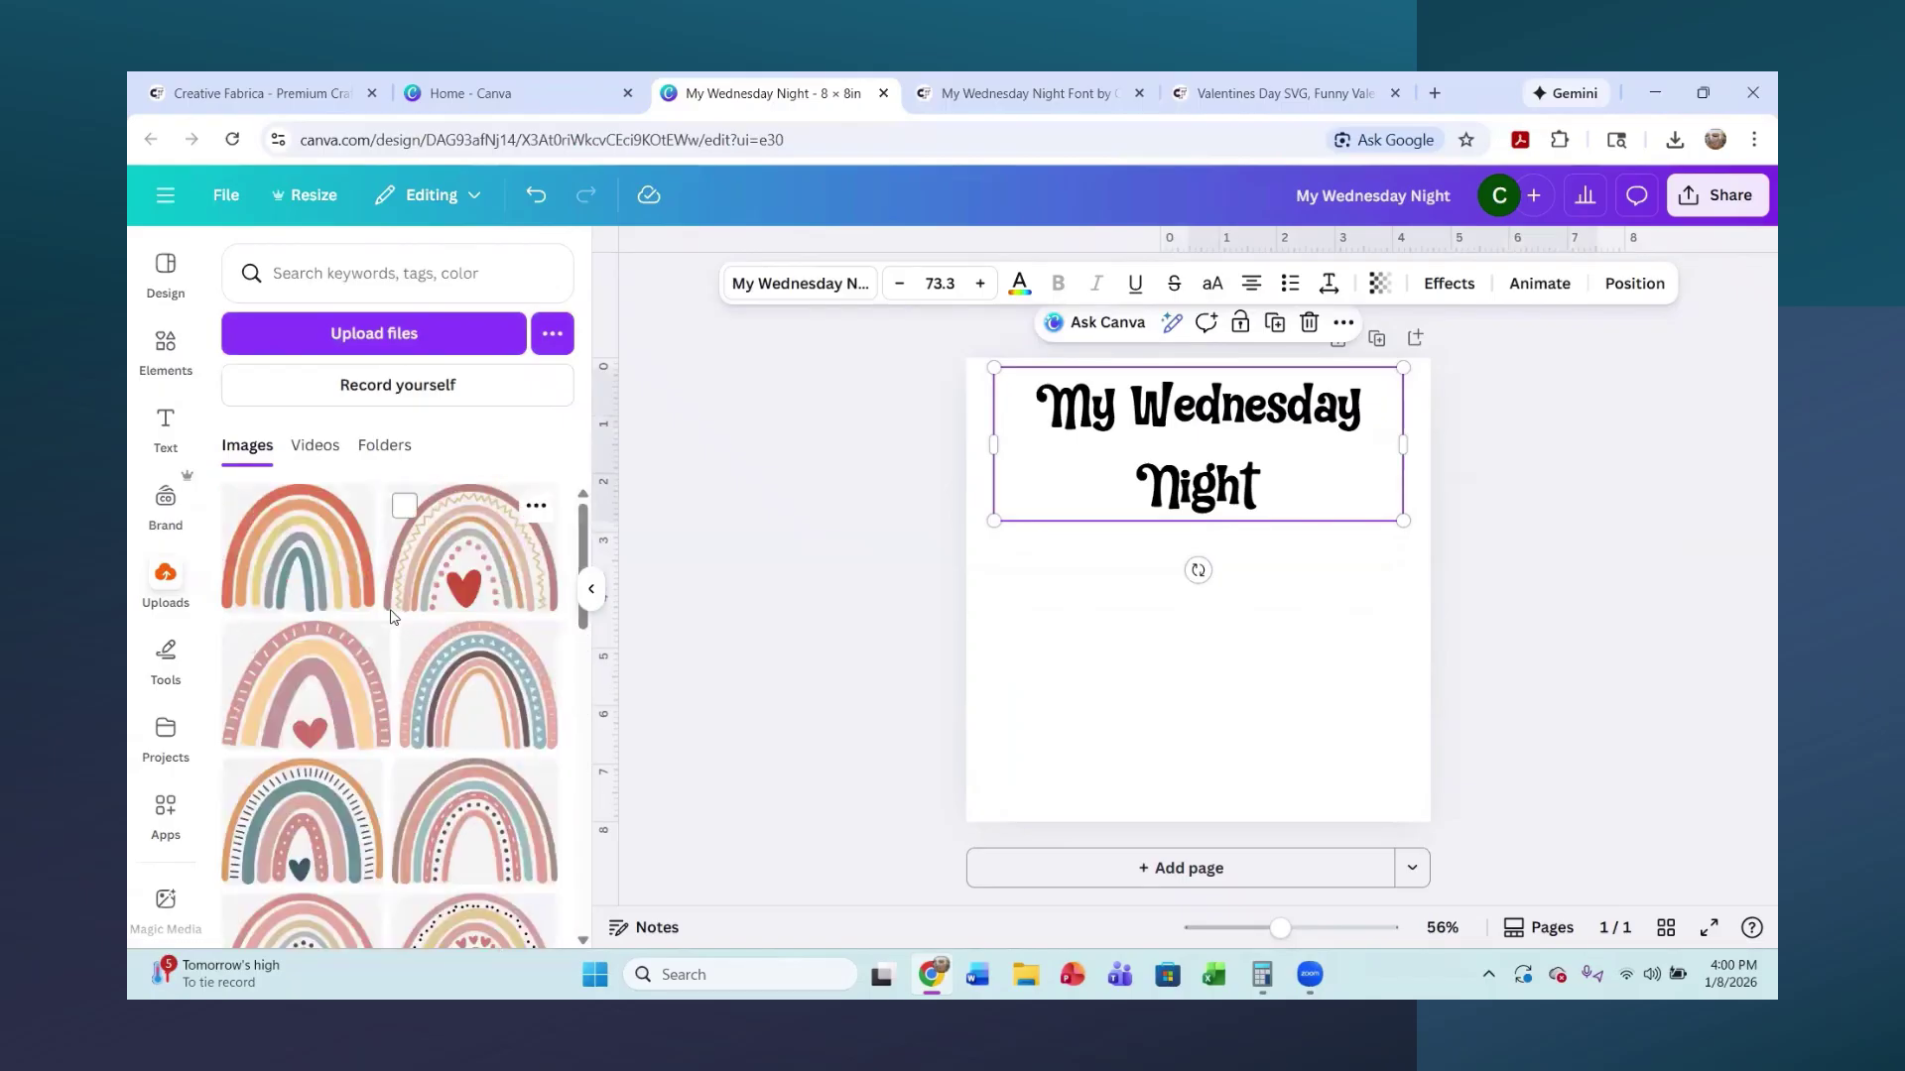
click(315, 585)
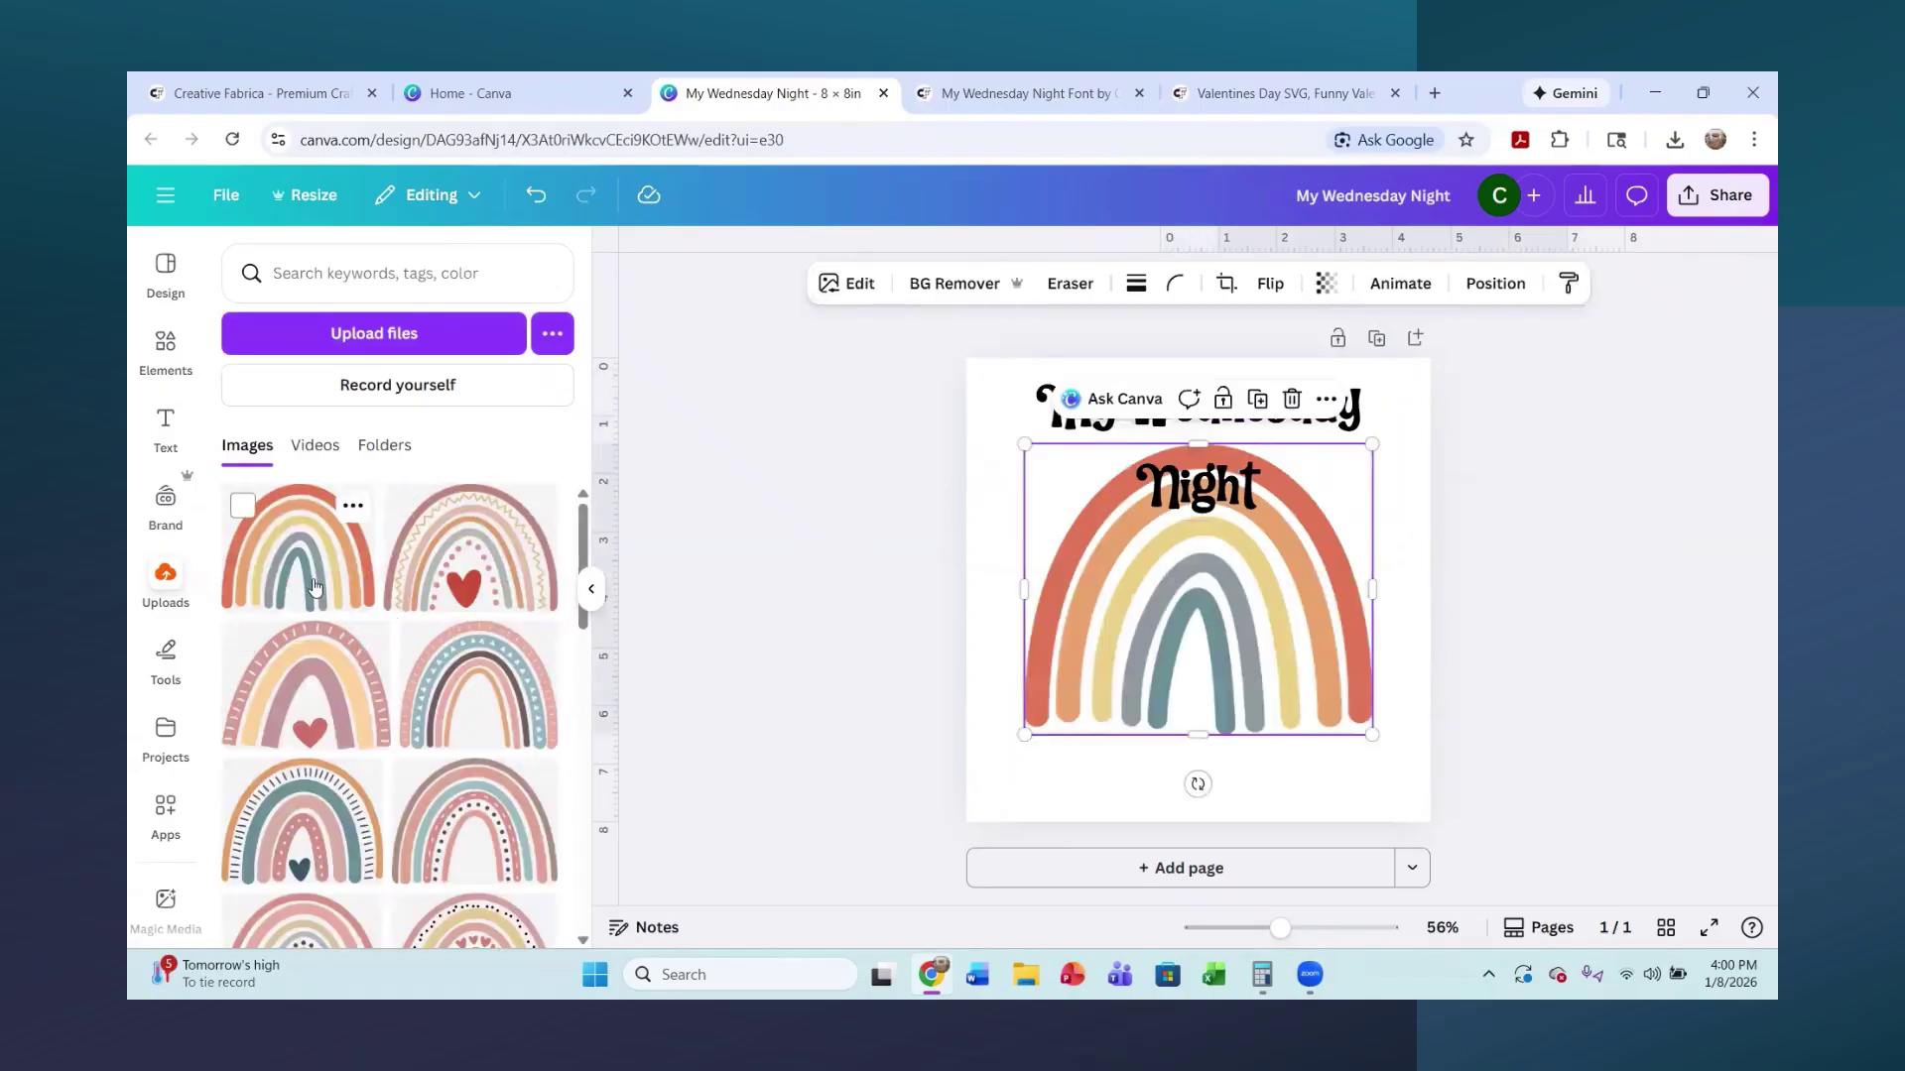
drag(1275, 693, 1276, 714)
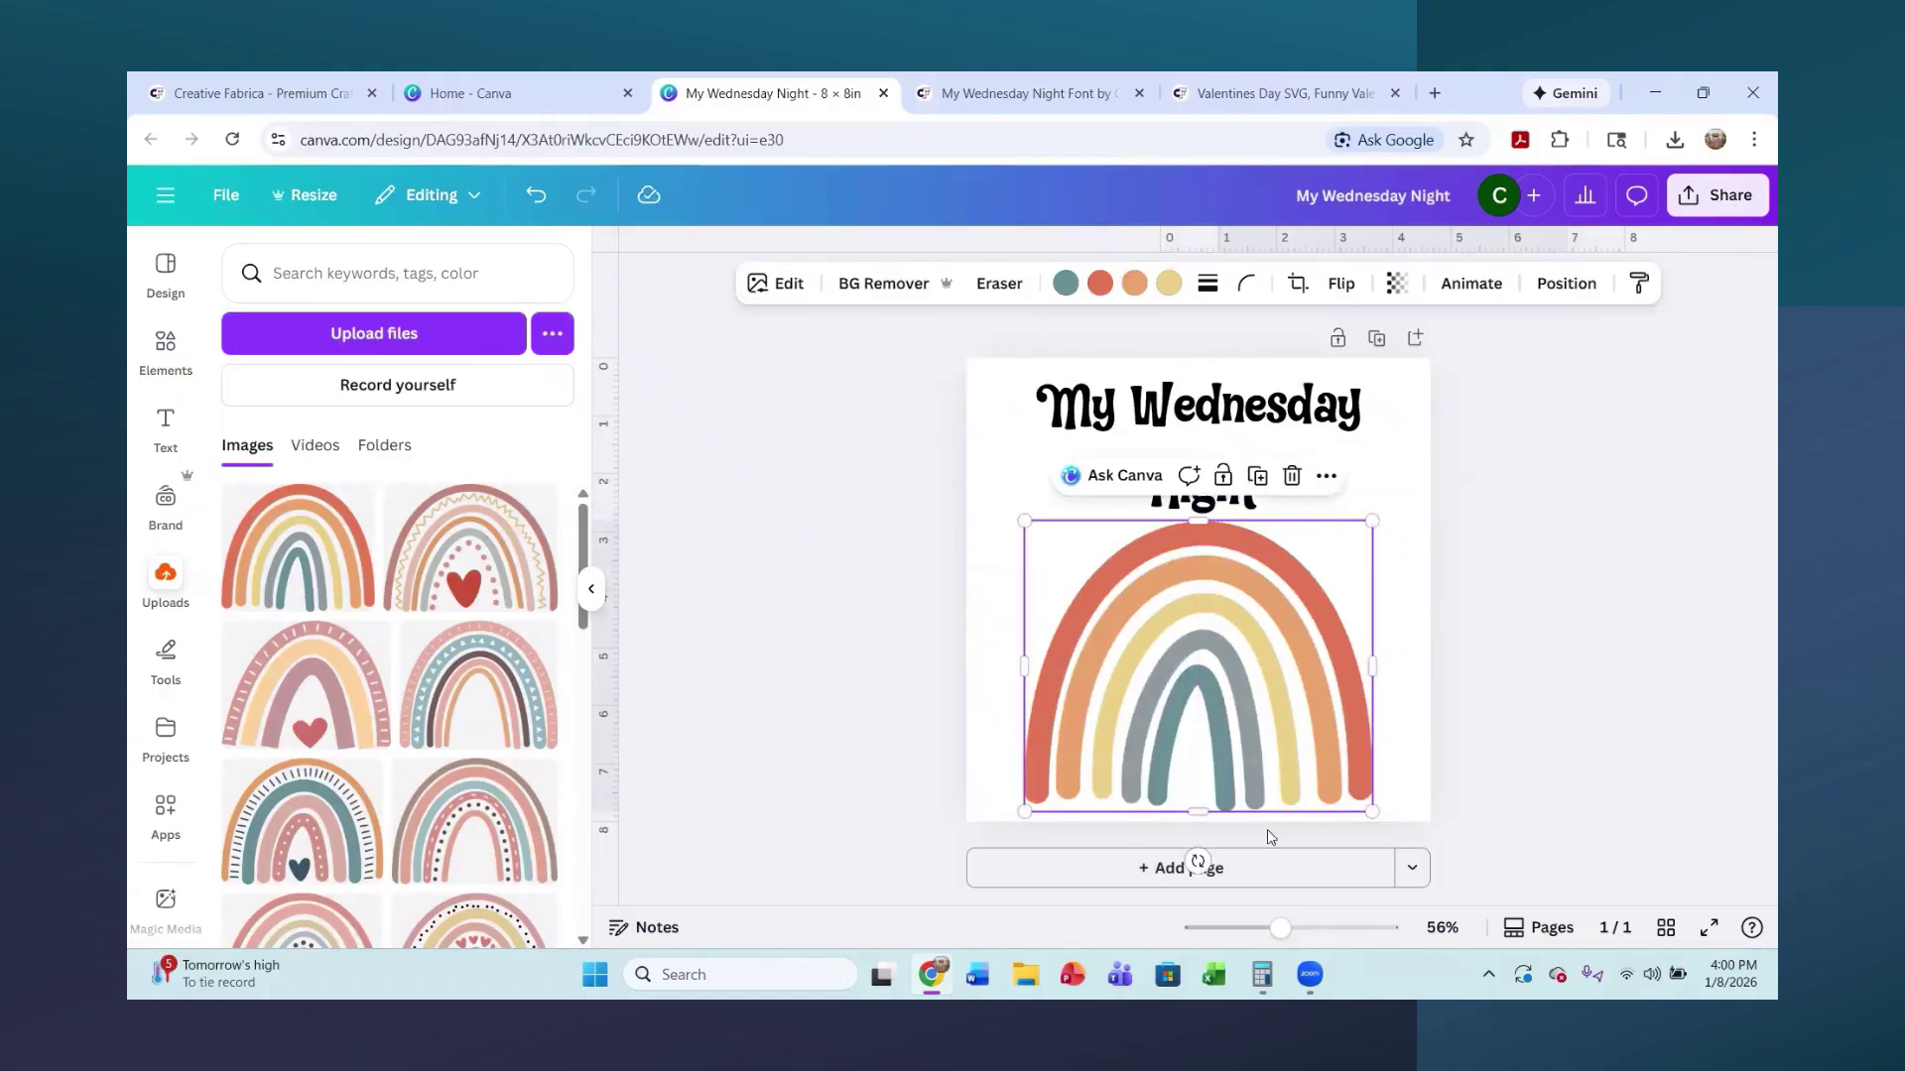
- Add page 2 with the pink-peach heart rainbow centred on it
click(1260, 868)
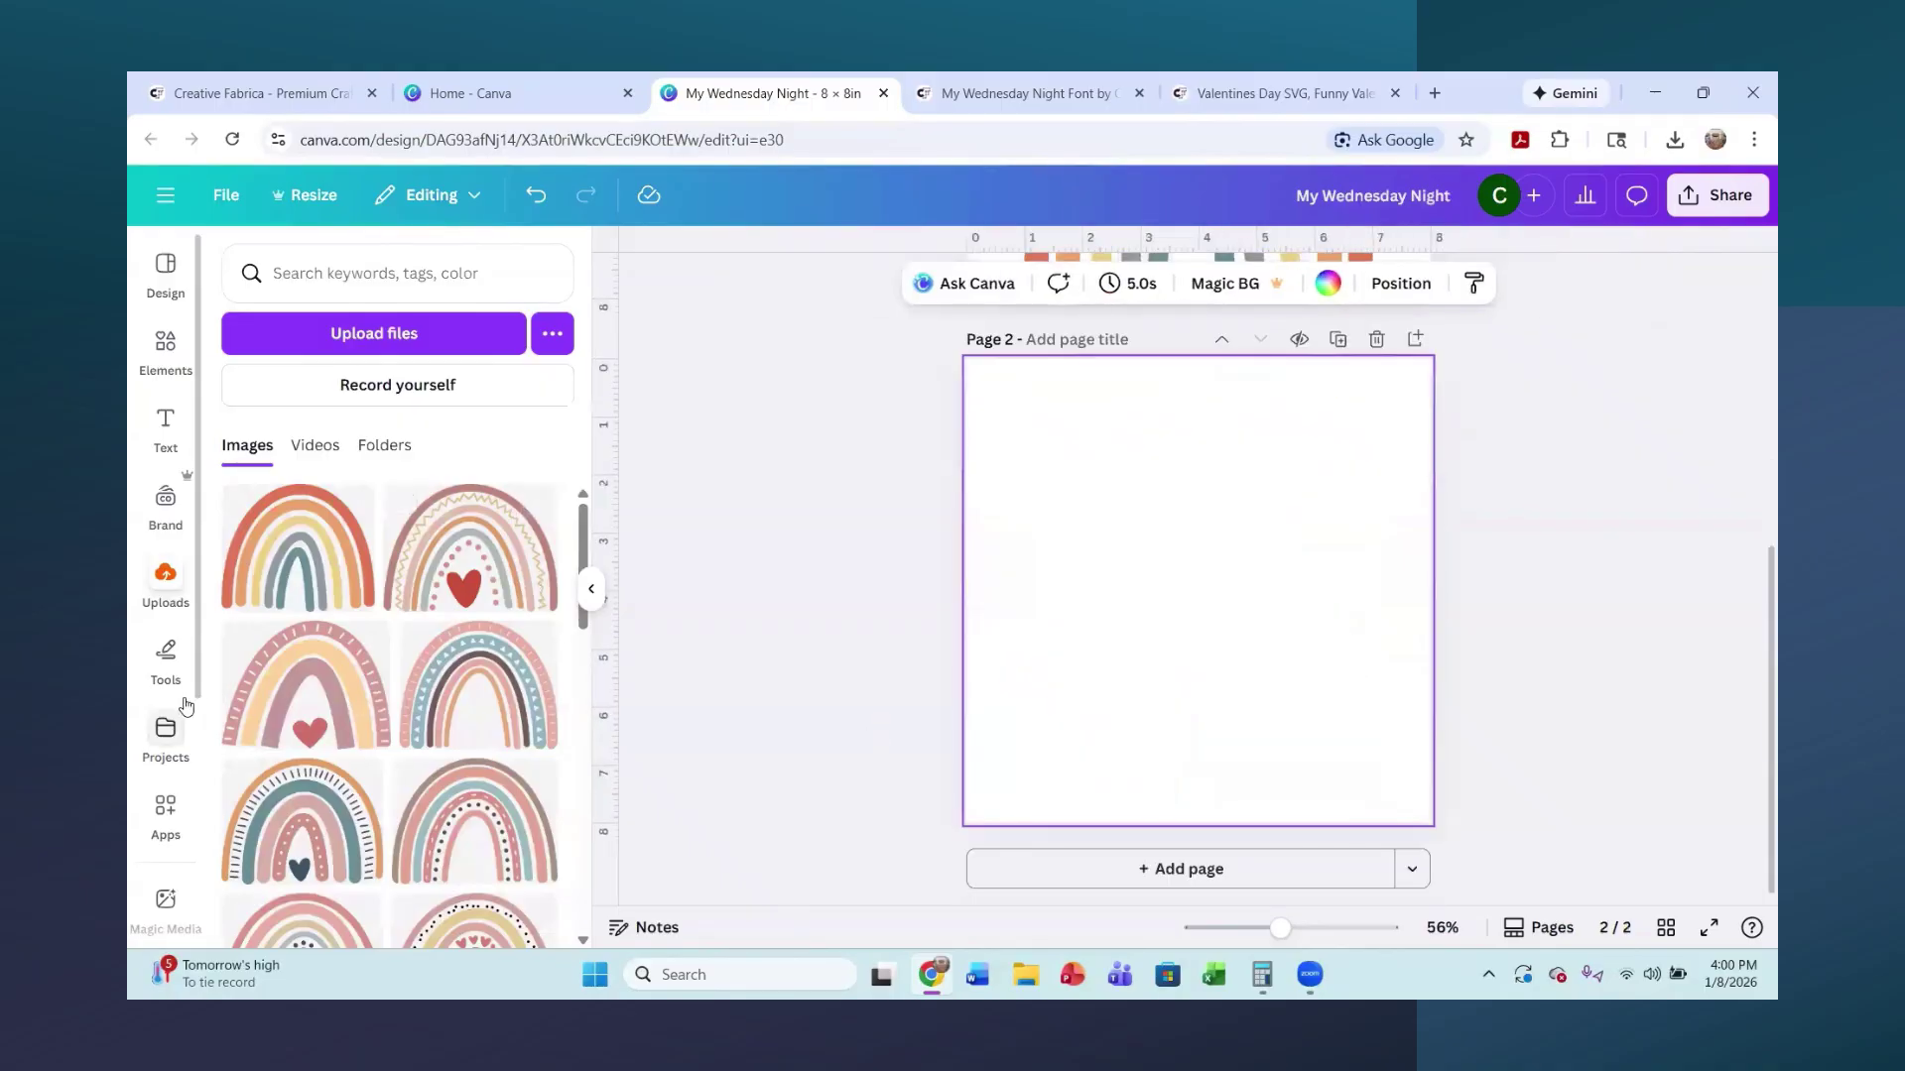
click(297, 712)
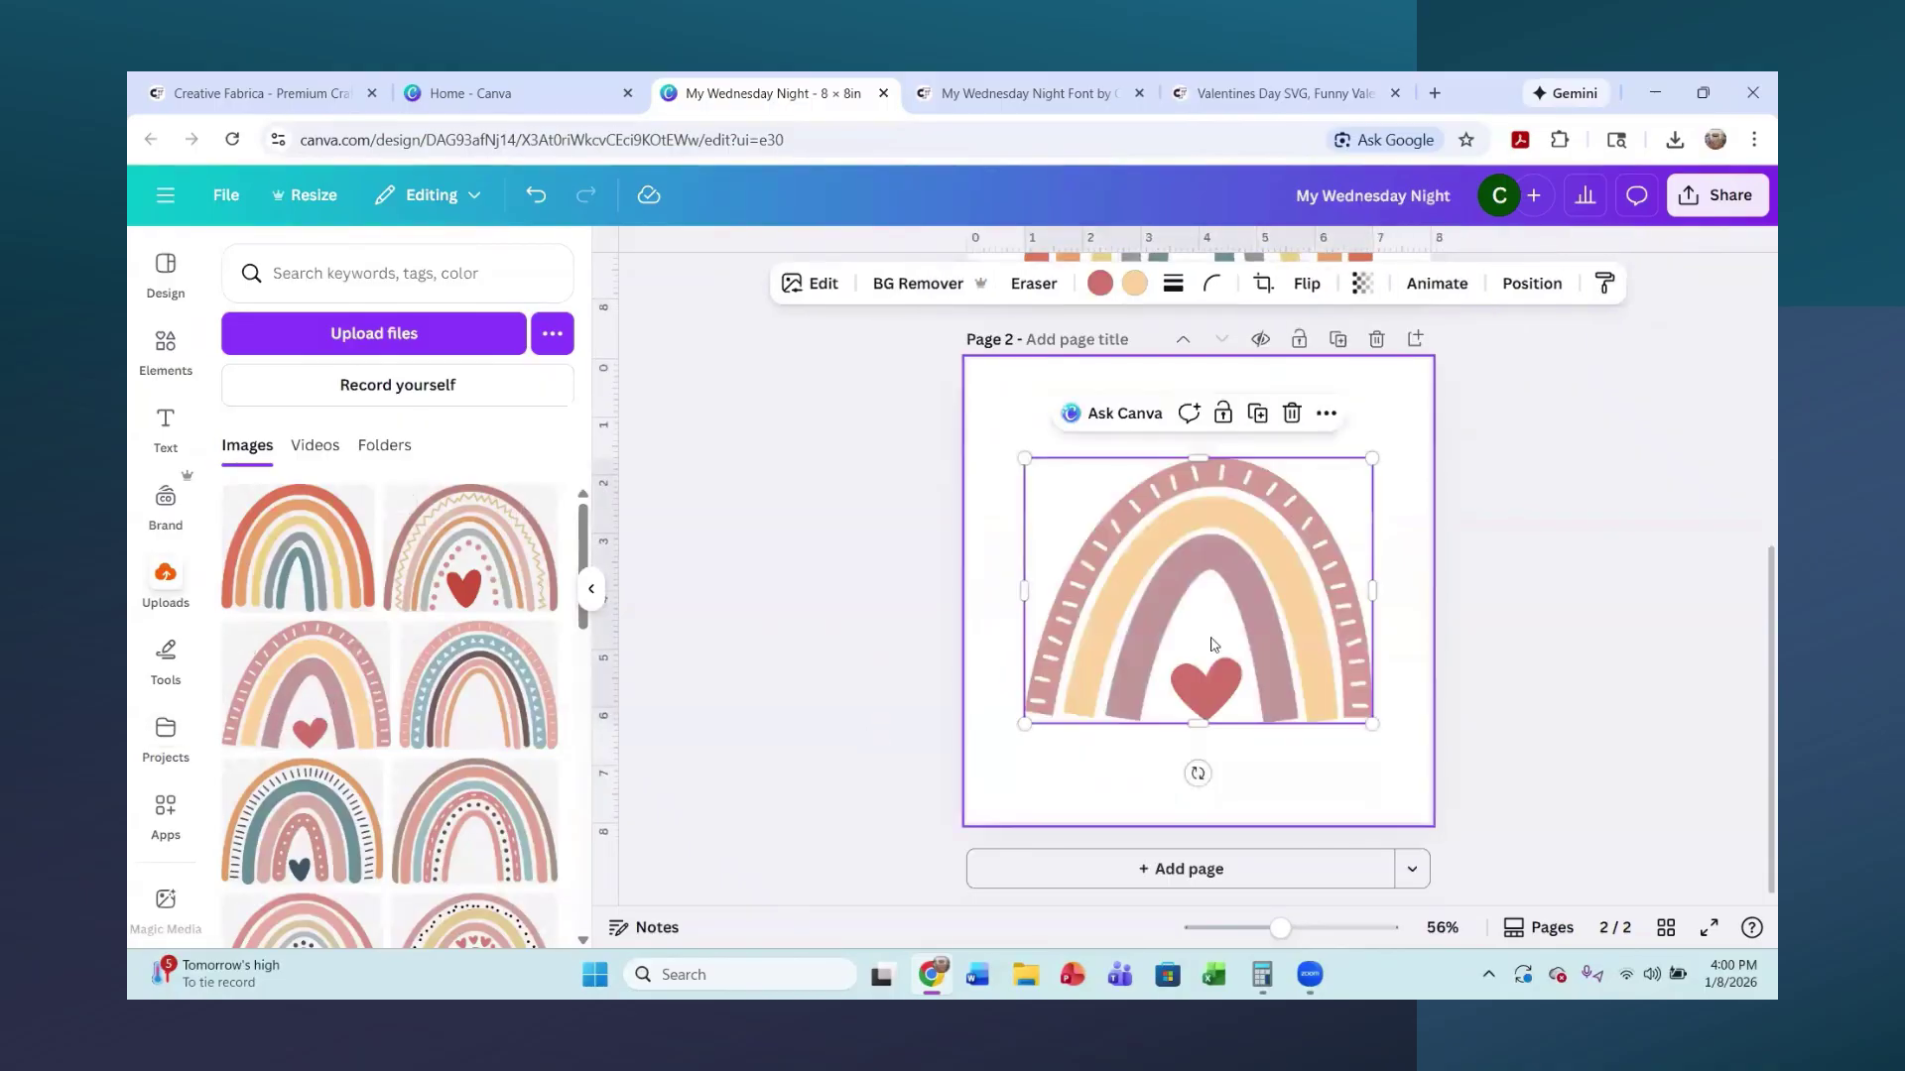
drag(1141, 665, 1141, 735)
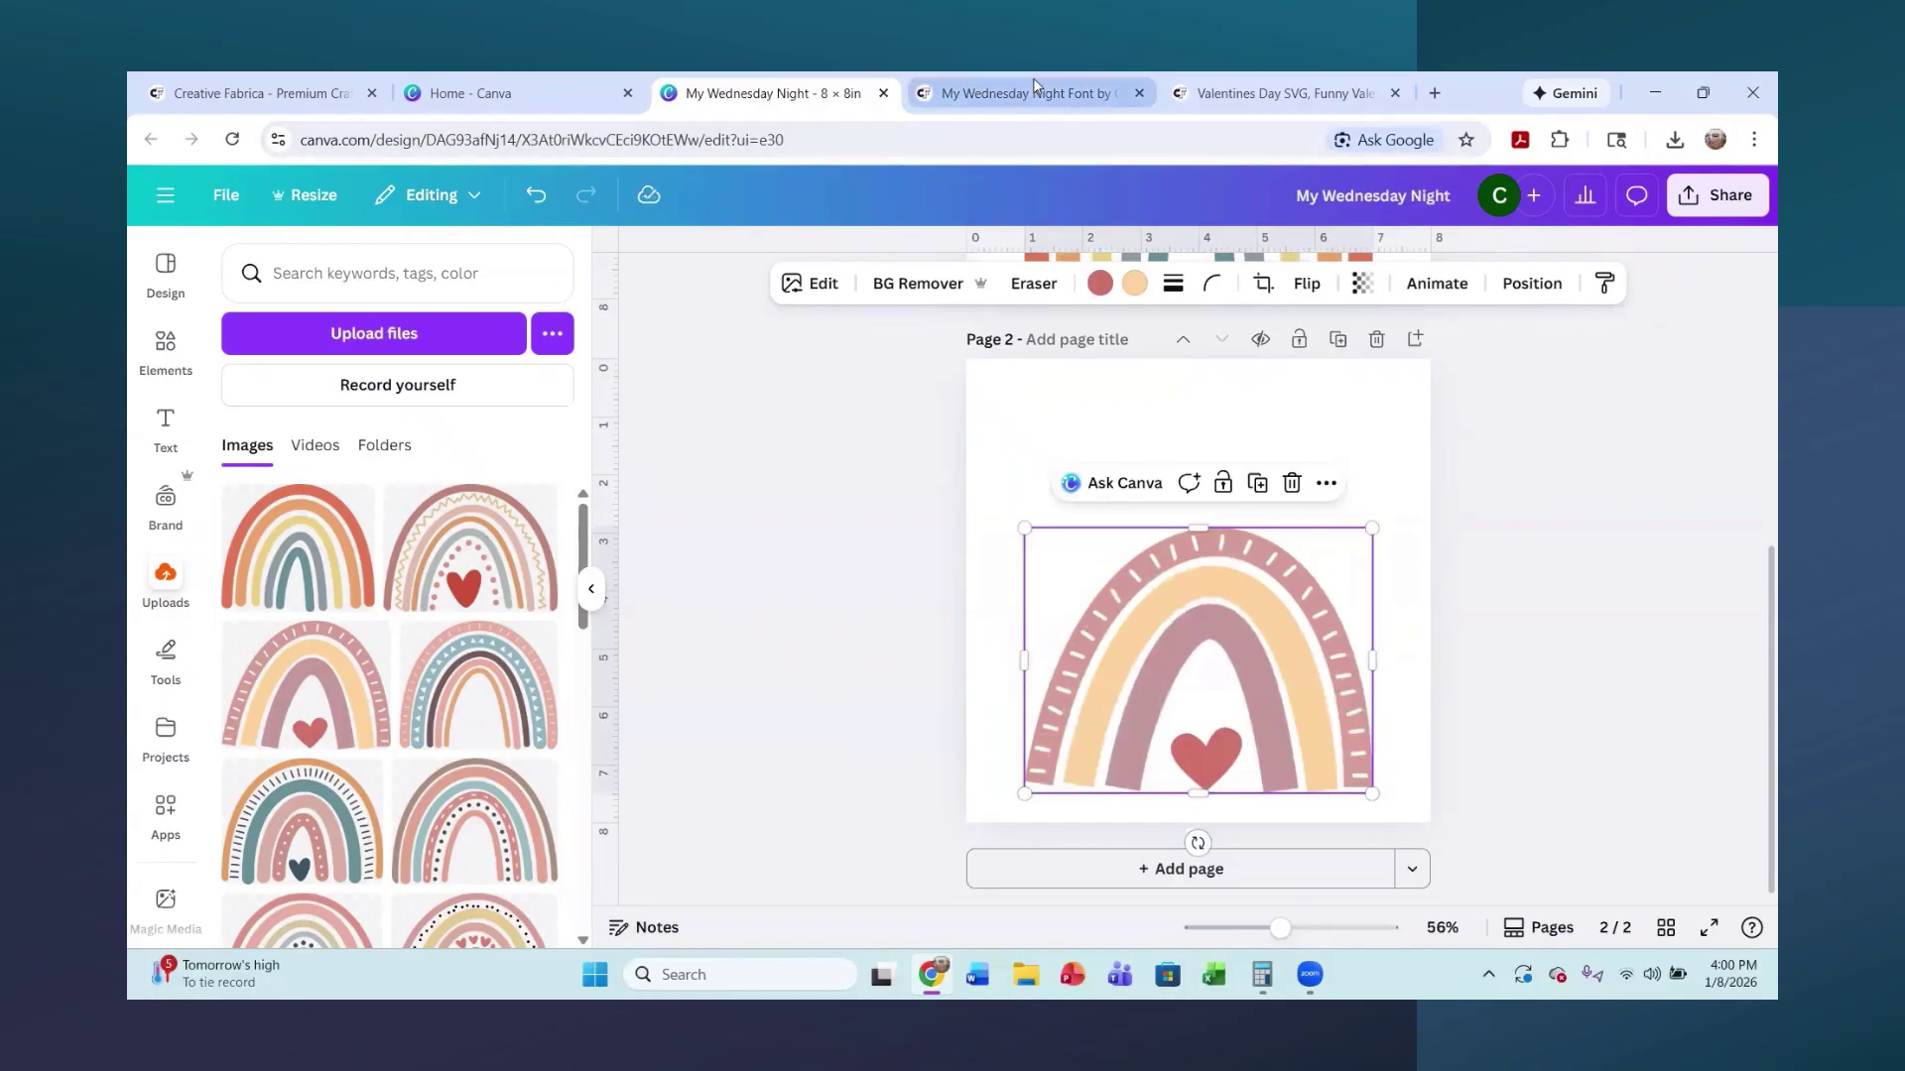
- Google 'cute sayings with a rainbow' and expand the AI Overview's full list of sayings
click(1241, 92)
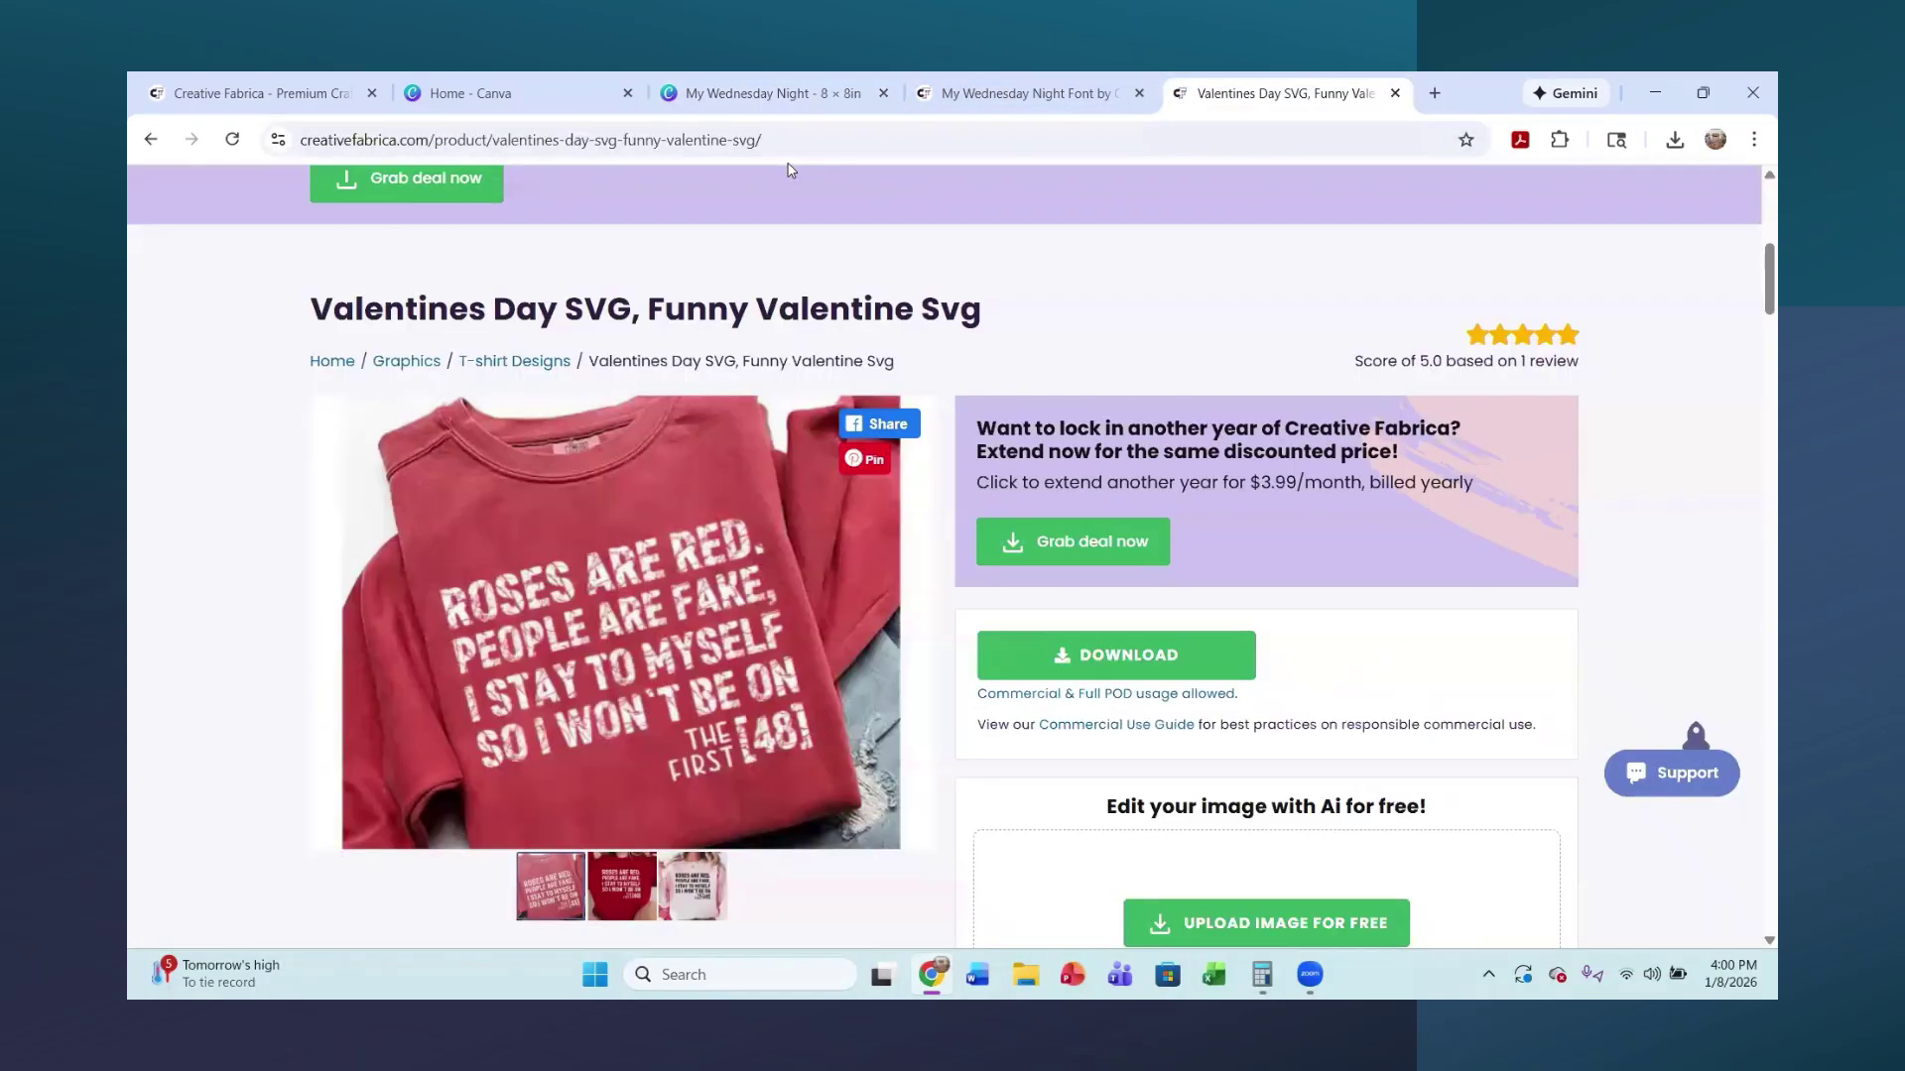
click(957, 140)
text(c)
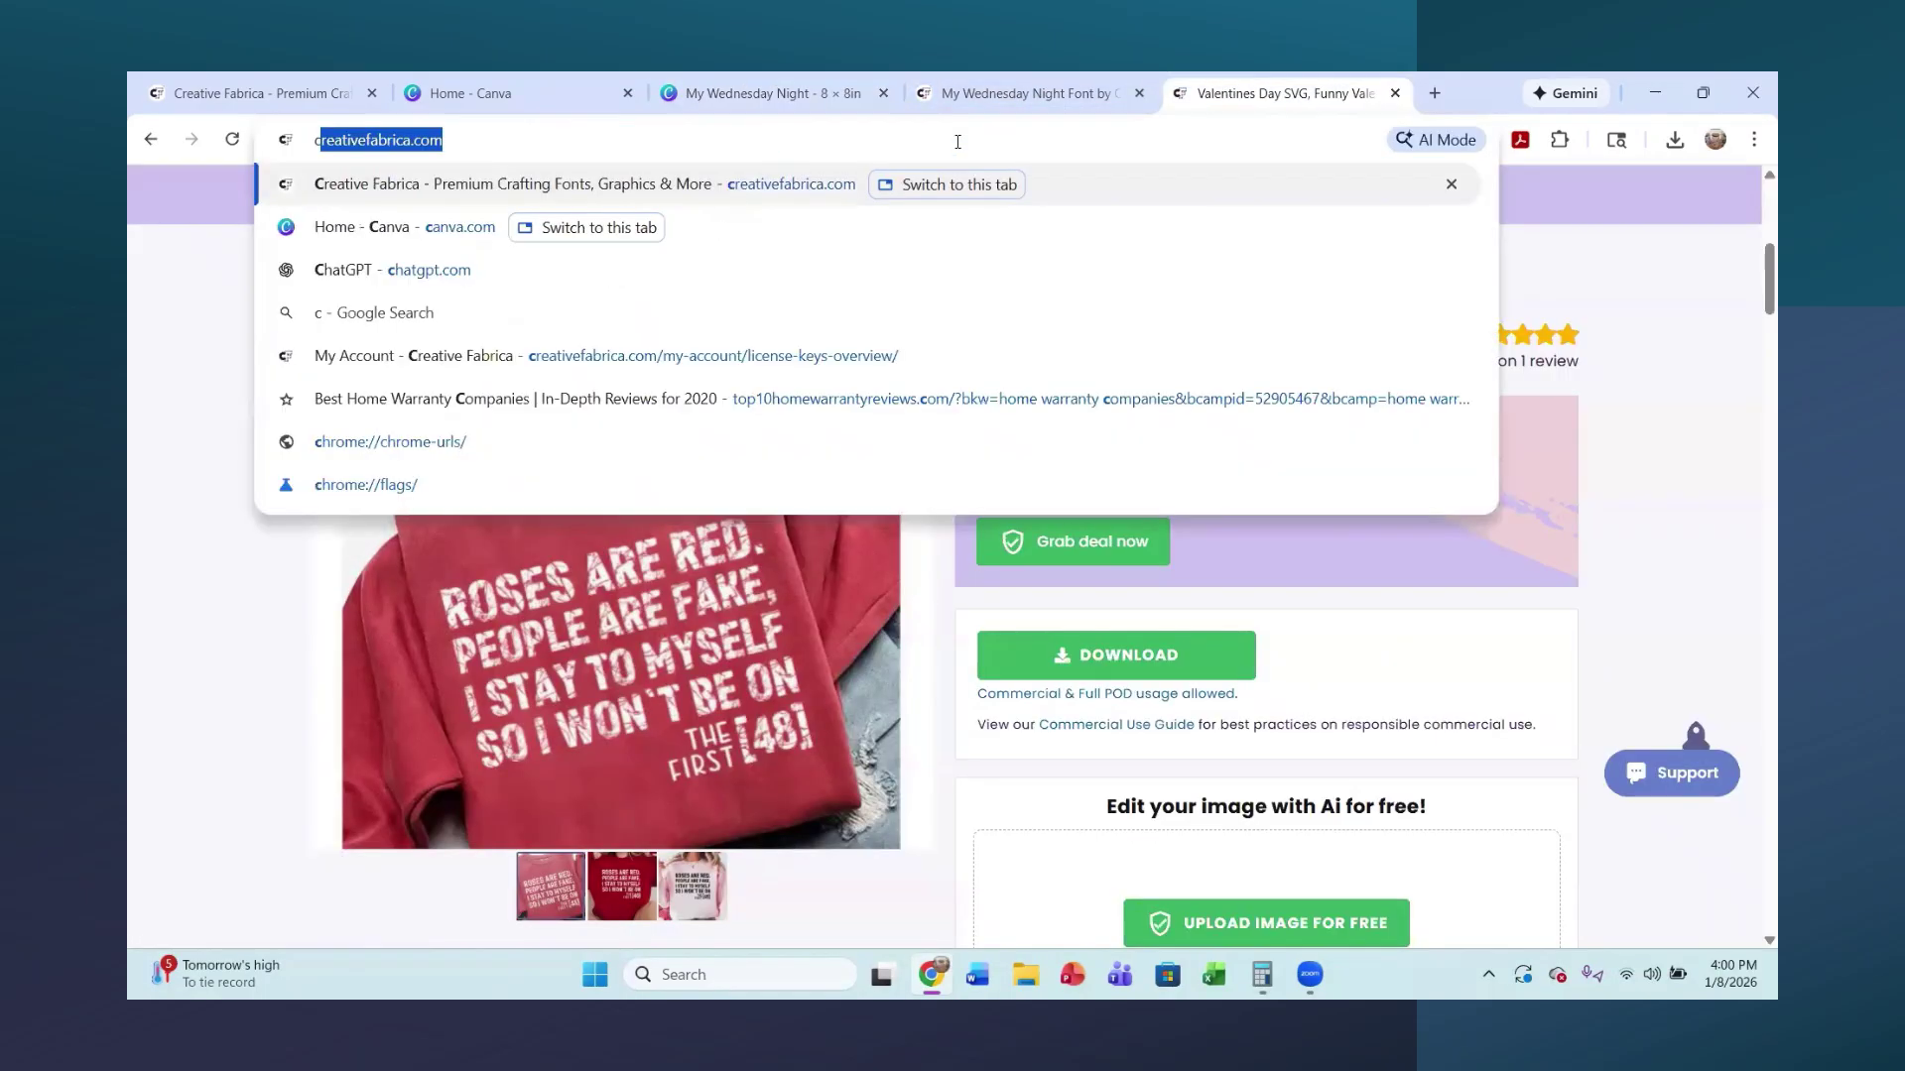
text(ute sayings with a )
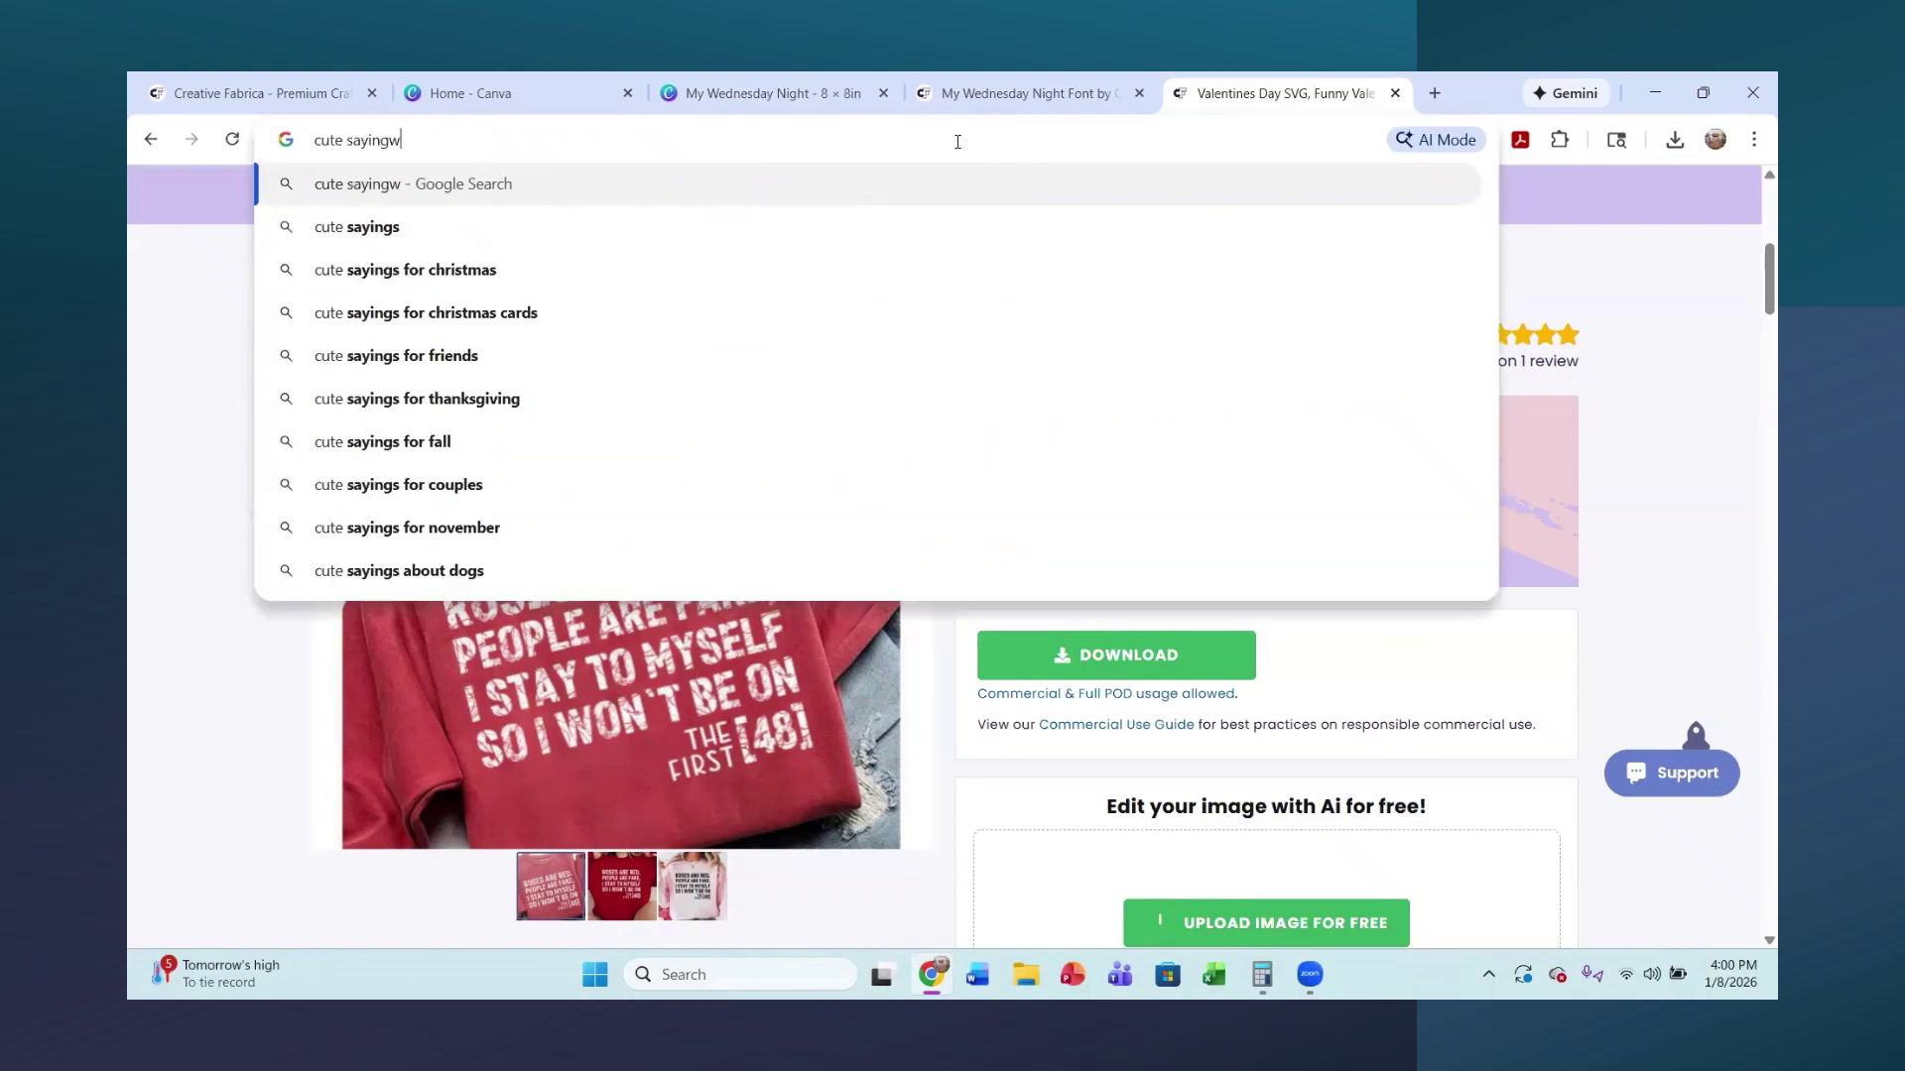
text(rainbow)
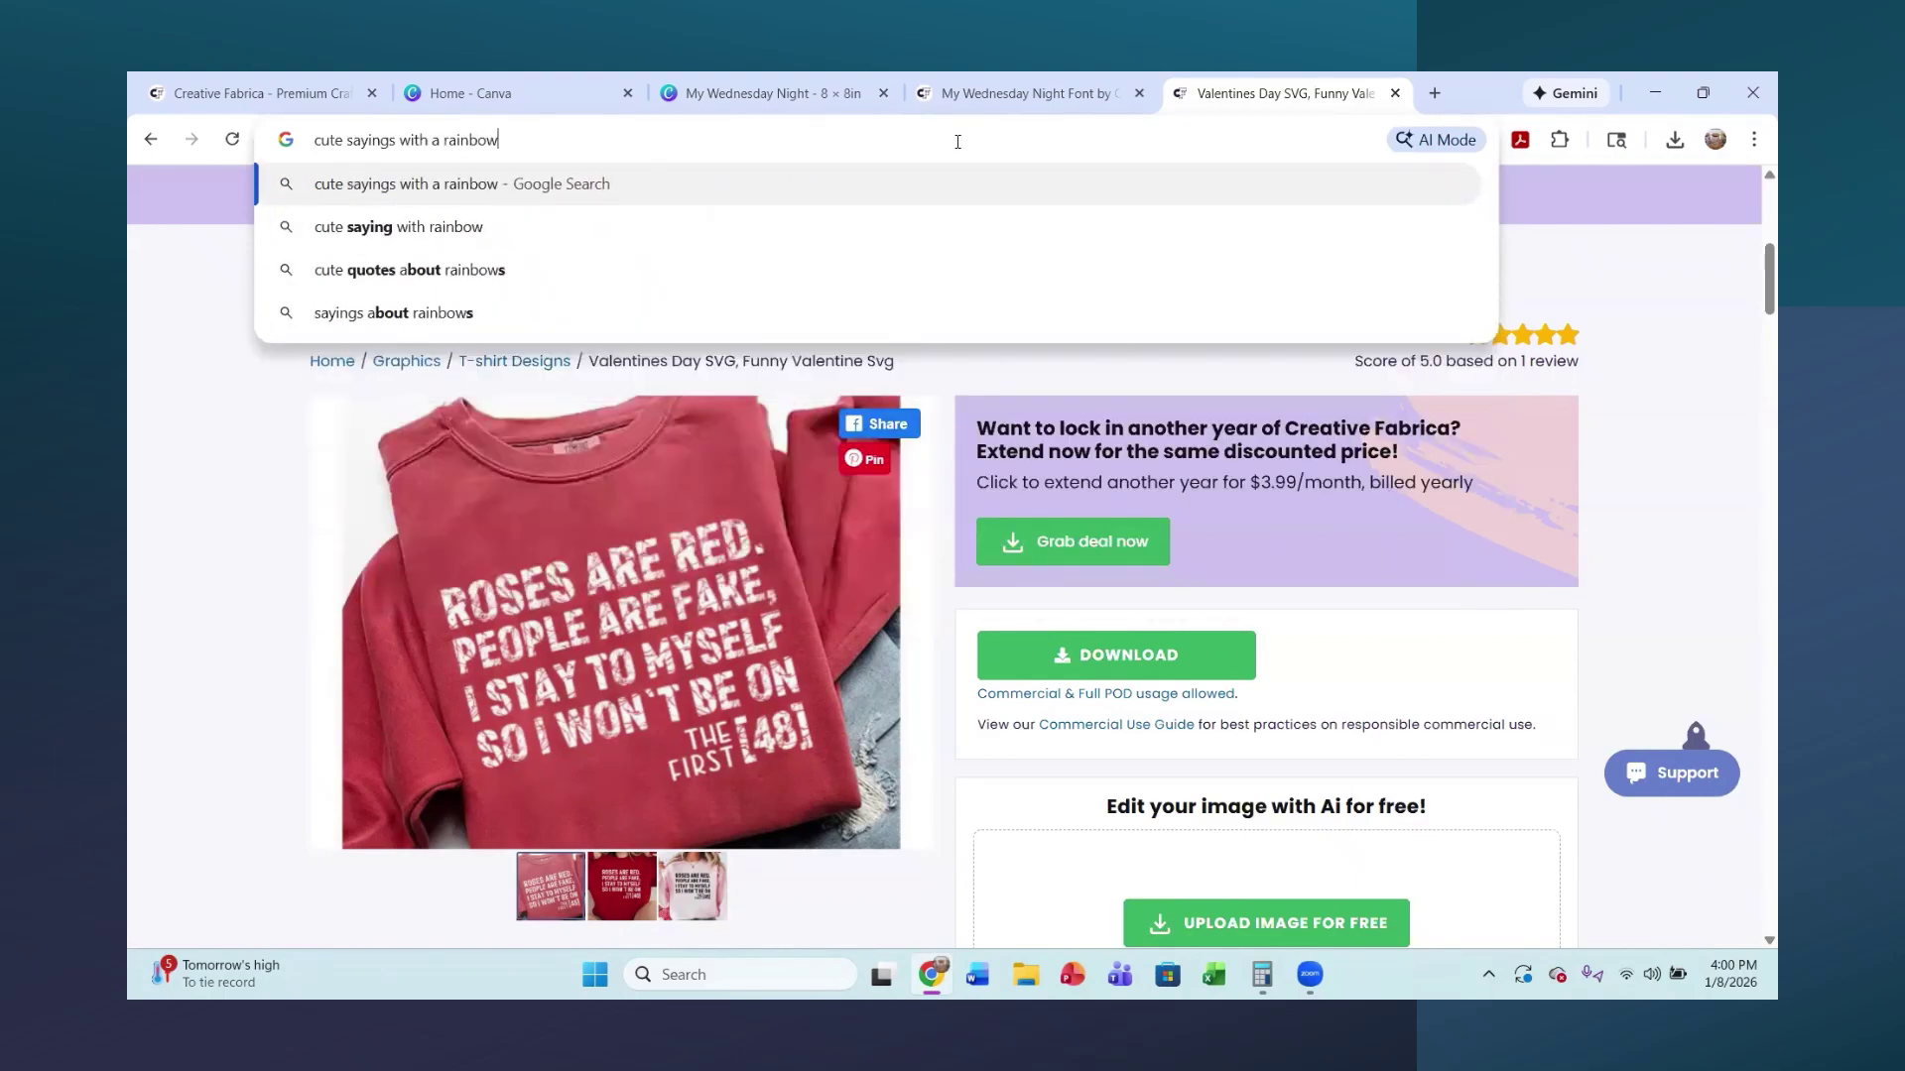
key(Return)
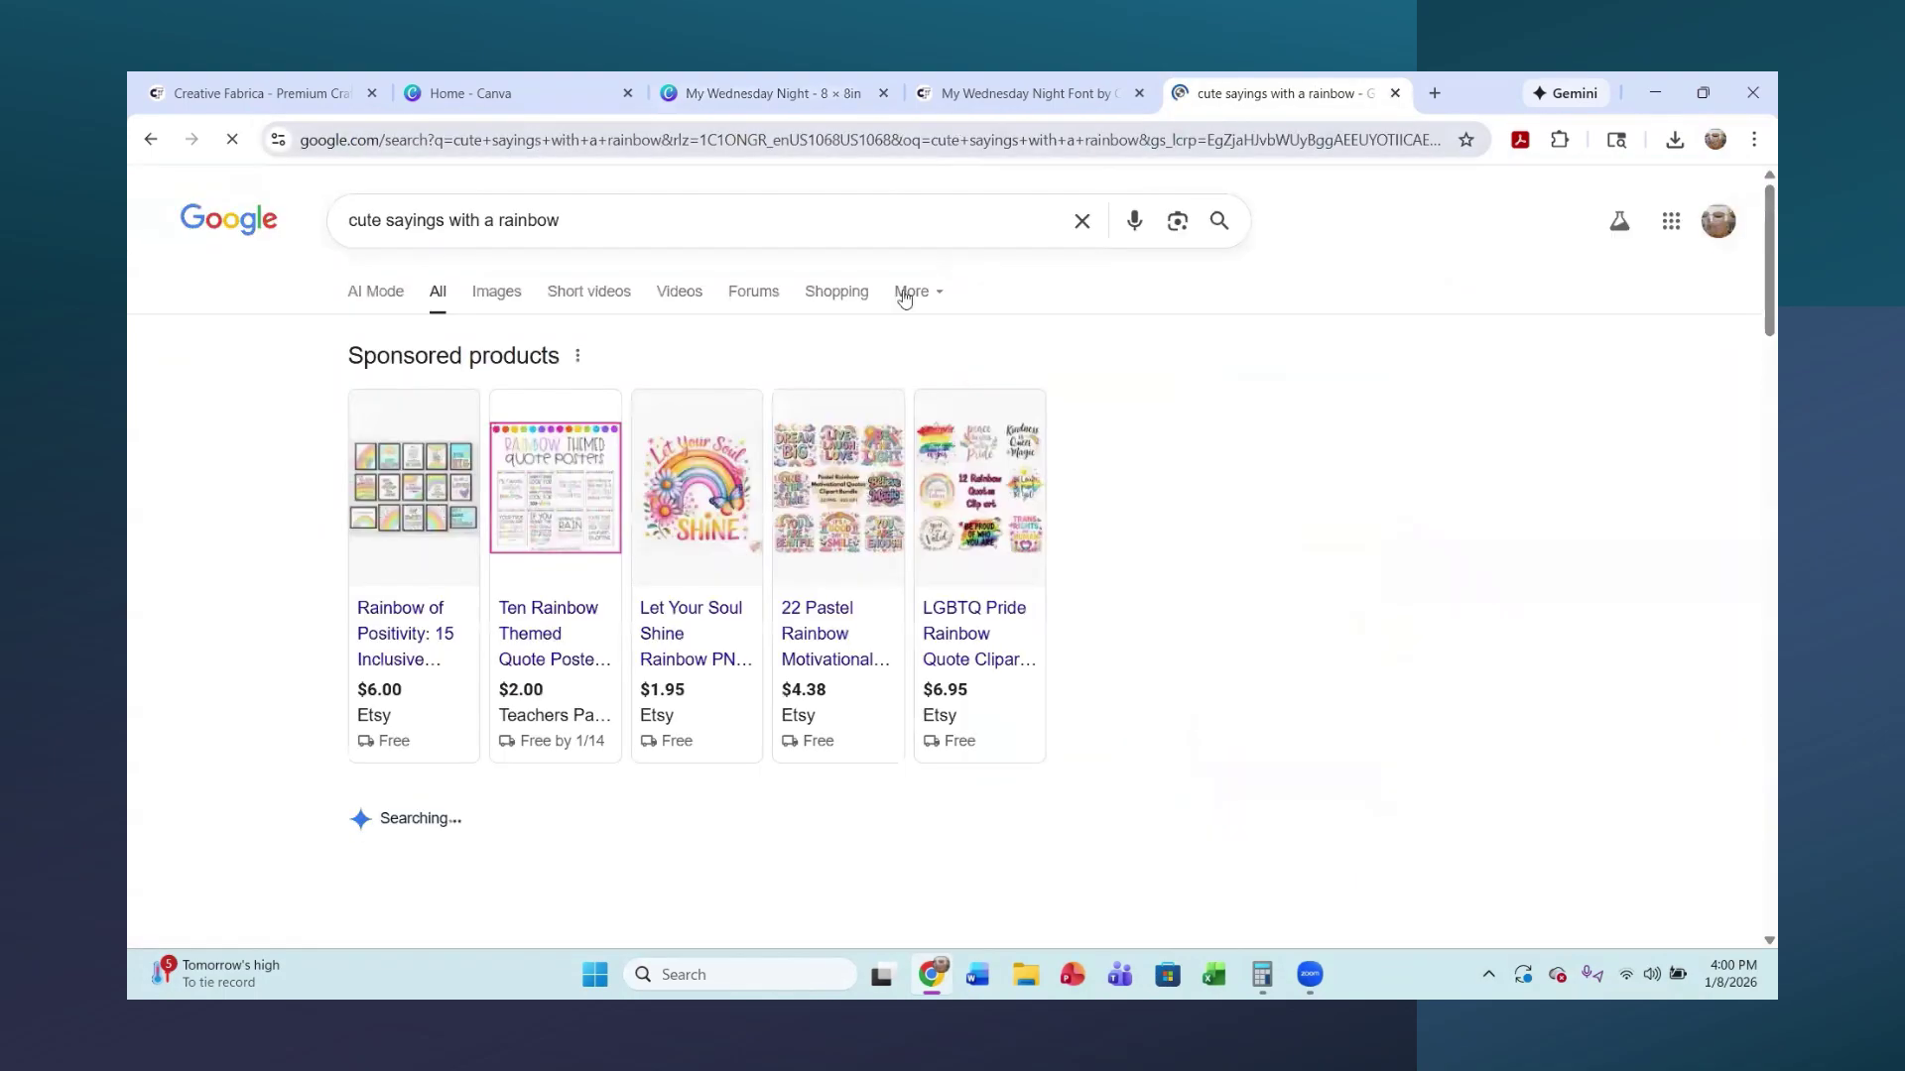
scroll(803, 497, down, 4)
scroll(809, 496, down, 5)
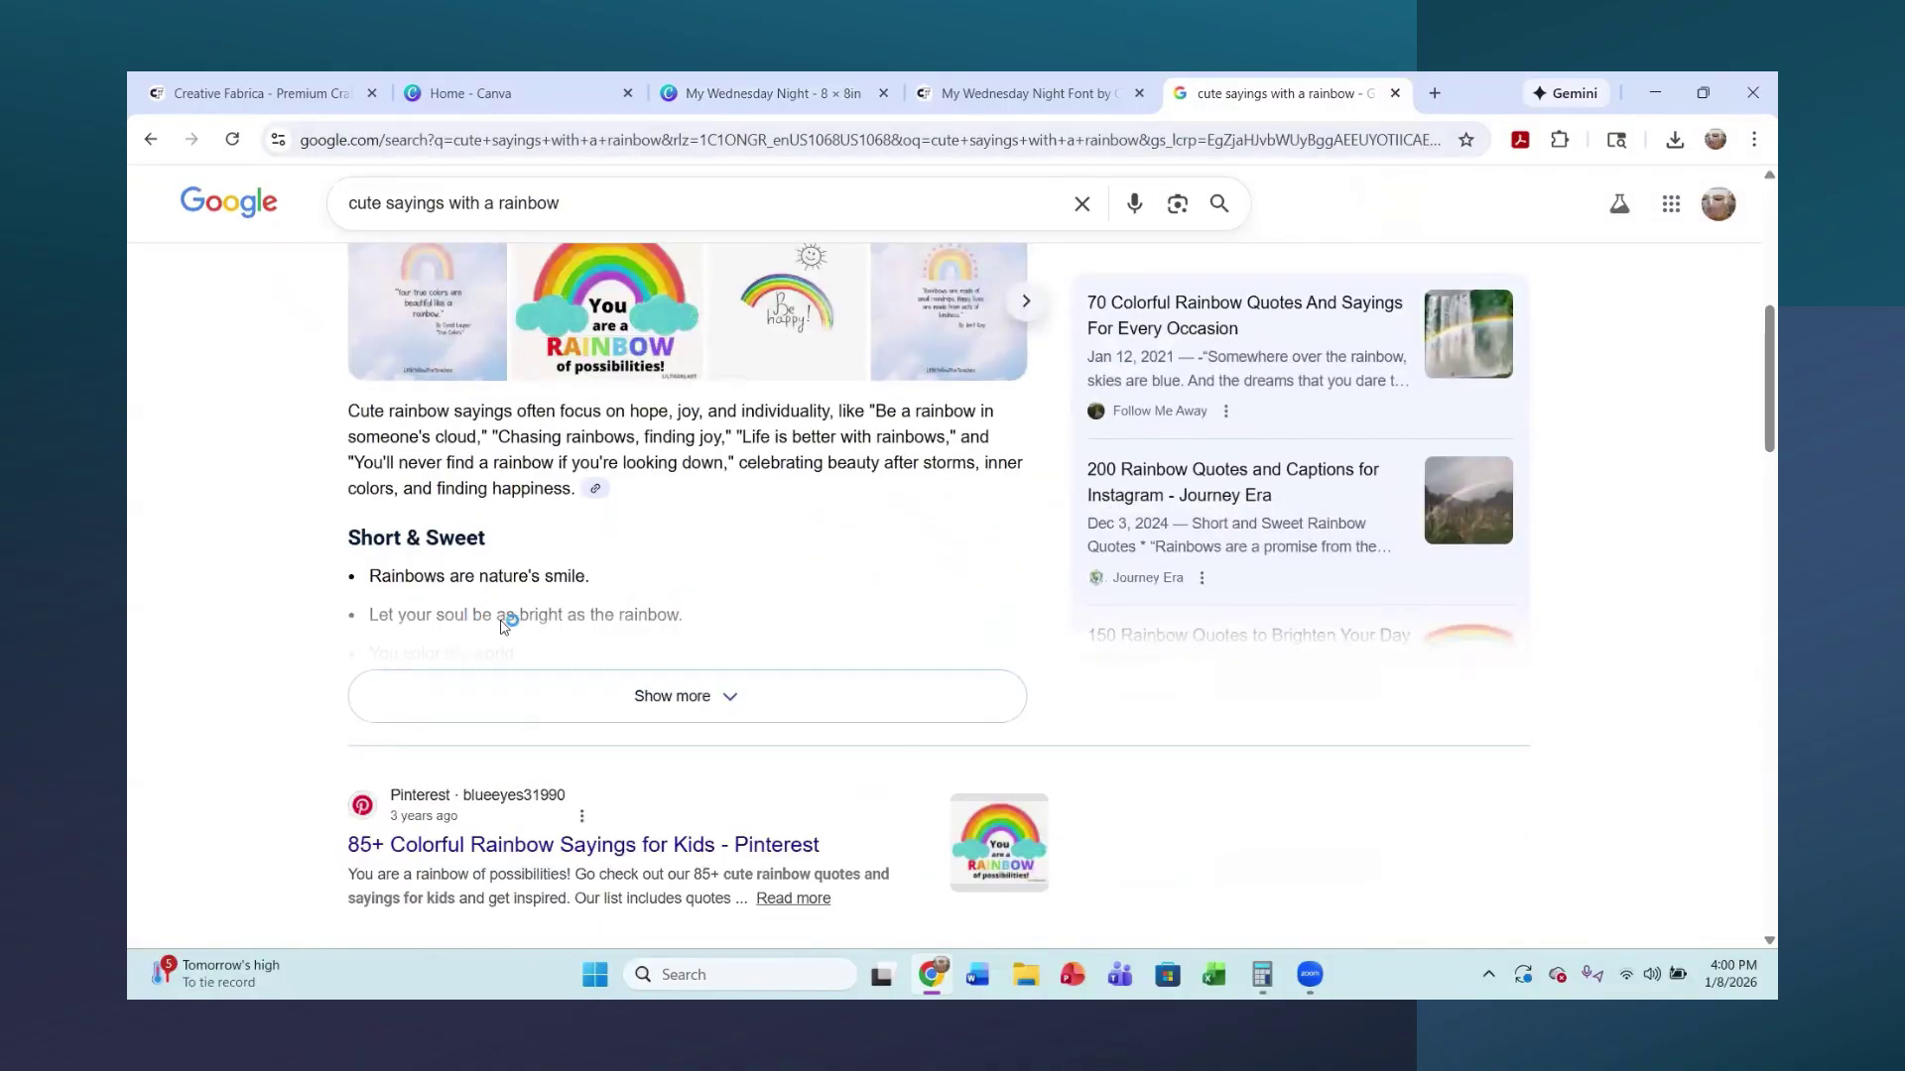
click(534, 695)
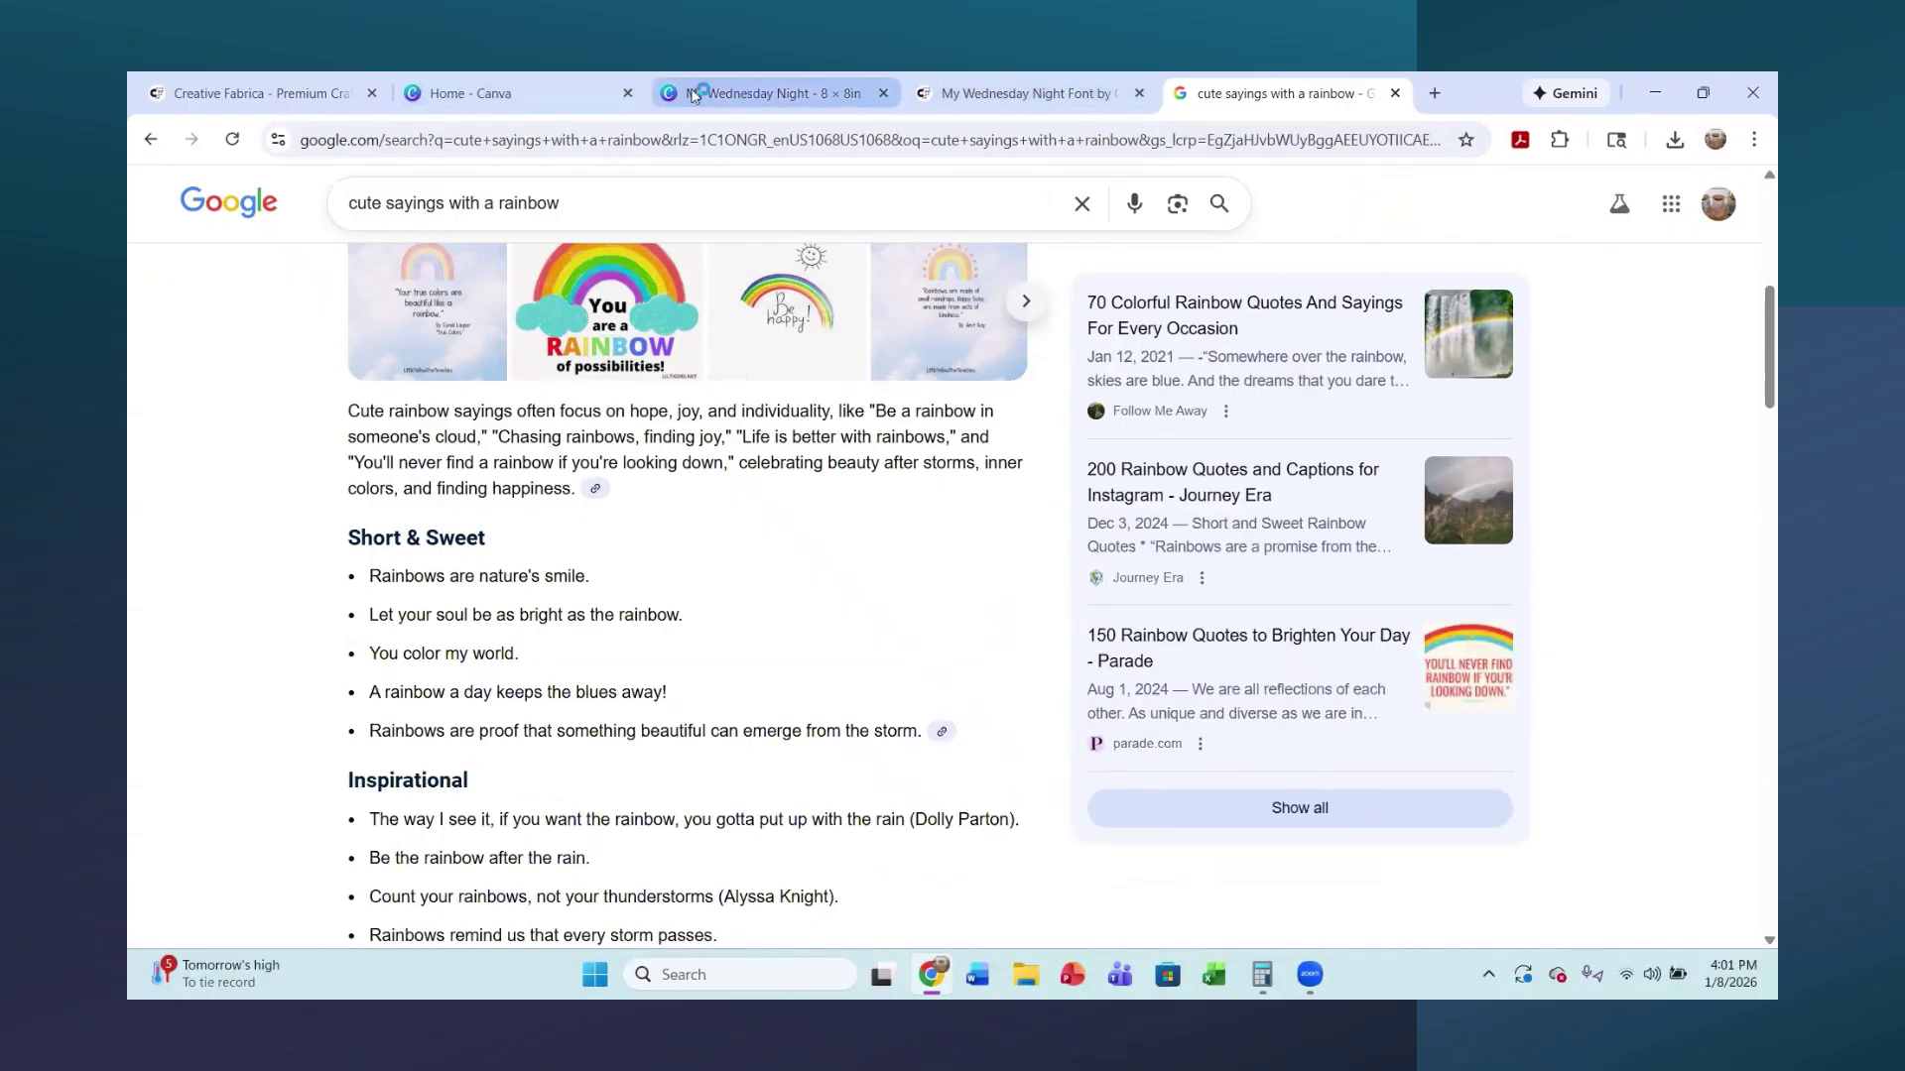
- Nudge page 1's title slightly left and retype it as 'You Color' / 'My World' on two lines
click(773, 93)
scroll(1240, 397, up, 5)
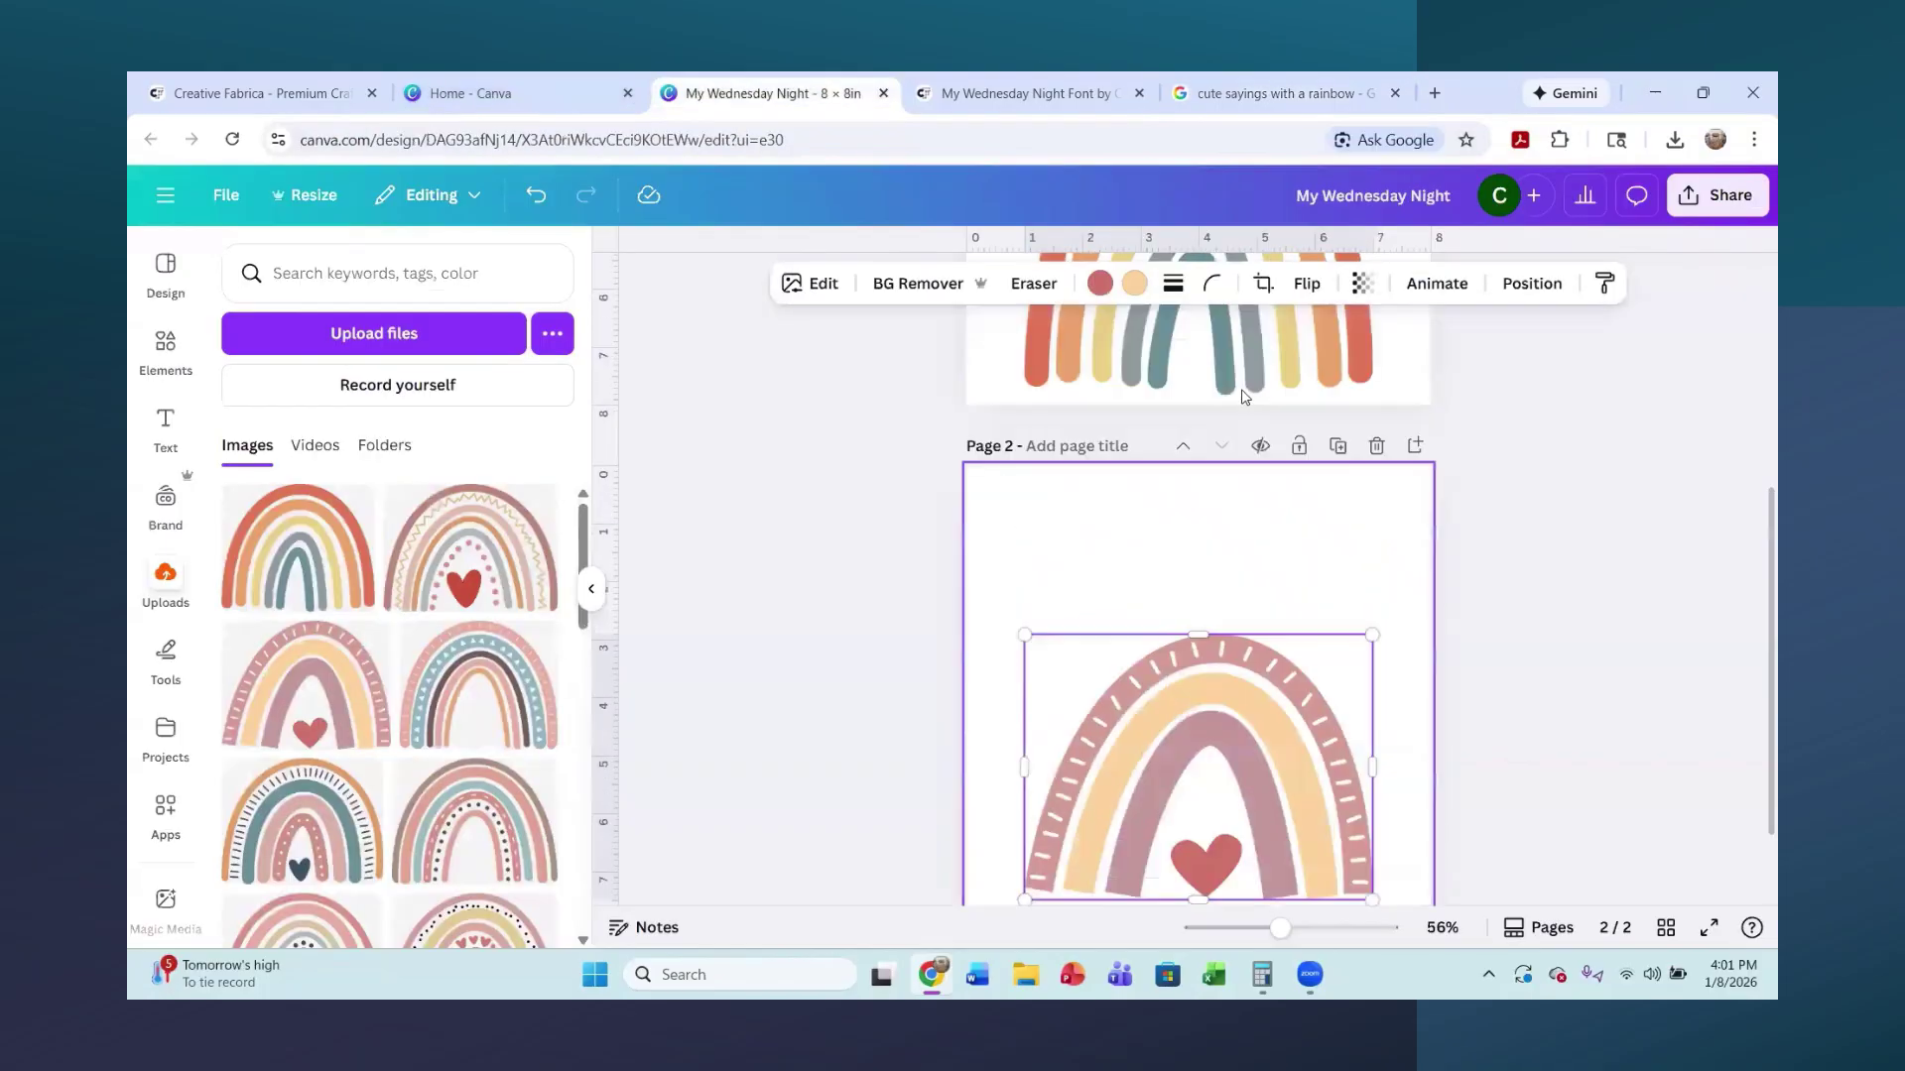
scroll(1254, 476, down, 2)
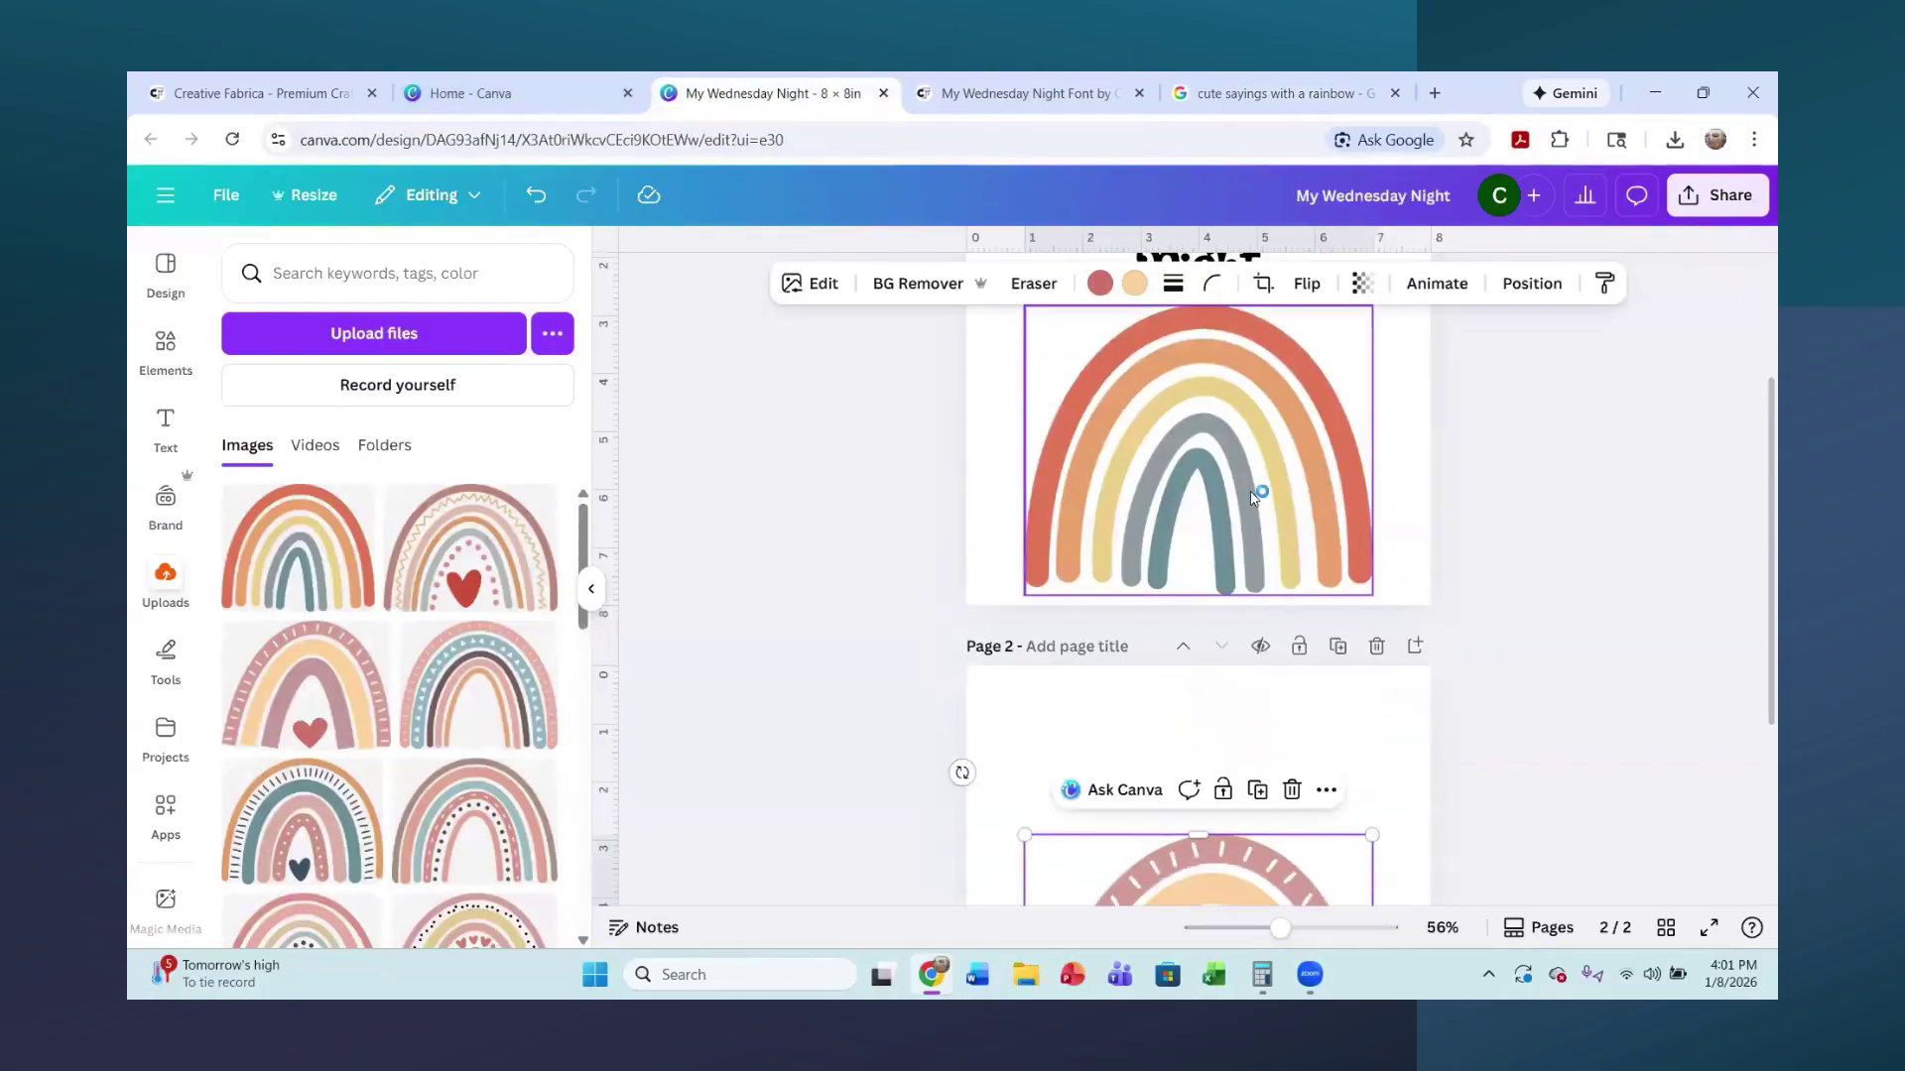
scroll(1240, 481, up, 2)
click(1233, 486)
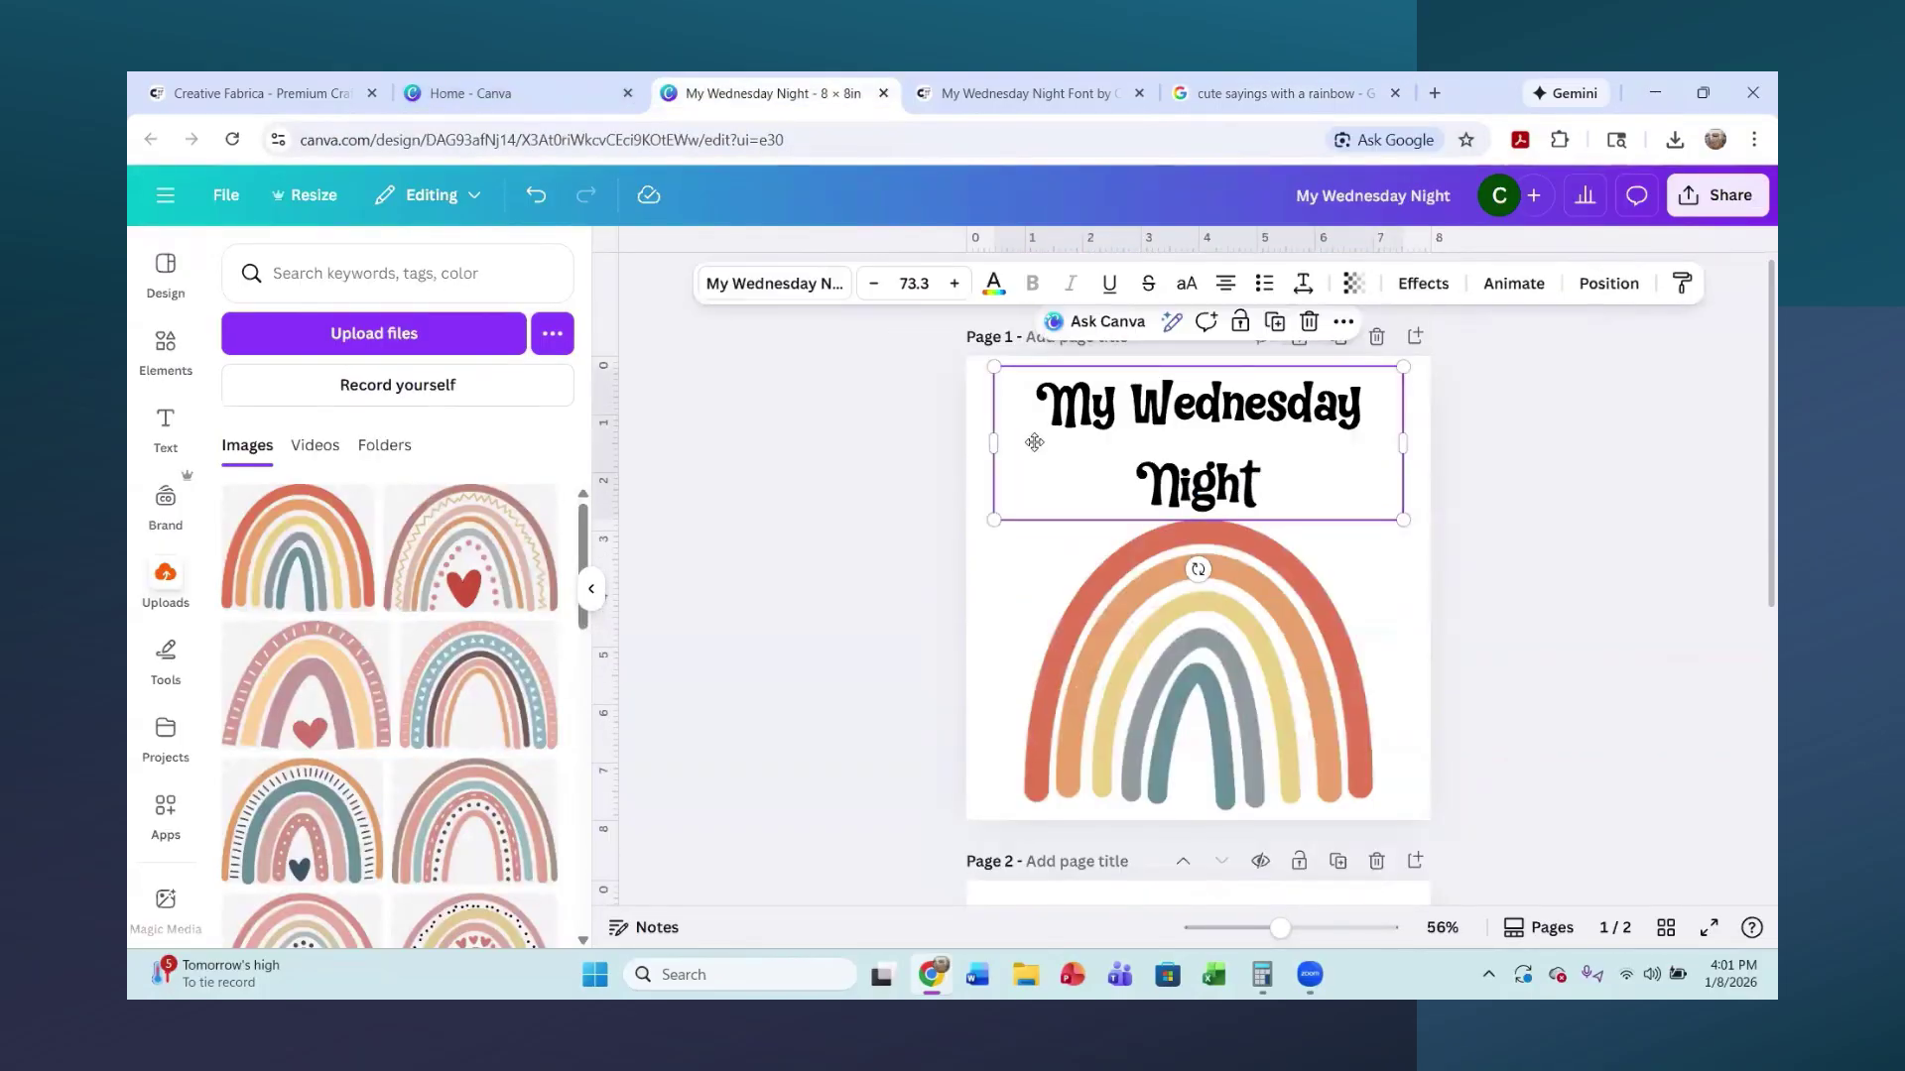
mouse_move(1274, 483)
mouse_down()
mouse_move(1229, 489)
mouse_move(1247, 481)
mouse_up()
click(1246, 472)
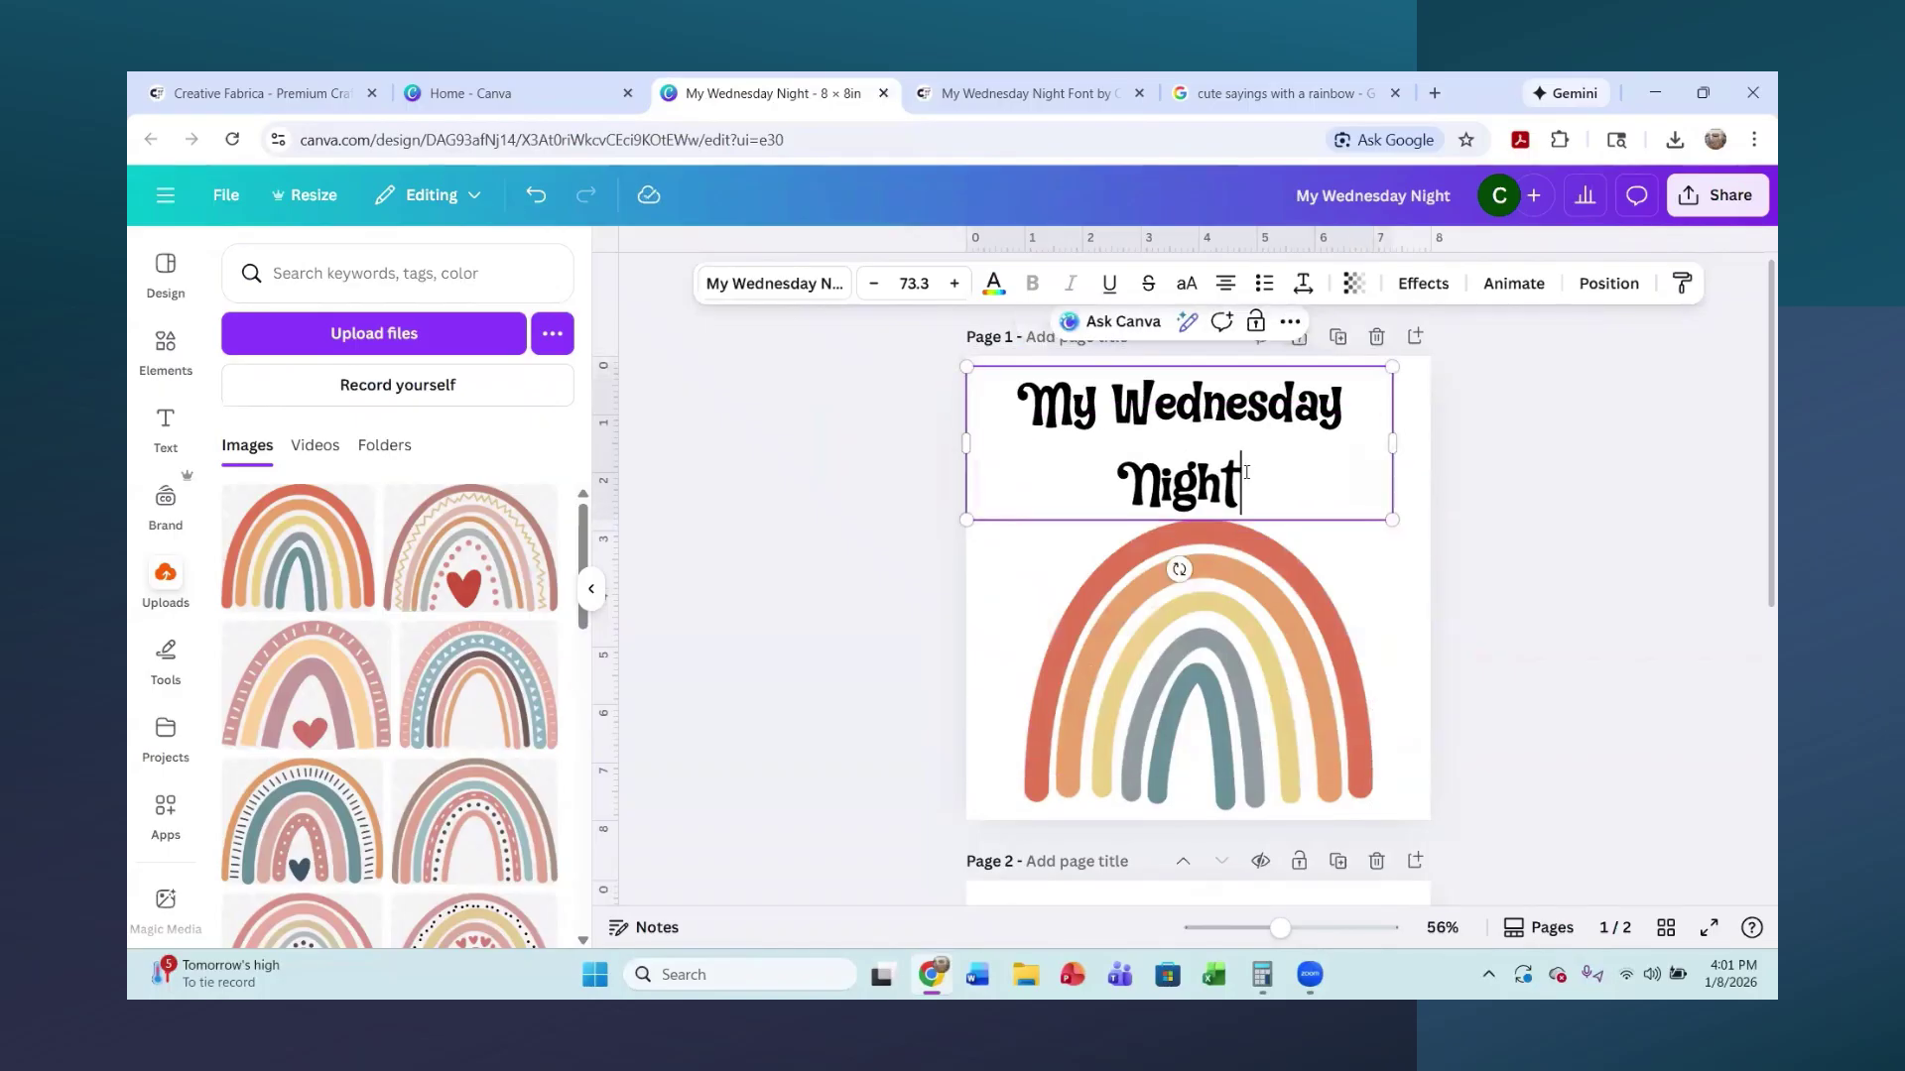
key(ctrl+a)
text(You)
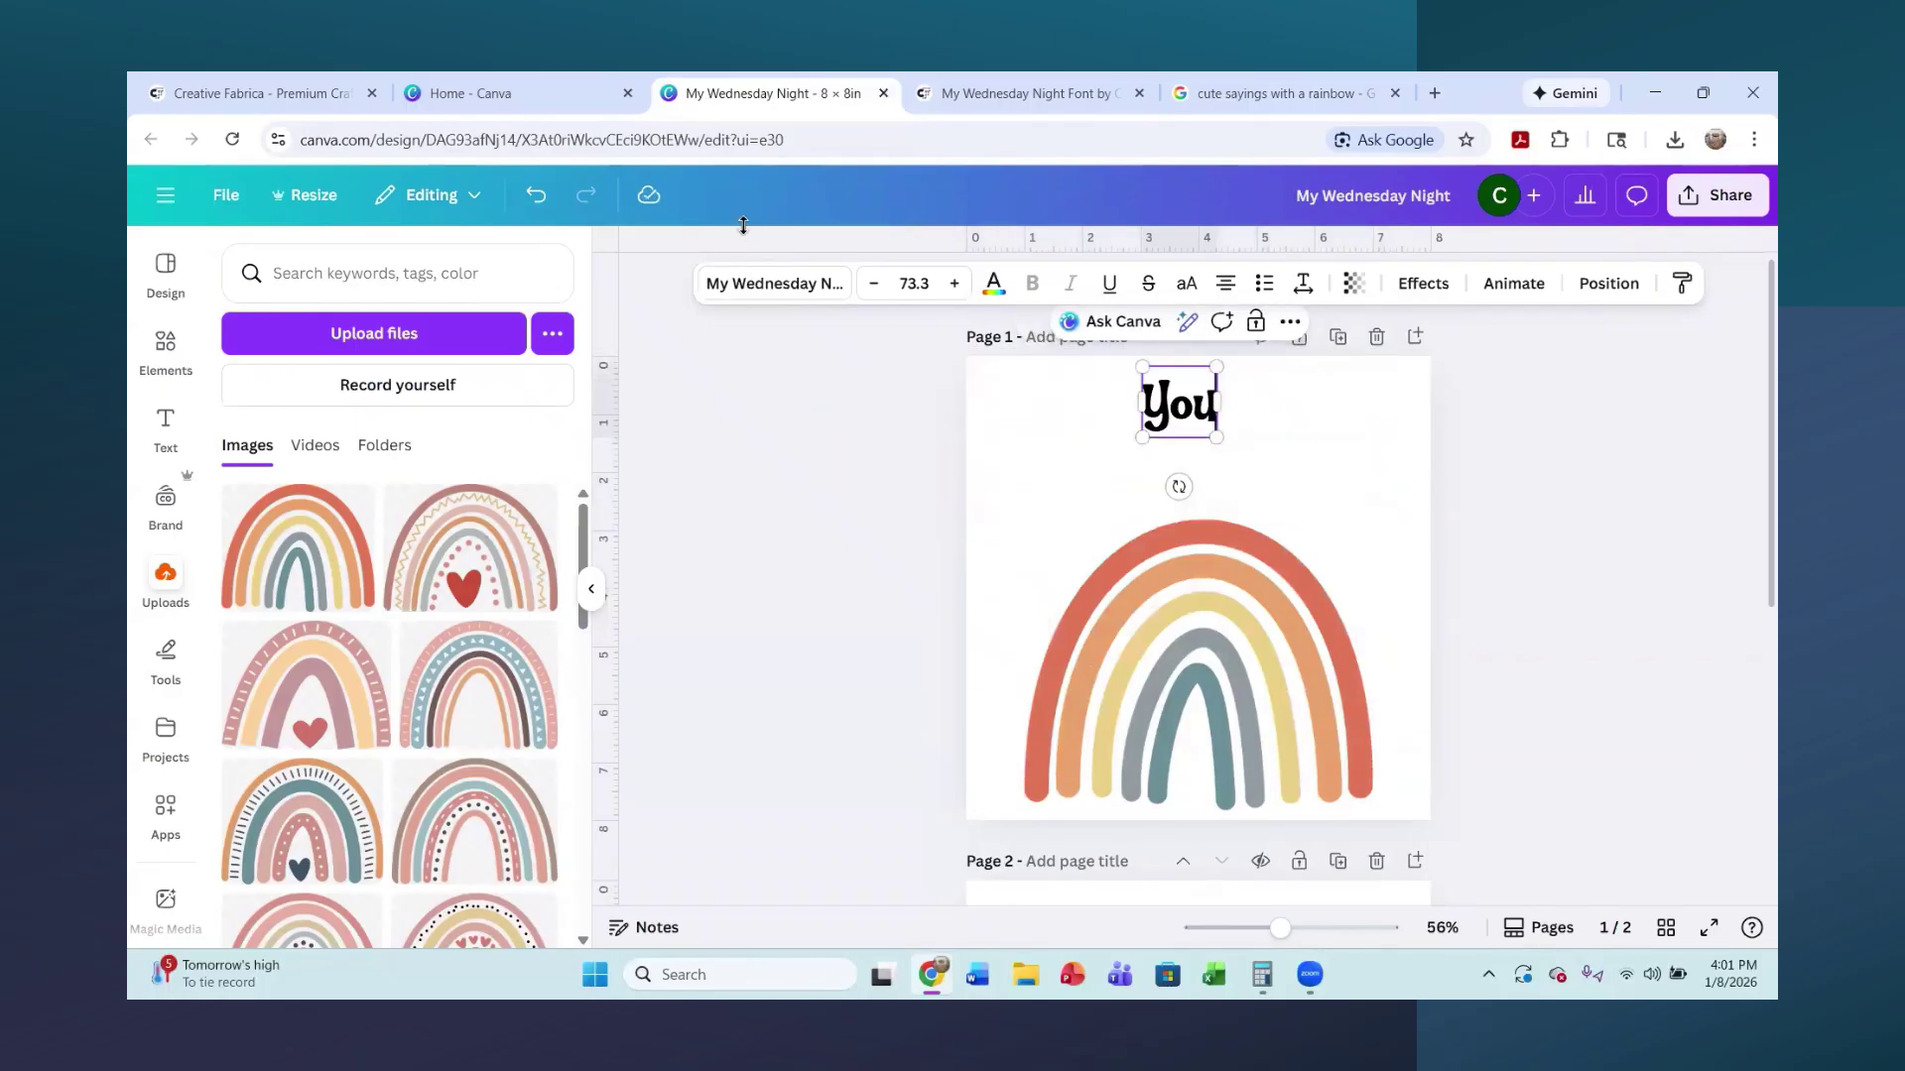
text( Color)
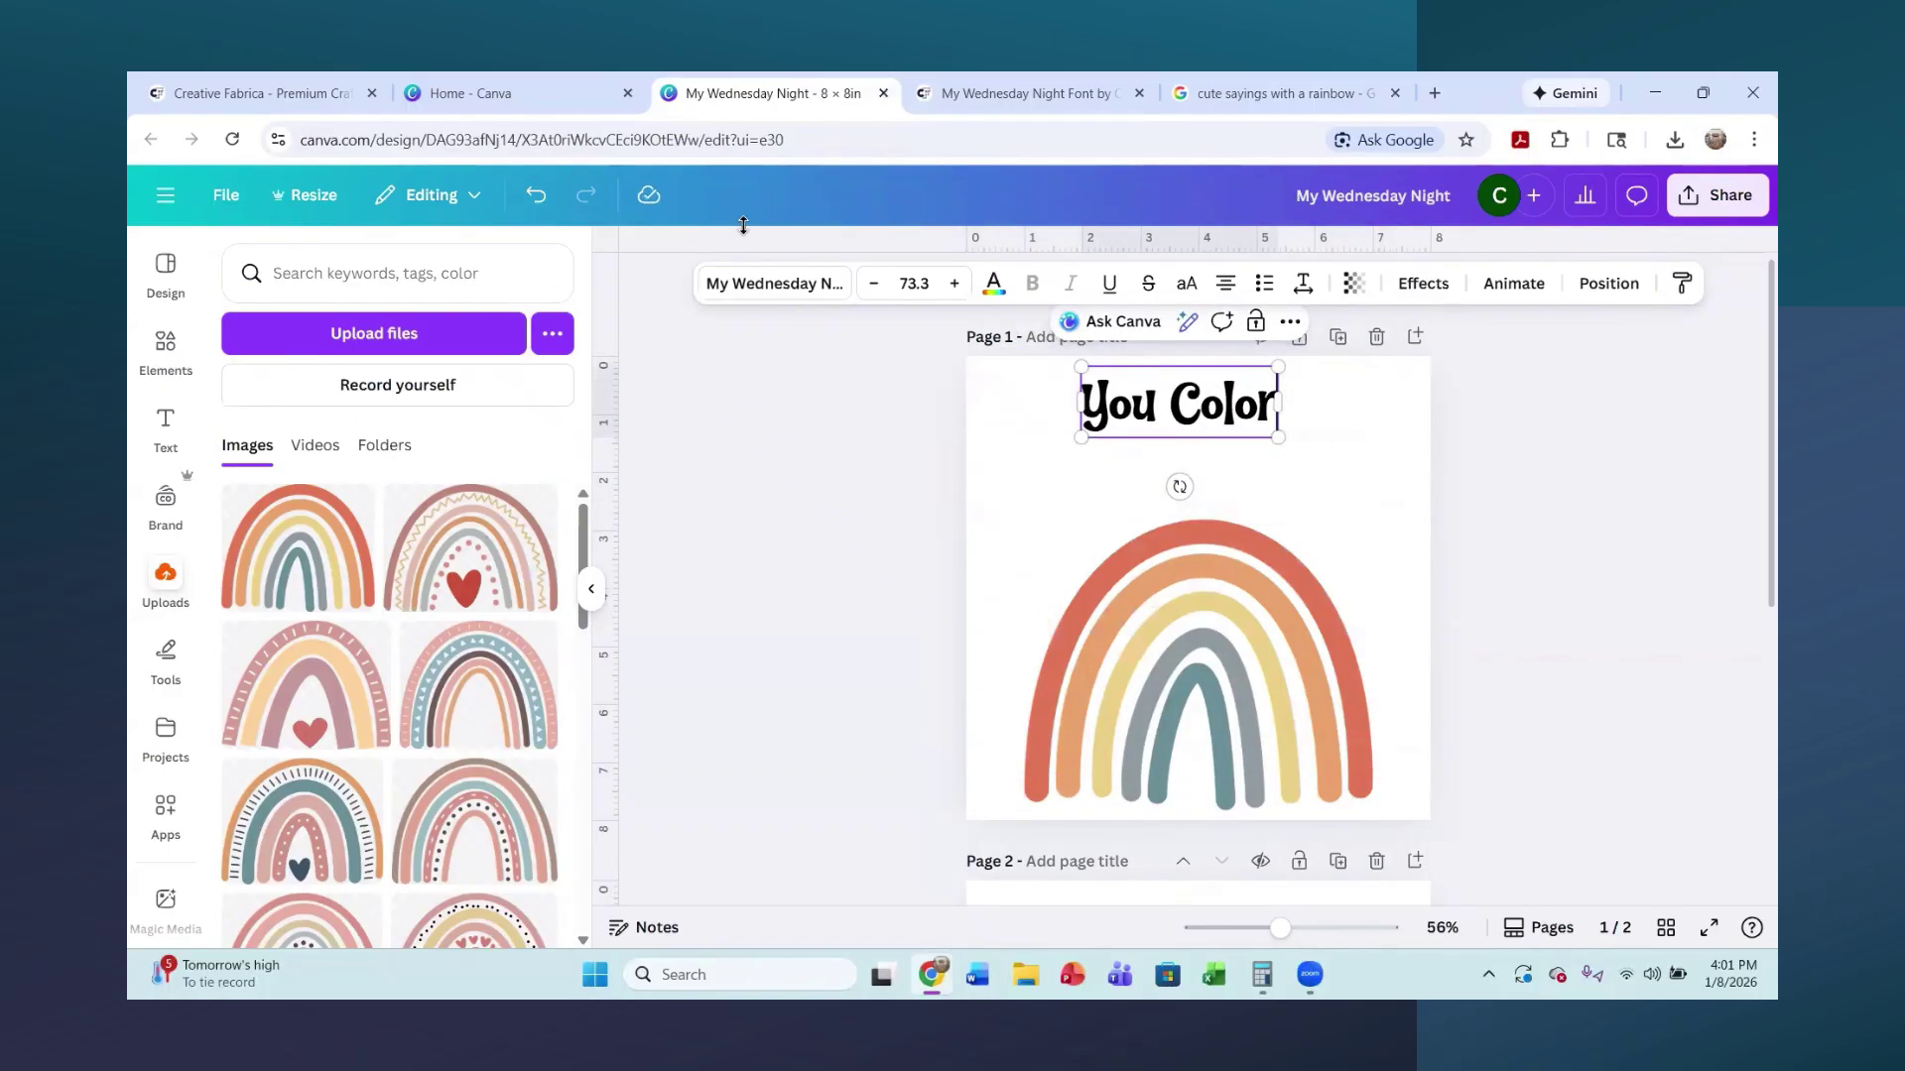
key(Return)
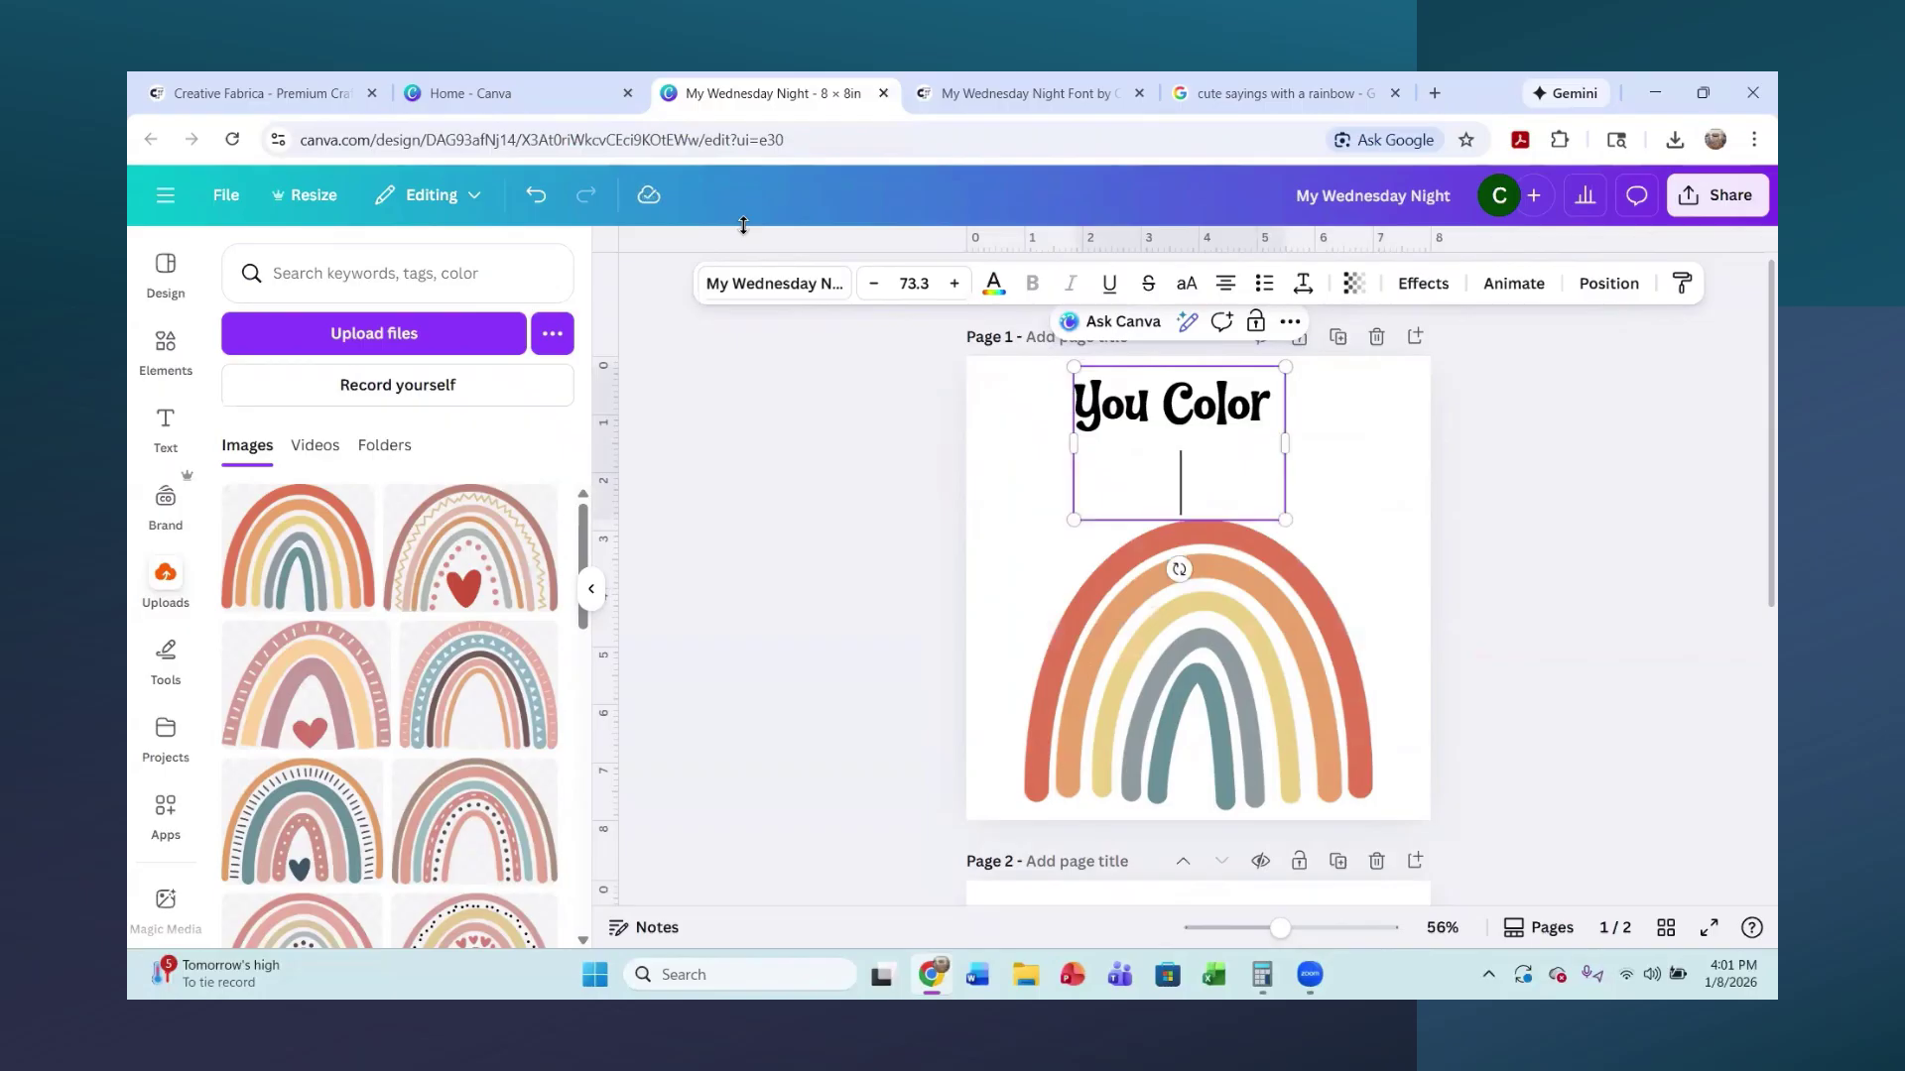
text(My World)
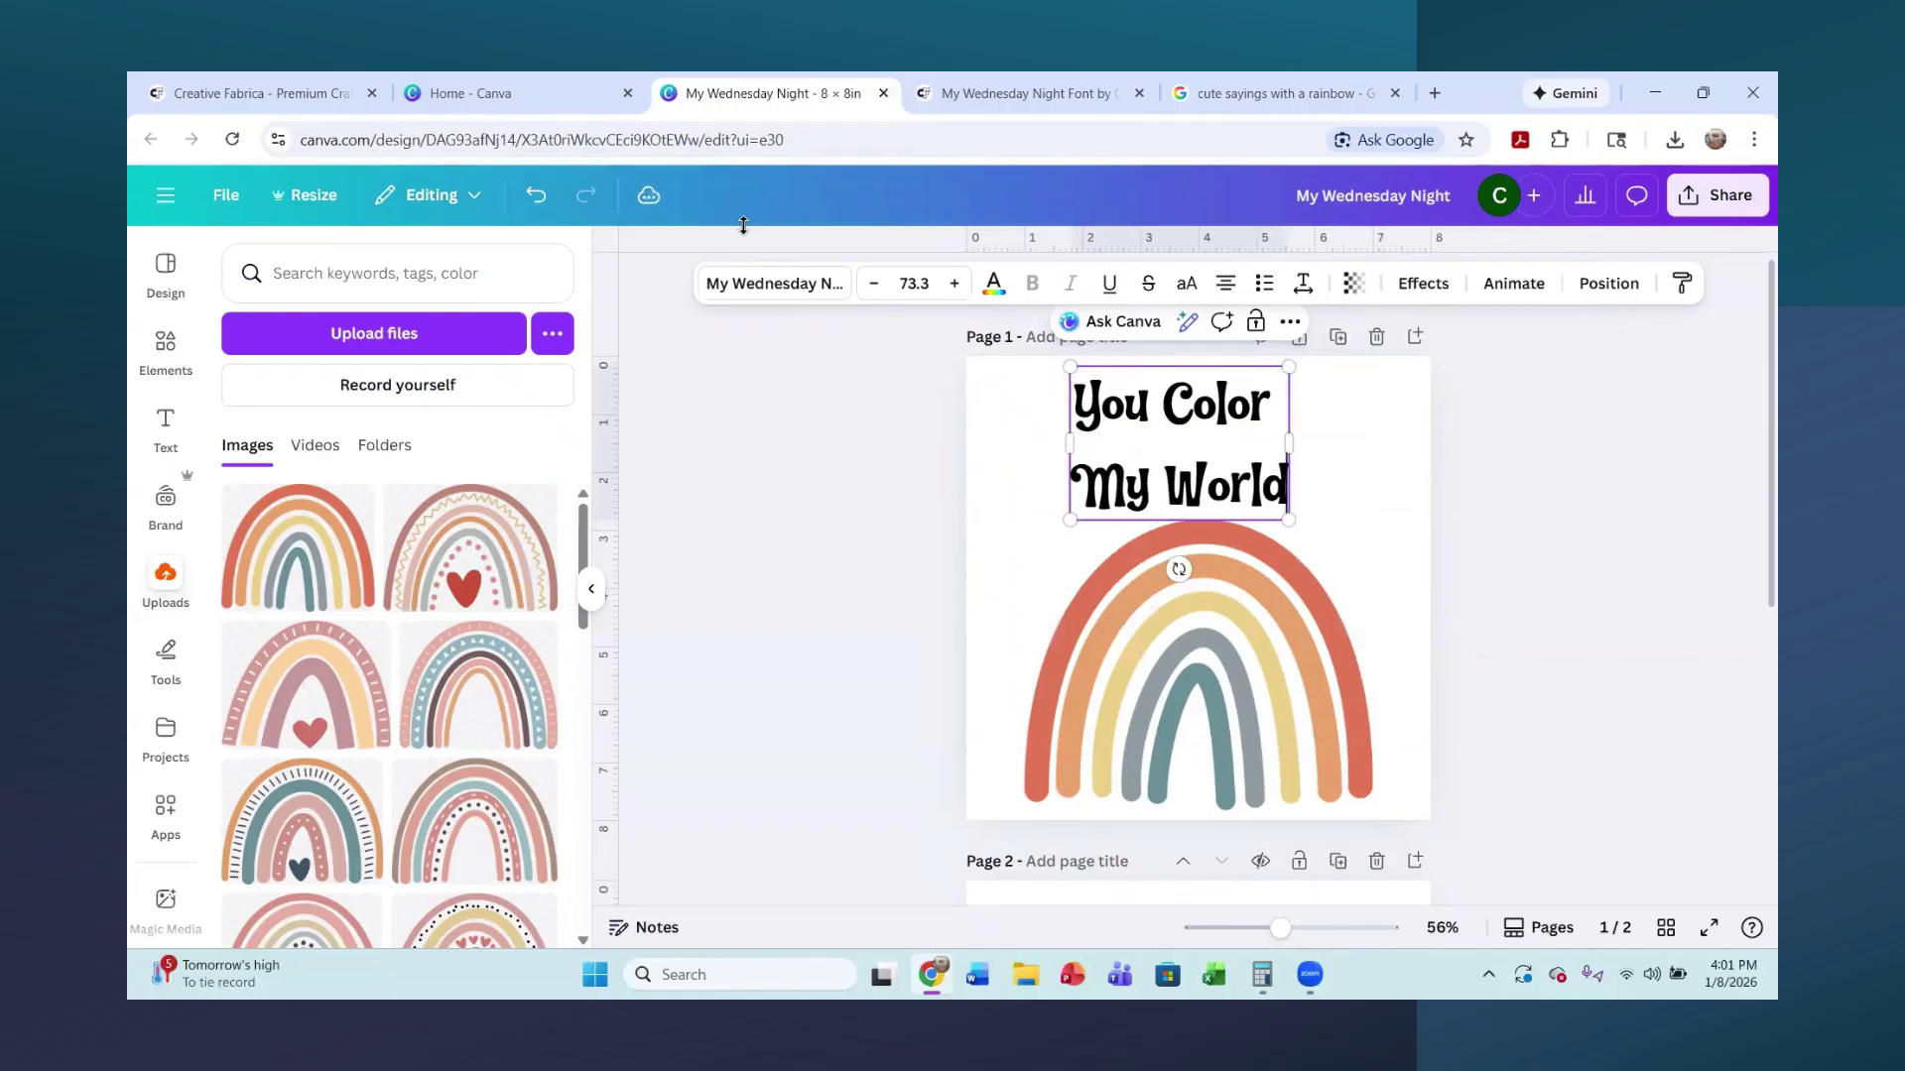
- Colour the whole title gray azure (#689097) from the rainbow's photo colours
click(993, 287)
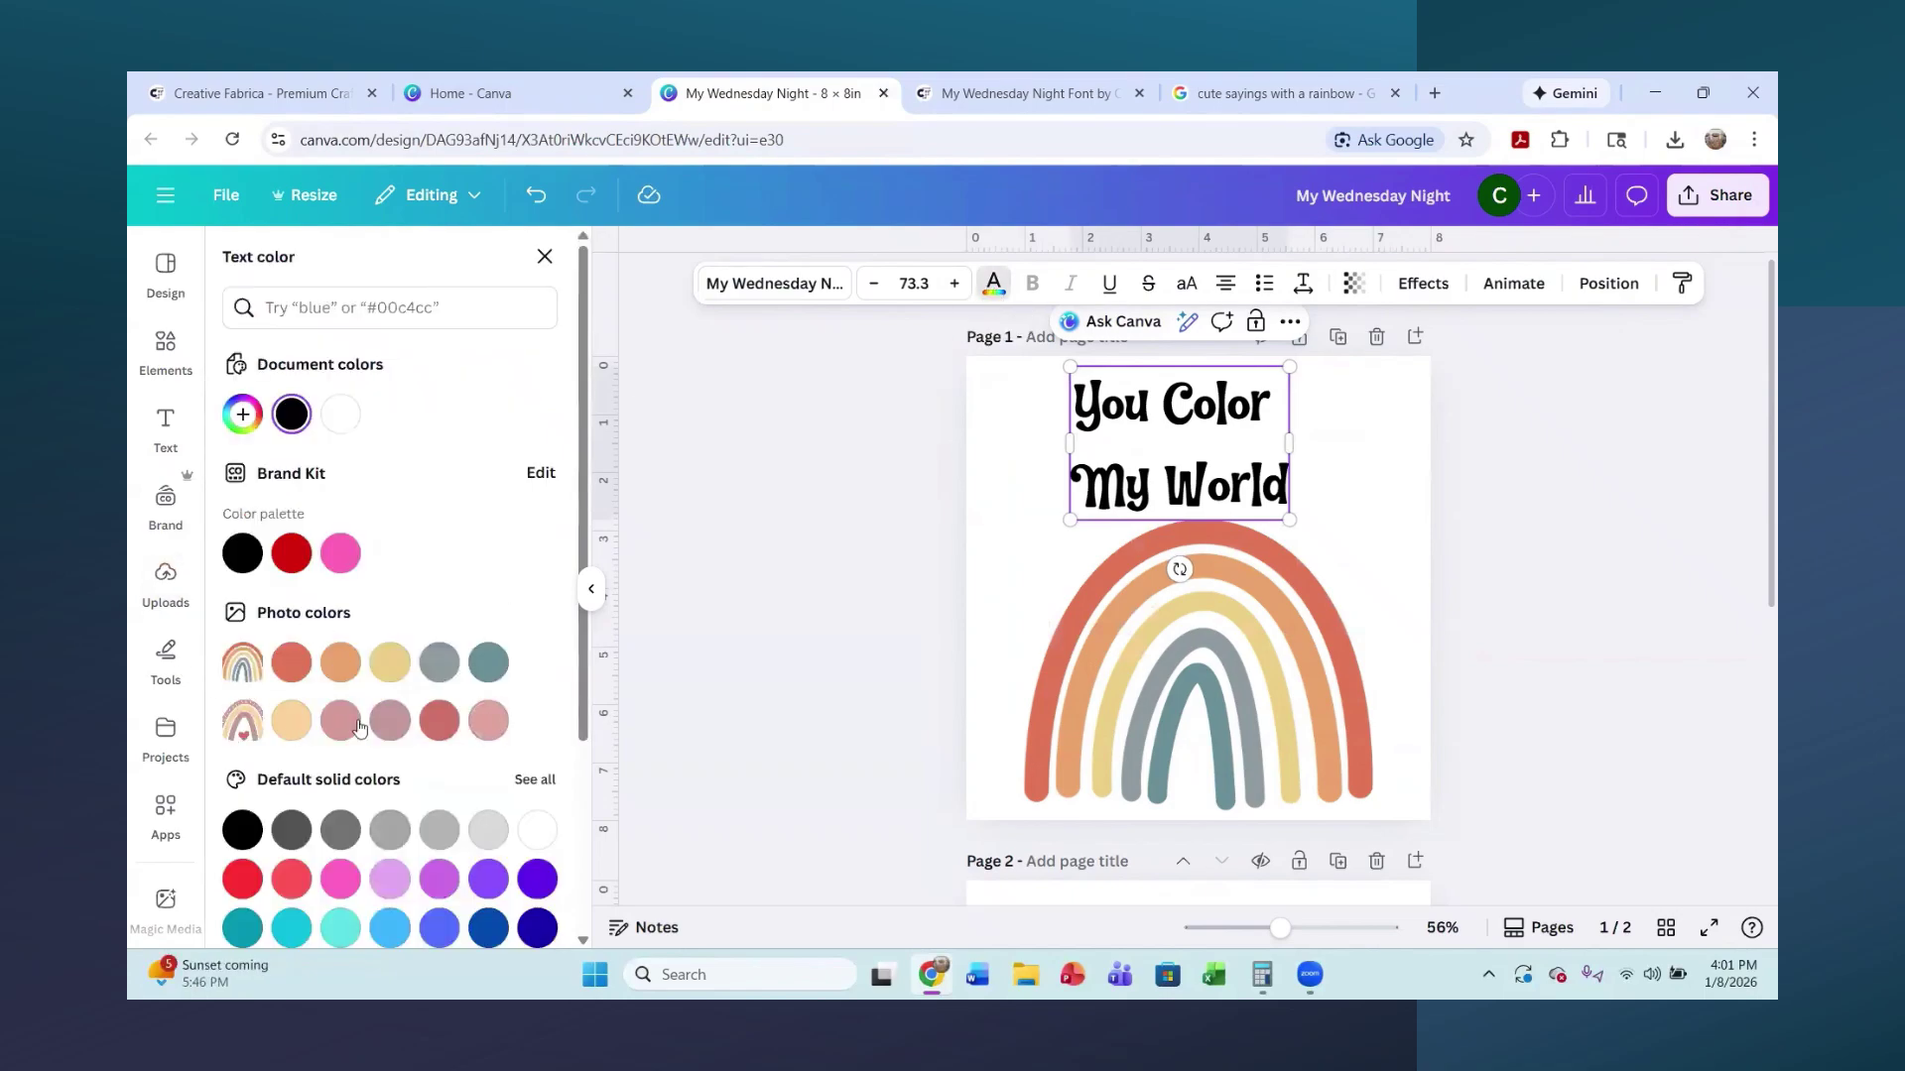
click(490, 665)
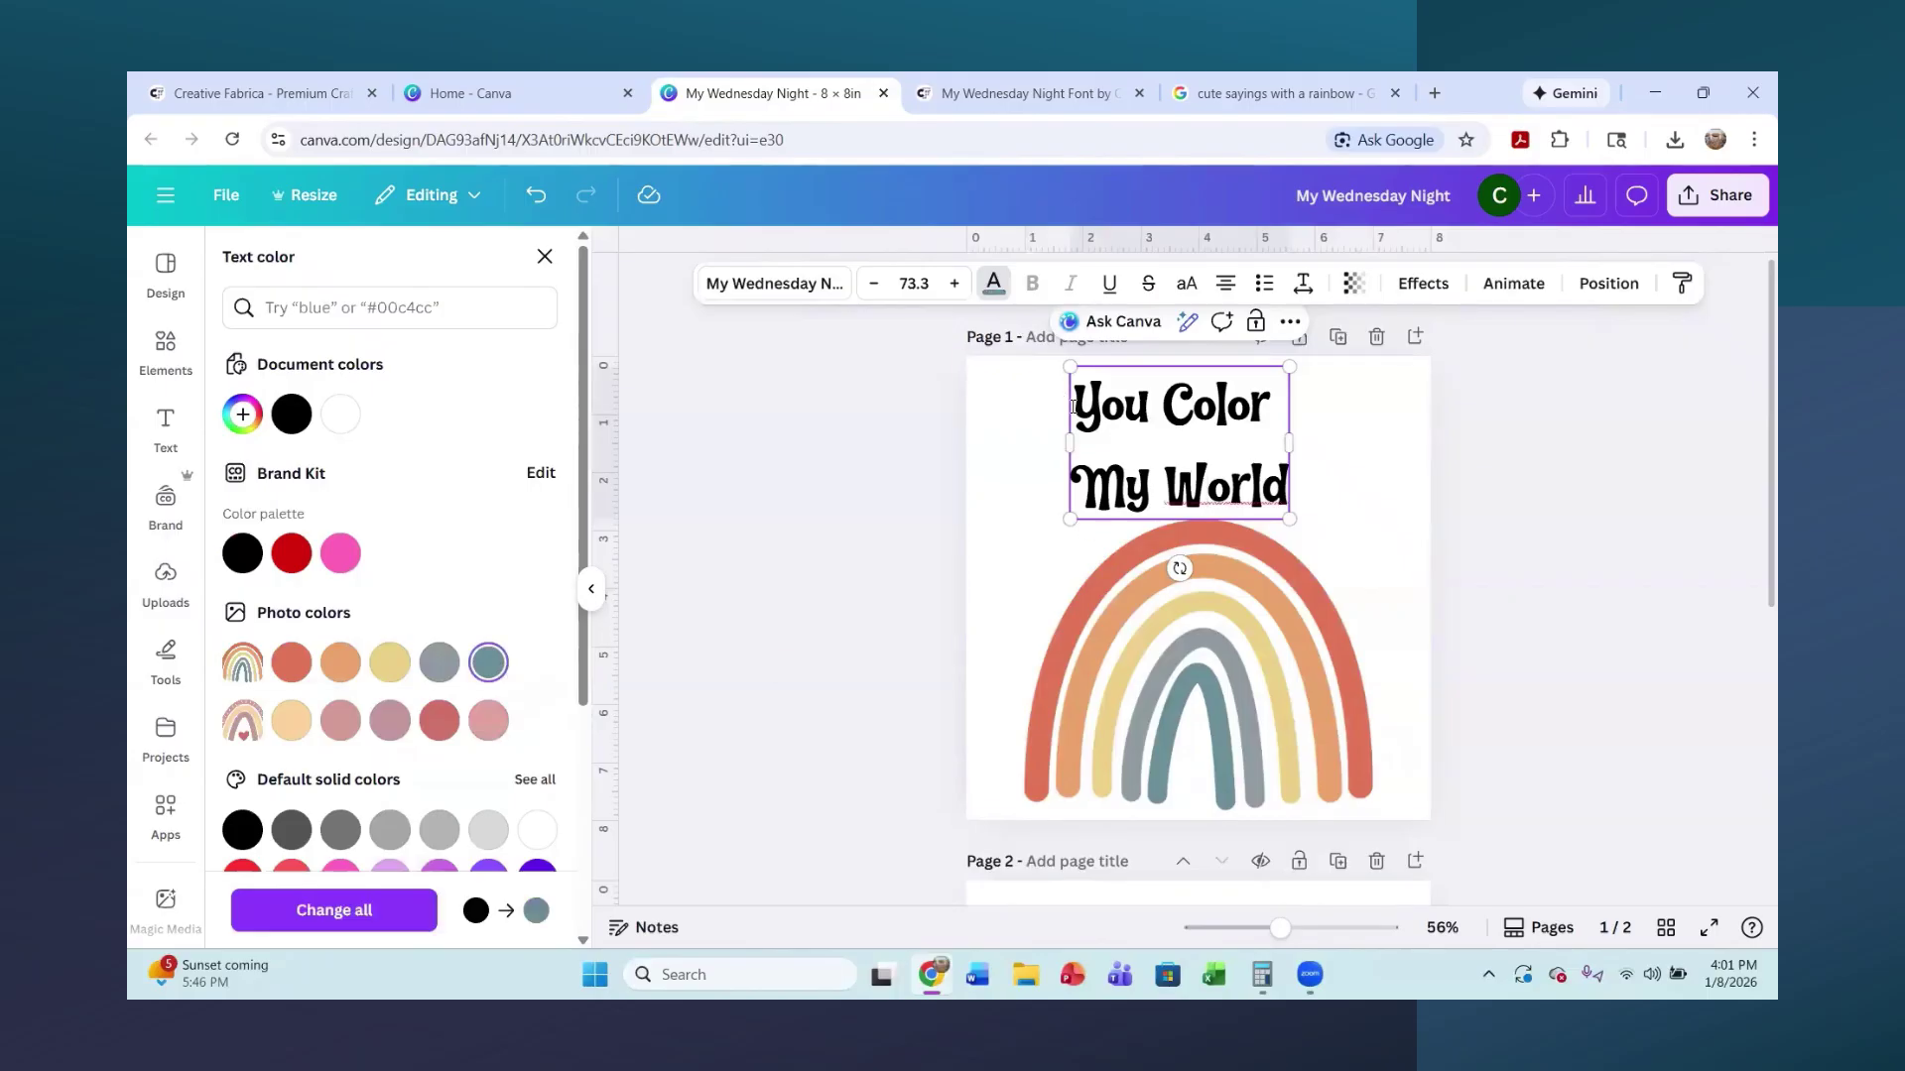
drag(1189, 491, 1295, 489)
key(ctrl+a)
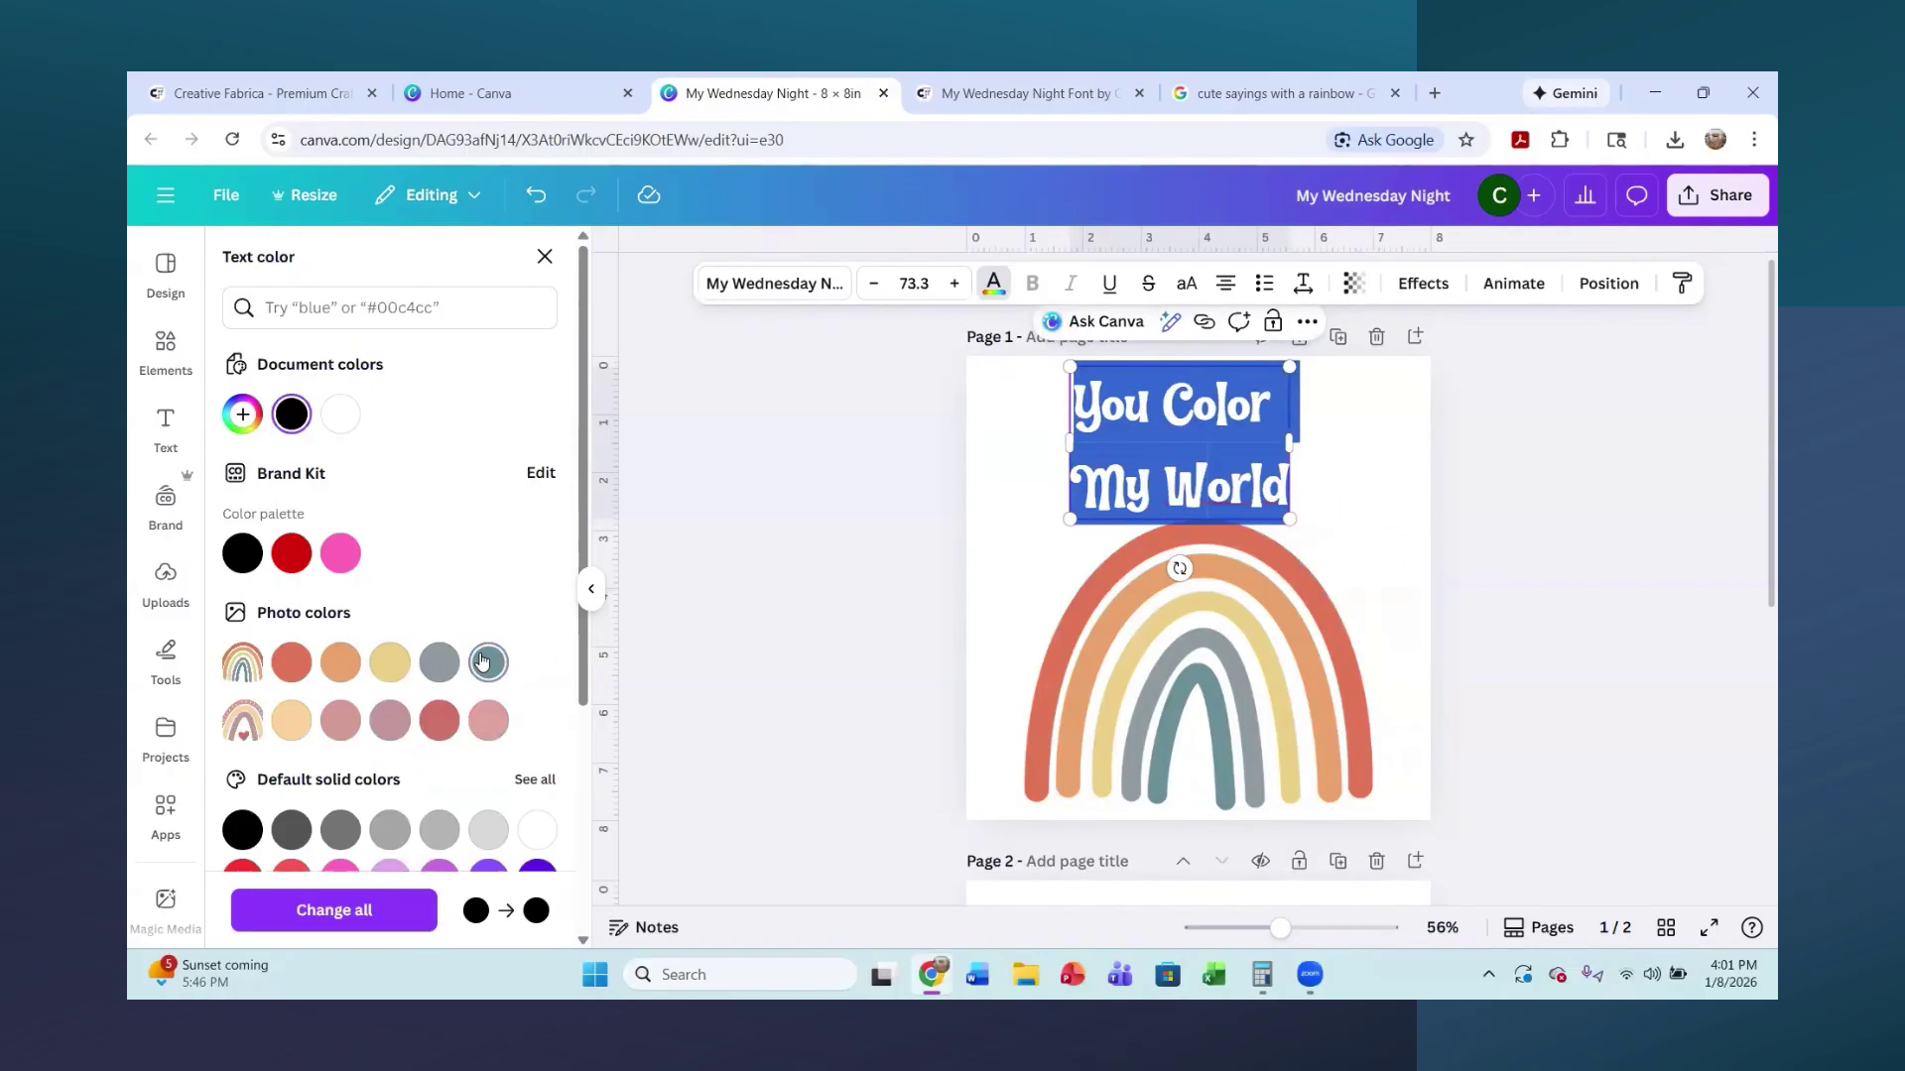
click(1369, 469)
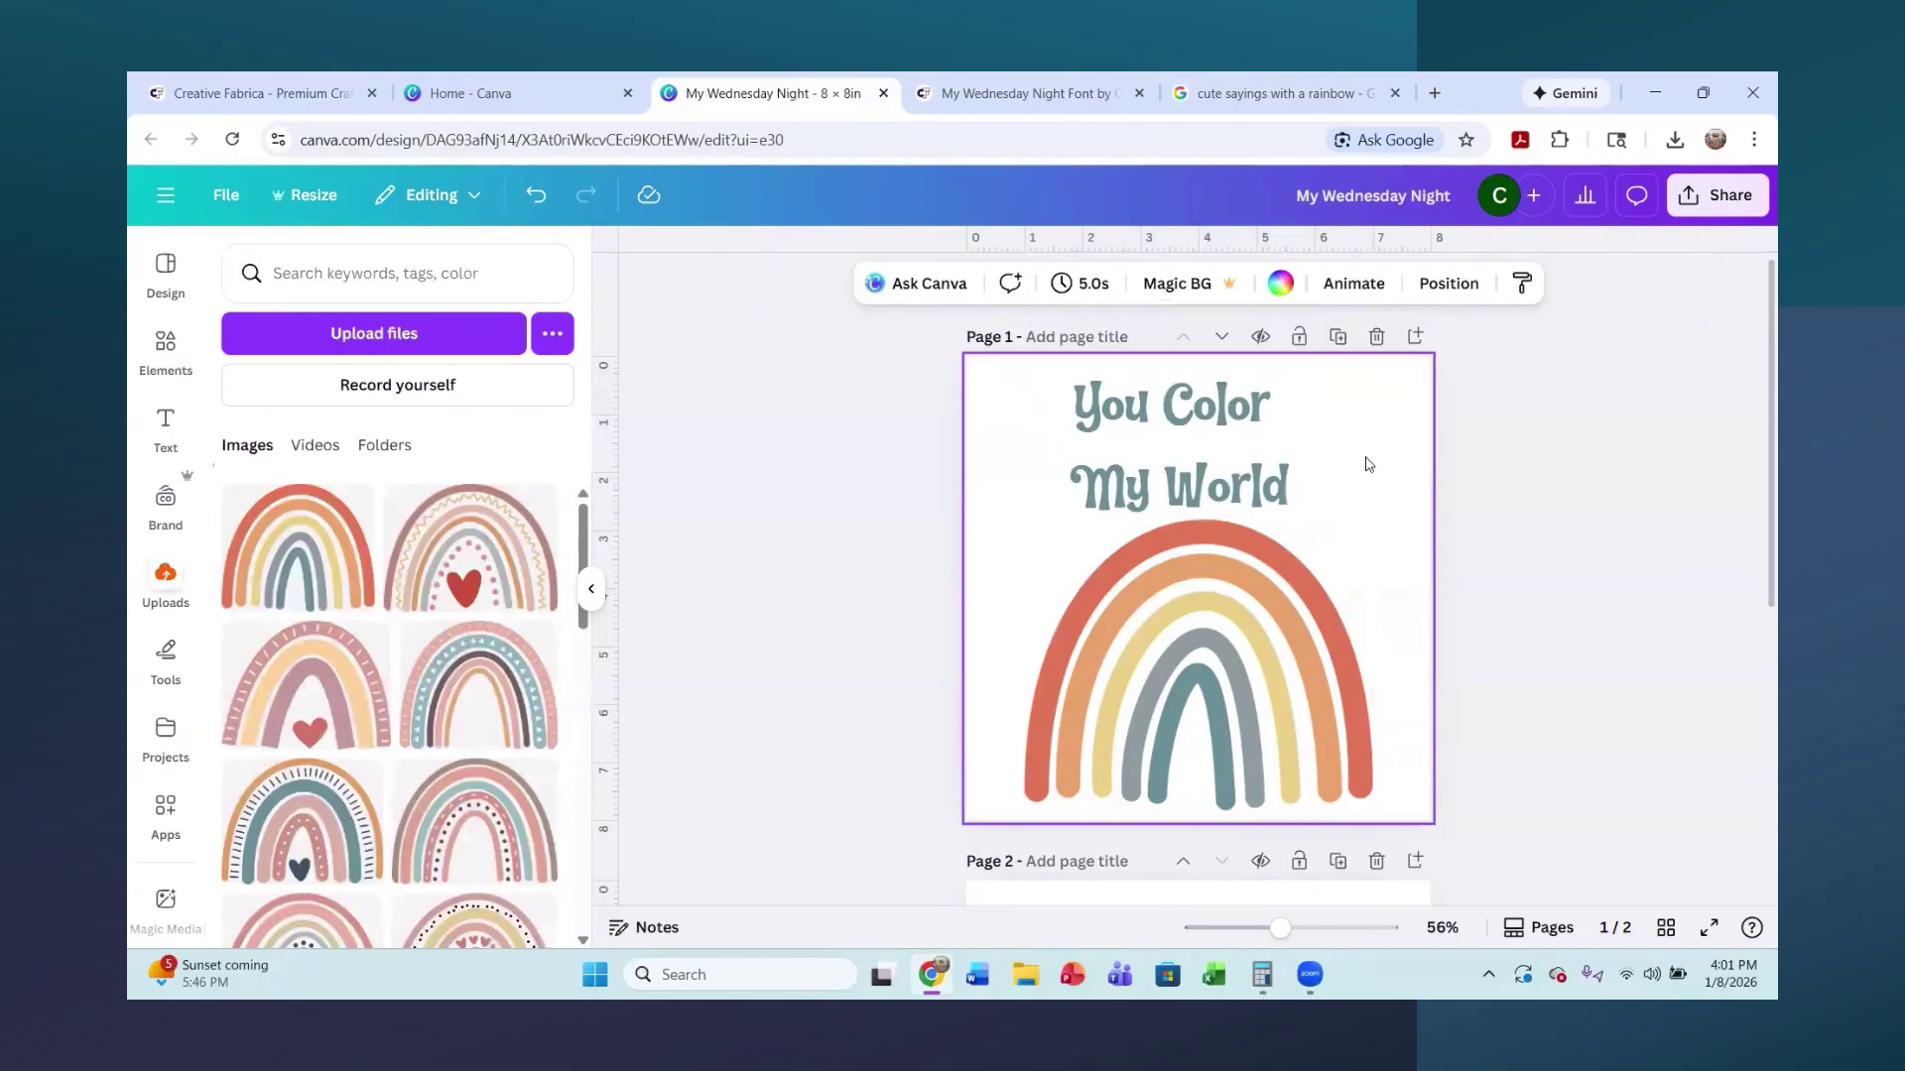
click(1198, 488)
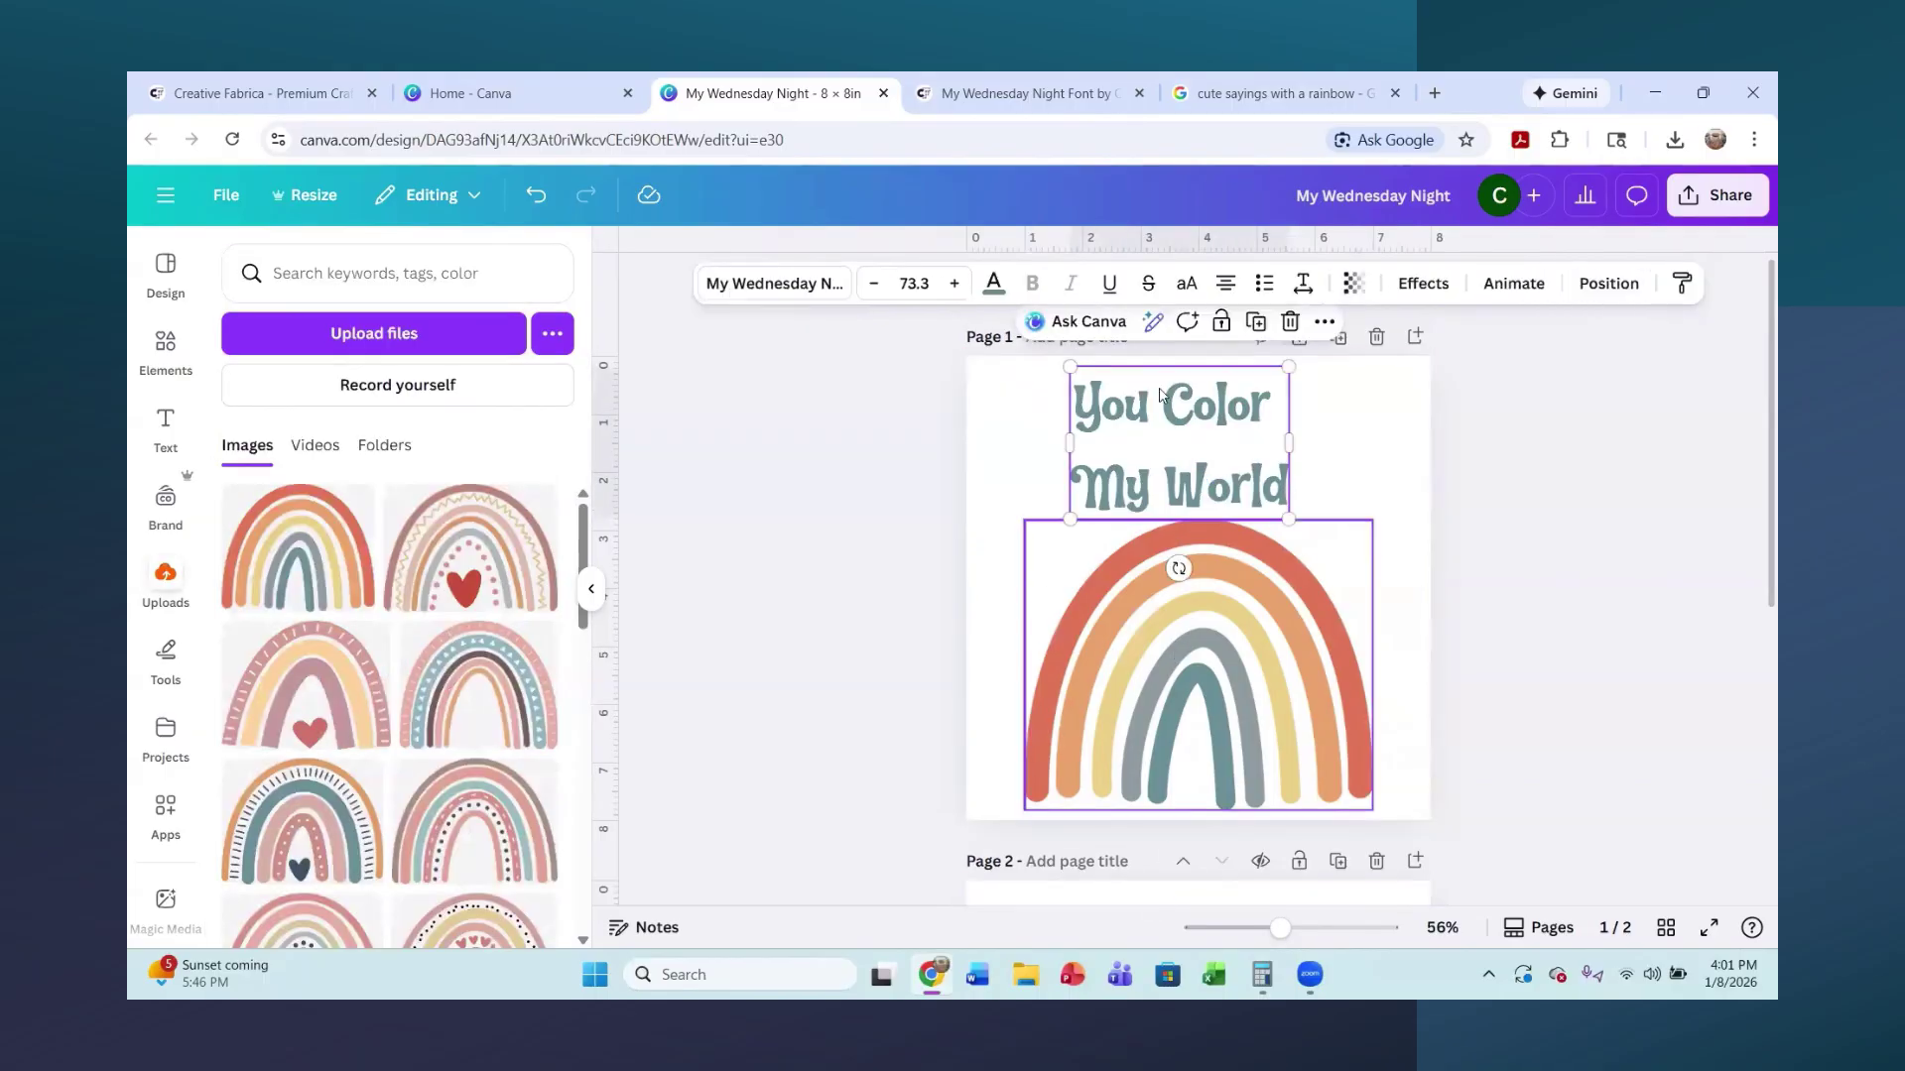
- Paste a copy of the 'You Color My World' title onto page 2 above the heart rainbow
scroll(1234, 445, down, 5)
scroll(1250, 456, up, 5)
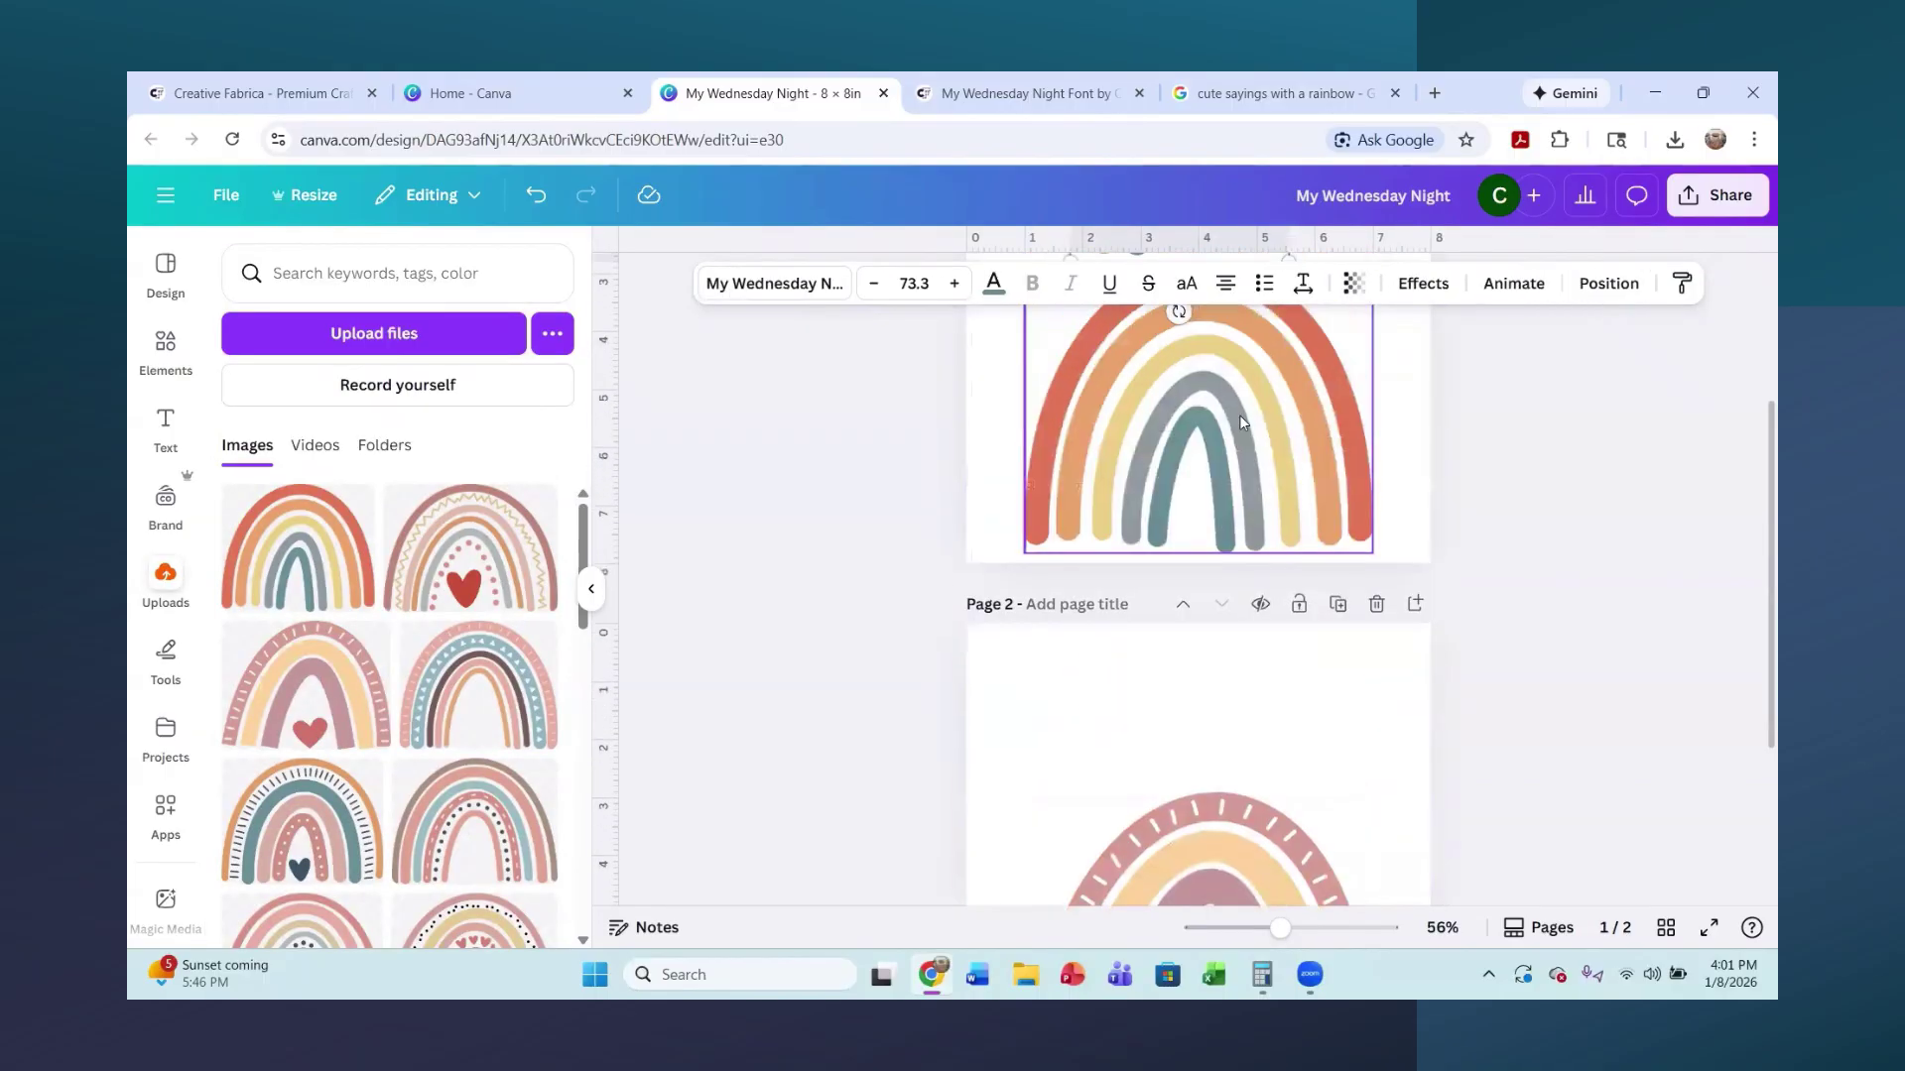
scroll(1182, 387, up, 1)
click(1189, 413)
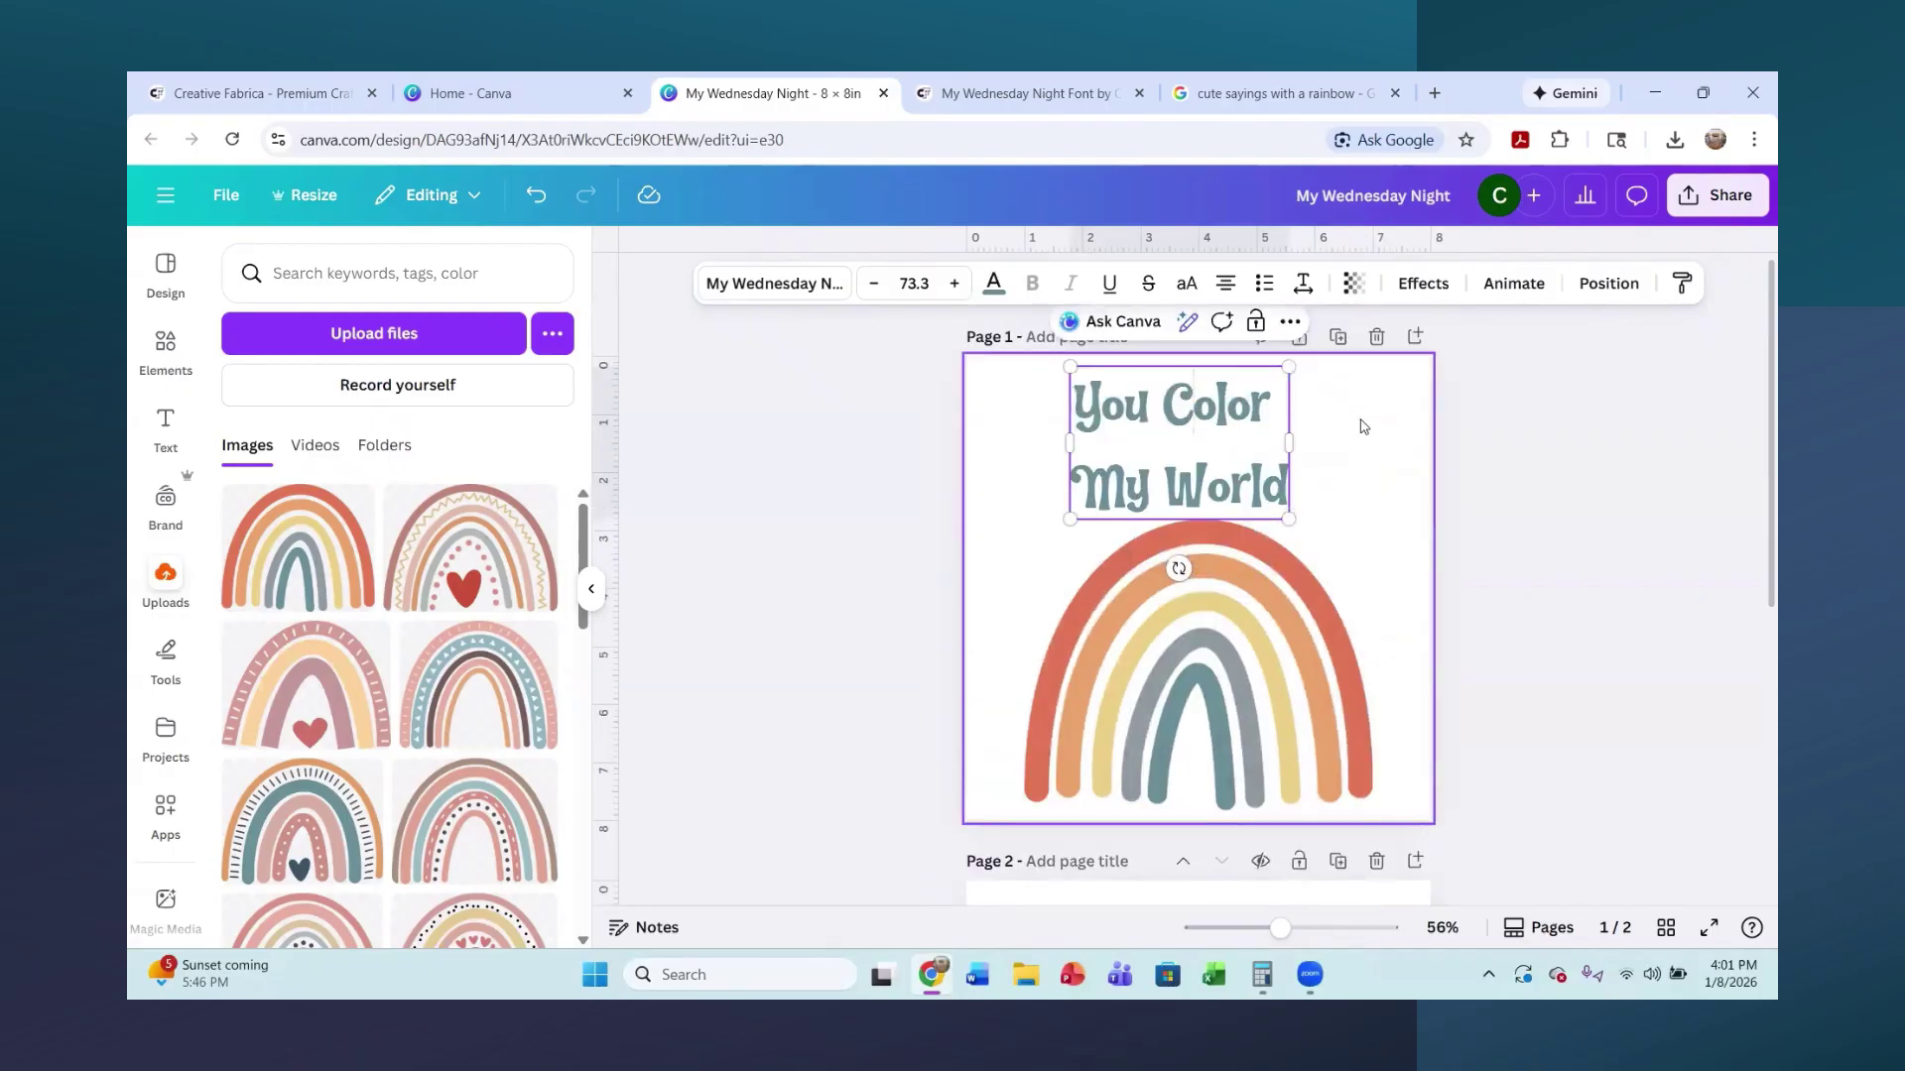
scroll(1311, 454, down, 3)
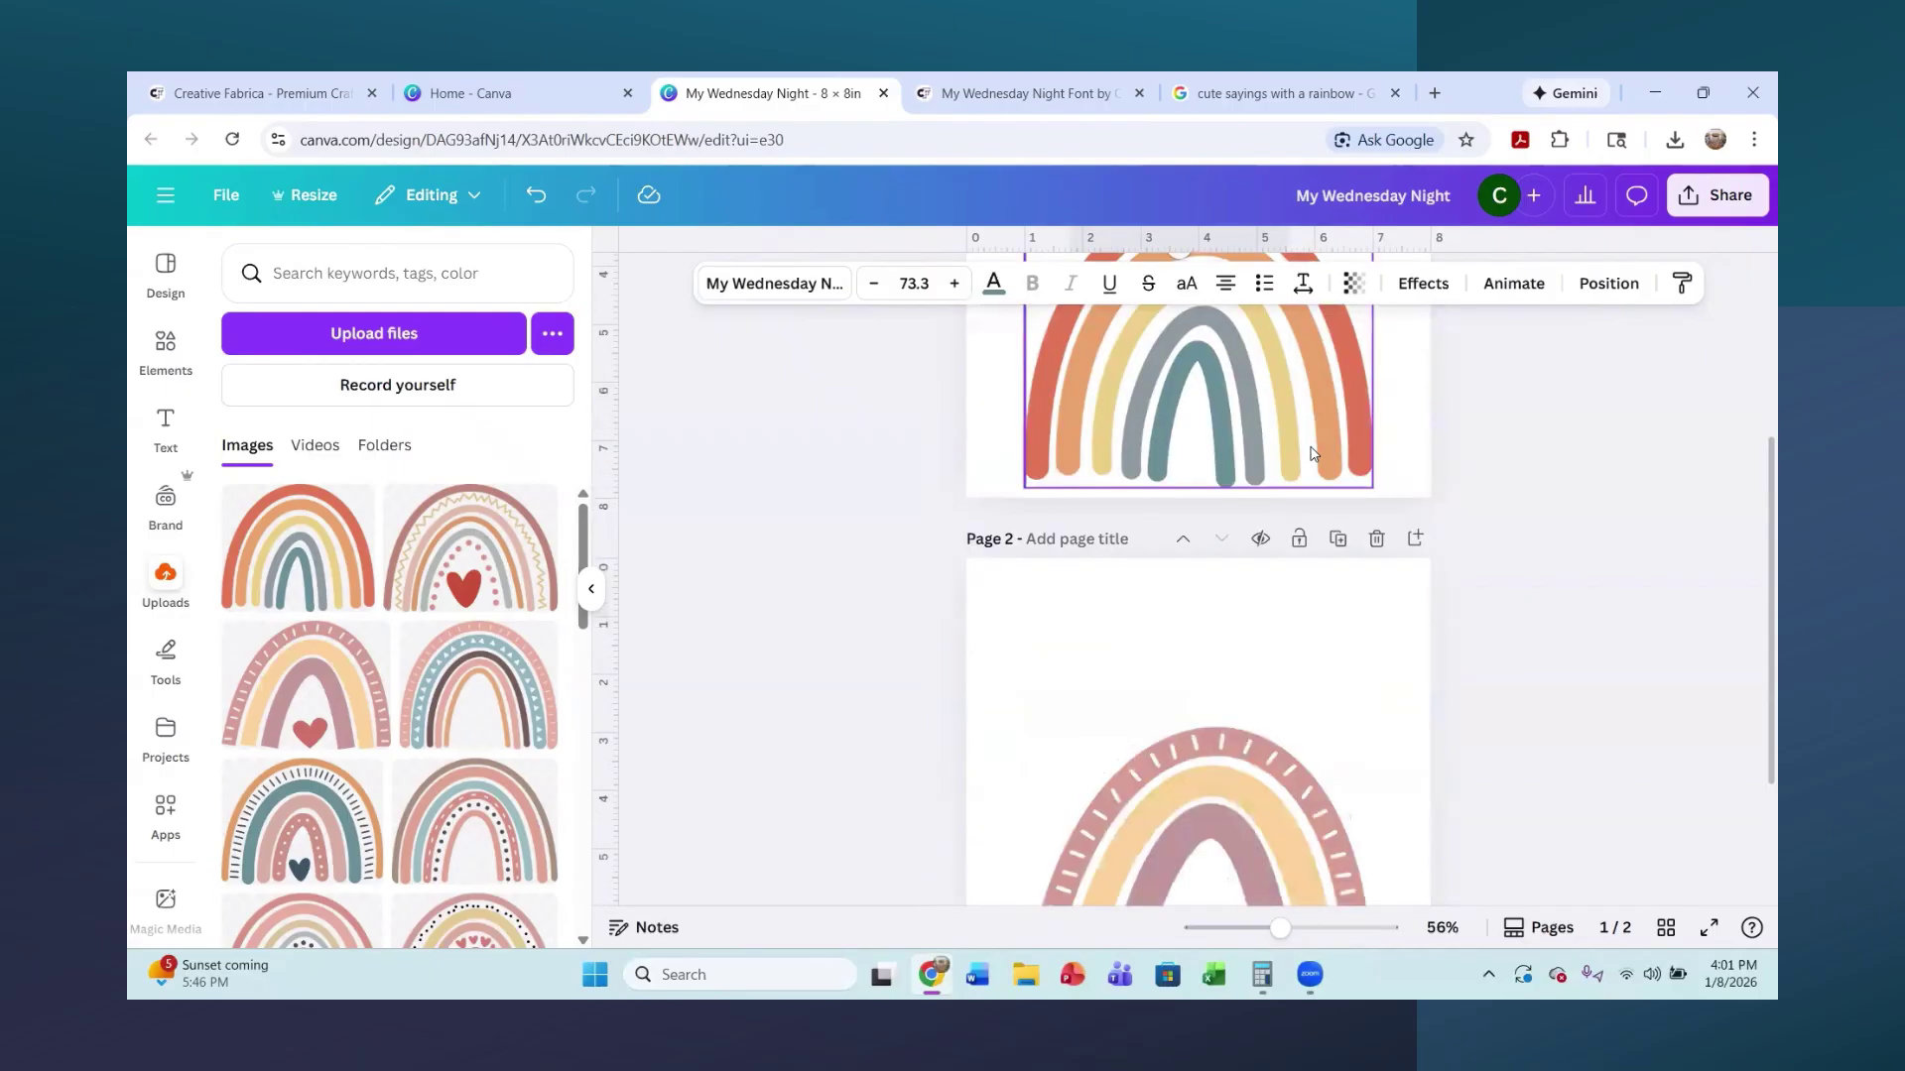
scroll(1330, 449, up, 3)
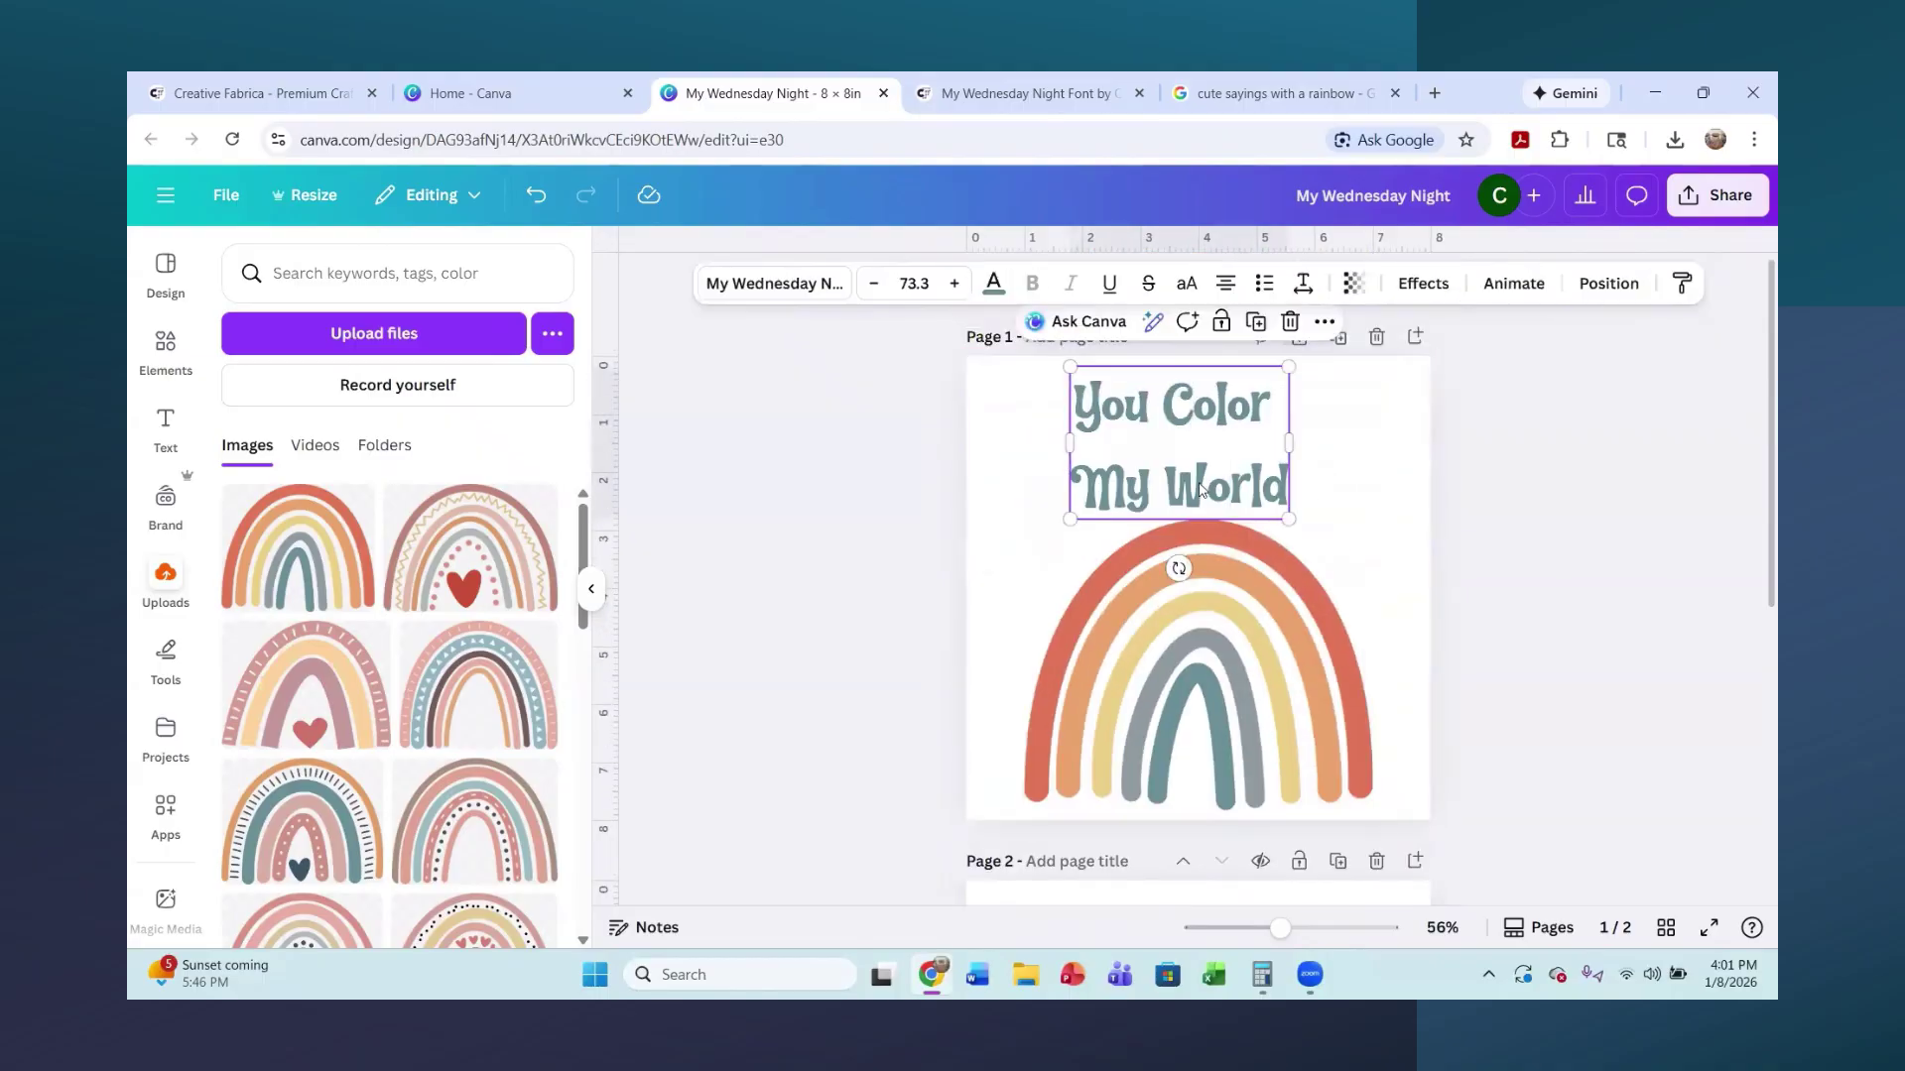
scroll(1201, 489, down, 5)
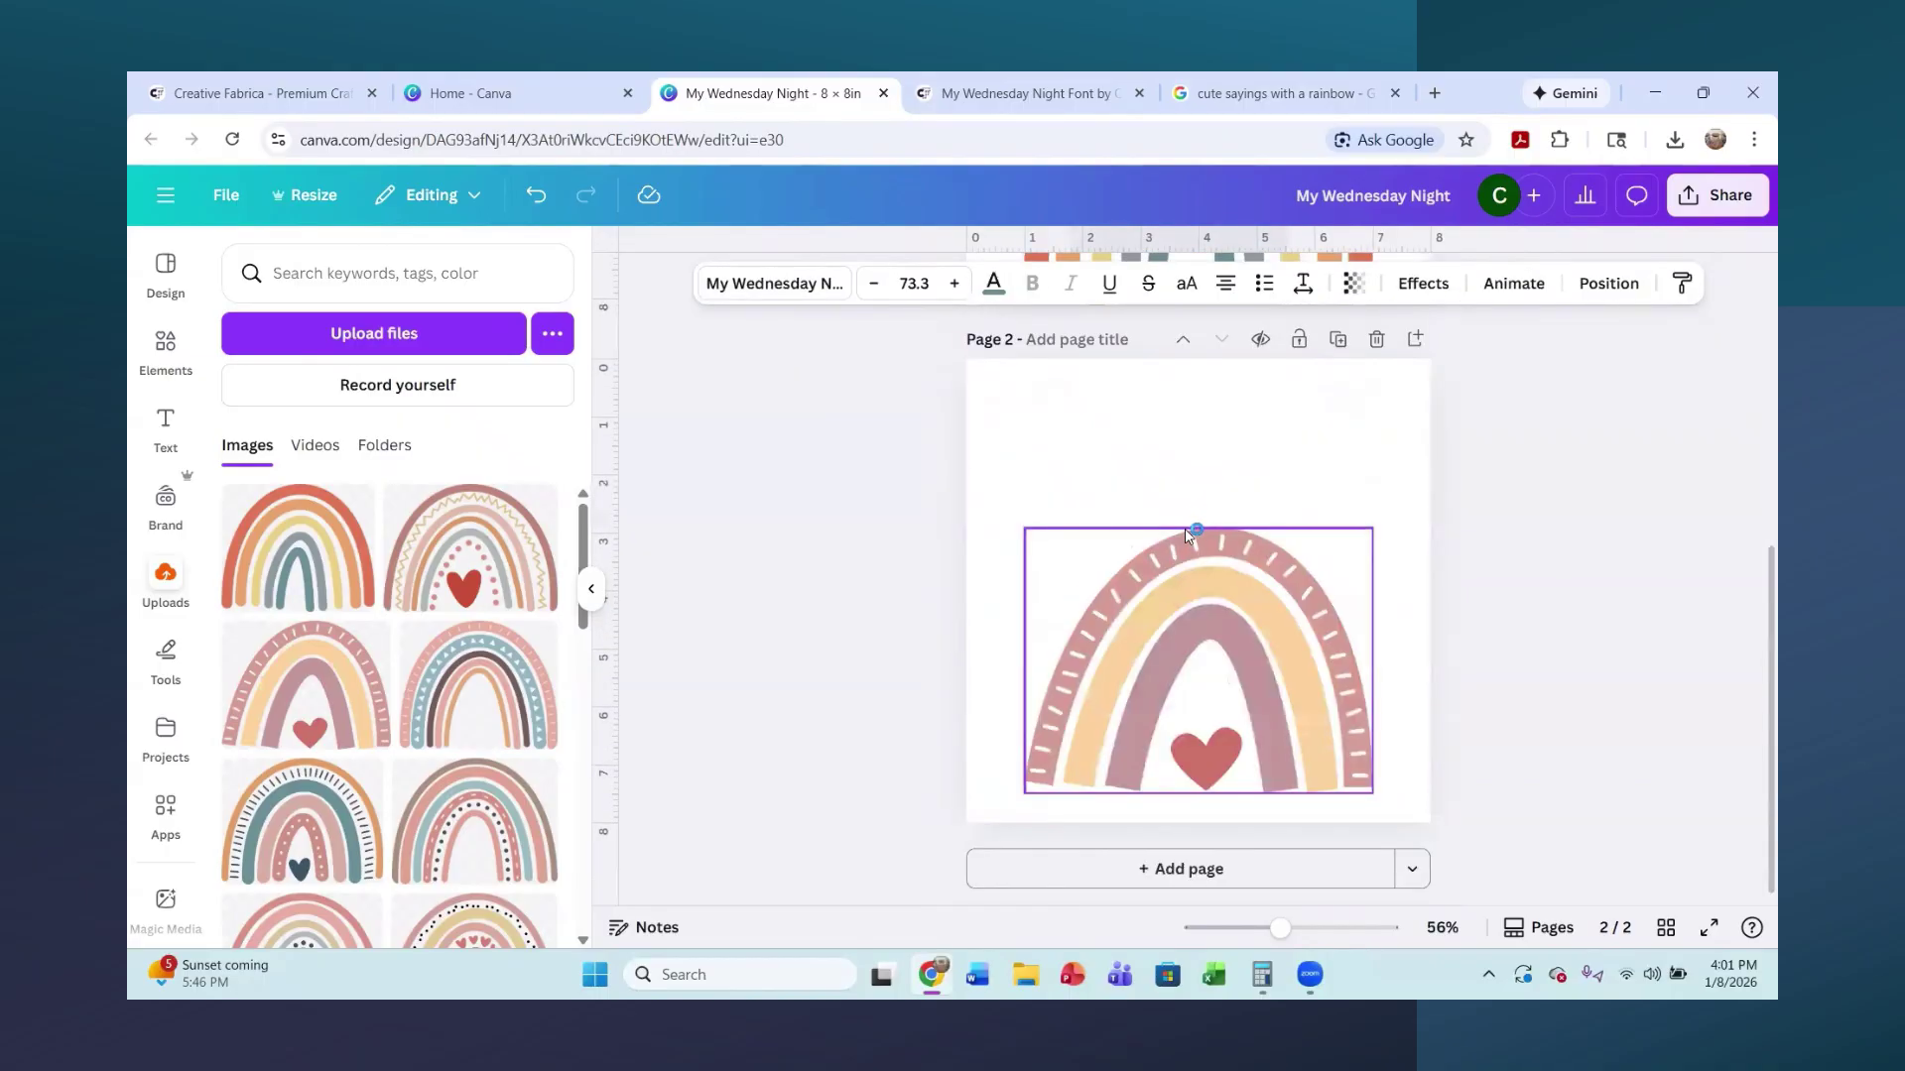
key(ctrl+v)
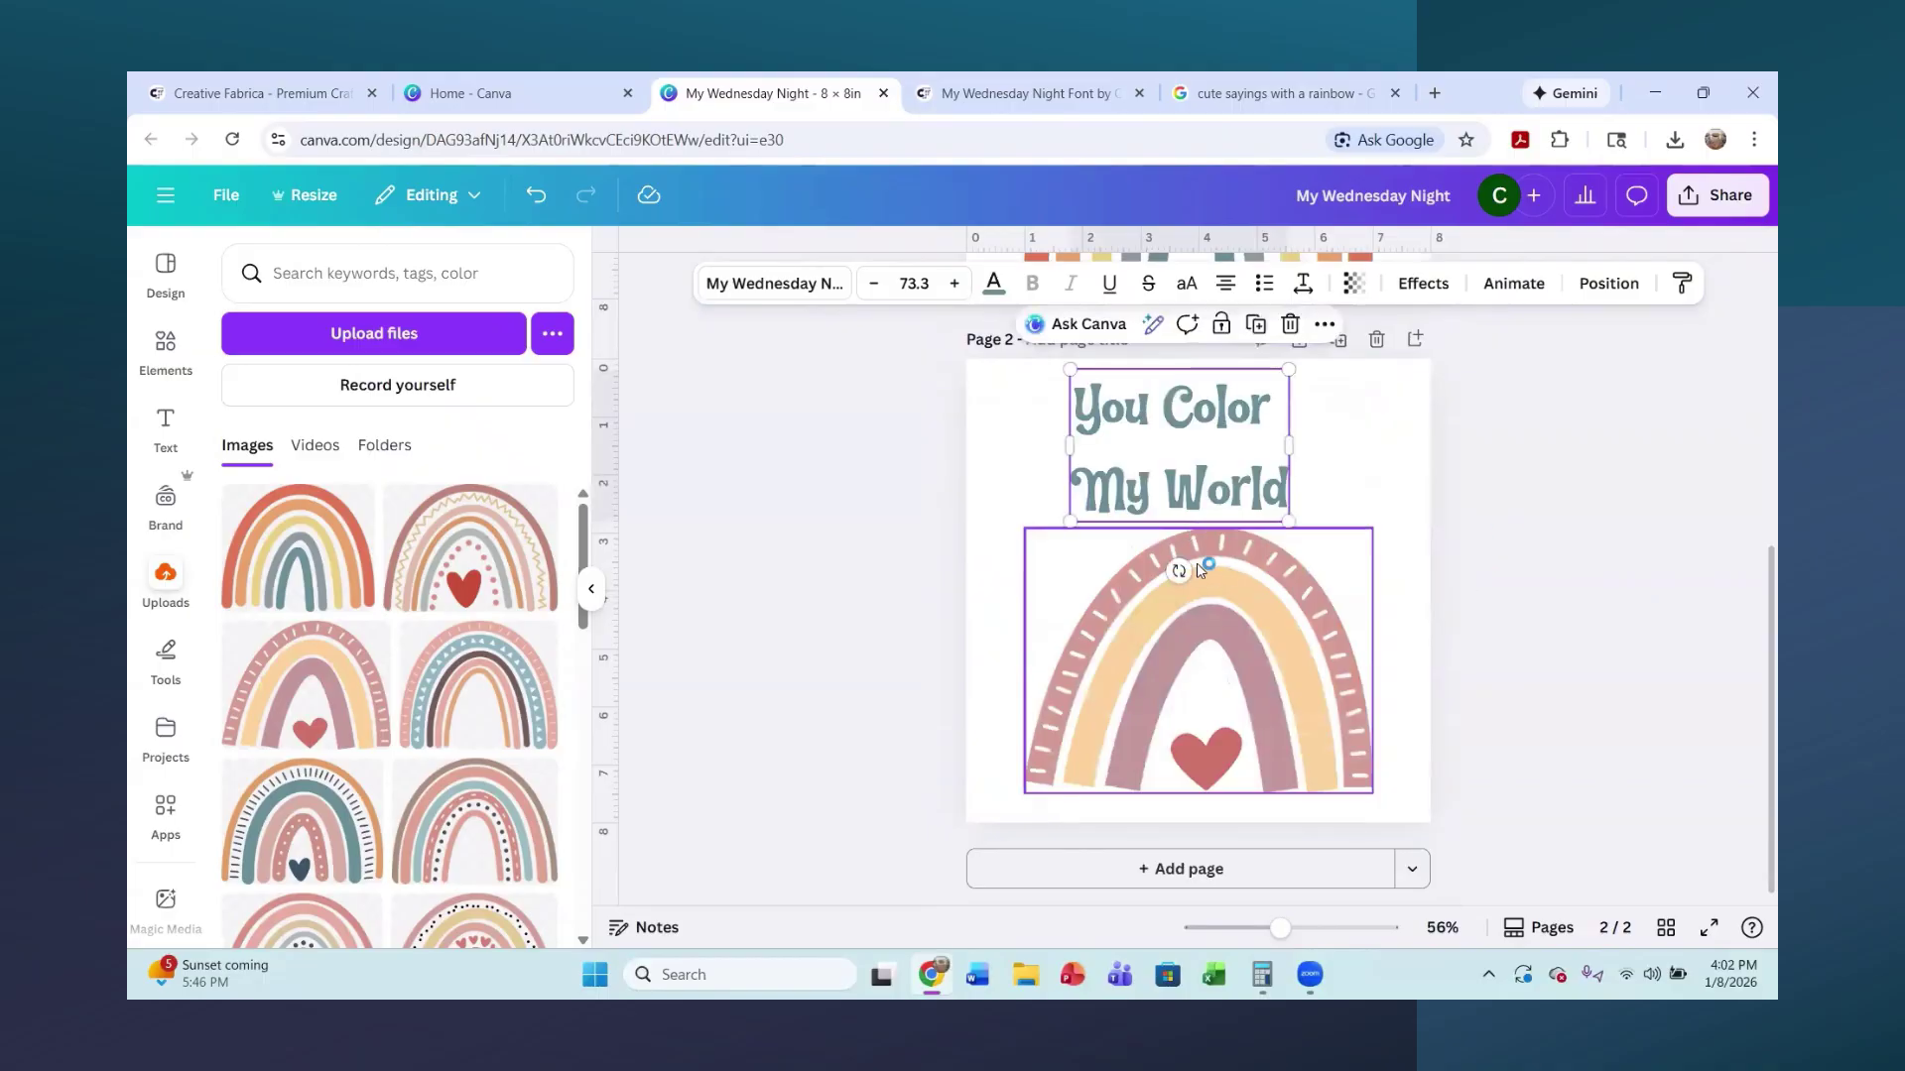
double_click(1208, 508)
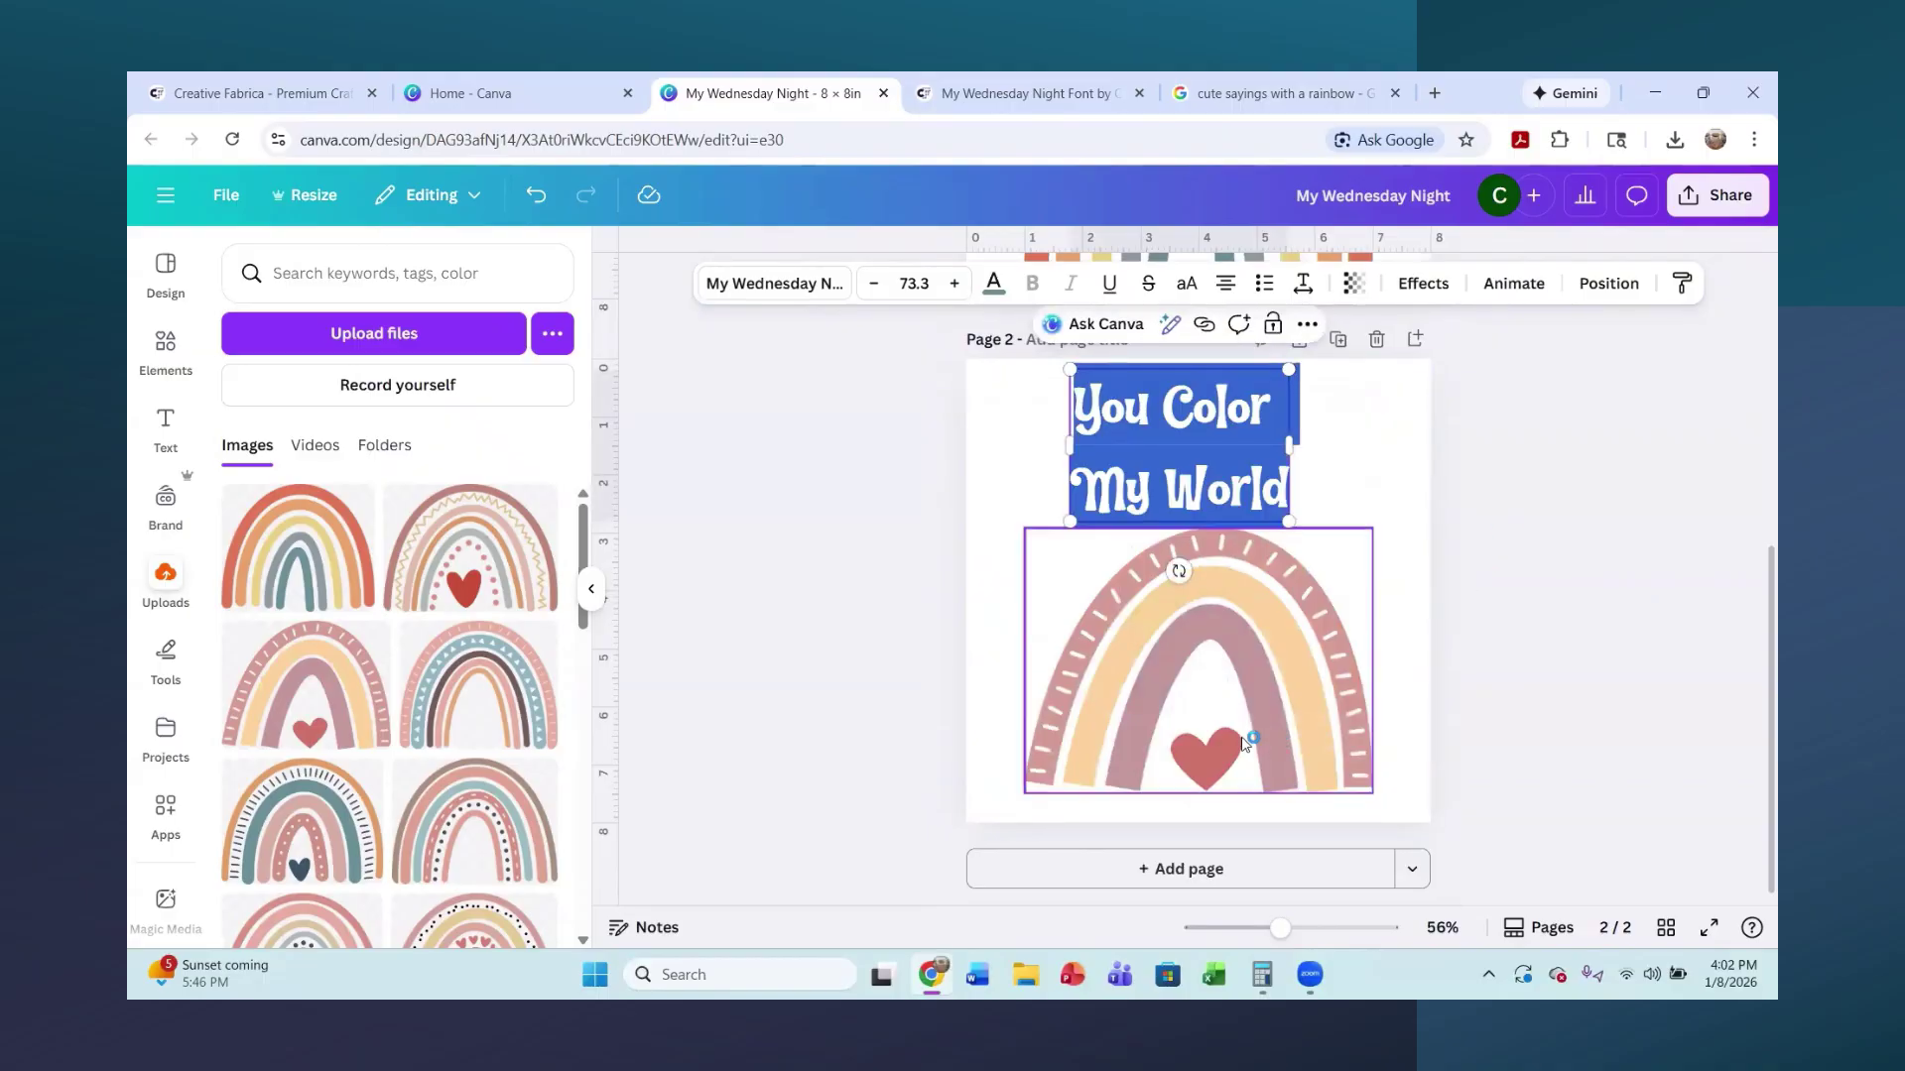
- Make page 2's title rose-red, shift it slightly right, and set line spacing to 0.91
click(994, 282)
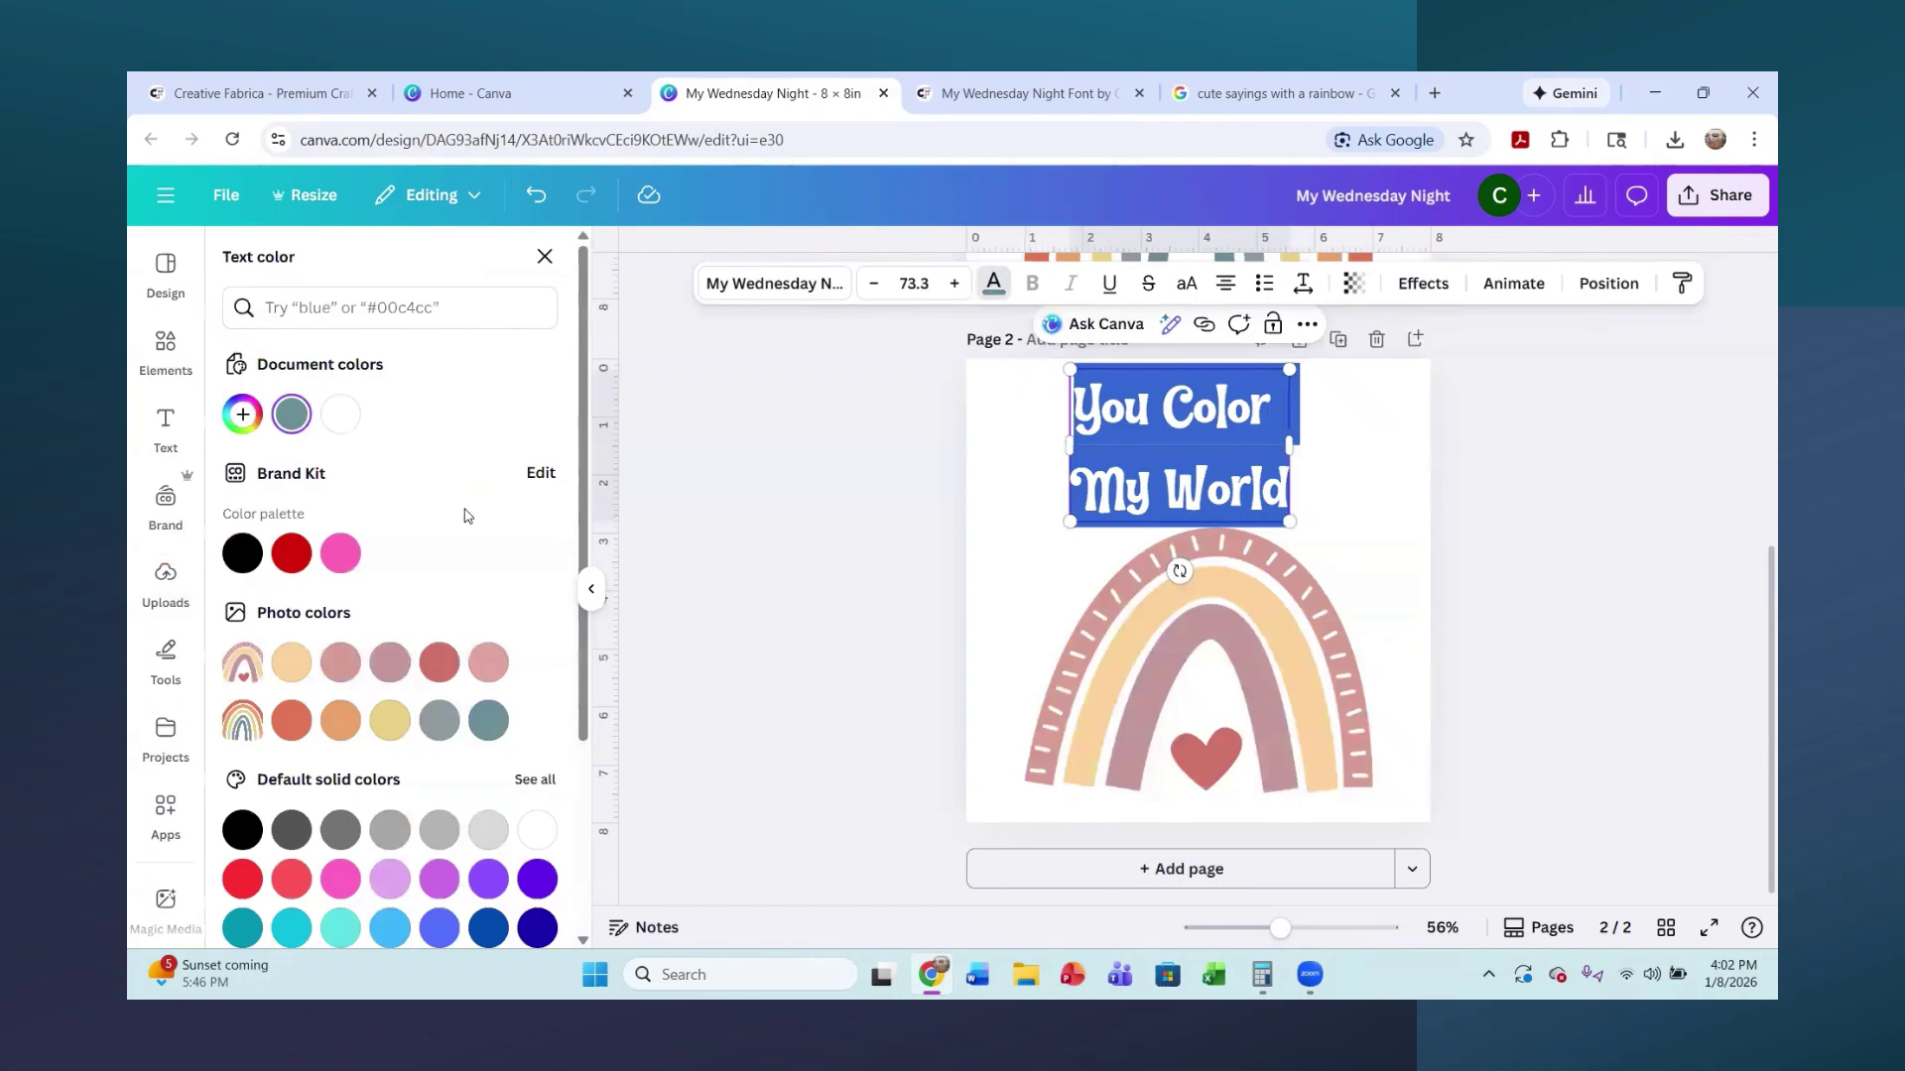
click(438, 662)
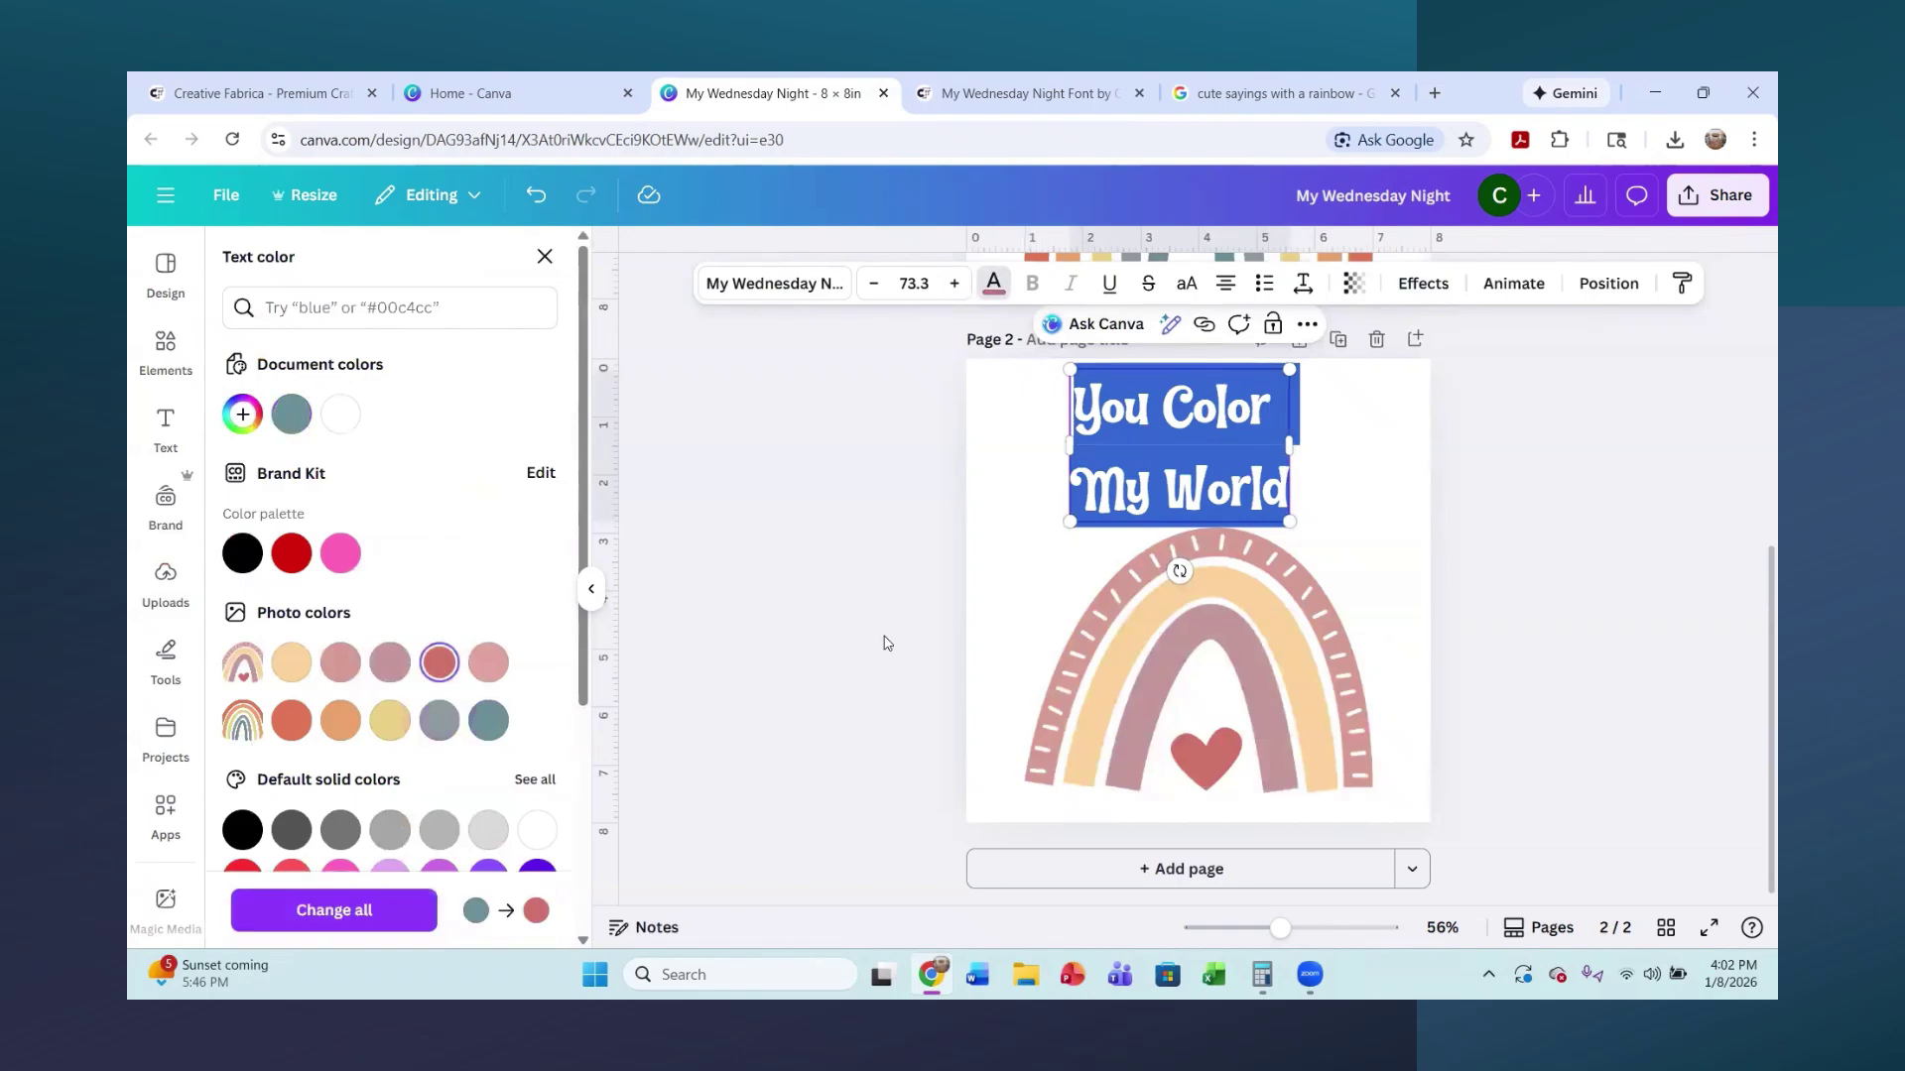
click(1392, 486)
drag(1262, 493, 1285, 502)
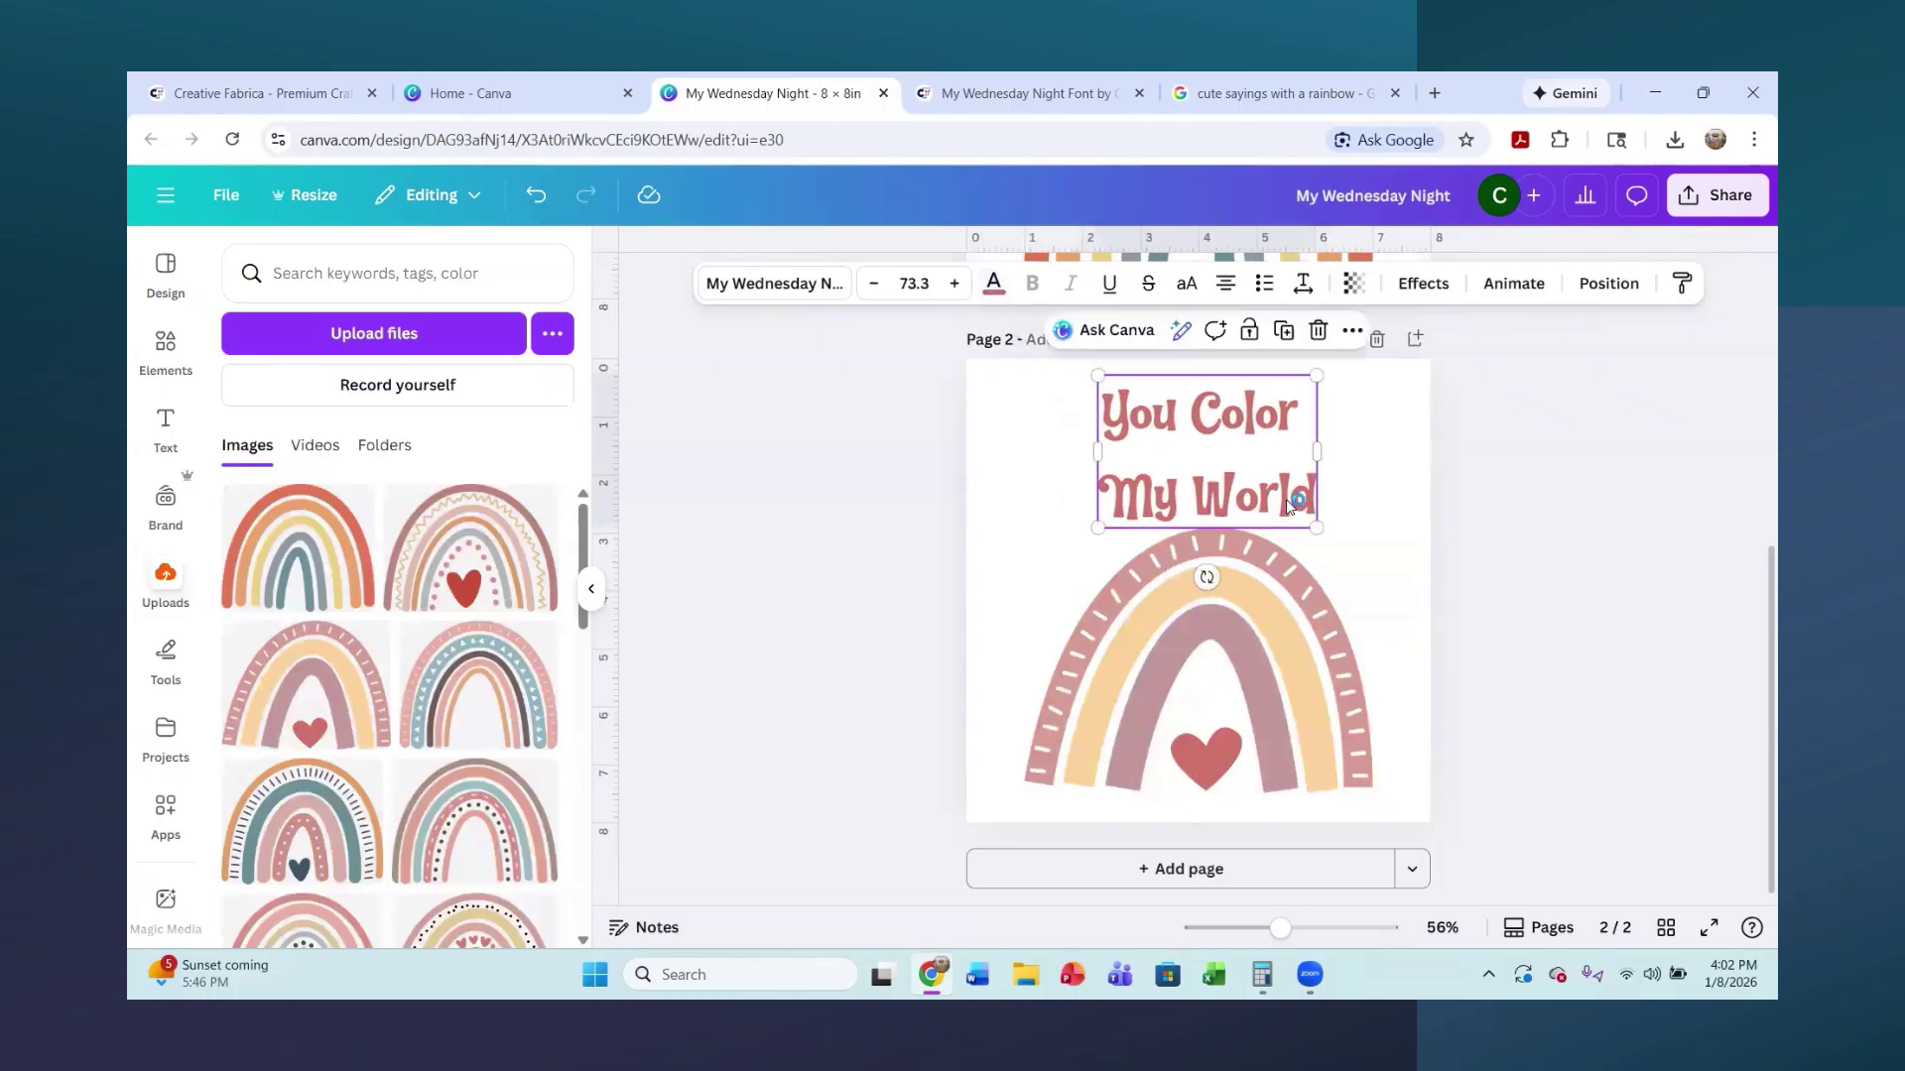
click(1304, 286)
drag(1267, 445, 1226, 446)
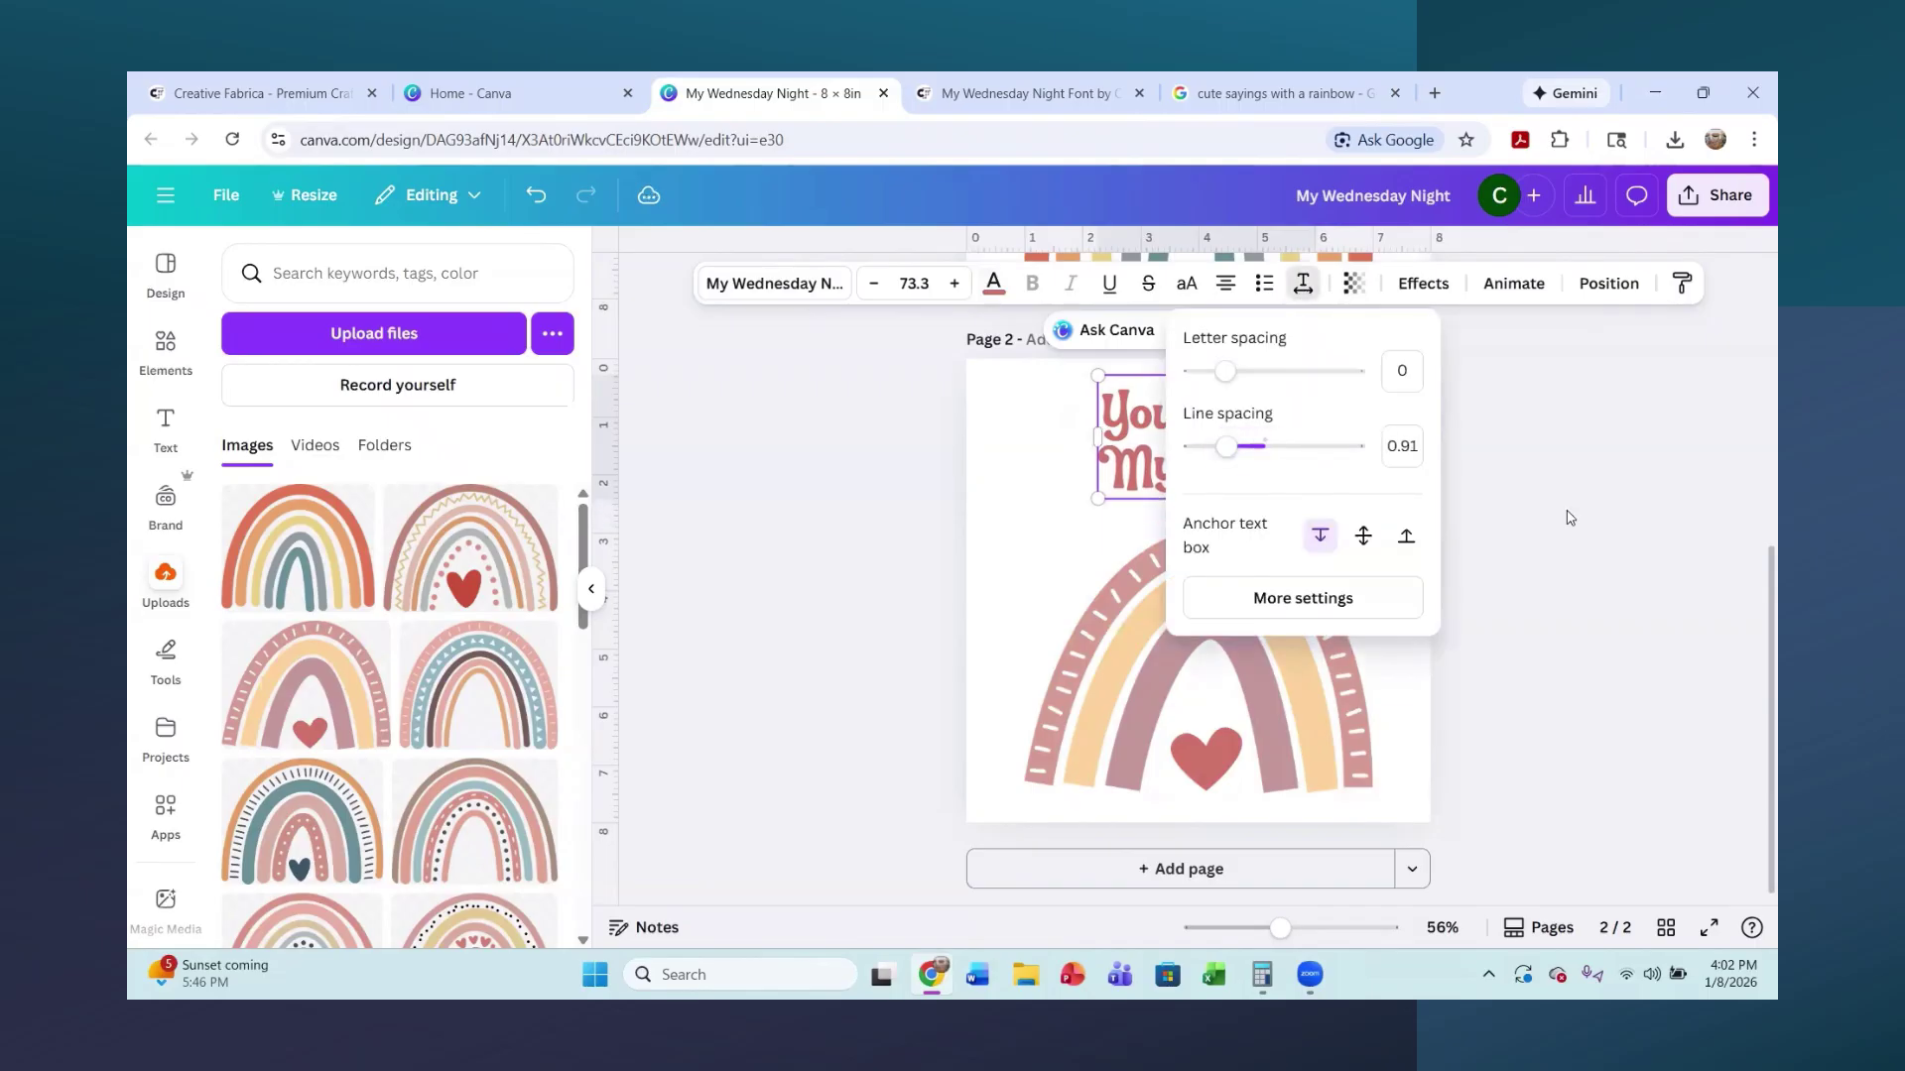
click(1578, 516)
- Tighten the line spacing of page 1's 'You Color My World' title
scroll(1577, 515, up, 5)
click(1232, 468)
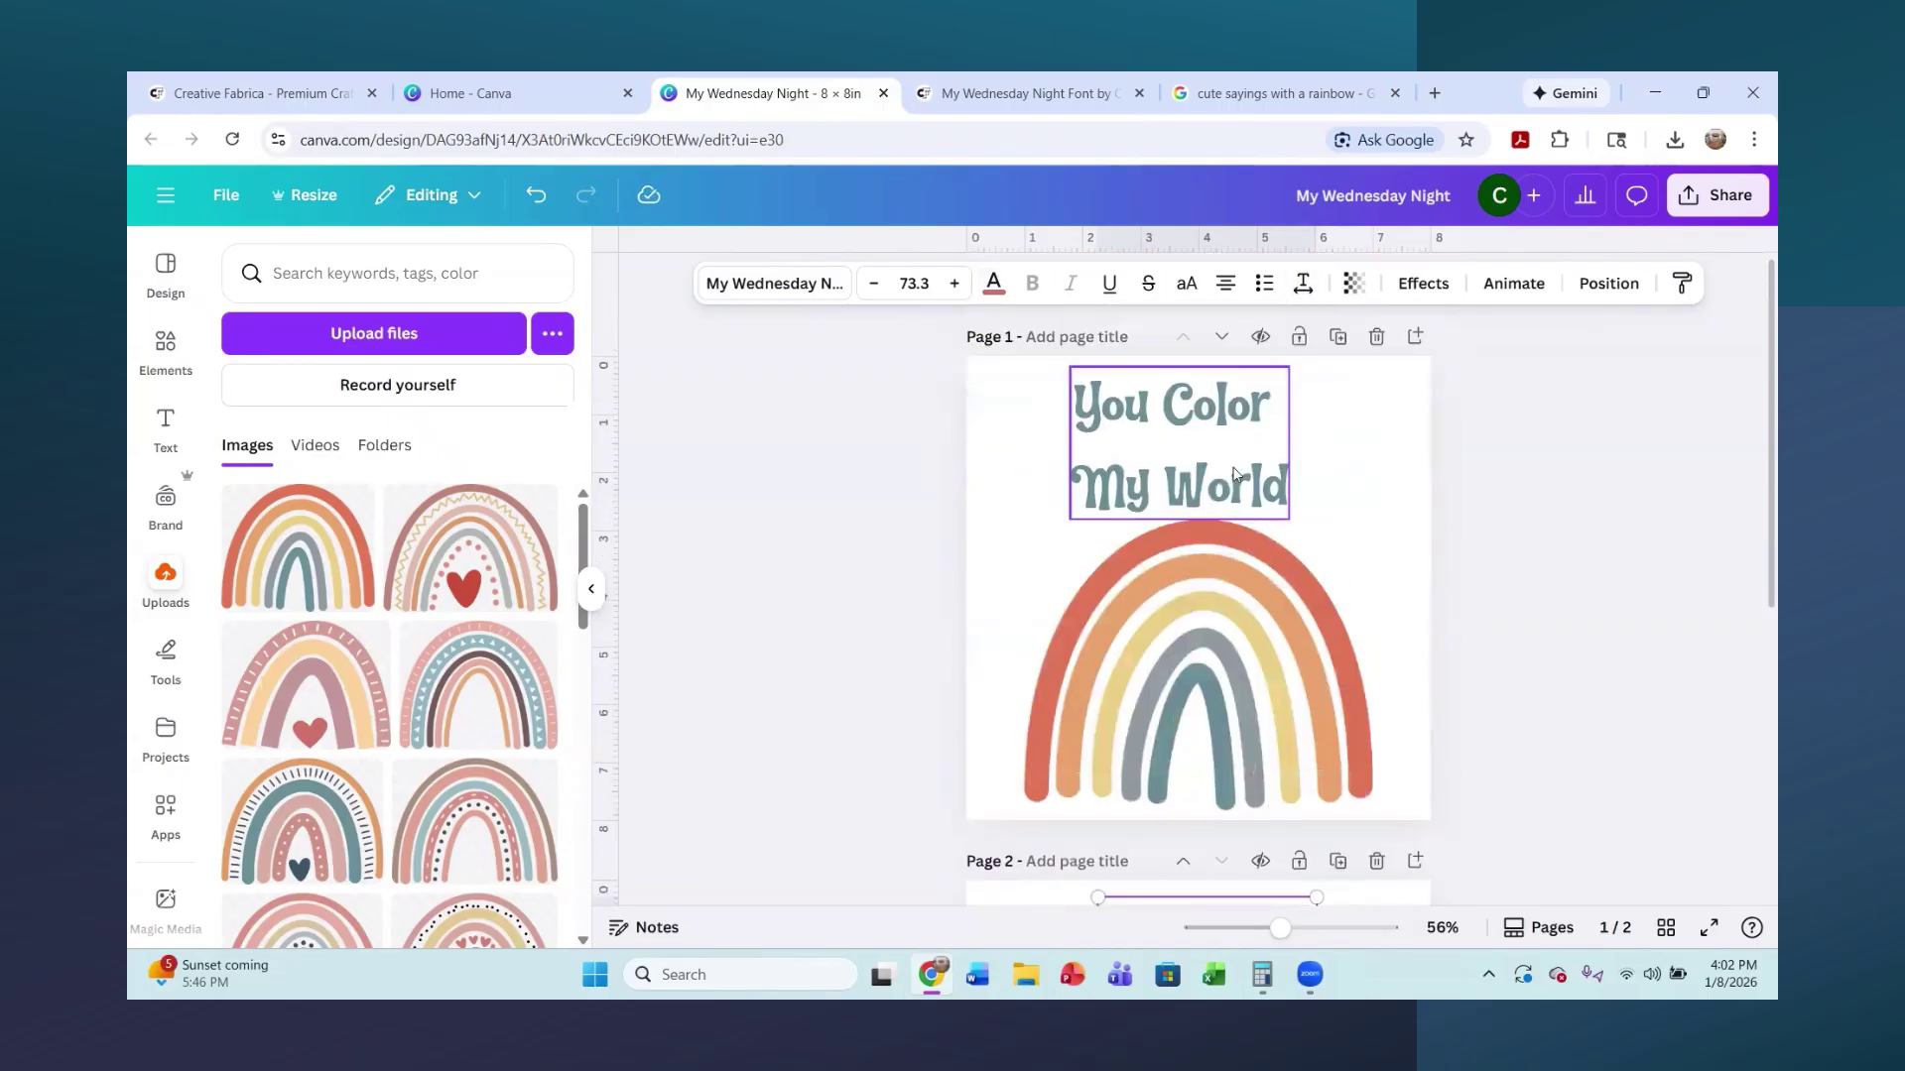
click(1307, 287)
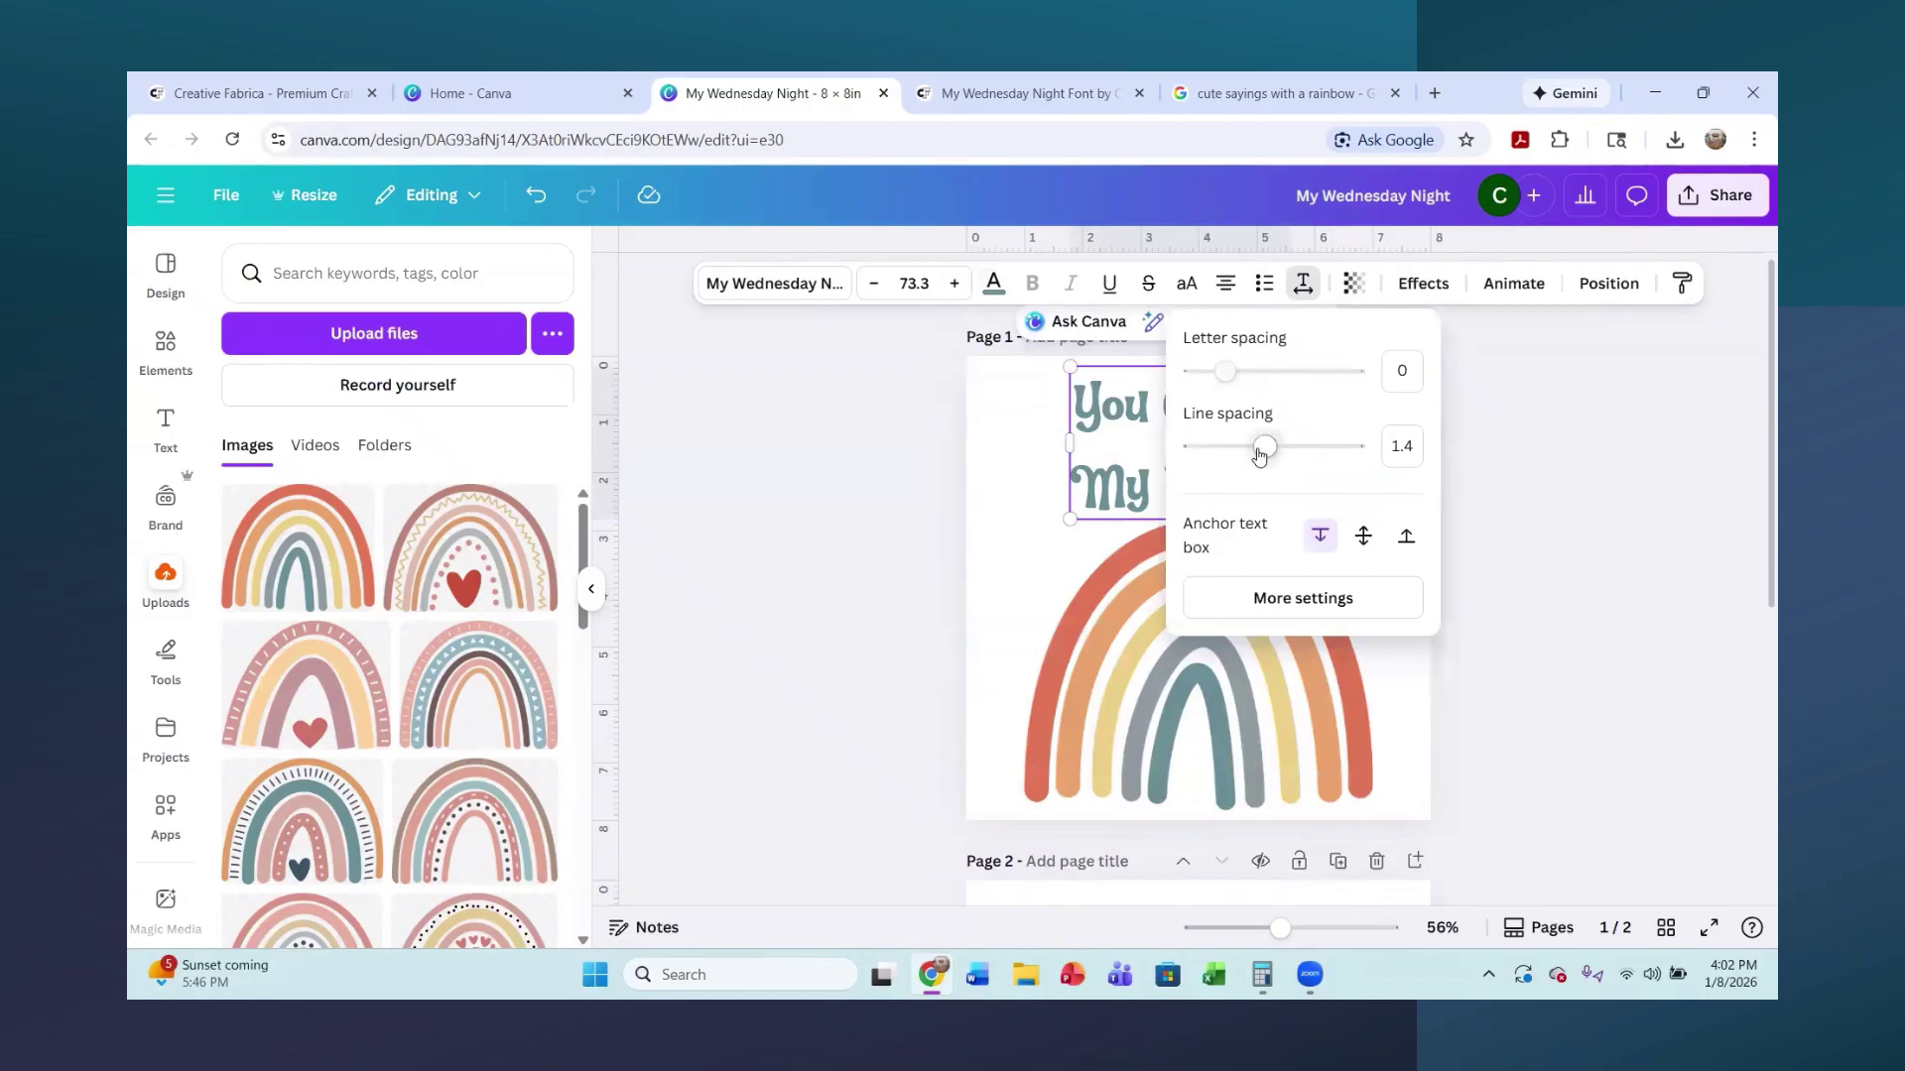
drag(1262, 446, 1224, 448)
click(1544, 467)
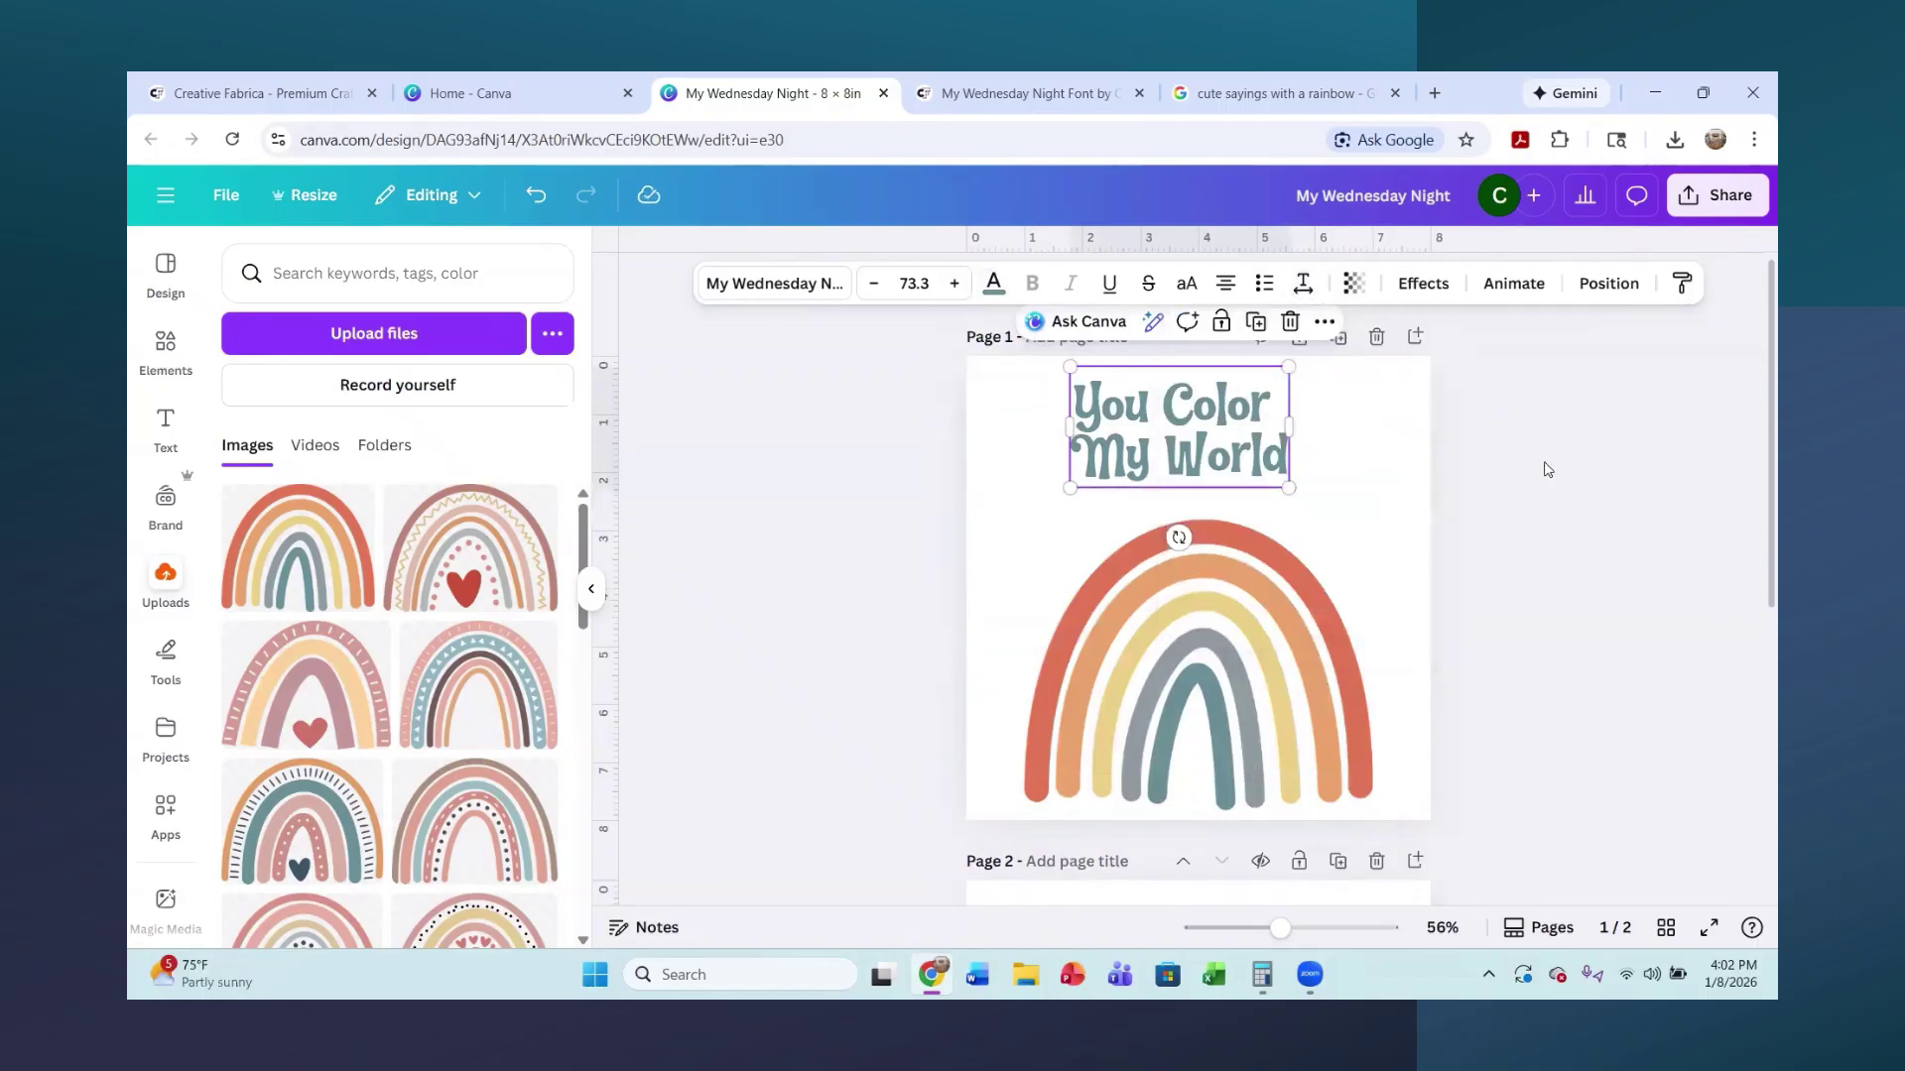
- Add page 3 with the teal-and-pink patterned rainbow, nudged slightly below centre
scroll(1489, 556, down, 5)
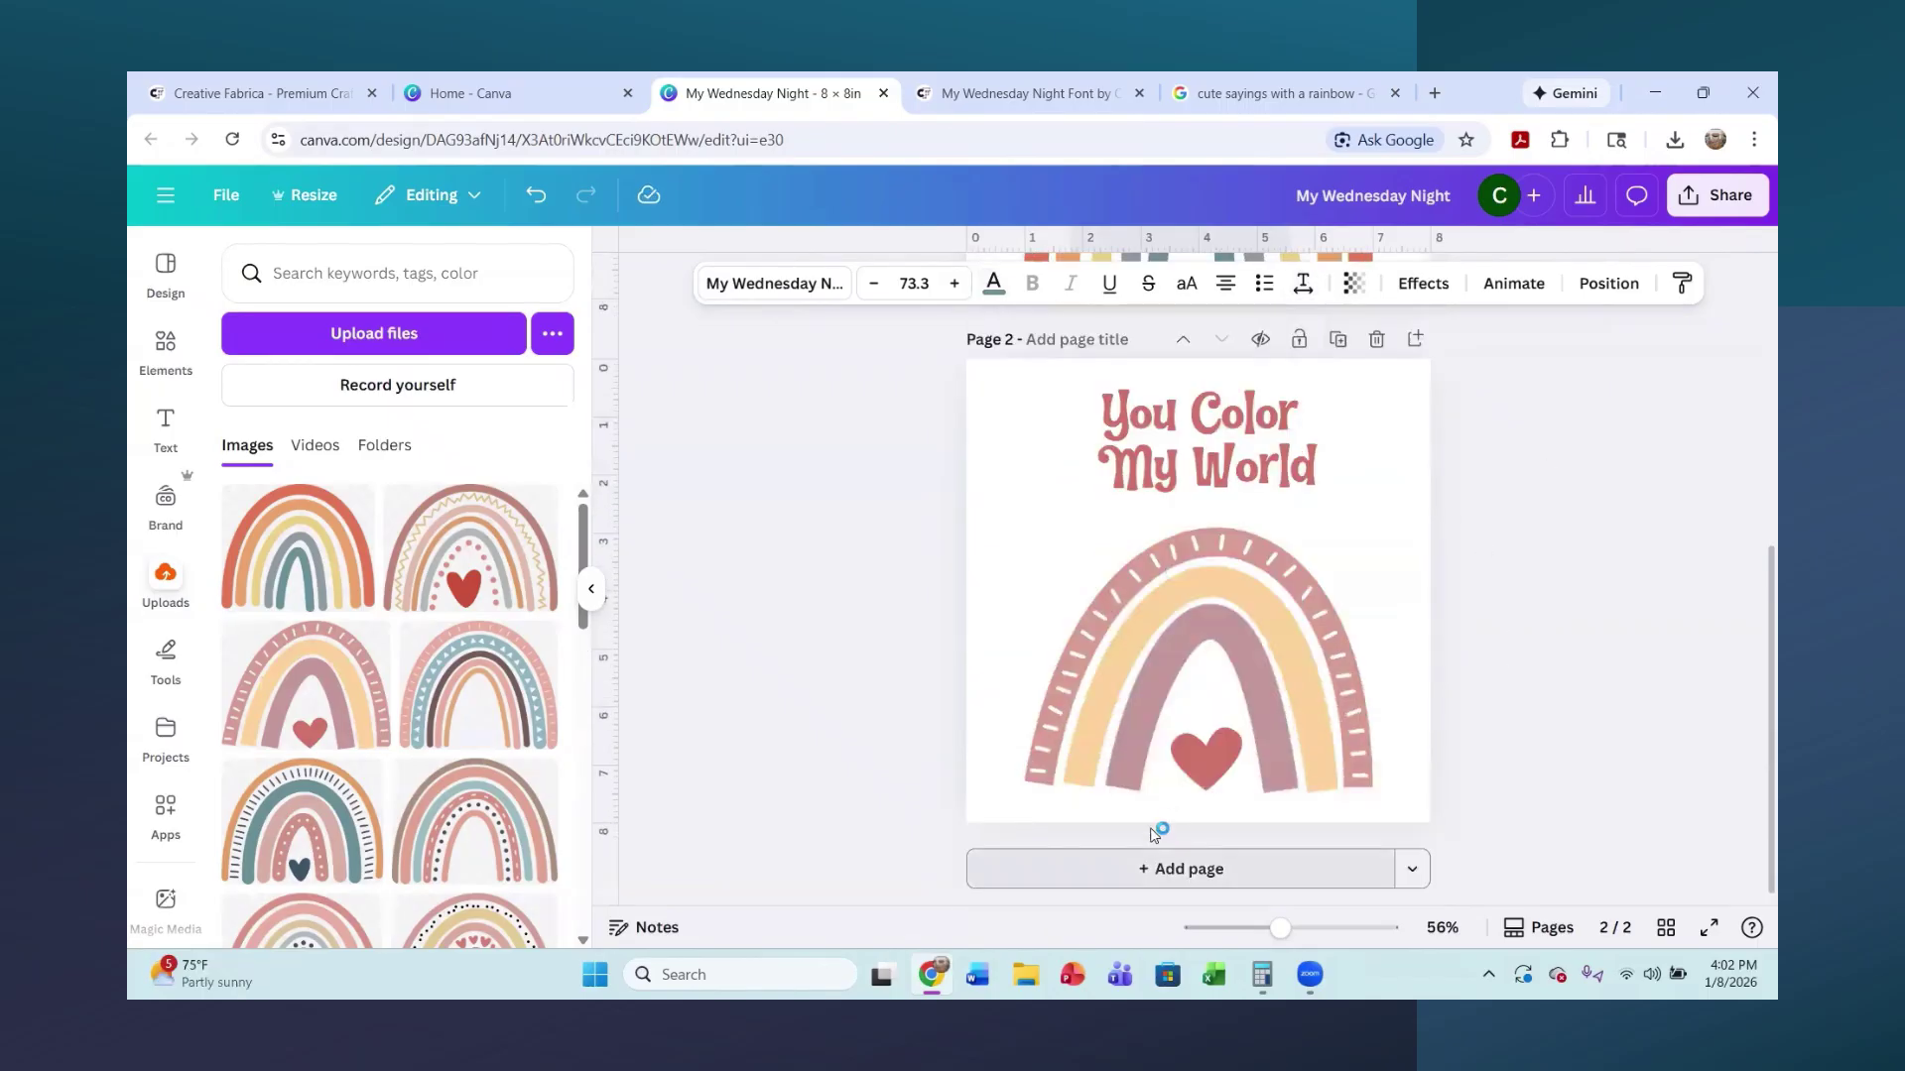
click(1170, 867)
click(507, 700)
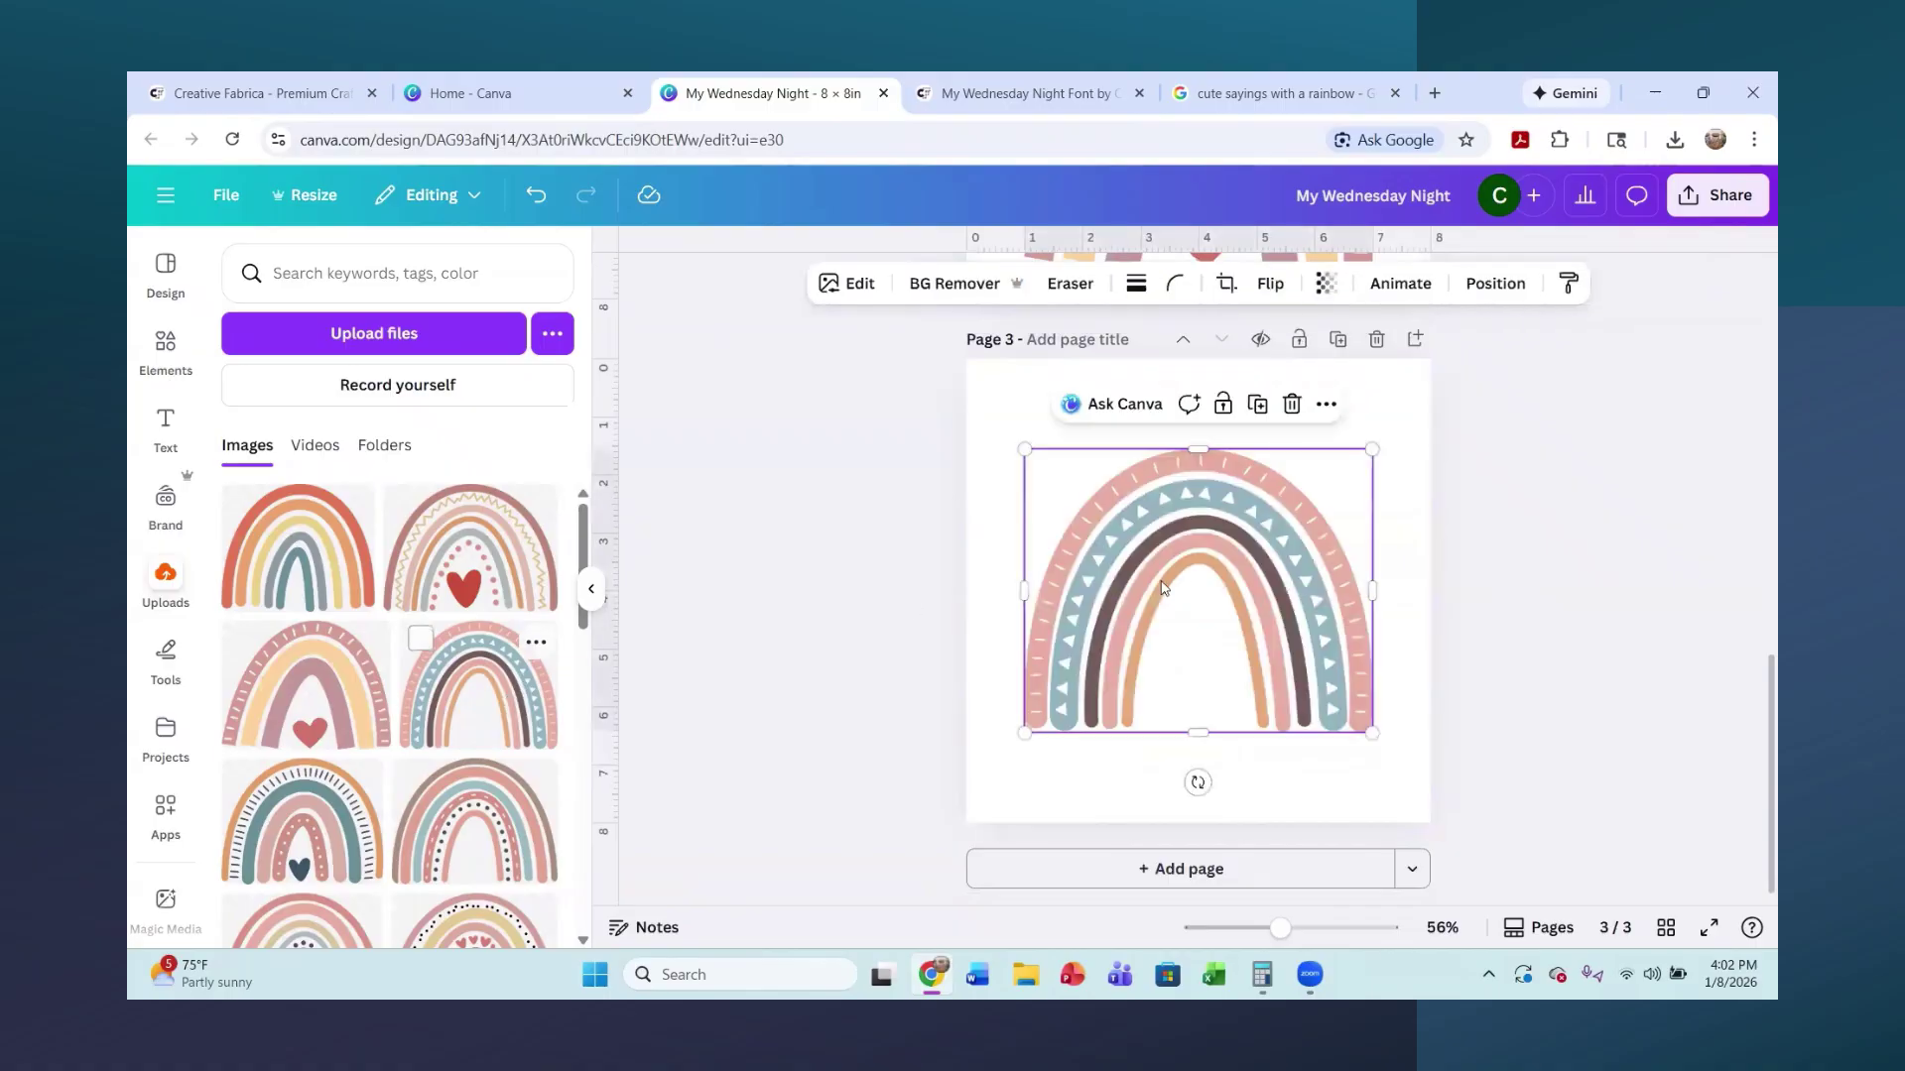
drag(1276, 642, 1274, 666)
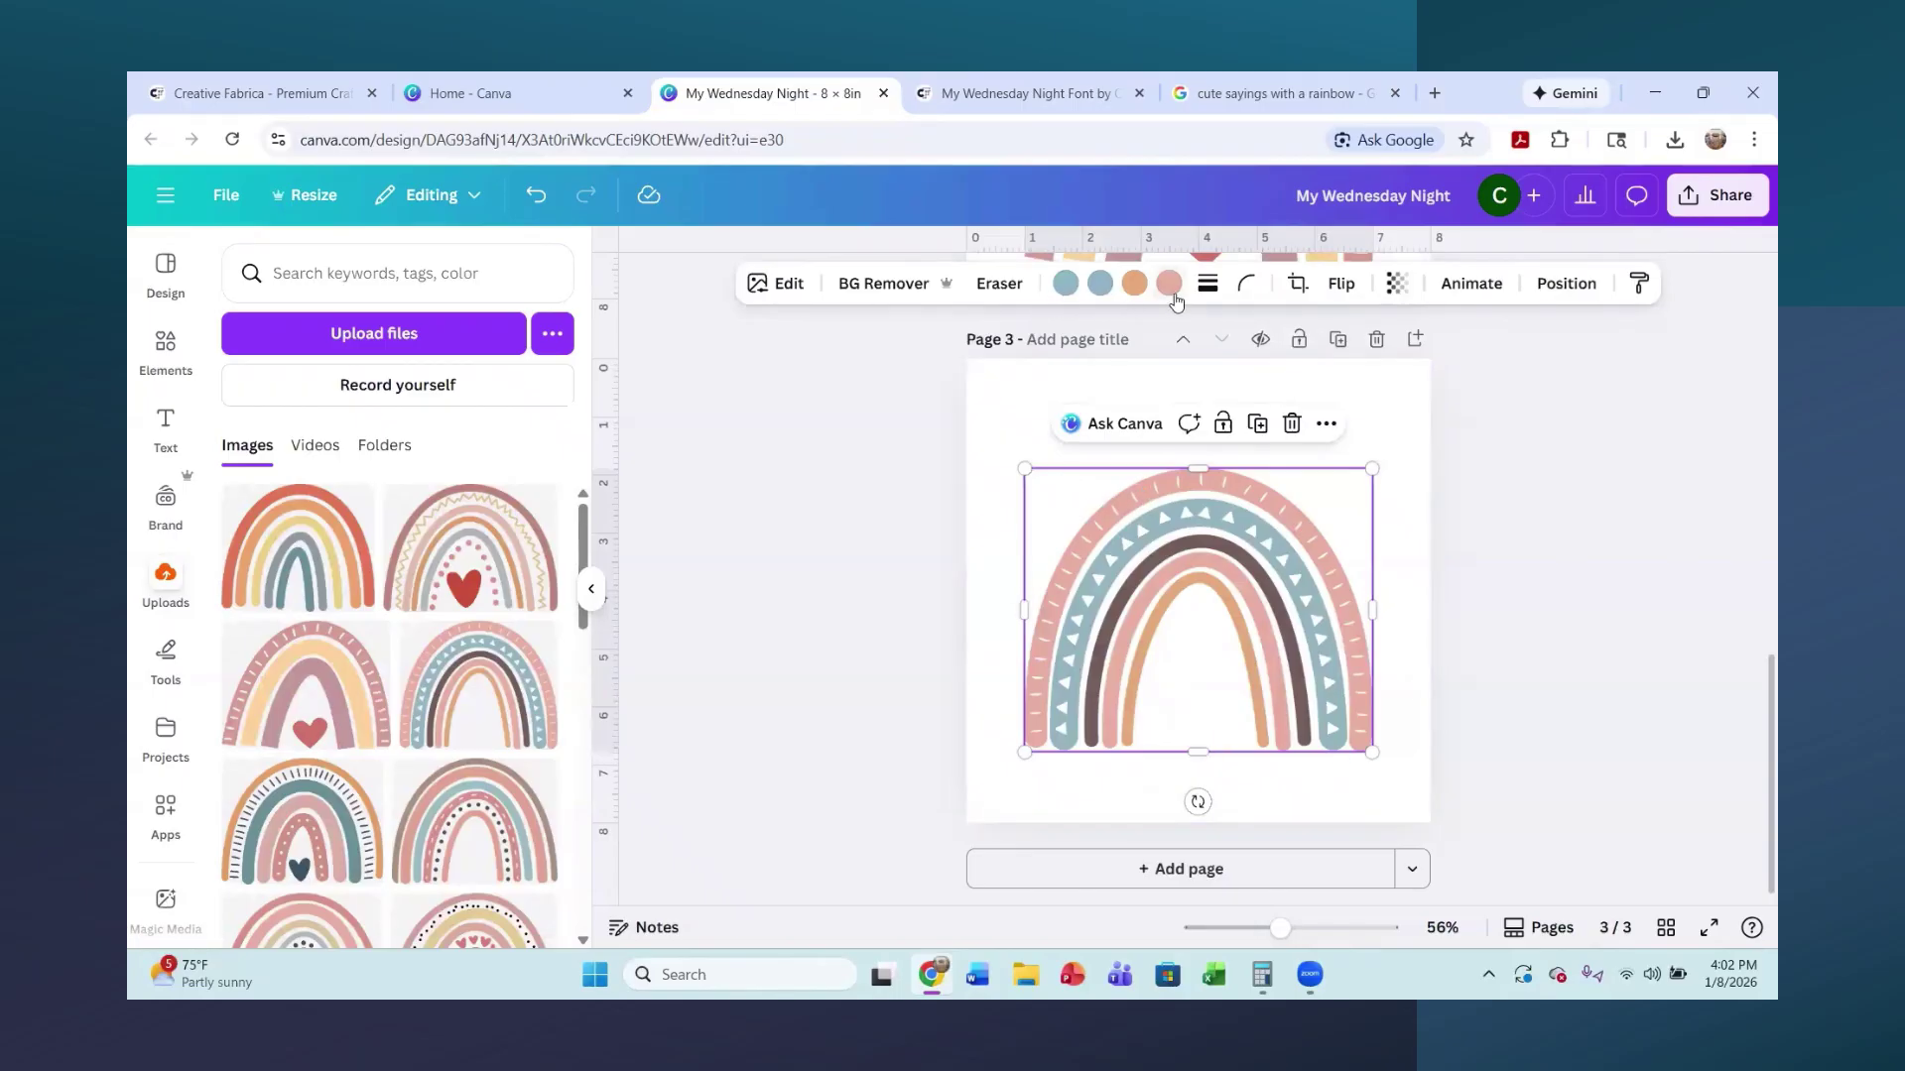
- Change the rainbow's first band colour to light cyan
click(1066, 287)
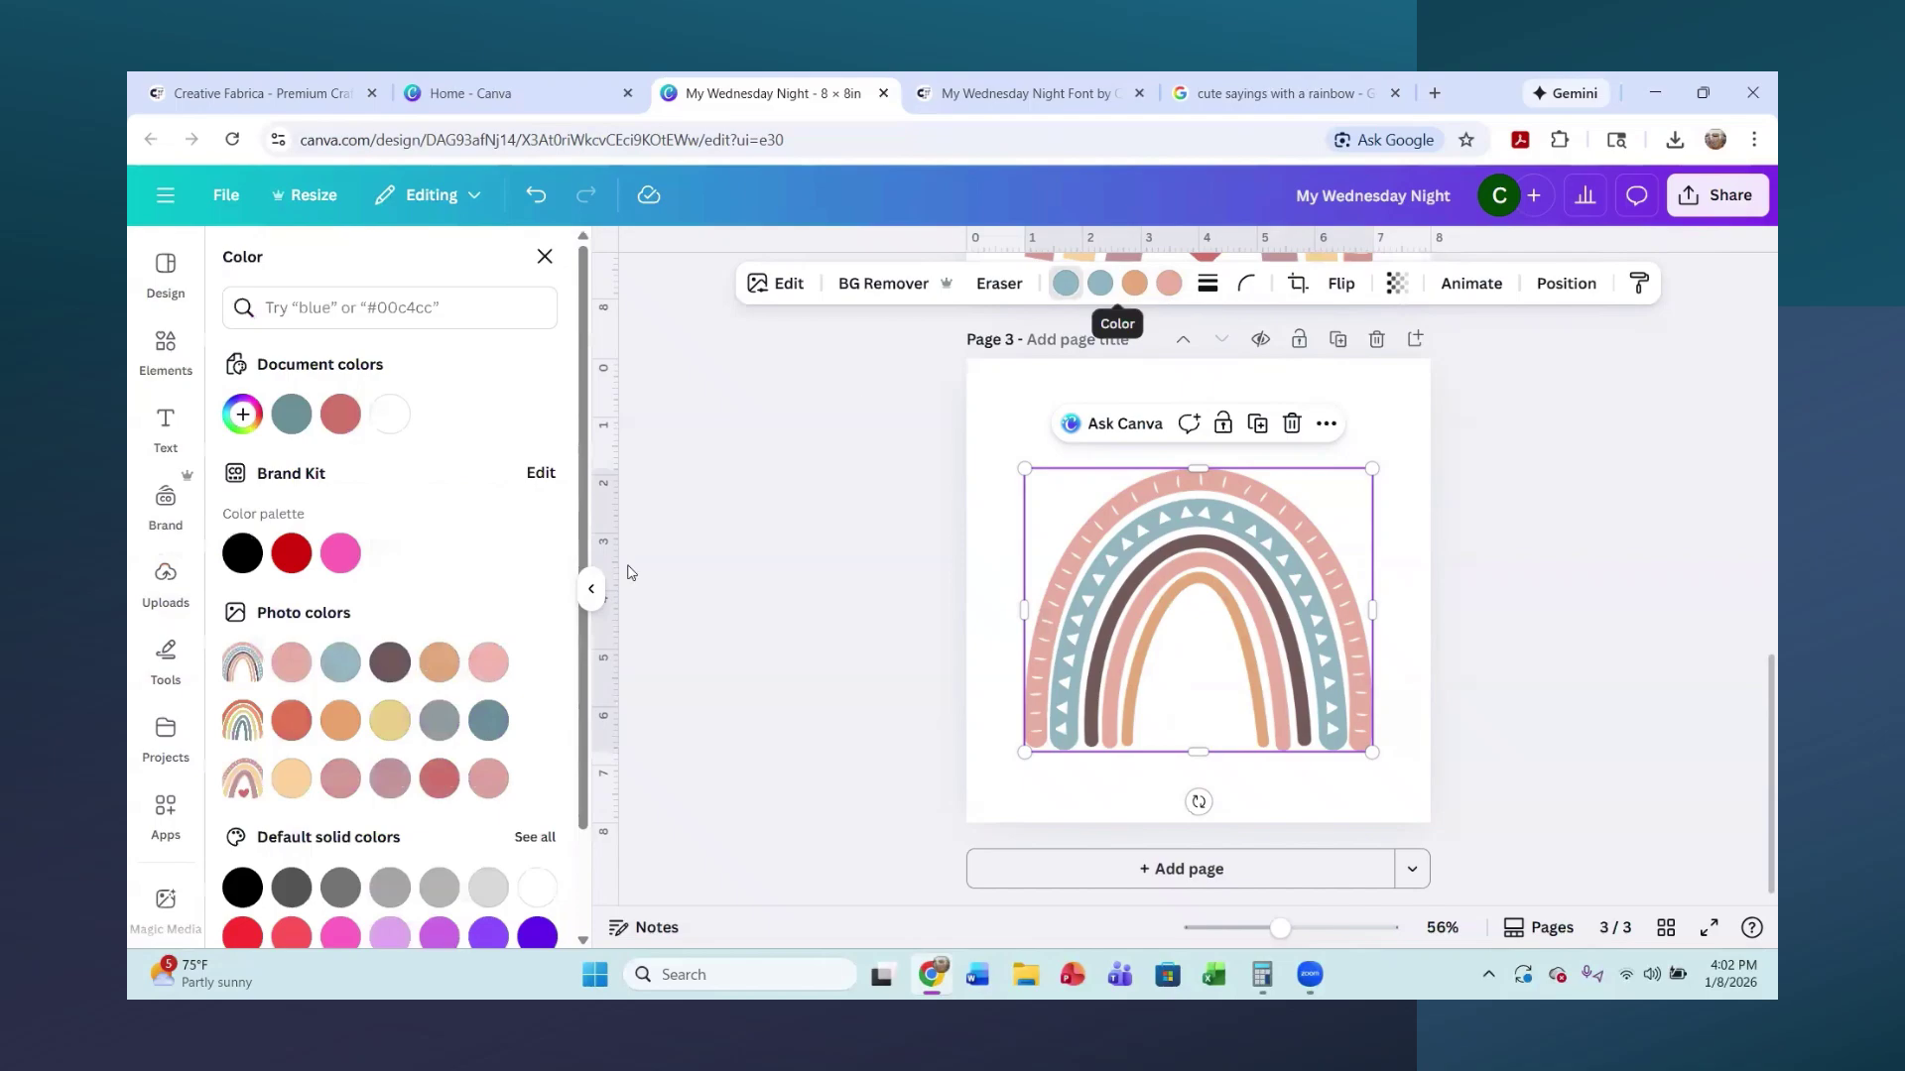
scroll(397, 769, down, 1)
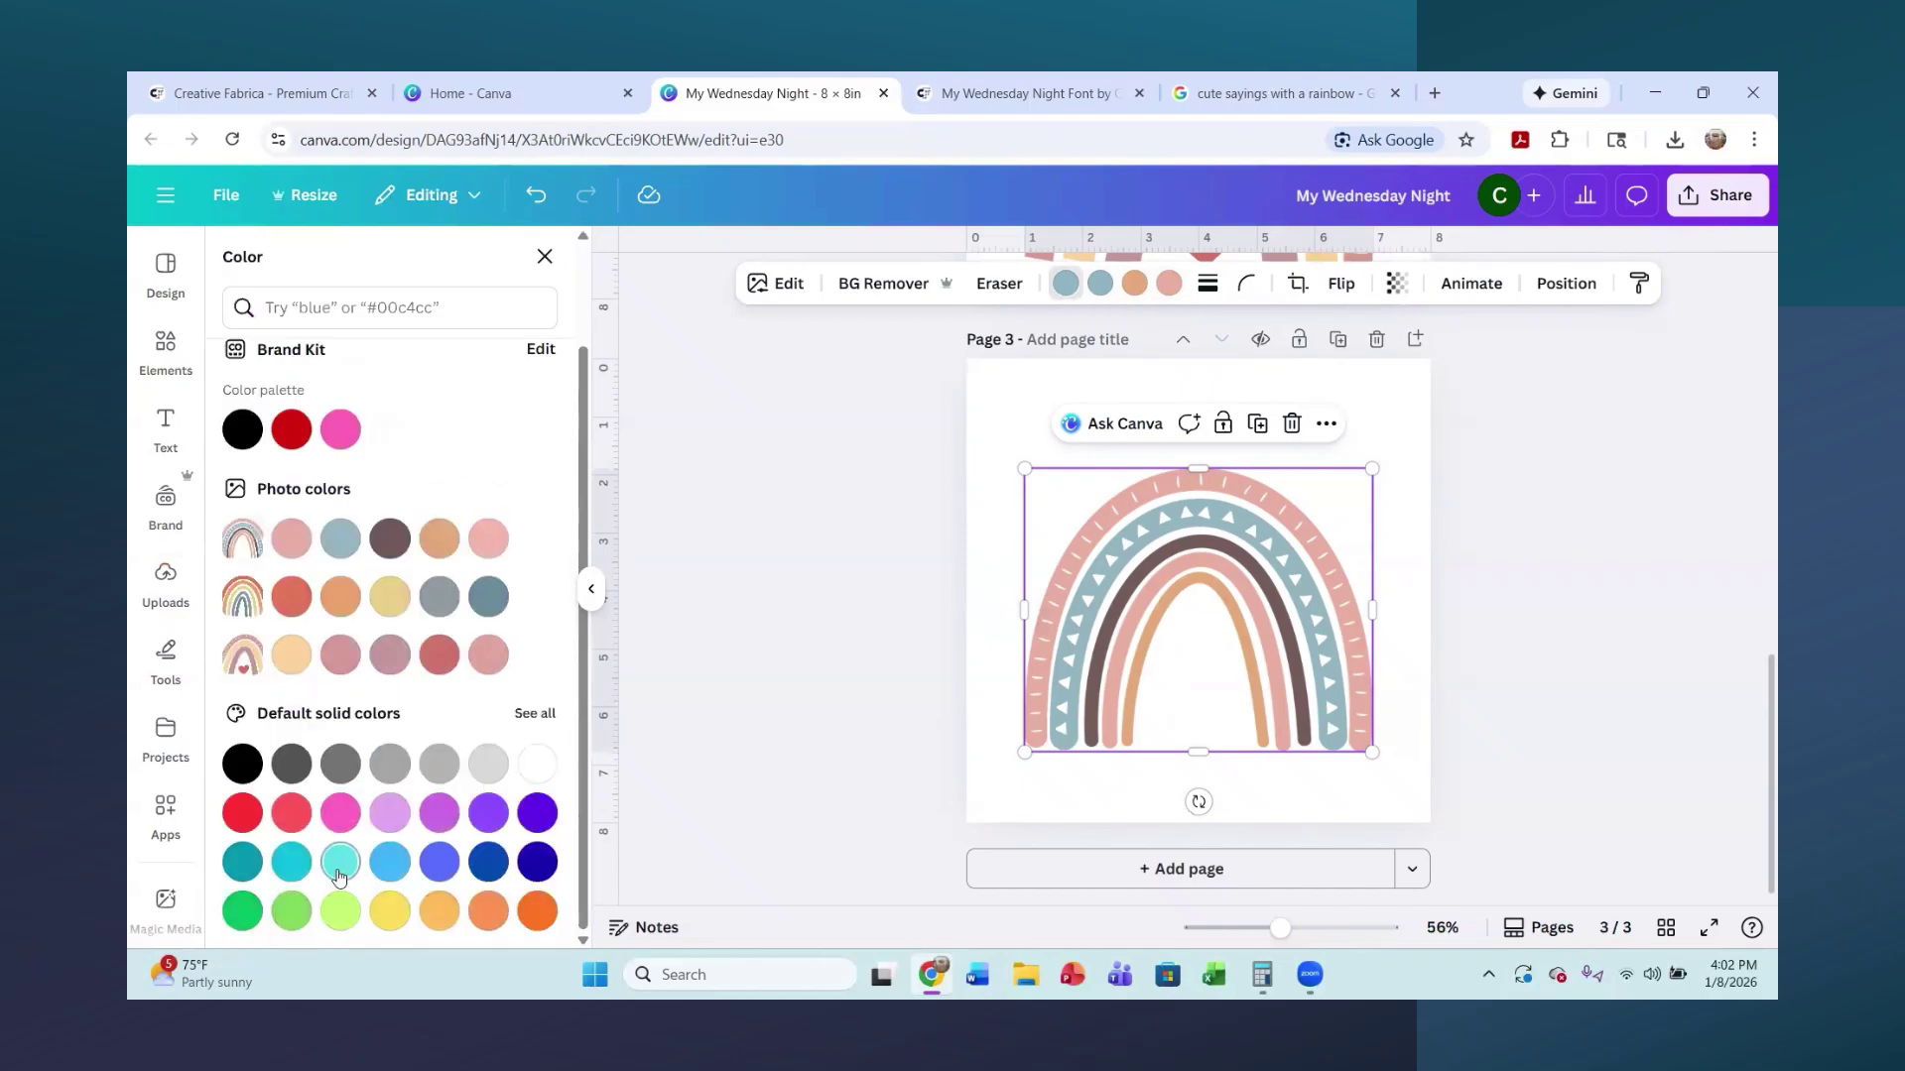
click(338, 873)
click(829, 583)
click(1017, 412)
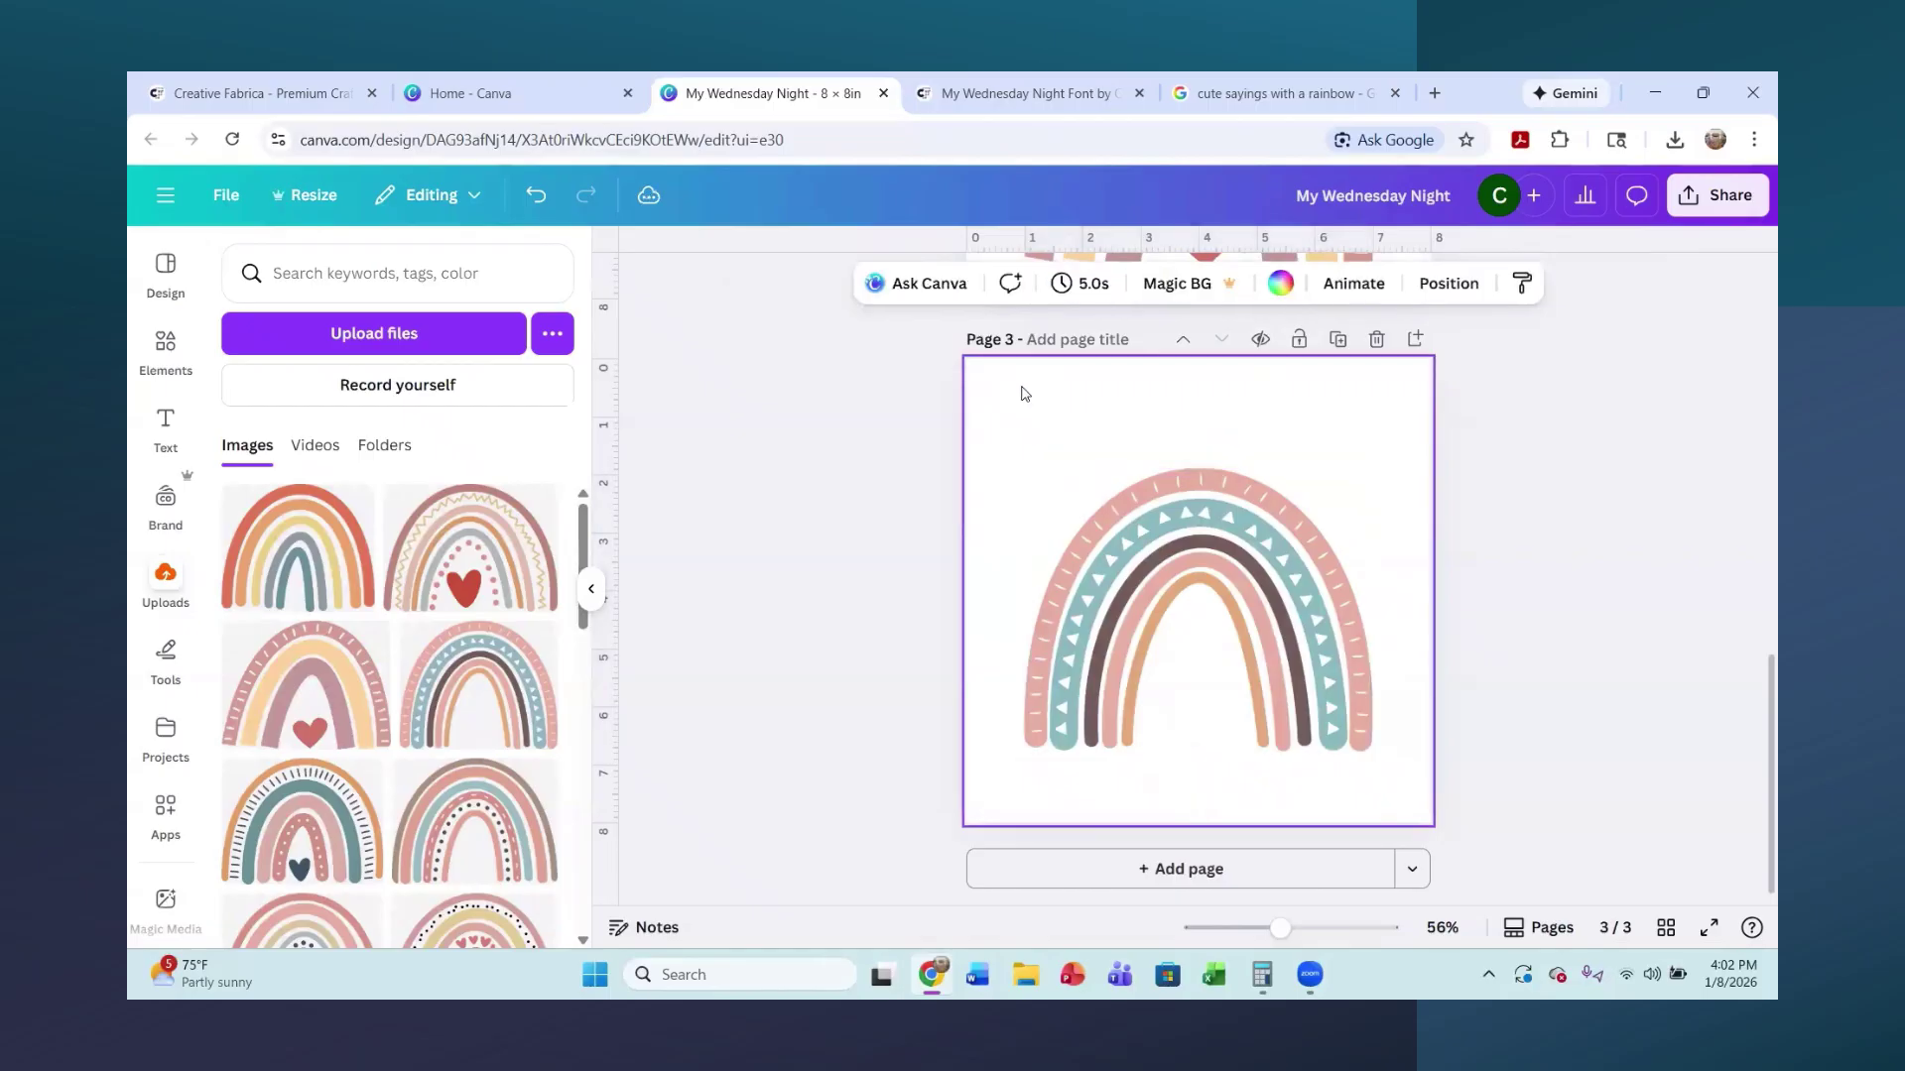
click(1155, 639)
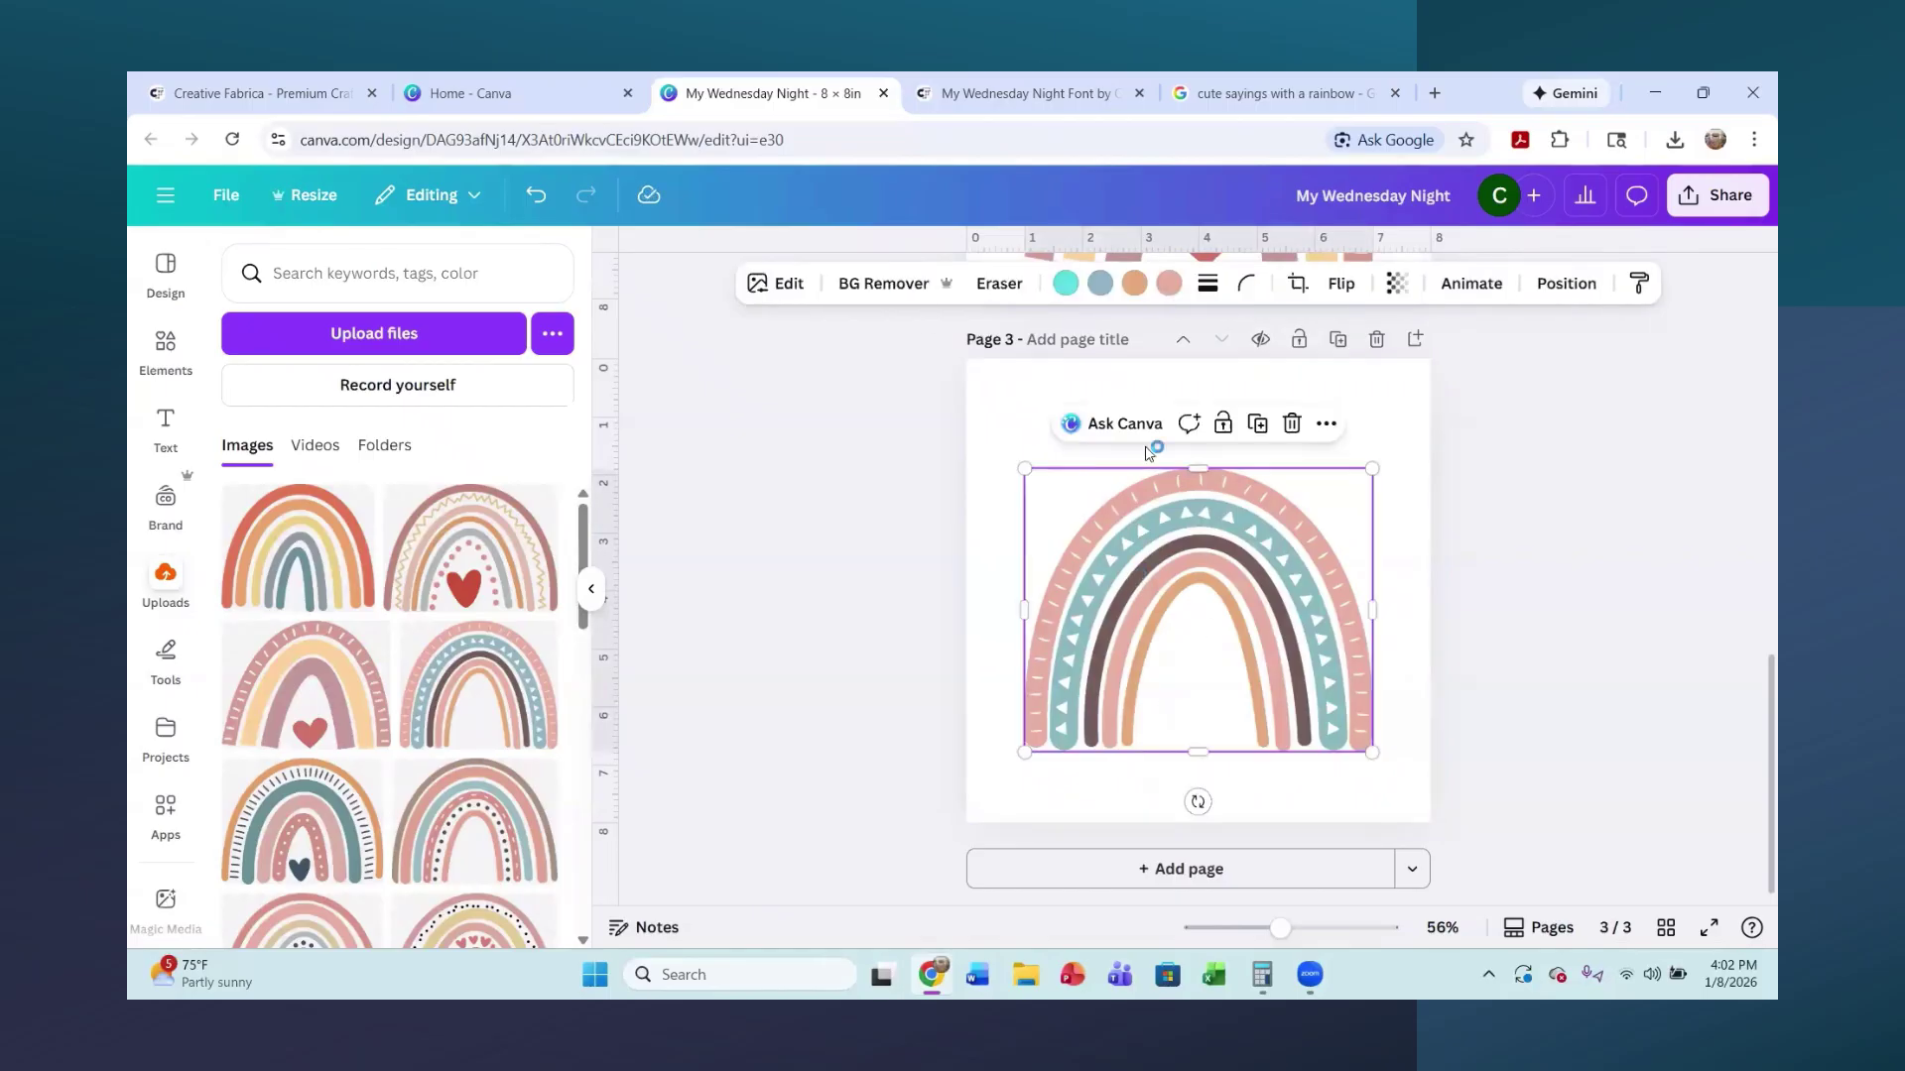
- Recolour the orange band dark blue and the pink band orange
click(1101, 285)
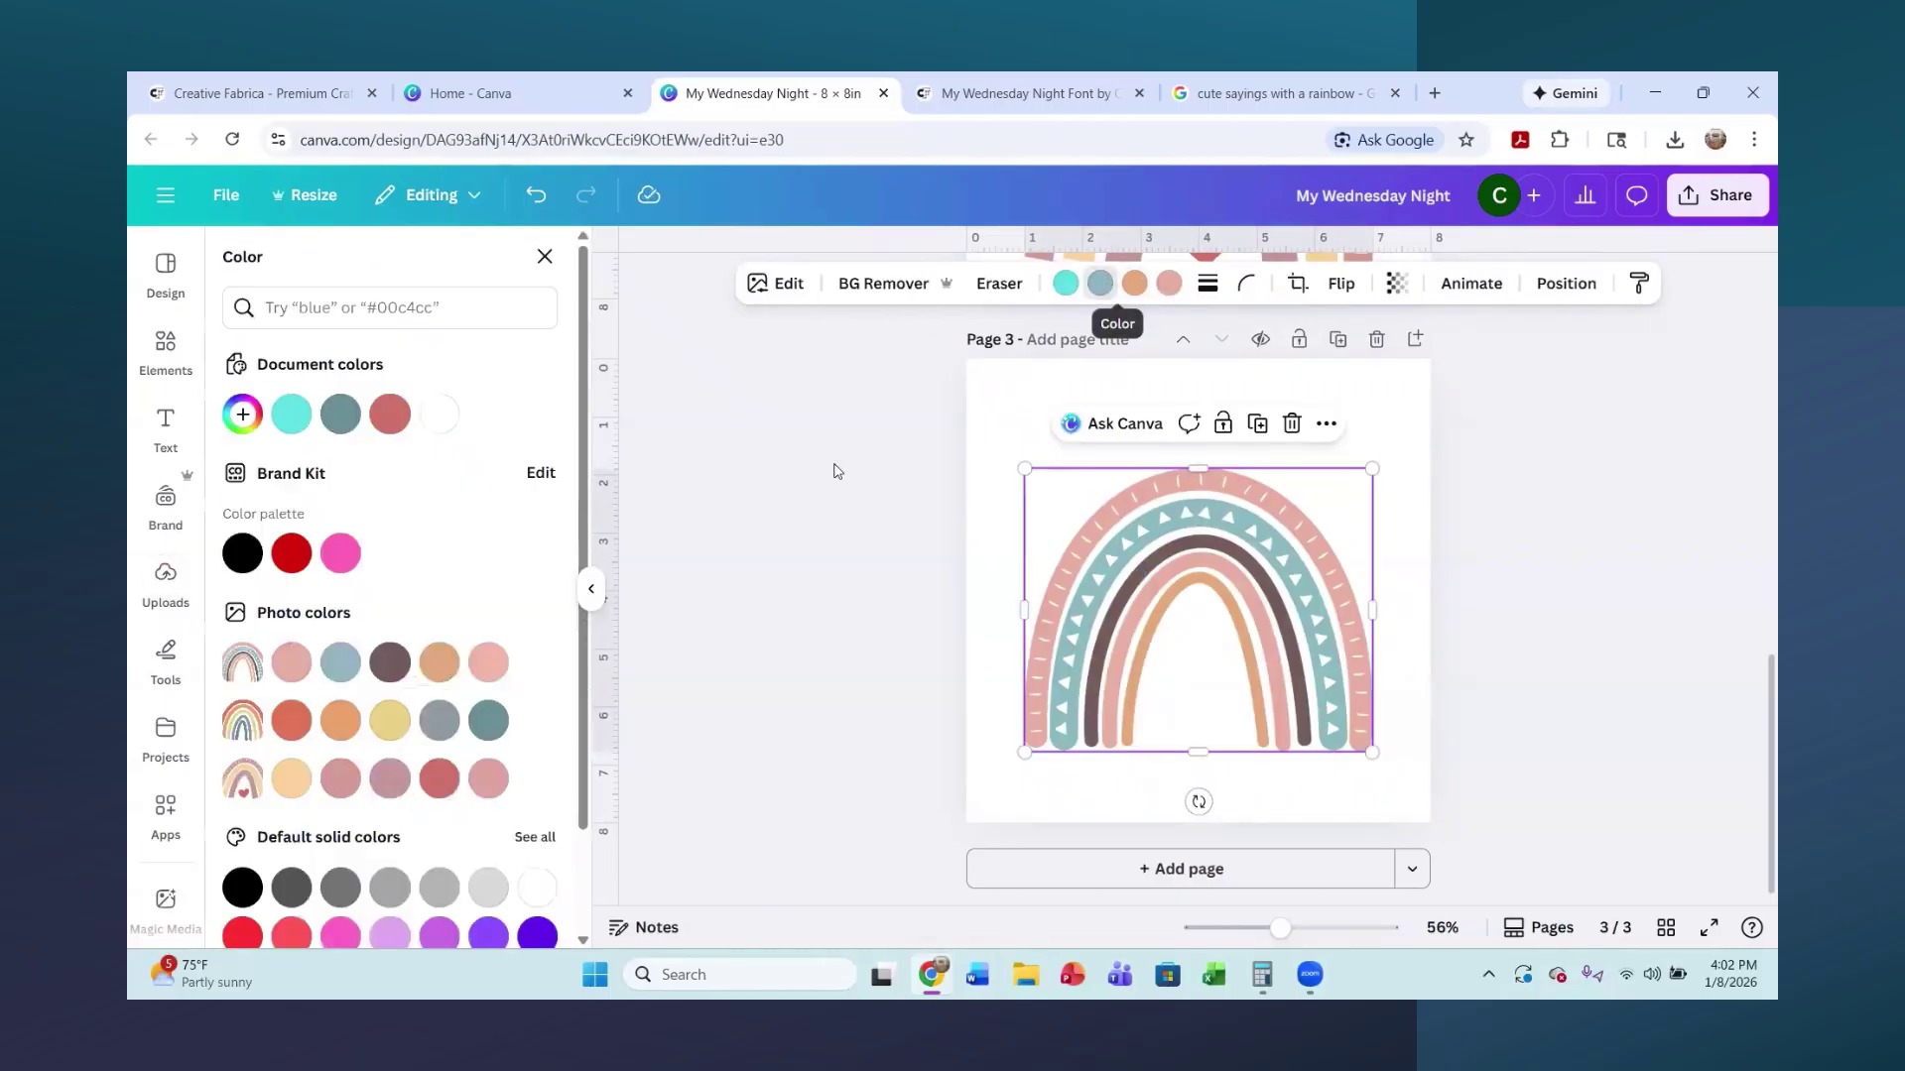
scroll(387, 791, down, 1)
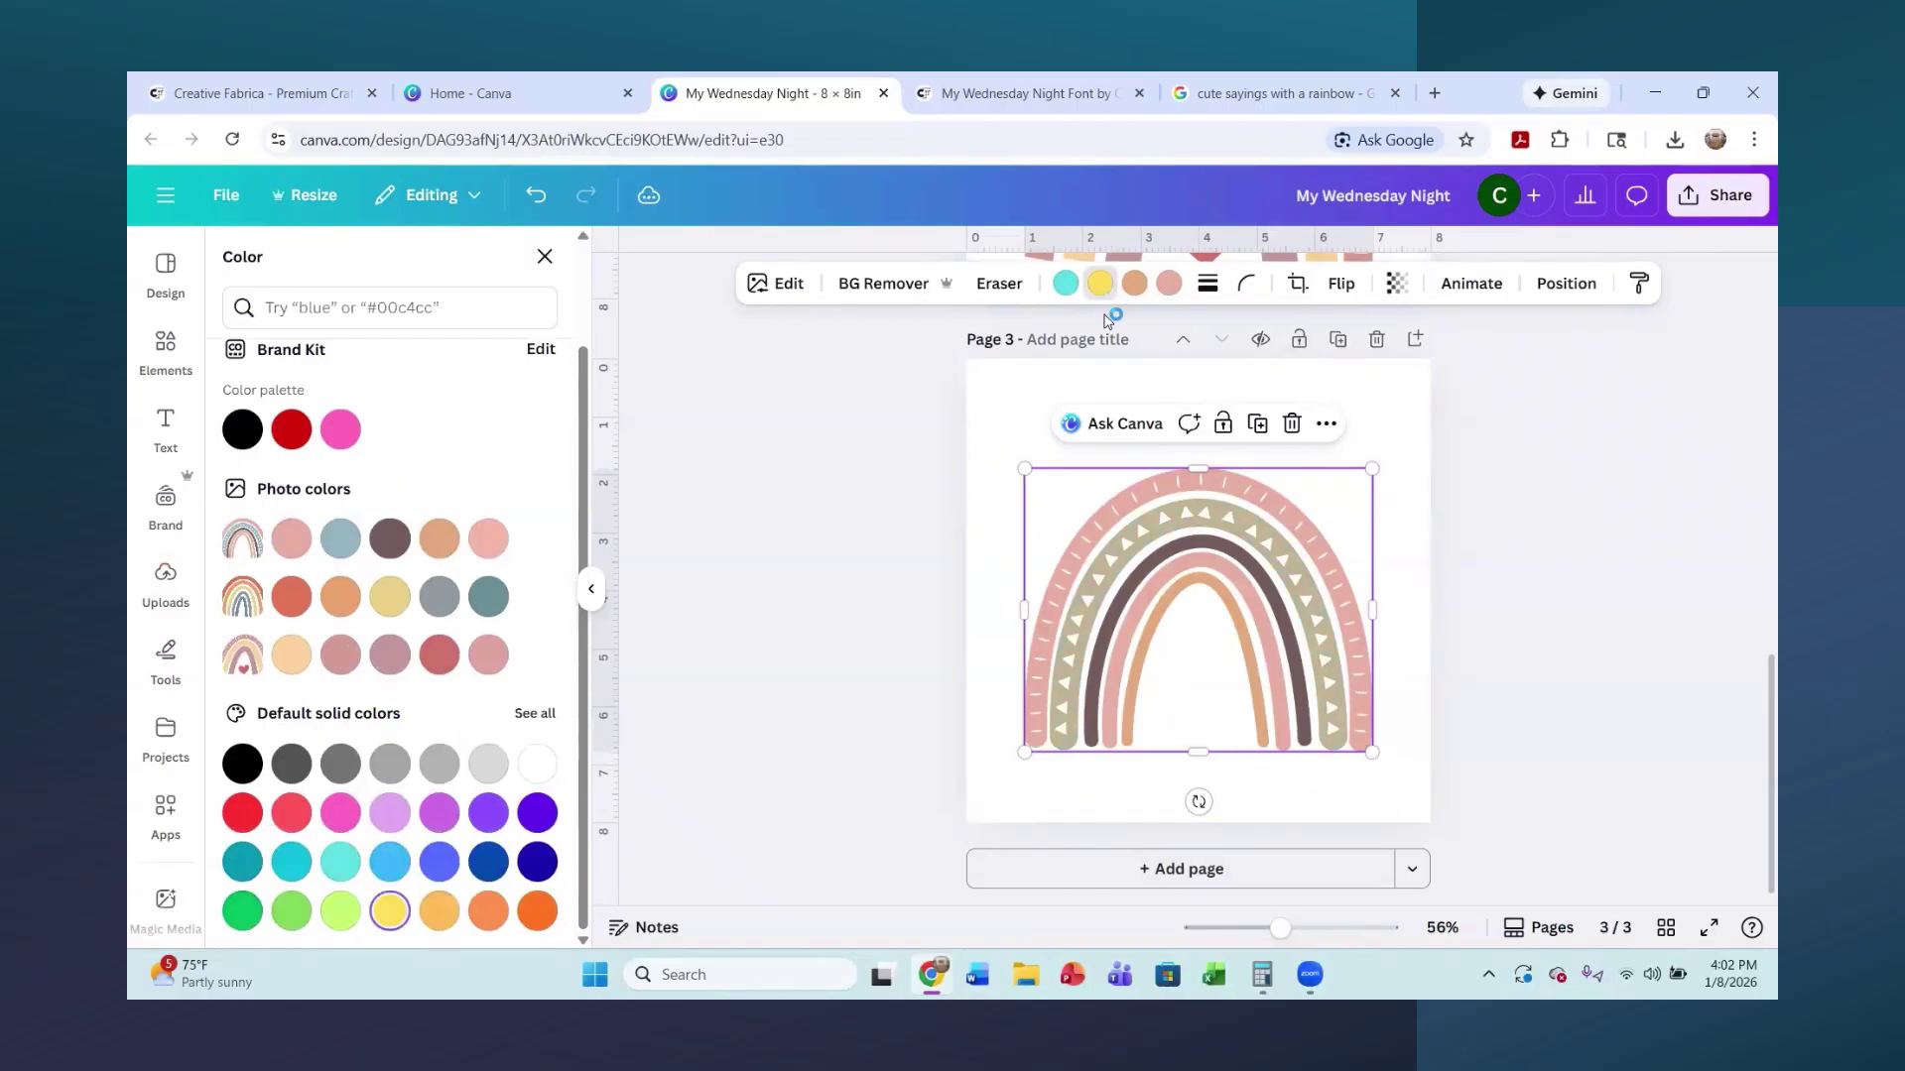
click(1134, 283)
click(488, 861)
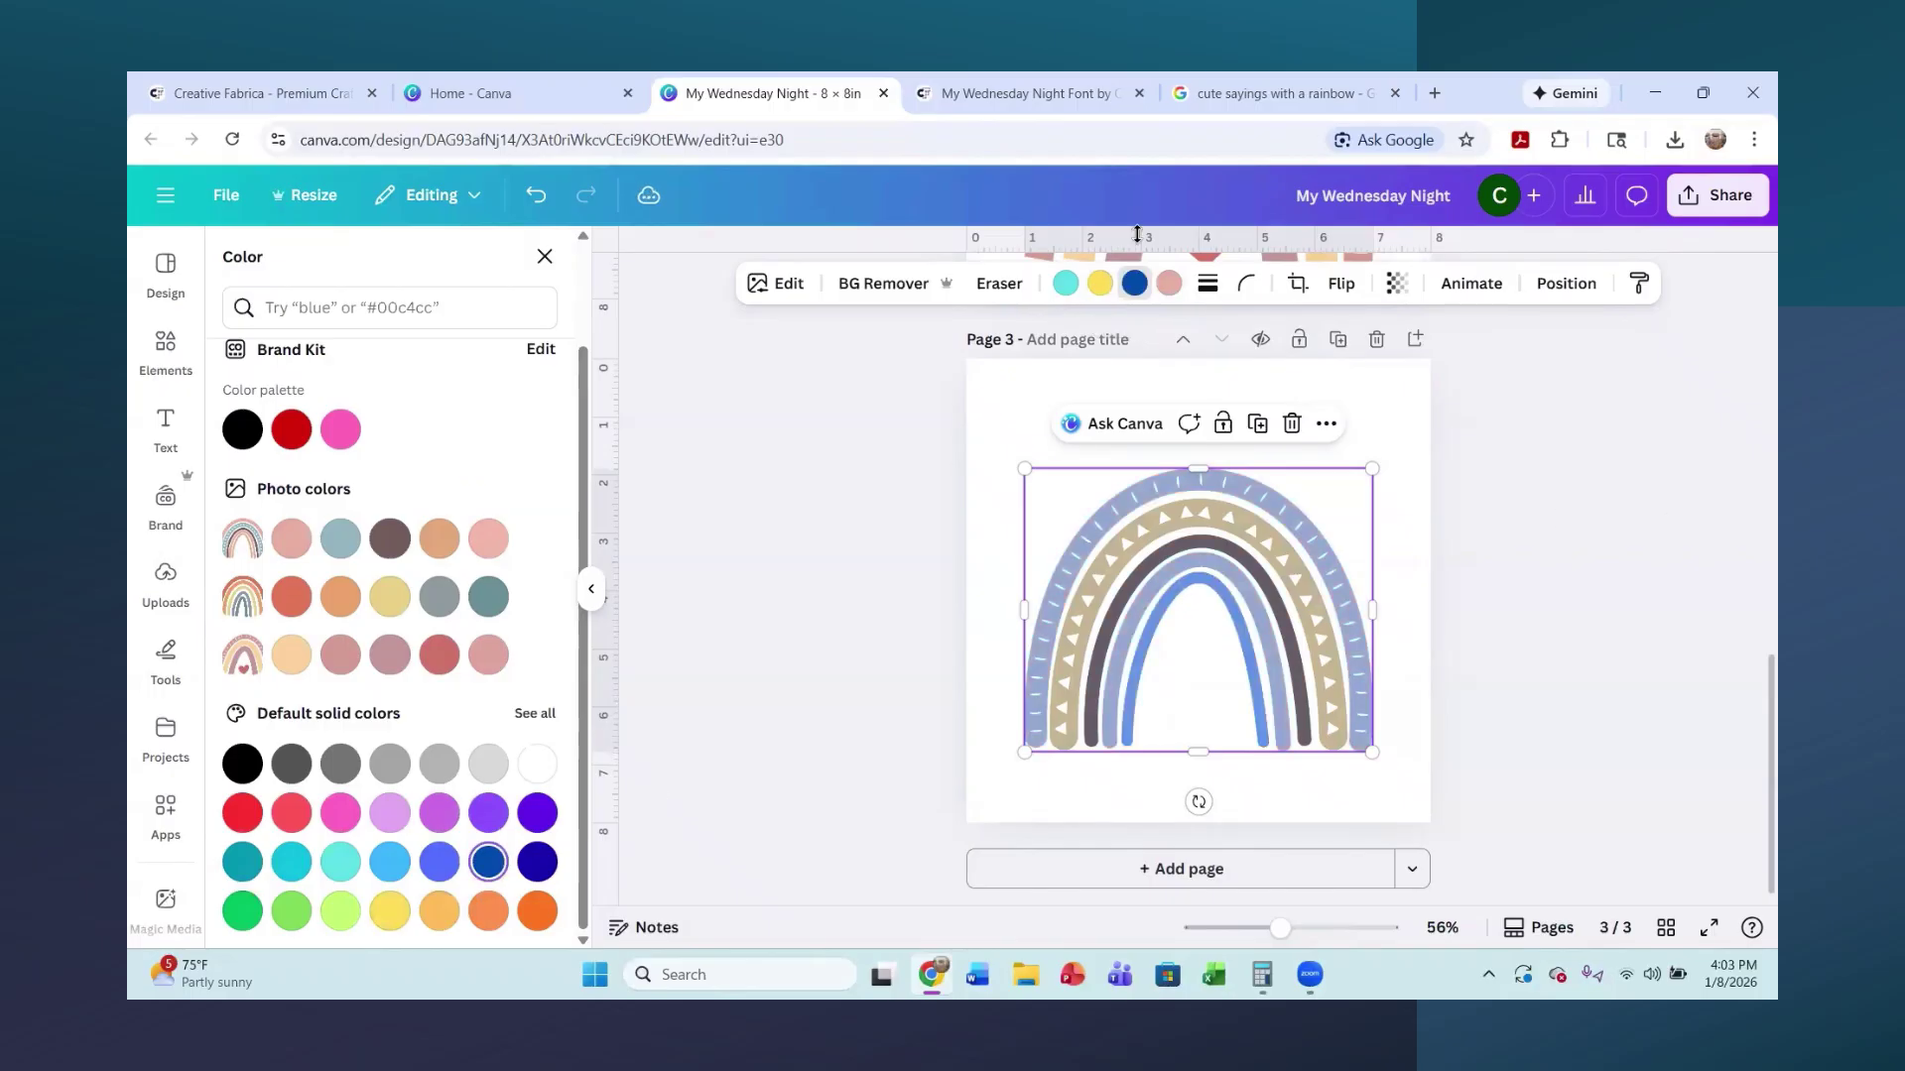
click(1169, 283)
click(535, 922)
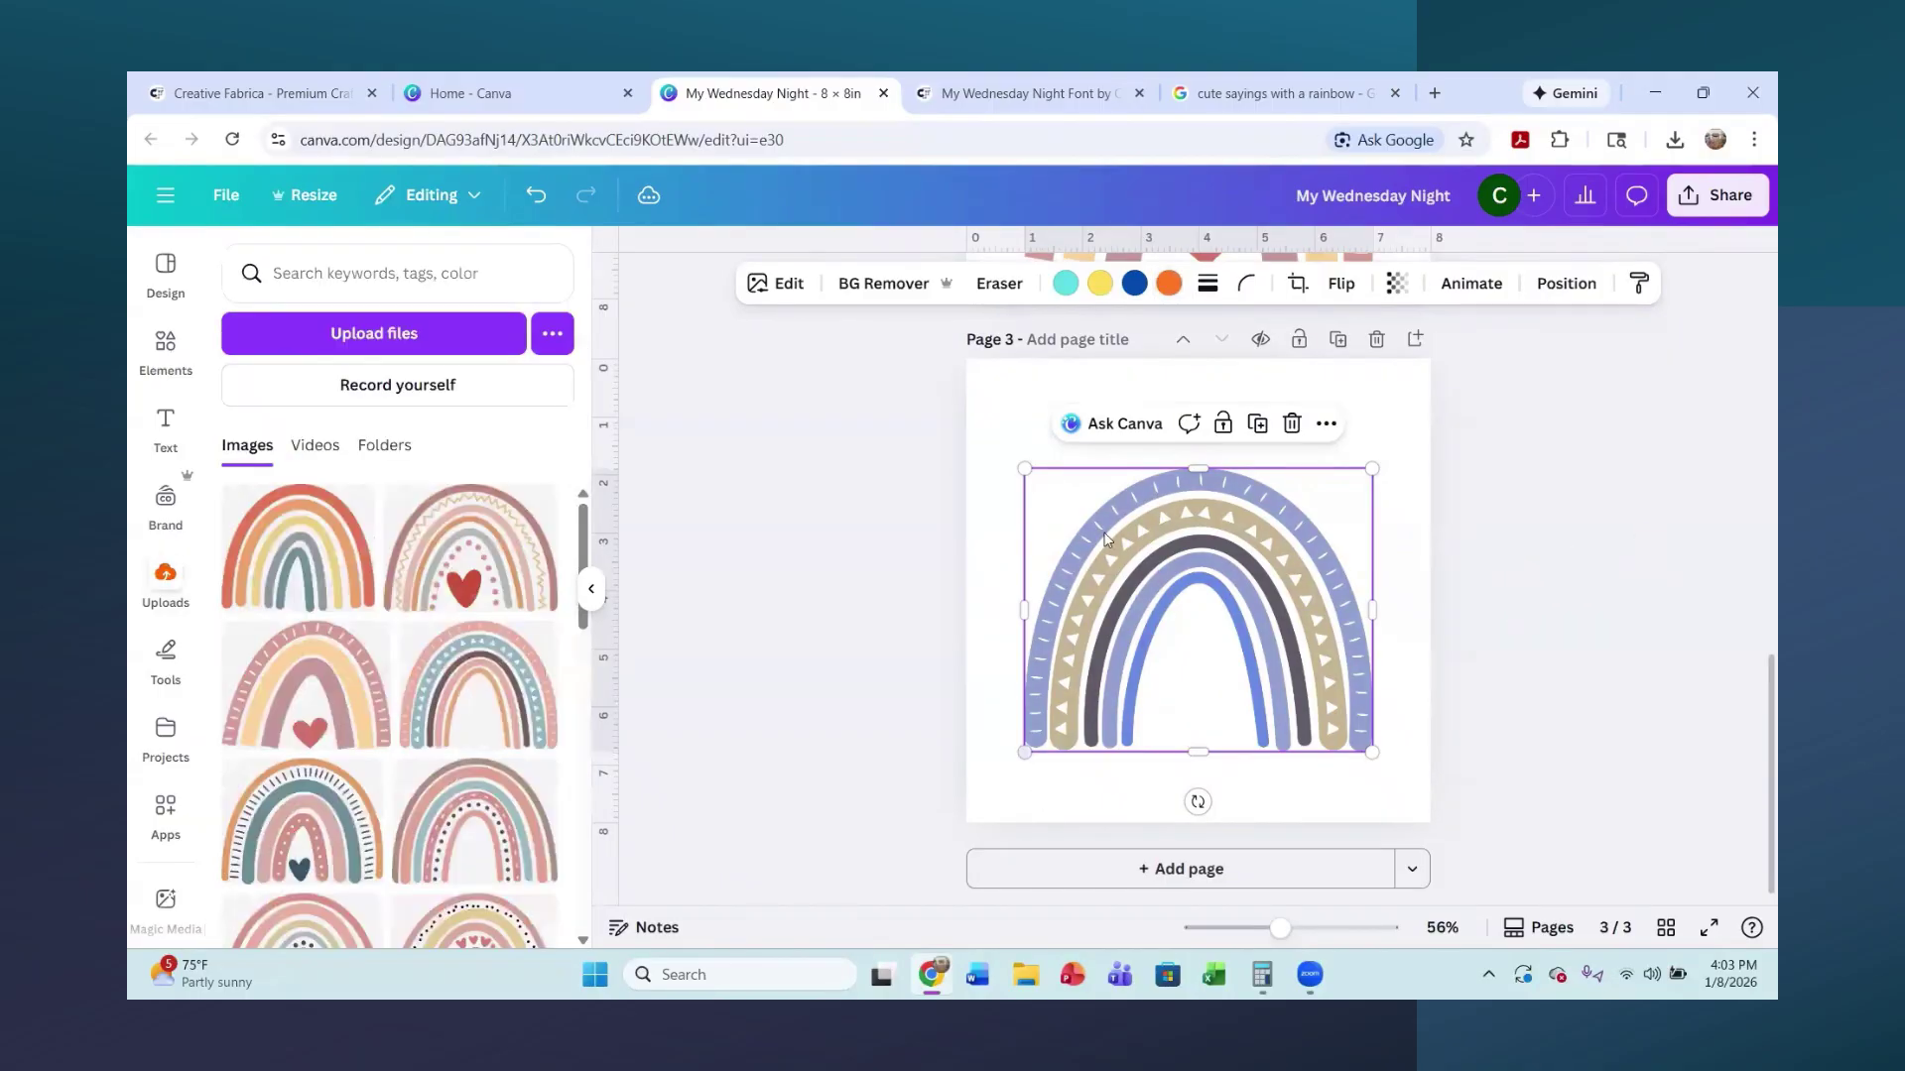
- Enlarge page 1's 'You Color My World' title to about size 145
scroll(1402, 701, up, 10)
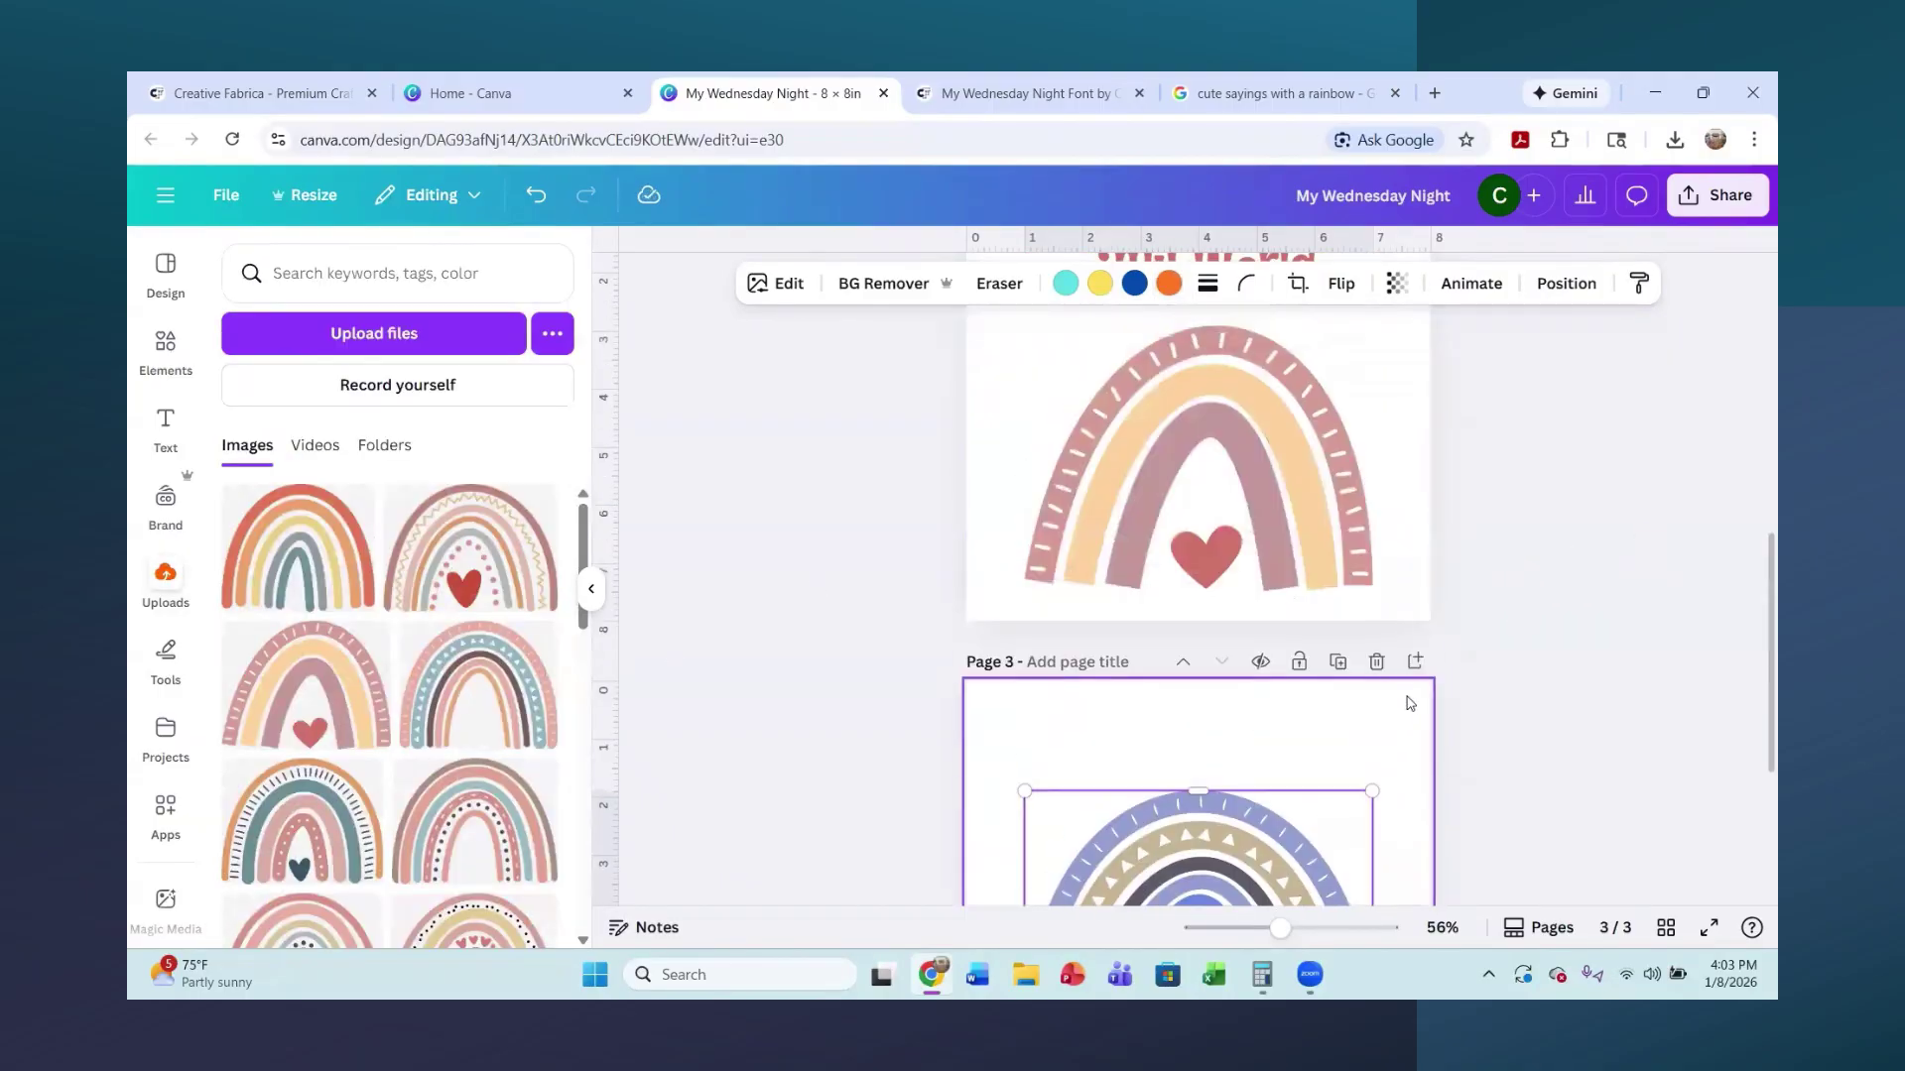
scroll(1410, 702, up, 1)
click(1225, 472)
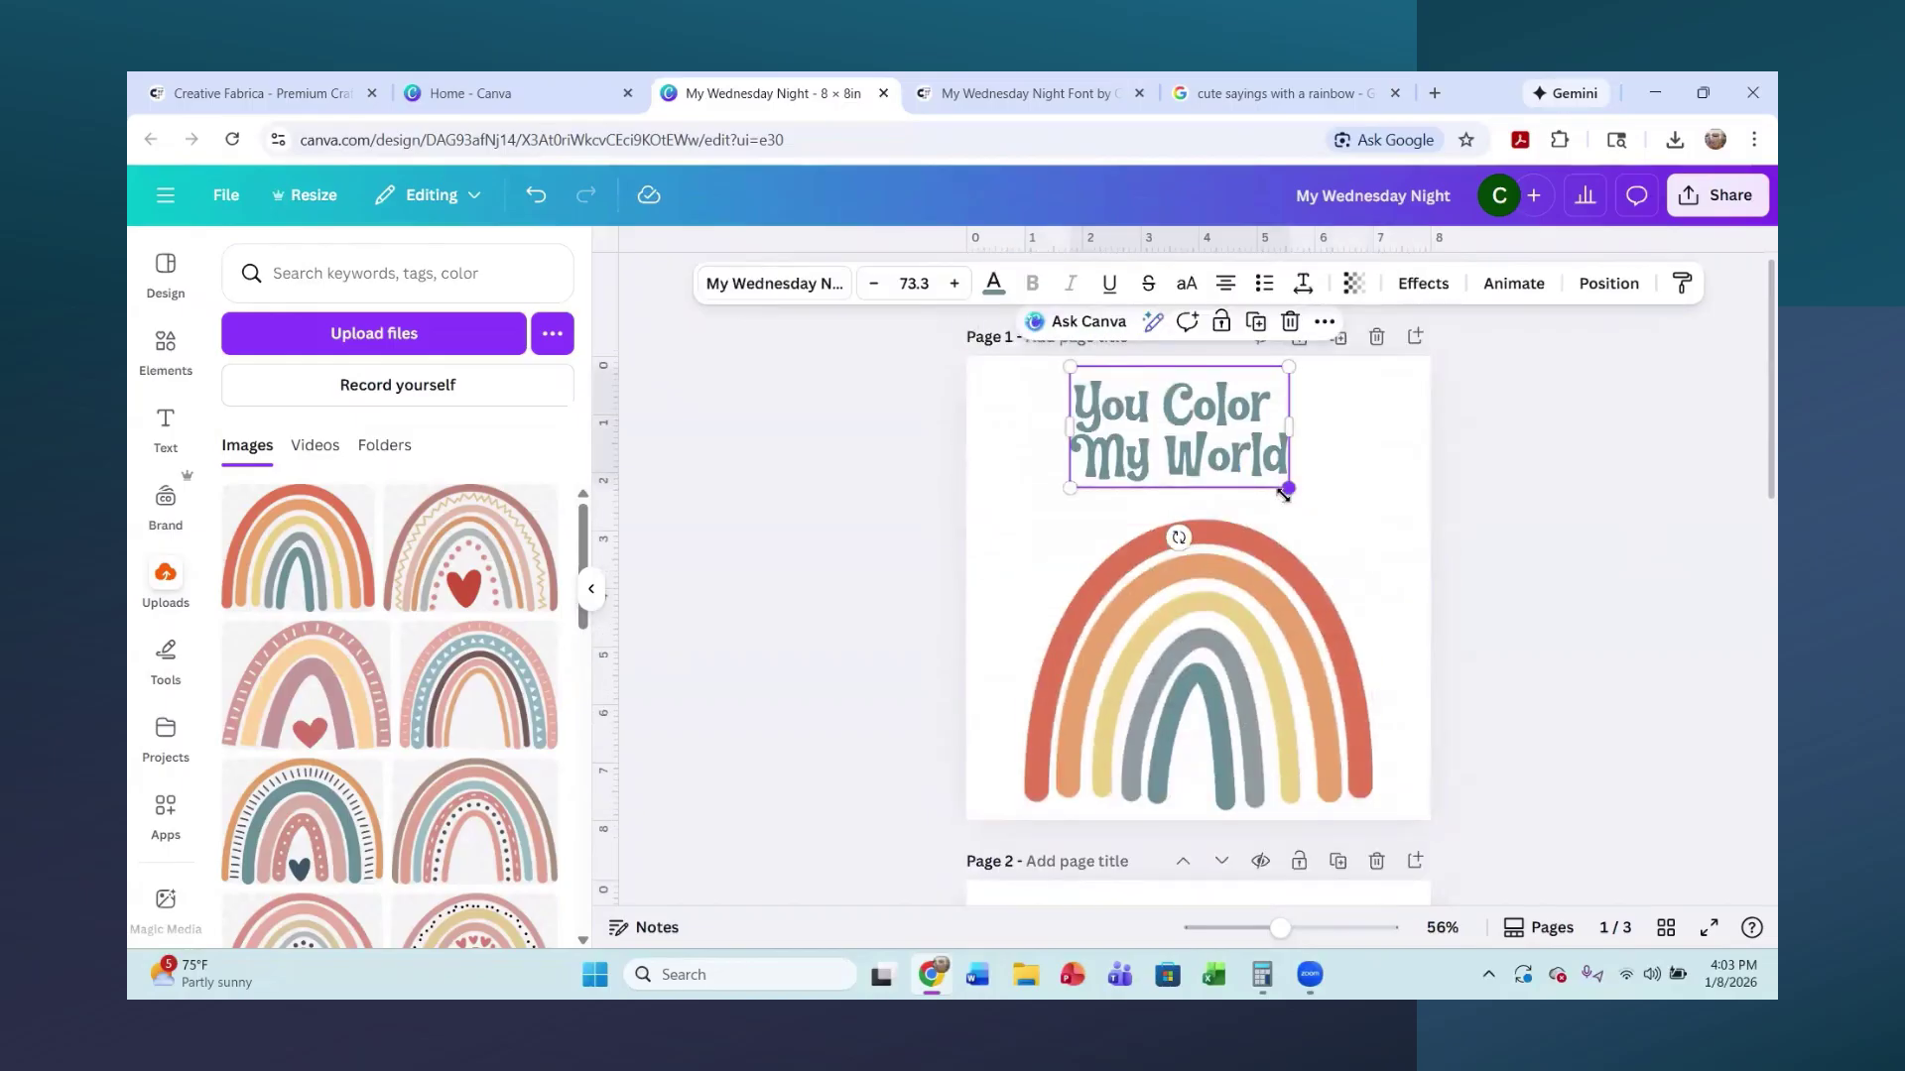
drag(1304, 545, 1399, 640)
drag(1068, 560, 1001, 639)
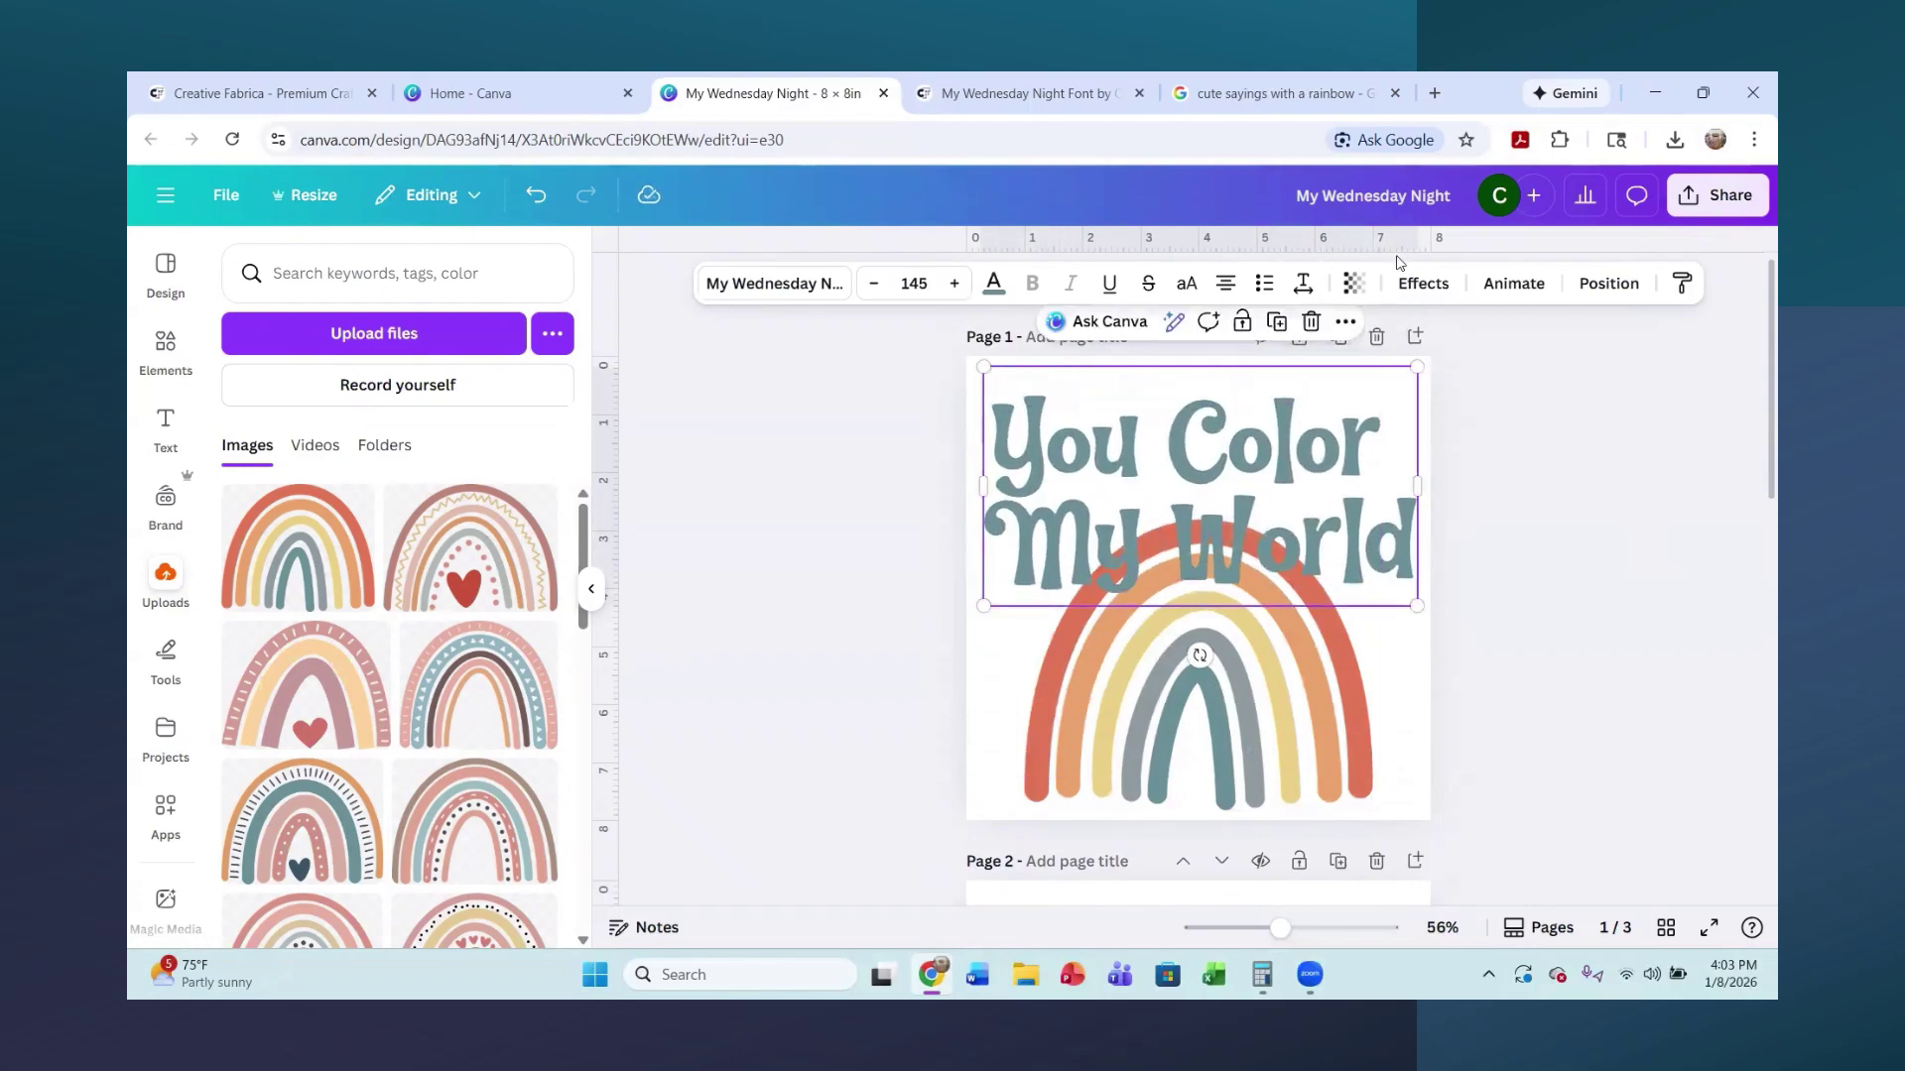
- Give the title a white Outline effect and lower it onto the rainbow
click(1423, 284)
click(502, 543)
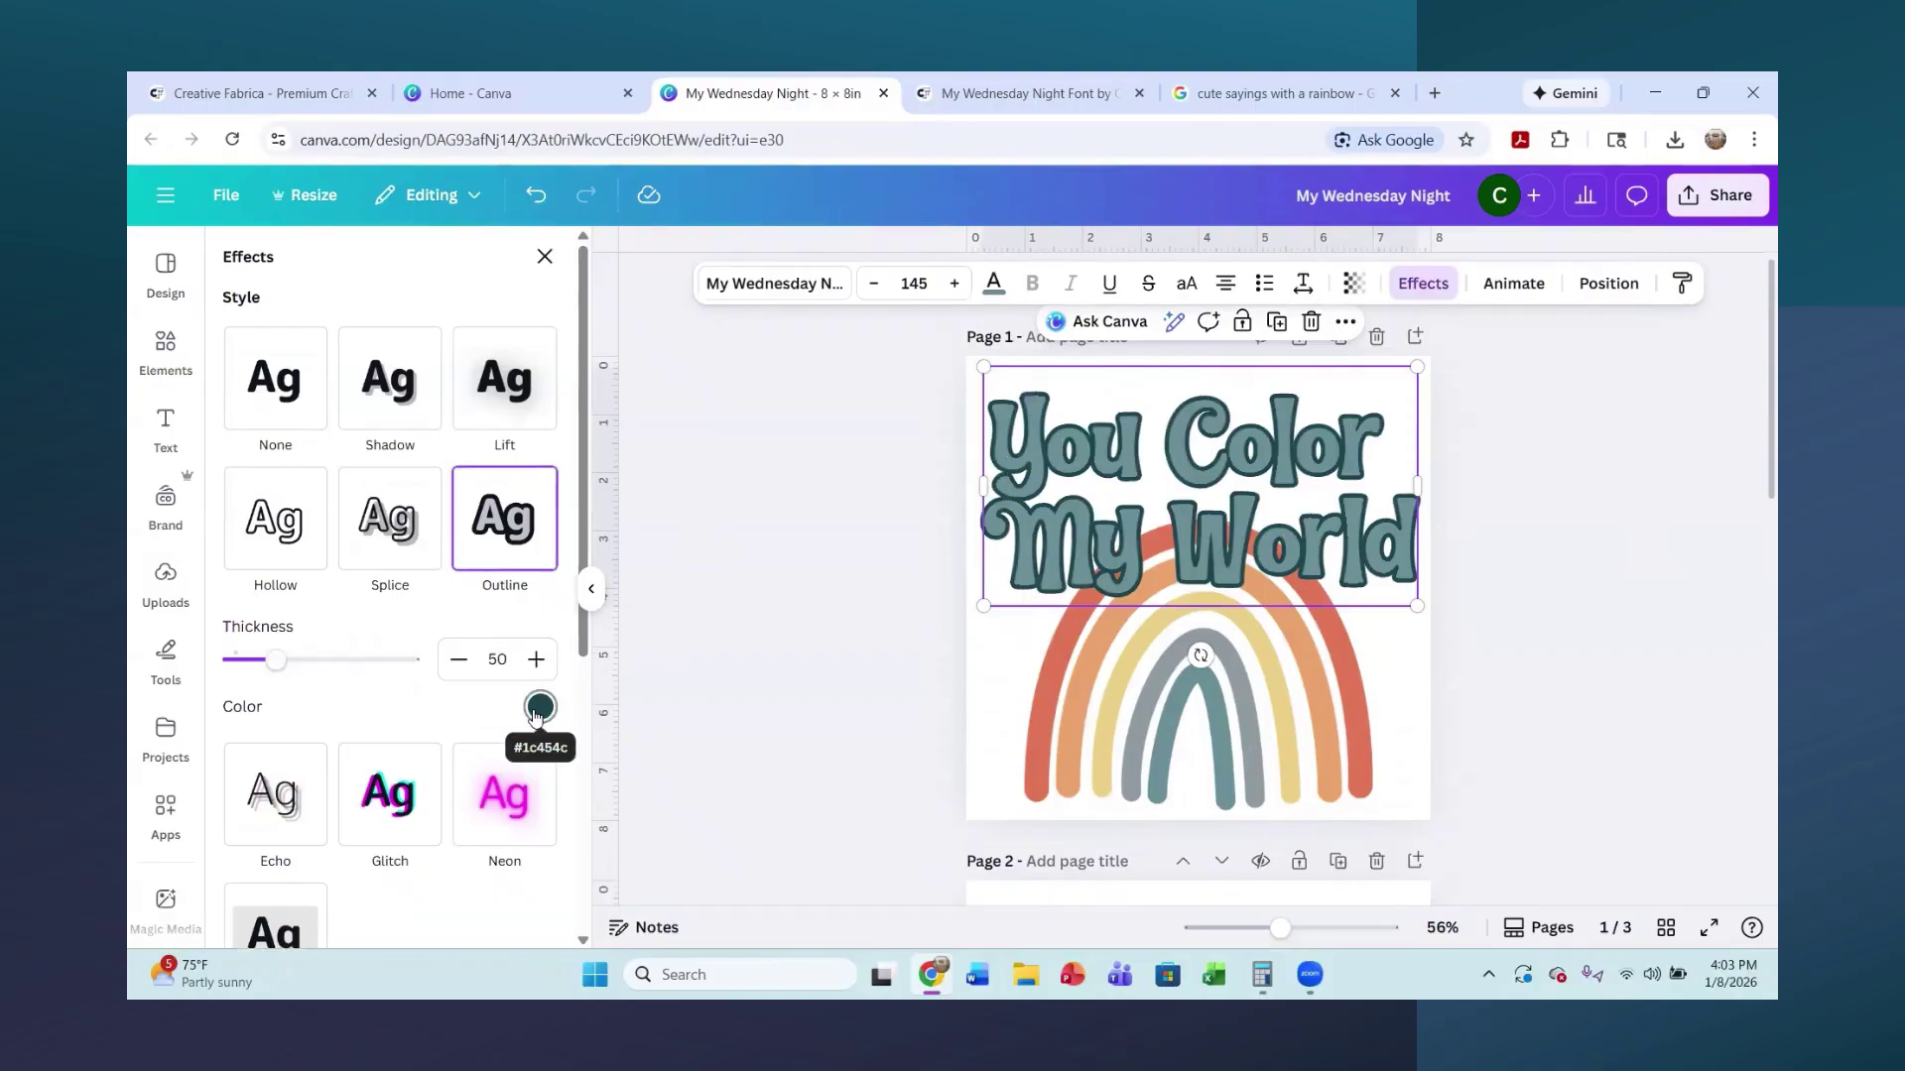
click(537, 708)
click(285, 489)
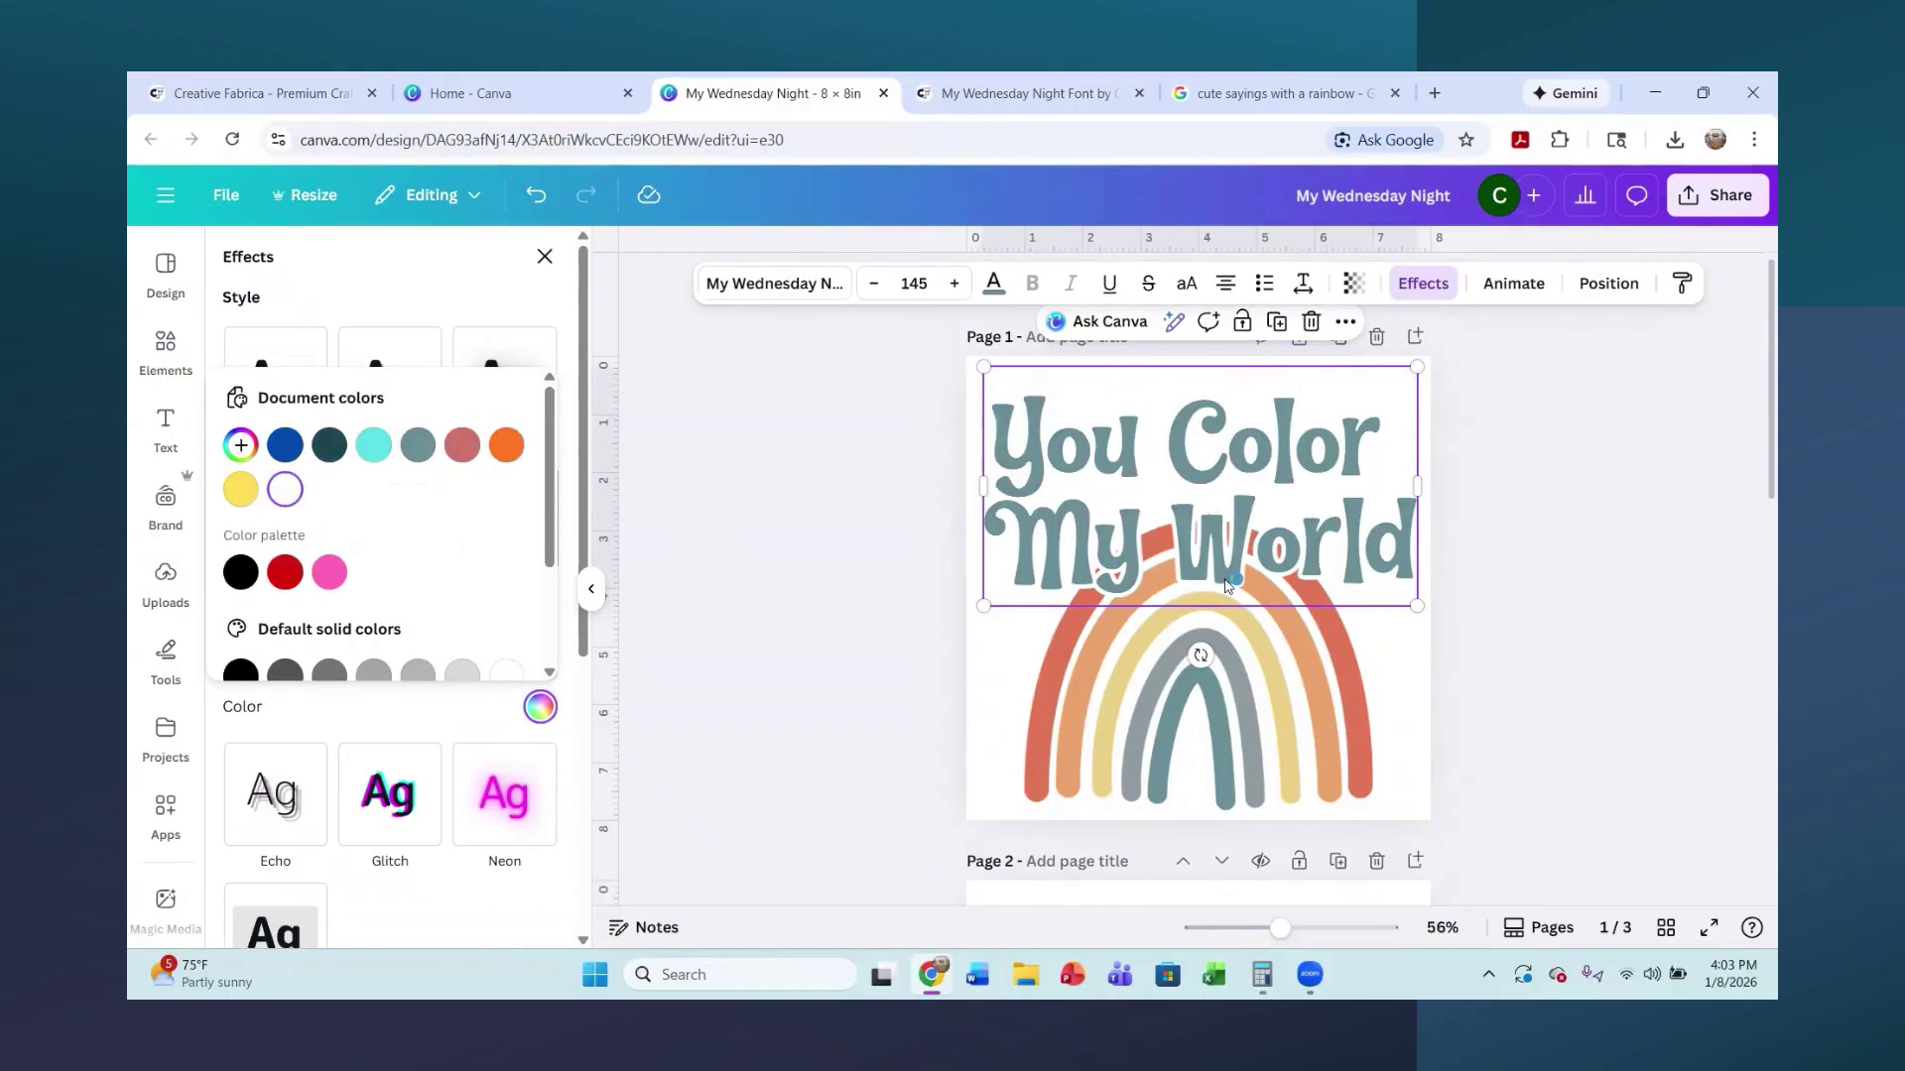
drag(1227, 585, 1223, 610)
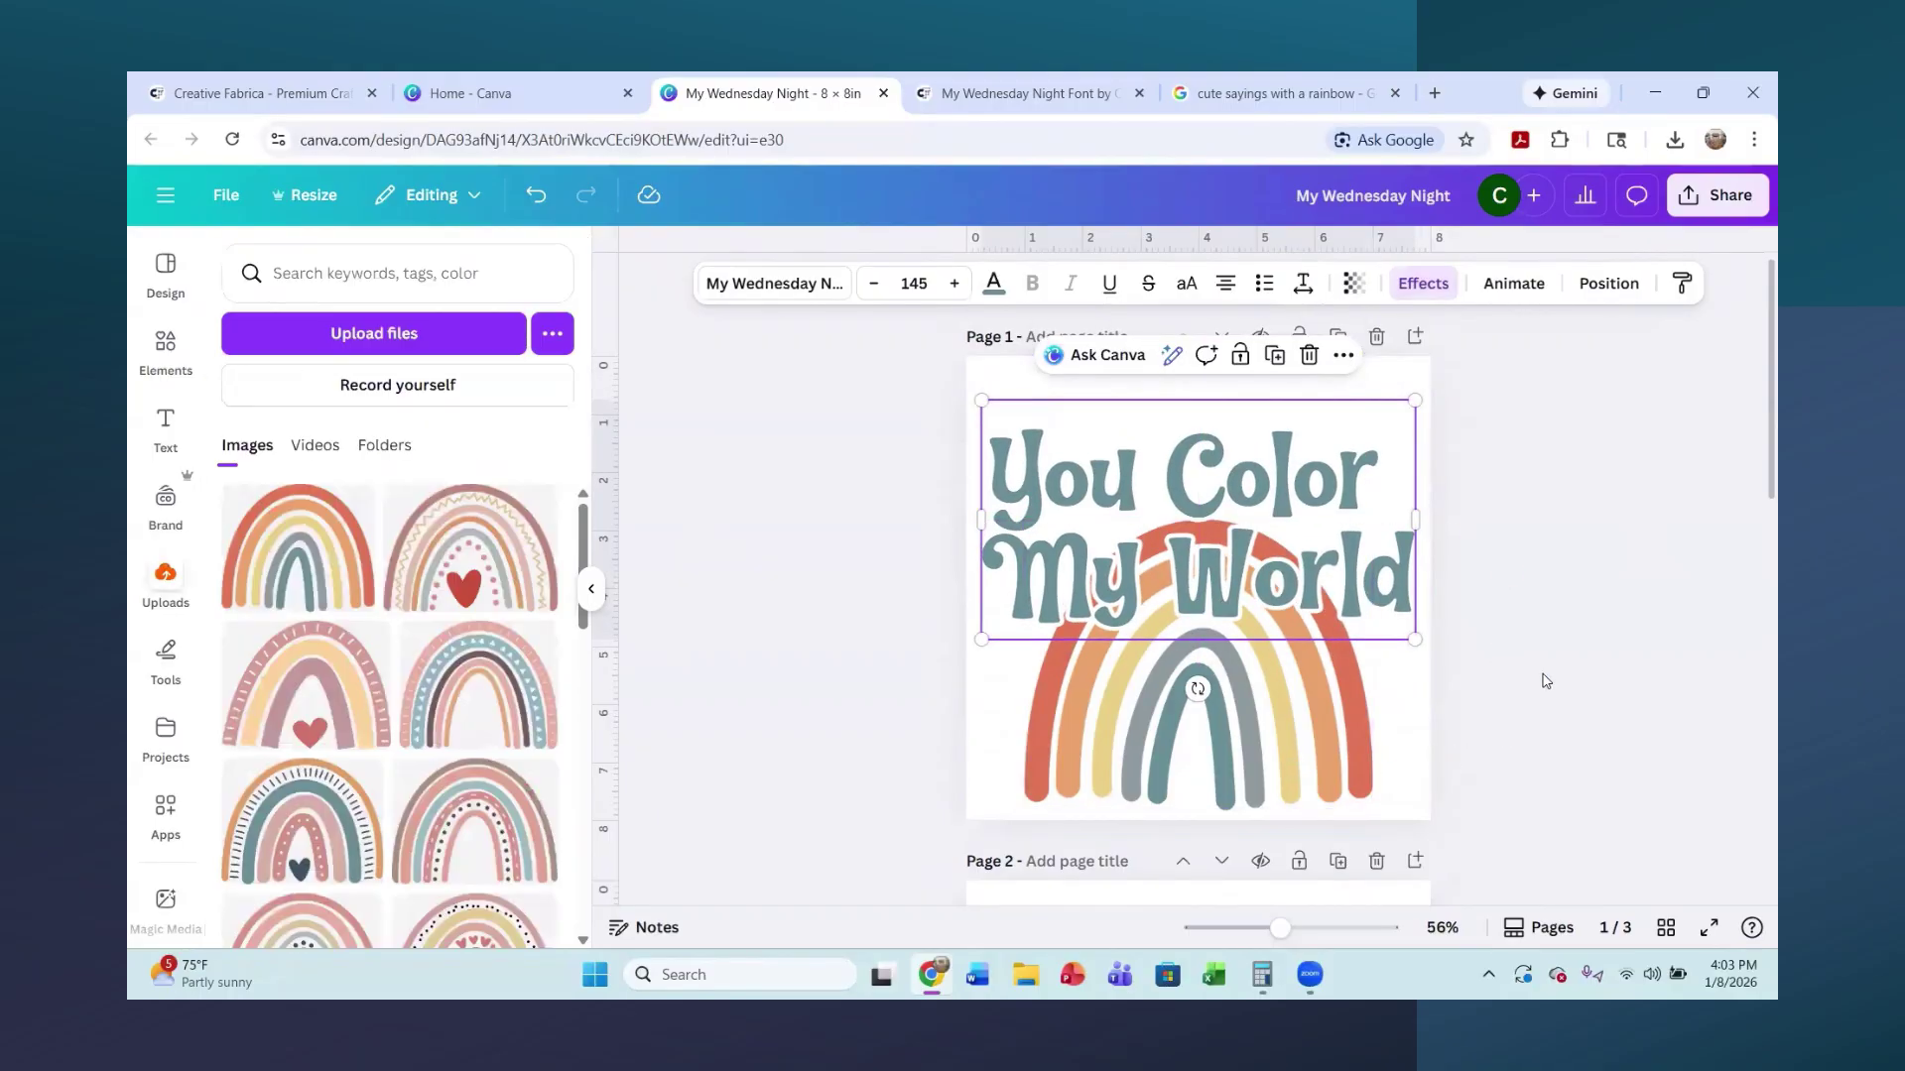
- Set page 2's 'You Color My World' title in Orleans Regular and enlarge it across the page to size 131
scroll(1543, 682, down, 4)
click(1219, 585)
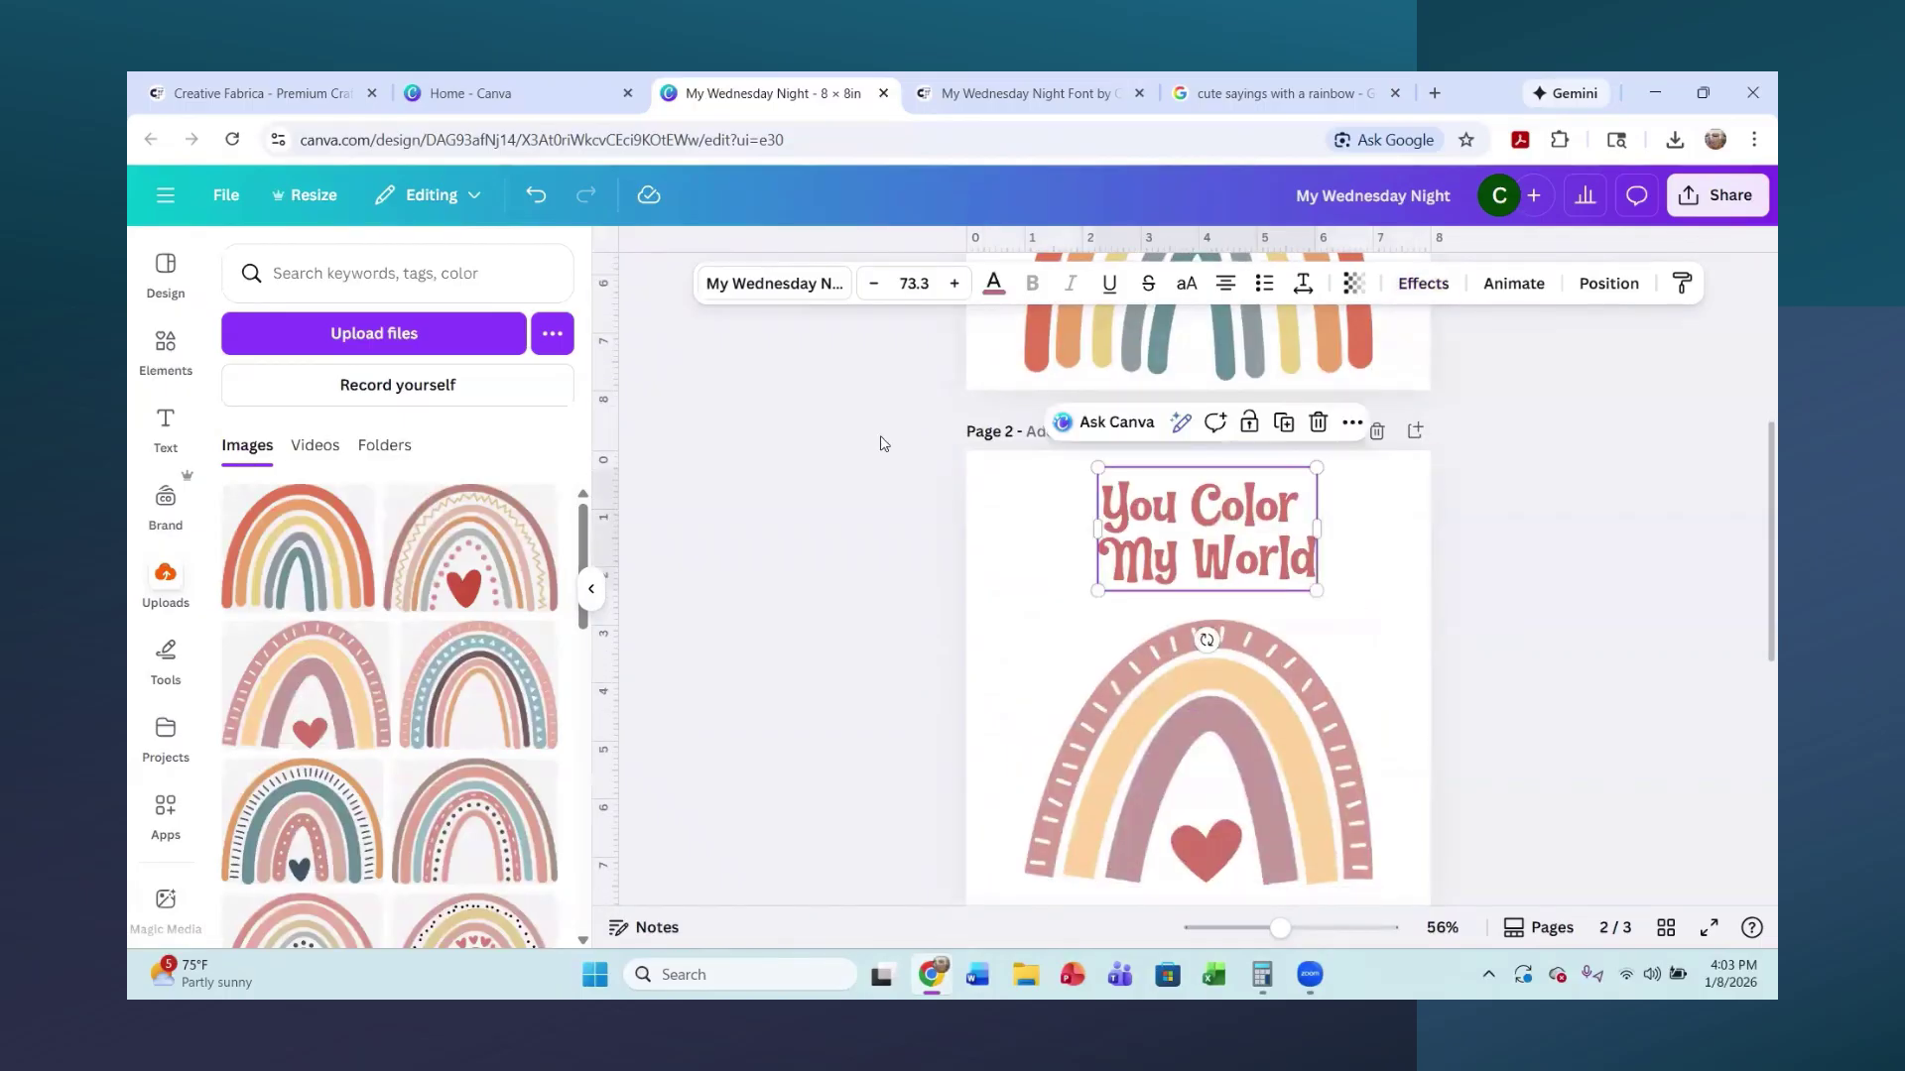
click(809, 288)
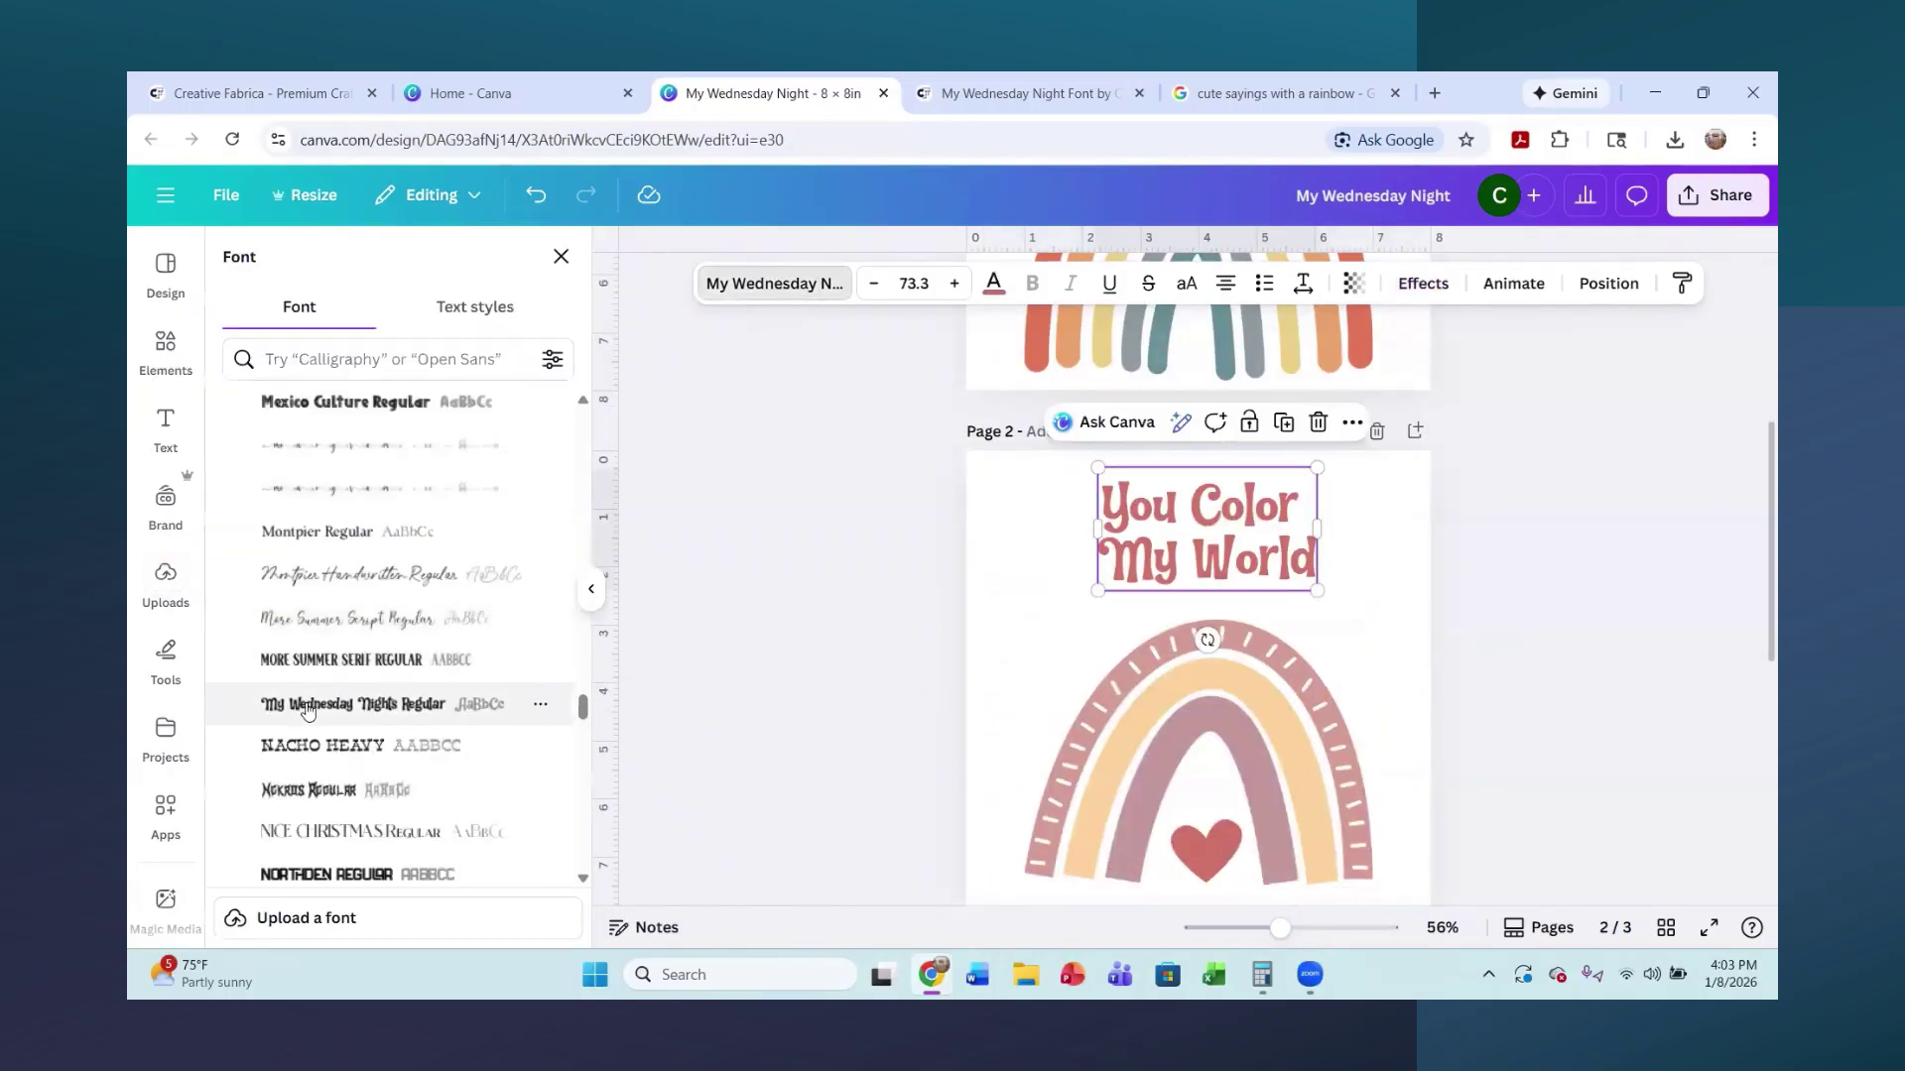
scroll(307, 710, down, 2)
scroll(308, 714, down, 3)
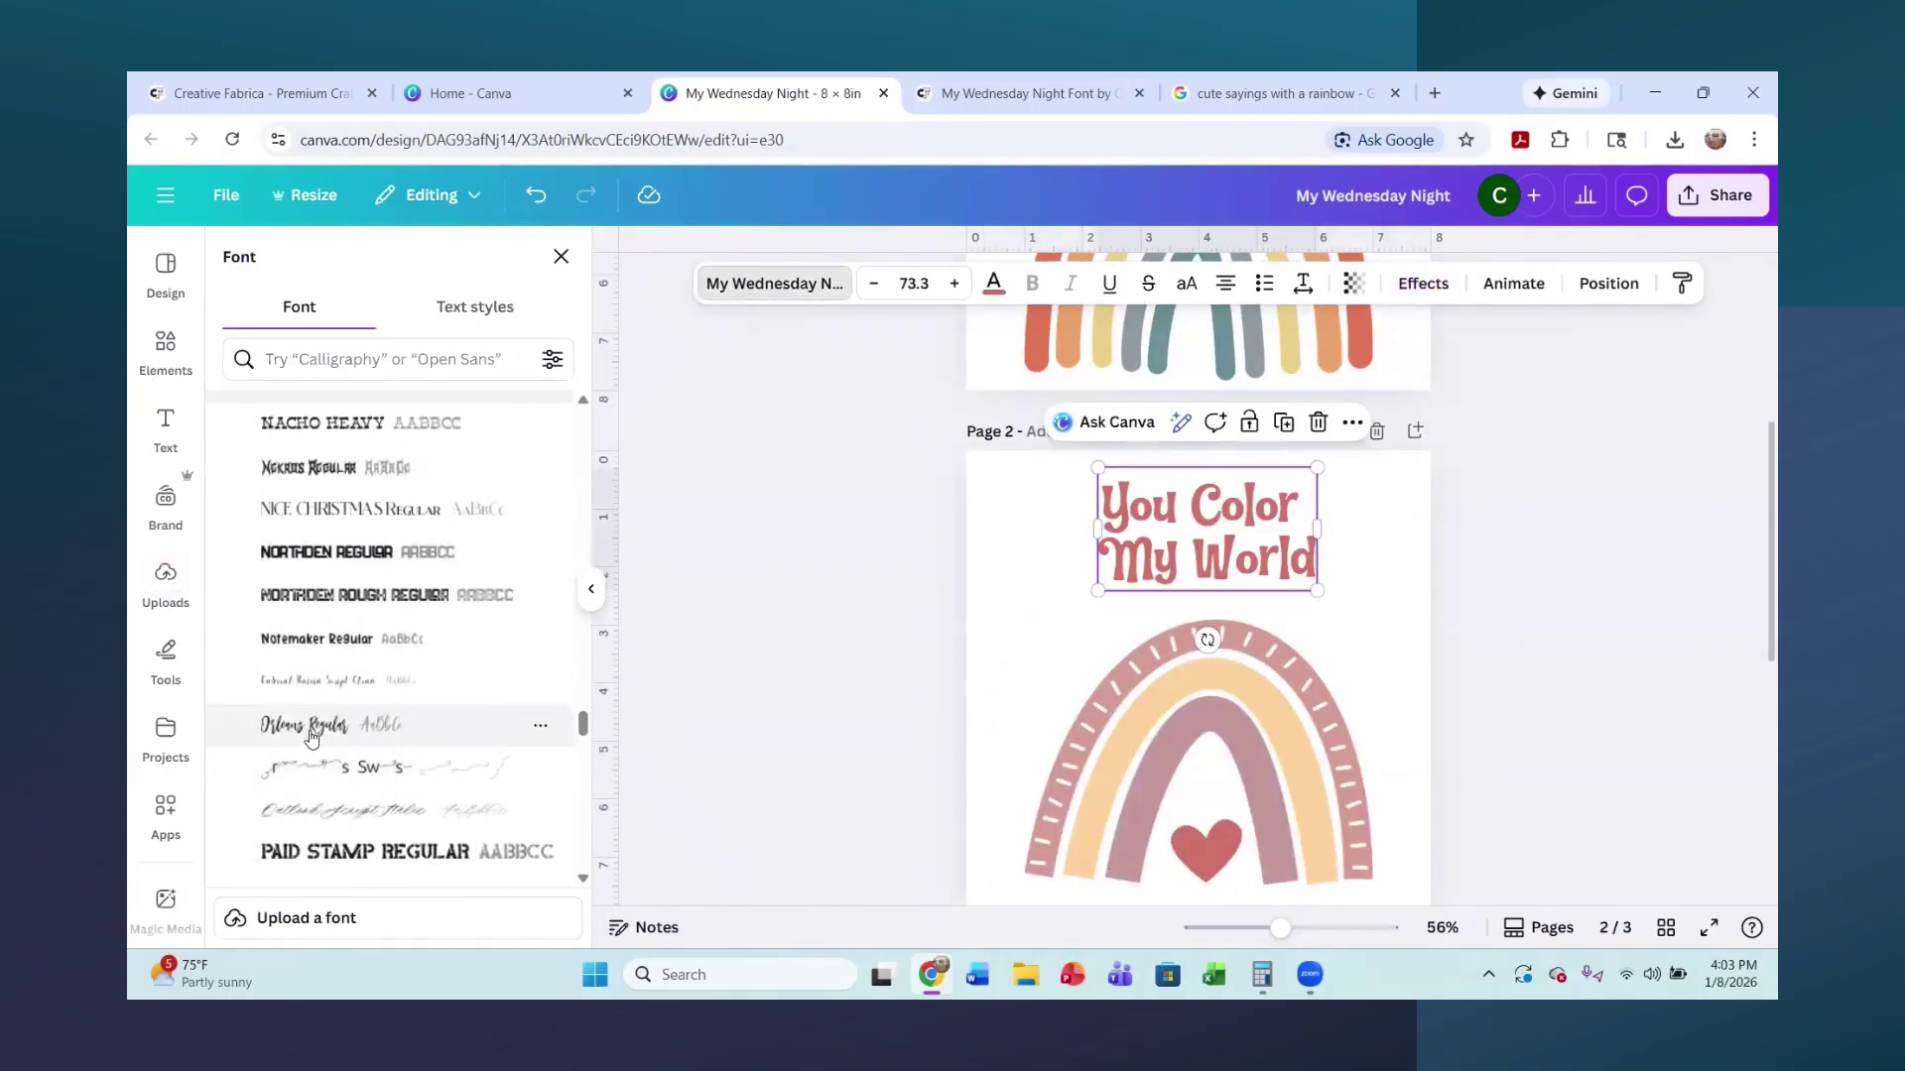
click(311, 732)
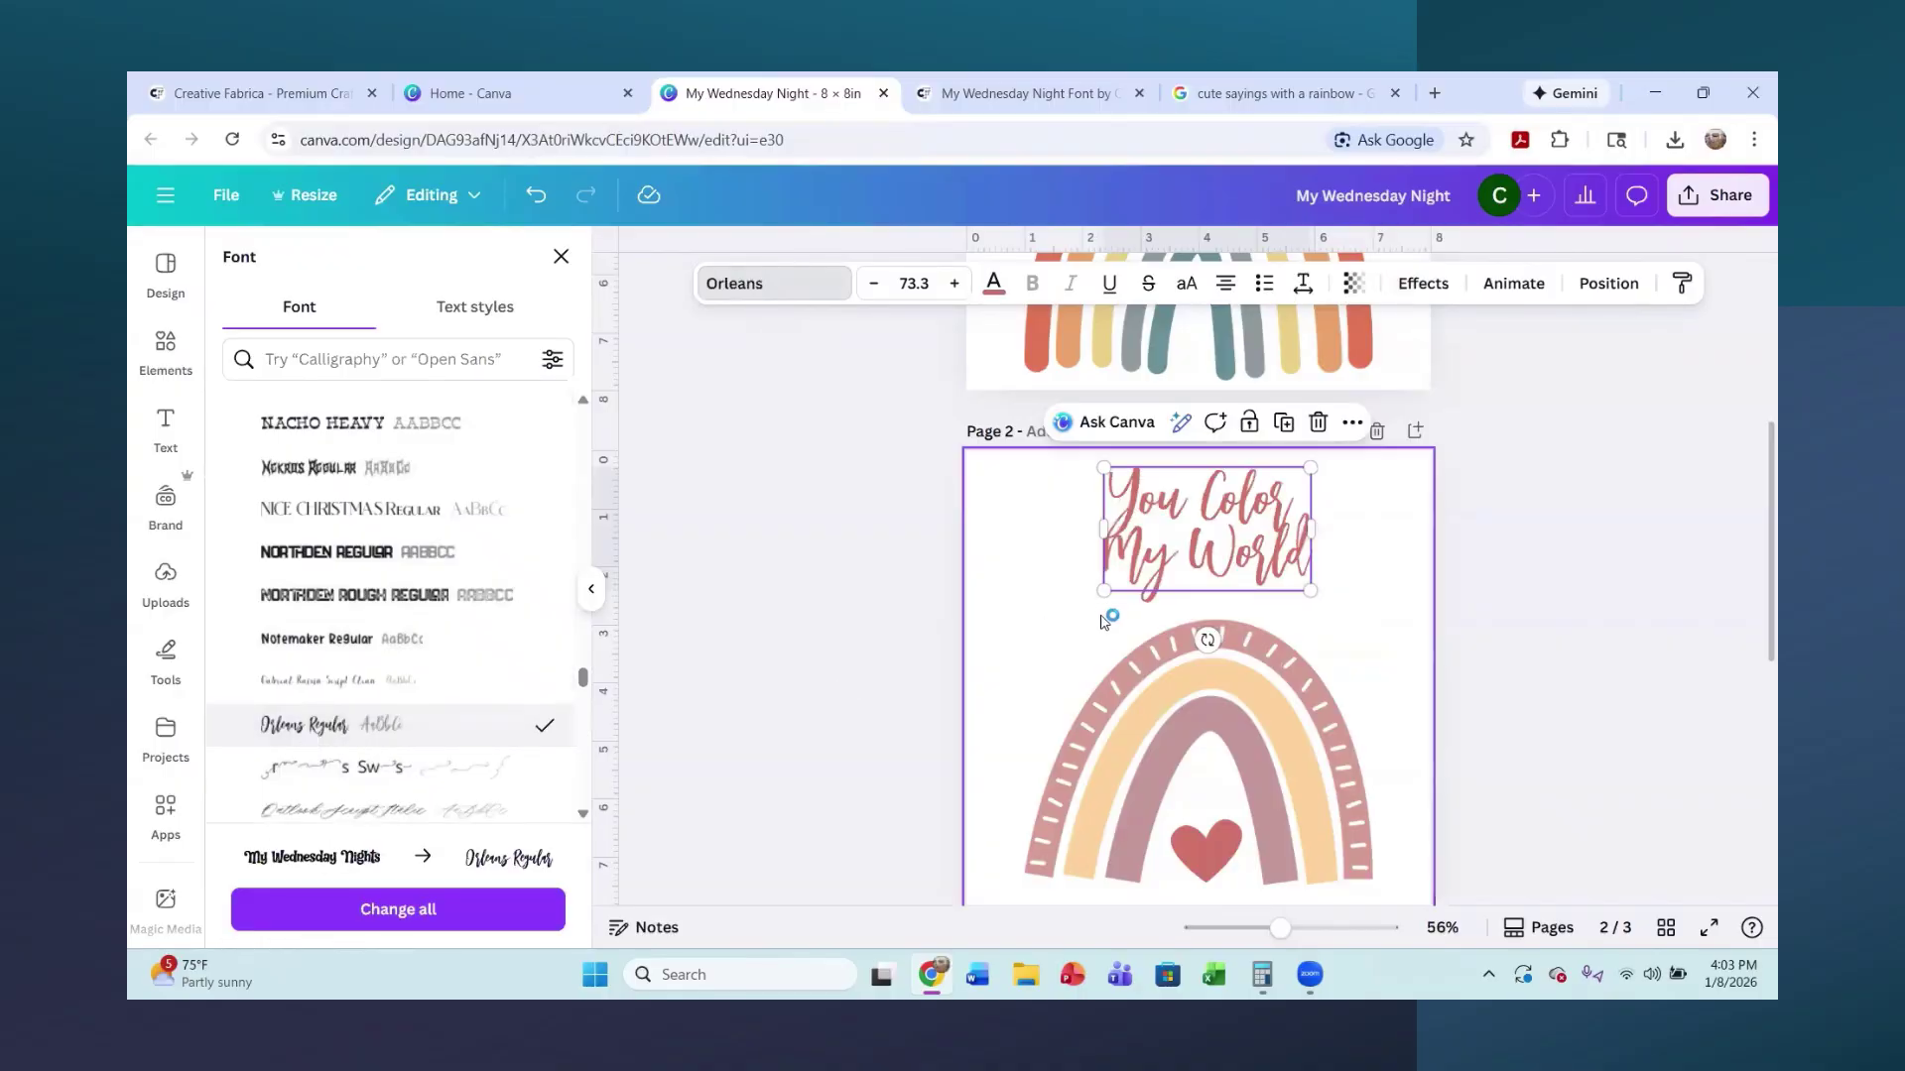
drag(1104, 587, 1024, 638)
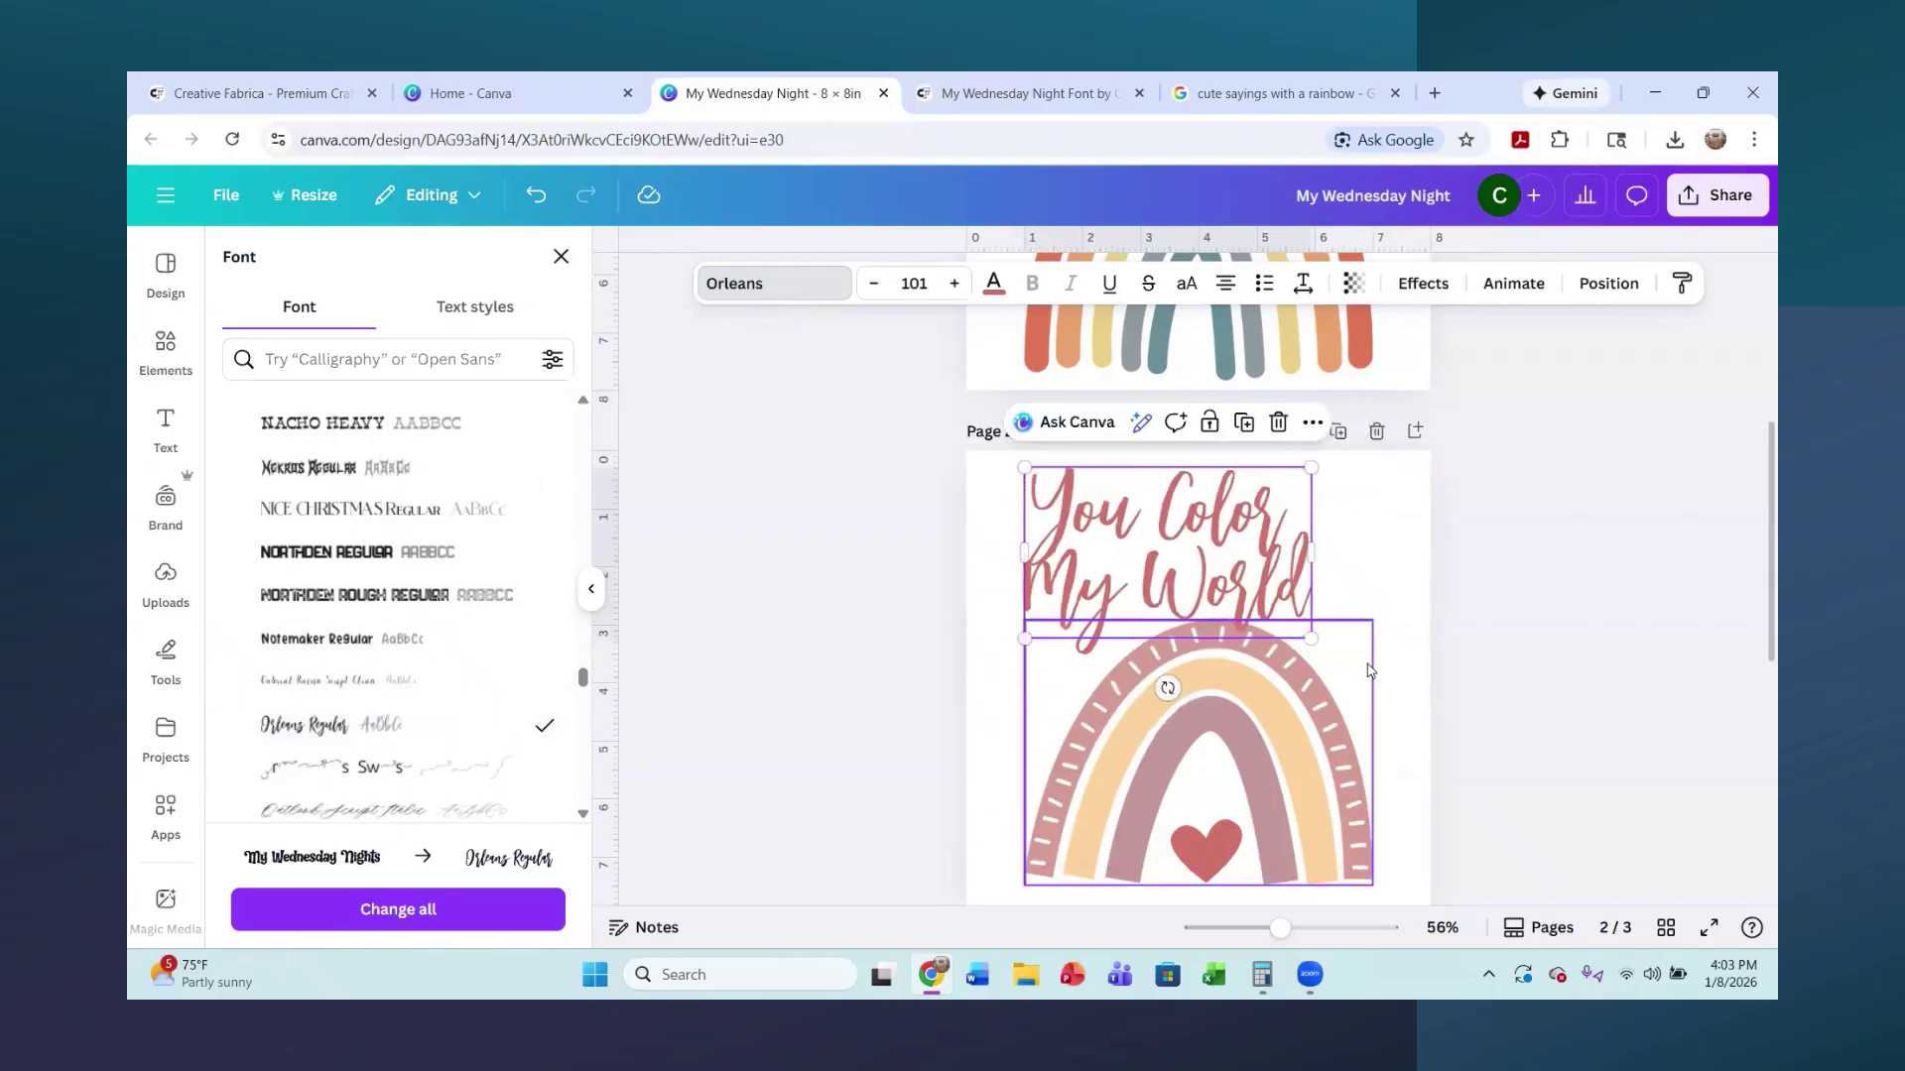
mouse_move(1372, 700)
mouse_down()
mouse_move(1399, 728)
mouse_move(1376, 699)
mouse_up()
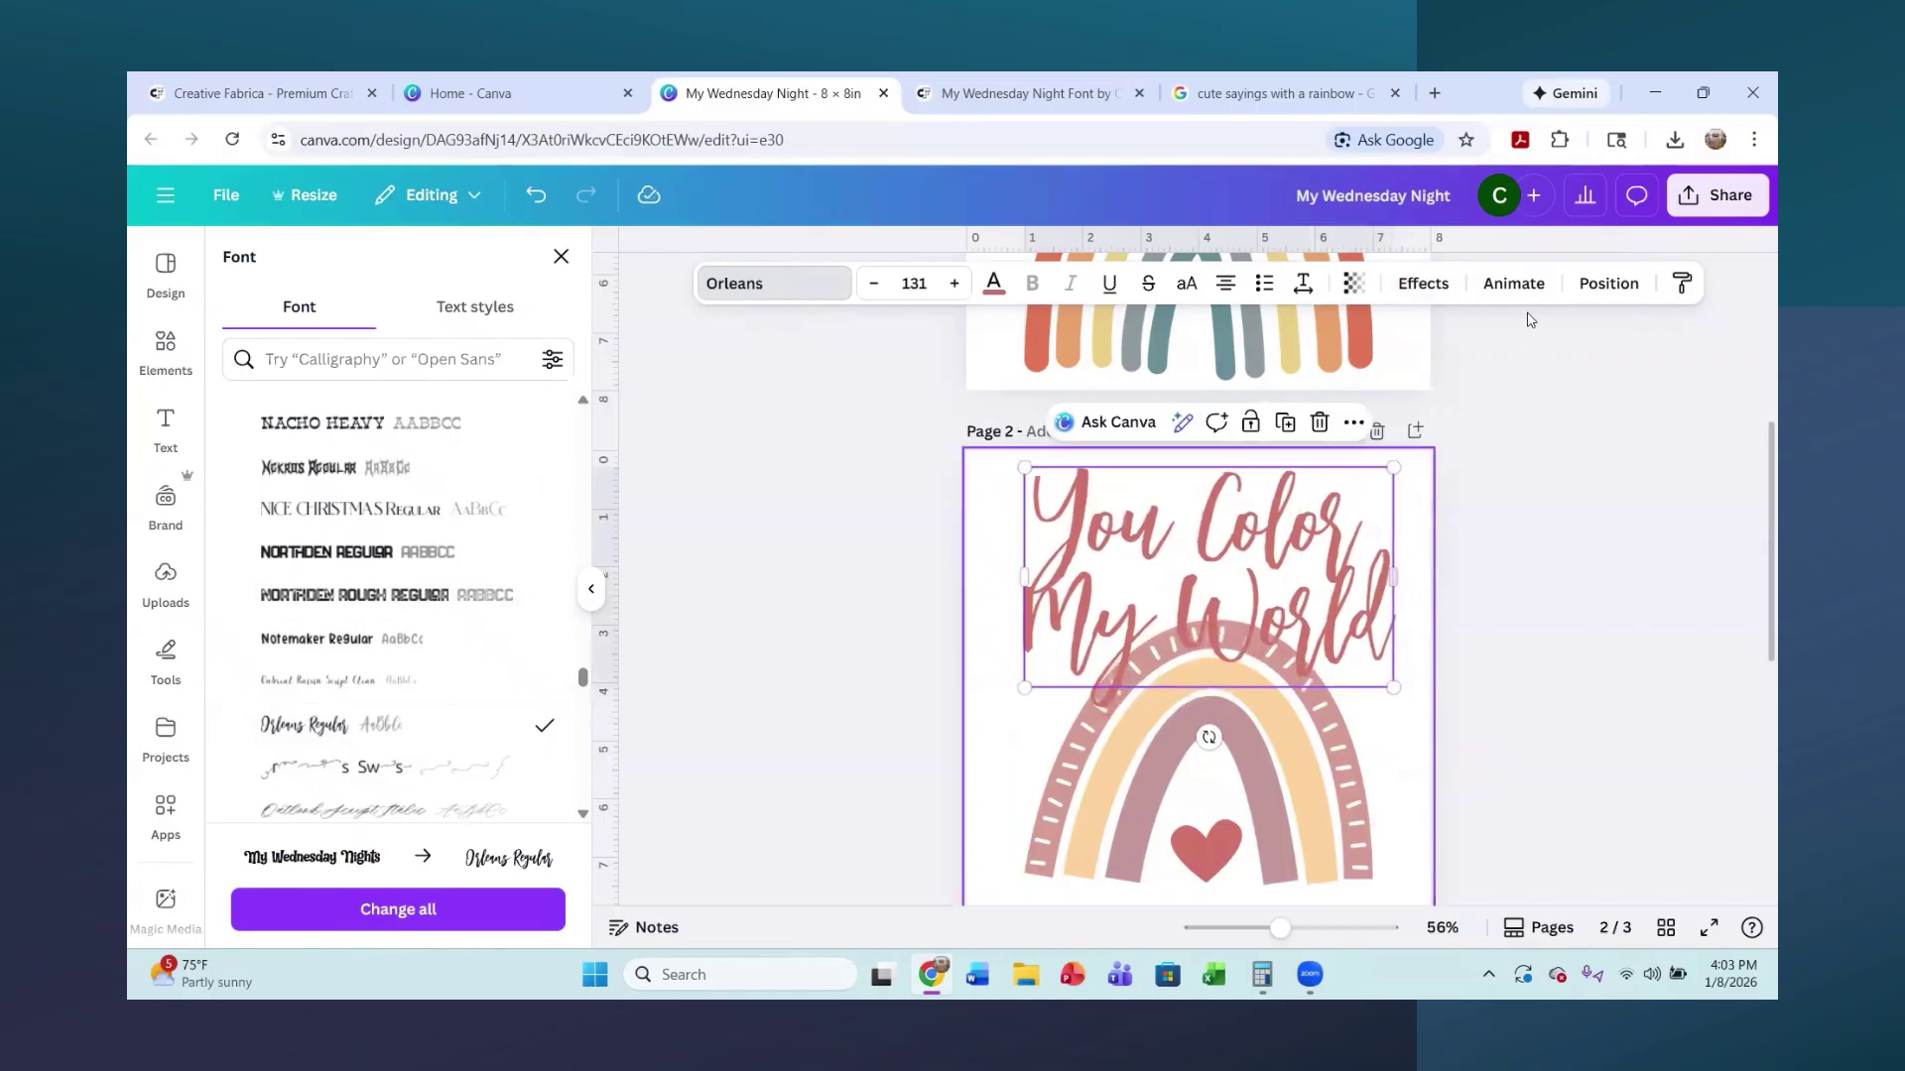
- Give the title a white Outline effect at thickness 50, after briefly trying red
click(1423, 283)
click(455, 563)
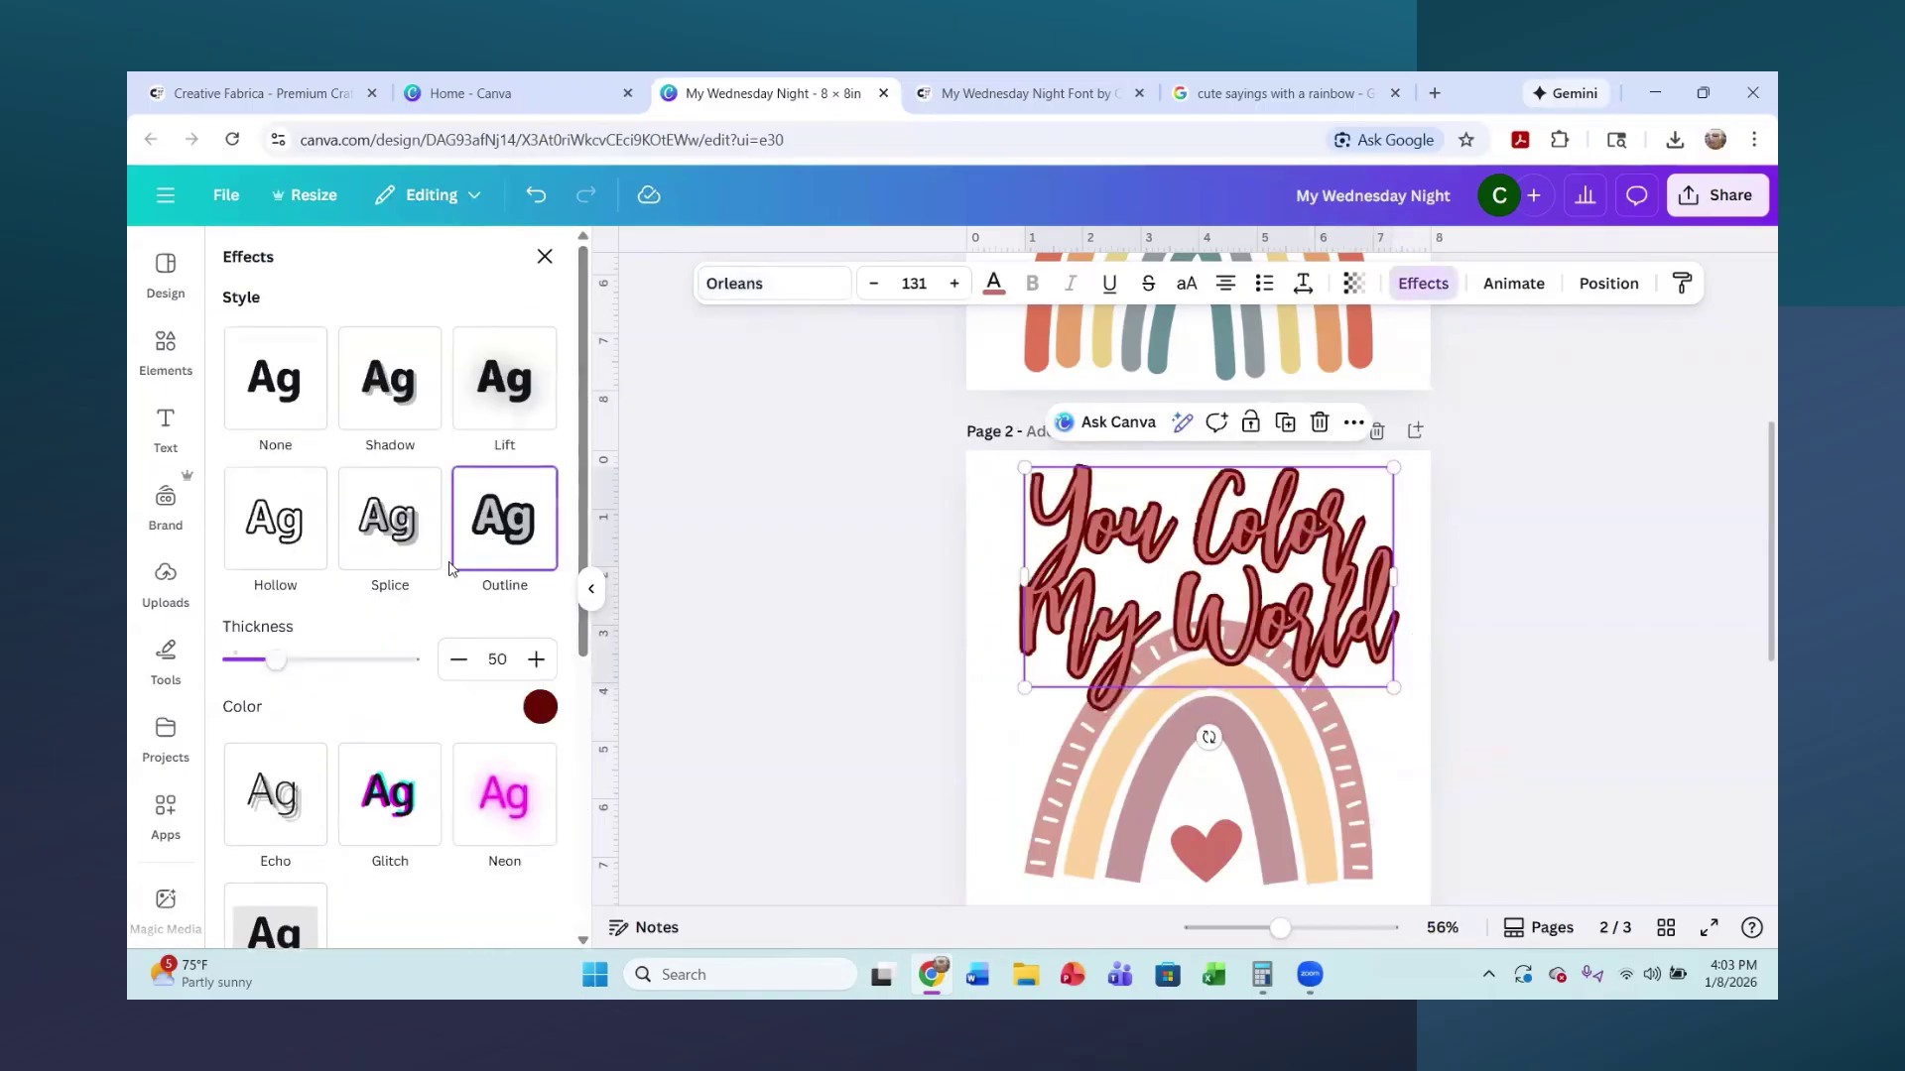
click(531, 709)
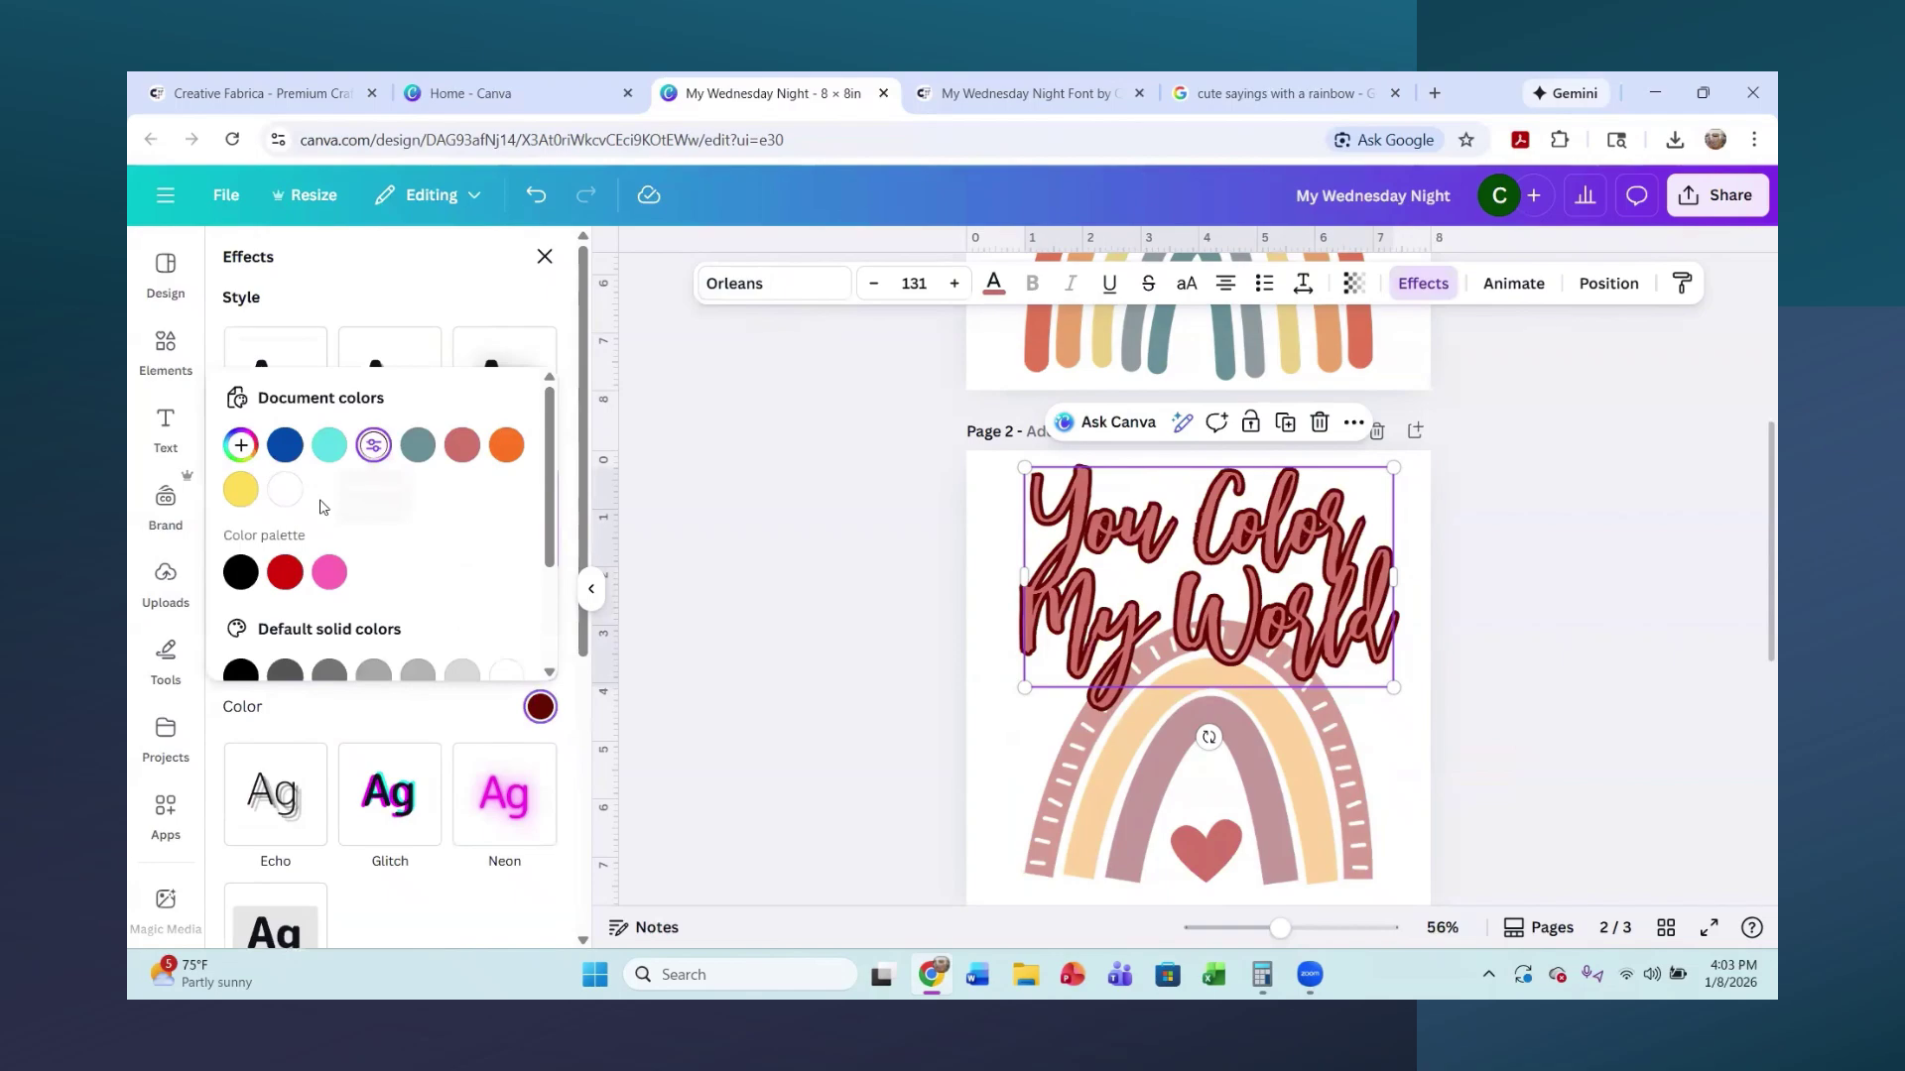
click(287, 490)
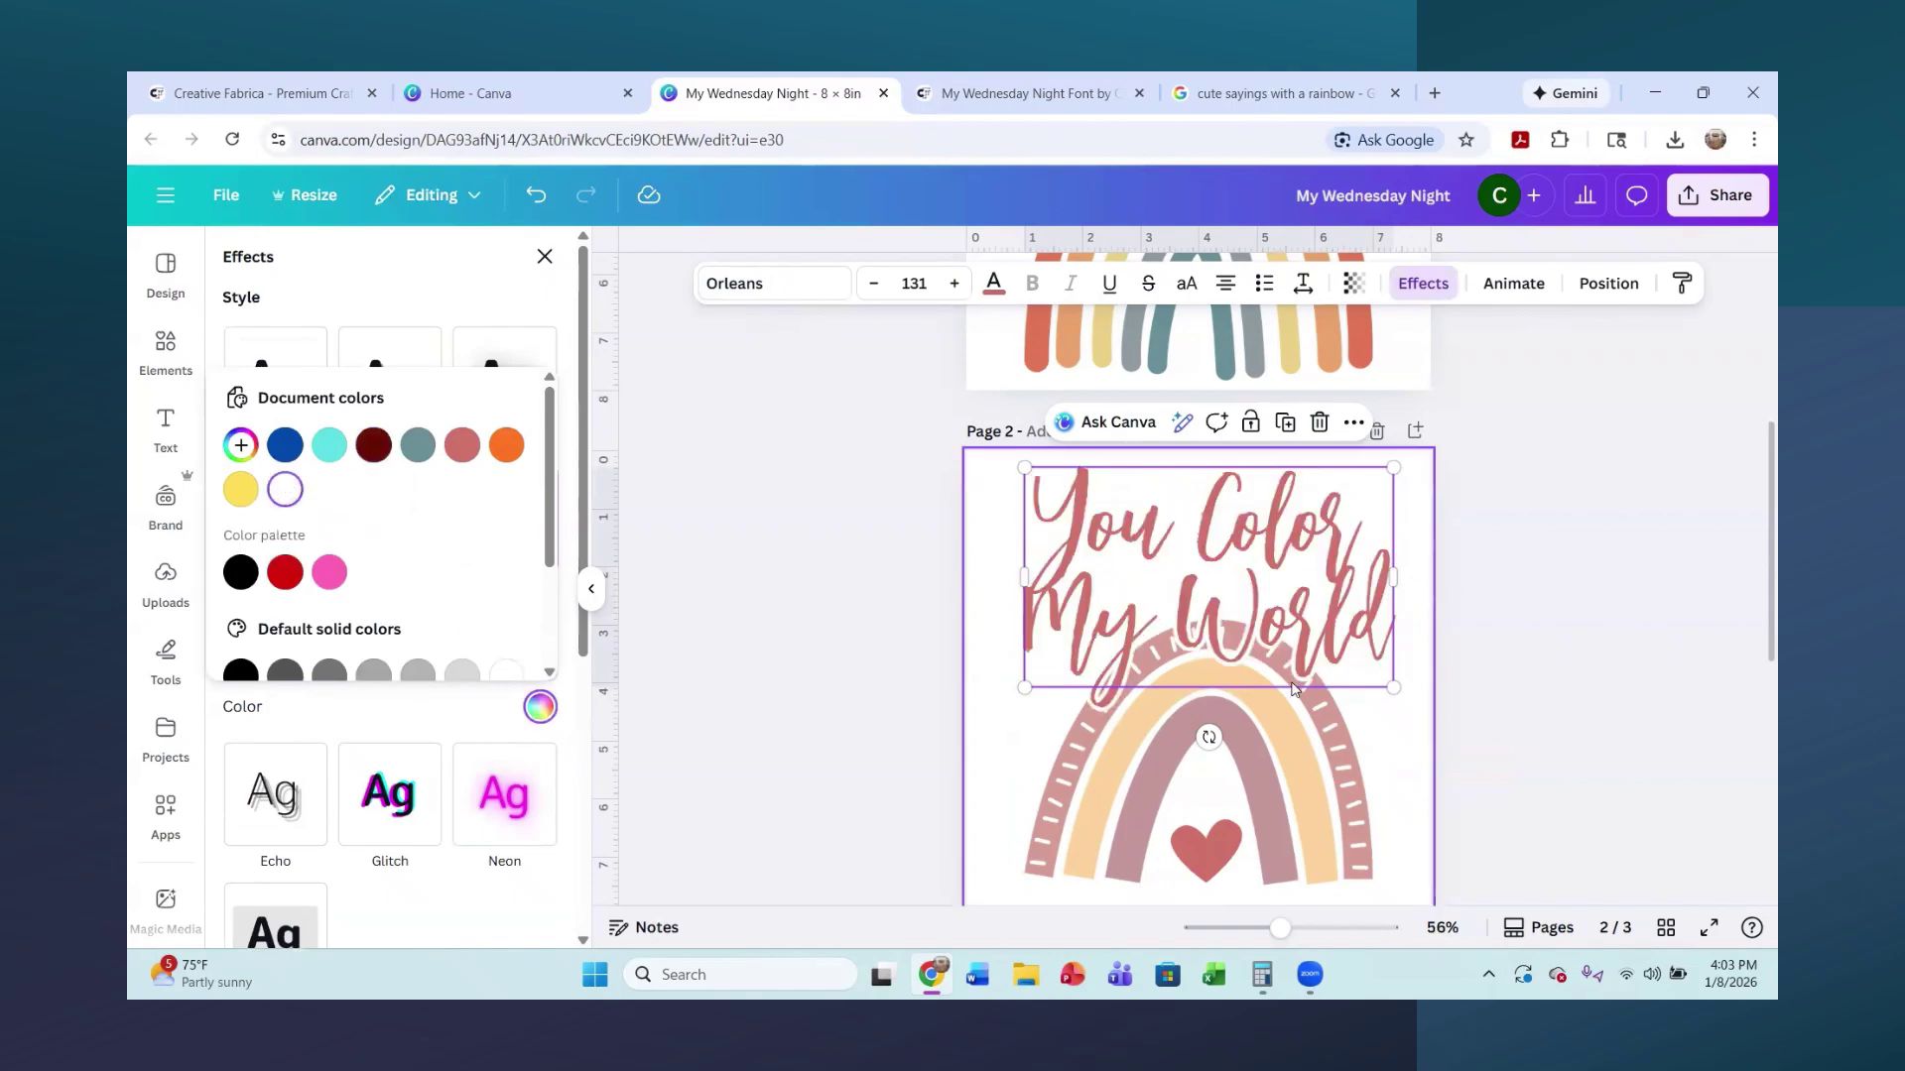
click(285, 575)
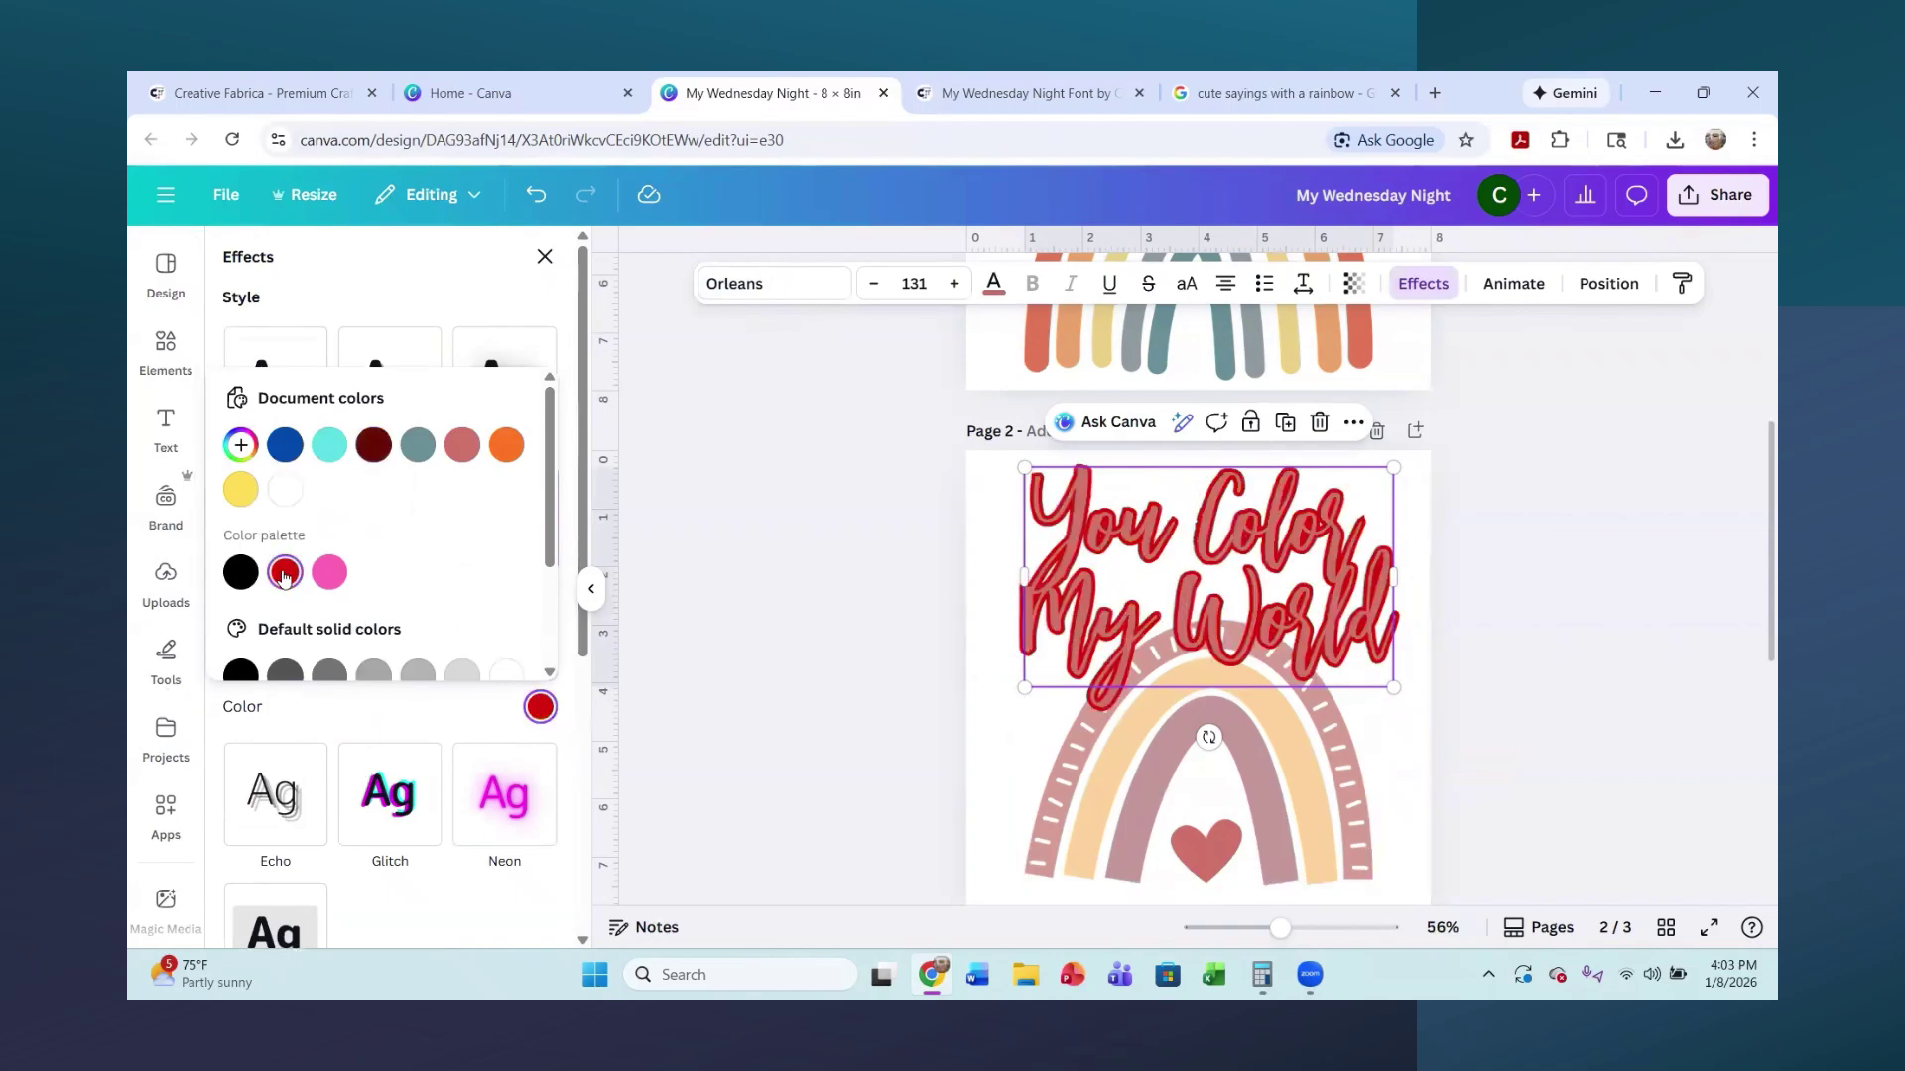
click(287, 490)
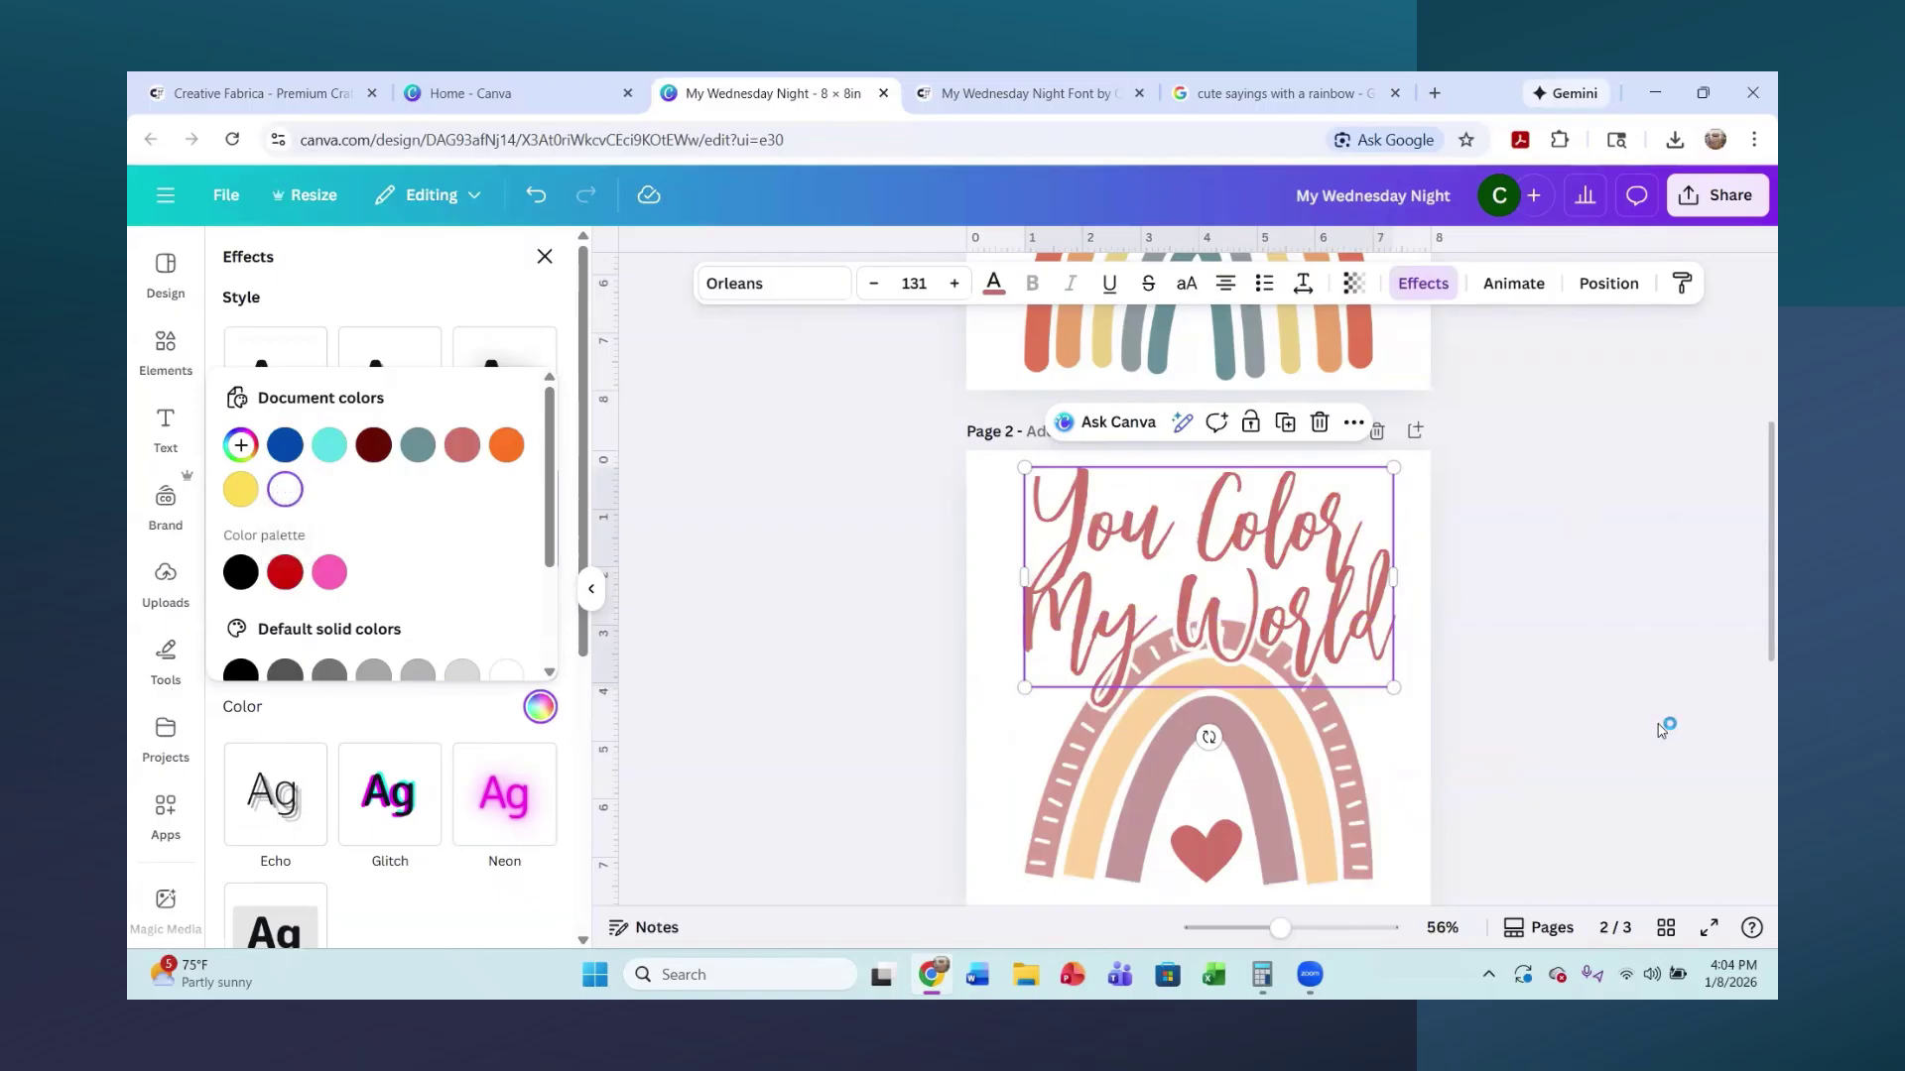
- Move page 3's purple rainbow lower on the page
scroll(1663, 731, up, 5)
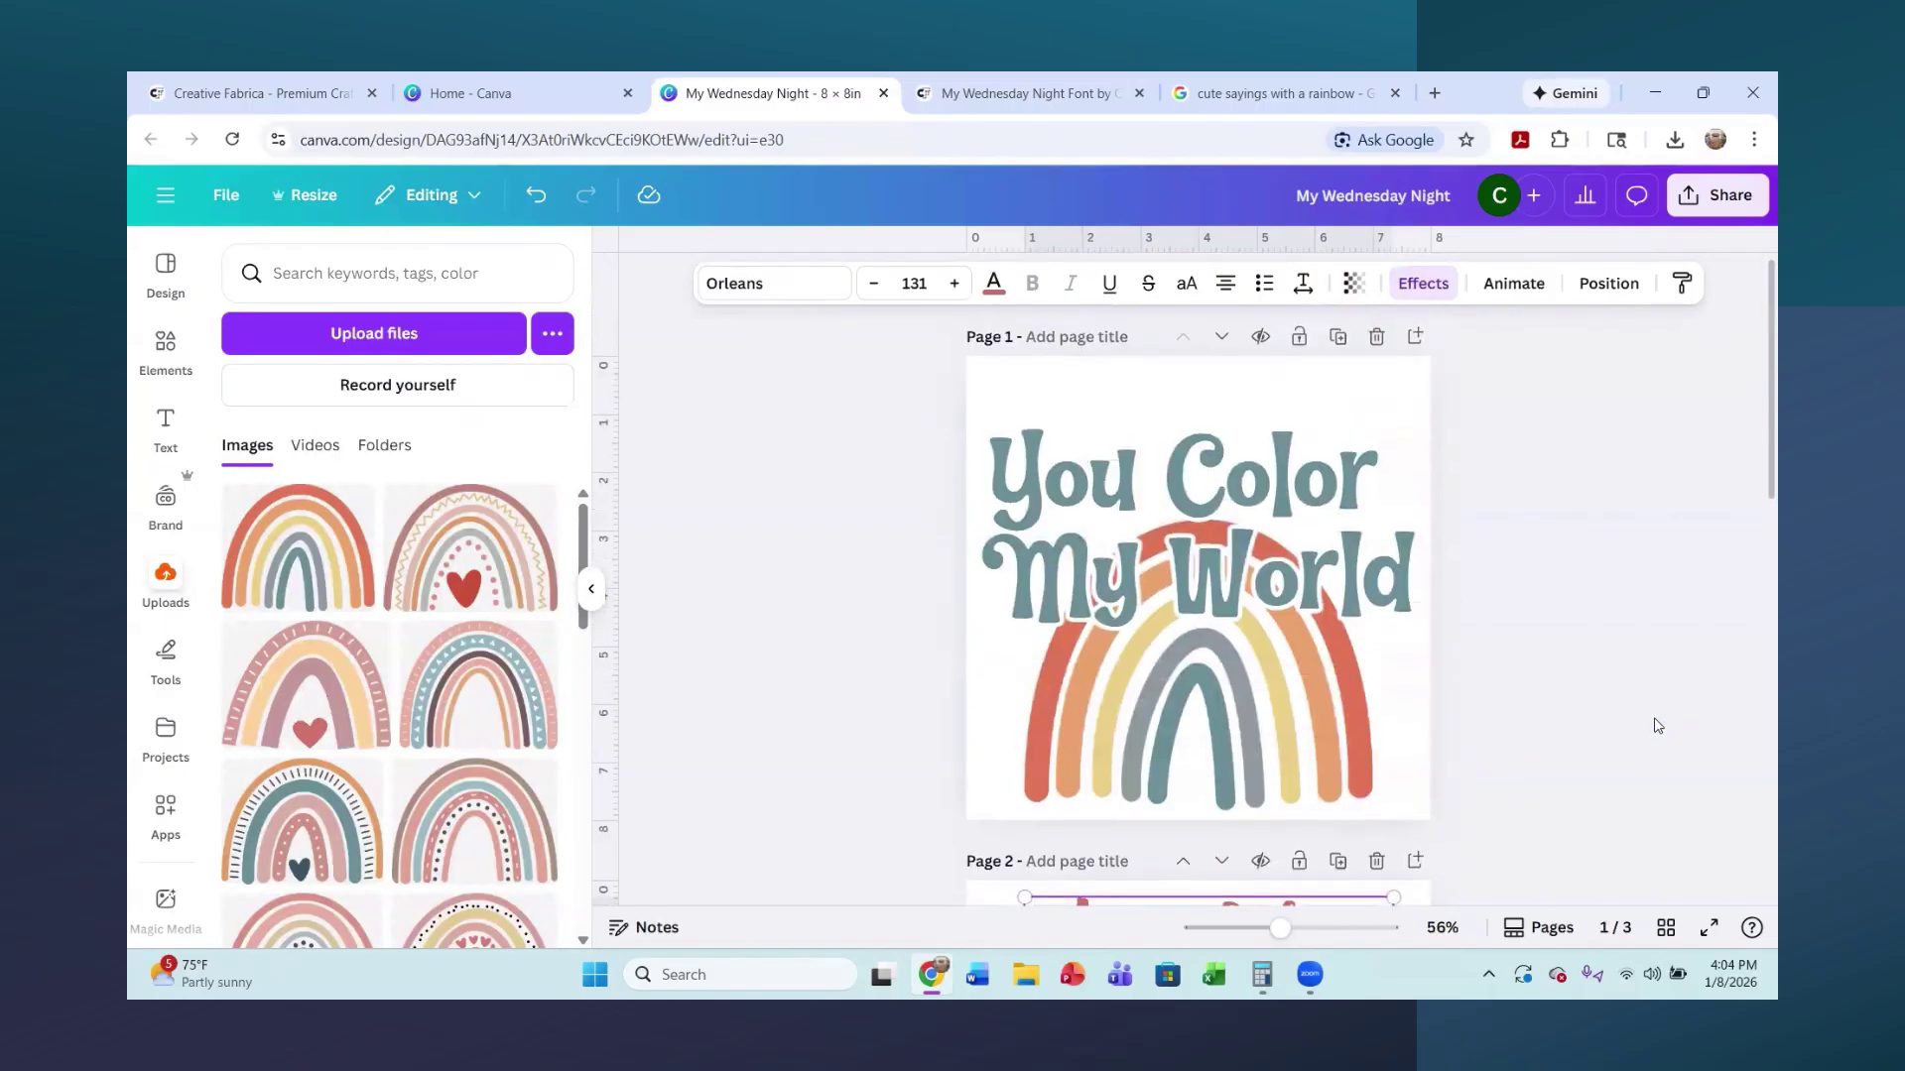
scroll(1654, 725, down, 10)
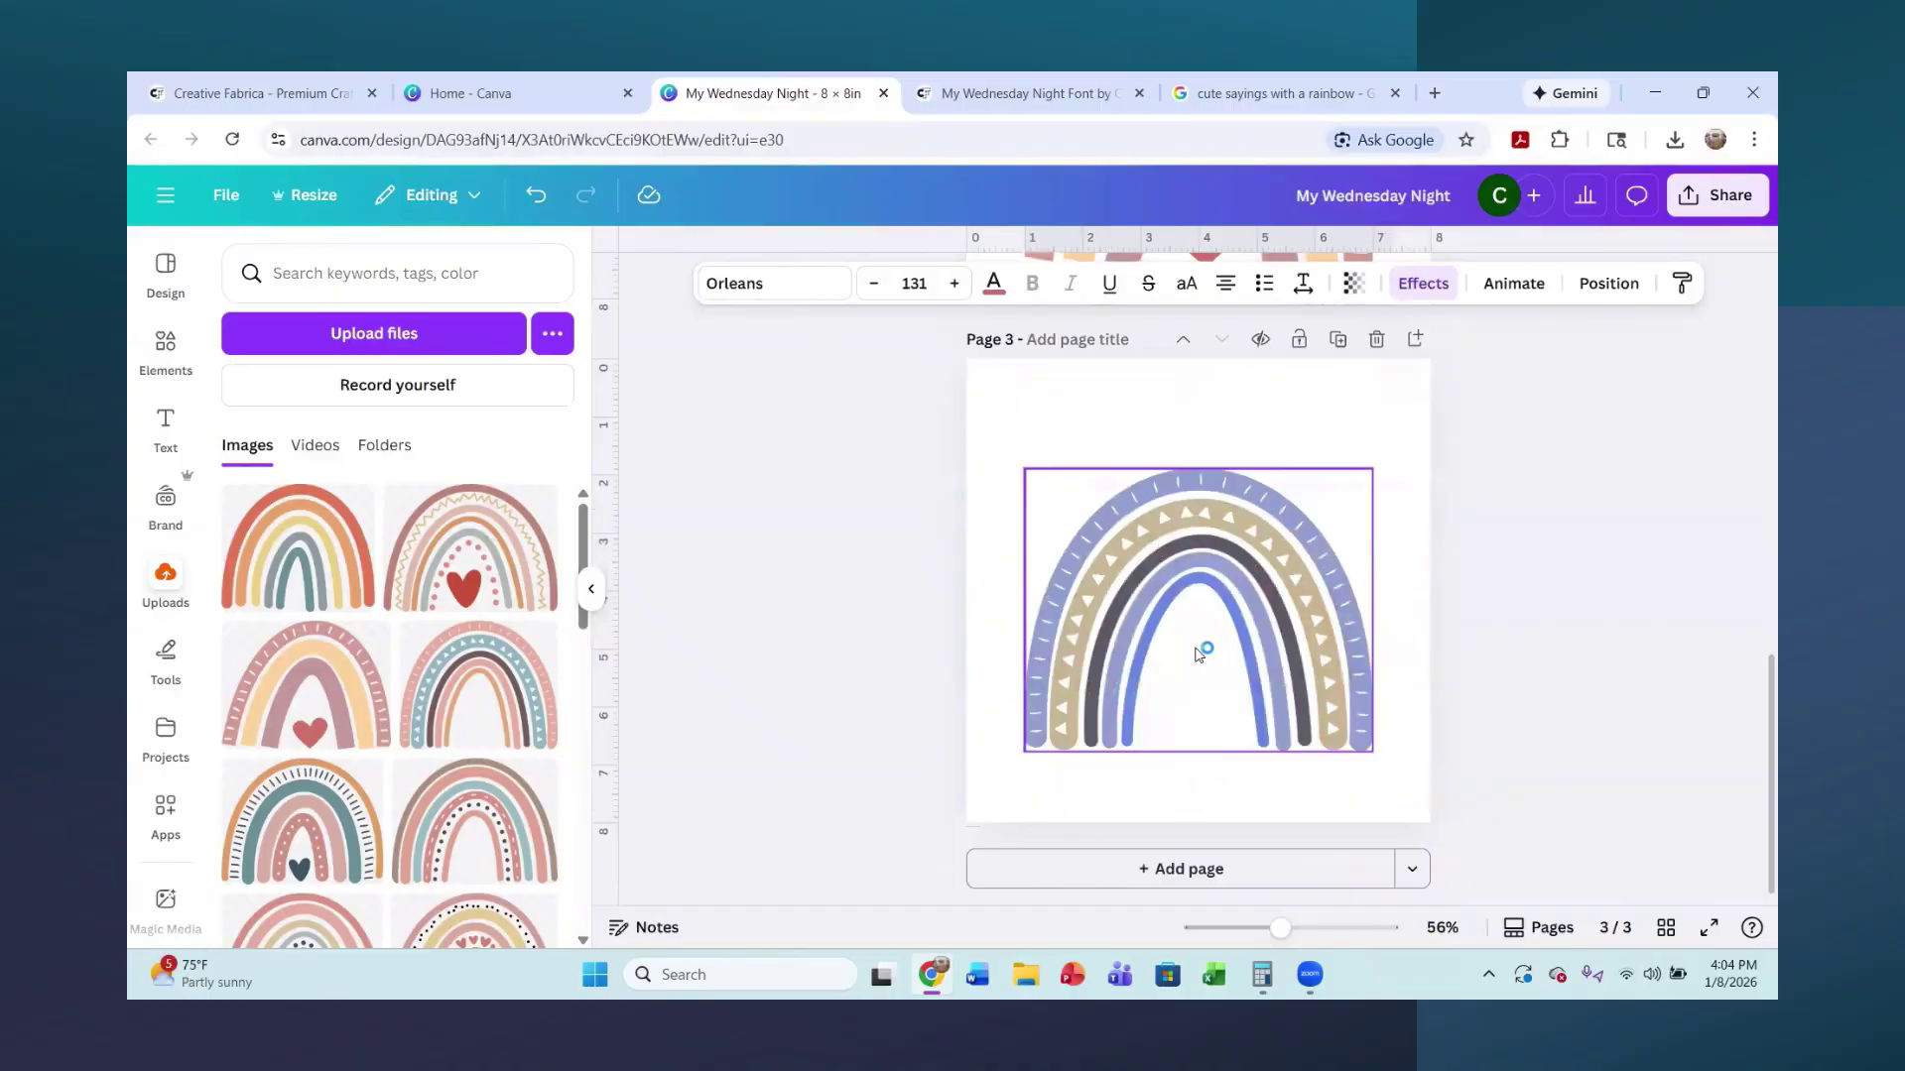
click(1214, 606)
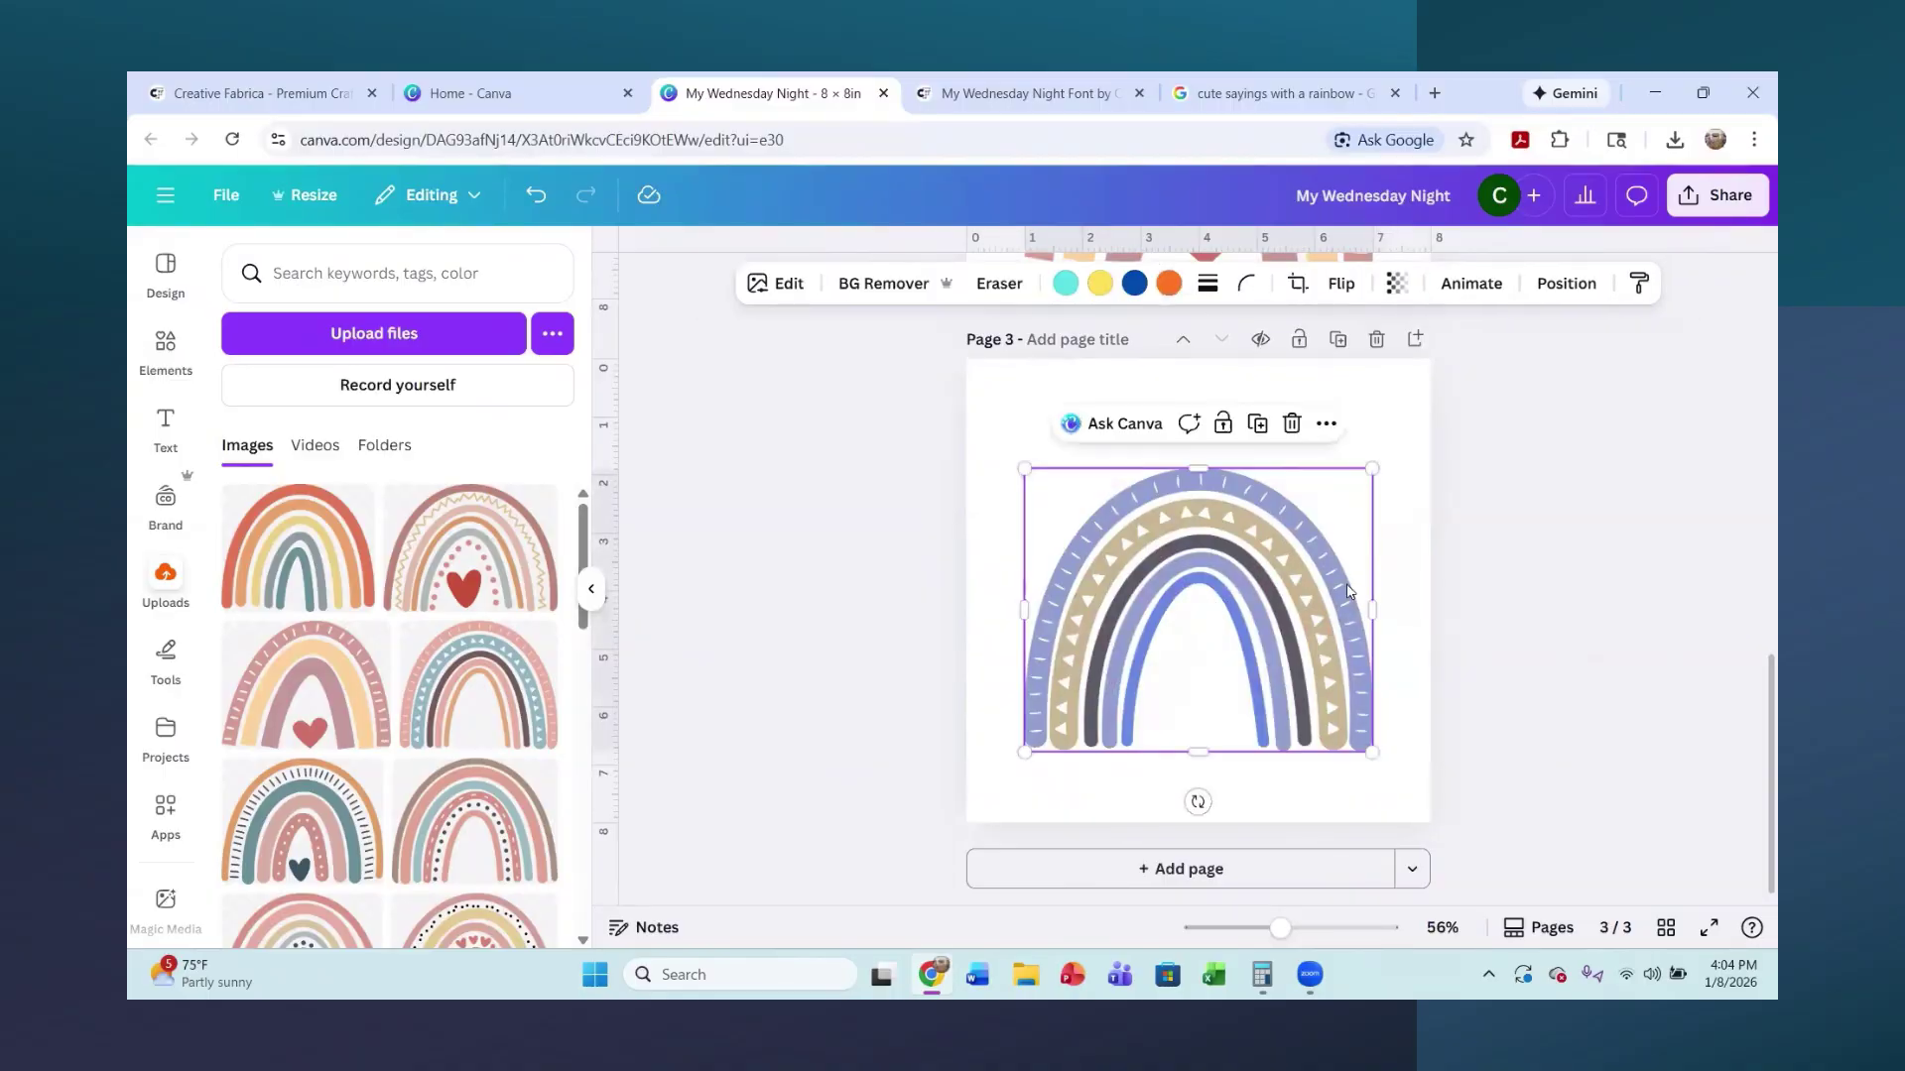
scroll(1347, 584, up, 3)
scroll(1383, 587, down, 3)
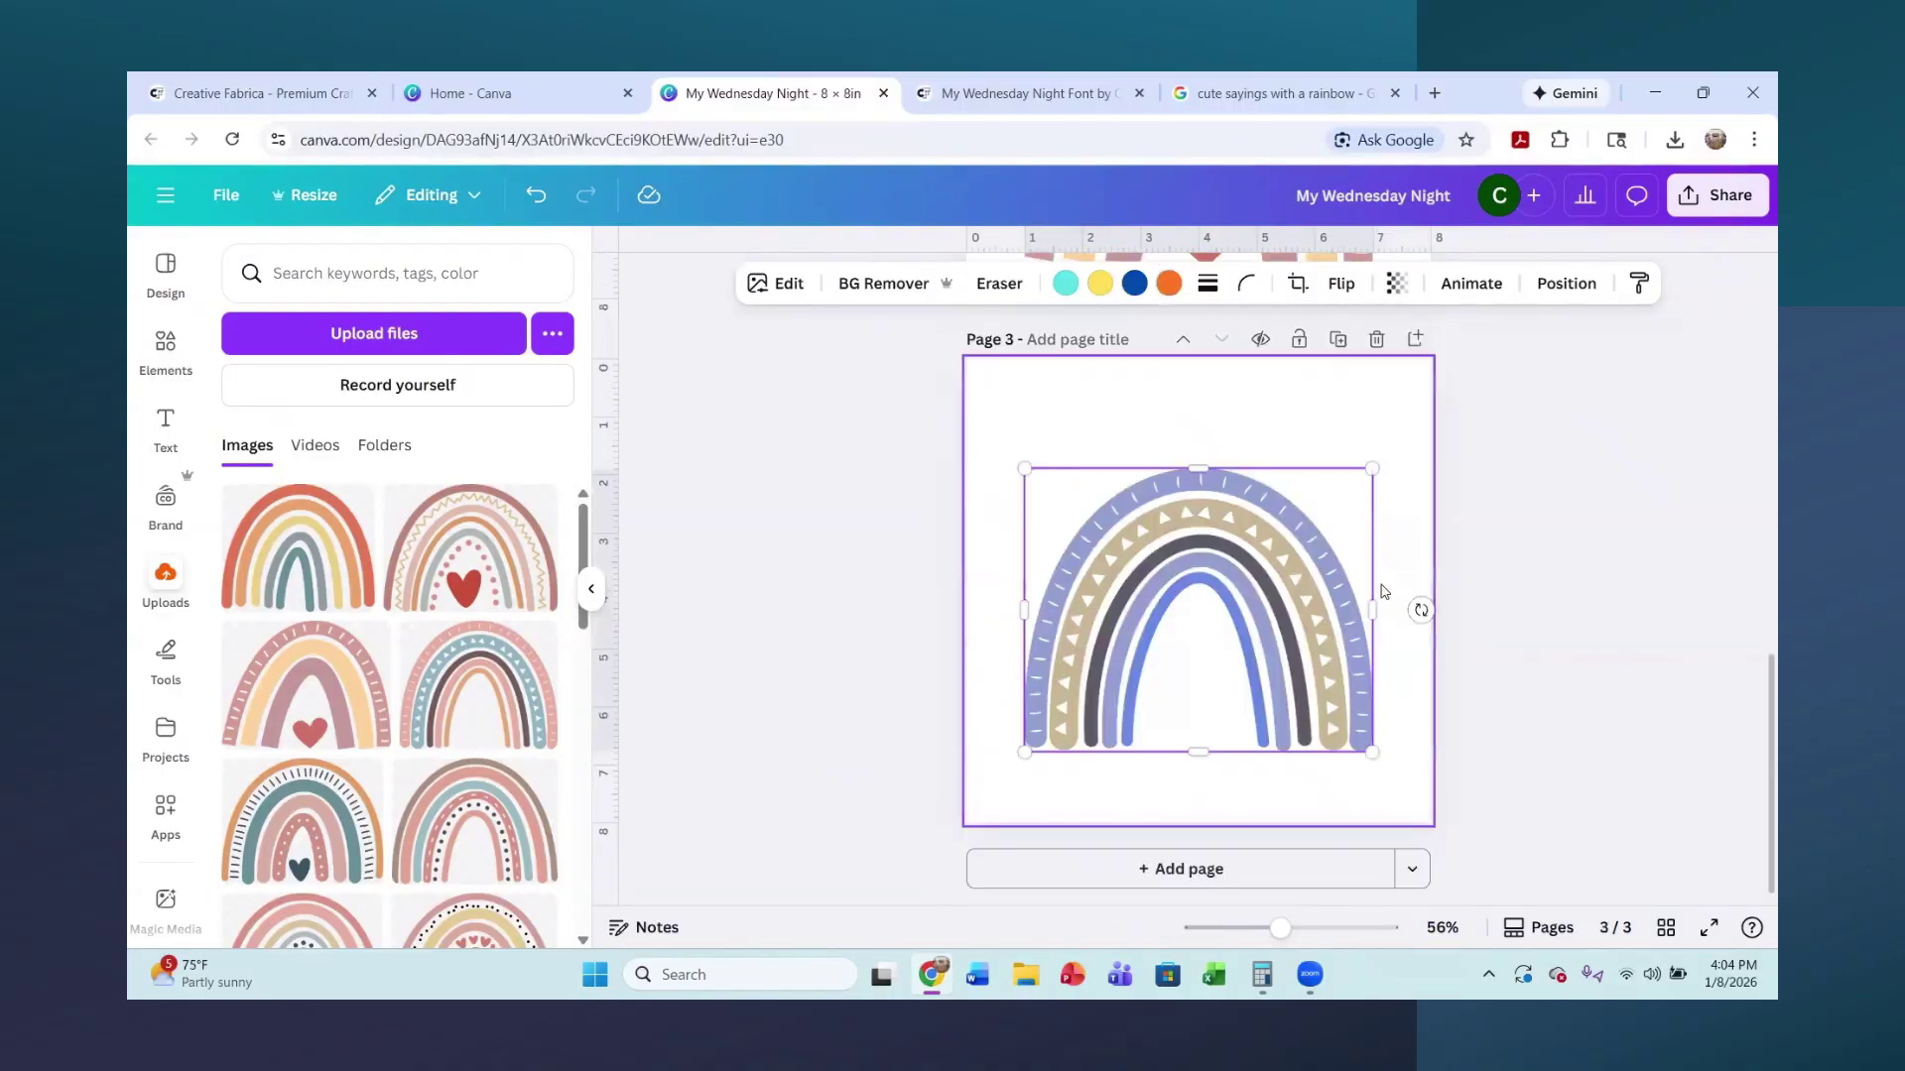
drag(1301, 611, 1307, 673)
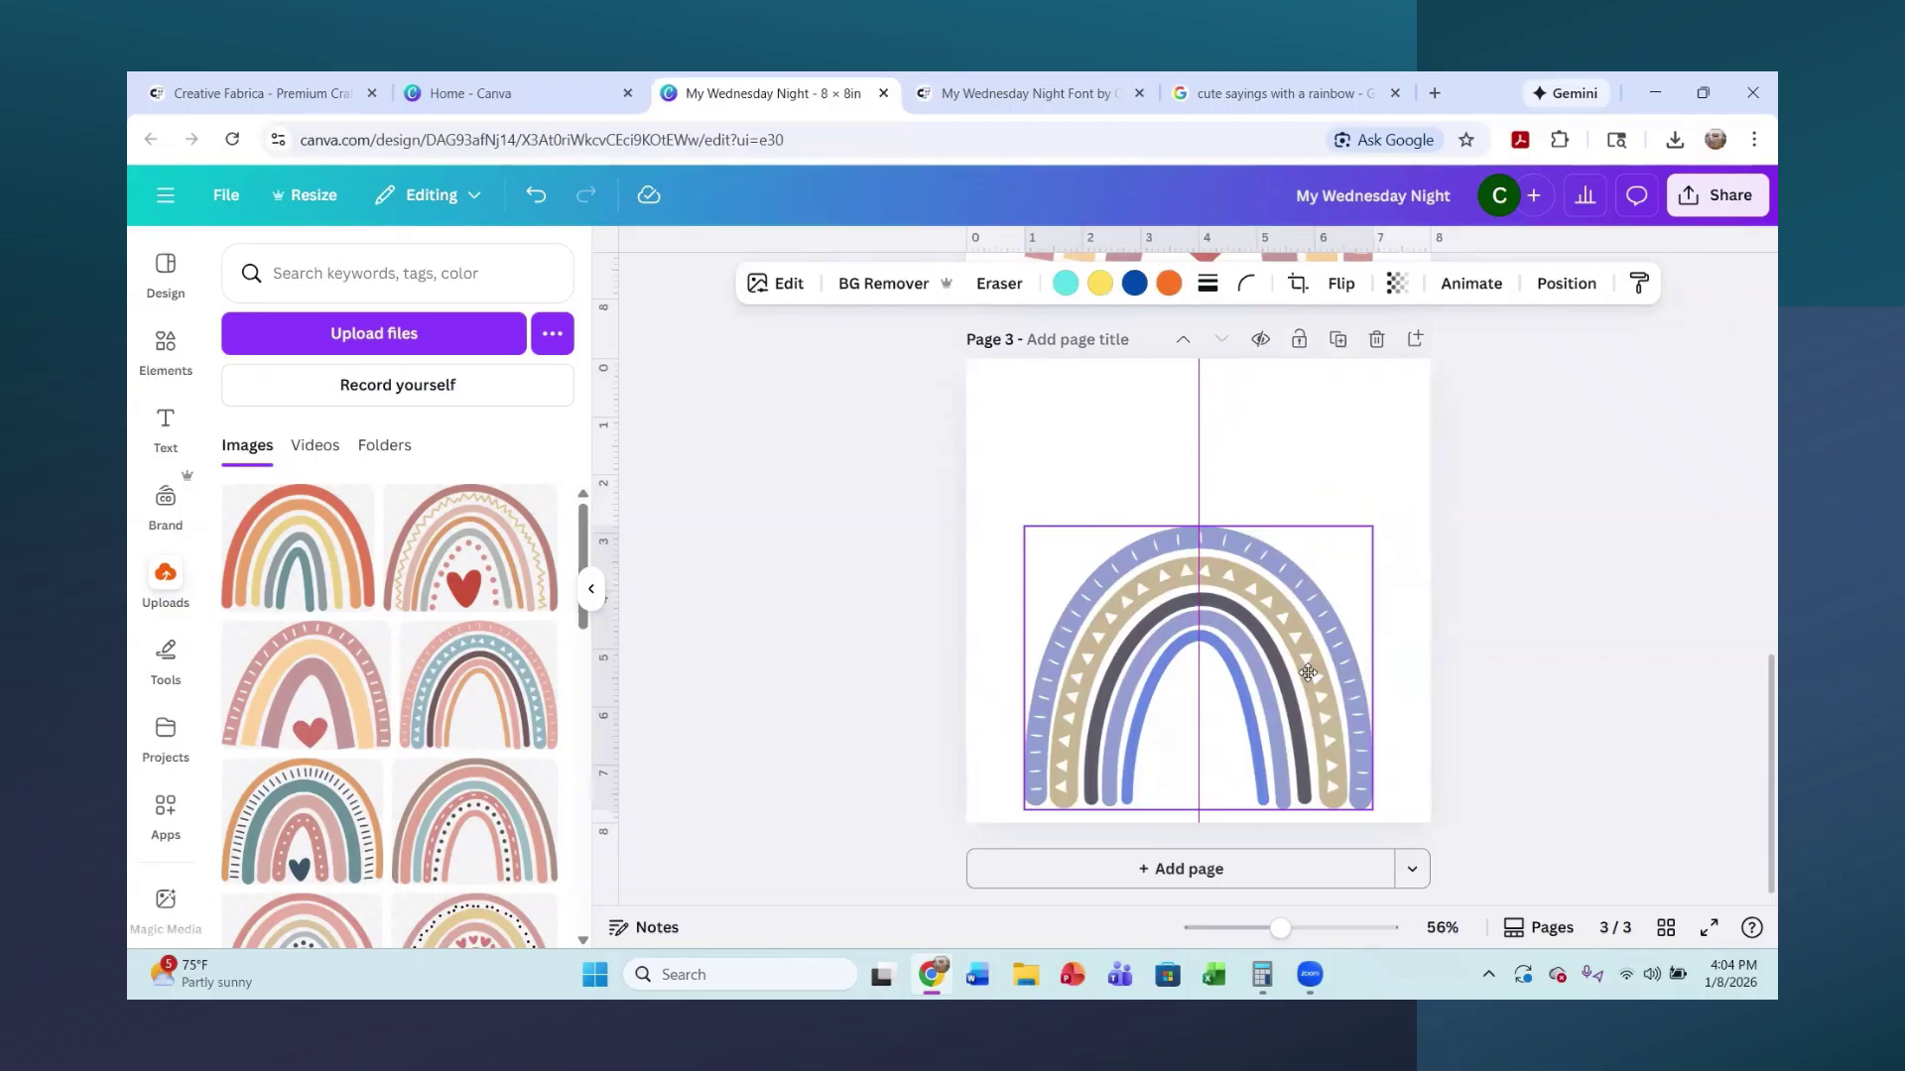
- Search Elements for 'backg' graphics and add the light grey grid graphic to page 3
click(155, 363)
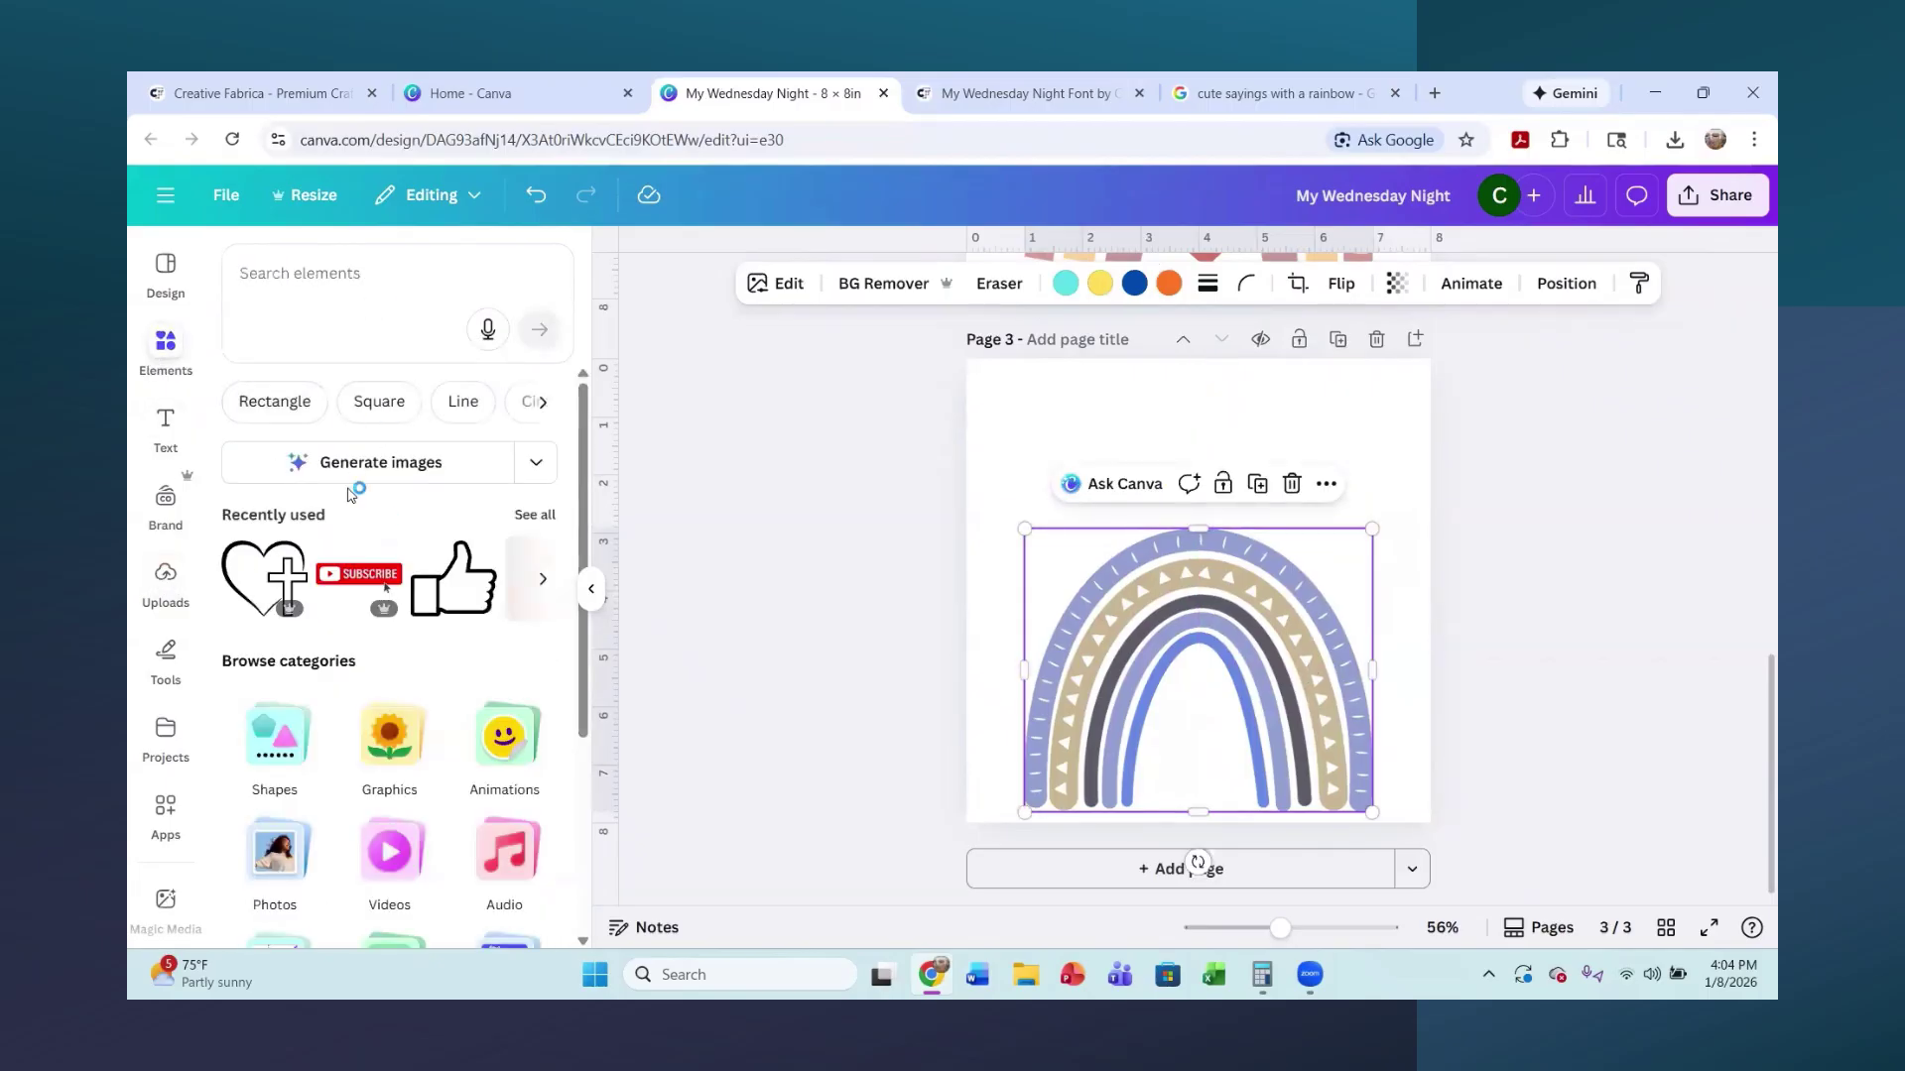
click(321, 292)
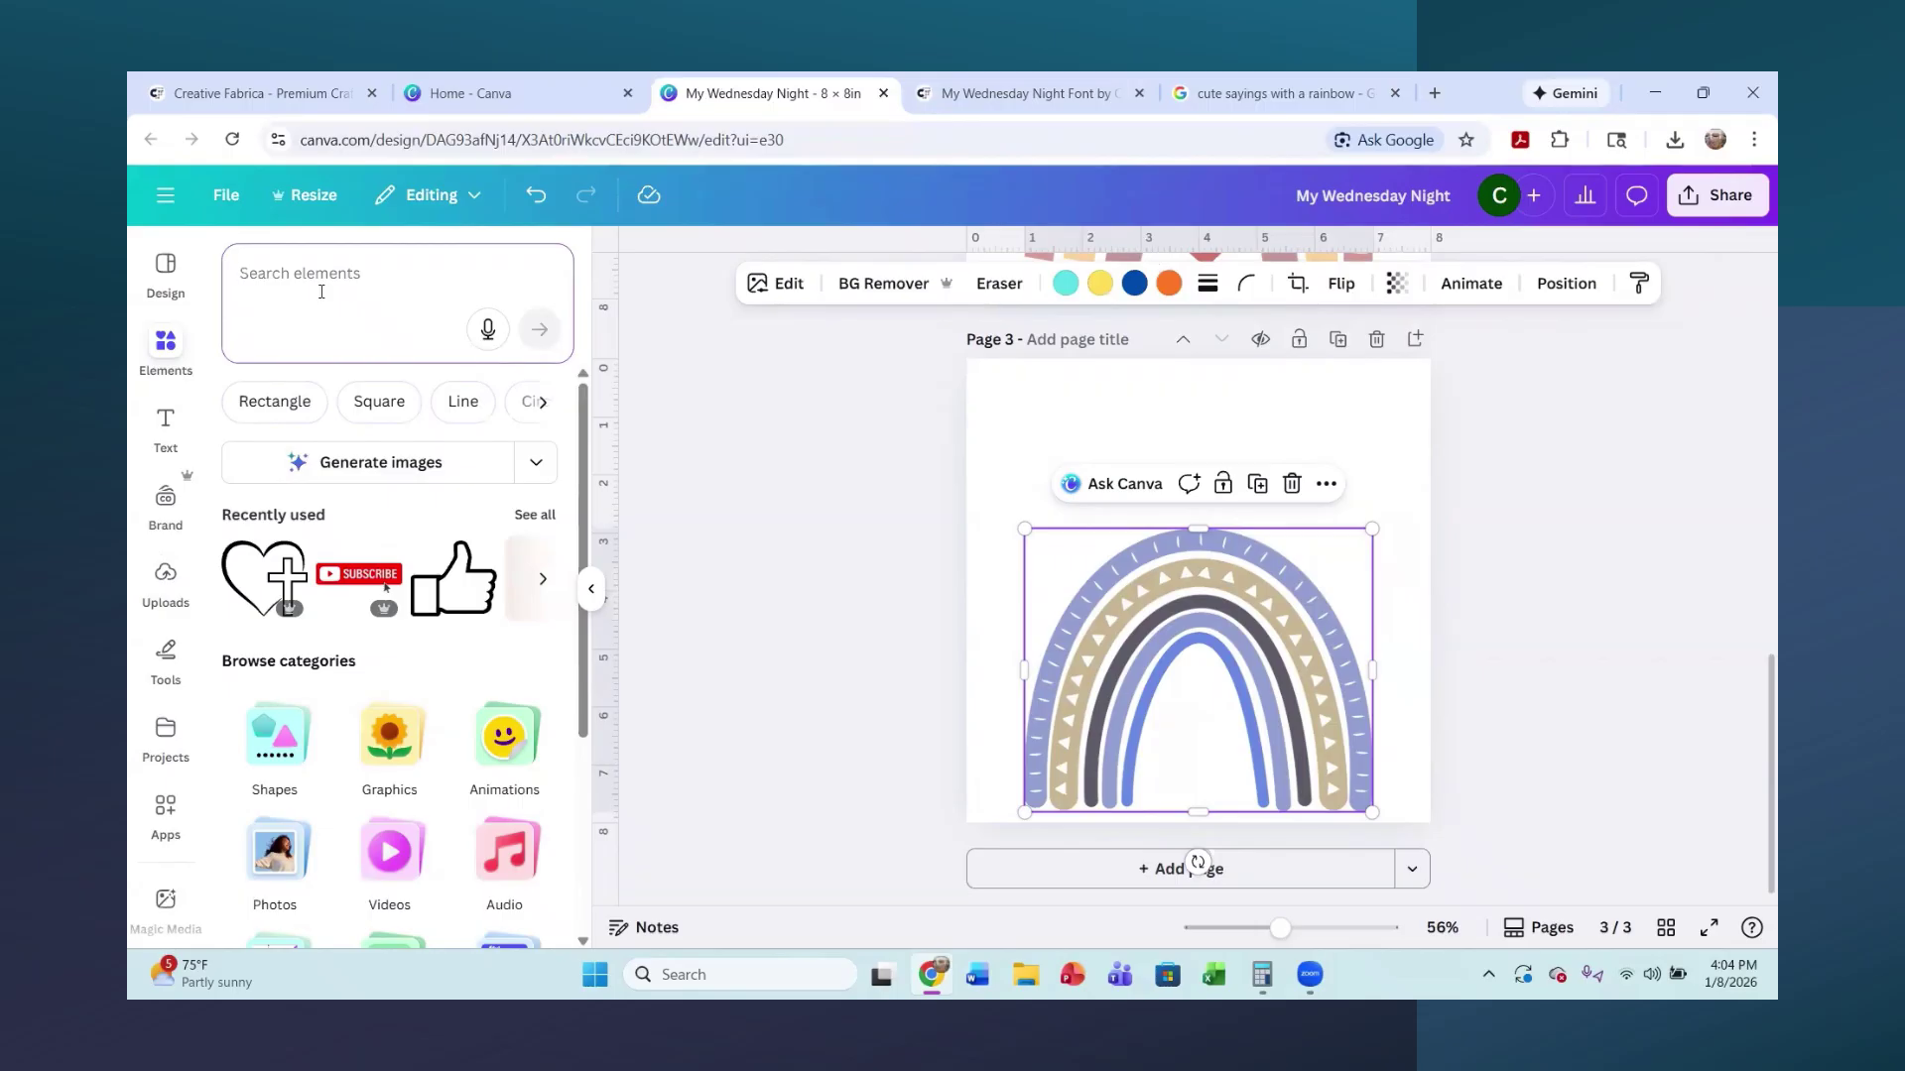
text(background)
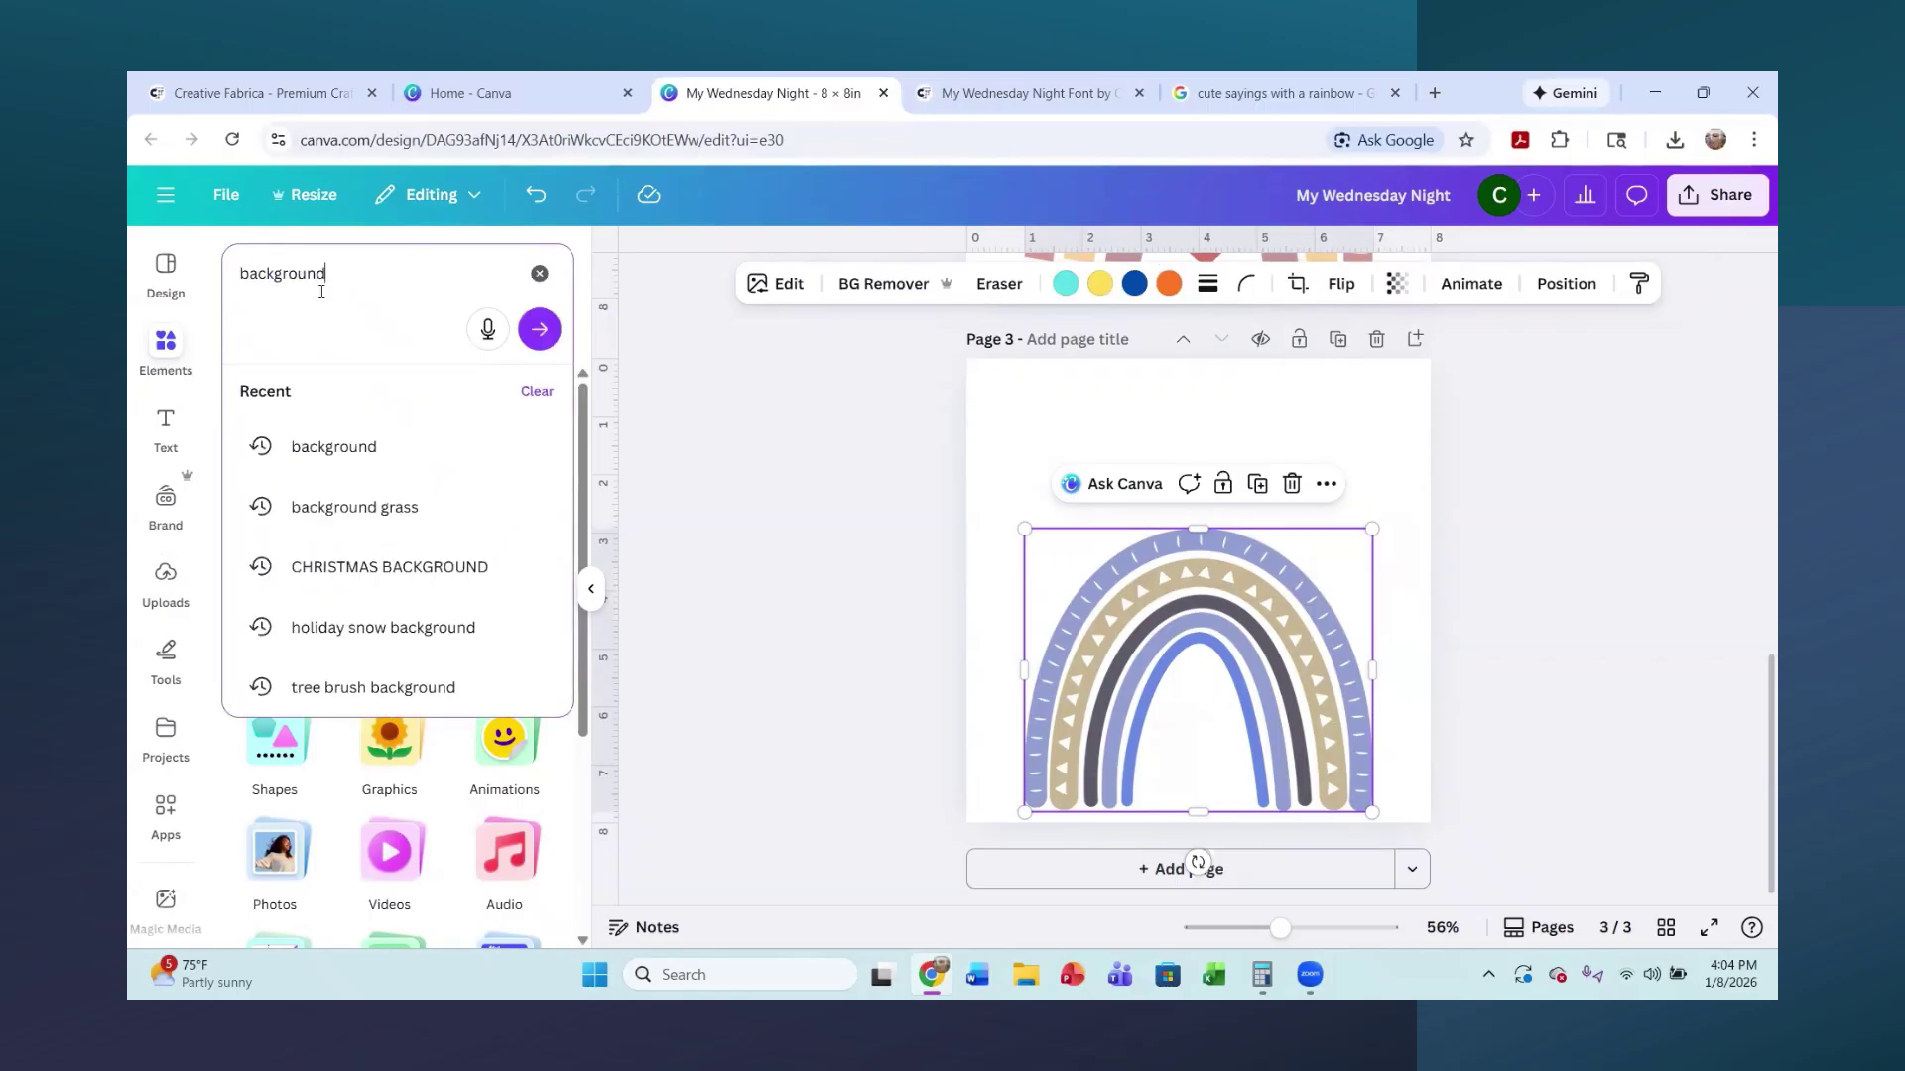
key(Return)
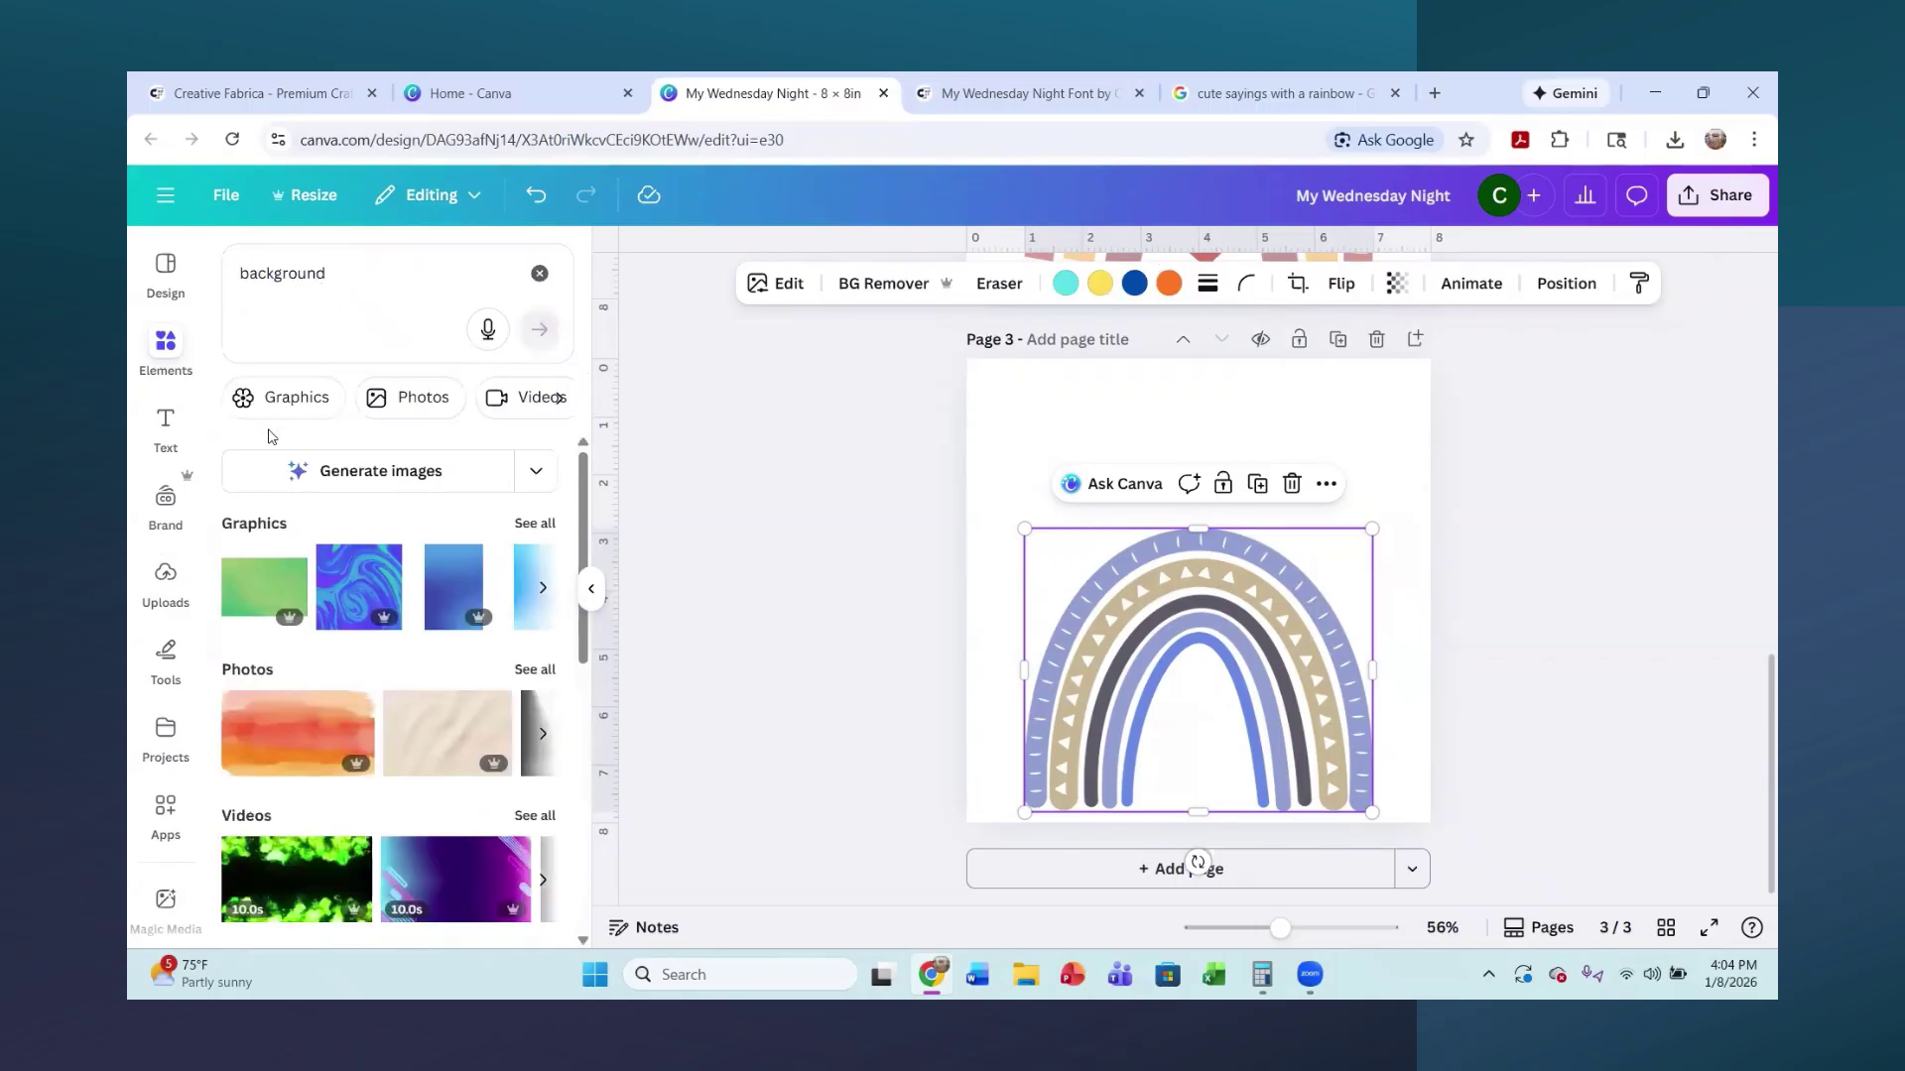
click(266, 402)
scroll(367, 615, down, 2)
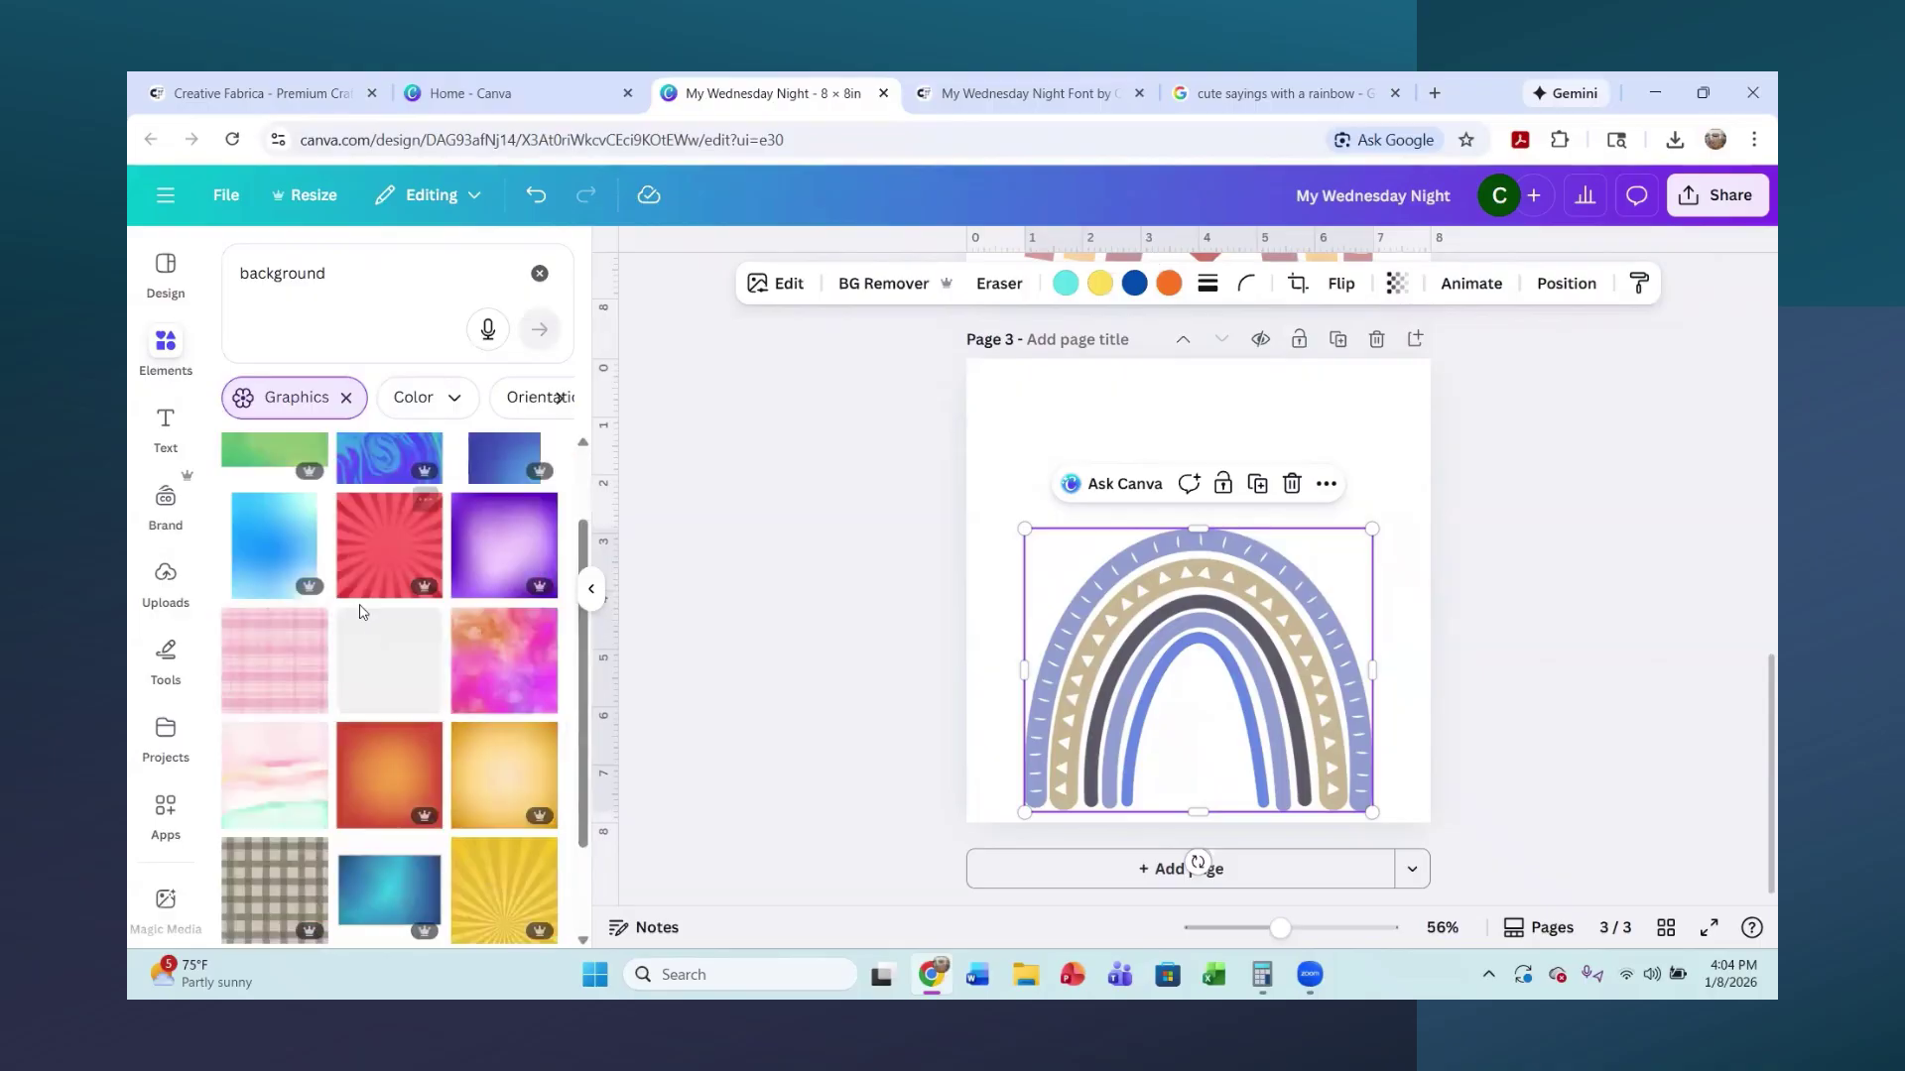
click(384, 707)
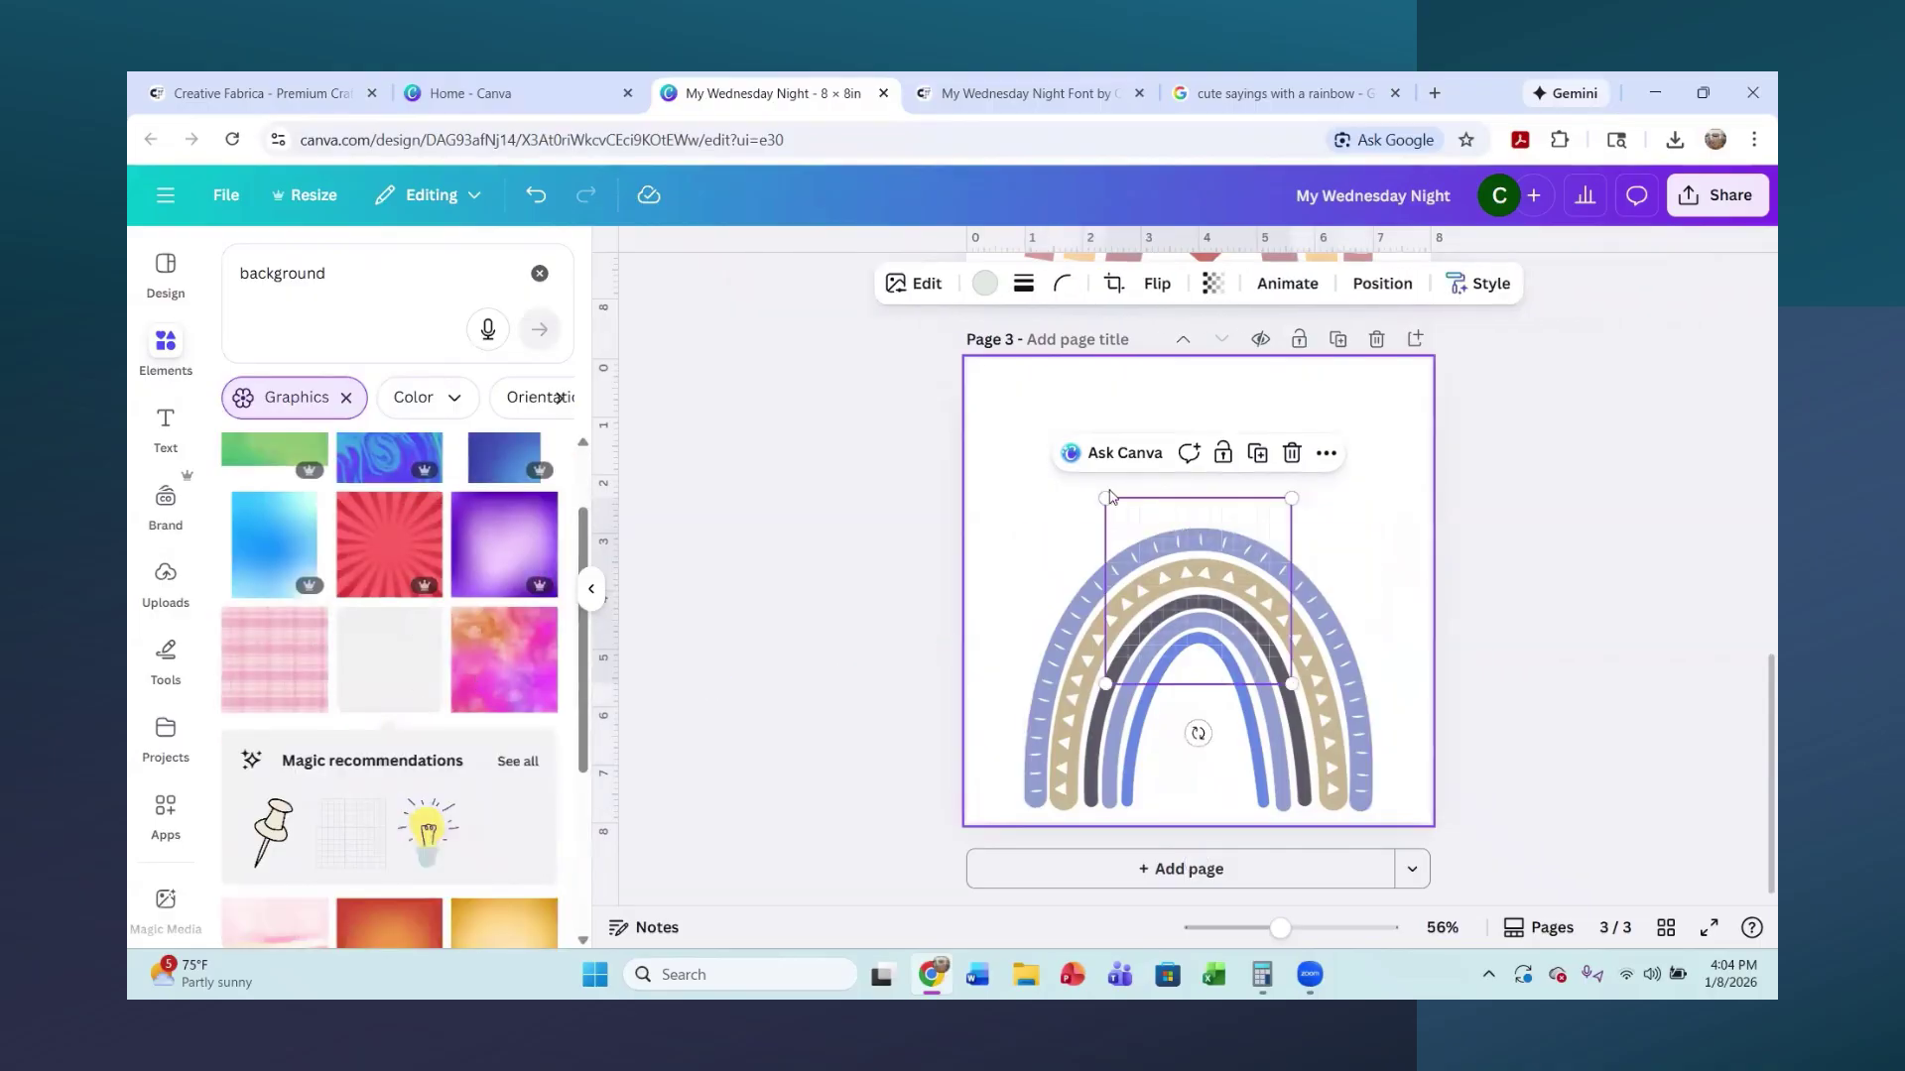
- Stretch the grid graphic to cover the whole page and send it behind the rainbow
drag(1108, 499, 992, 383)
drag(1288, 680, 1420, 812)
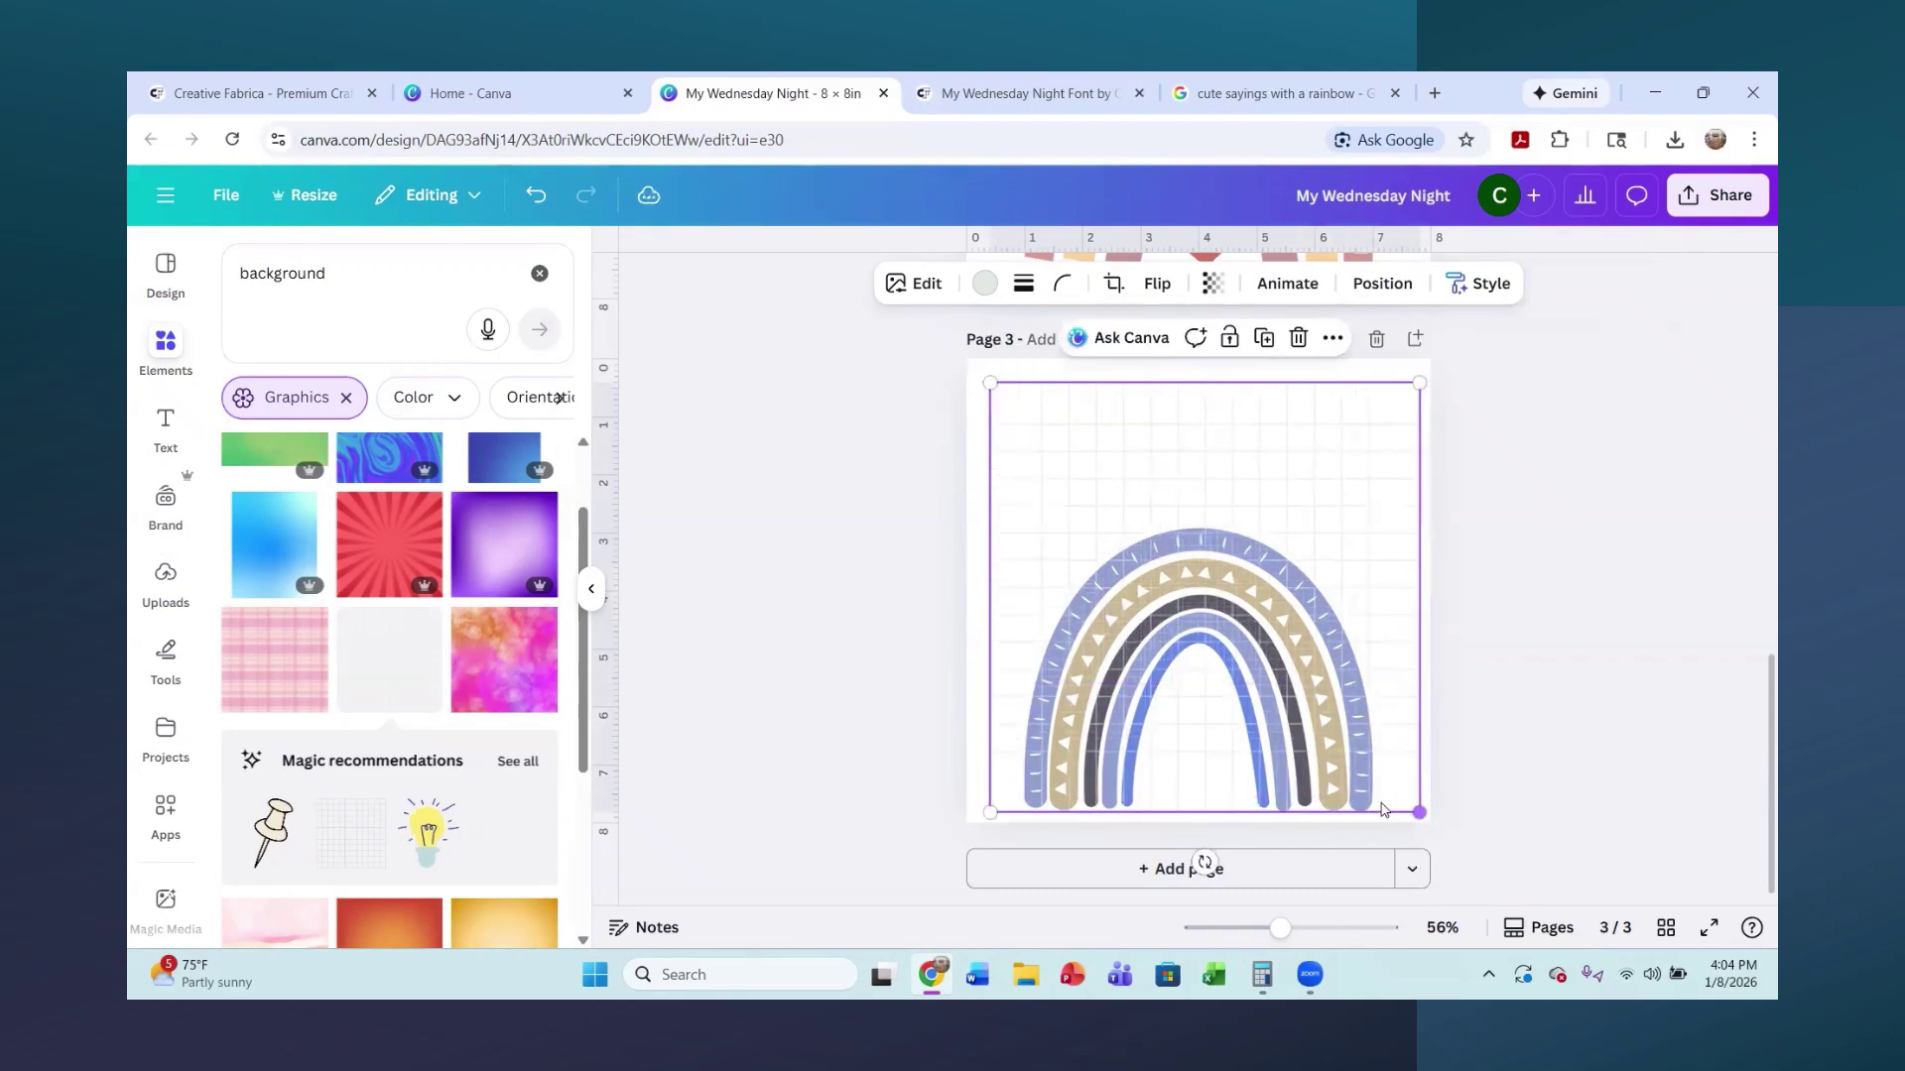
click(1379, 282)
click(452, 421)
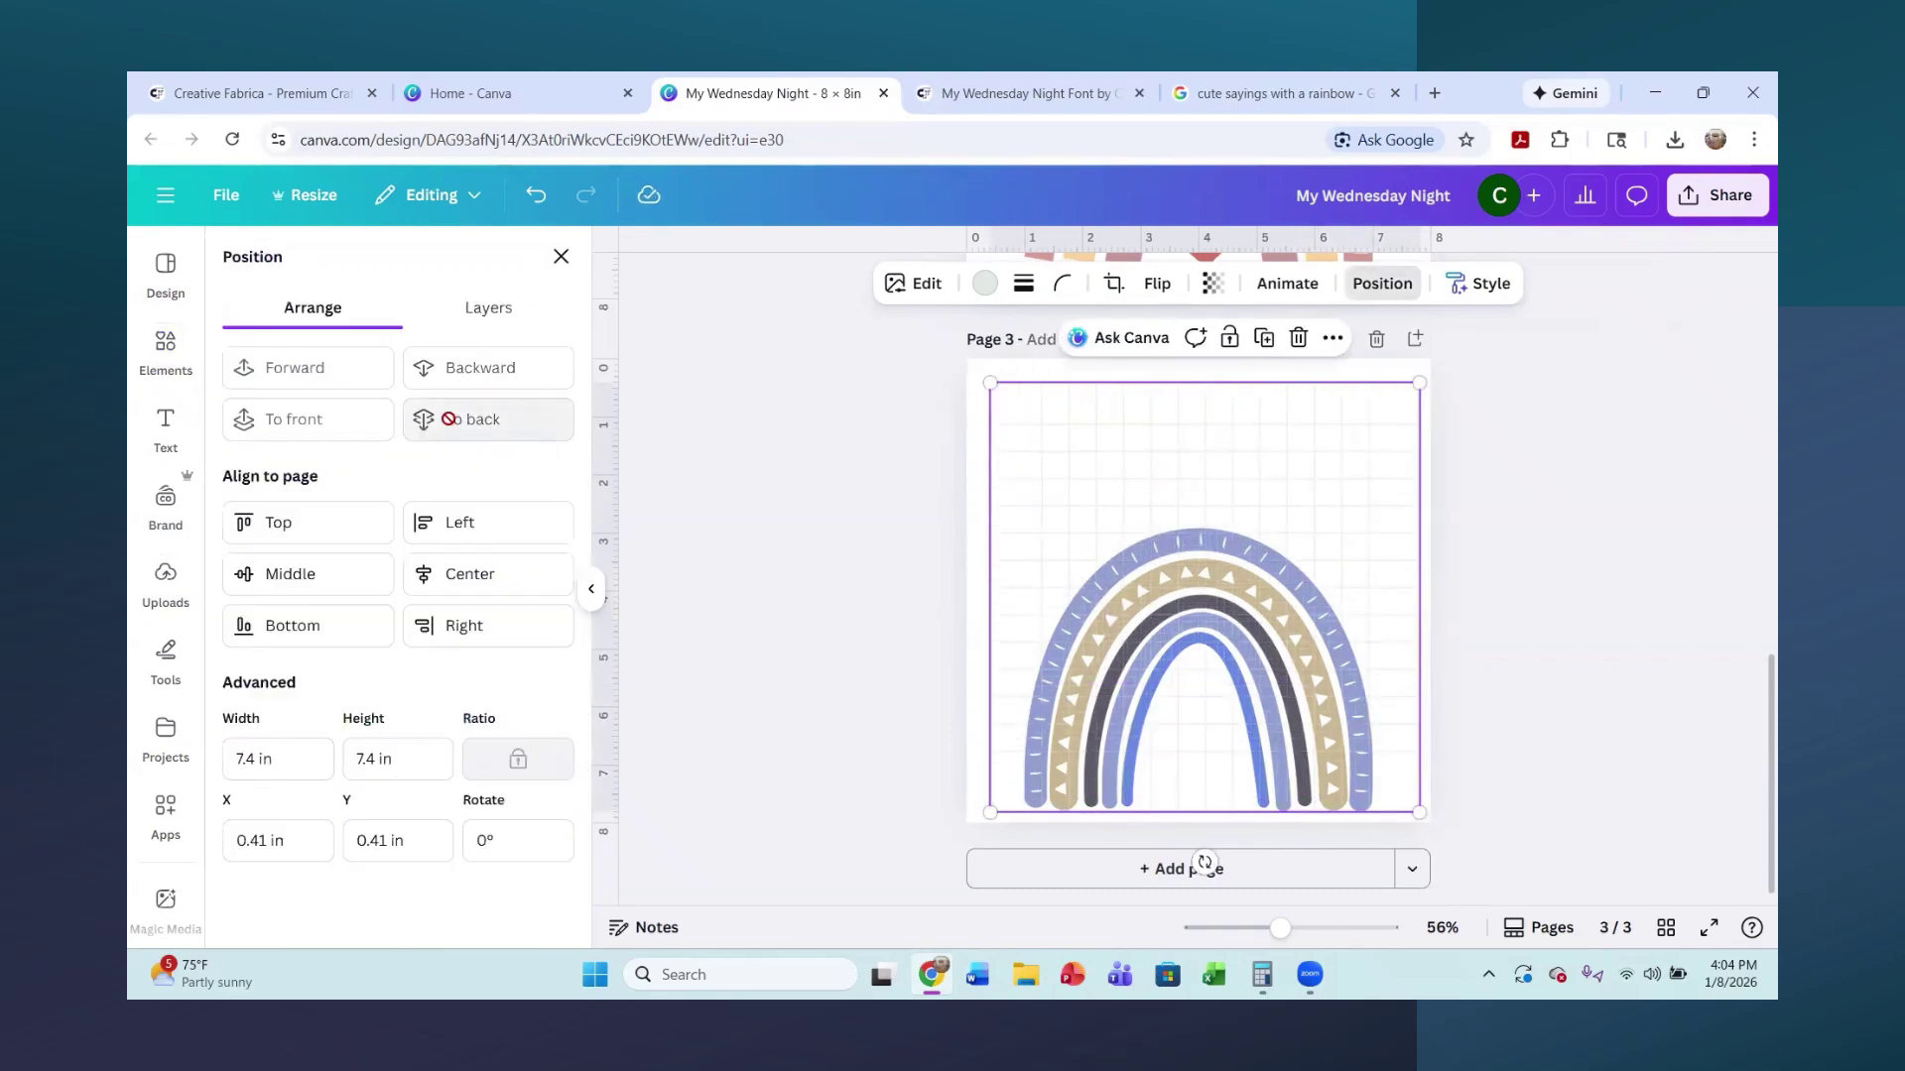
click(1579, 588)
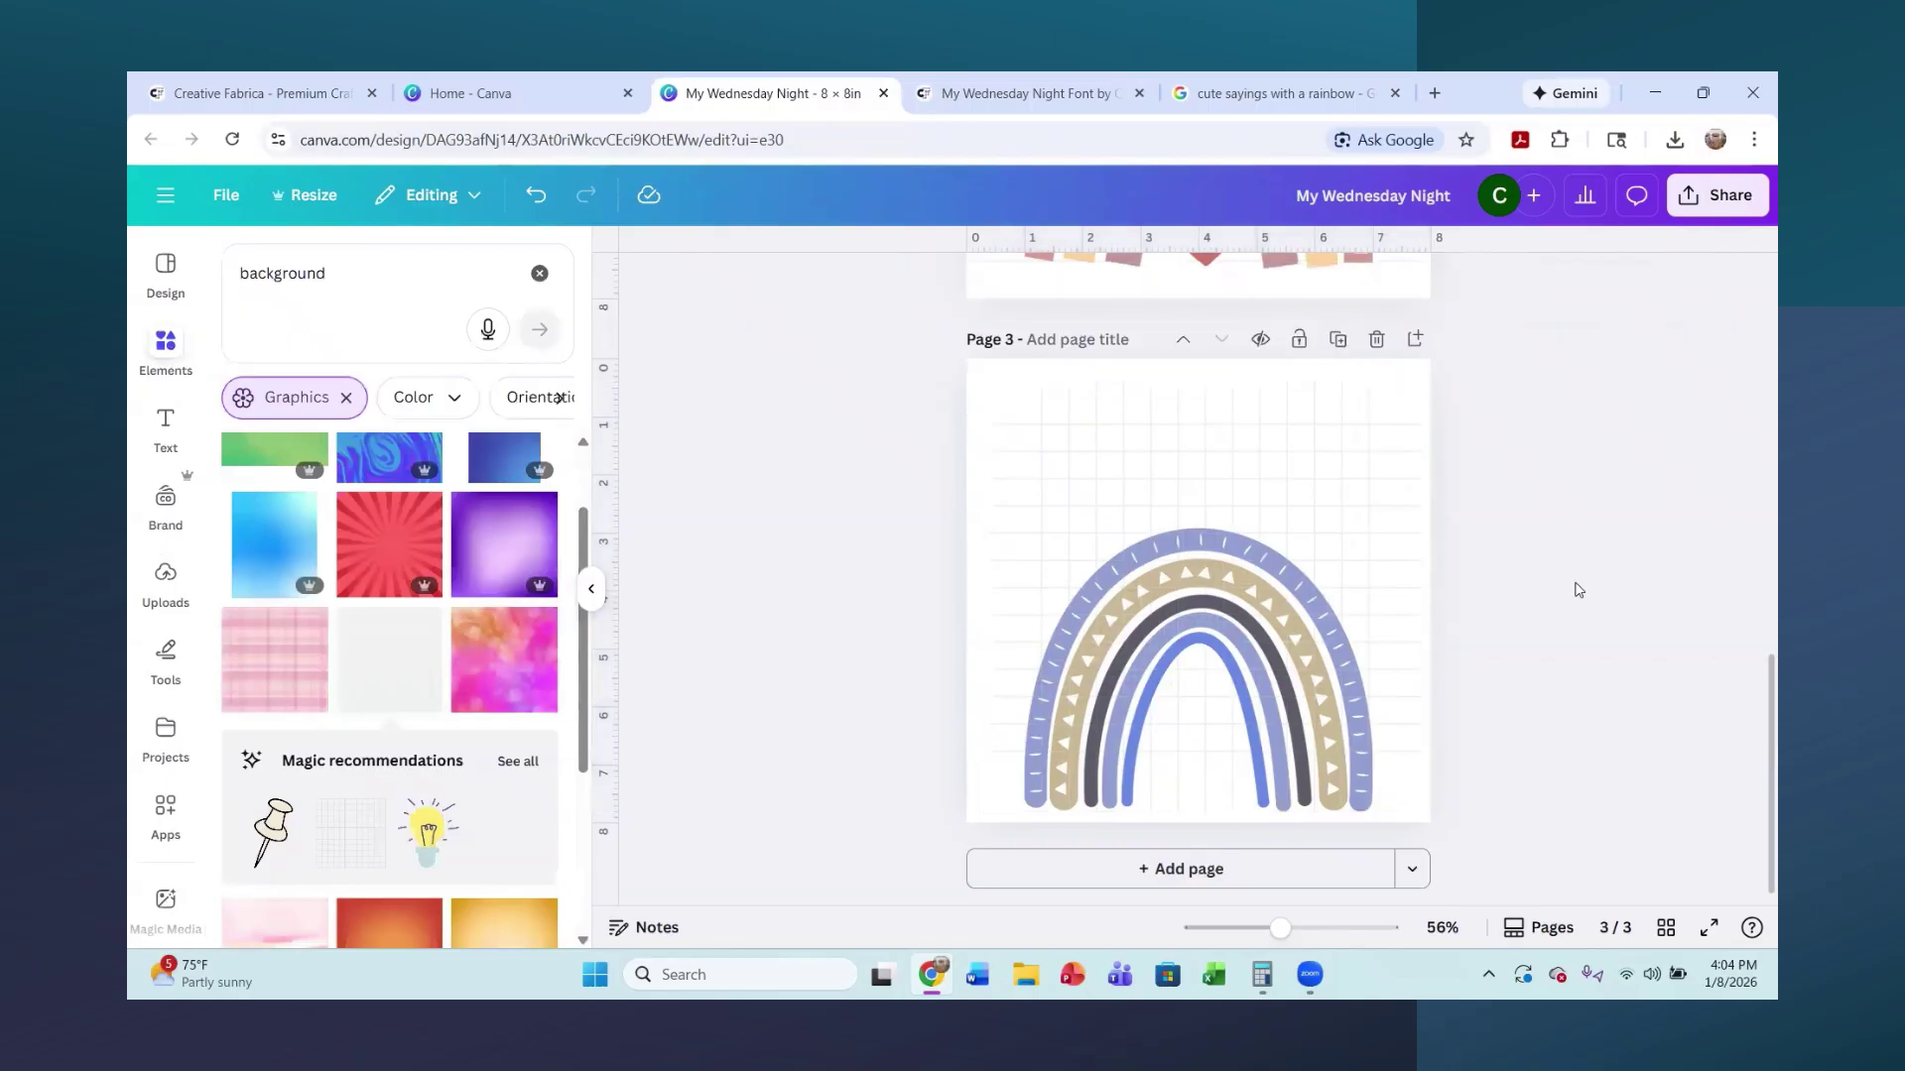
- Nudge the rainbow back up on page 3 and review the three pages
drag(1254, 628, 1247, 588)
click(1583, 598)
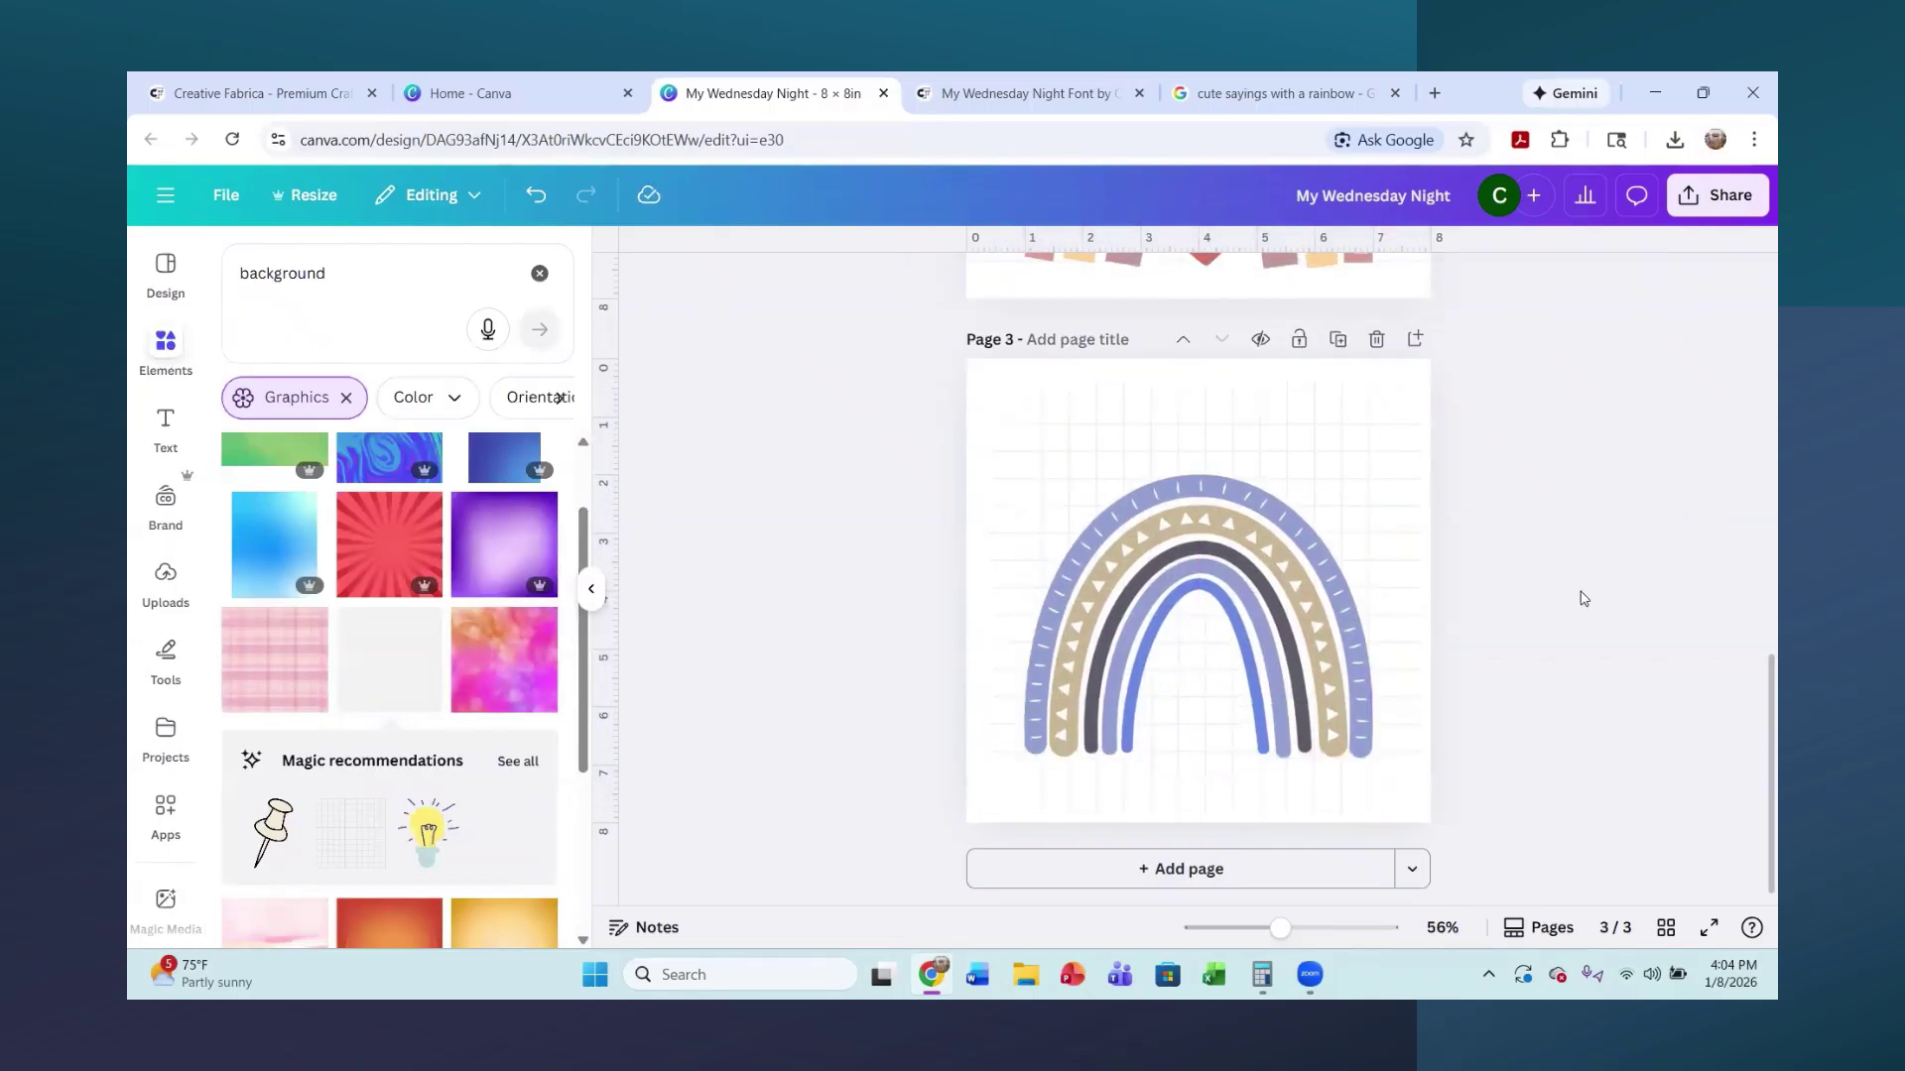
scroll(1590, 608, up, 10)
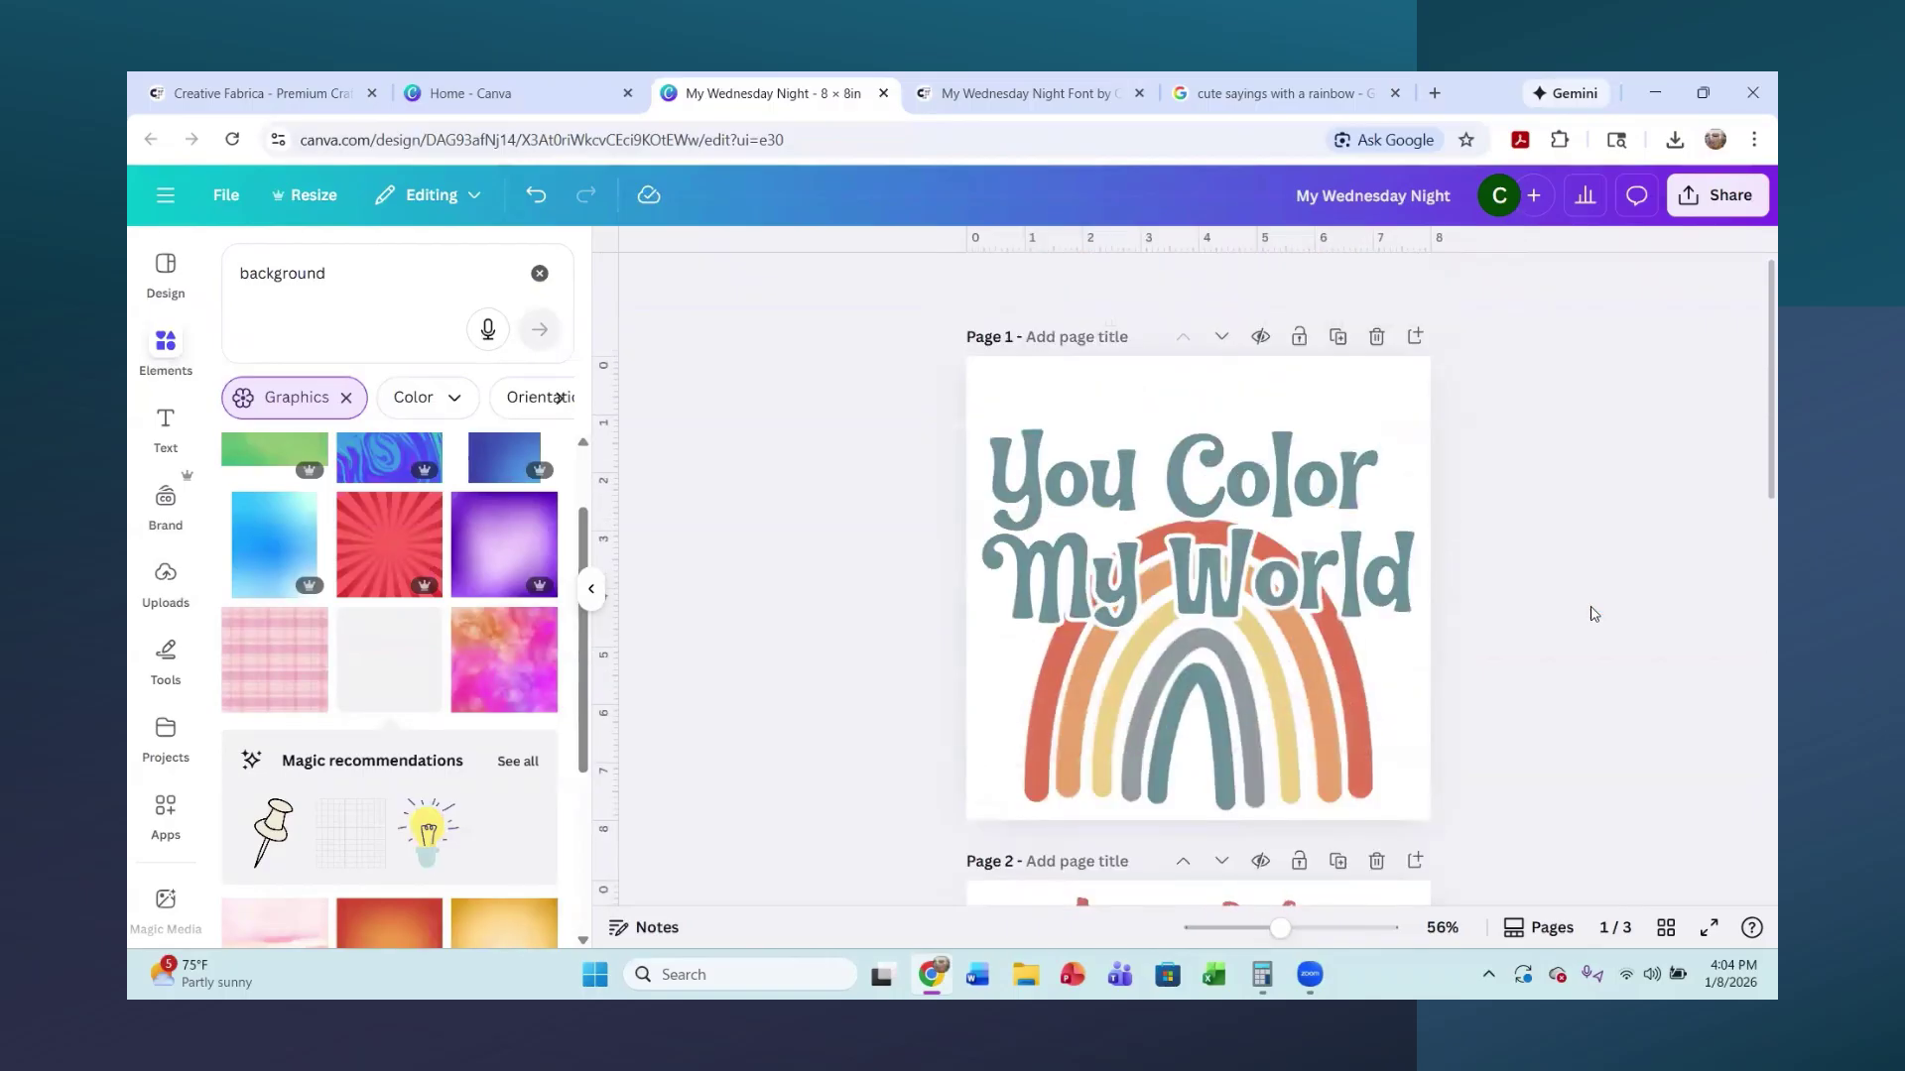
scroll(1595, 612, down, 3)
scroll(1595, 612, down, 5)
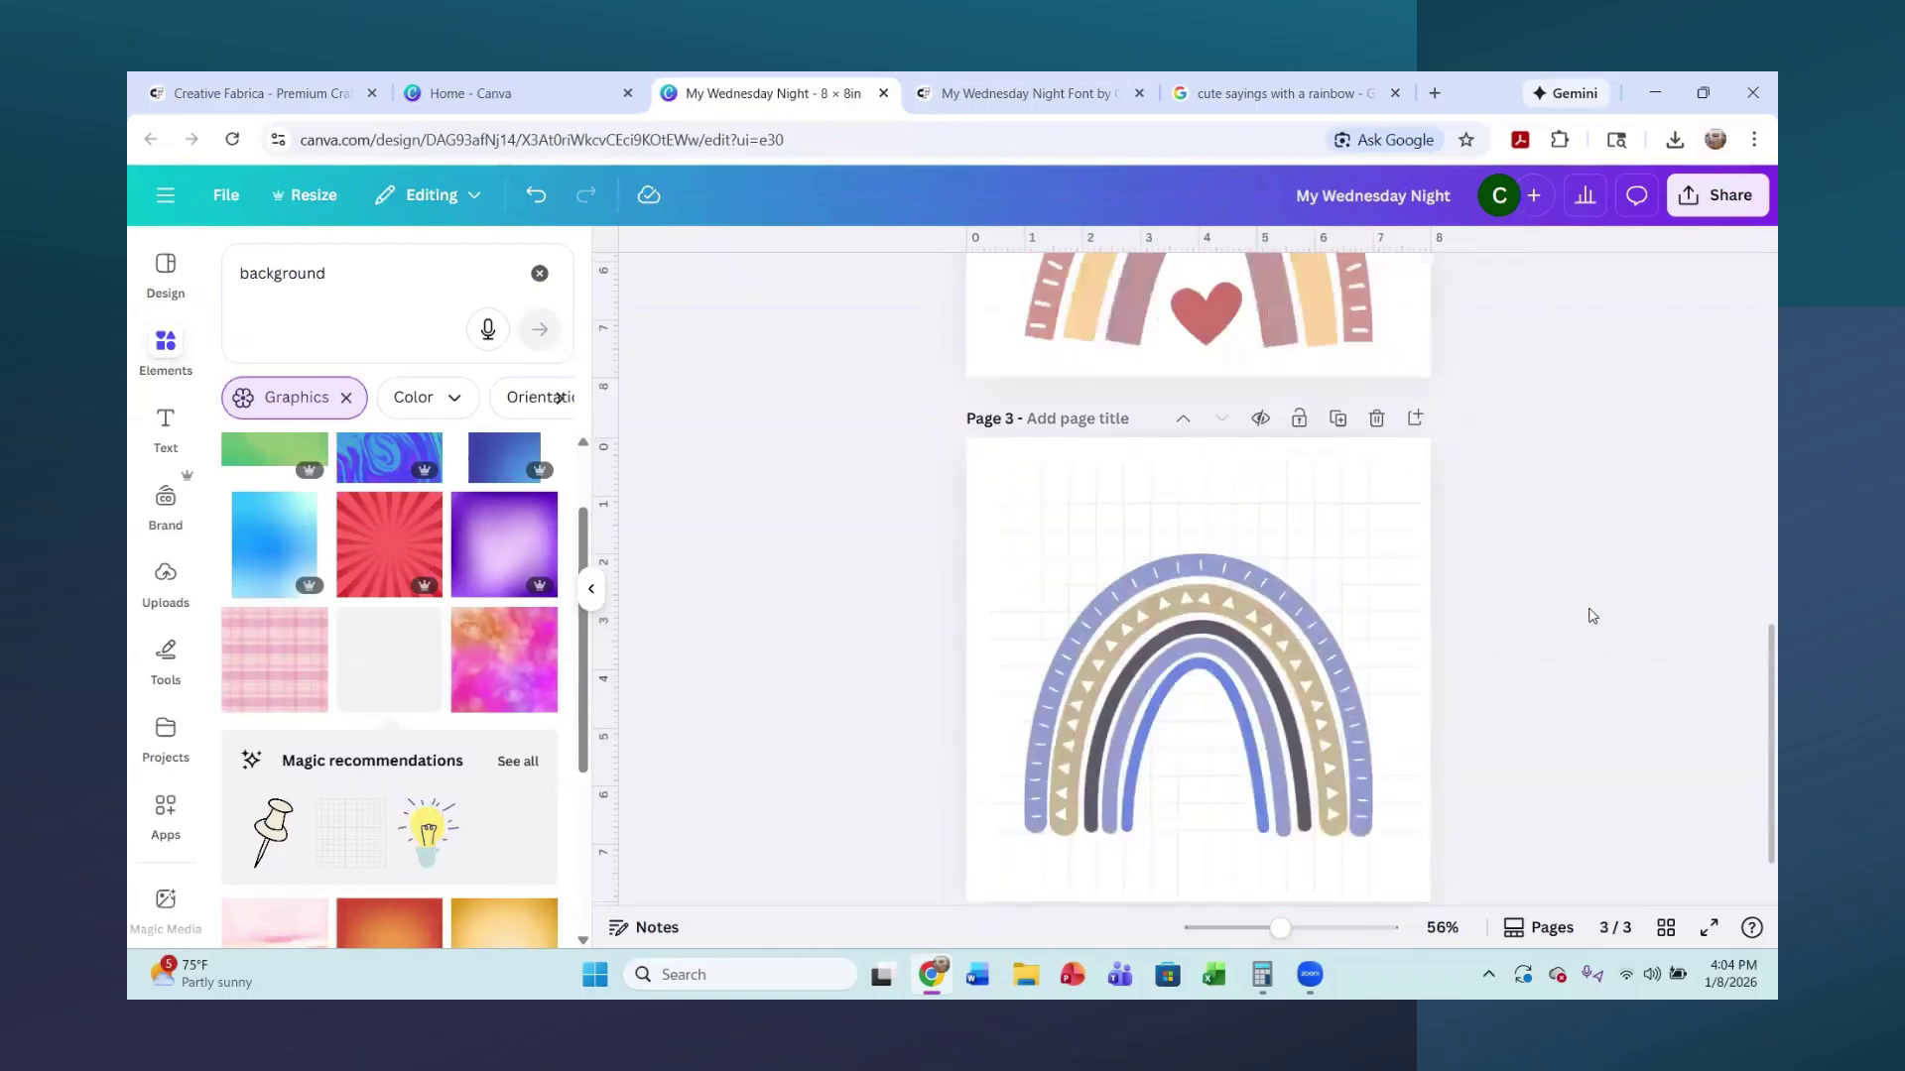
- Set the PNG download to size 3.125 (6,250 × 6,250 px) with a transparent background
click(1711, 198)
click(1386, 647)
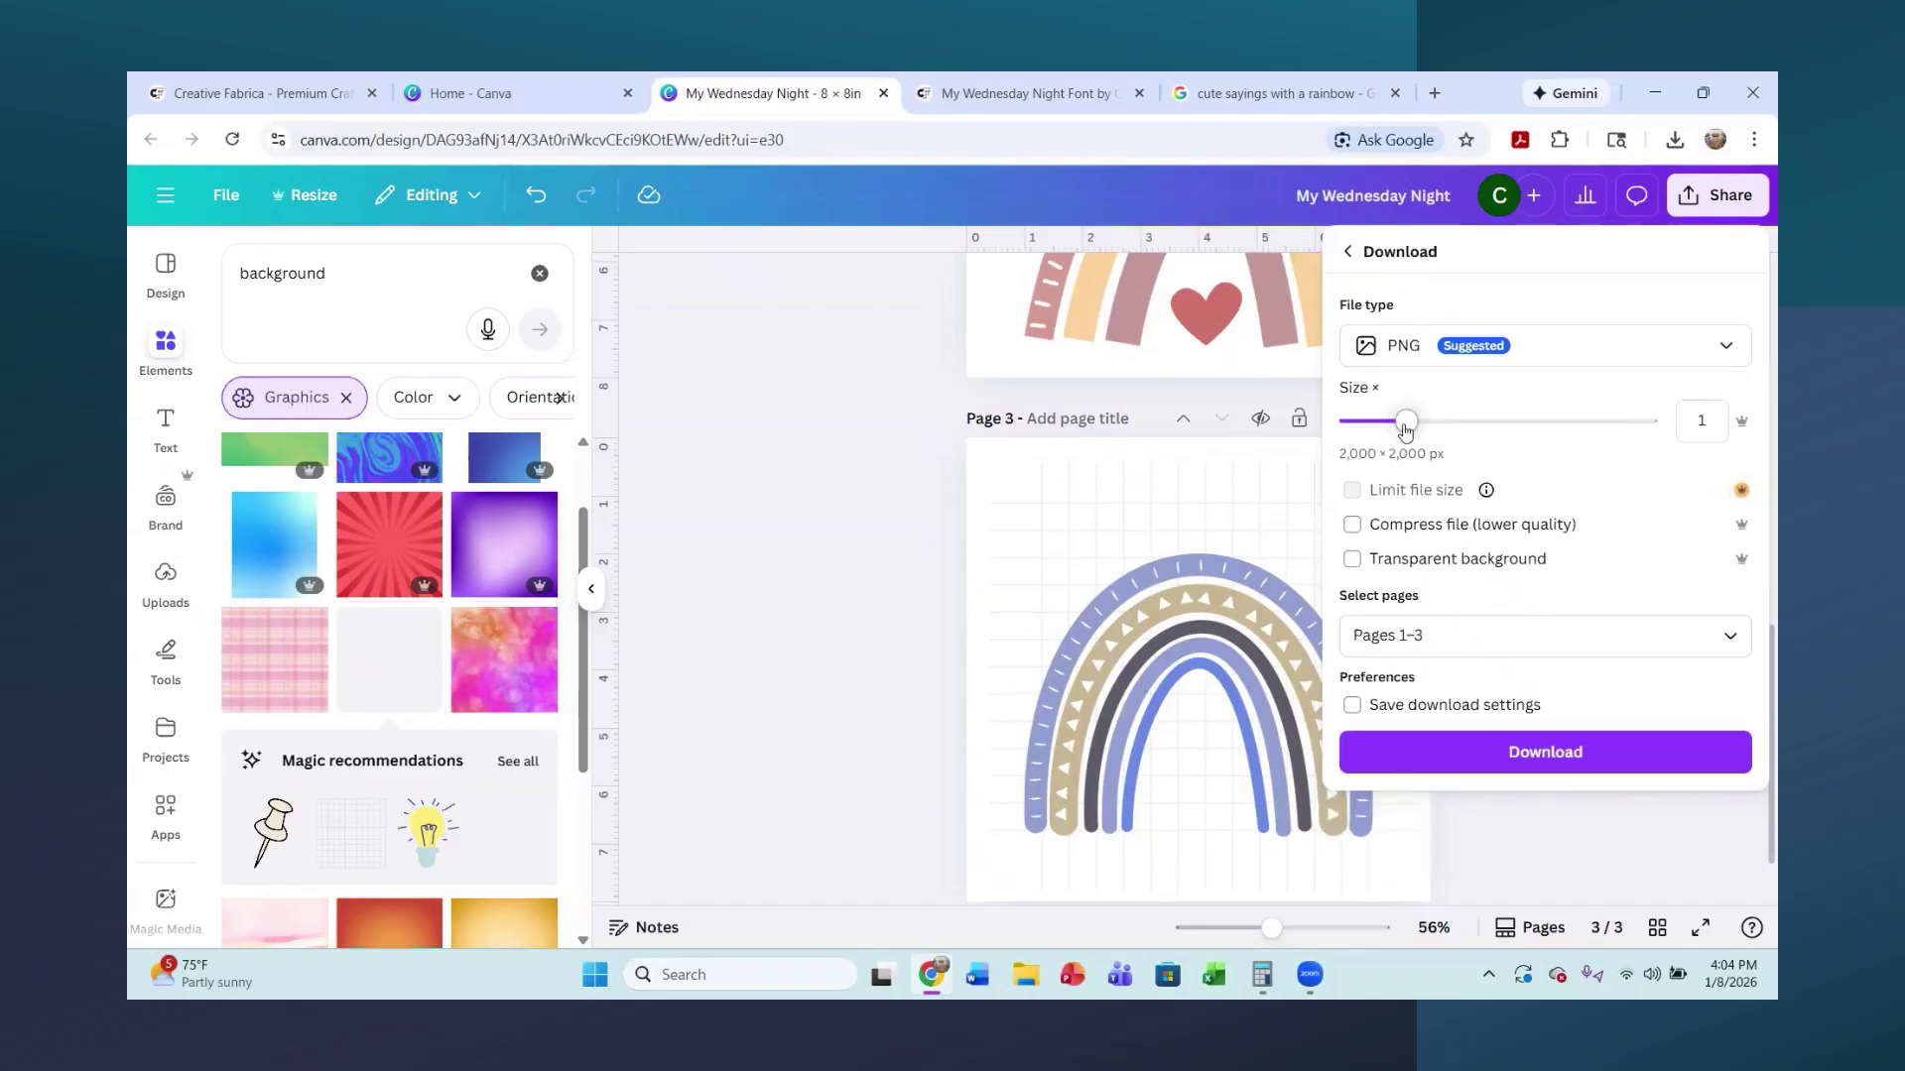
drag(1406, 424, 1653, 412)
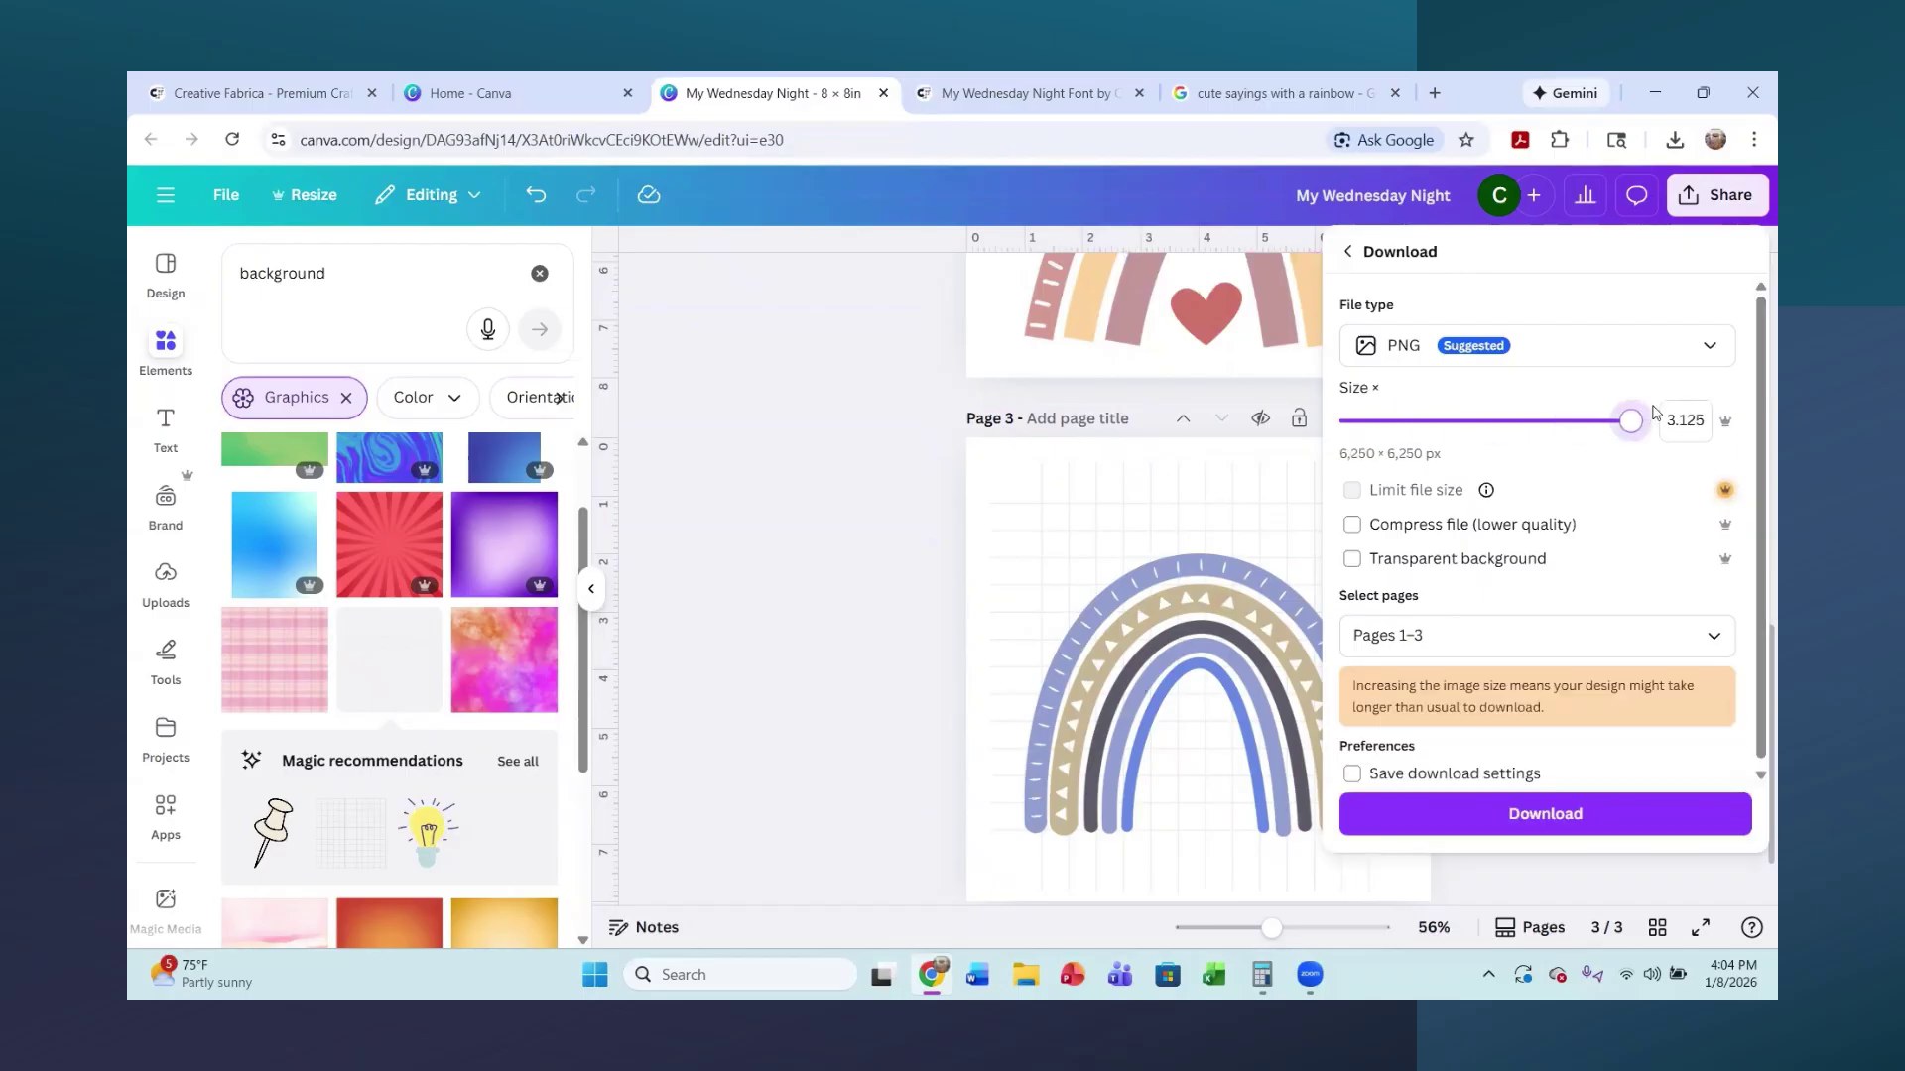
click(1353, 561)
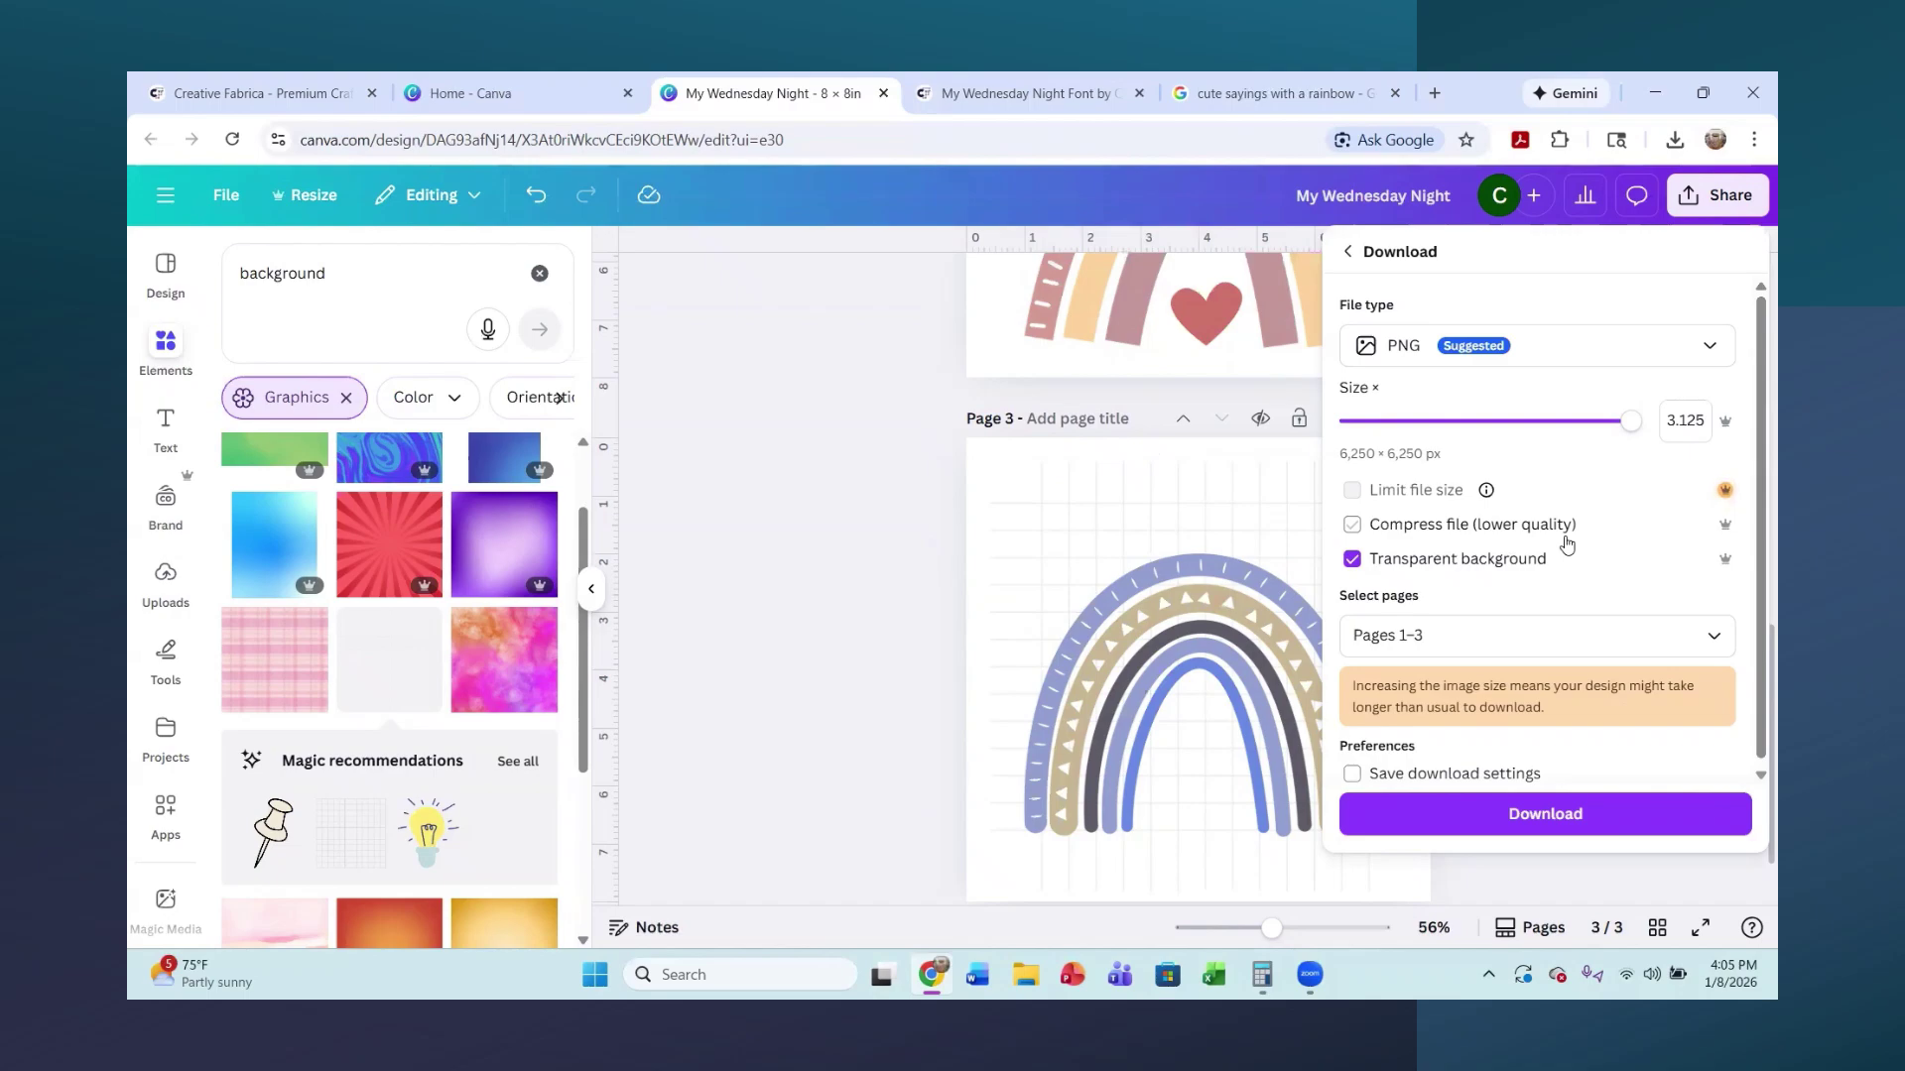
- Go to the Creative Fabrica home page and search for background remover tools
click(957, 97)
scroll(913, 584, up, 4)
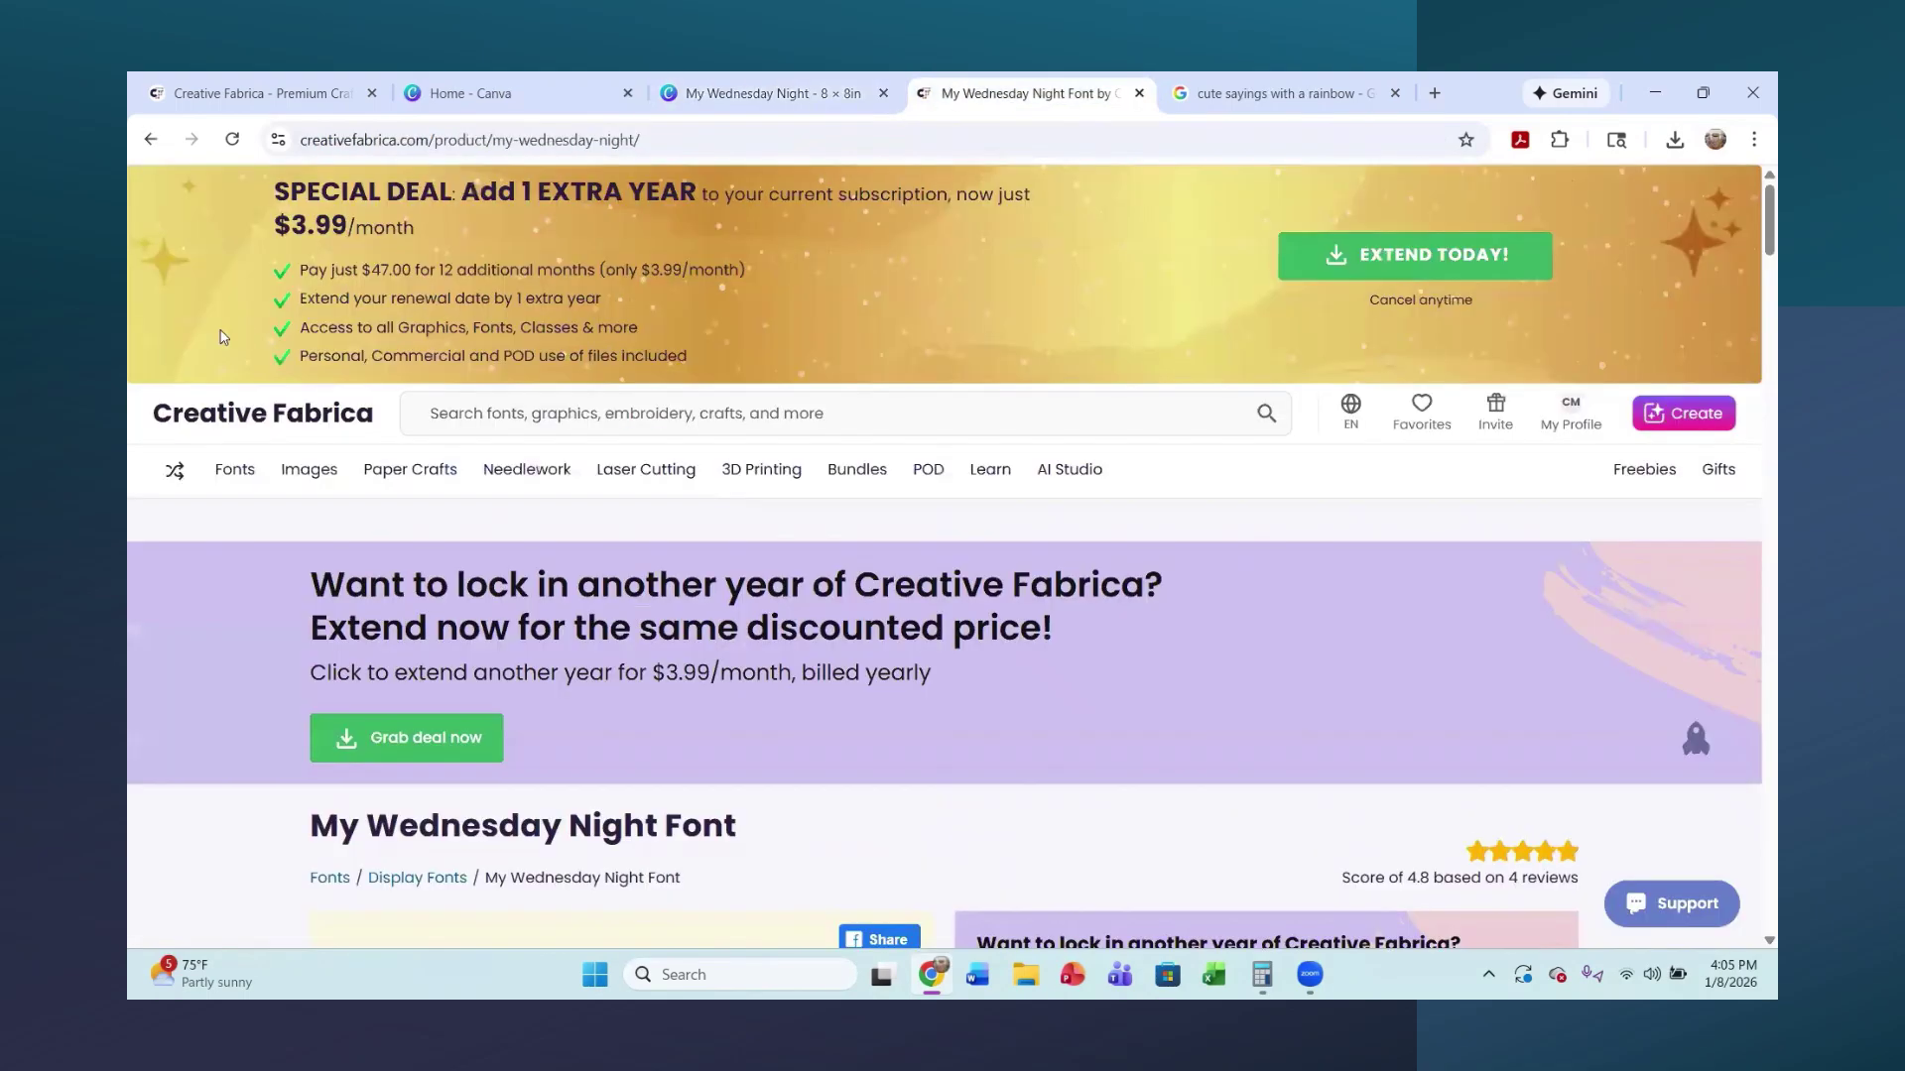
click(238, 425)
scroll(540, 467, down, 15)
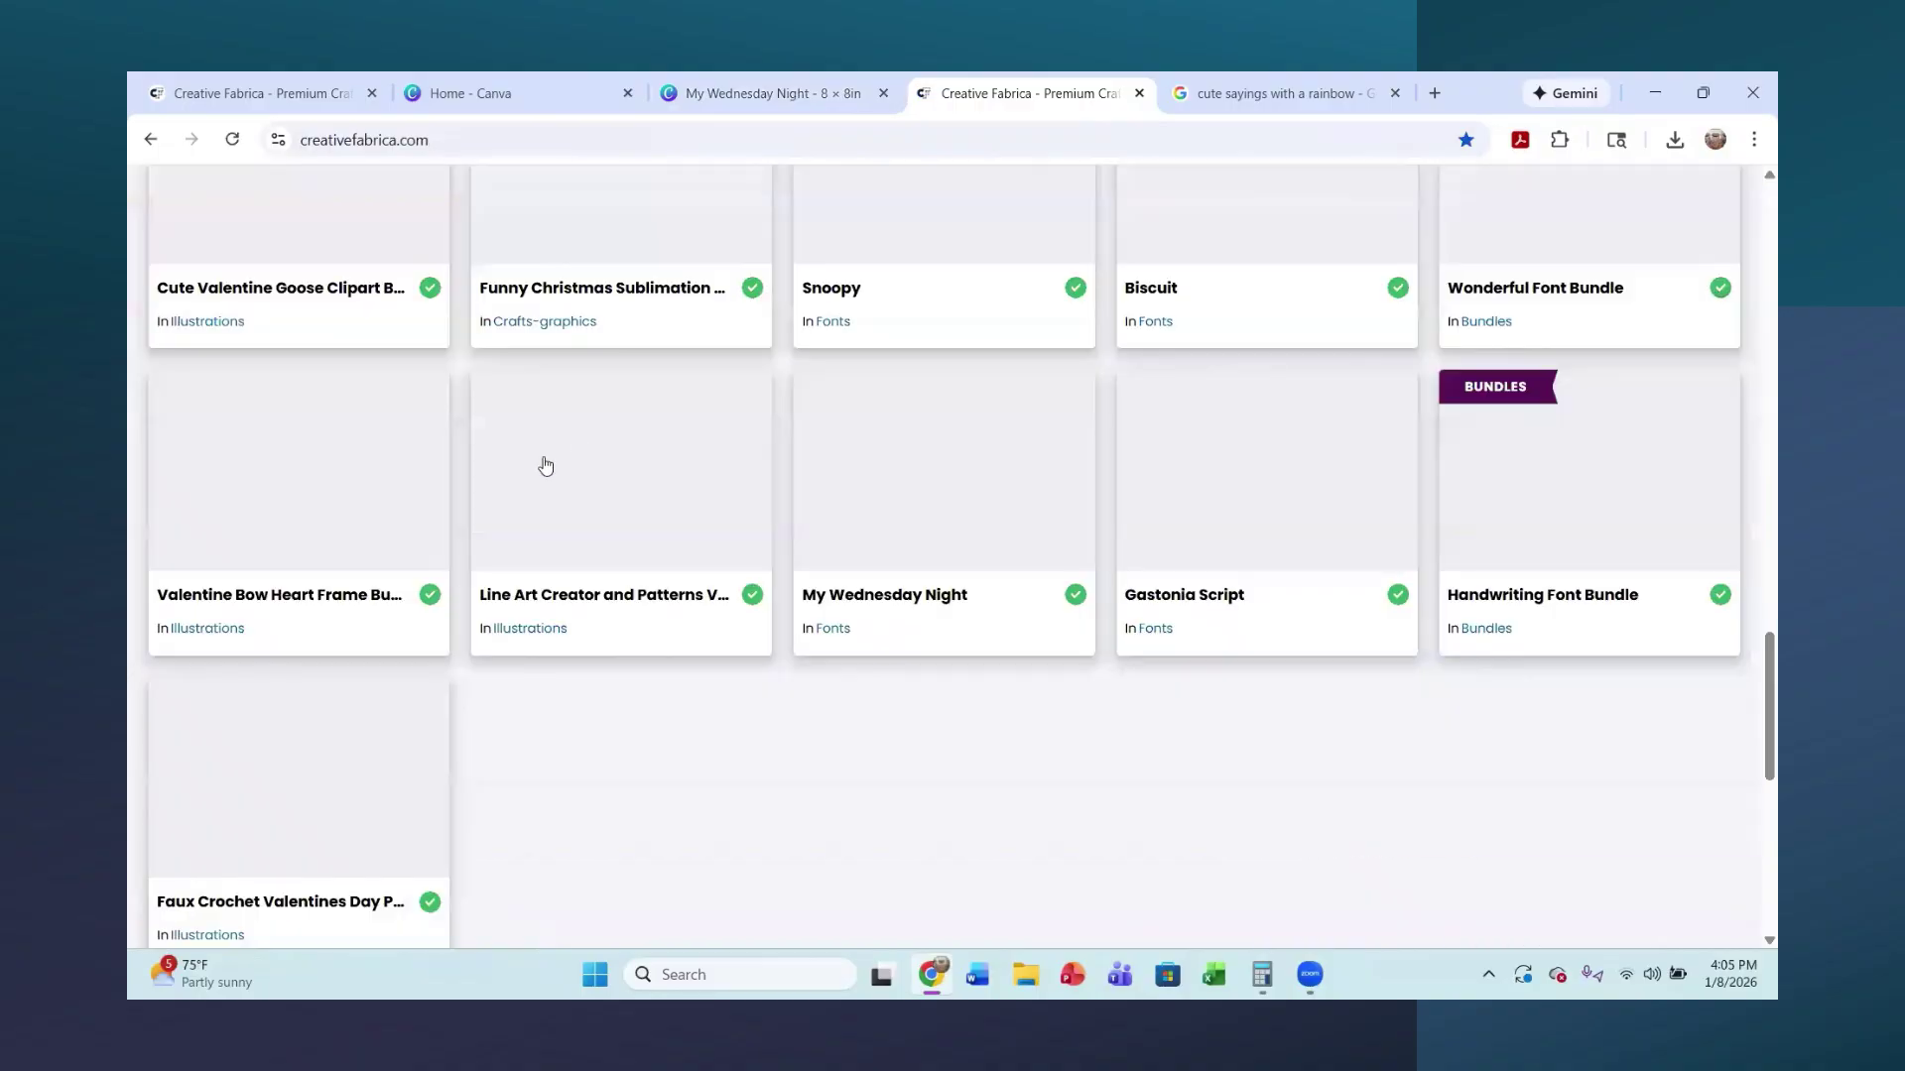
scroll(407, 298, up, 10)
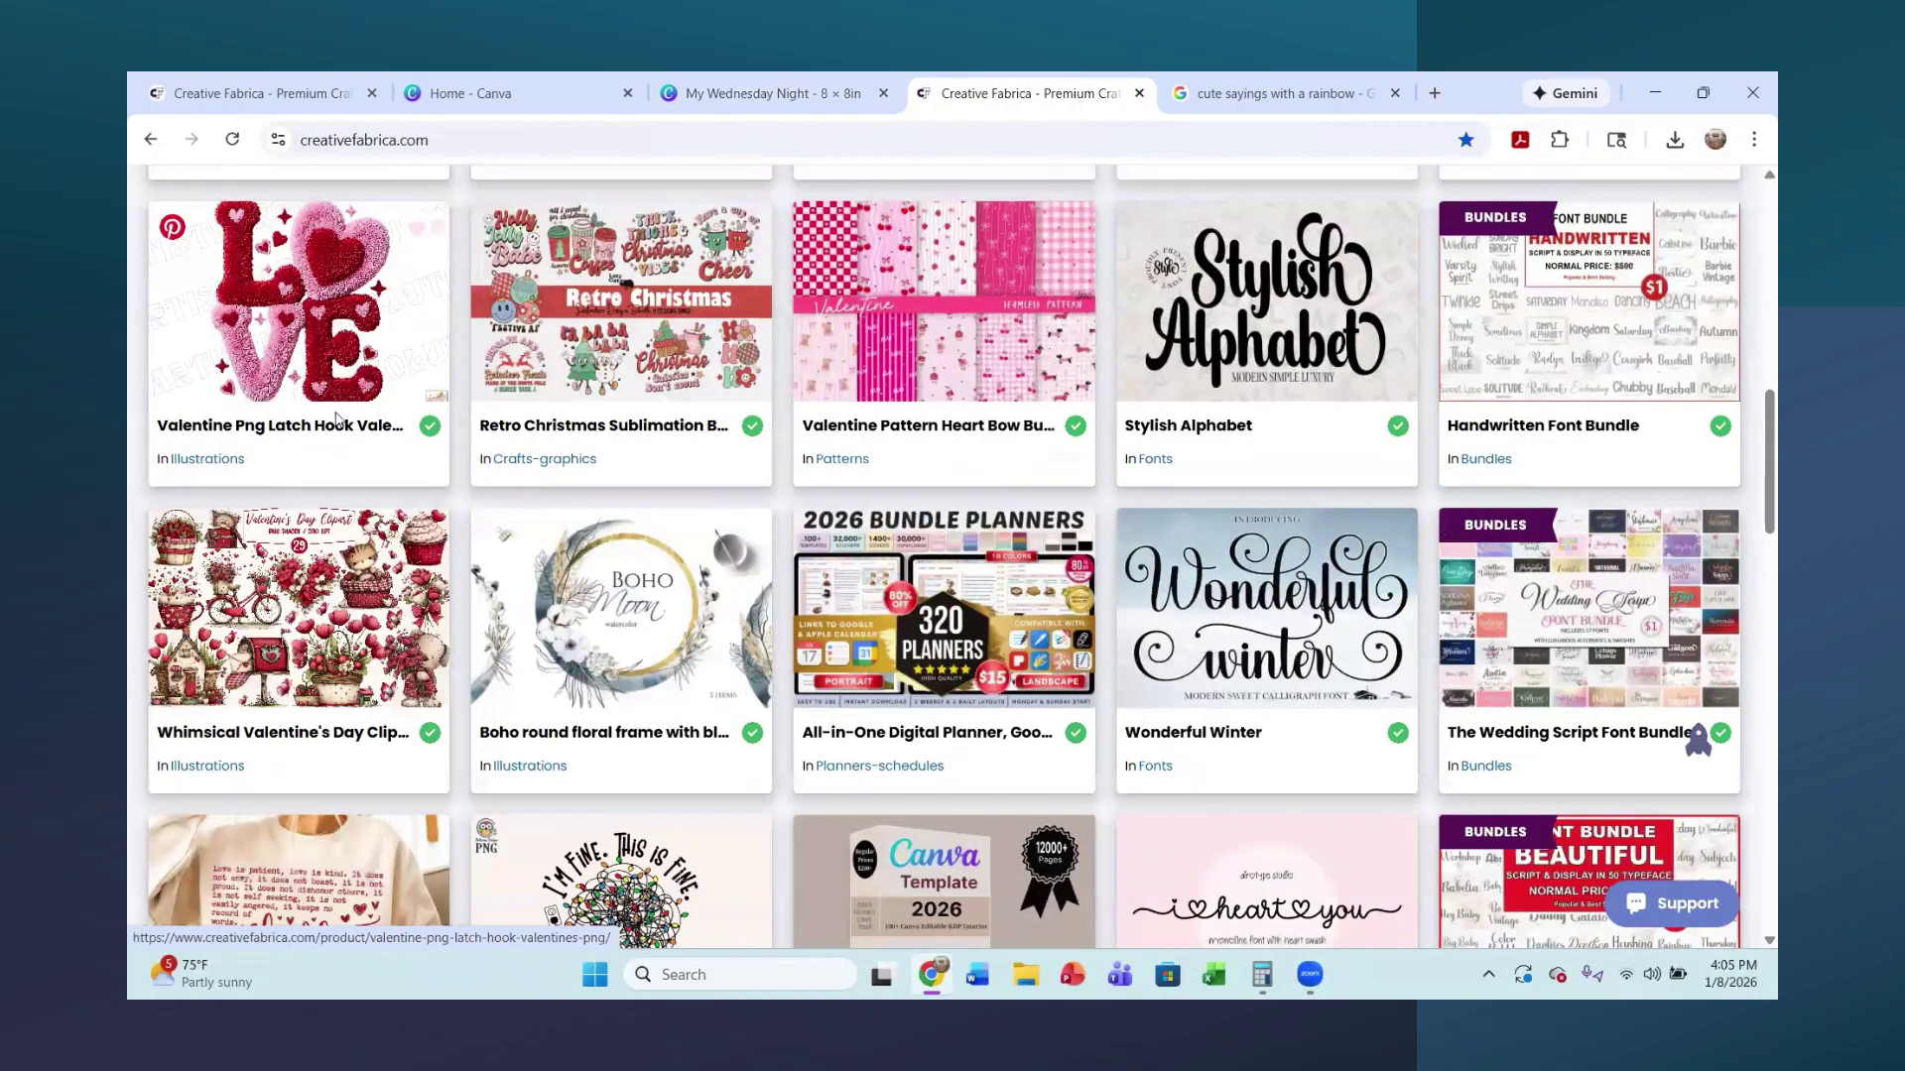
scroll(246, 400, up, 10)
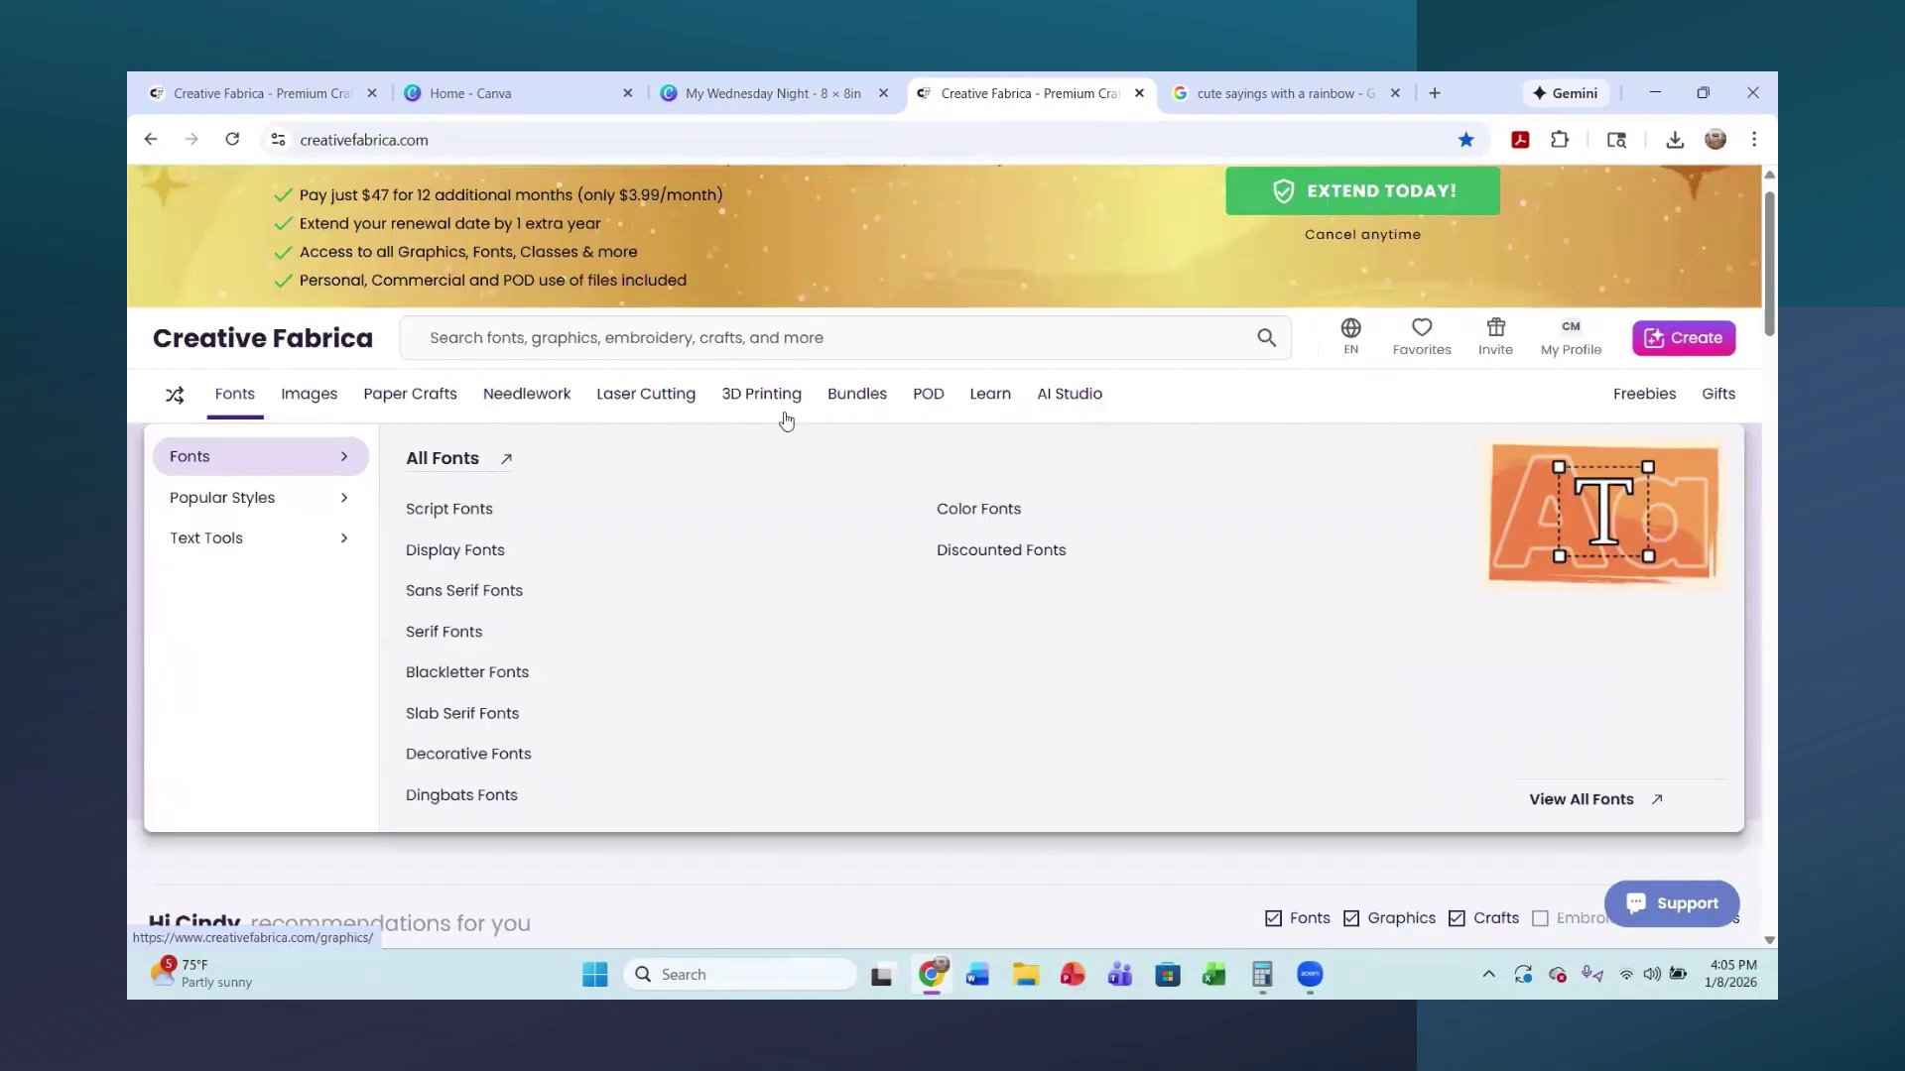
click(1071, 394)
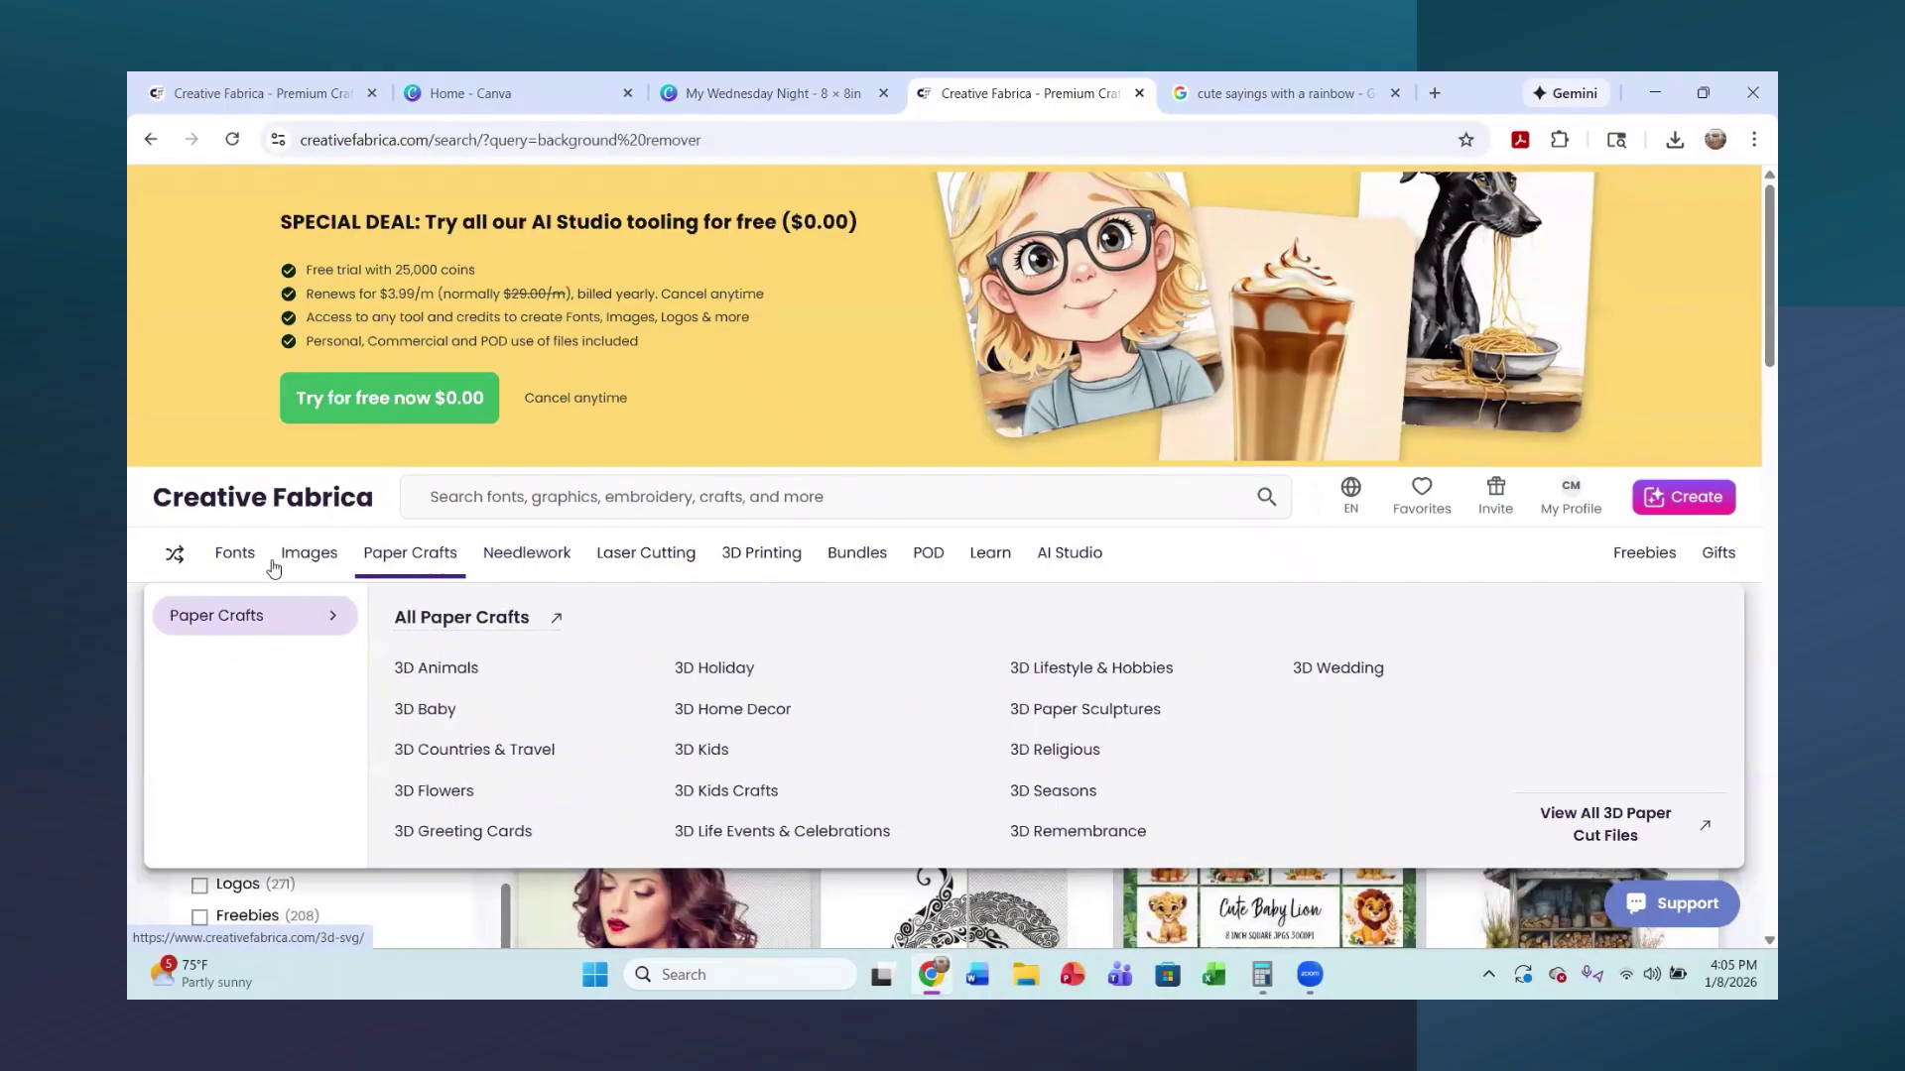
- Look at the AI Studio Background Remover without uploading, then close the extra Creative Fabrica tabs
click(1069, 553)
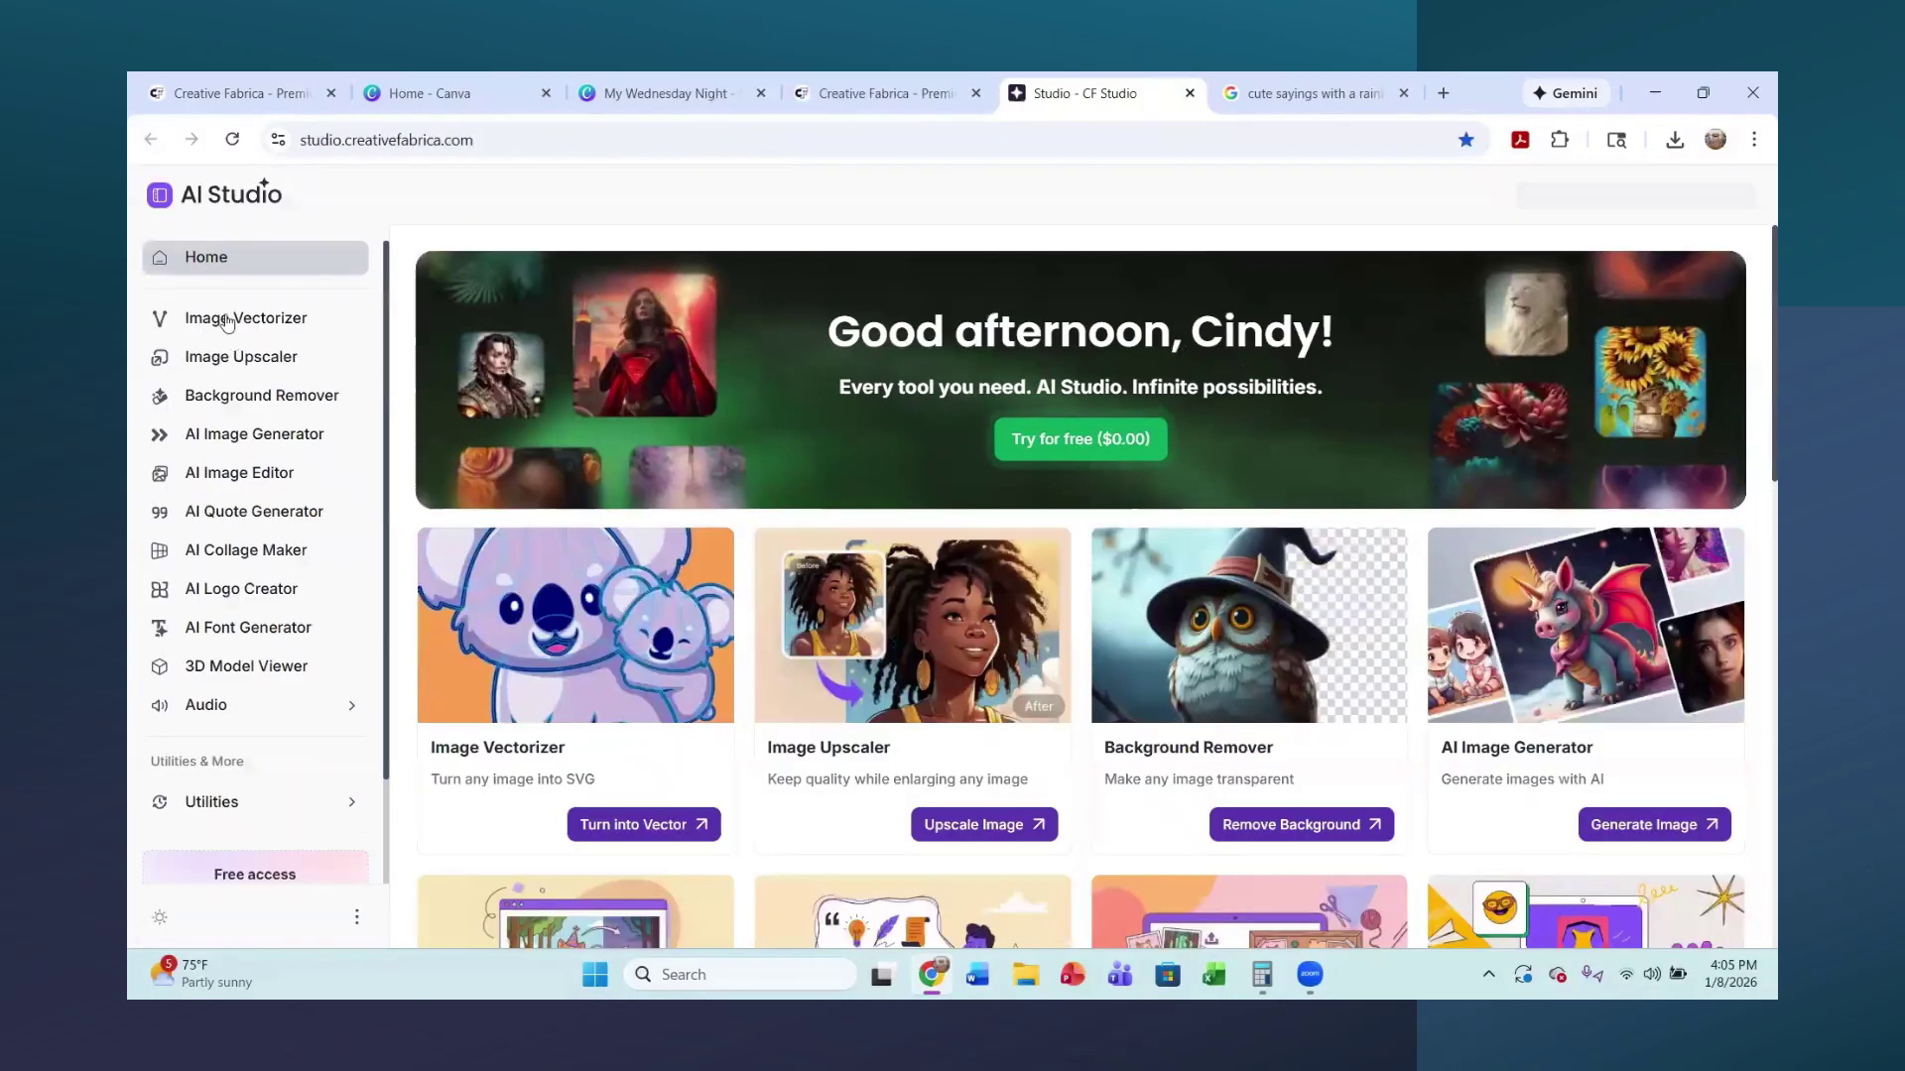
click(227, 399)
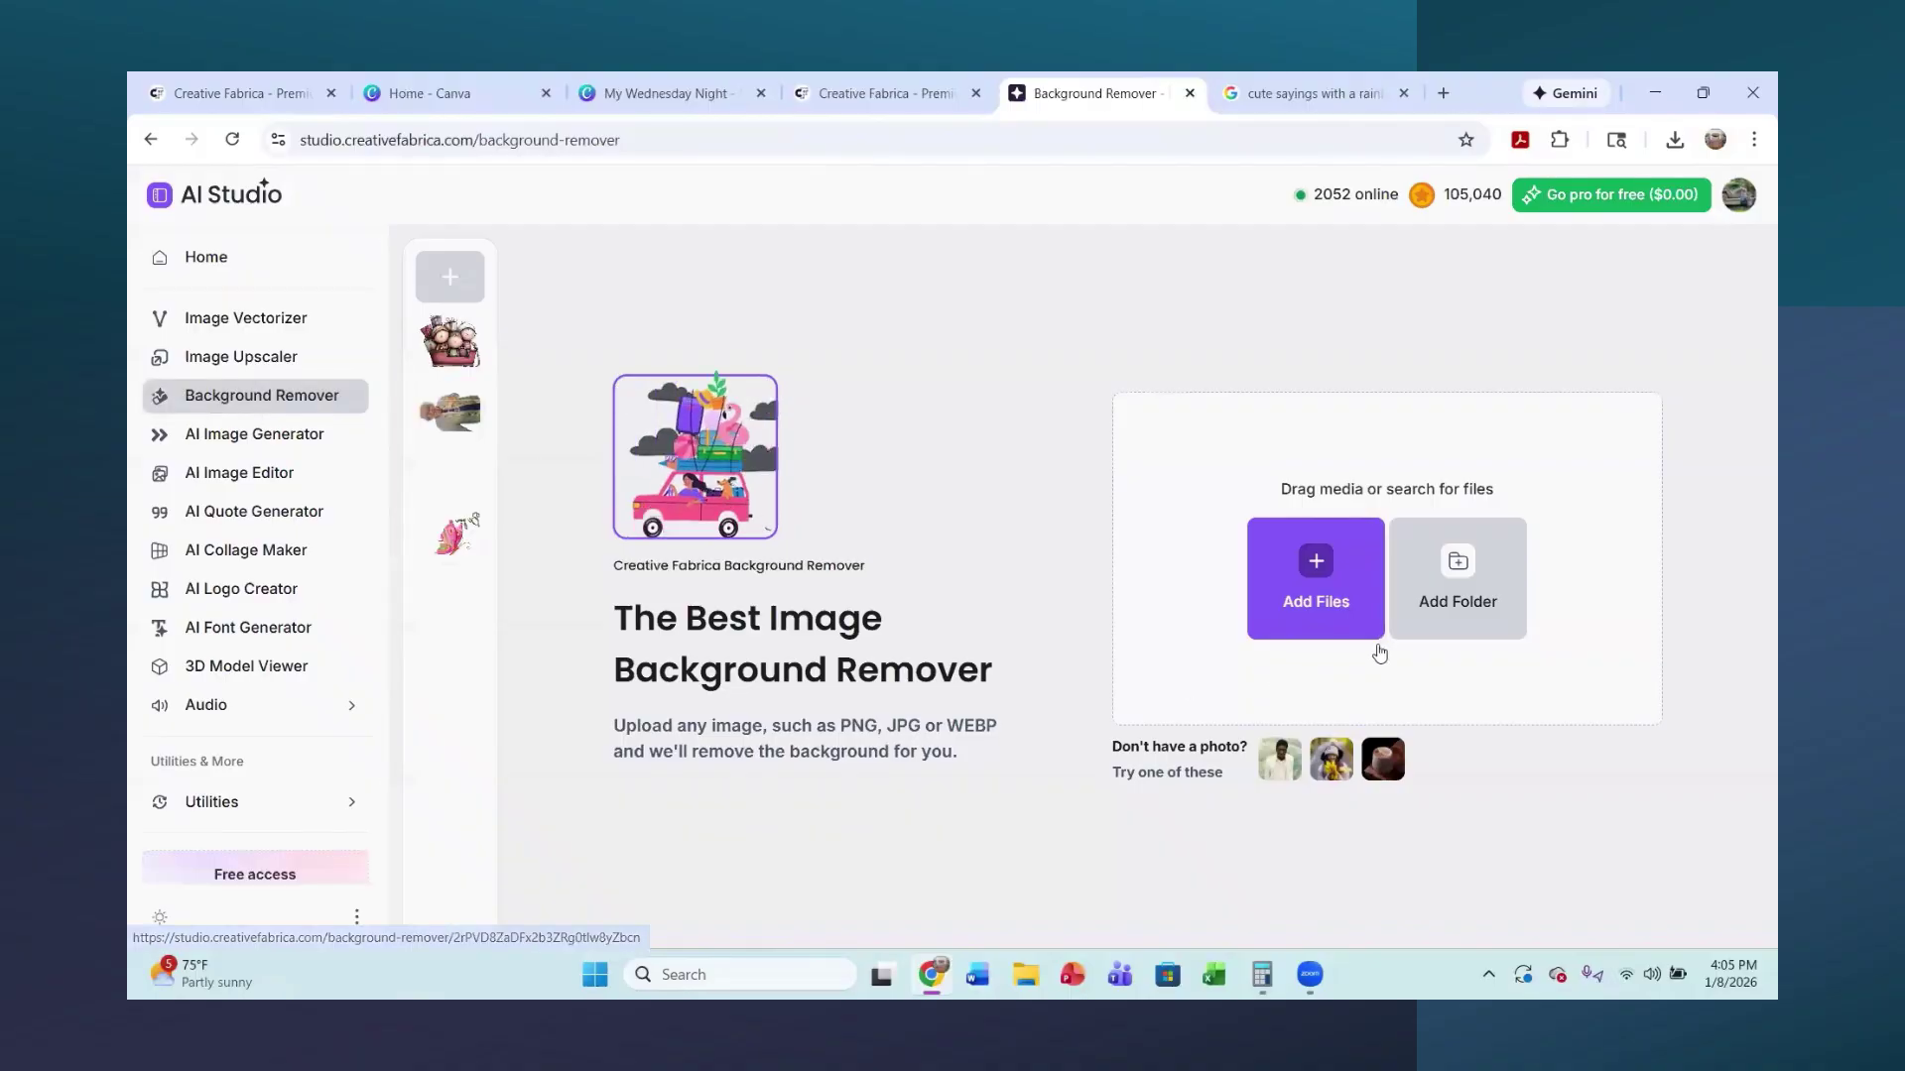
click(1316, 575)
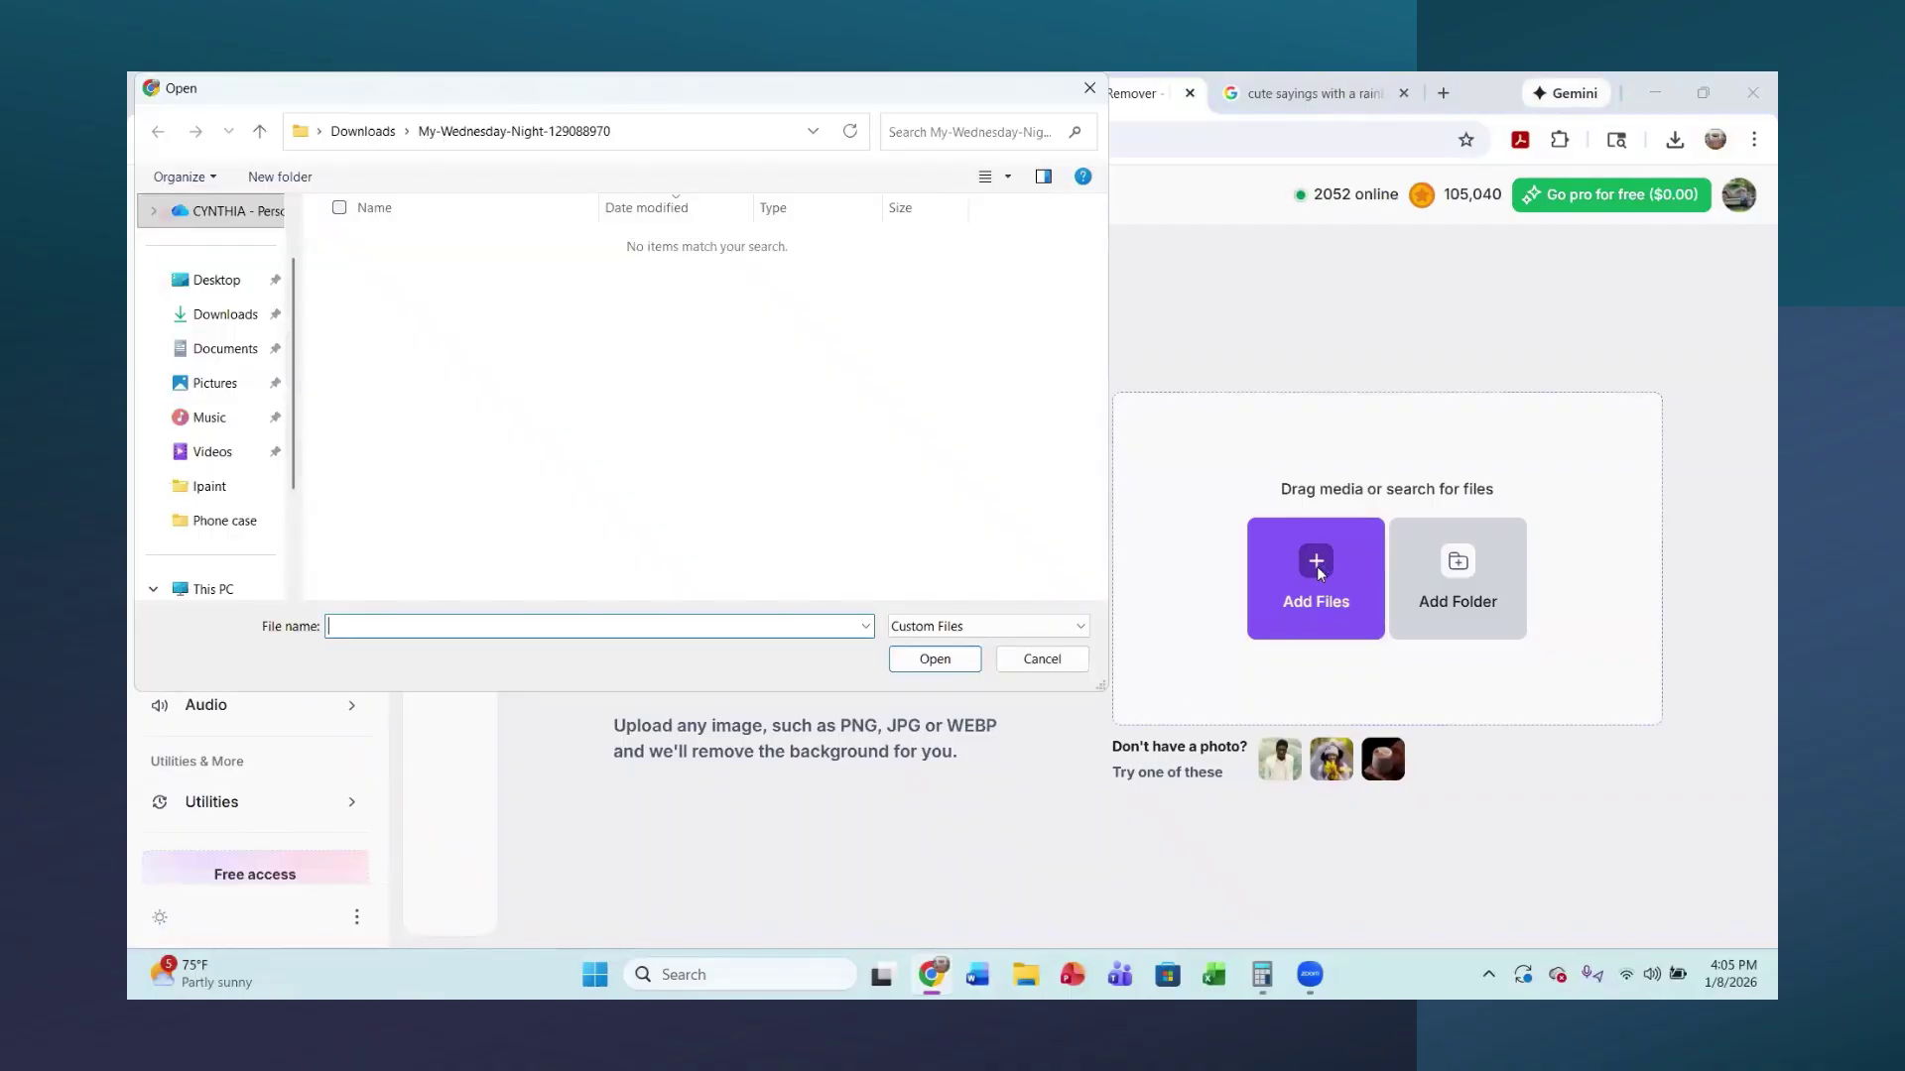
click(1089, 88)
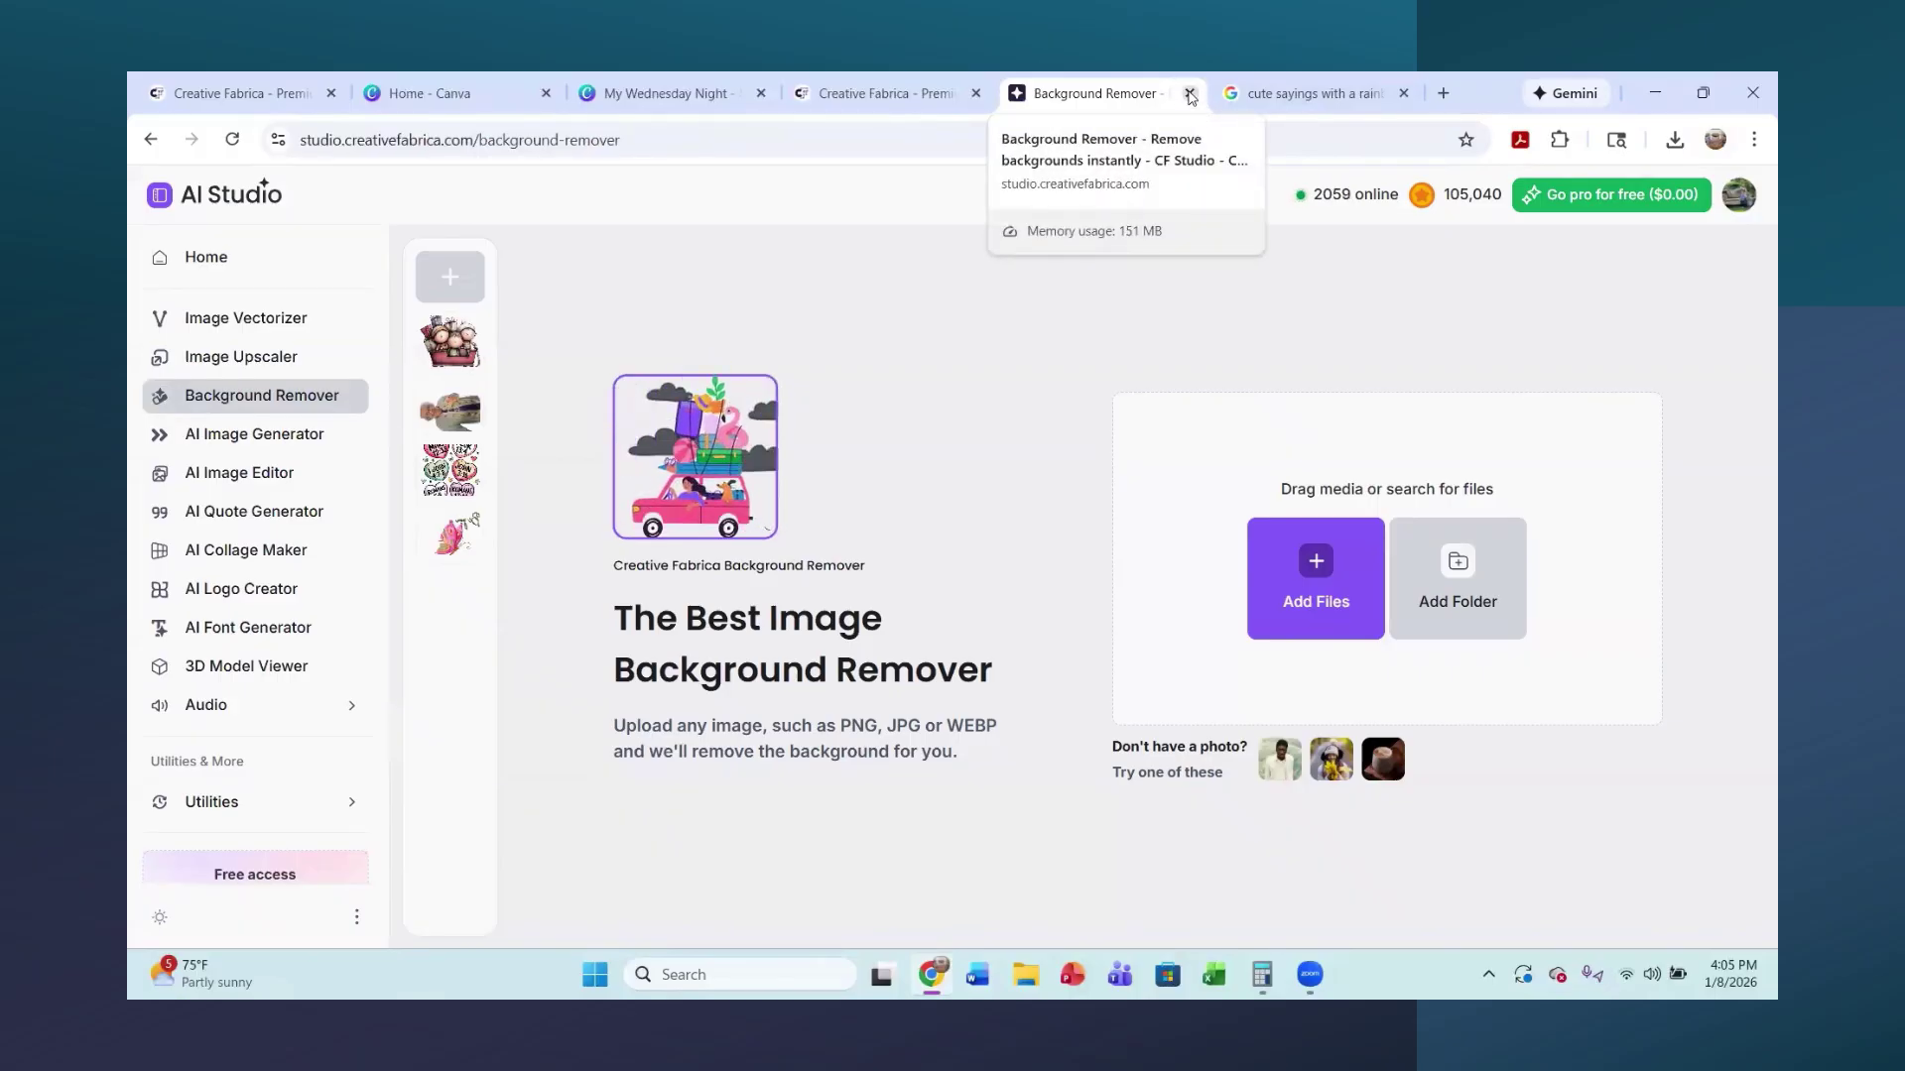
click(1189, 93)
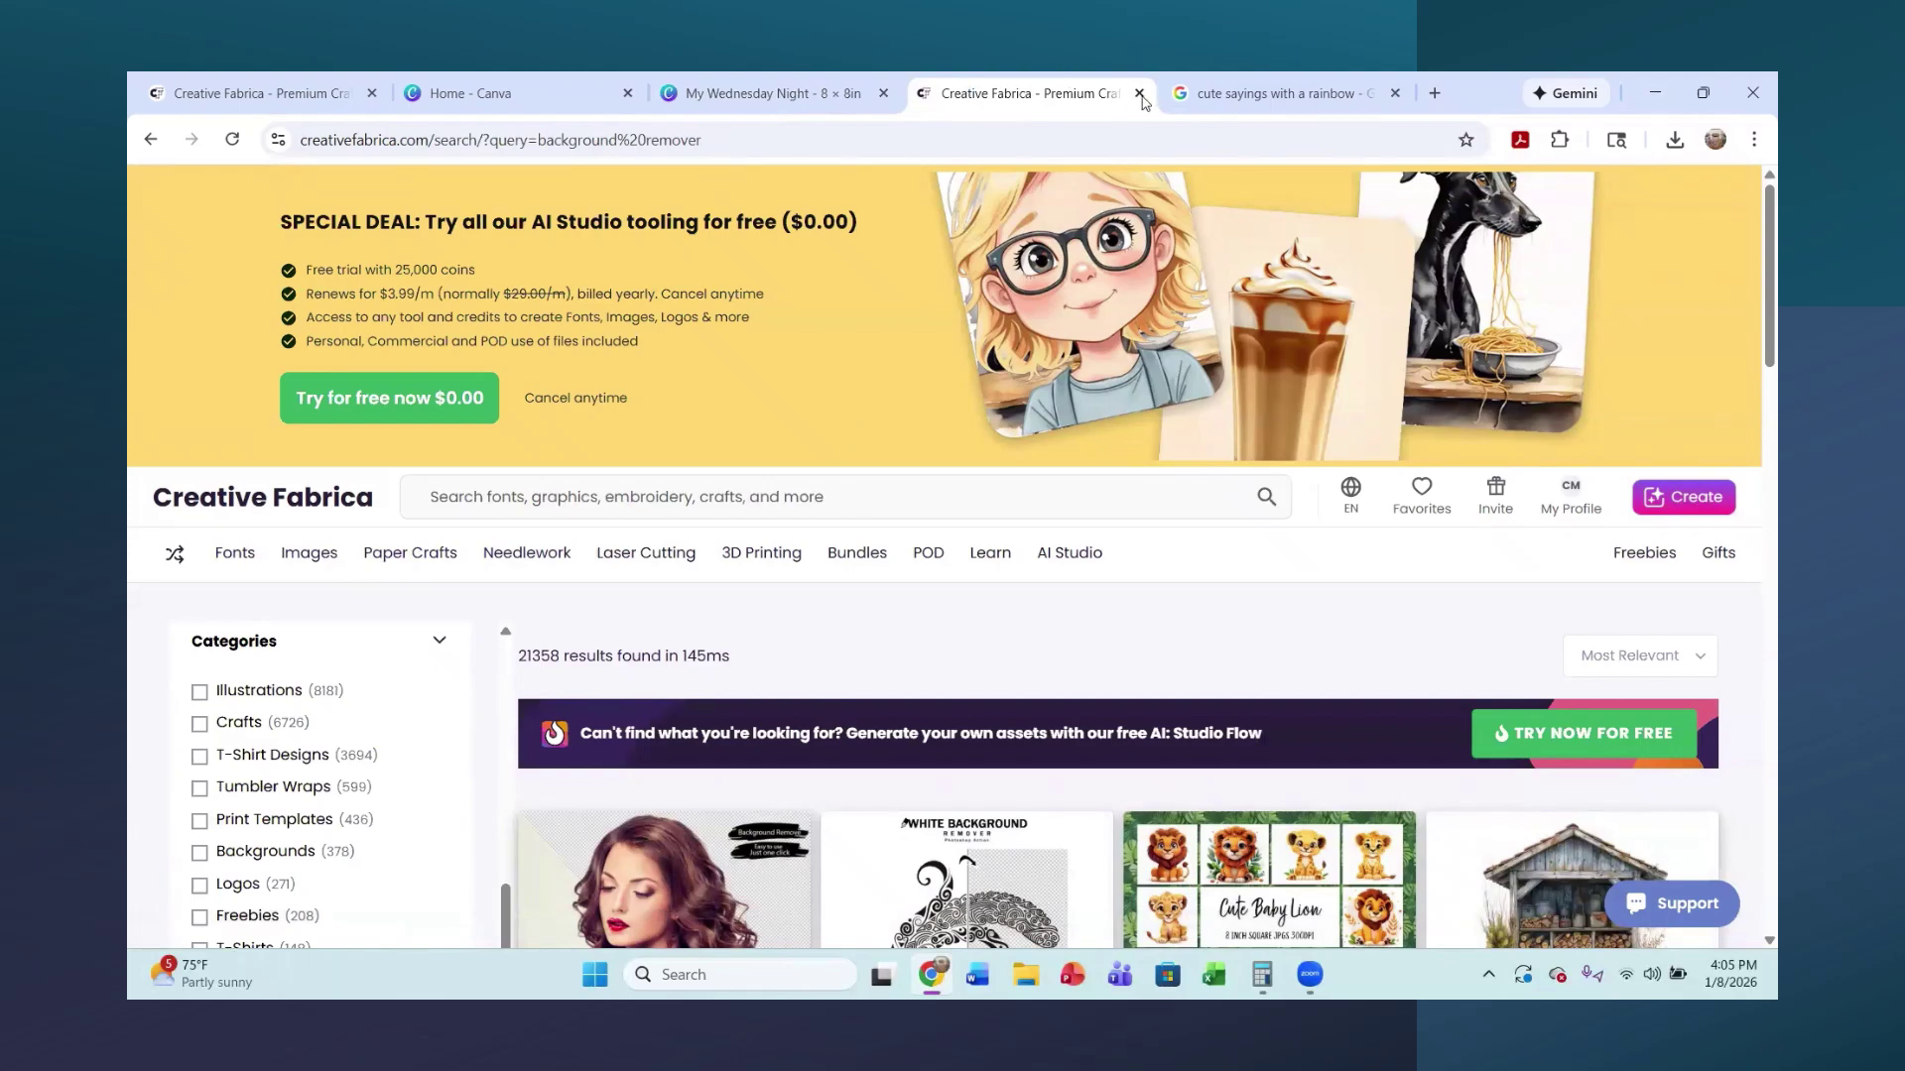
click(1140, 93)
- Download pages 1–3 as transparent 6,250 × 6,250 PNGs and close the leftover Creative Fabrica tab
click(1140, 93)
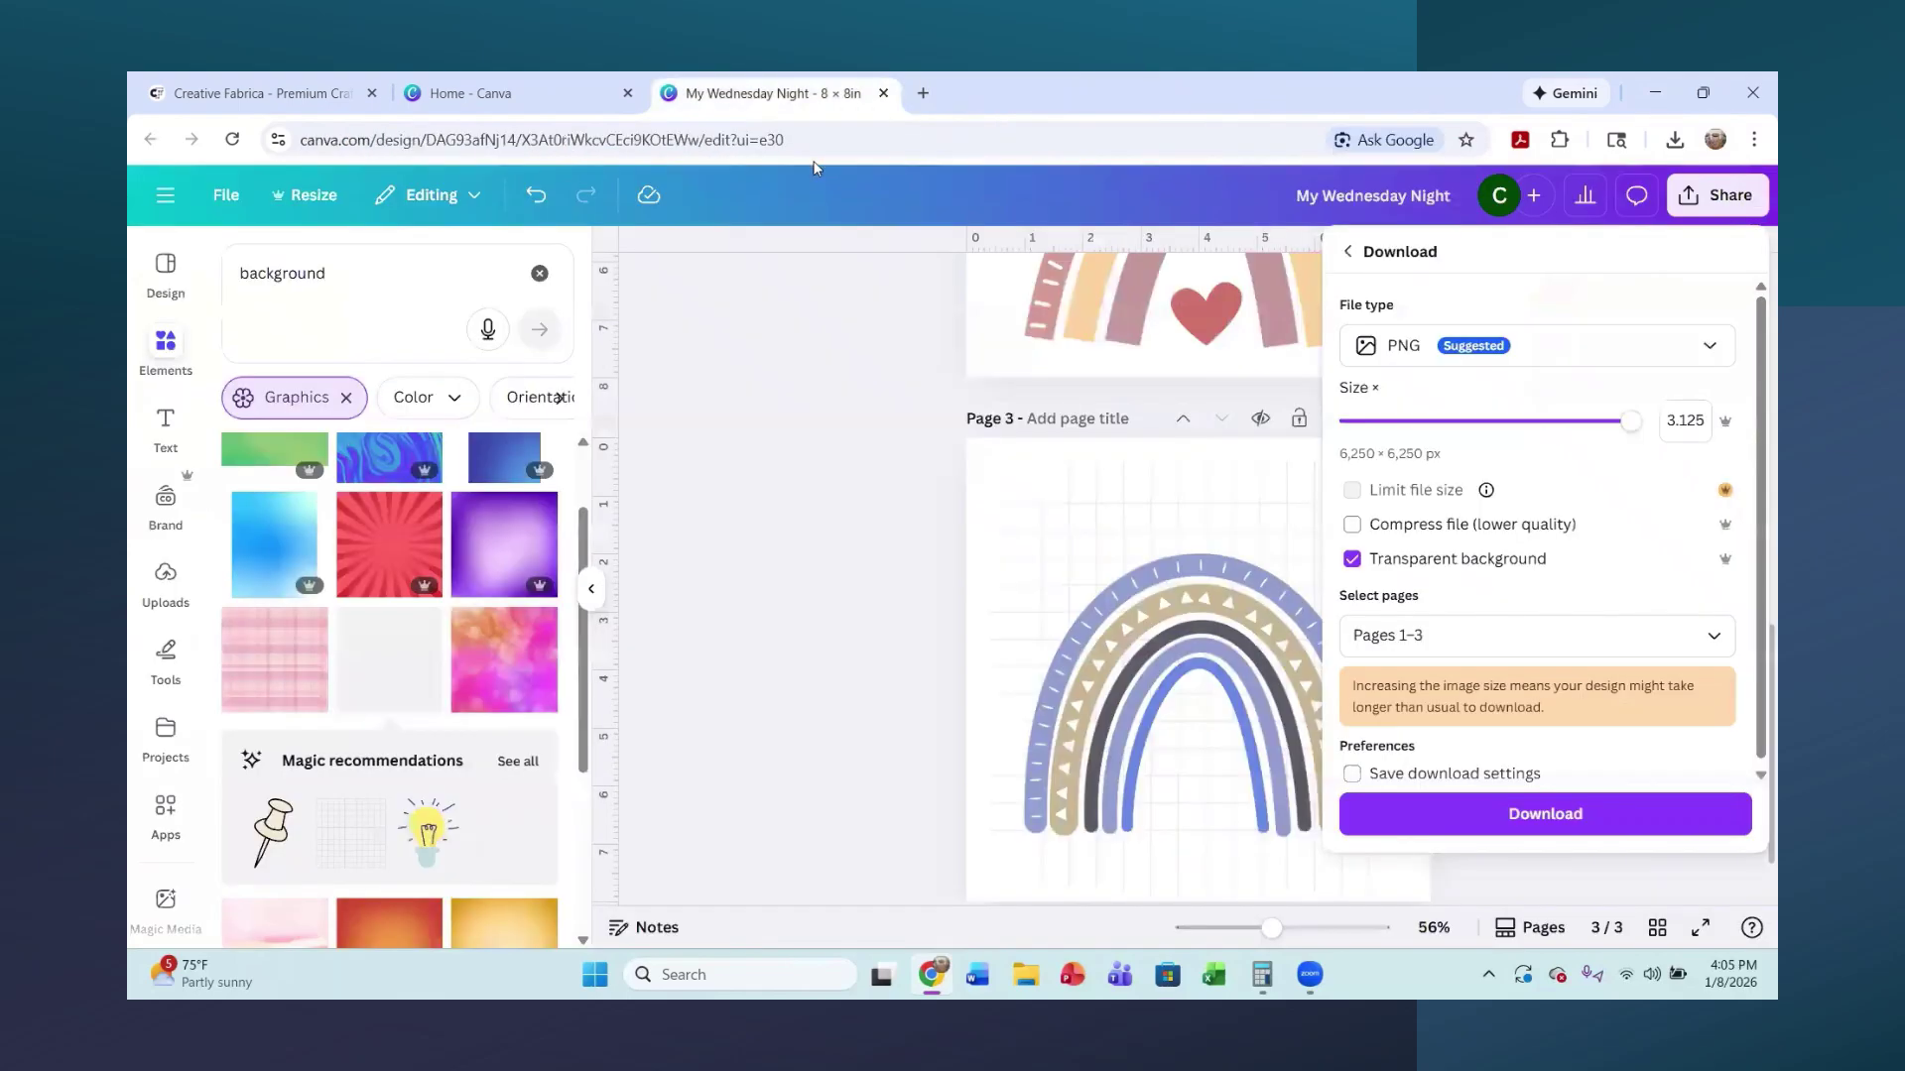
click(1352, 560)
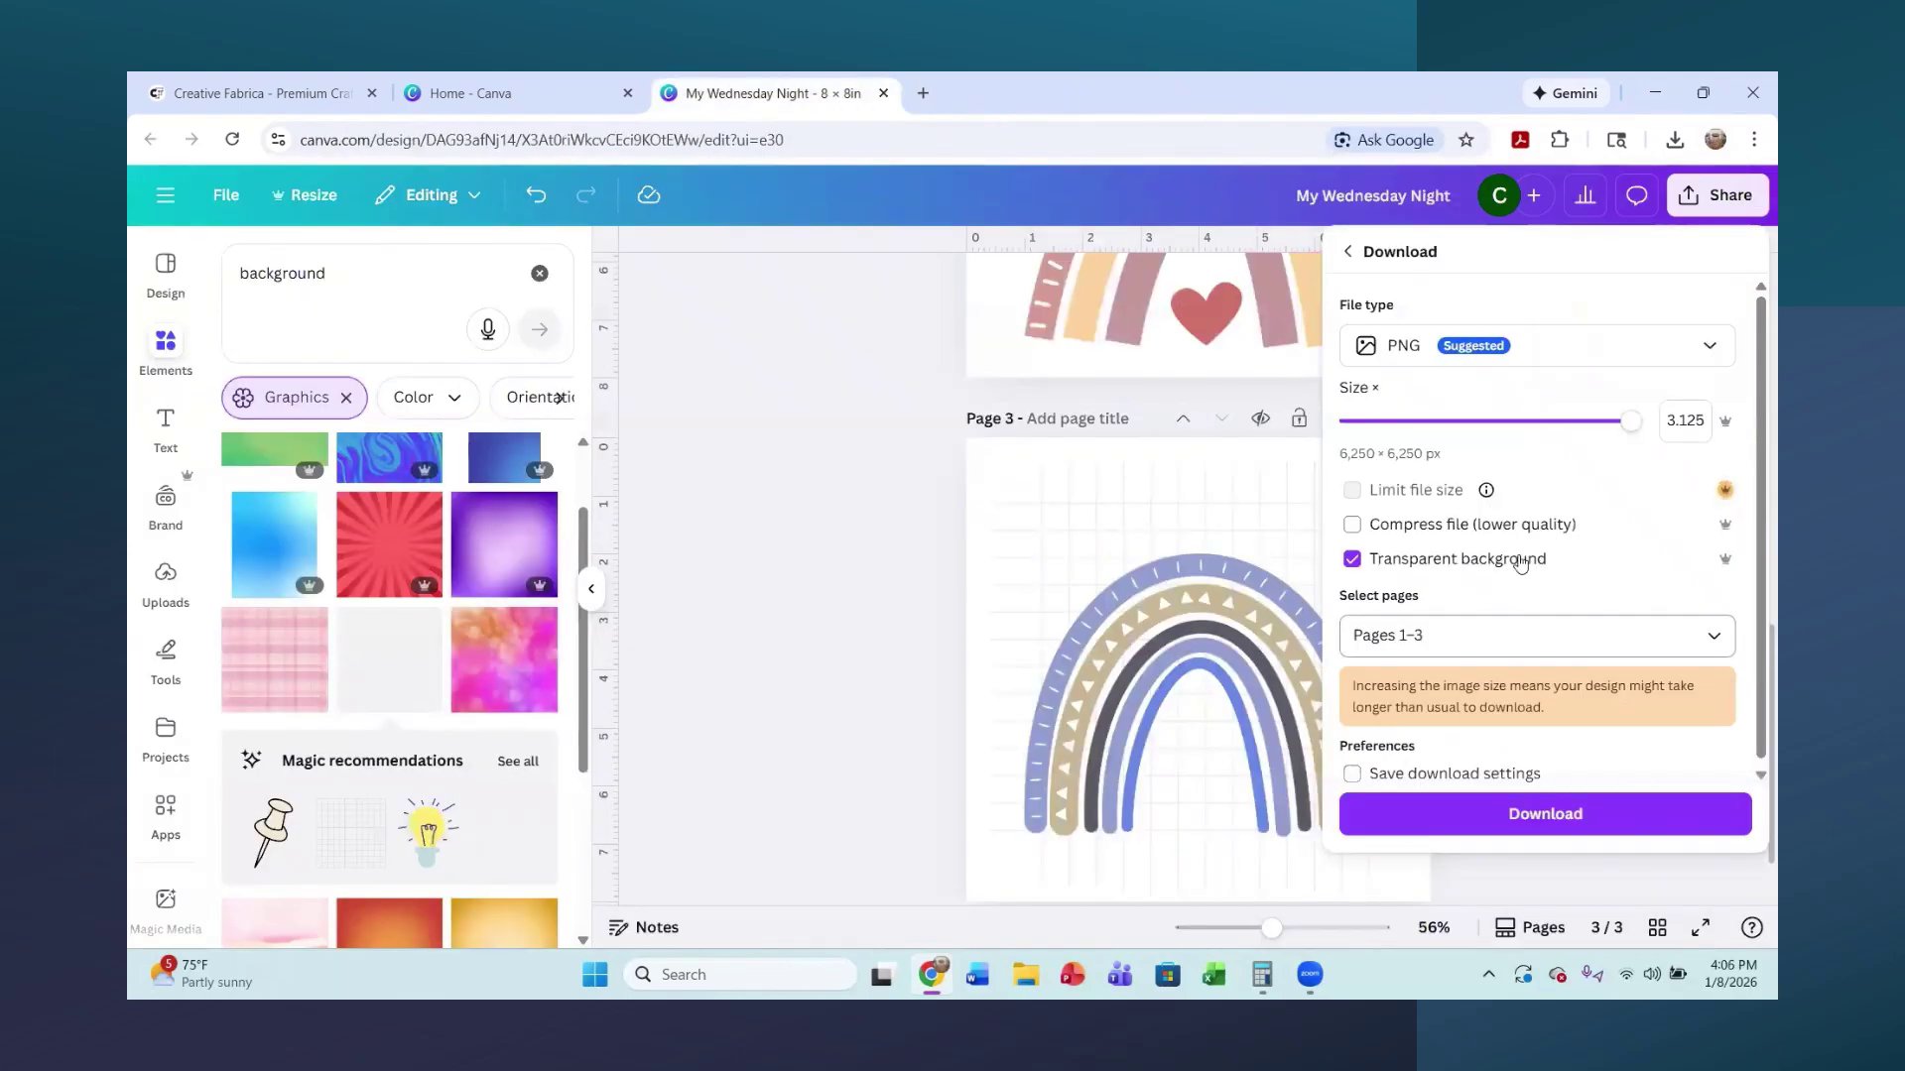
click(1500, 831)
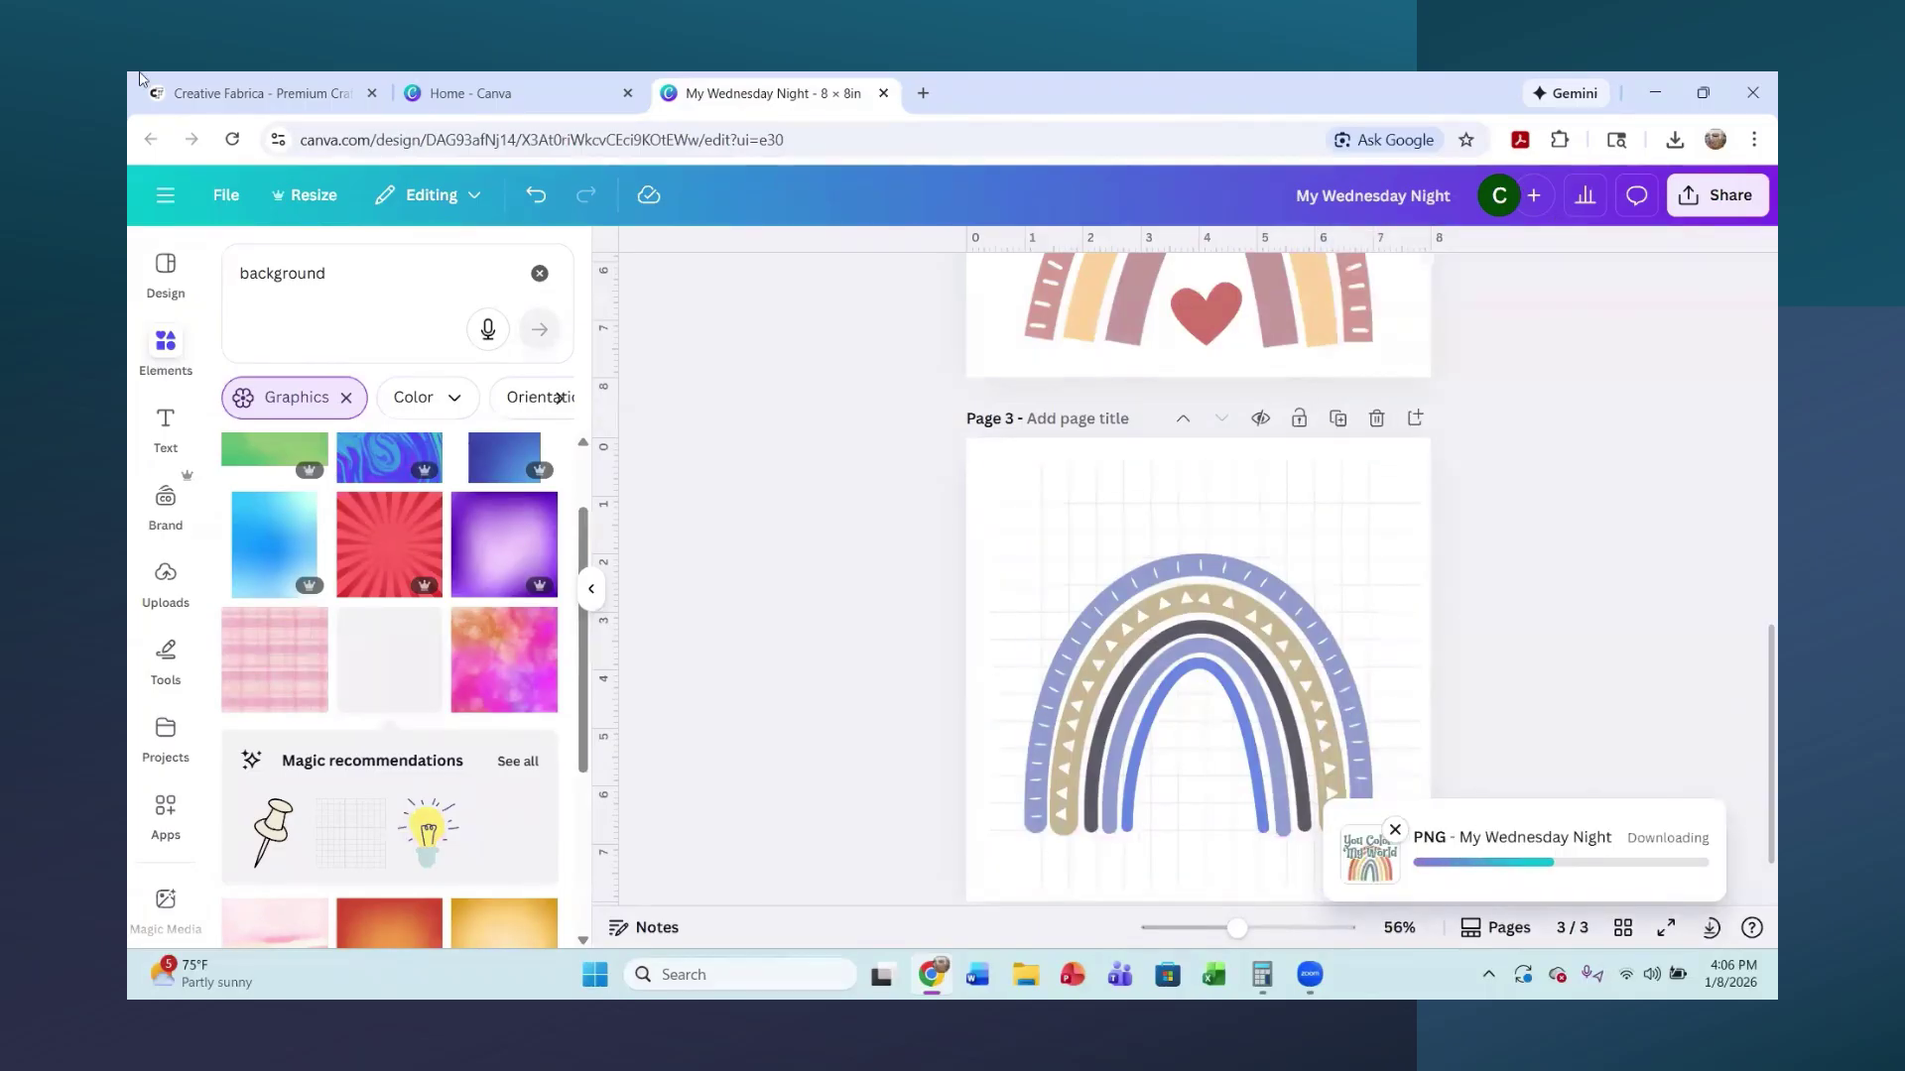
click(369, 95)
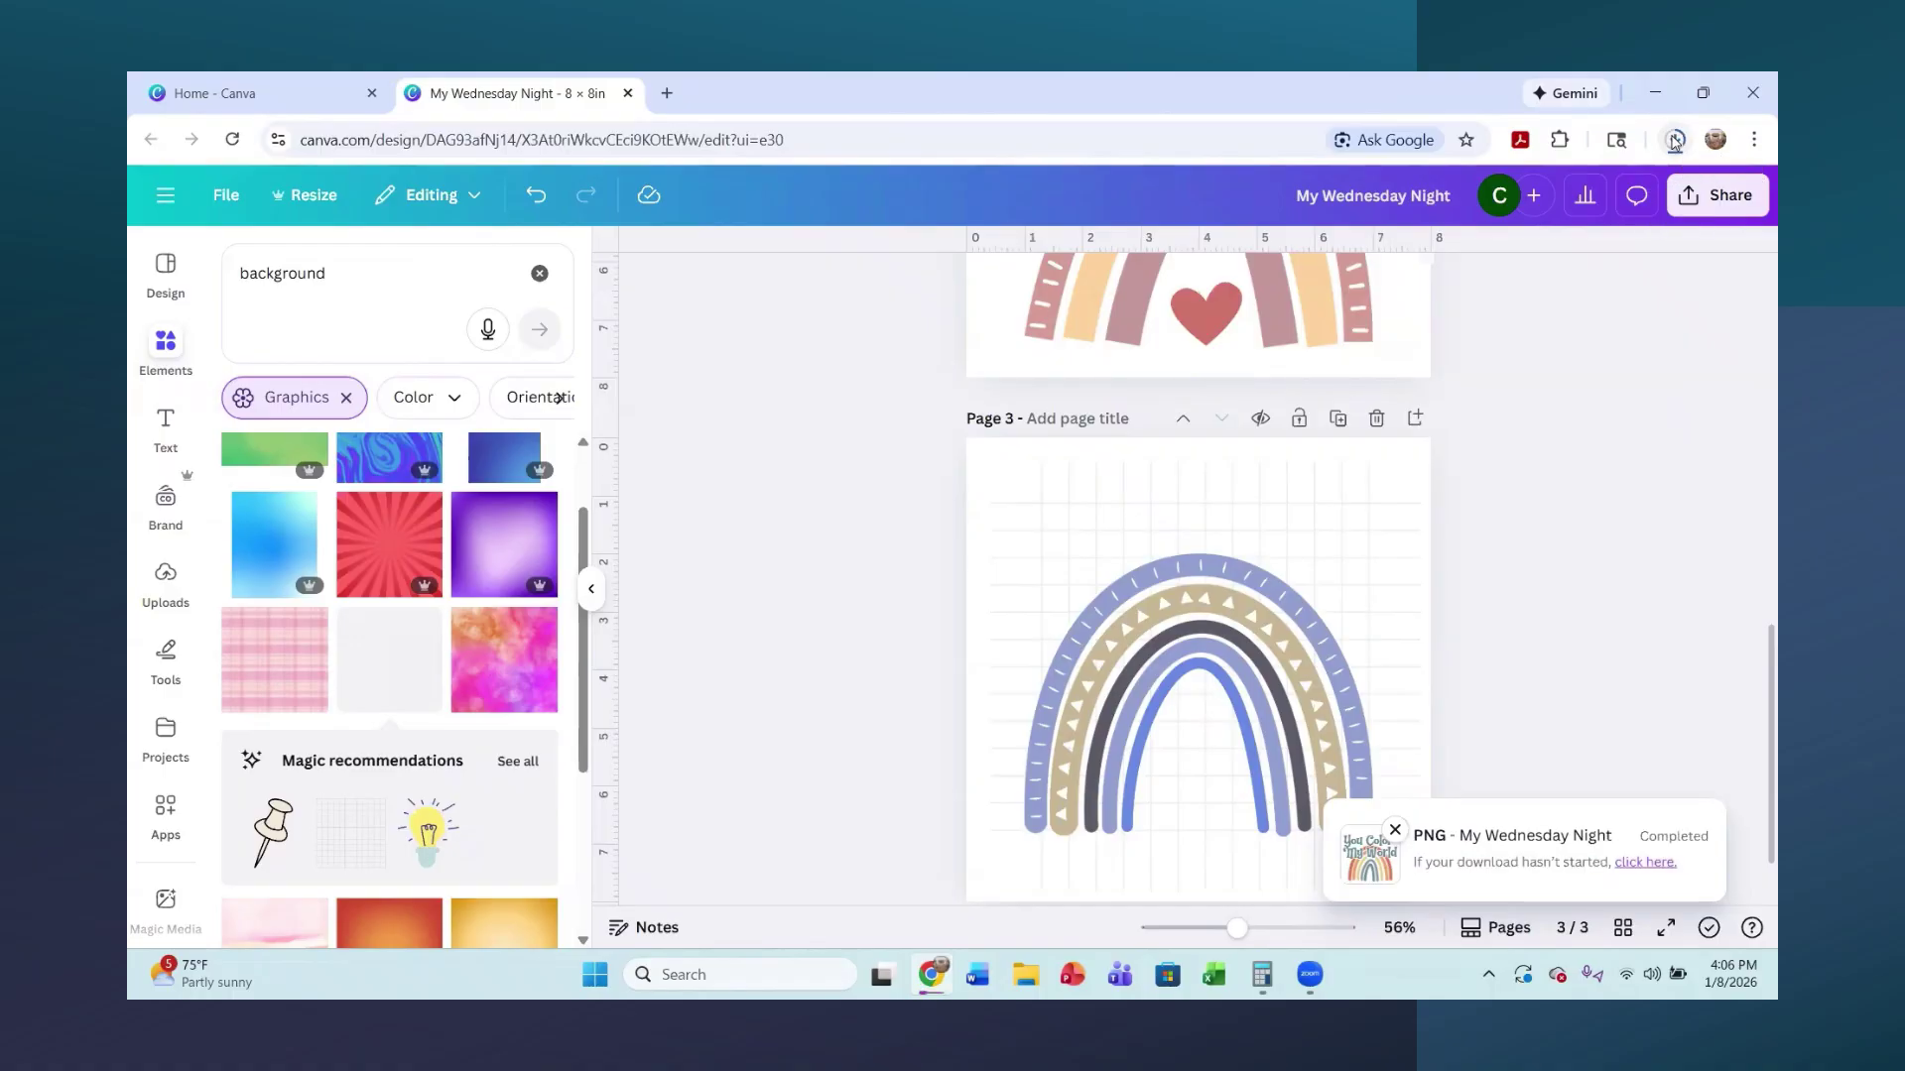
- Extract My Wednesday Night.zip from Chrome's downloads into a My Wednesday Night folder, closing the Explorer windows
click(1674, 142)
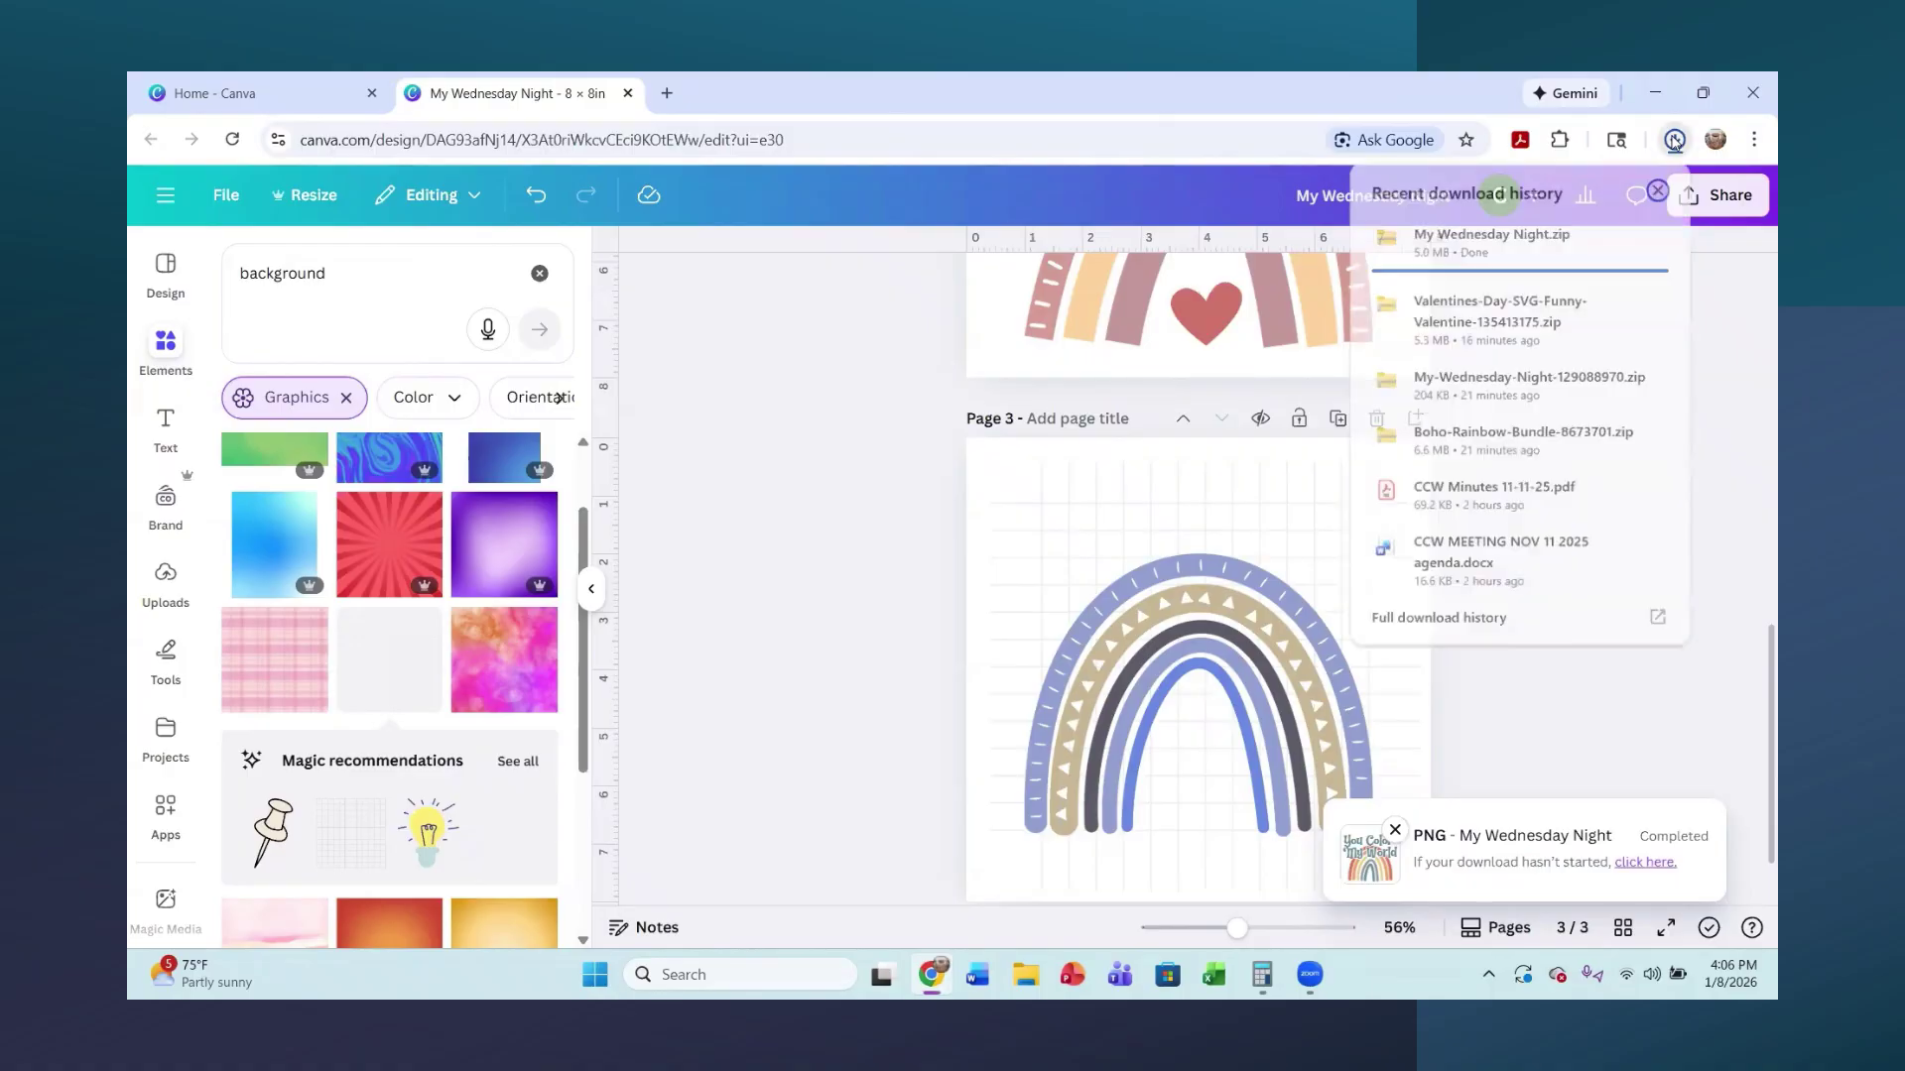
click(1451, 238)
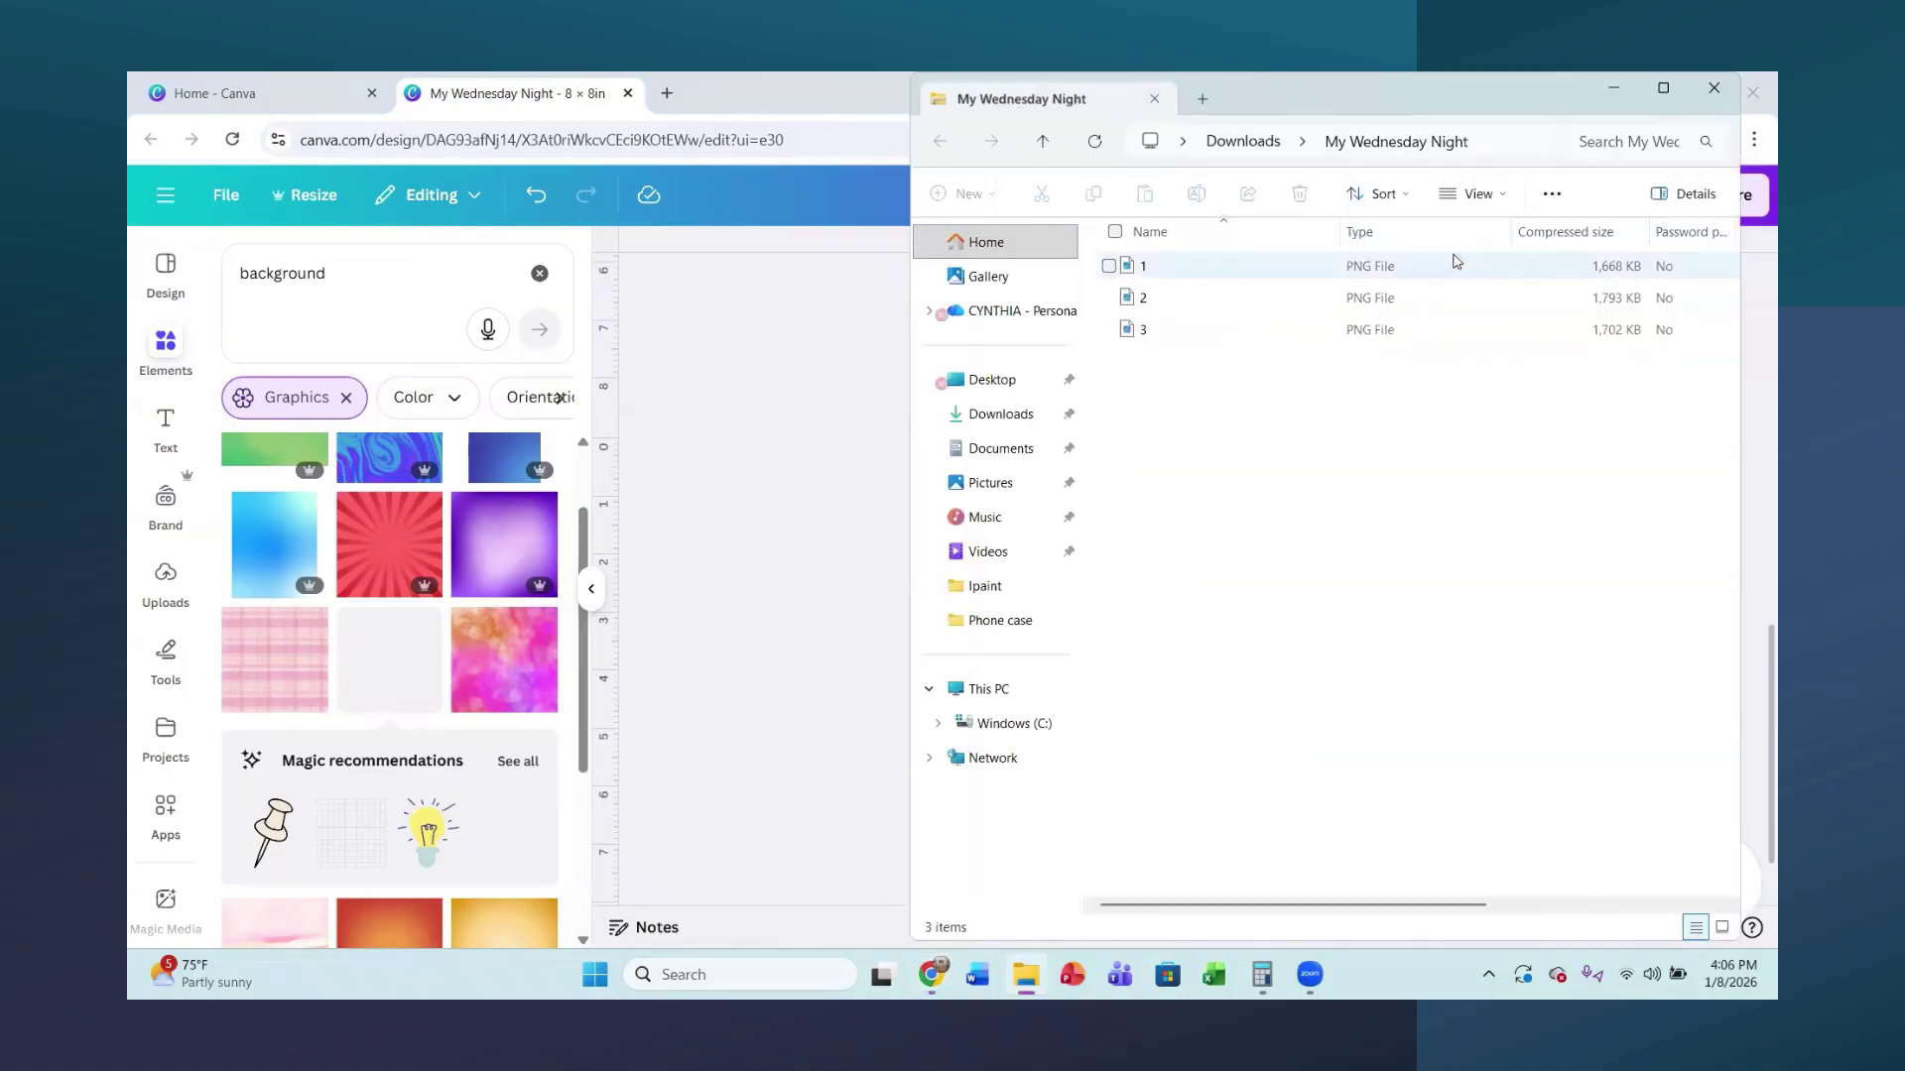
click(1552, 195)
click(1520, 250)
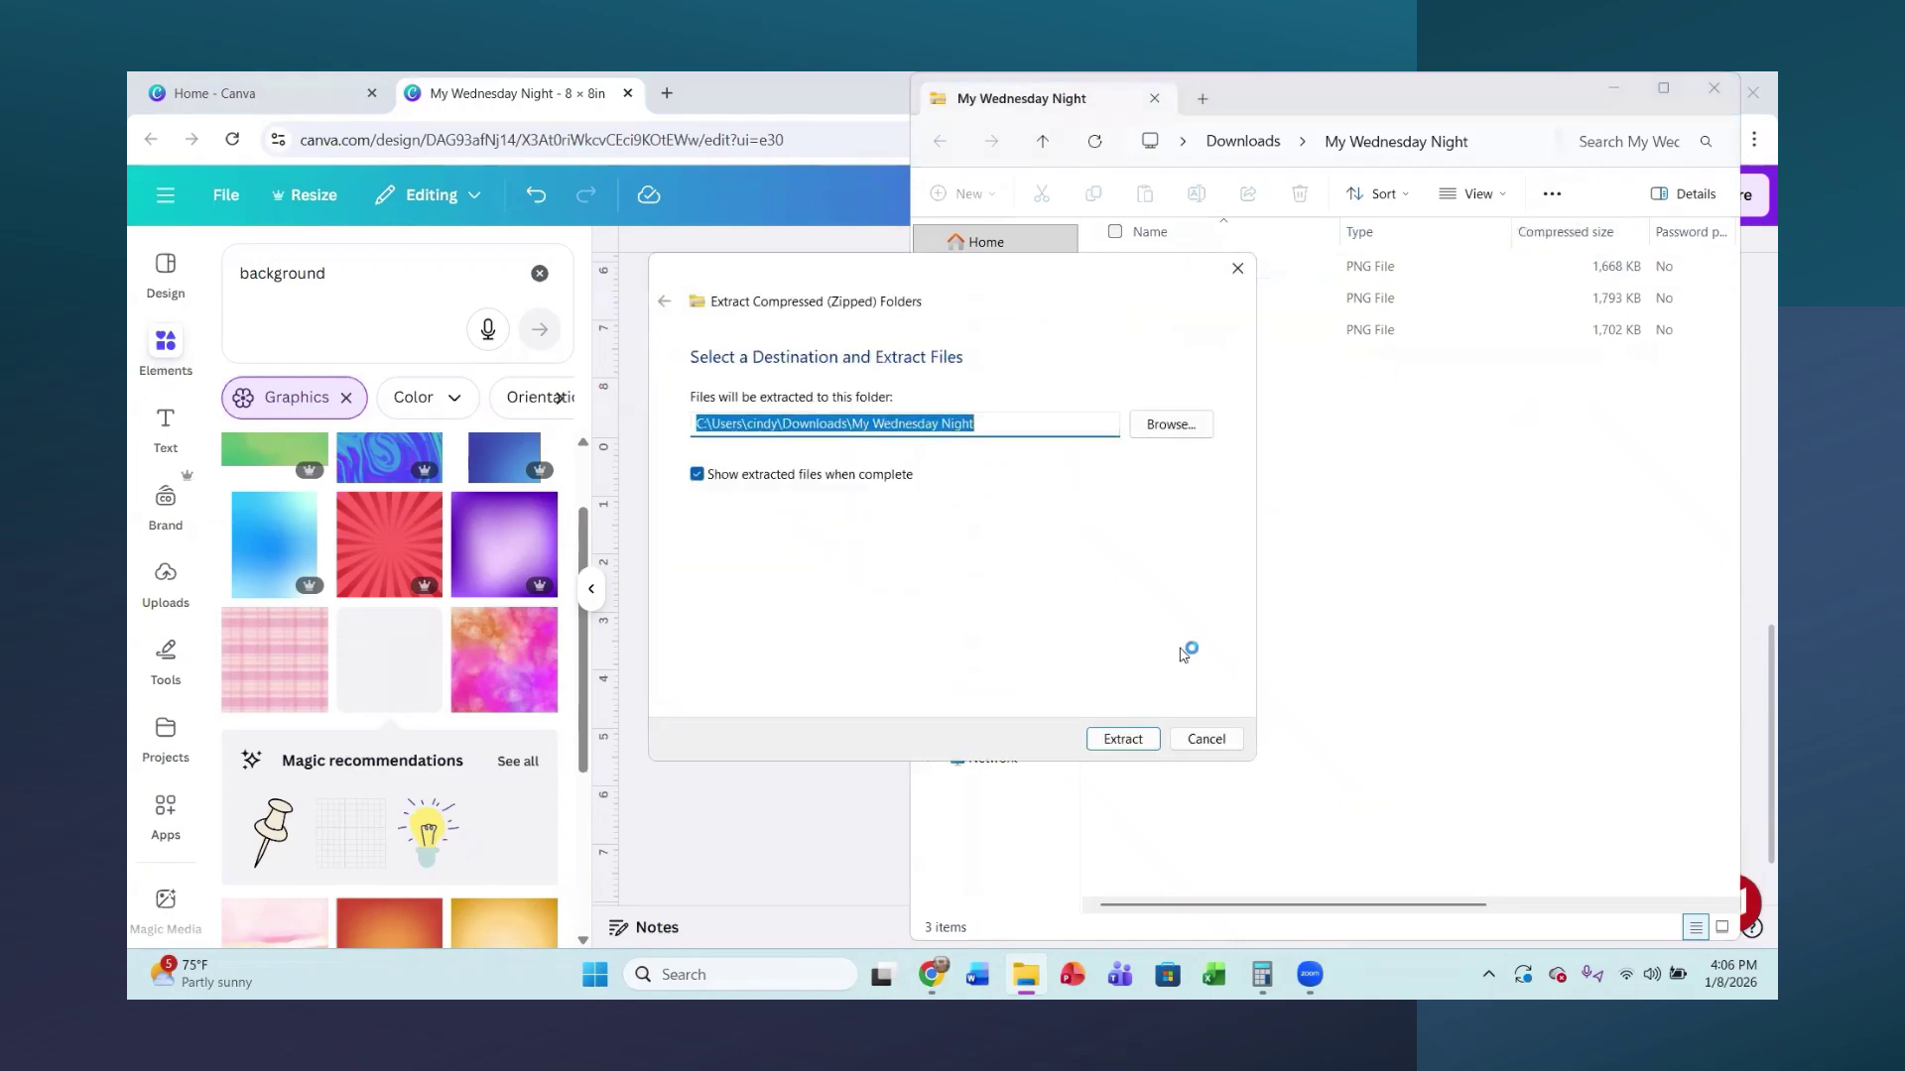
click(1123, 739)
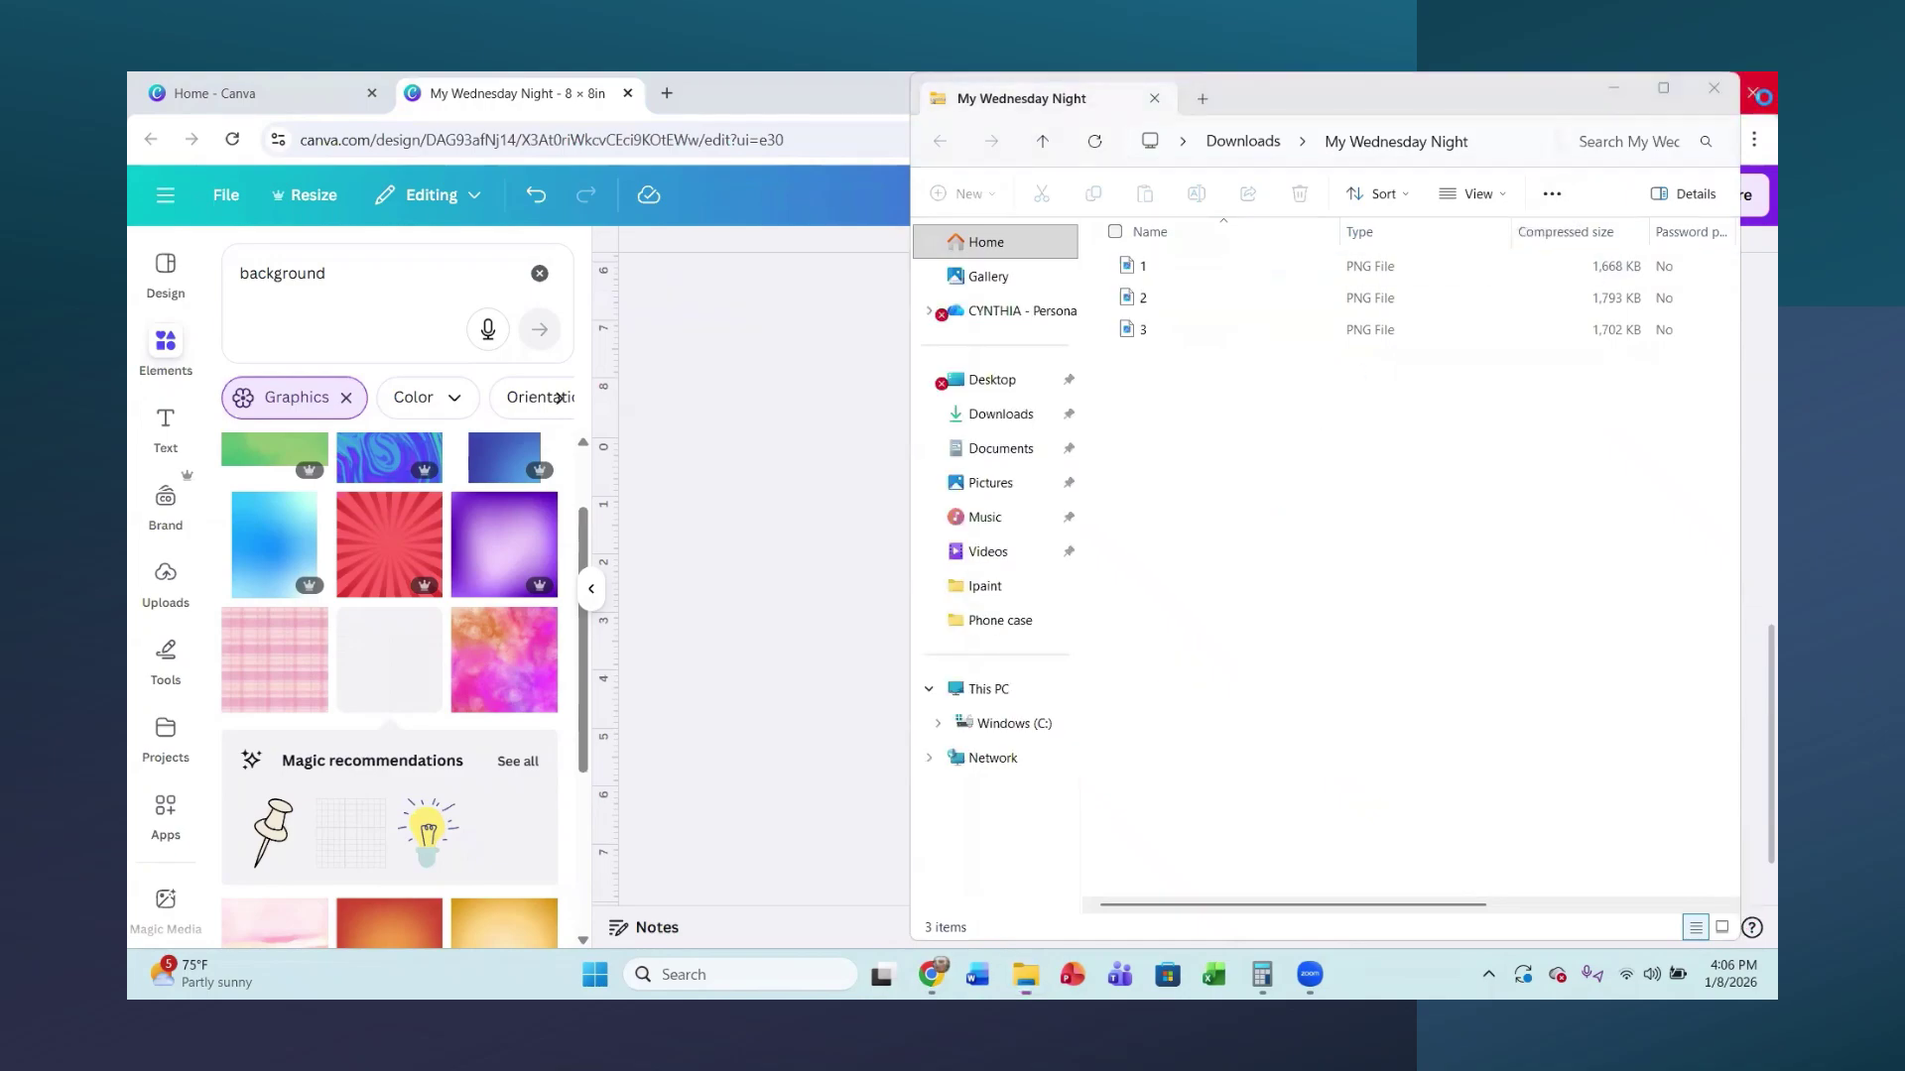
click(1753, 91)
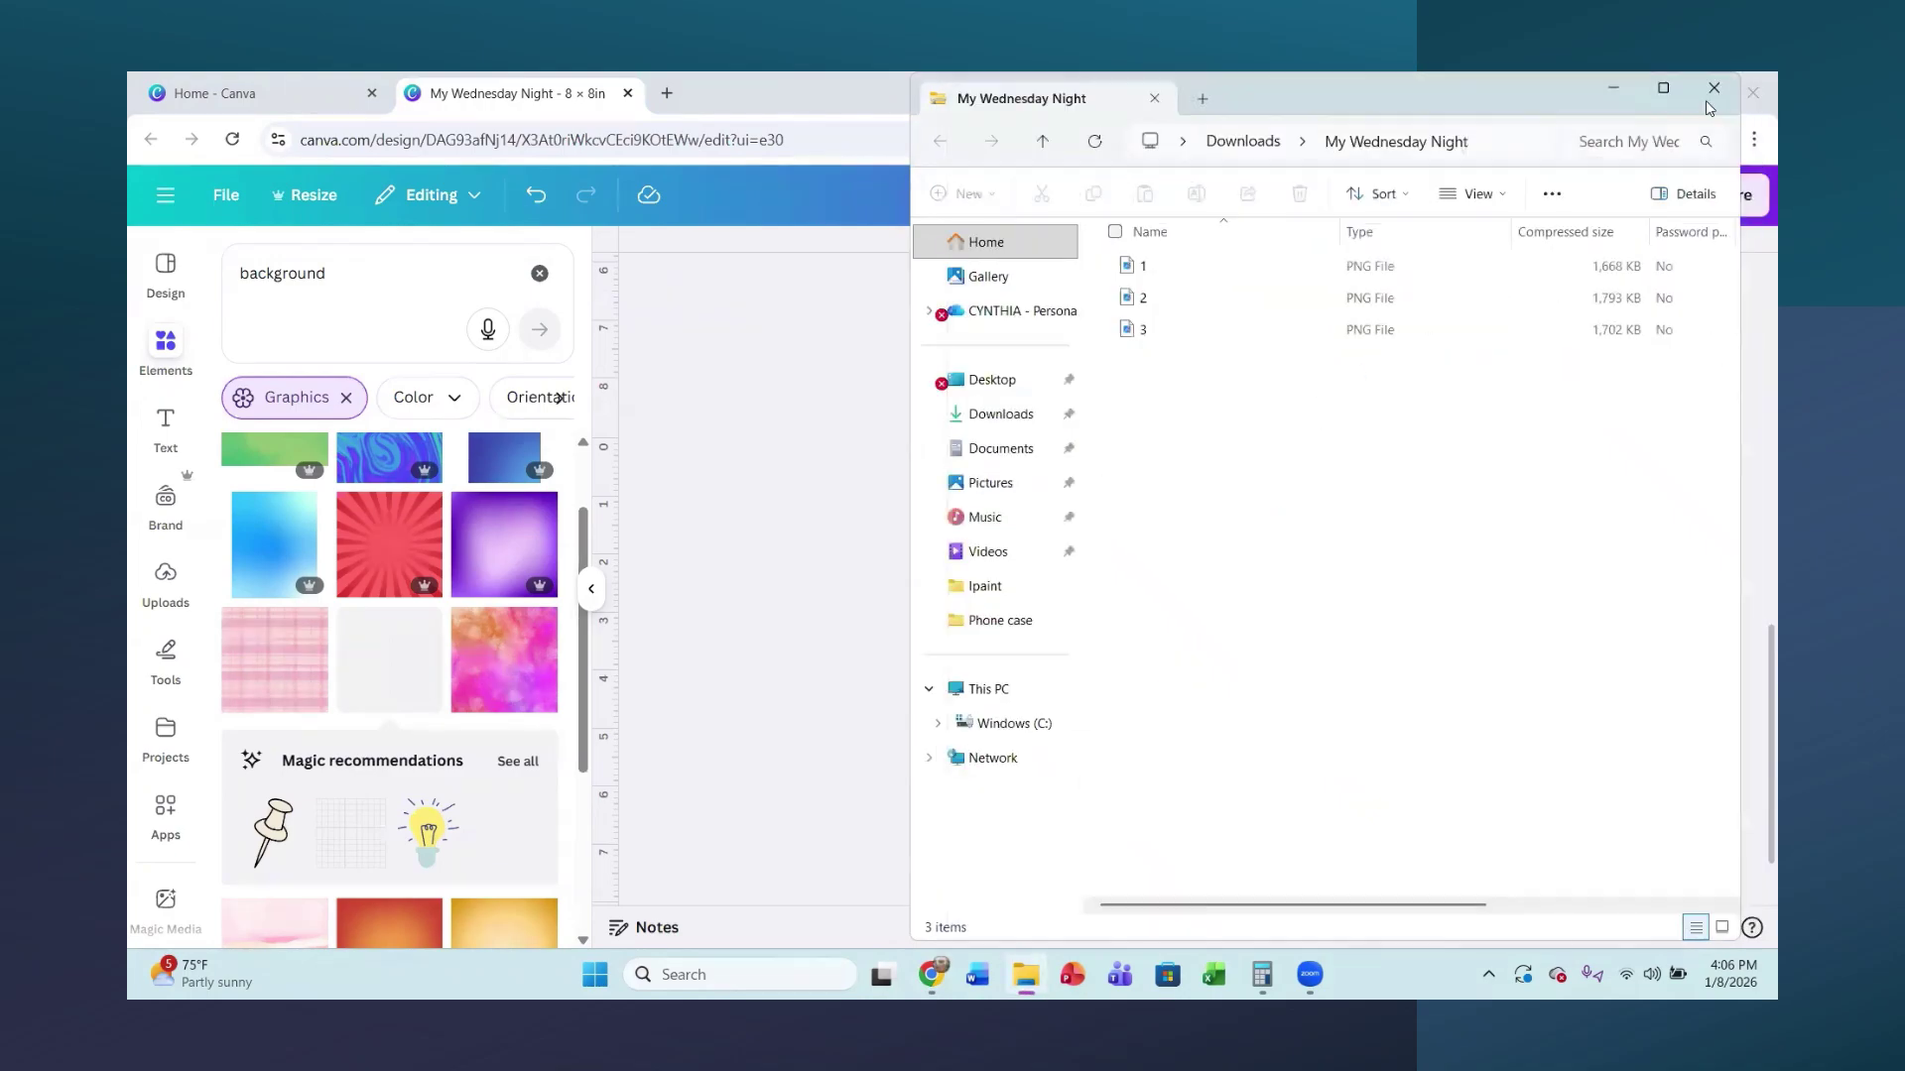
click(1713, 89)
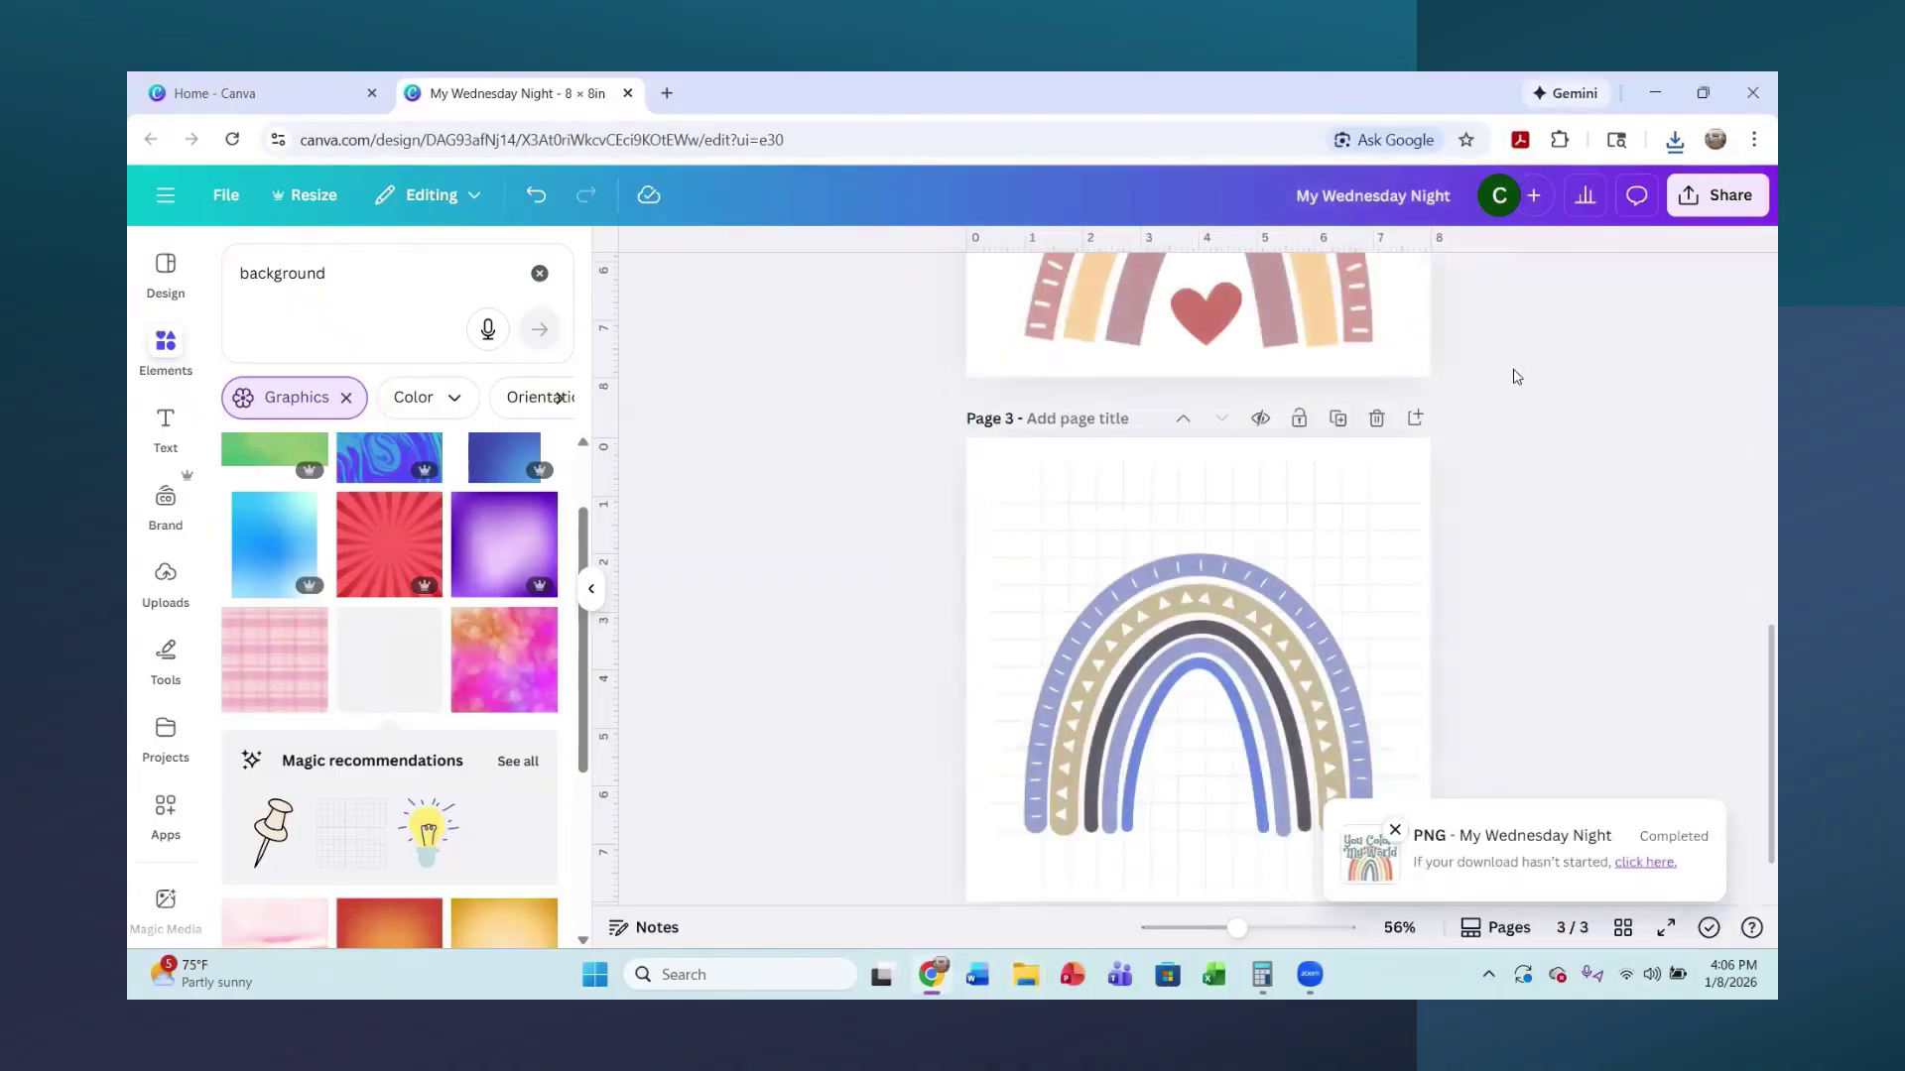
scroll(1516, 377, up, 10)
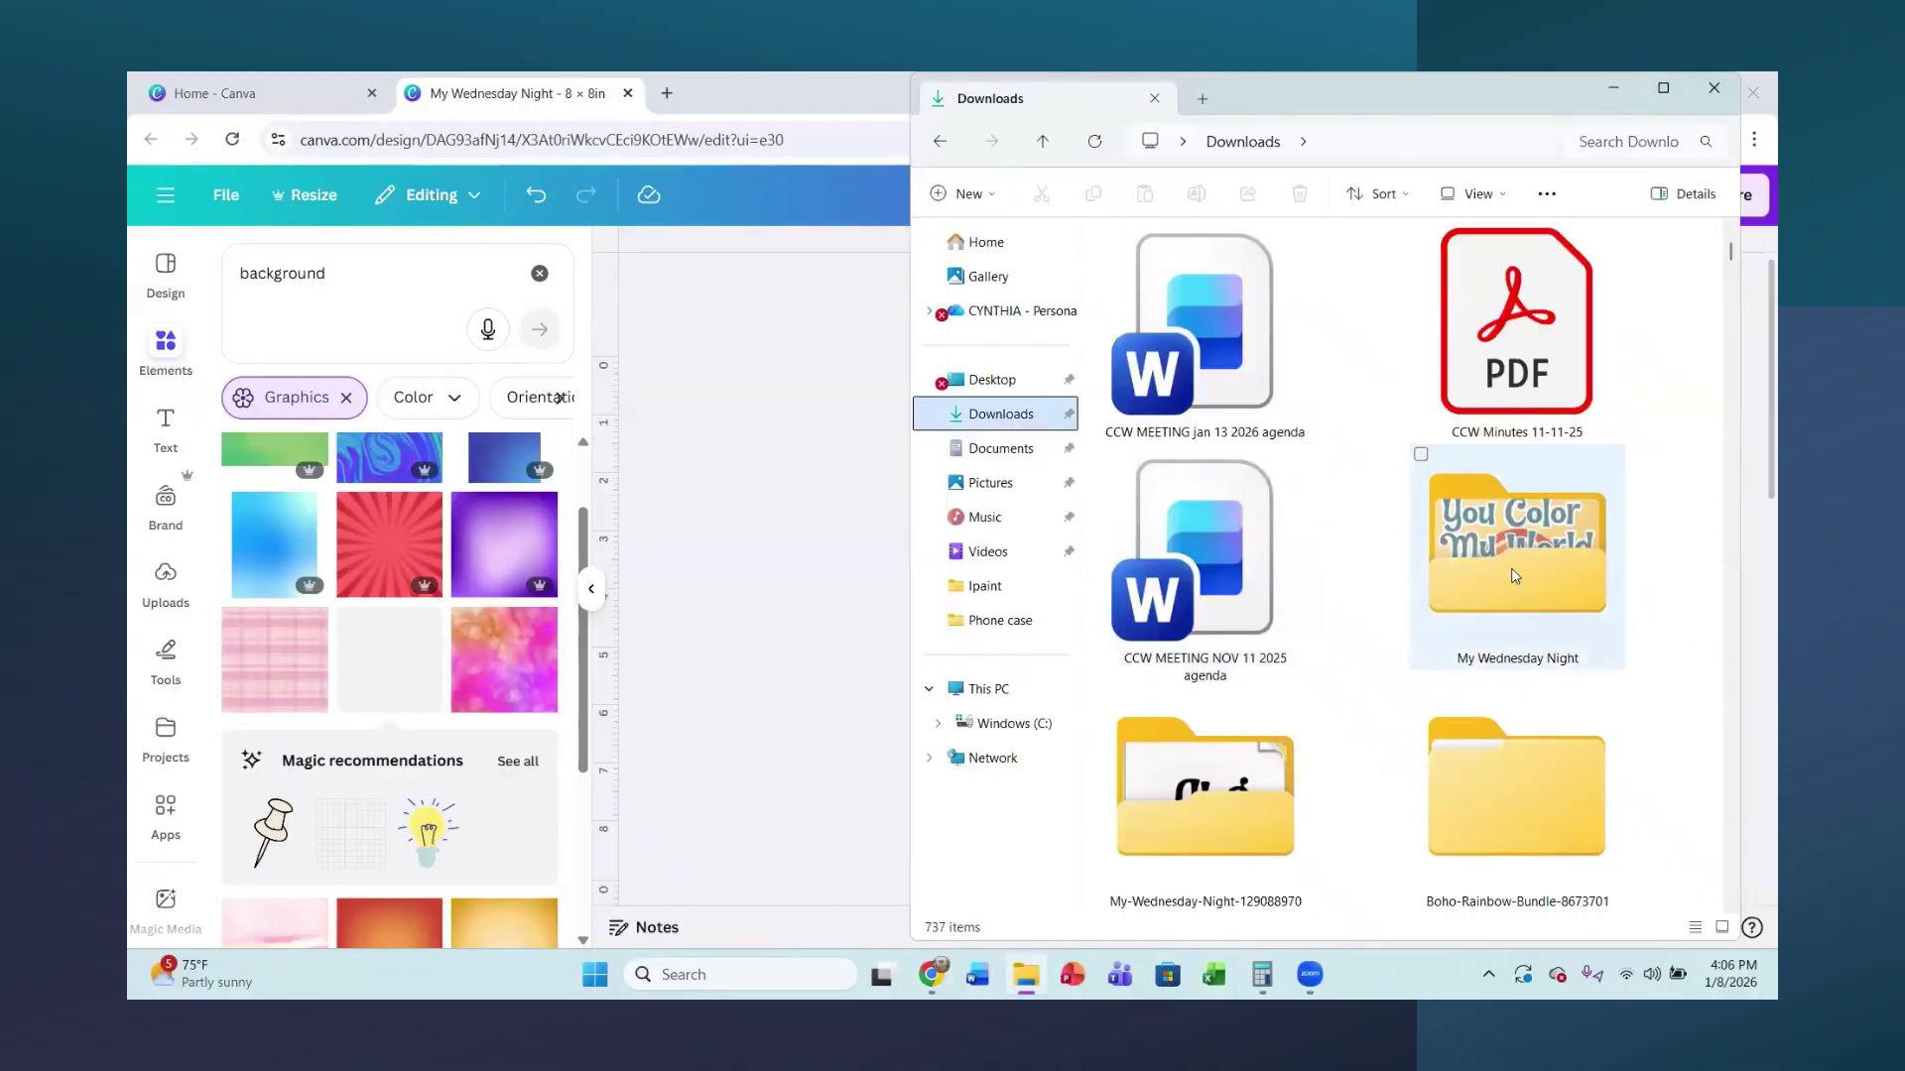
- Open the My Wednesday Night folder, preview PNGs 2 and 3 in Photos, then close the viewer
double_click(1510, 567)
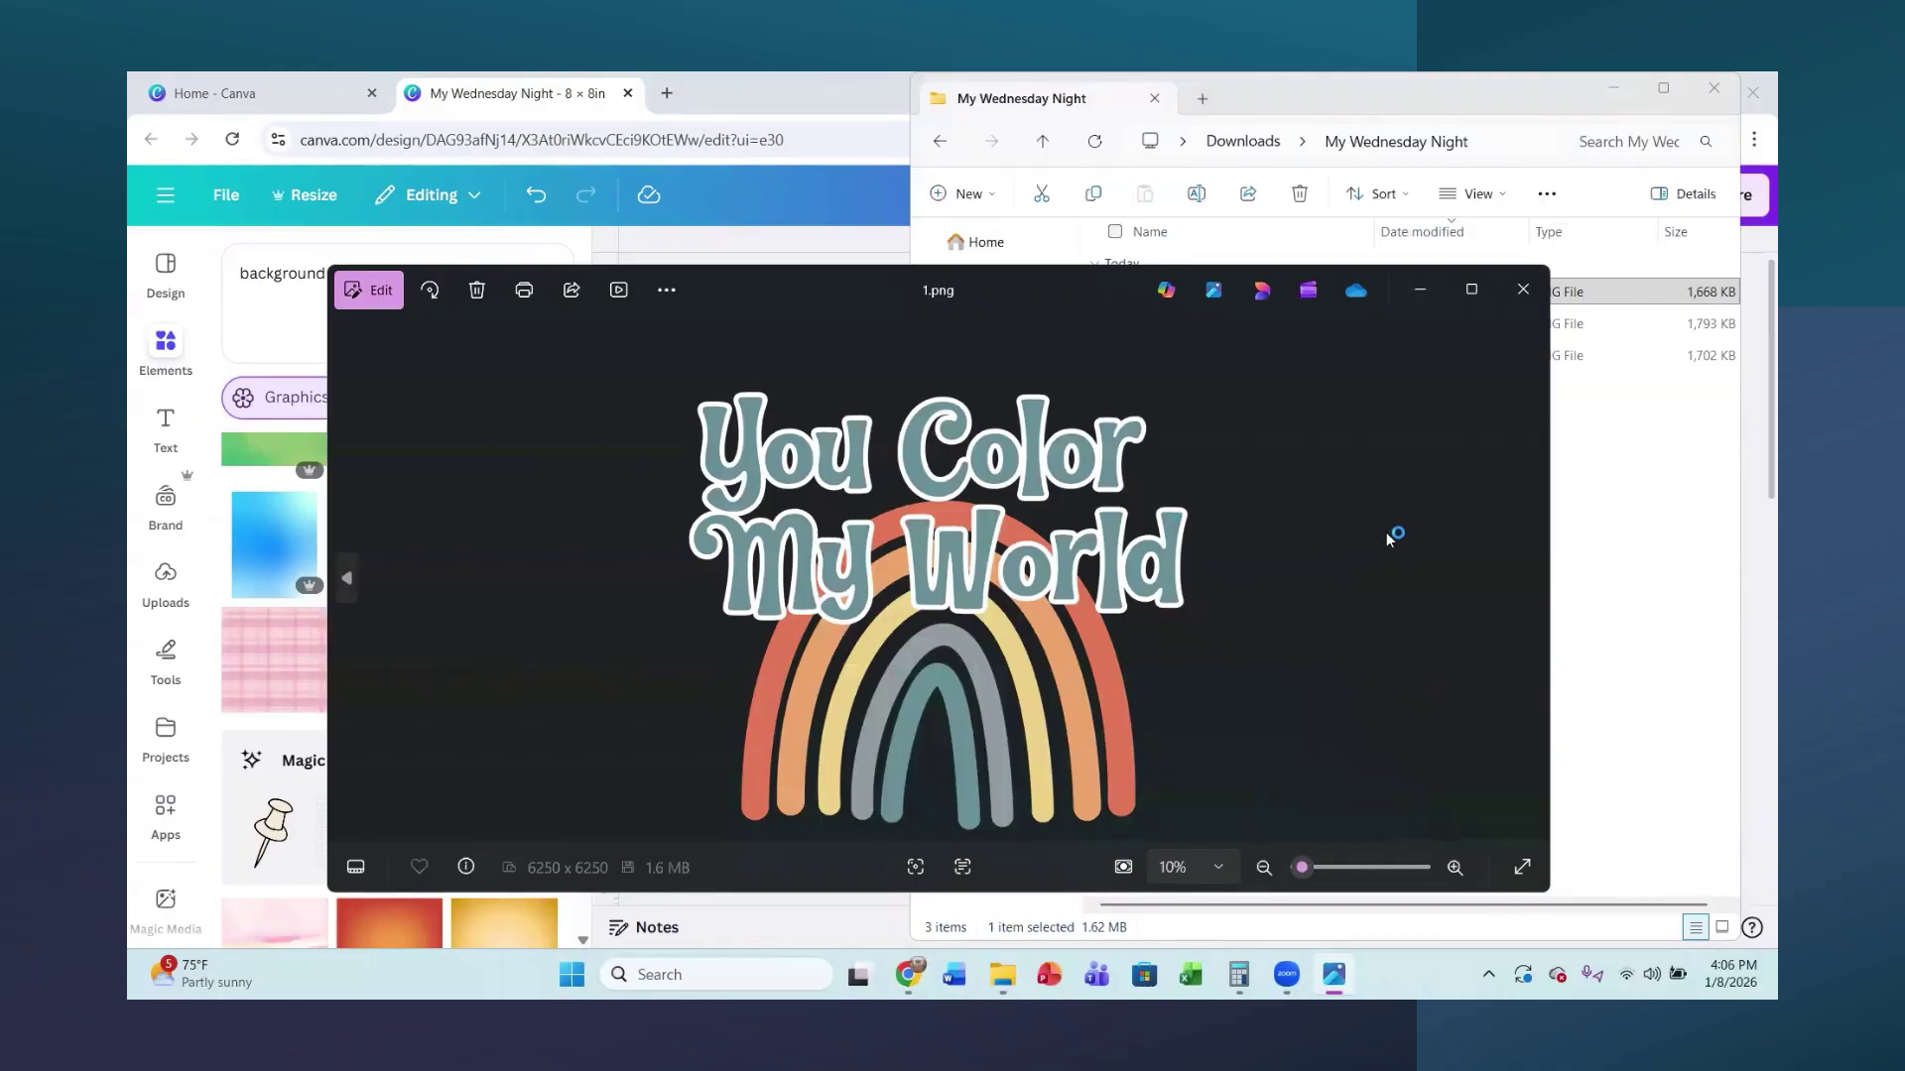
click(1534, 296)
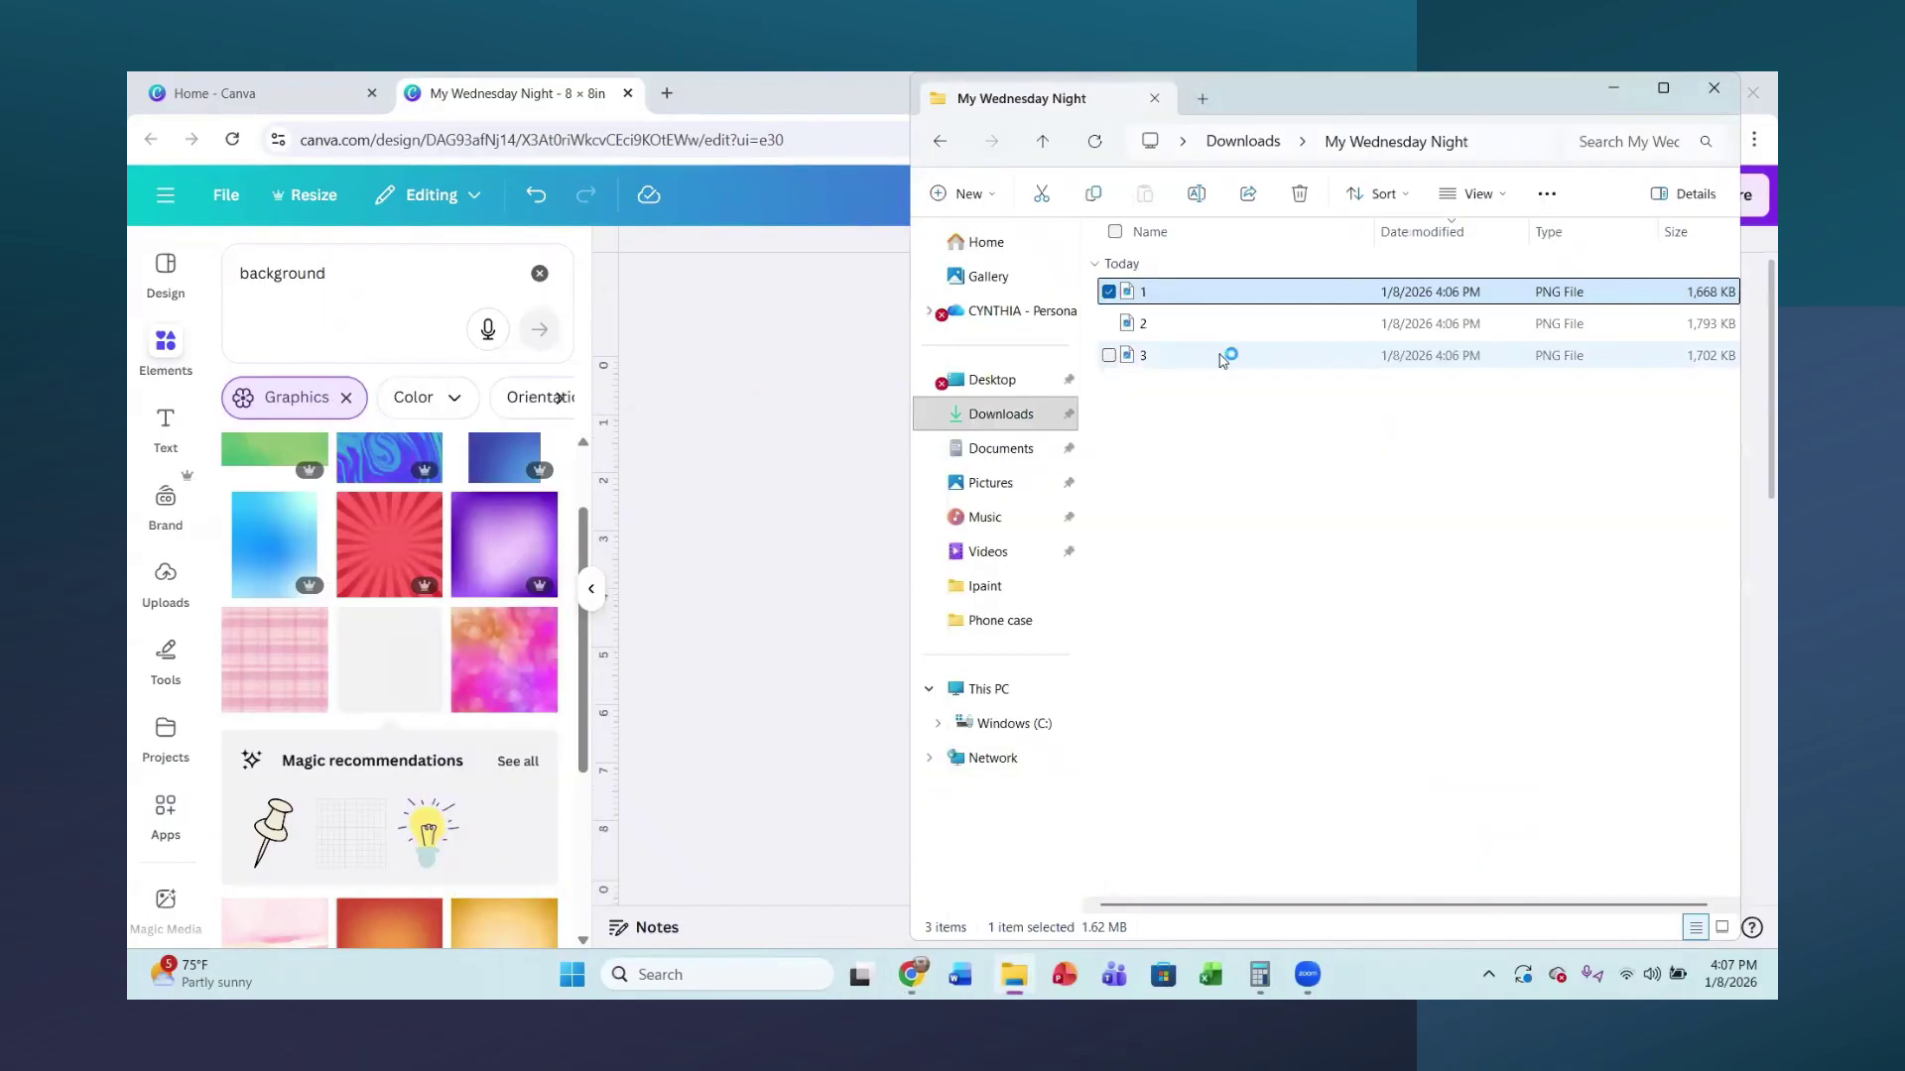
double_click(1183, 324)
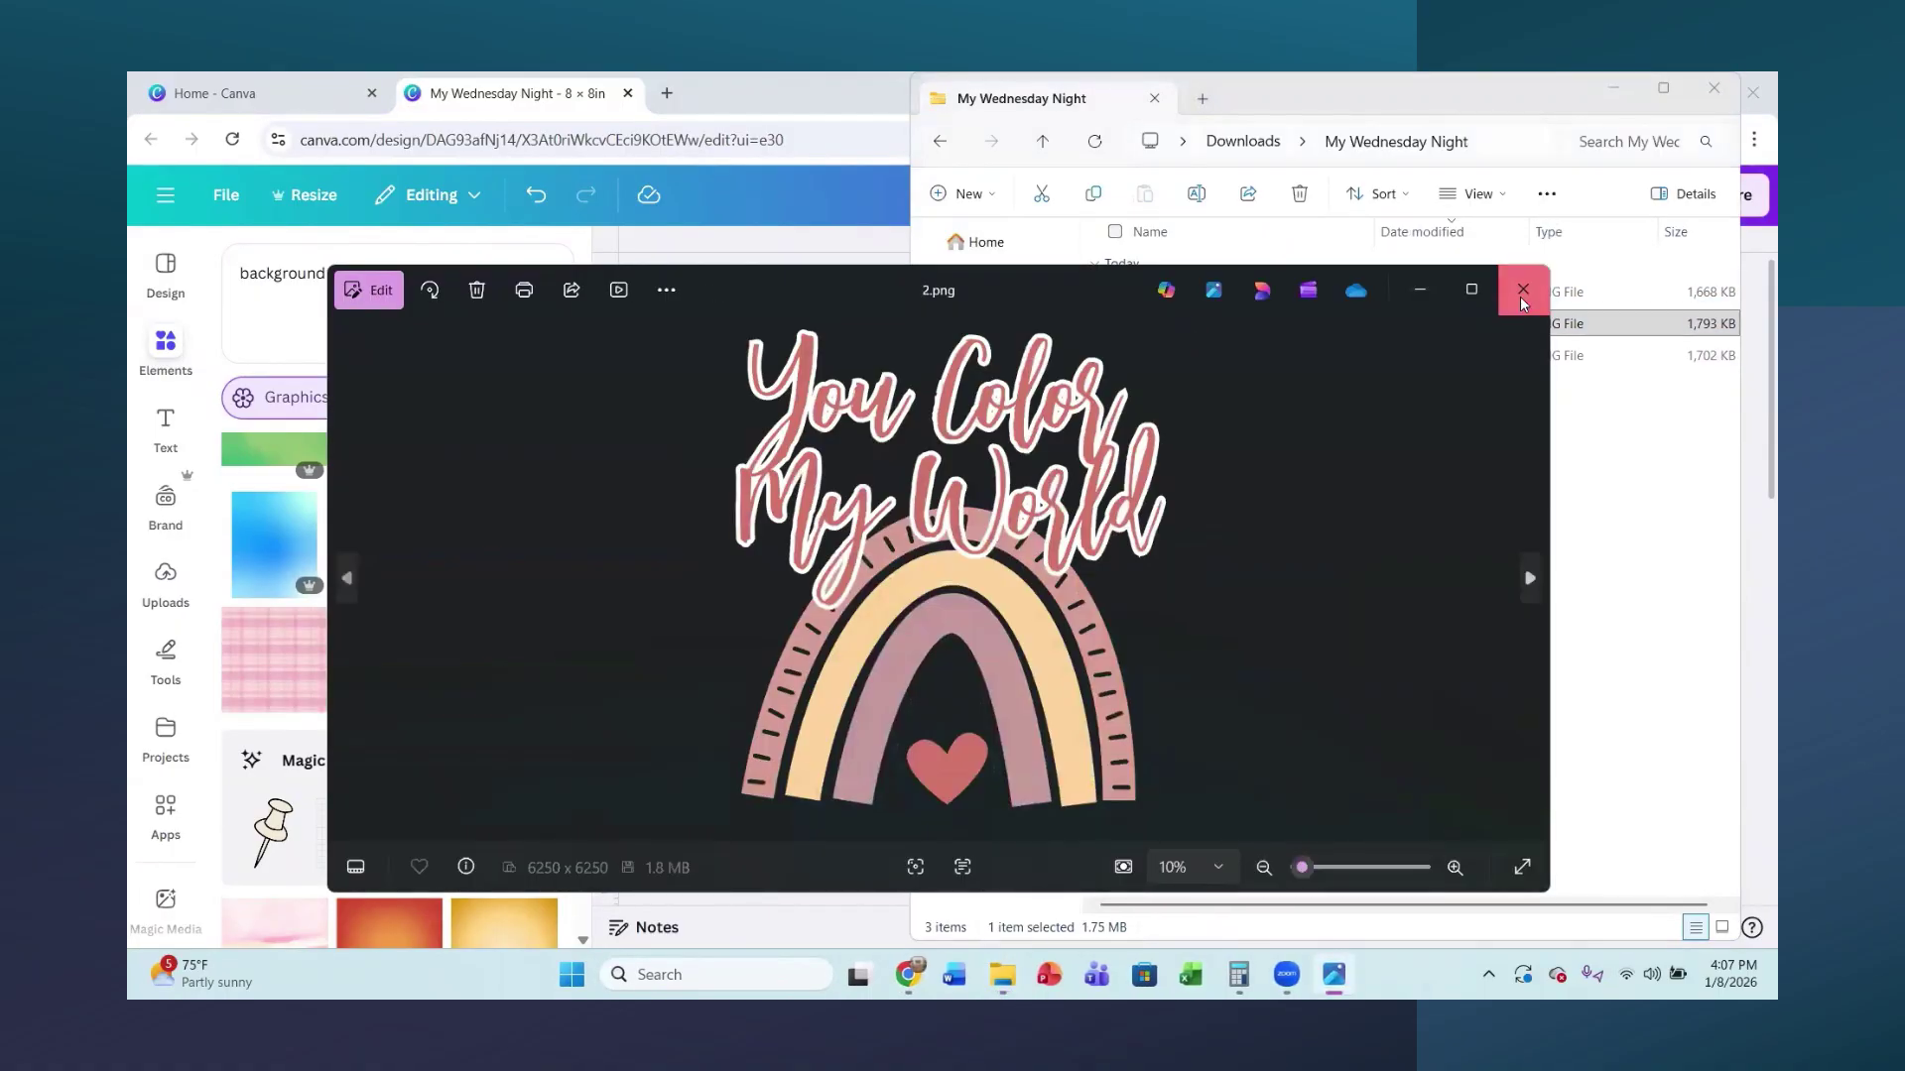
click(1525, 292)
double_click(1160, 359)
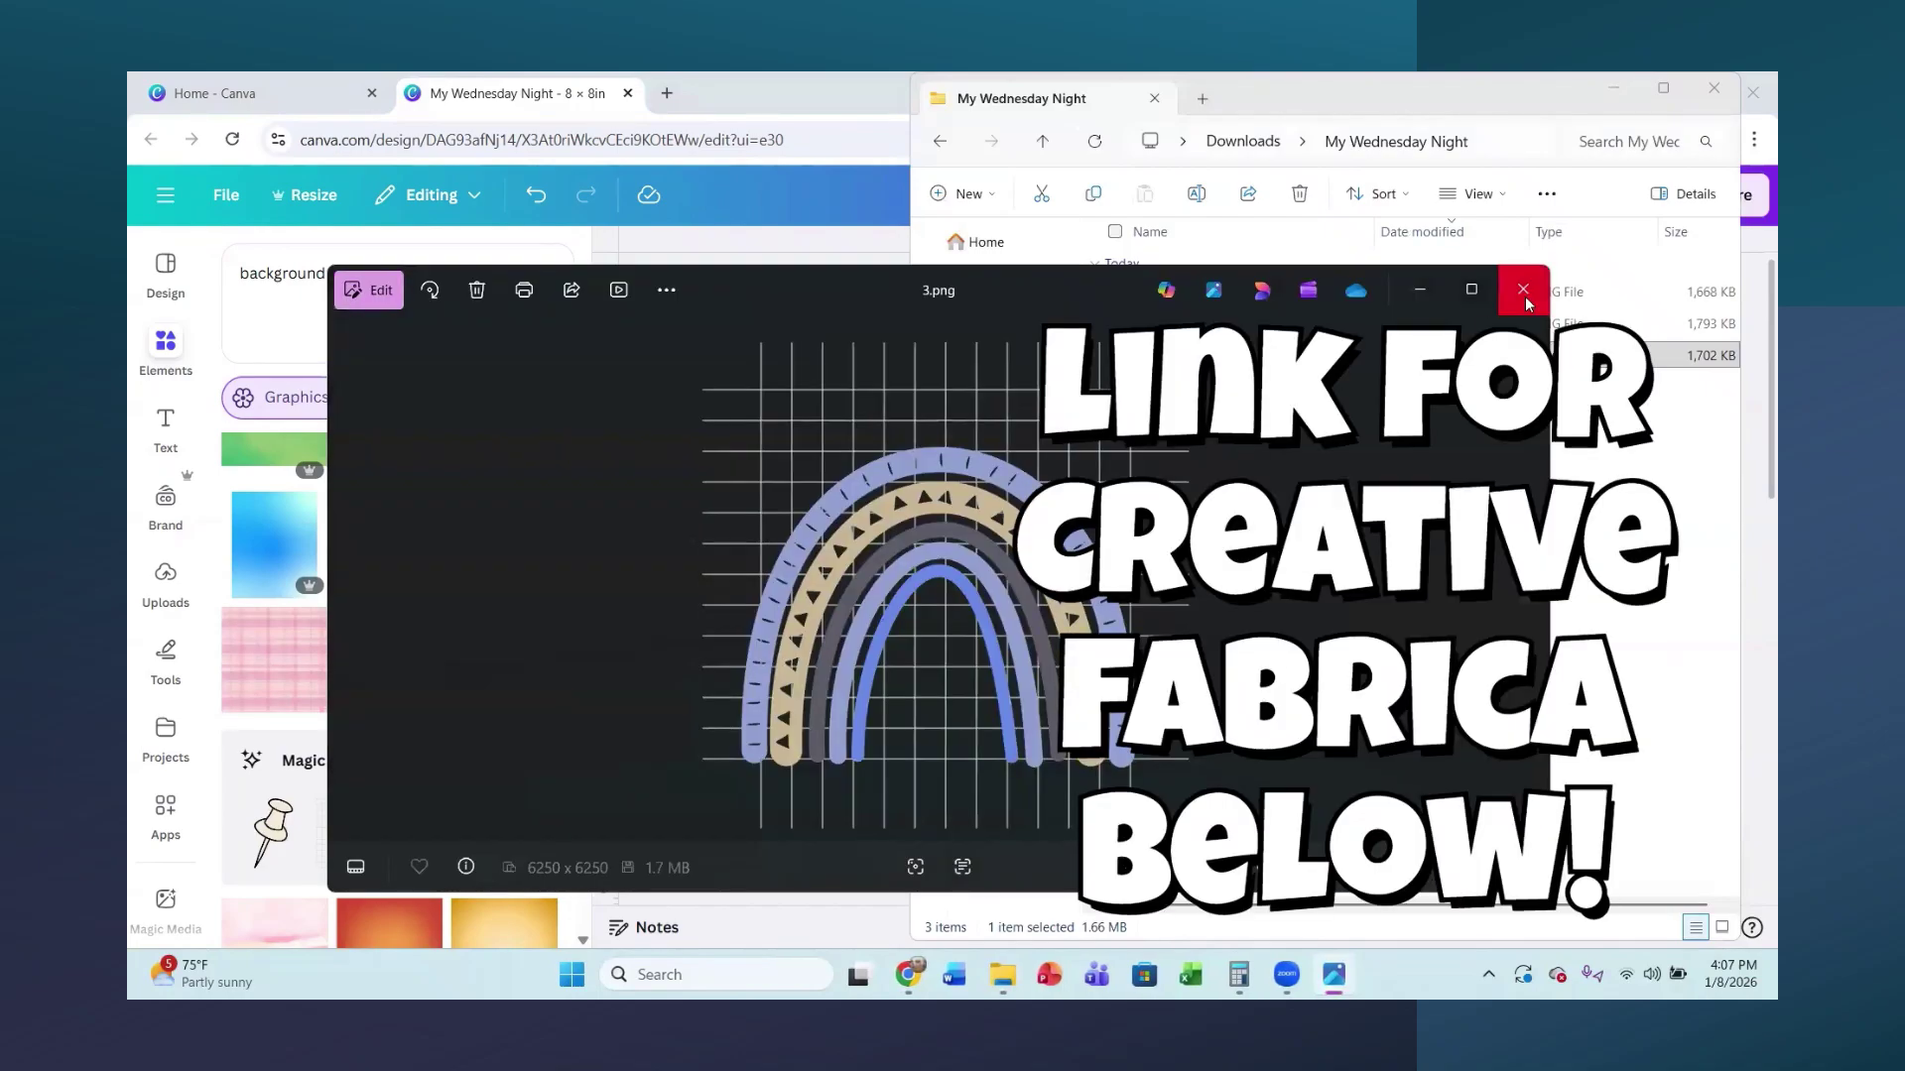
click(1525, 296)
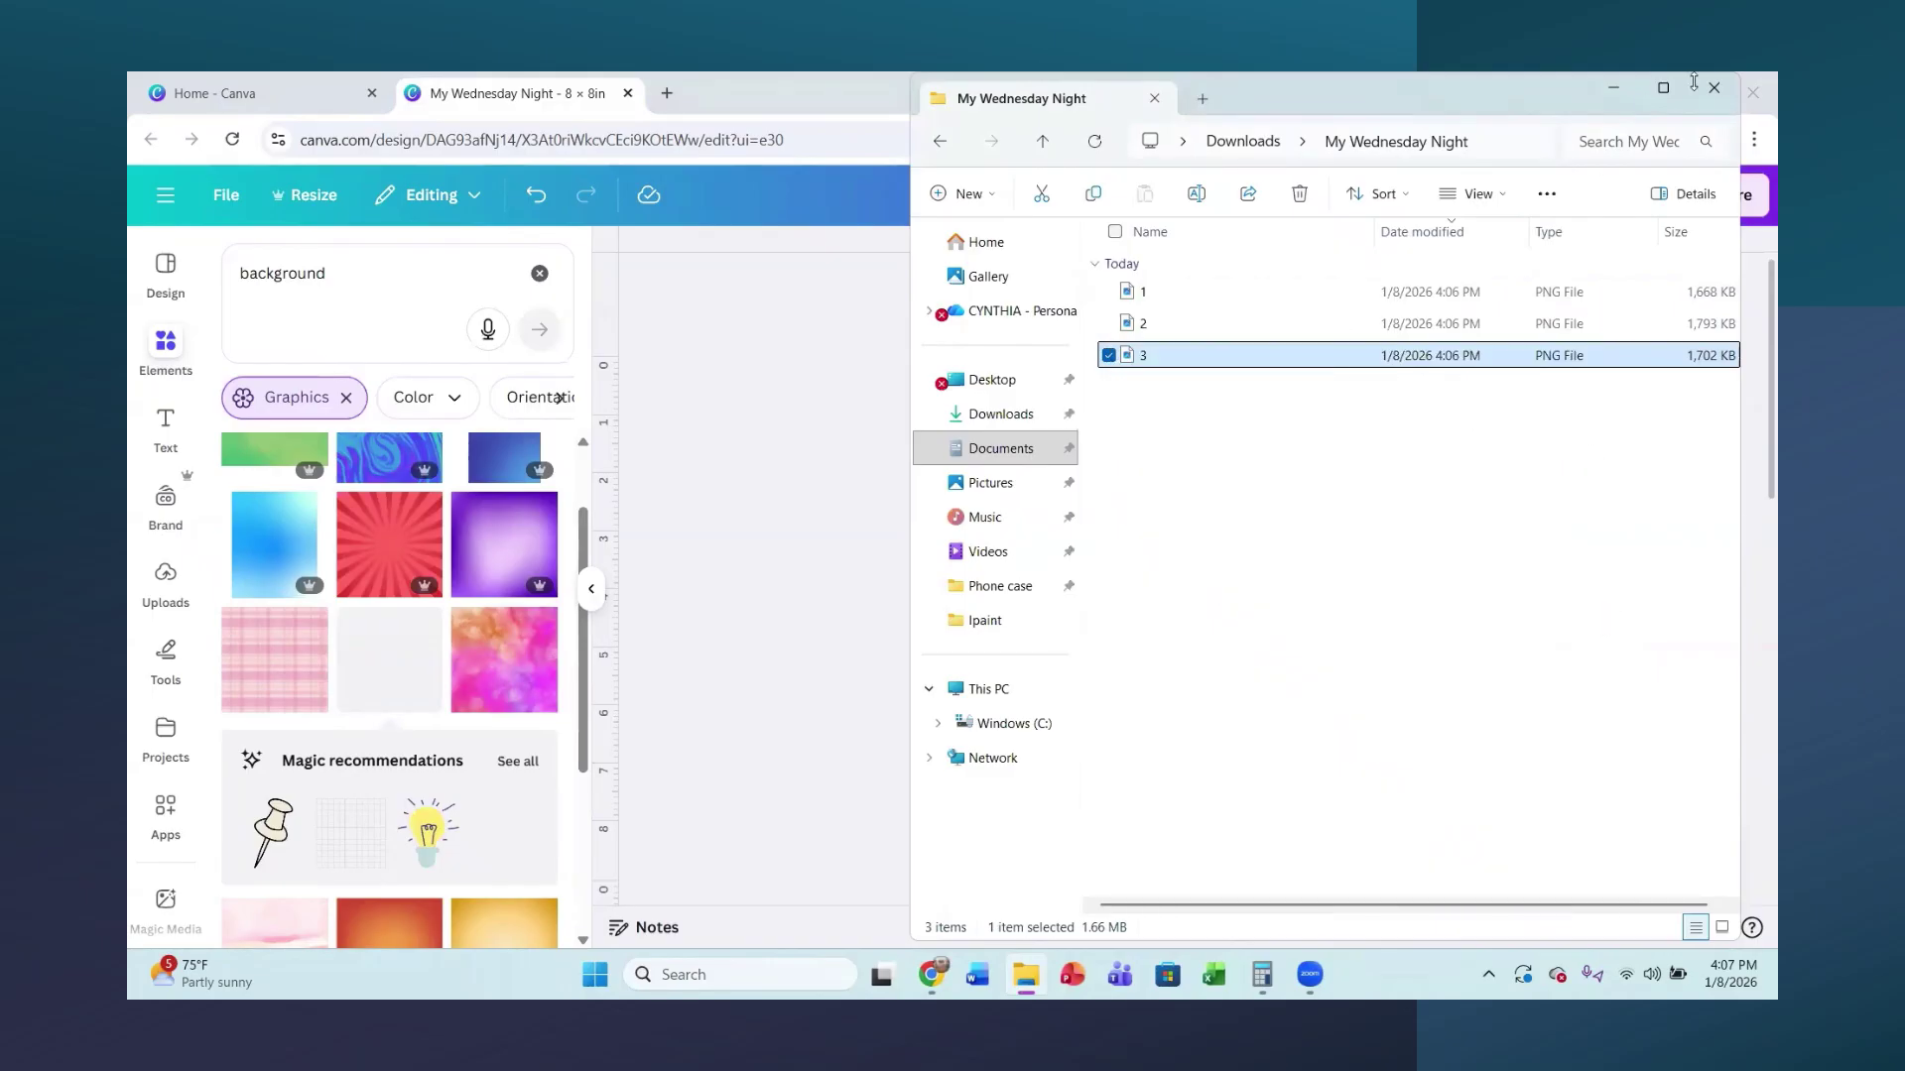
click(1309, 975)
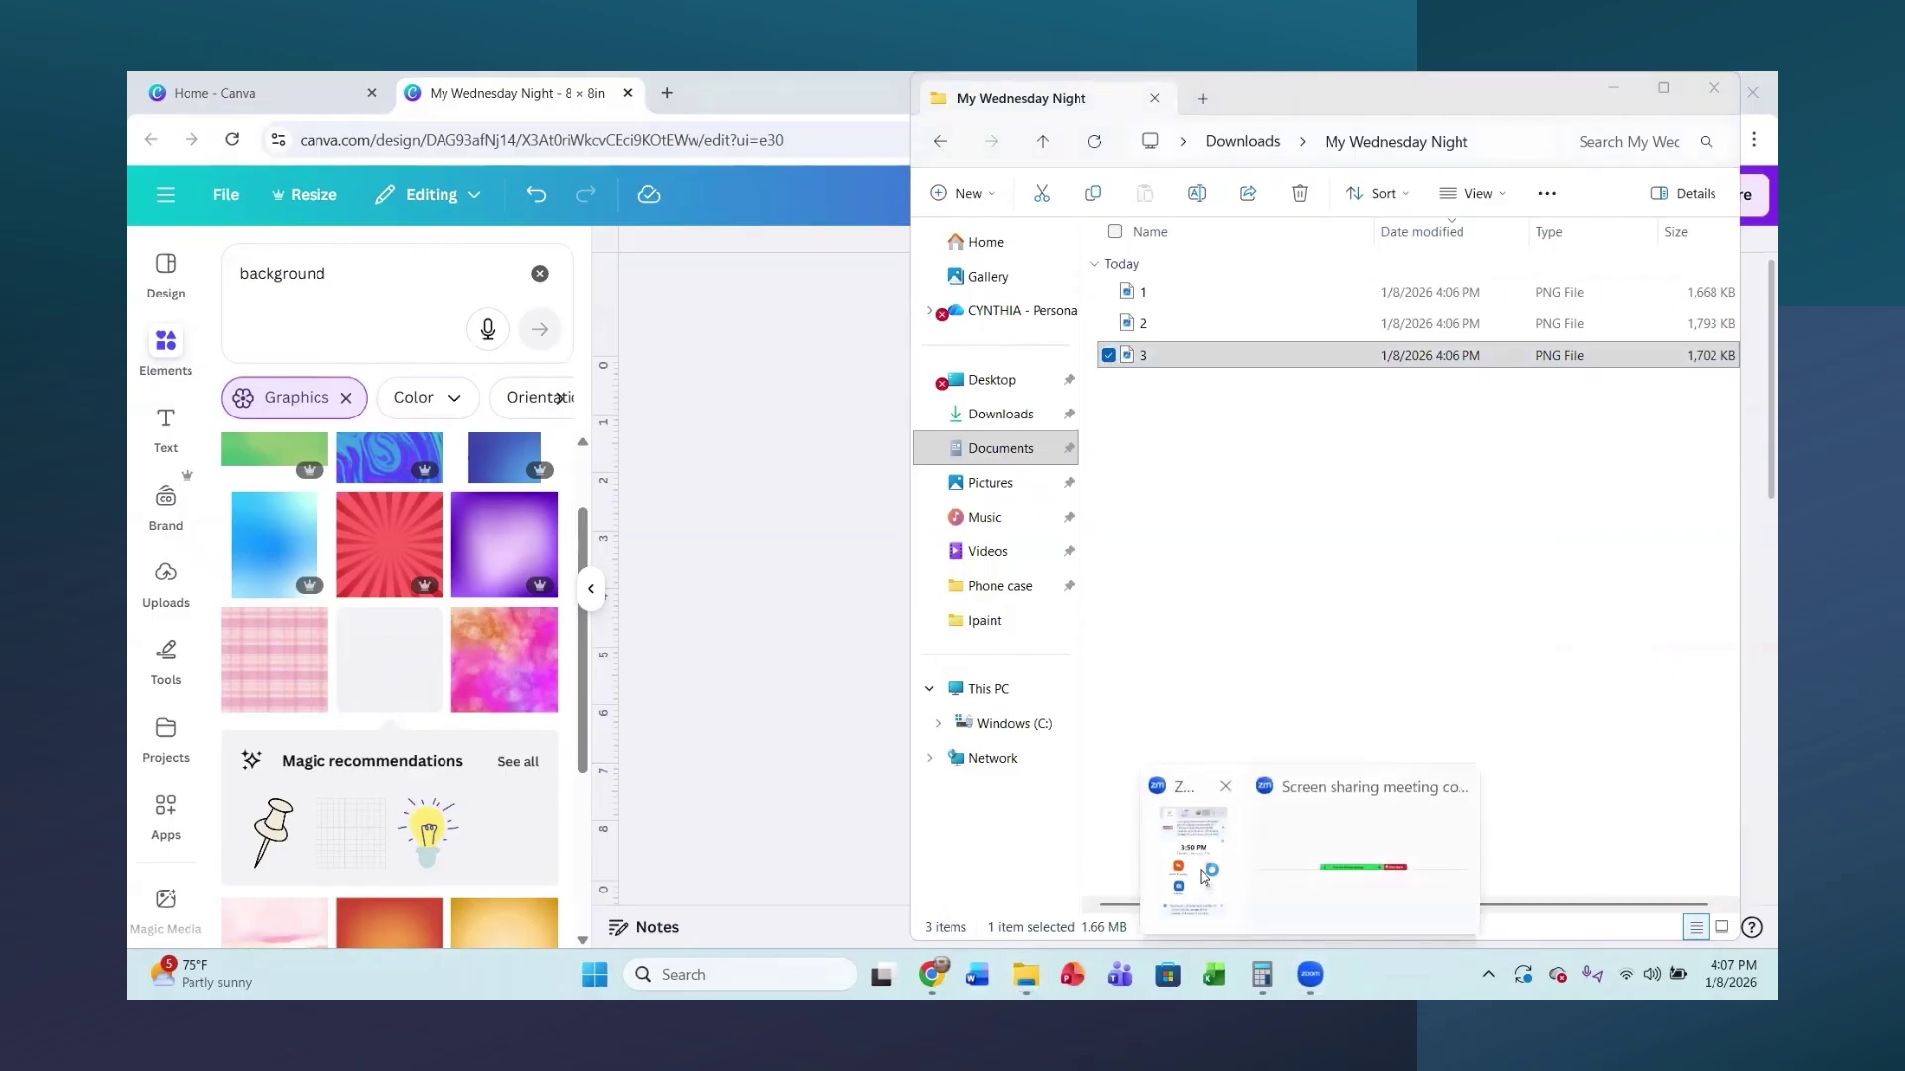